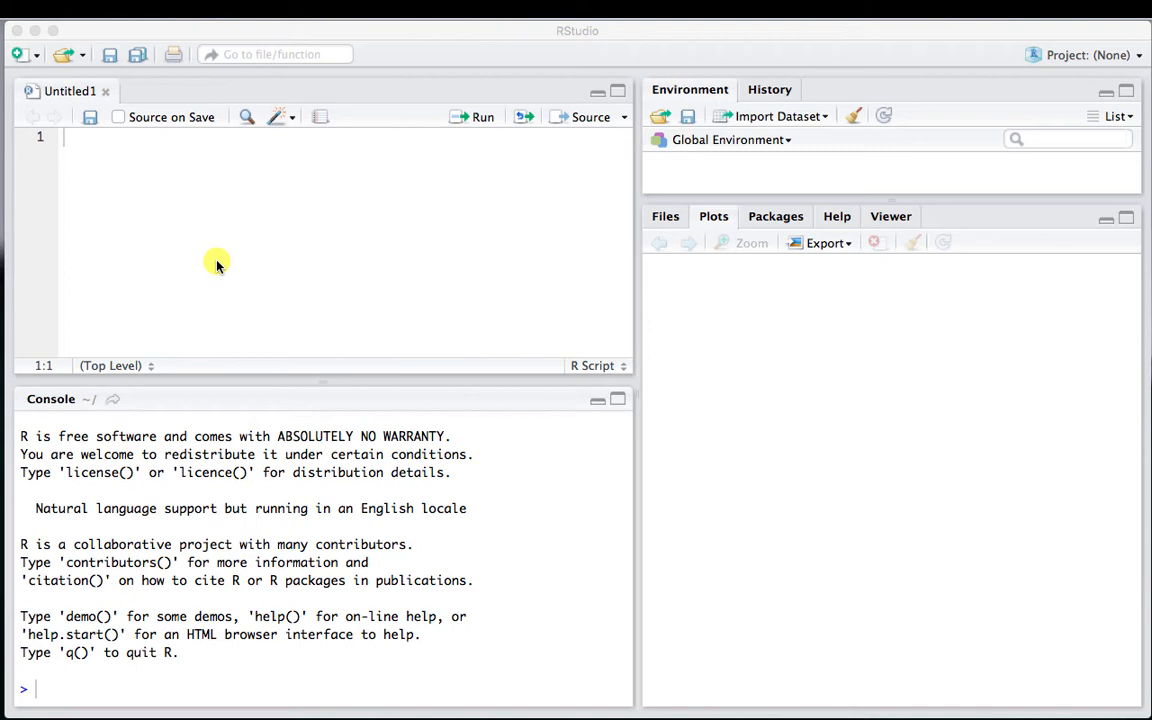
left_click(193, 234)
type("##")
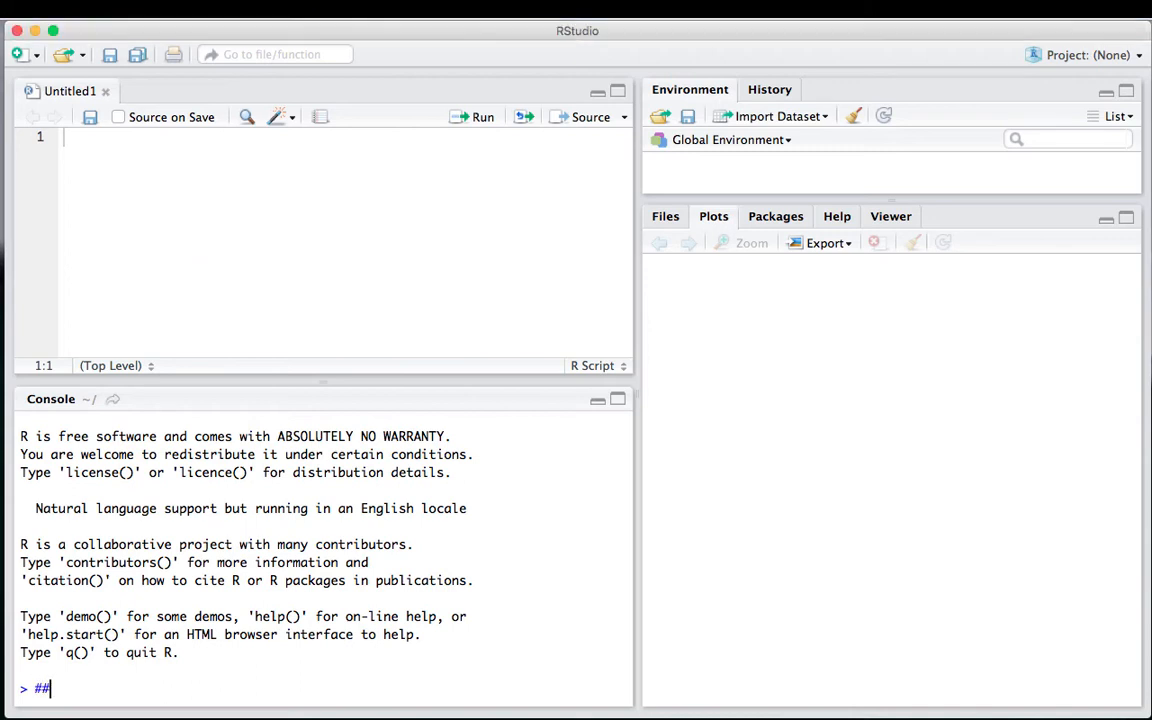
key("BackSpace")
key("BackSpace")
- Add the comment heading "#####Human Dimensions in the Poles" on line 1 of the untitled R script
left_click(136, 165)
type("#####")
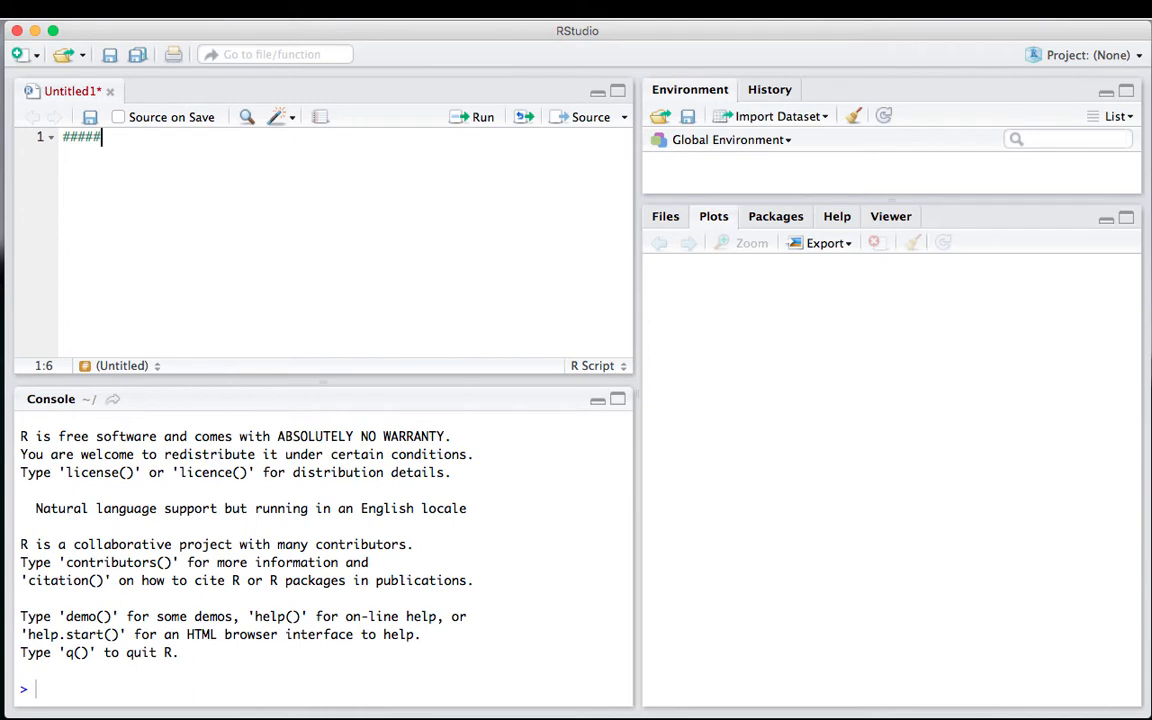
type("Human Di")
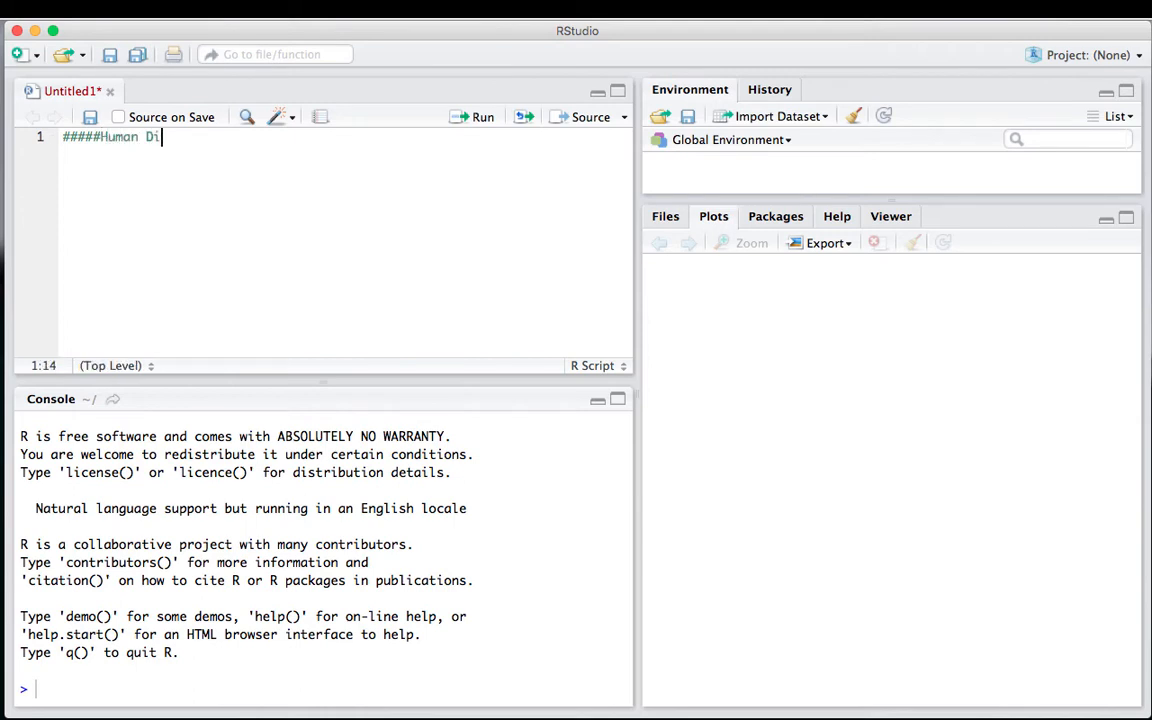
type("mensions in the Poles")
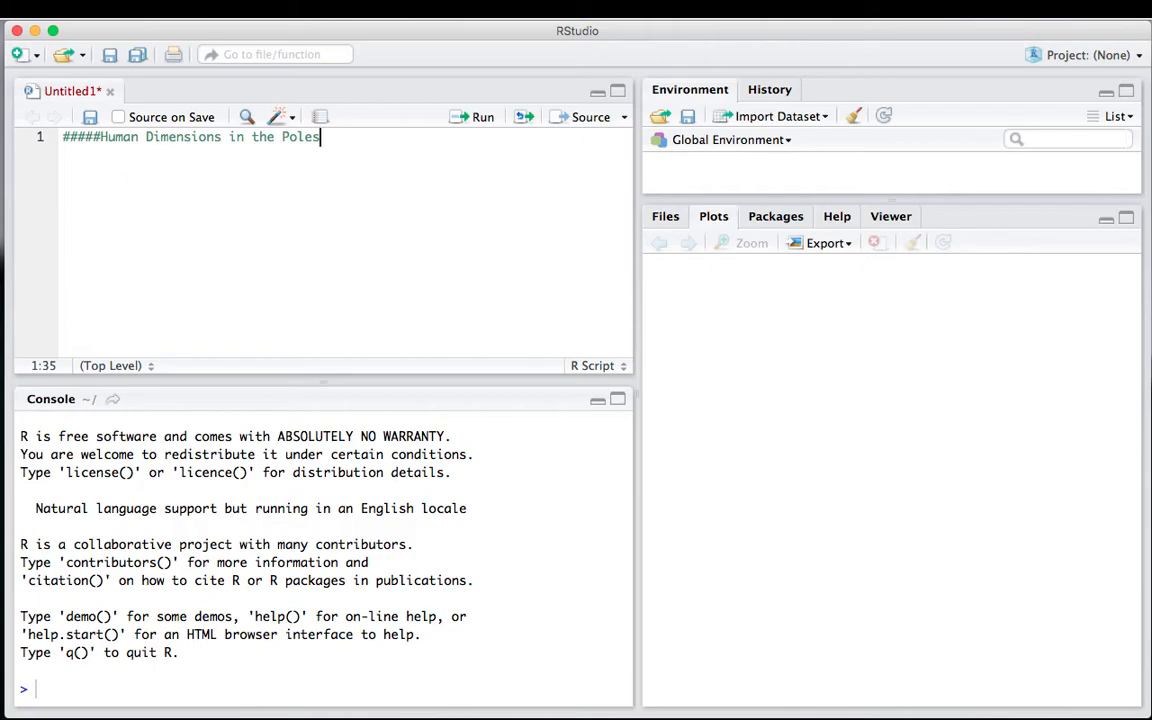
key("super+Tab")
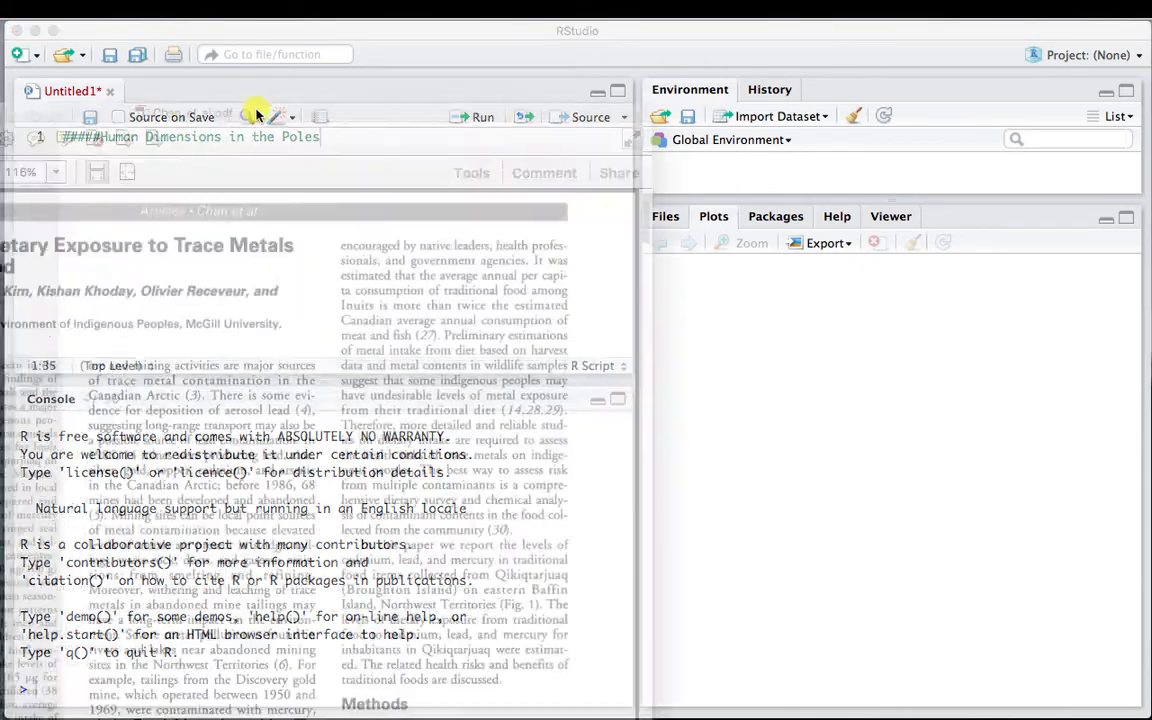
left_click_drag(257, 112, 624, 30)
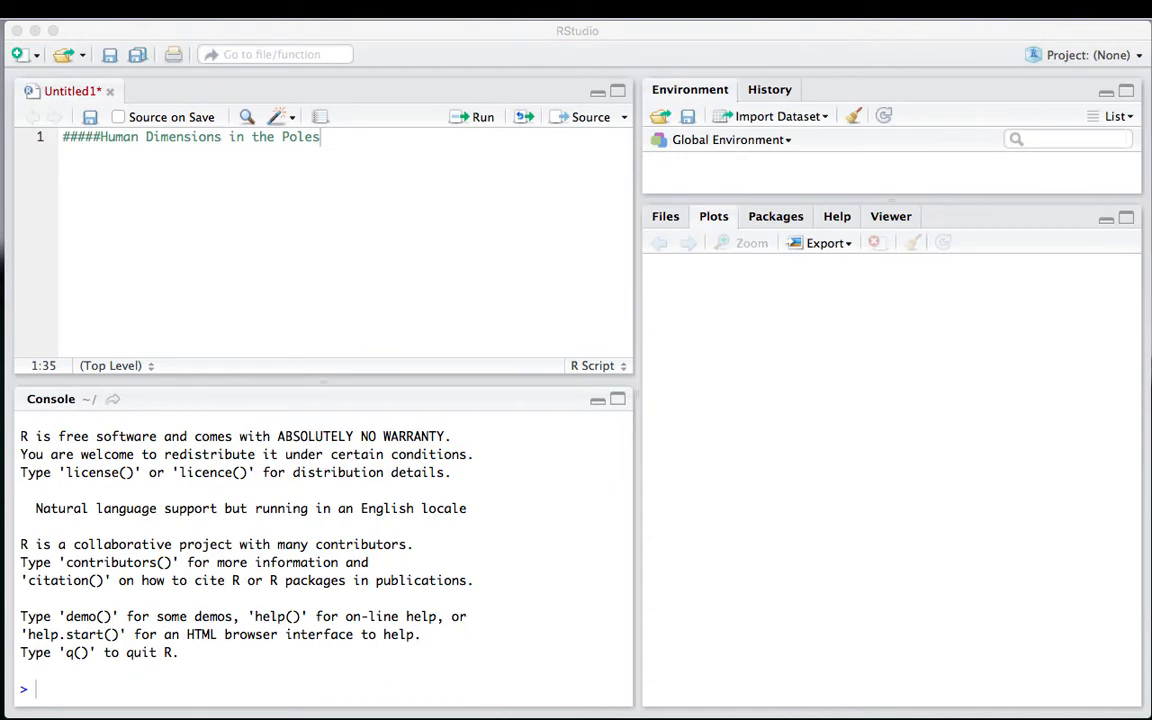
- Start a new line below the heading comment in the script
left_click(360, 148)
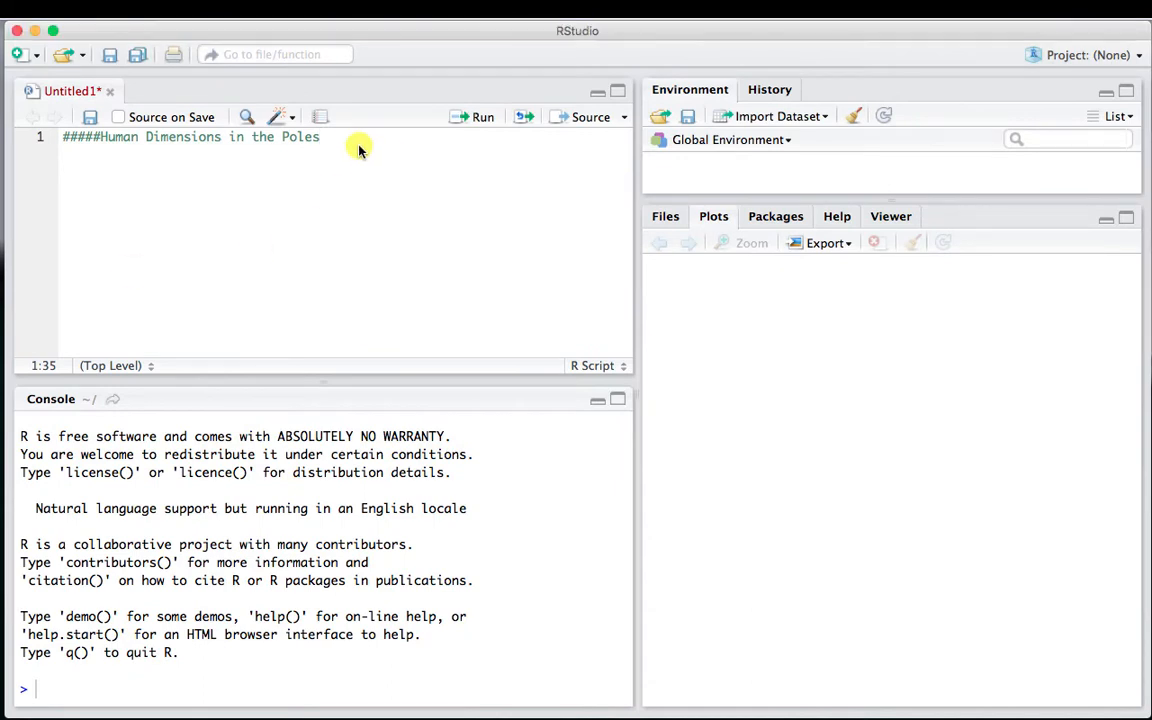
key("Return")
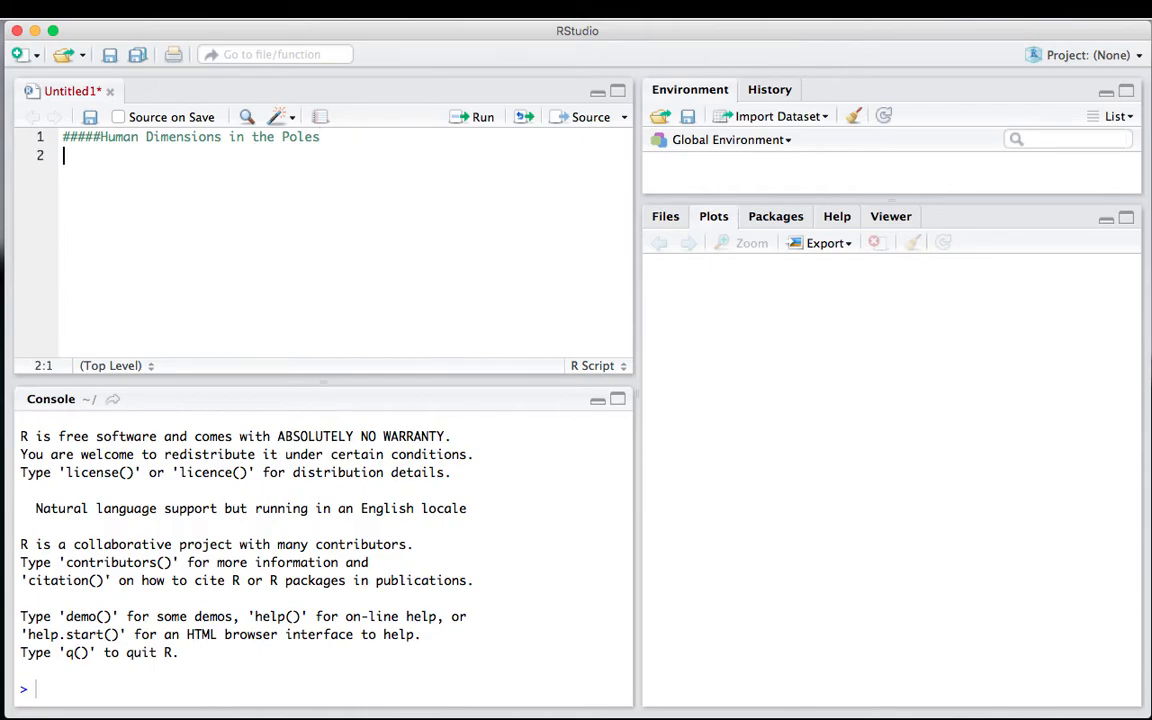
- Bring Chan_et_al.pdf into view and review its opening pages, including the Baffin Island map, food sample analysis and statistical methods
left_click_drag(0, 130, 452, 28)
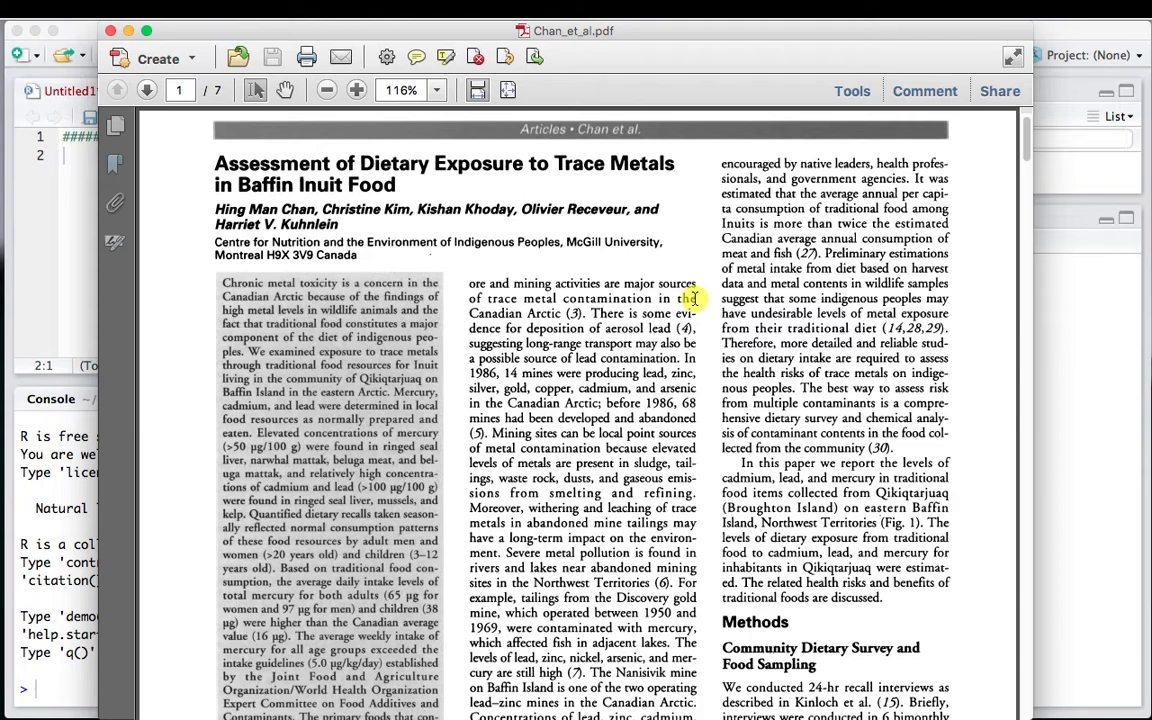
scroll(693, 298, "down", 15)
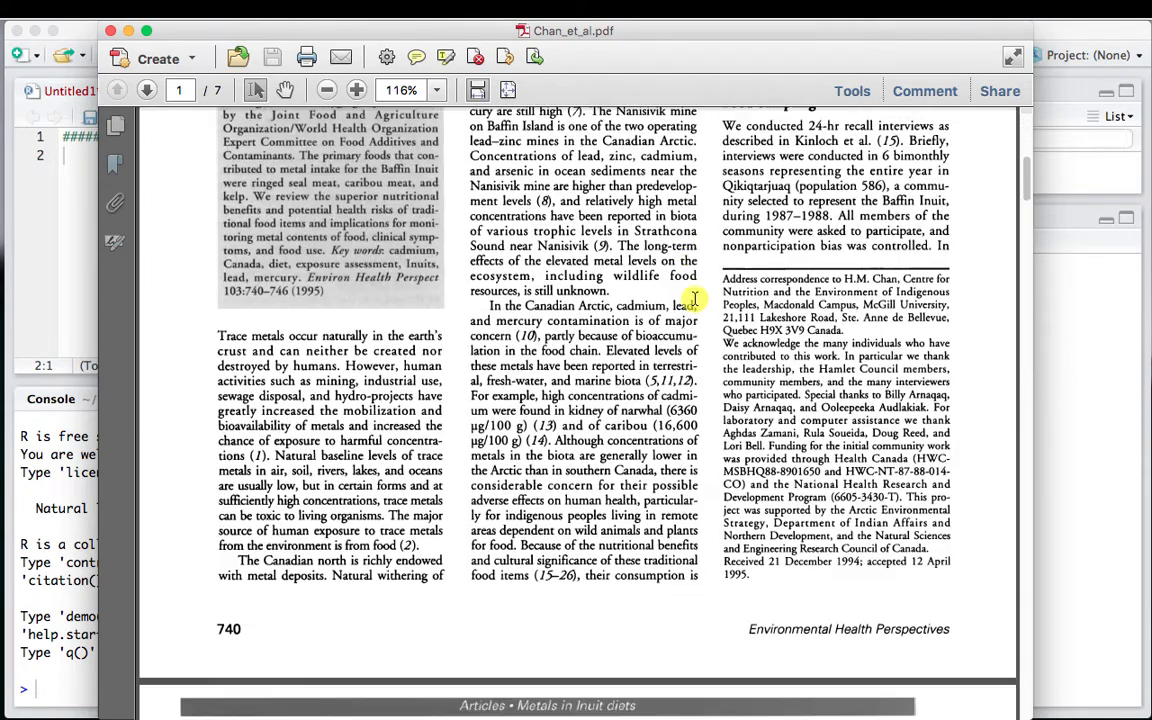
scroll(693, 298, "down", 8)
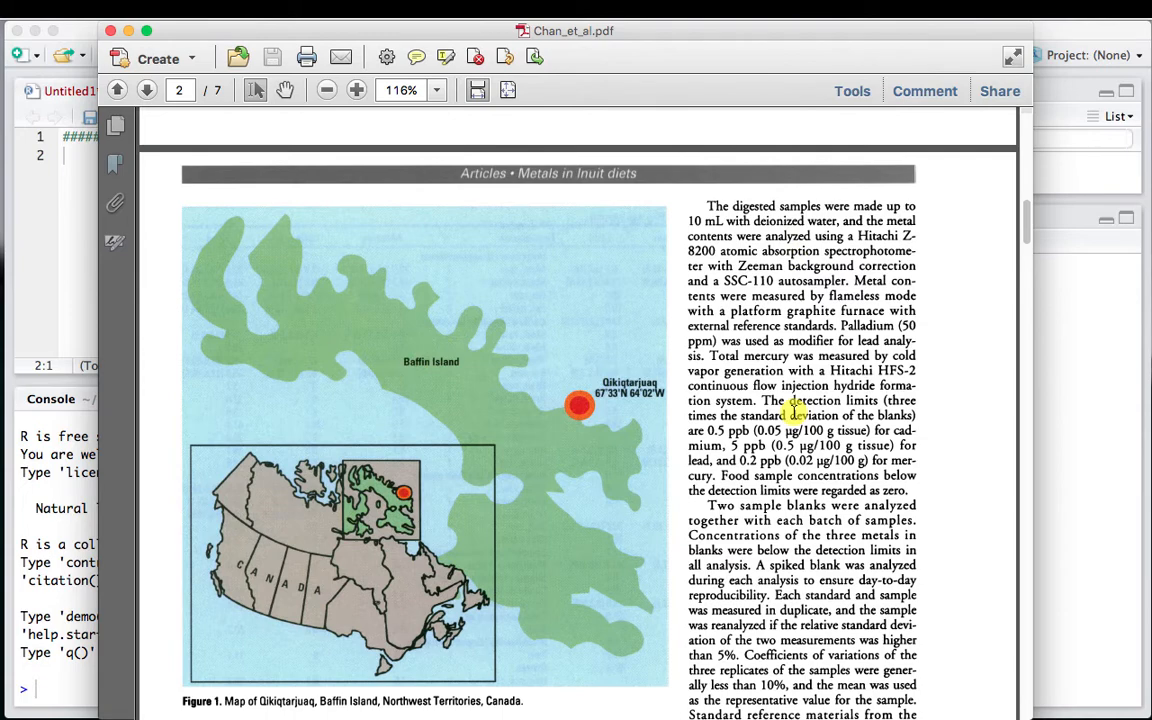
scroll(793, 410, "down", 2)
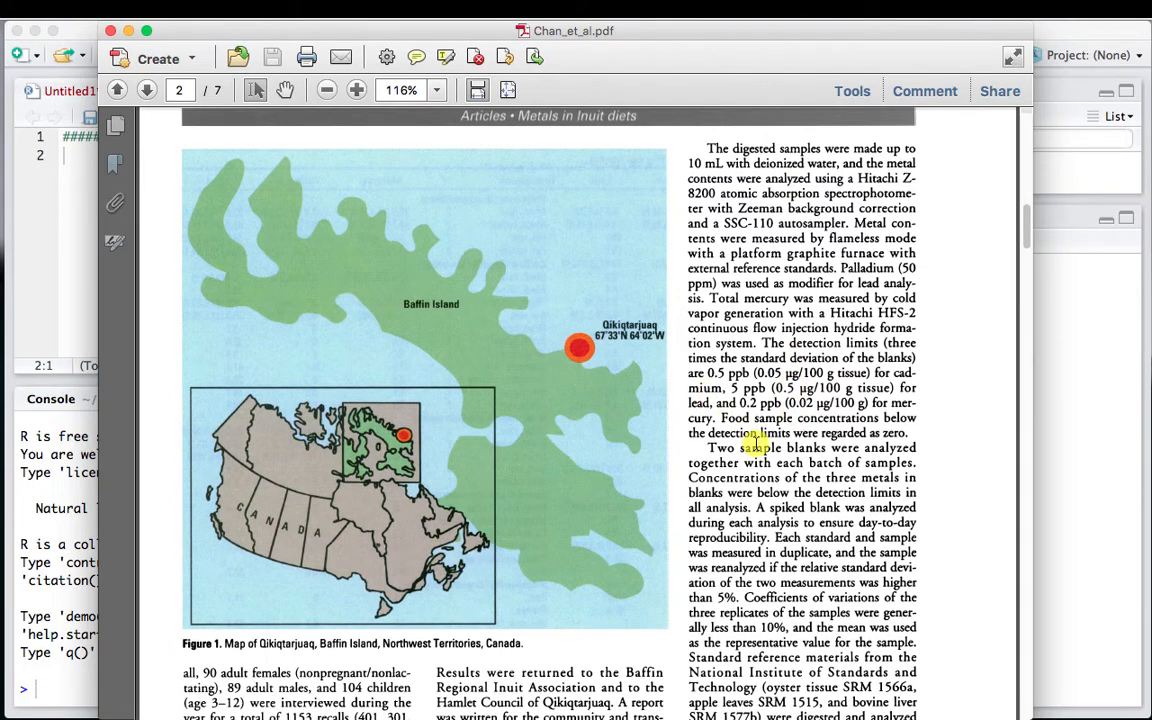
scroll(757, 441, "down", 10)
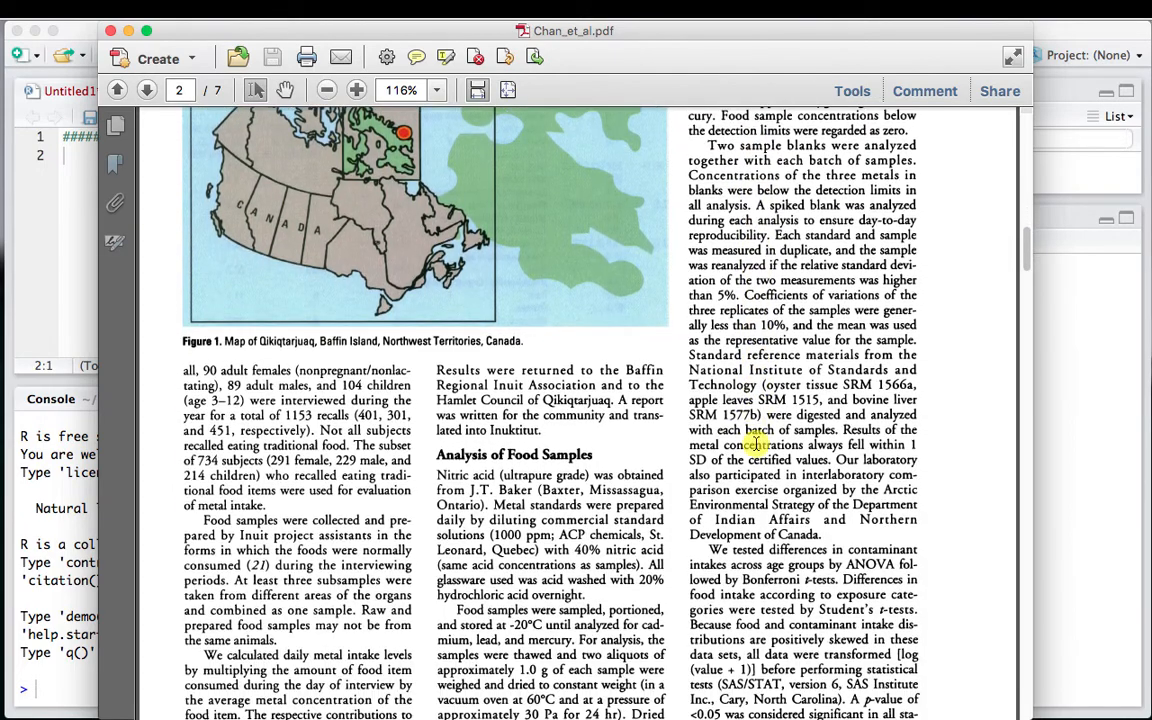
scroll(757, 455, "down", 2)
scroll(757, 481, "down", 19)
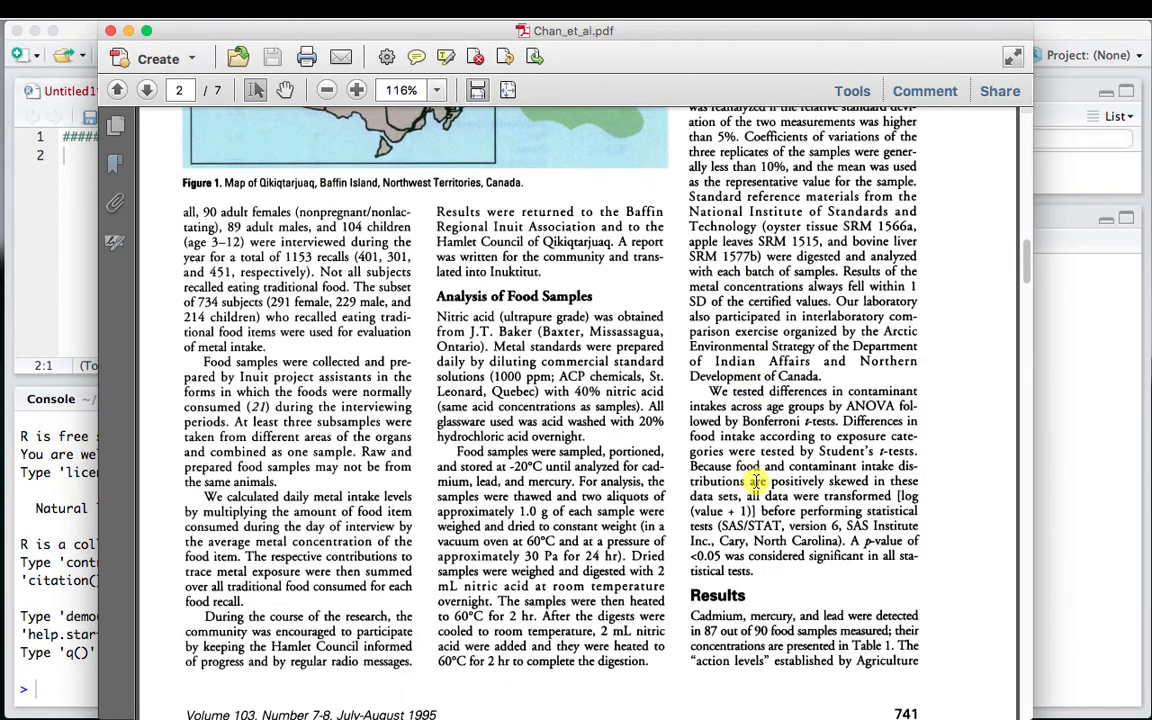
- Examine the paper's trace metal tables 1 to 7, return to its first page, and go back to RStudio
scroll(757, 481, "down", 5)
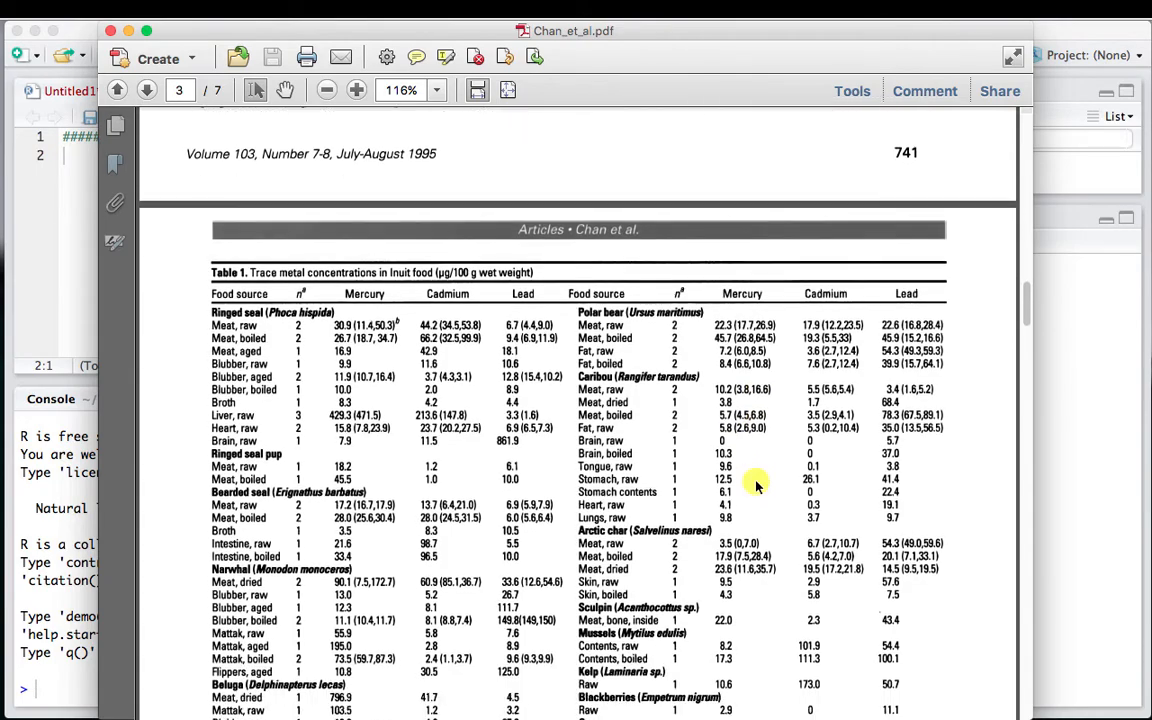
scroll(556, 403, "down", 20)
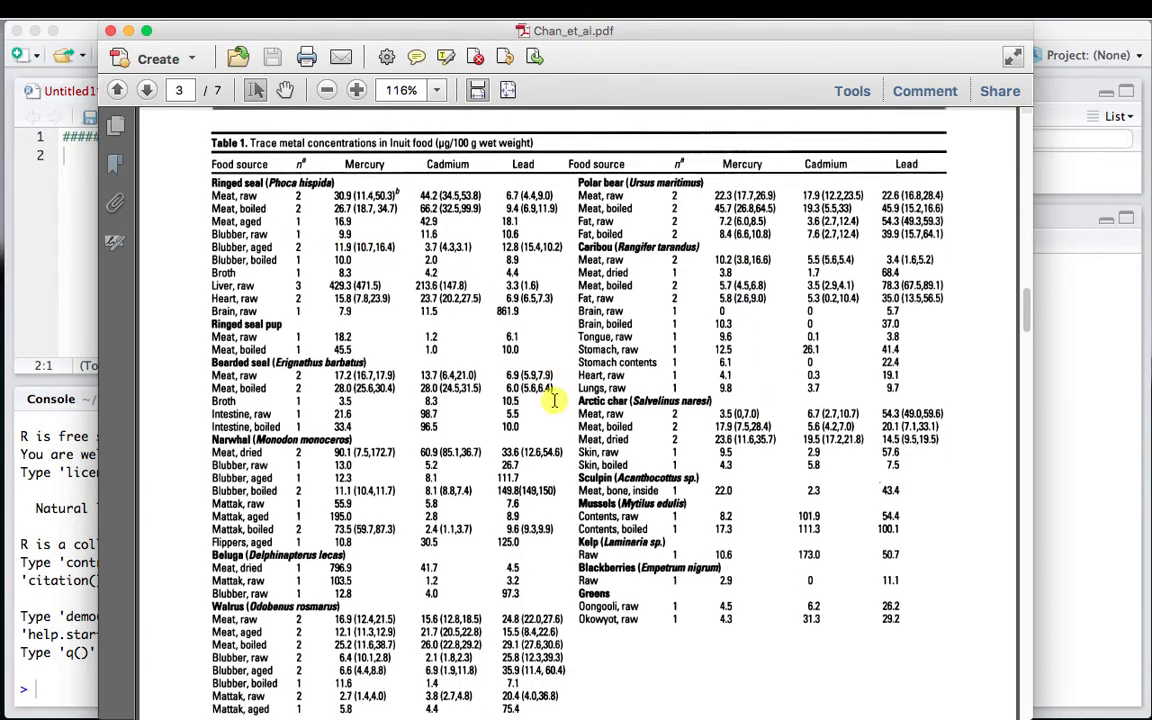
scroll(556, 403, "down", 20)
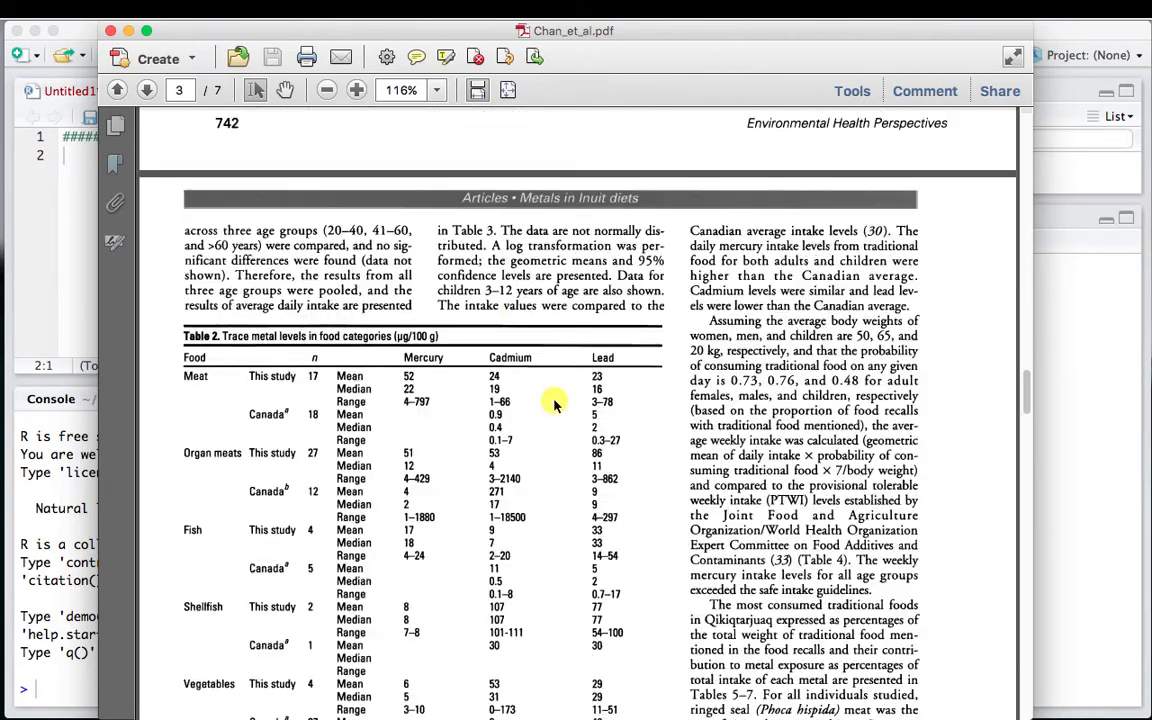
scroll(556, 400, "down", 6)
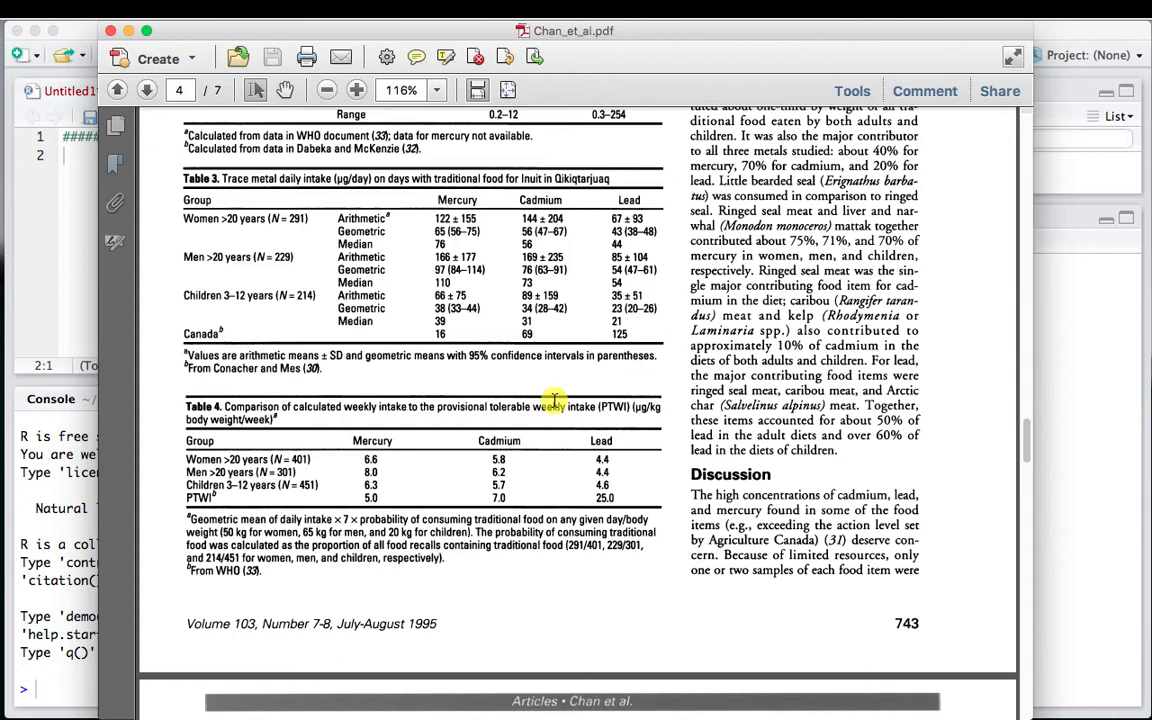
scroll(553, 400, "down", 10)
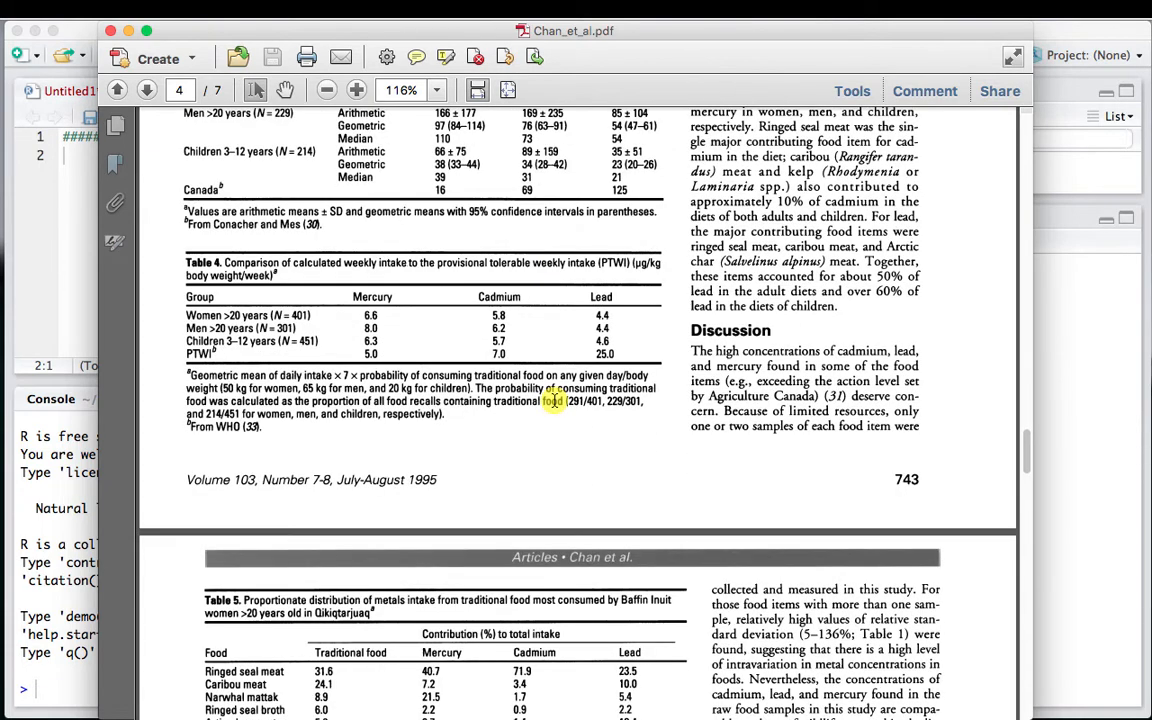
scroll(553, 400, "down", 20)
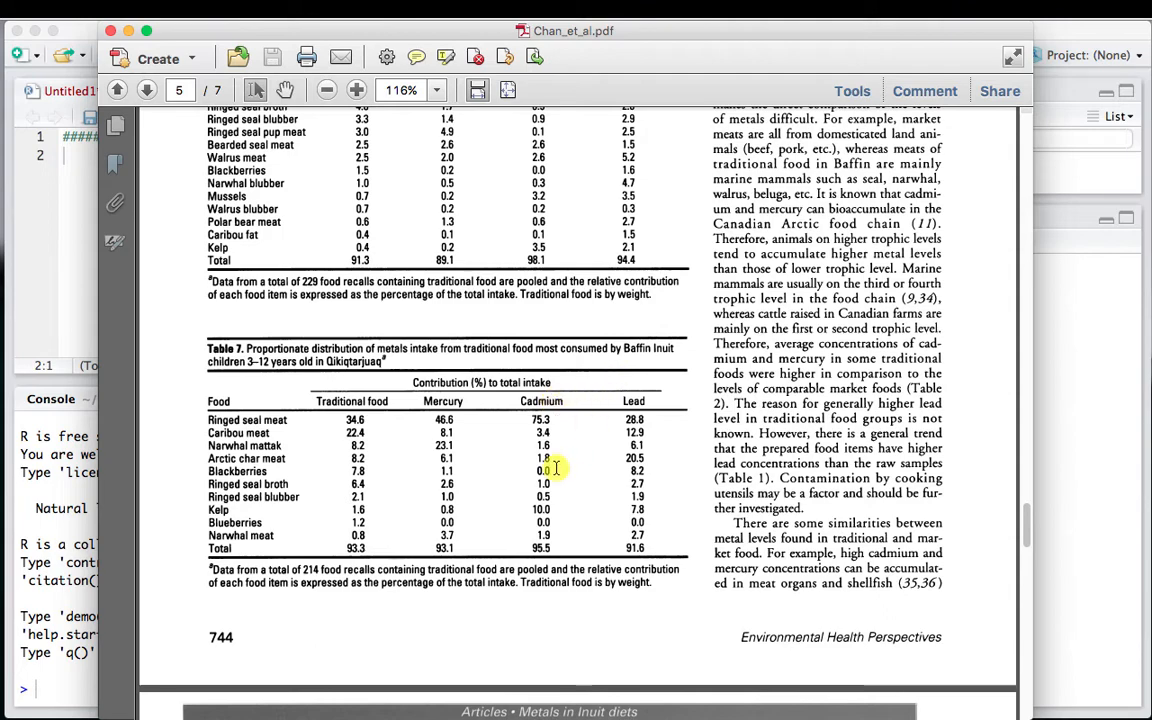
scroll(556, 468, "down", 5)
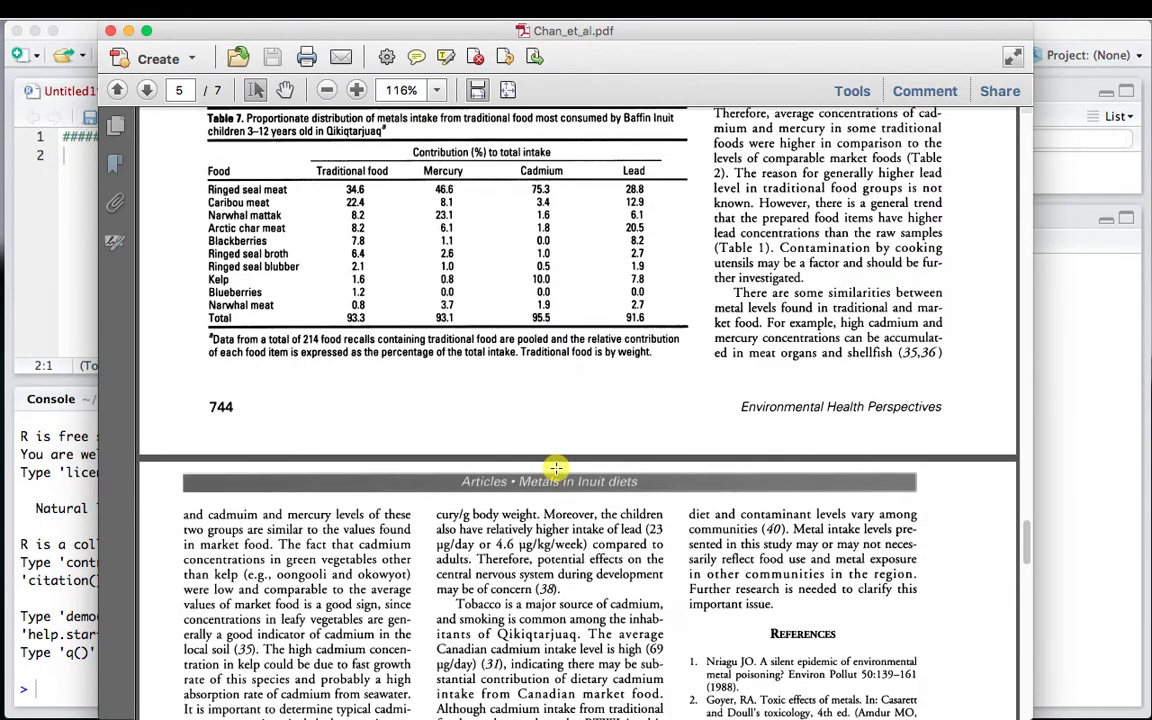
scroll(556, 468, "up", 15)
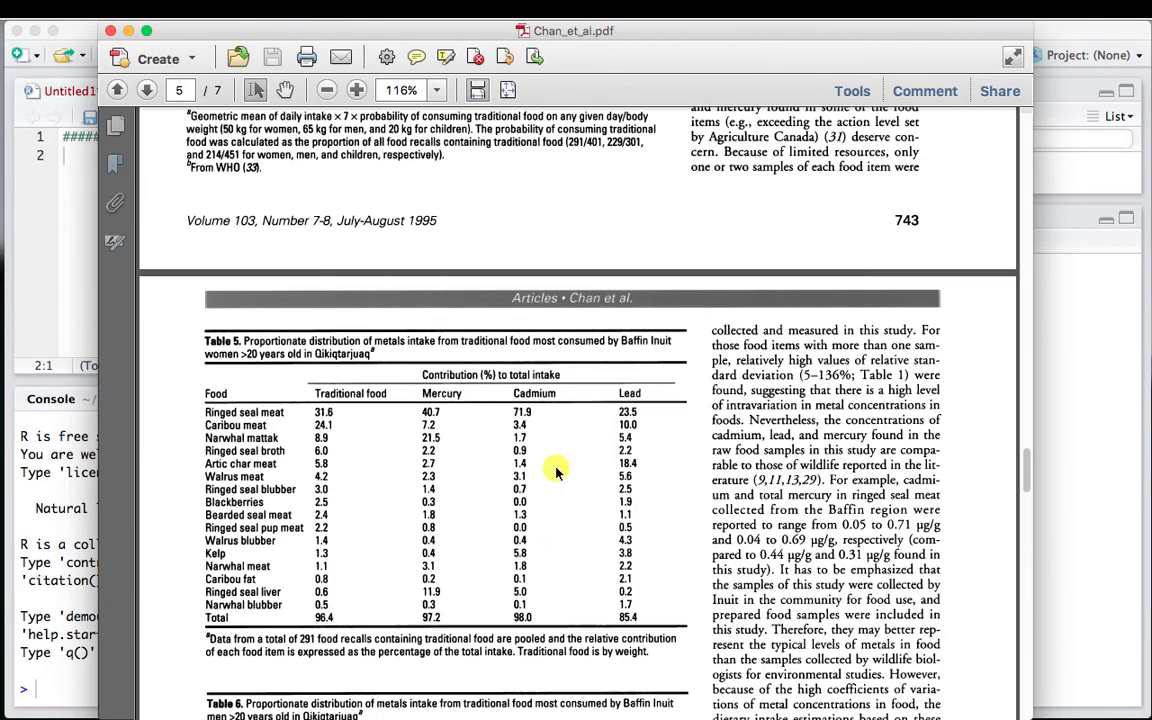
scroll(553, 471, "up", 20)
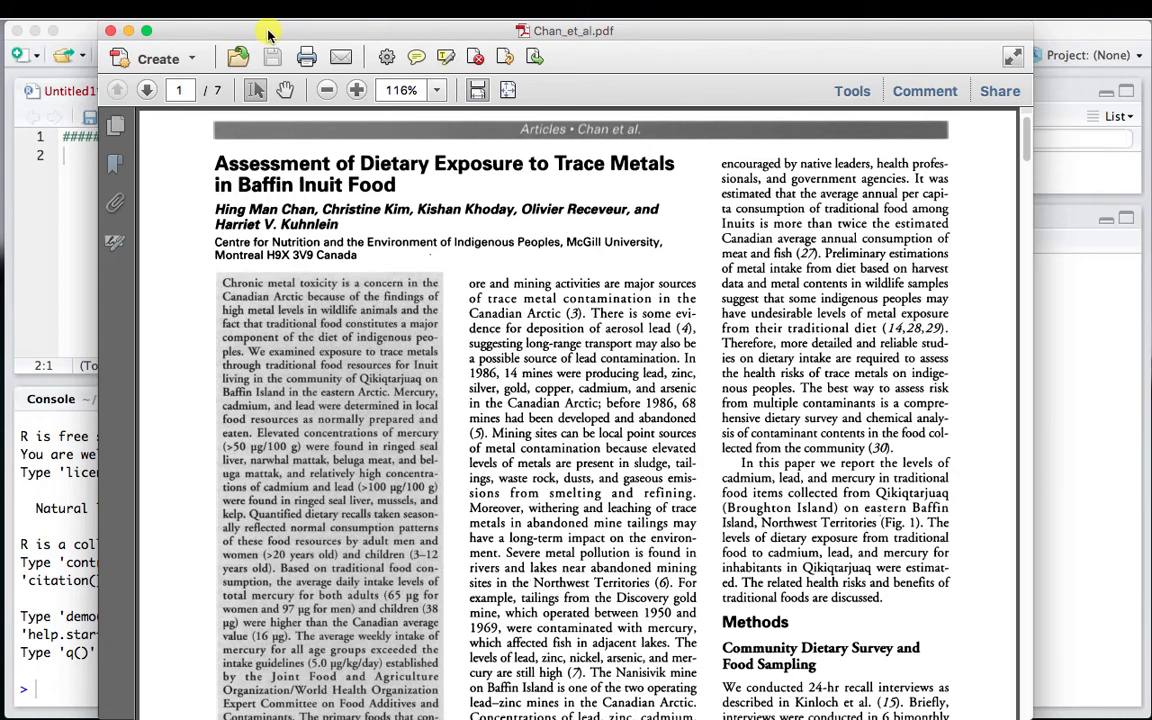
double_click(450, 32)
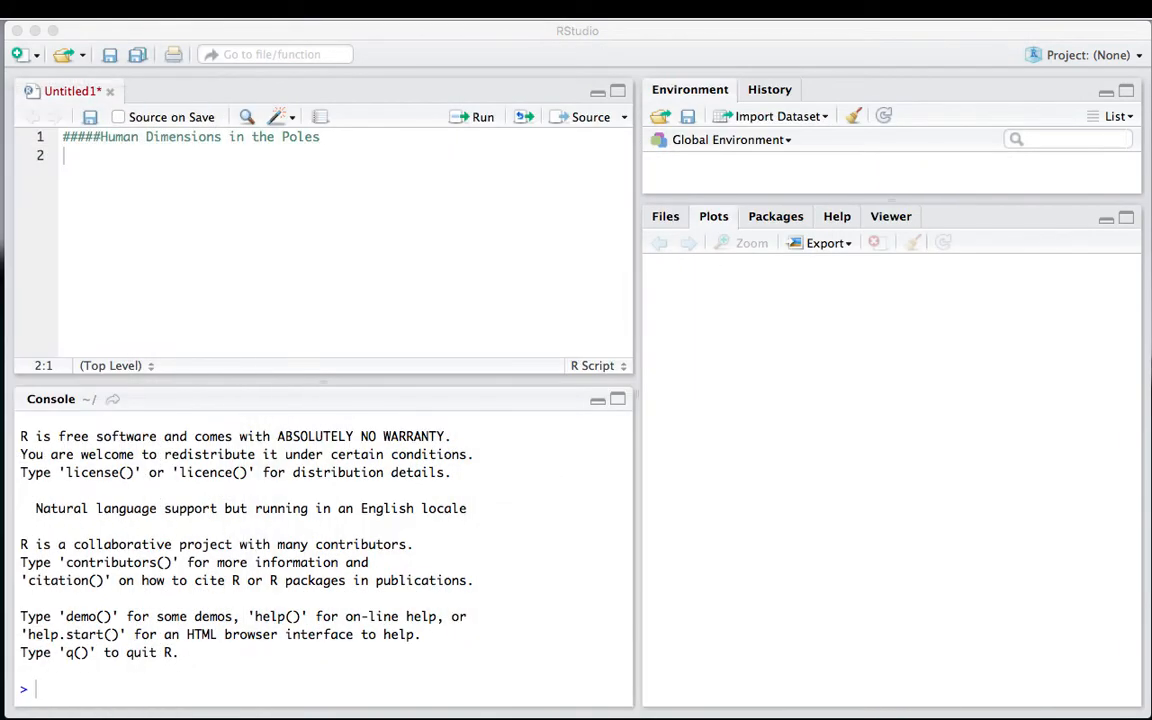
- Leave blank lines below the heading and assign an empty read.csv() call to metal_conc on line 4
left_click(95, 172)
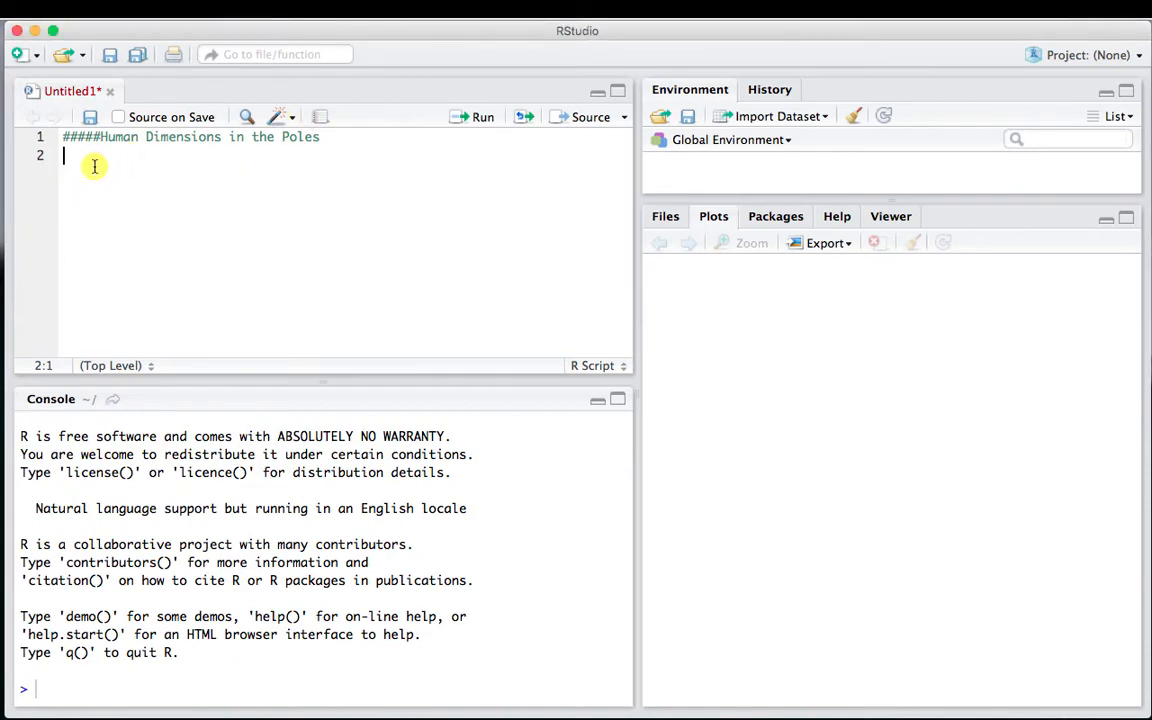
key("Return")
key("Return")
key("Return")
key("Up")
type("met")
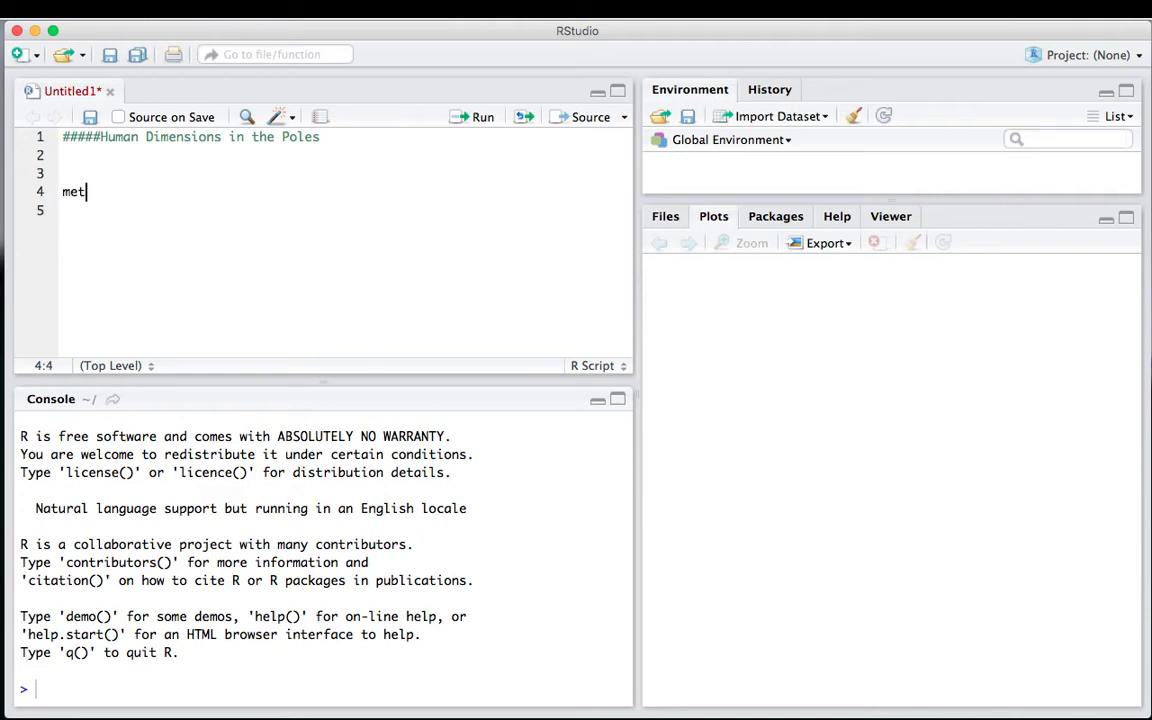
type("al_conc <- re")
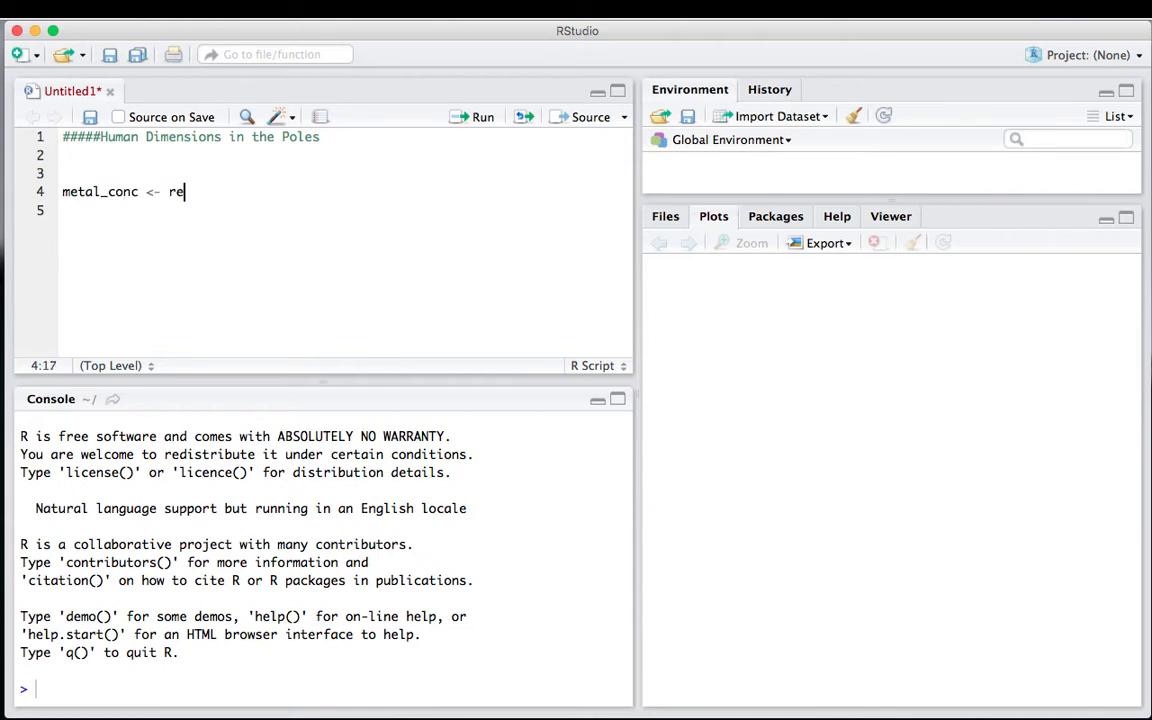
type("ad.csv")
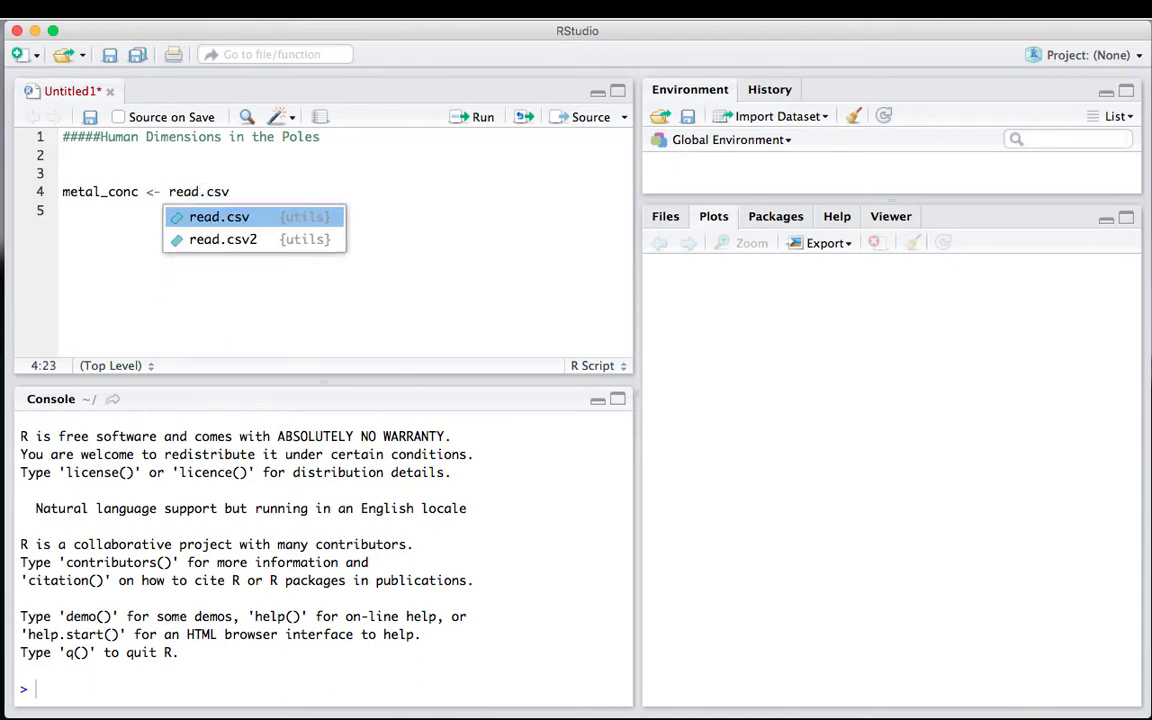
key("Tab")
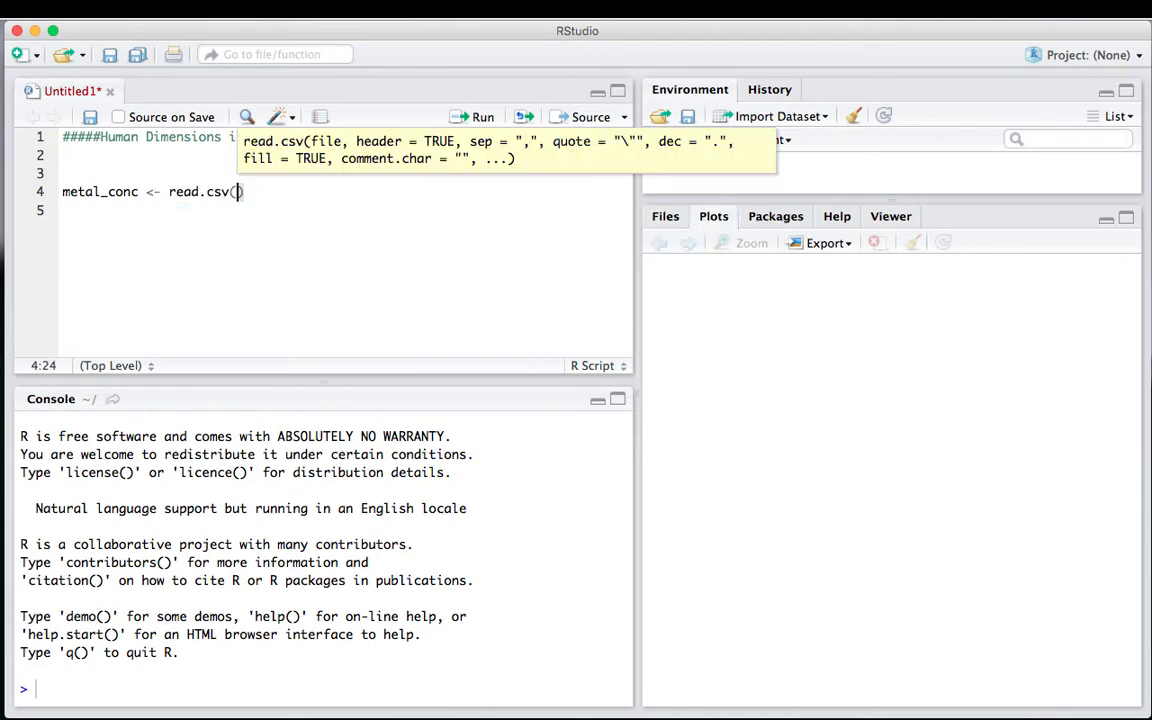
- Inside read.csv(), enter the quoted folder path from the user's home directory under /Users to Desktop/temp_Desktop/NSF_IUSE_2015/
left_click(235, 191)
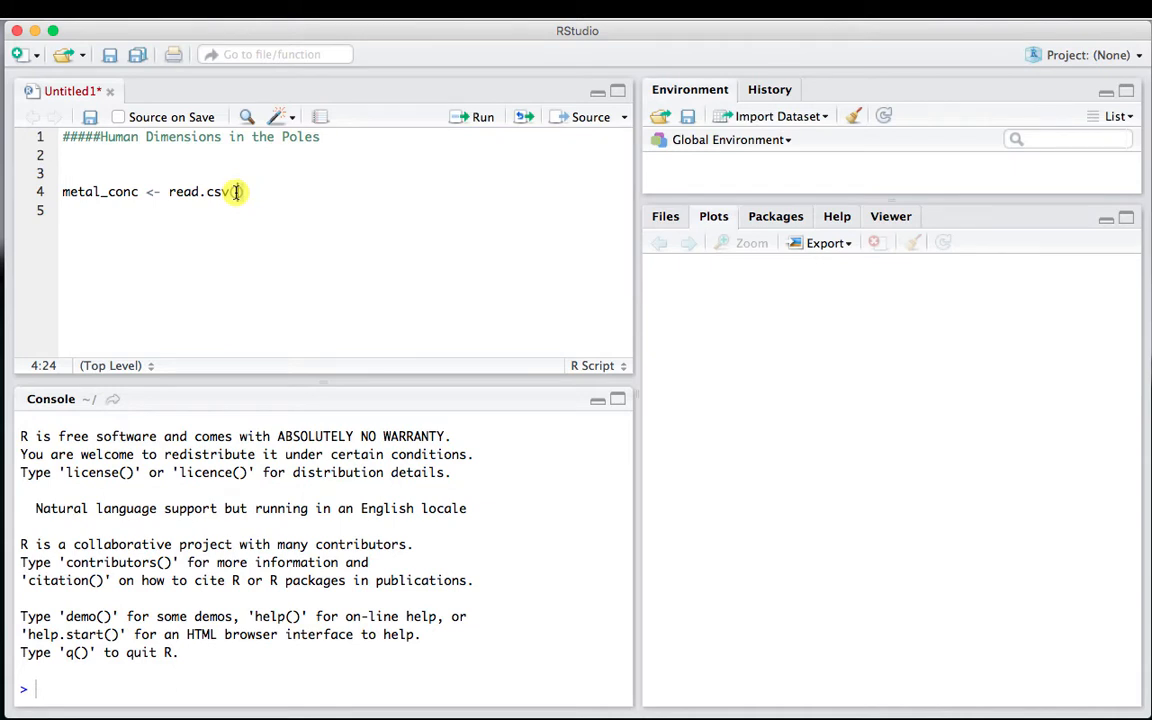
type("\"/Users")
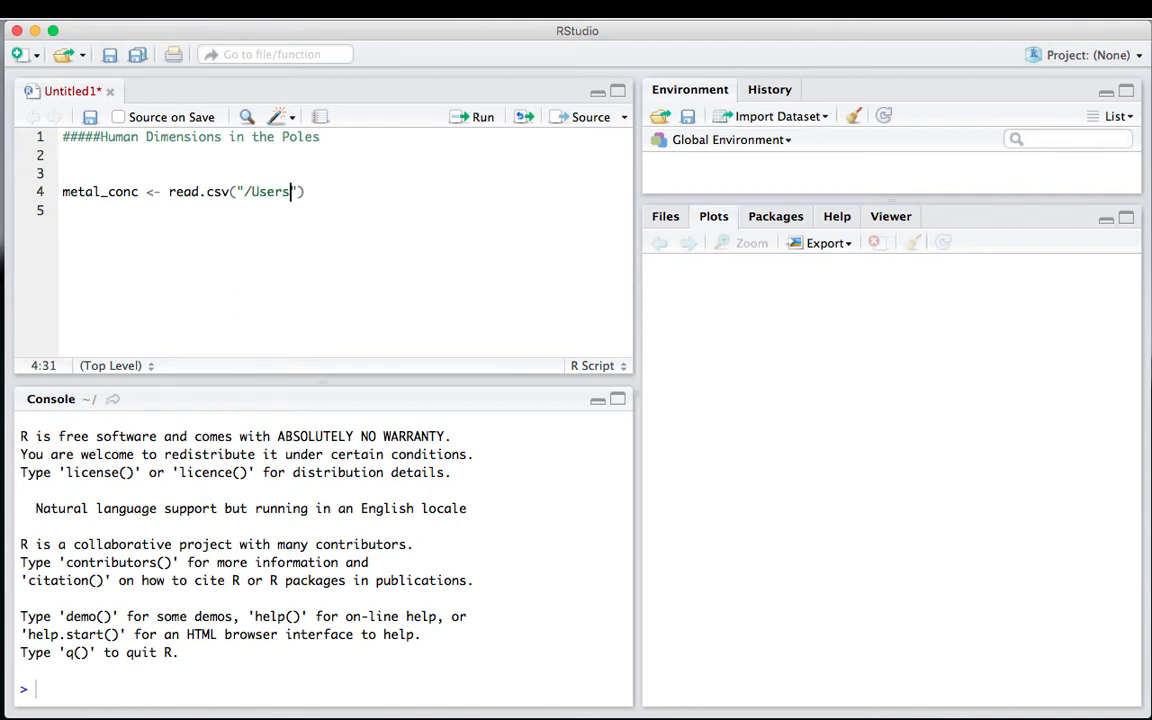
type("/oliver/D")
type("esktop")
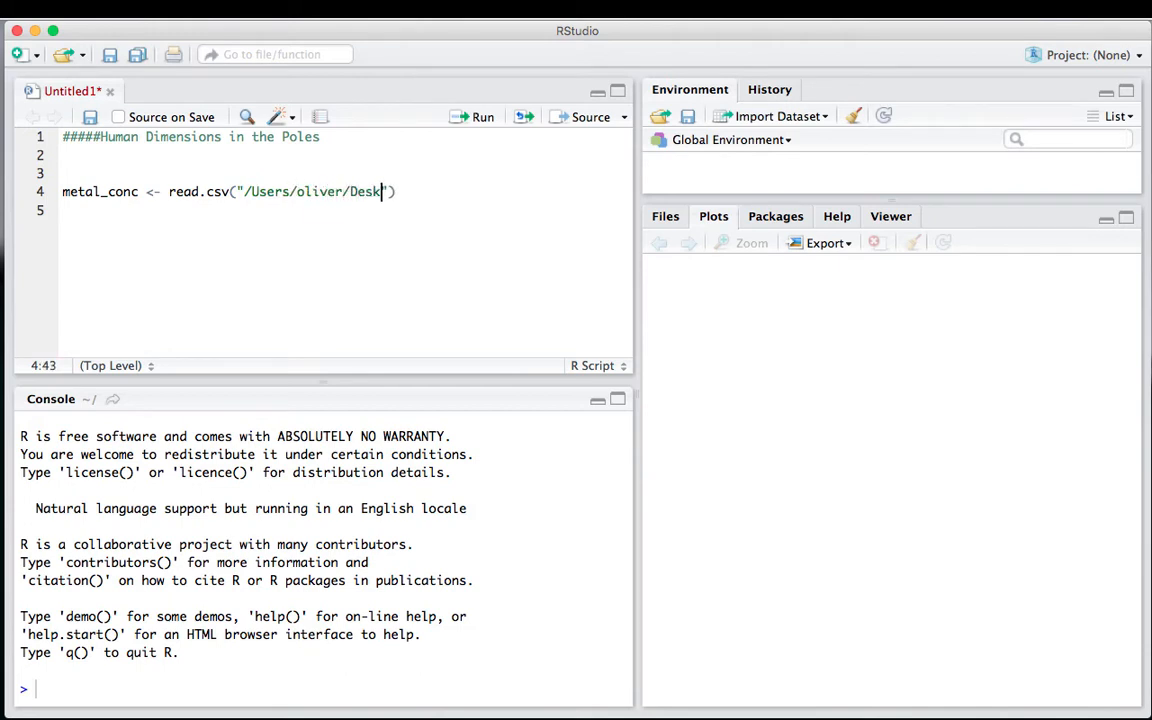
type("/temp")
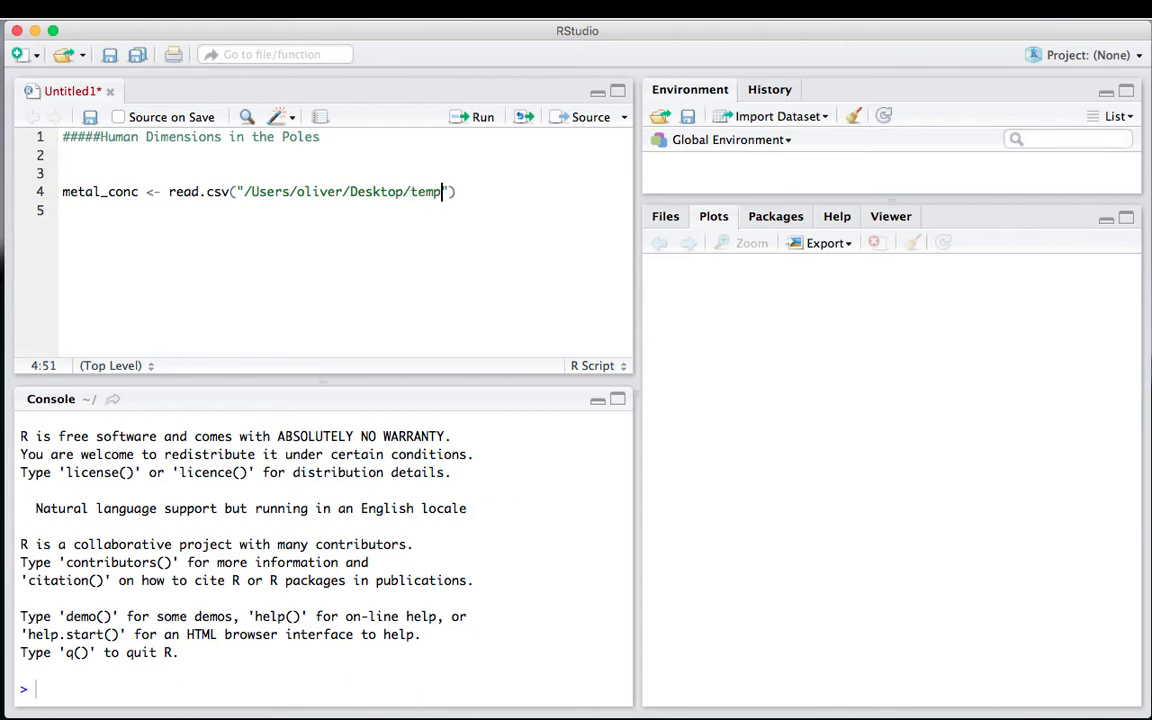
type("_Desktop/NSF")
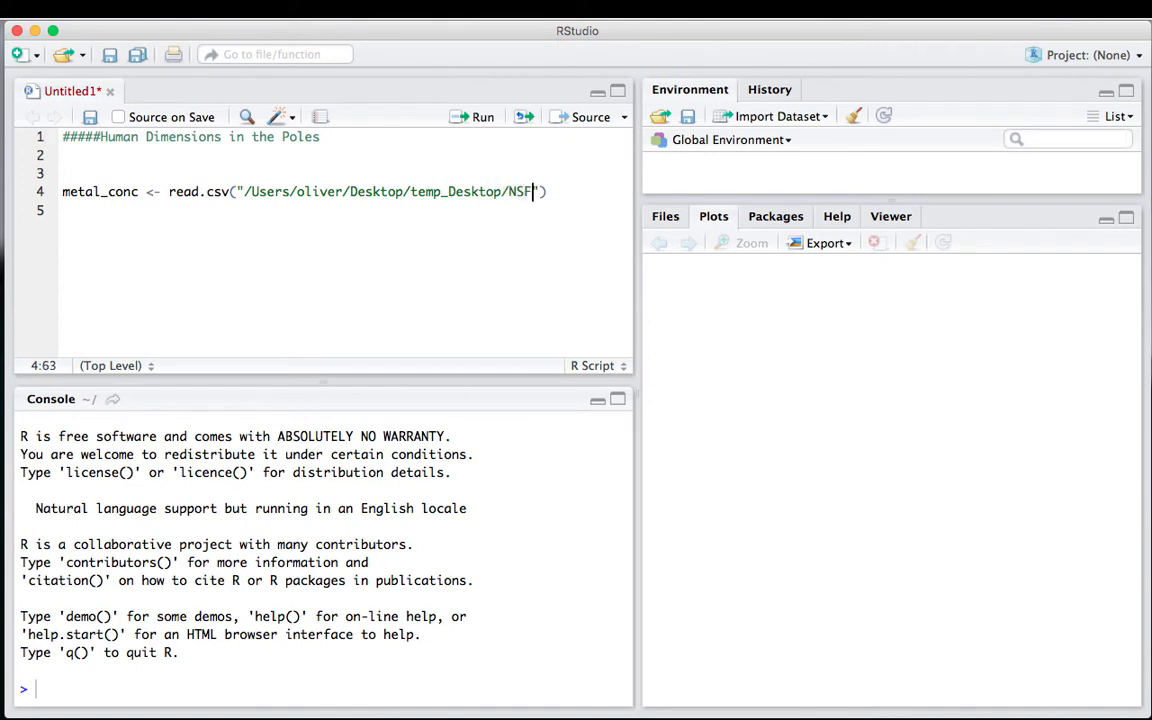
type("_IUS")
type("E")
type("_201")
type("5/")
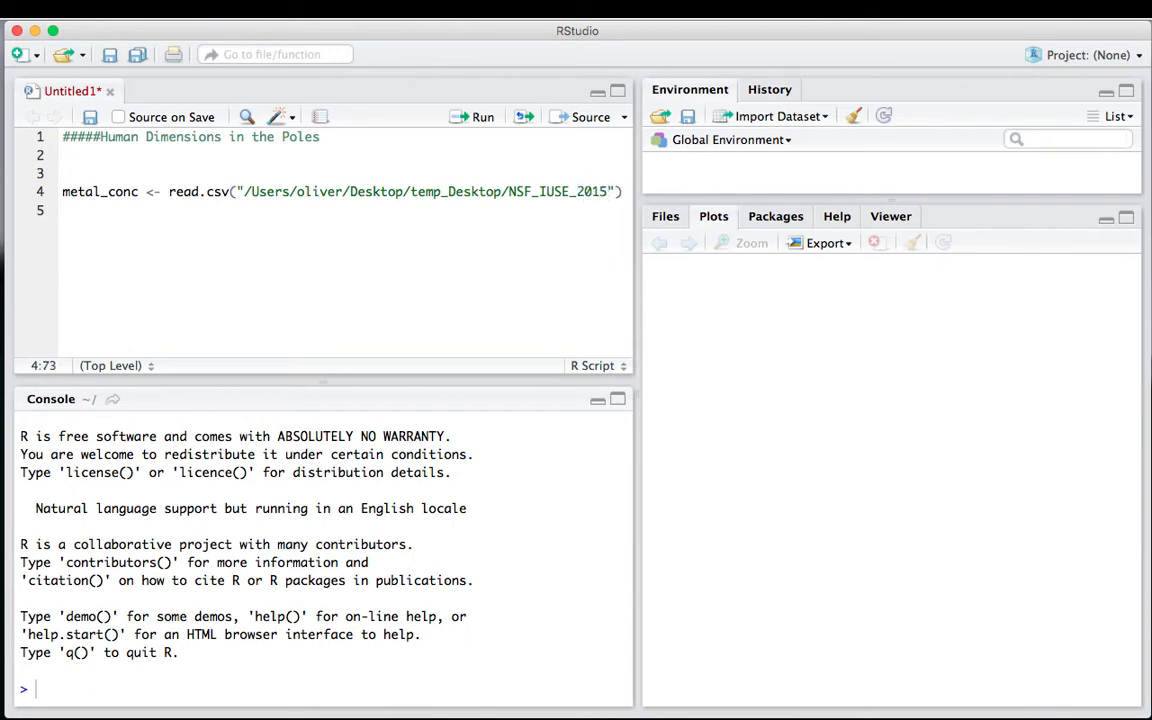
- Complete the read.csv() call with the file name Chat_et_al_Table1.csv and the arguments skip = 1 and header = T
type("Chat")
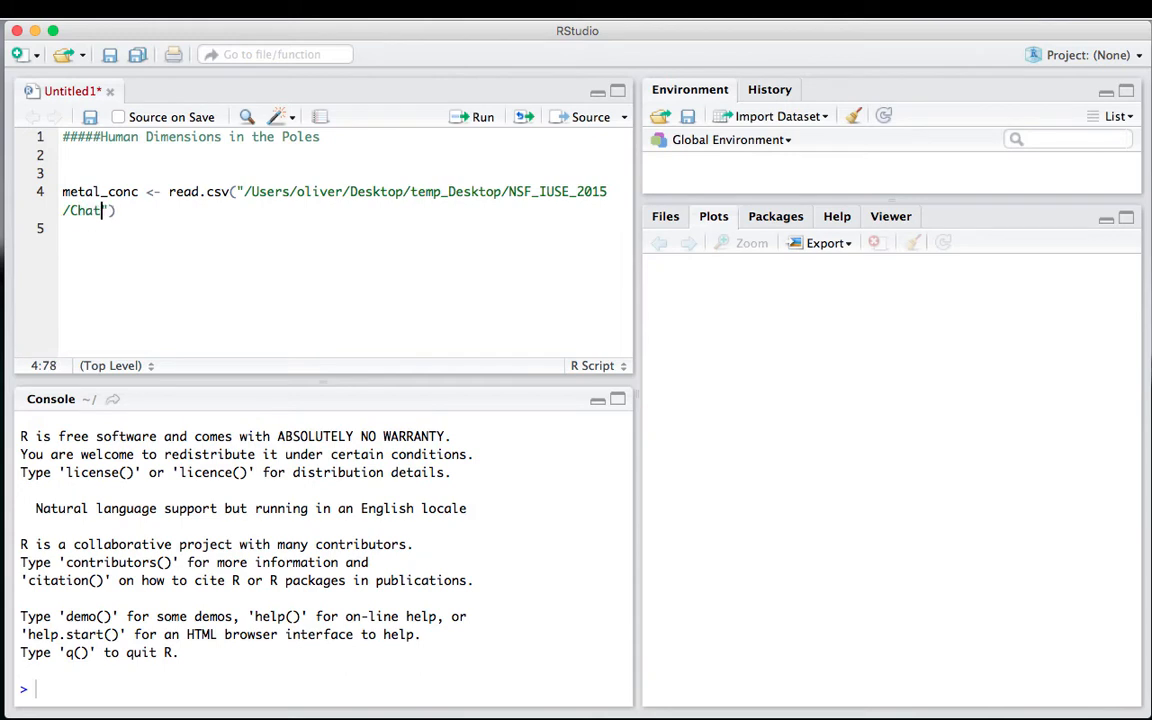
type("_et_al_Table1")
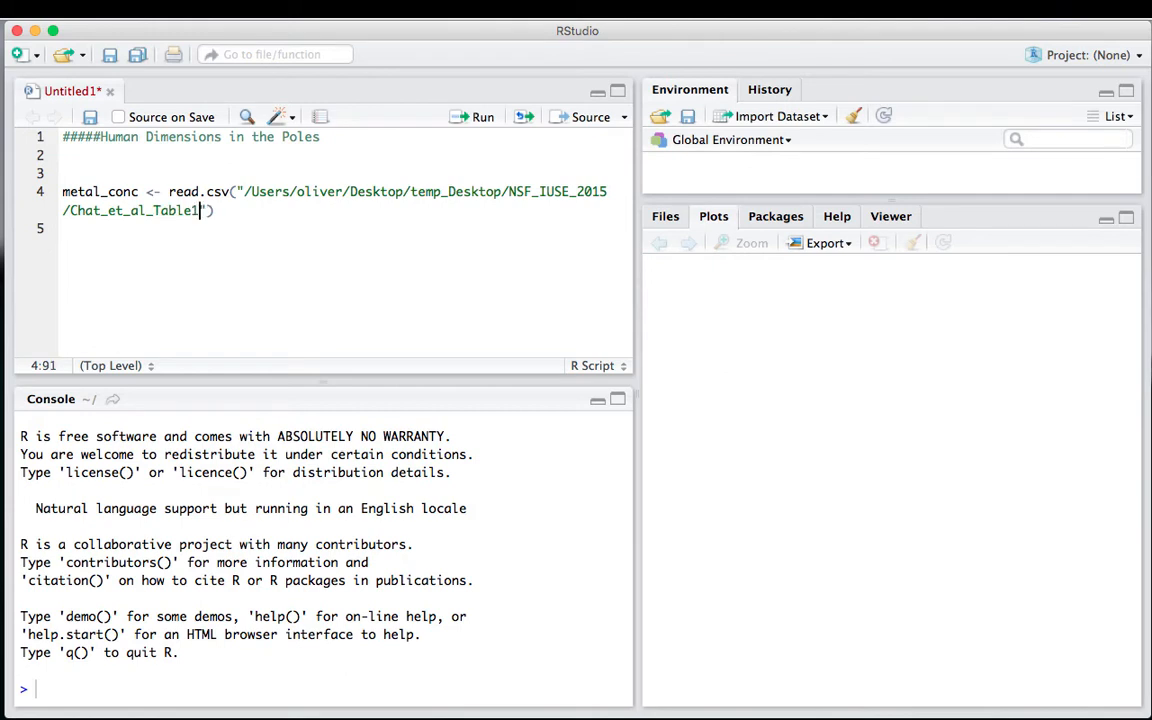
type("cs")
type("e")
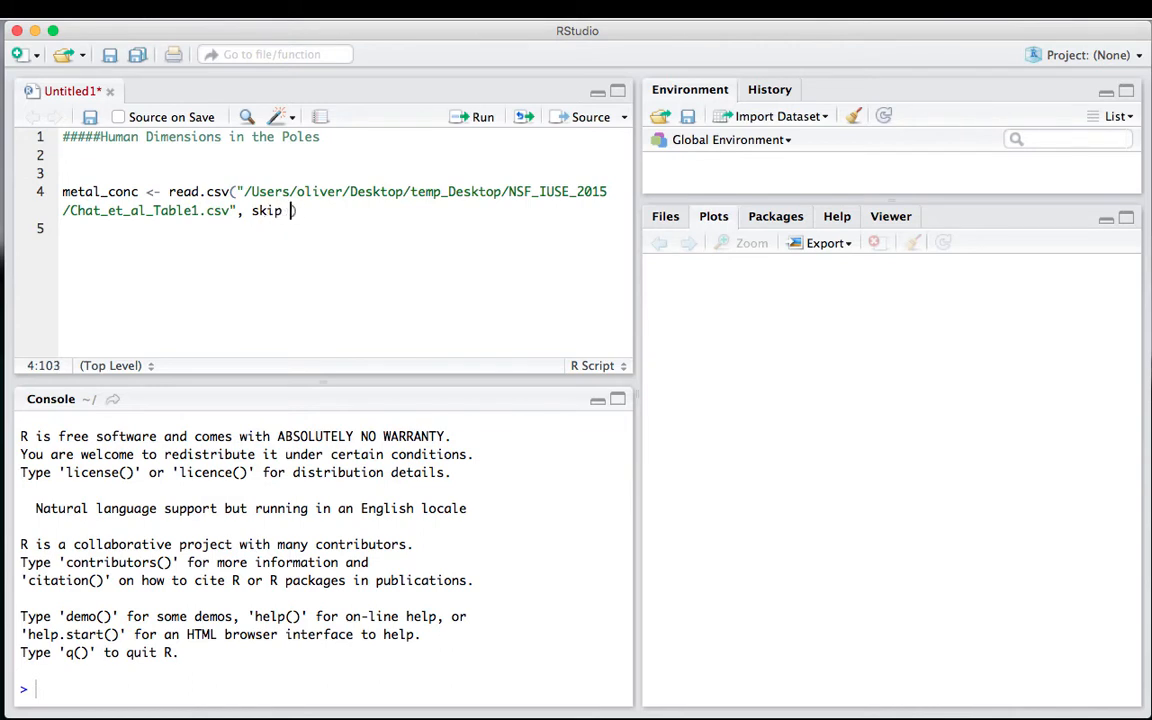
type("1, header")
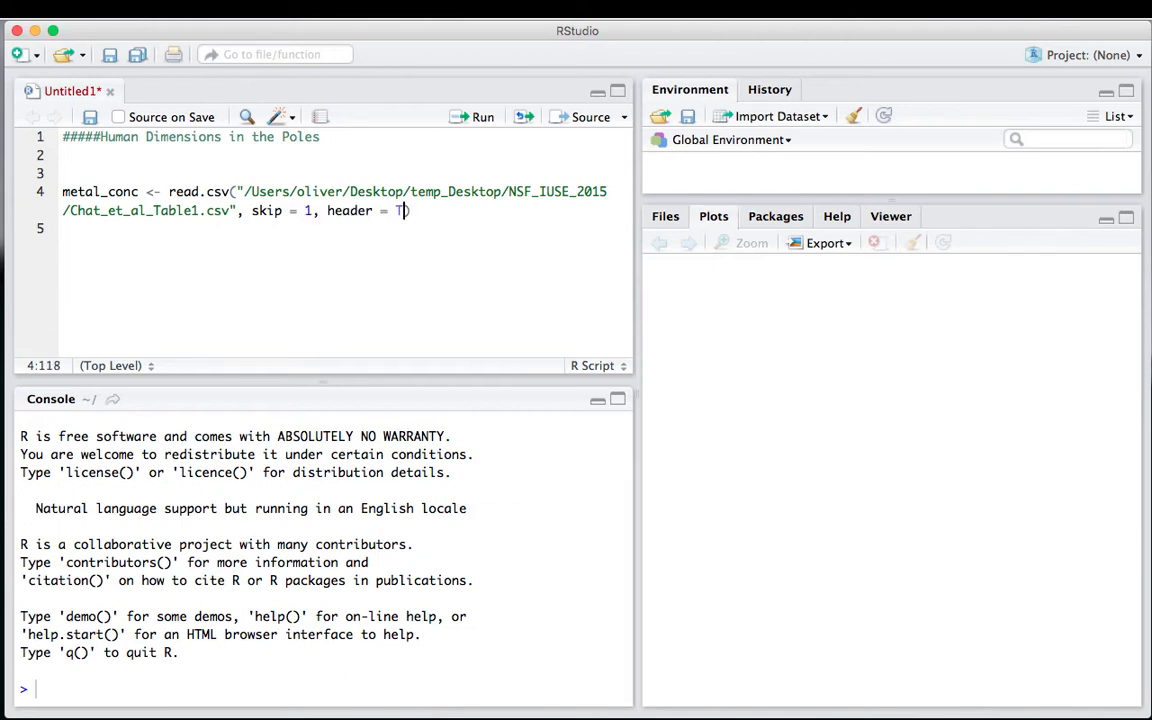
type(" = T")
- Try to run the metal_conc read.csv statement on line 4 of the script
left_click_drag(411, 211, 211, 210)
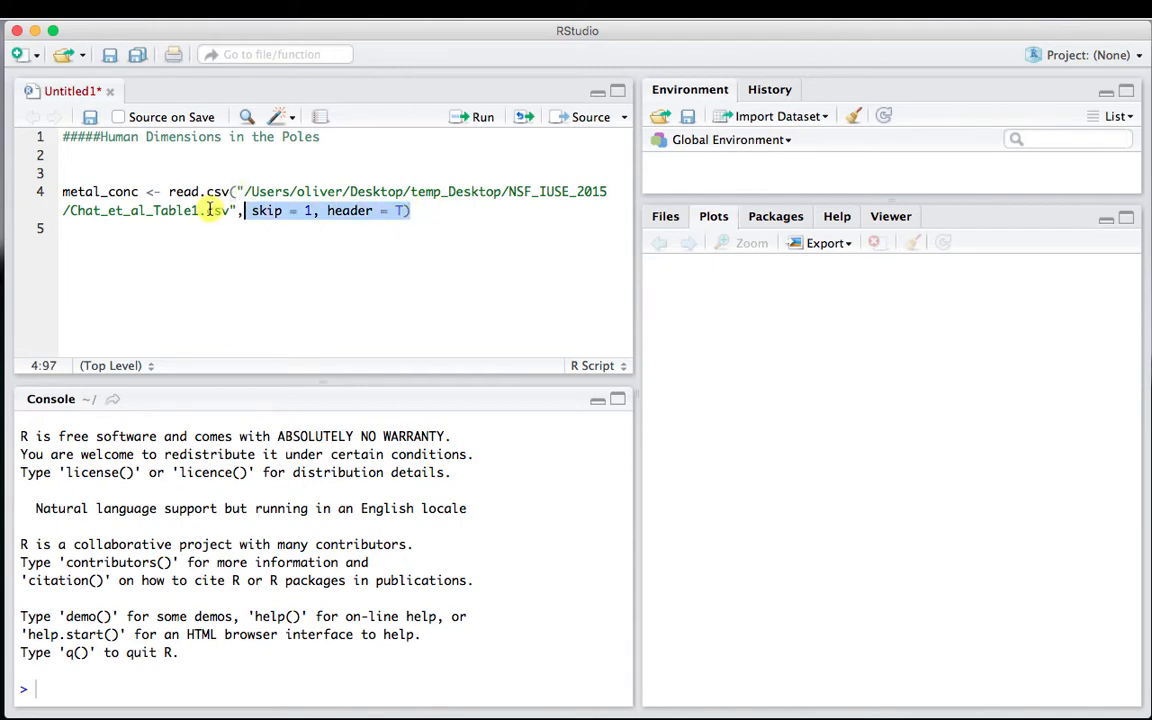
left_click(41, 191)
left_click(481, 118)
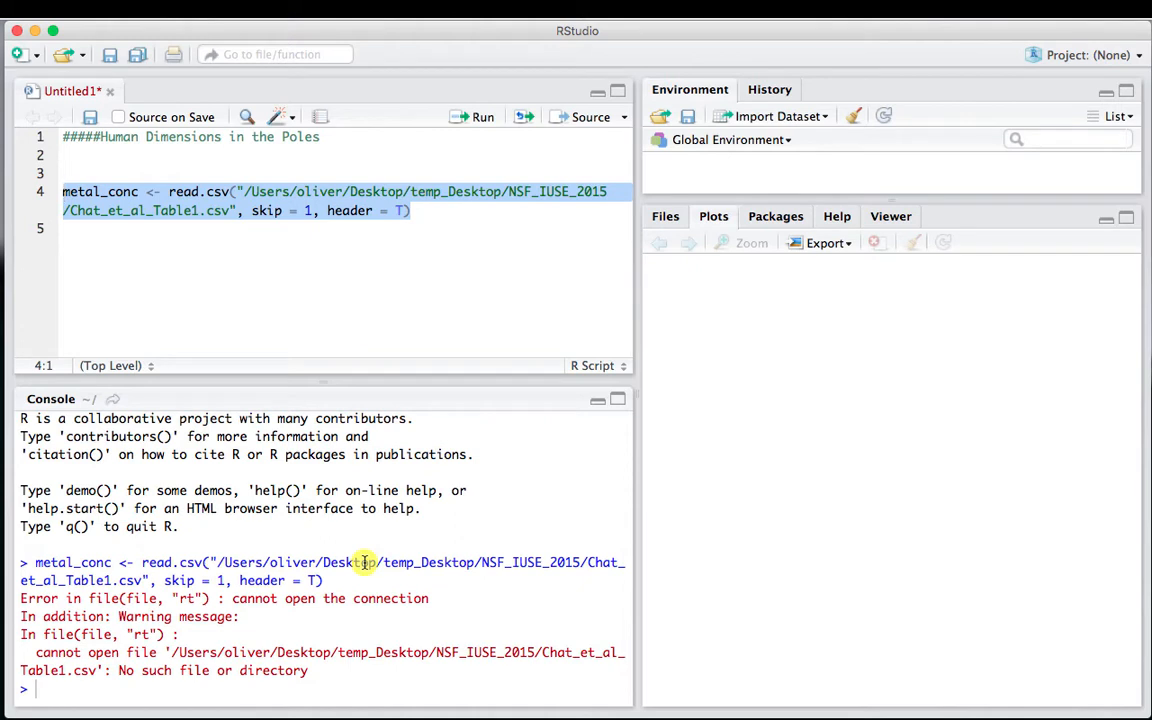
- Correct the file name in the read.csv path to Chan_et_al_Table1.csv and rerun the statement to load metal_conc
left_click(214, 194)
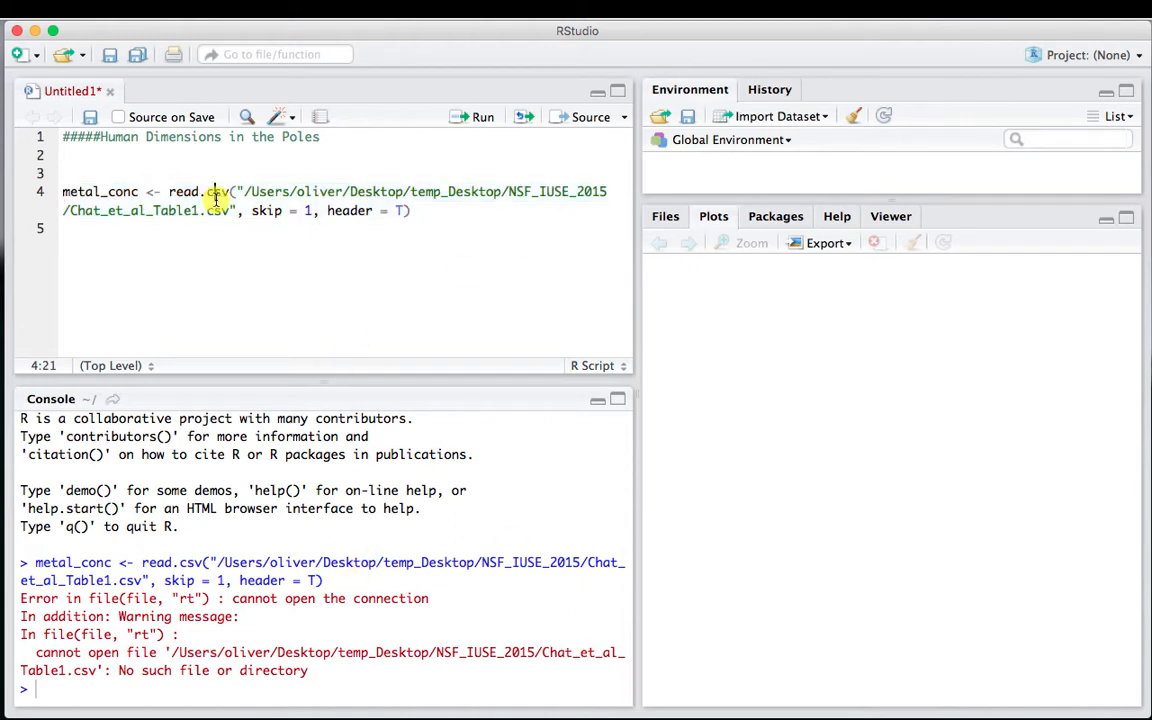
left_click(101, 210)
key("BackSpace")
type("n")
left_click_drag(84, 180, 103, 229)
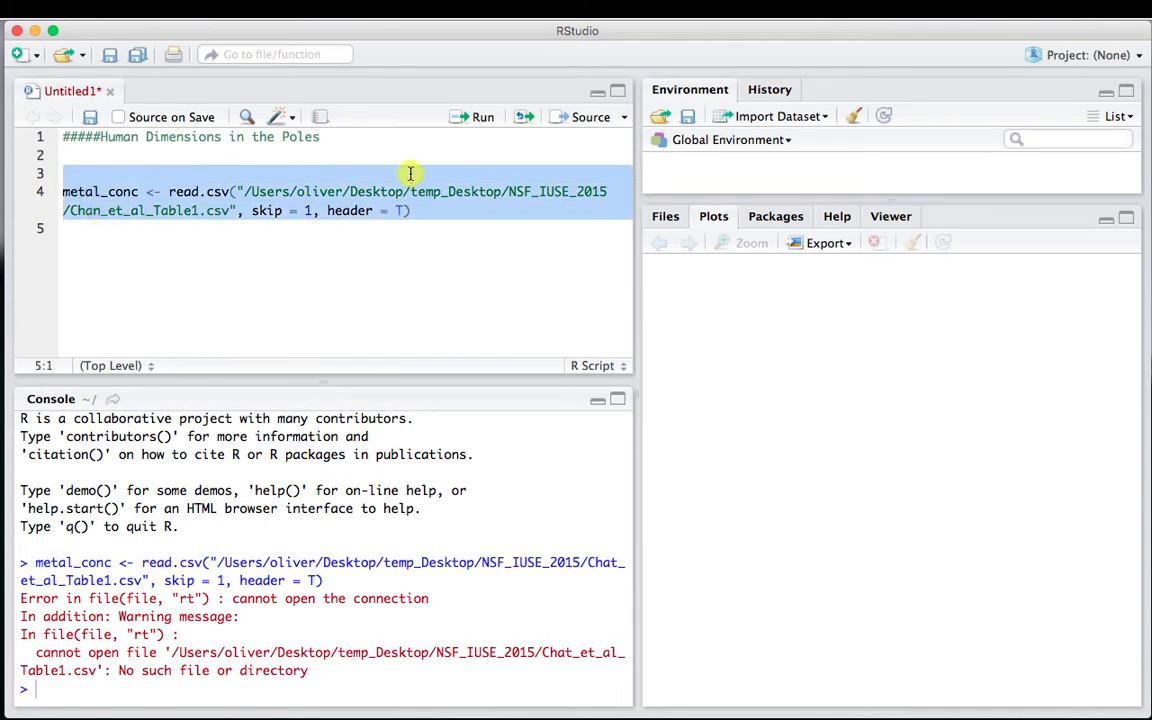
left_click(481, 119)
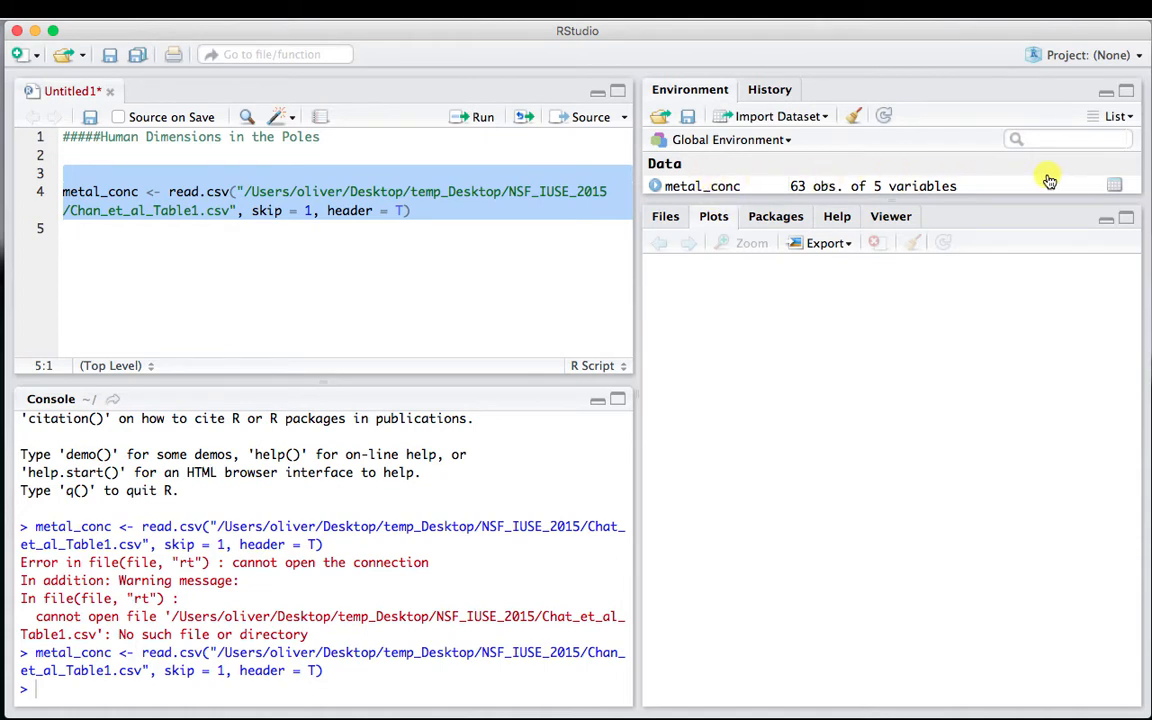
- Open the metal_conc data frame for viewing, and bring up Table 1 on page 3 of Chan_et_al.pdf
left_click(1113, 186)
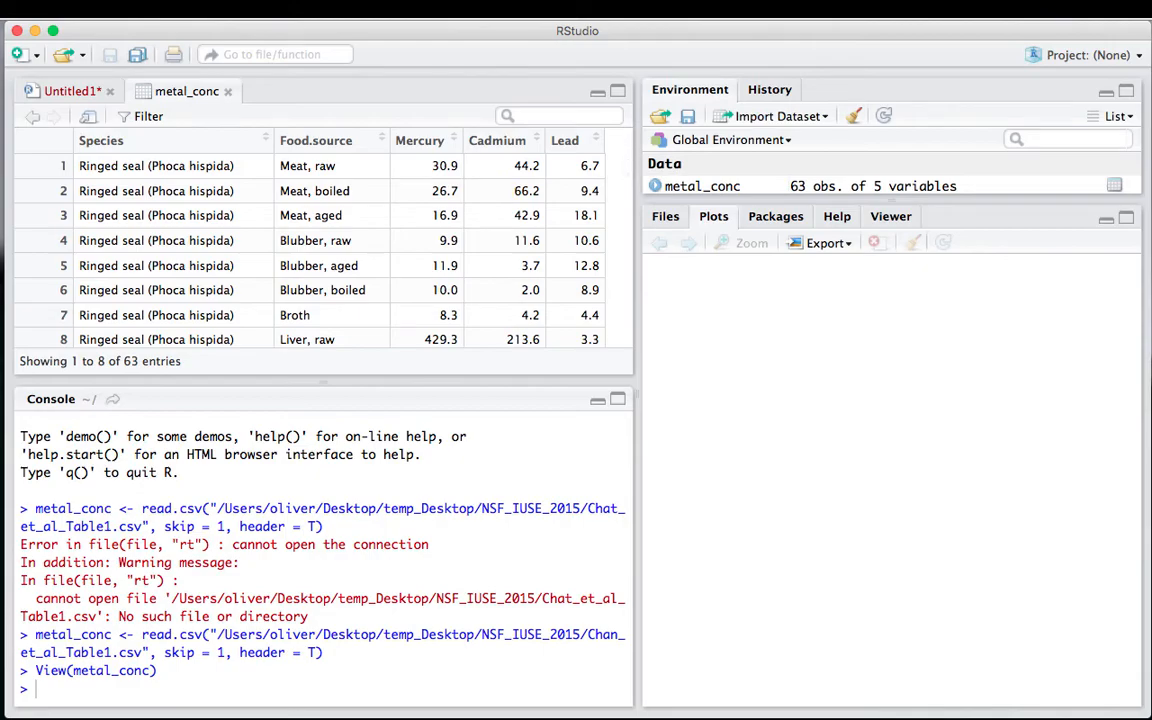
left_click_drag(0, 190, 692, 42)
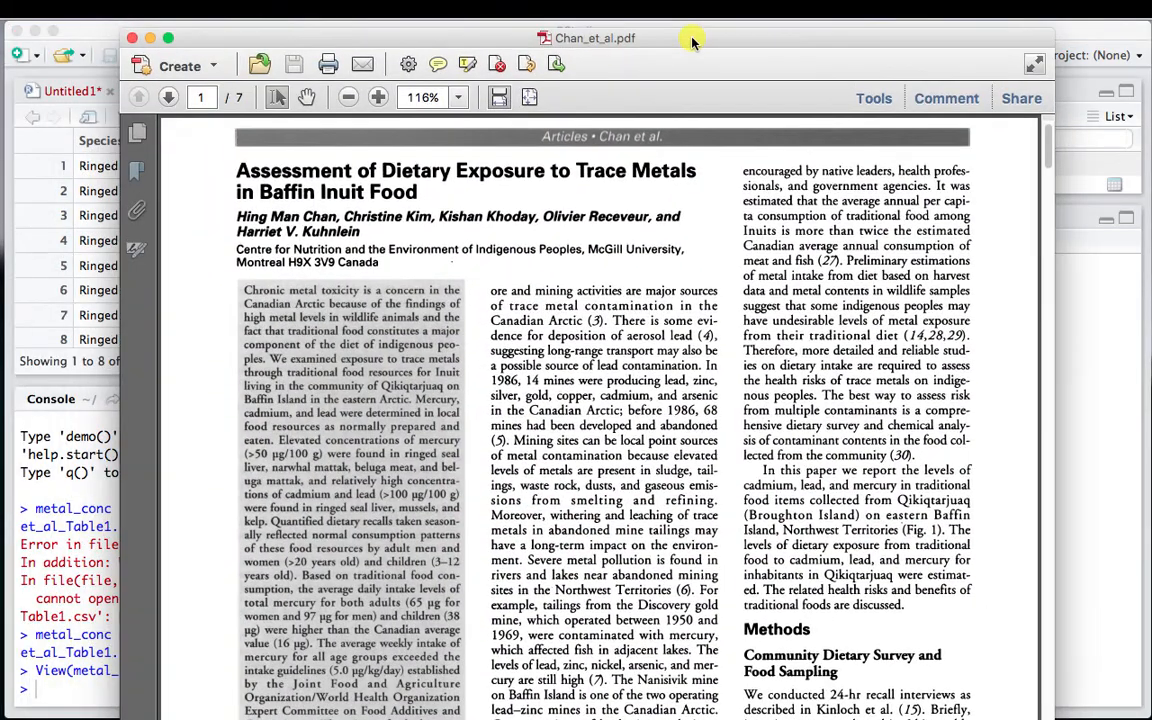
scroll(663, 342, "down", 10)
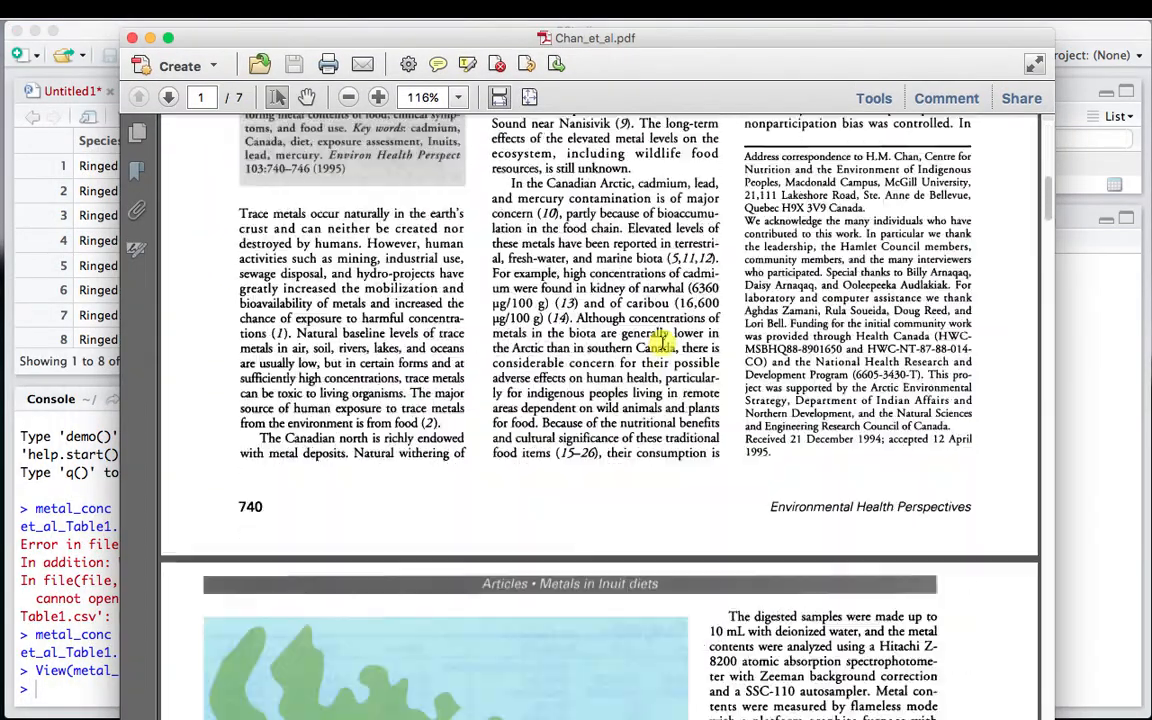
scroll(663, 342, "down", 15)
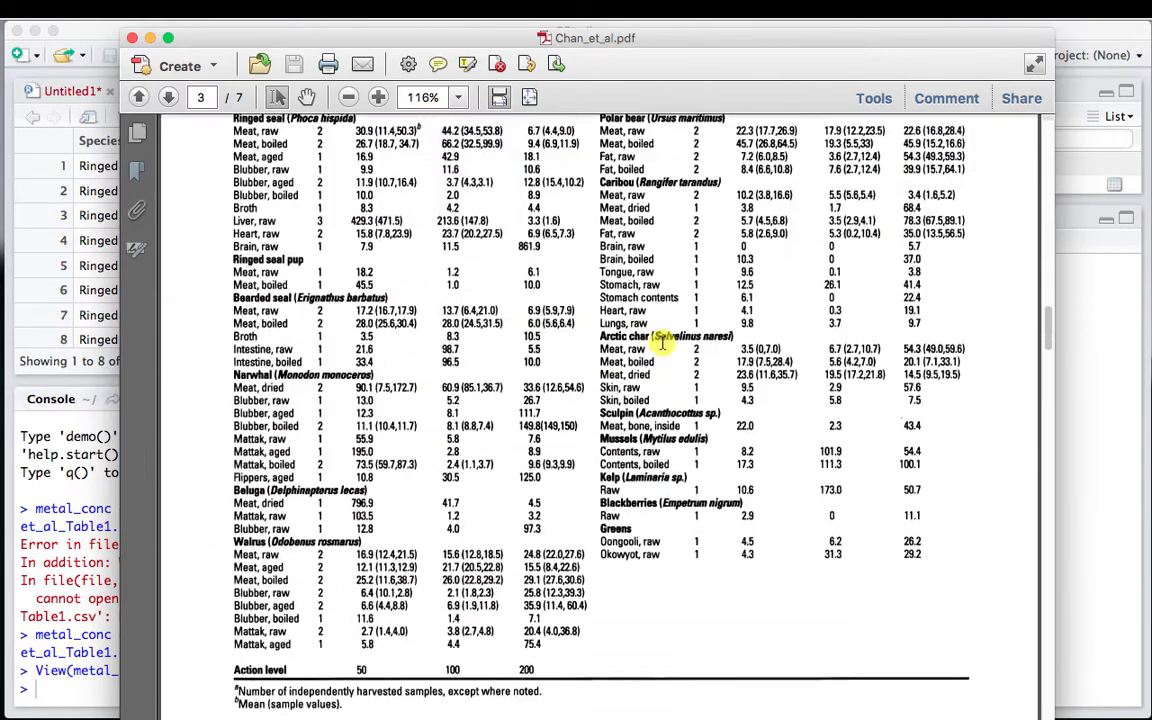
scroll(663, 342, "up", 3)
scroll(663, 342, "down", 1)
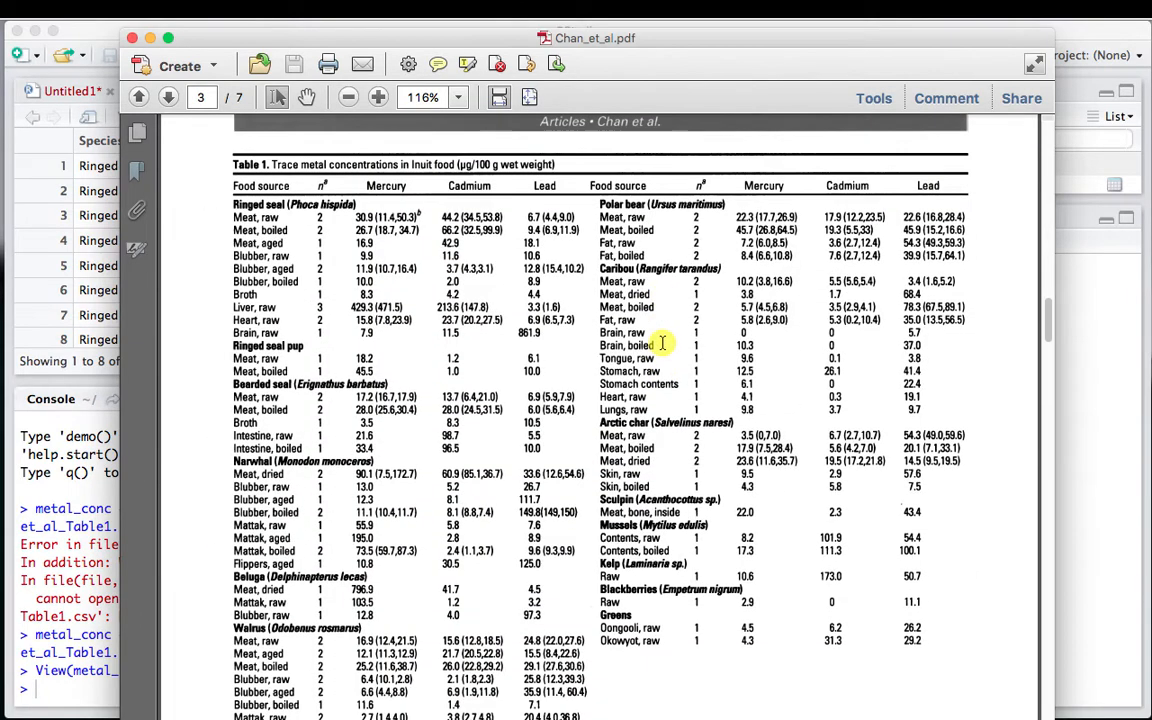
- Place the PDF beside the metal_conc data and compare its species, food source and mercury entries with Table 1
left_click_drag(343, 36, 635, 40)
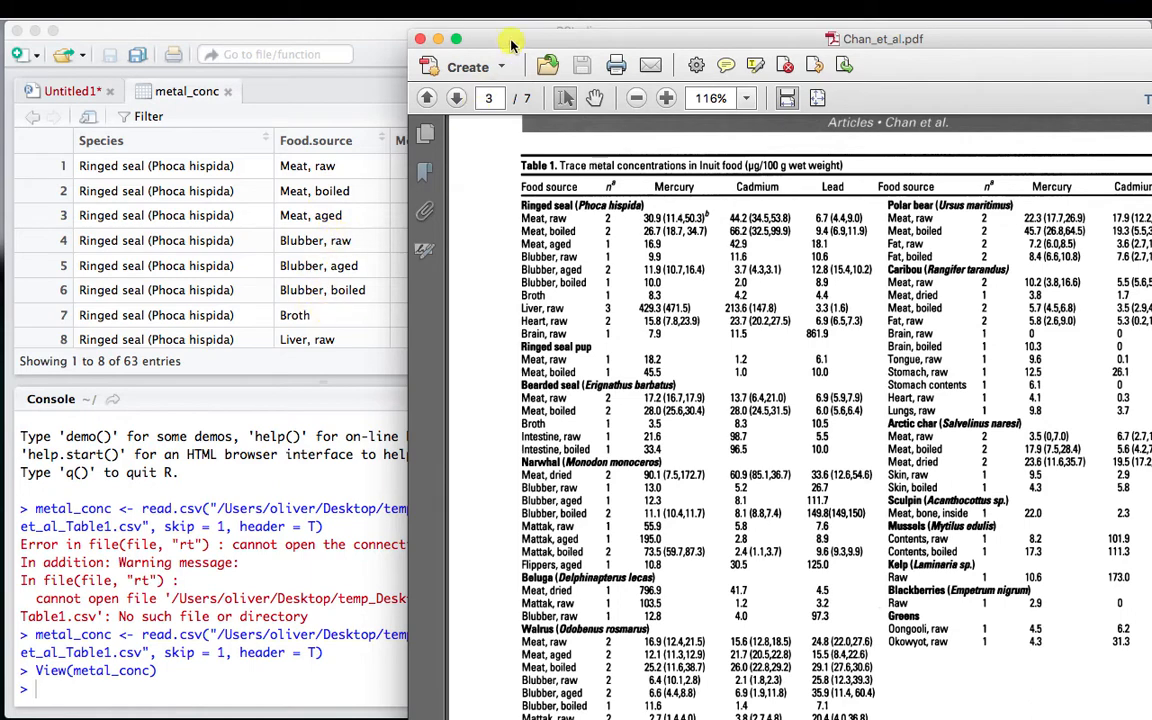
left_click_drag(510, 44, 677, 36)
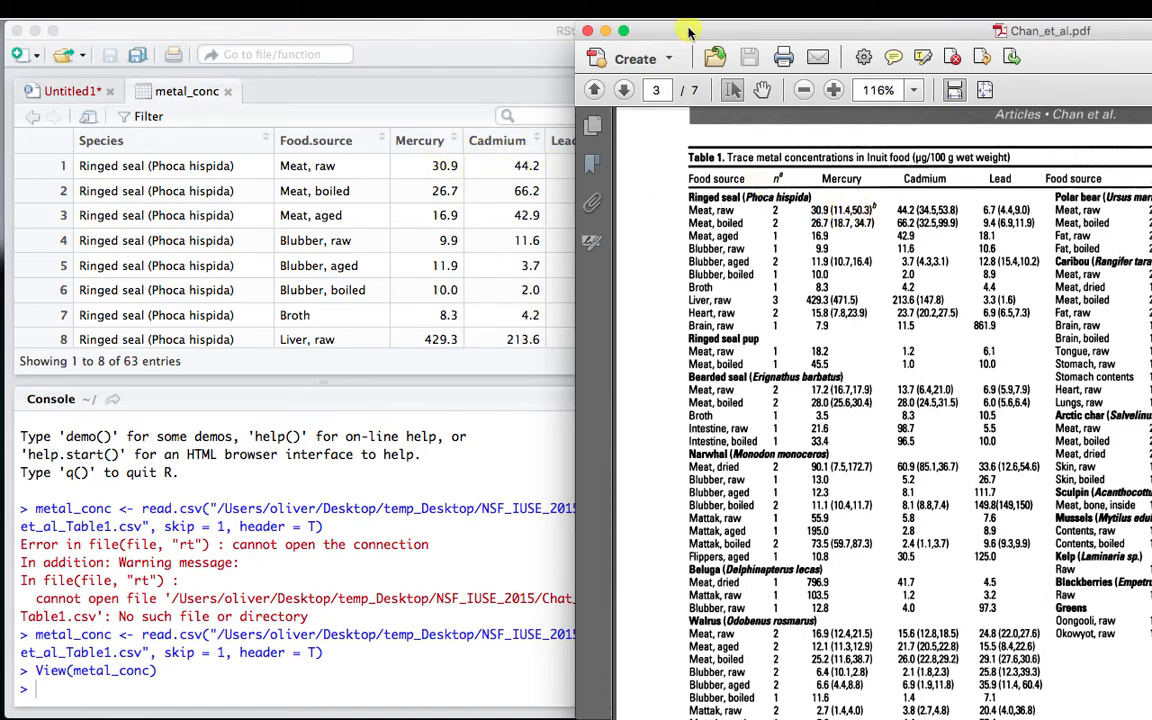
left_click_drag(675, 37, 575, 40)
scroll(303, 257, "down", 6)
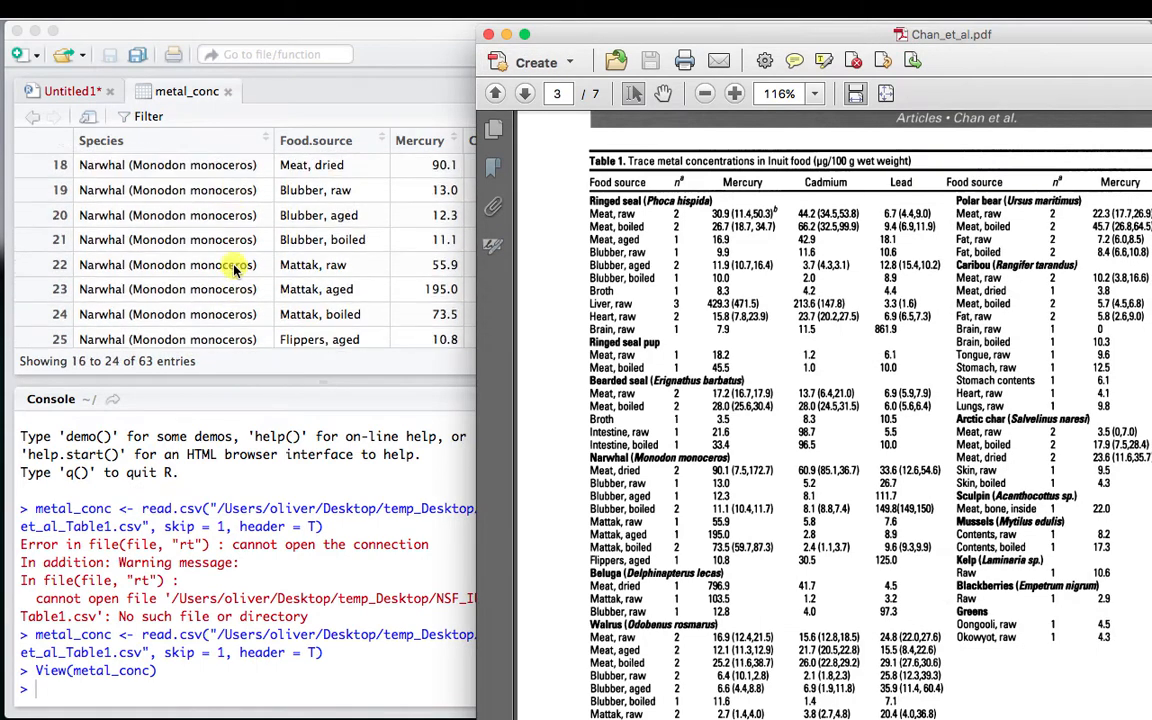
scroll(233, 268, "up", 6)
scroll(233, 268, "down", 4)
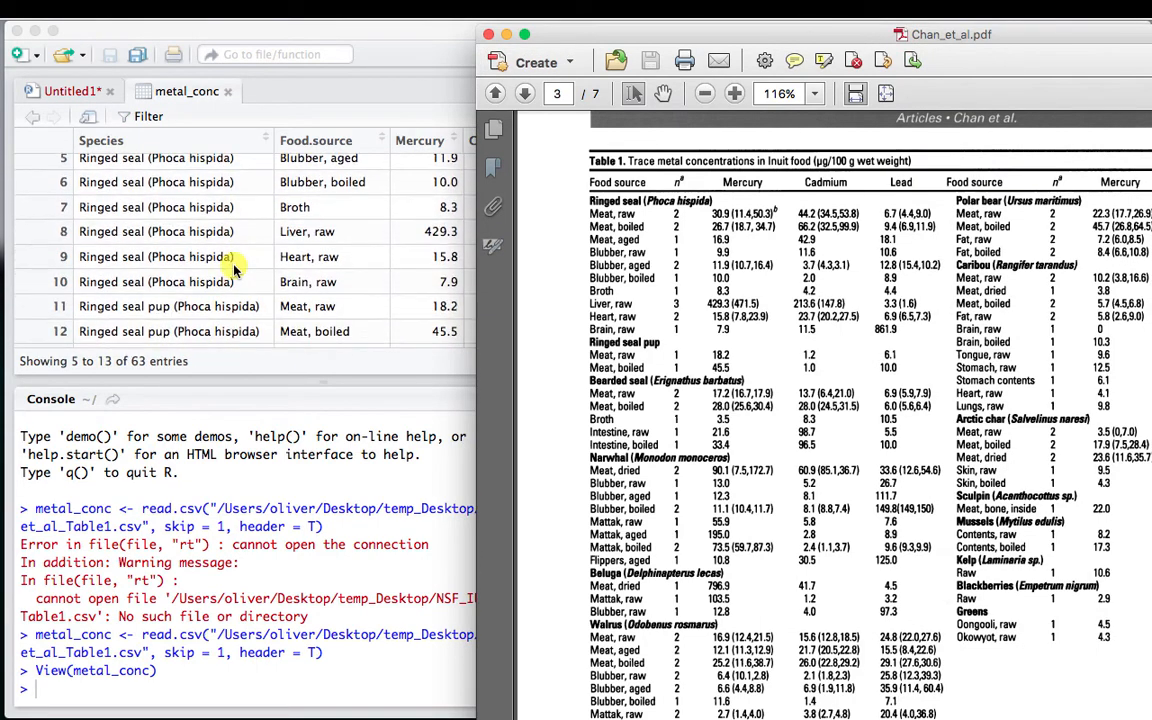
scroll(233, 268, "down", 6)
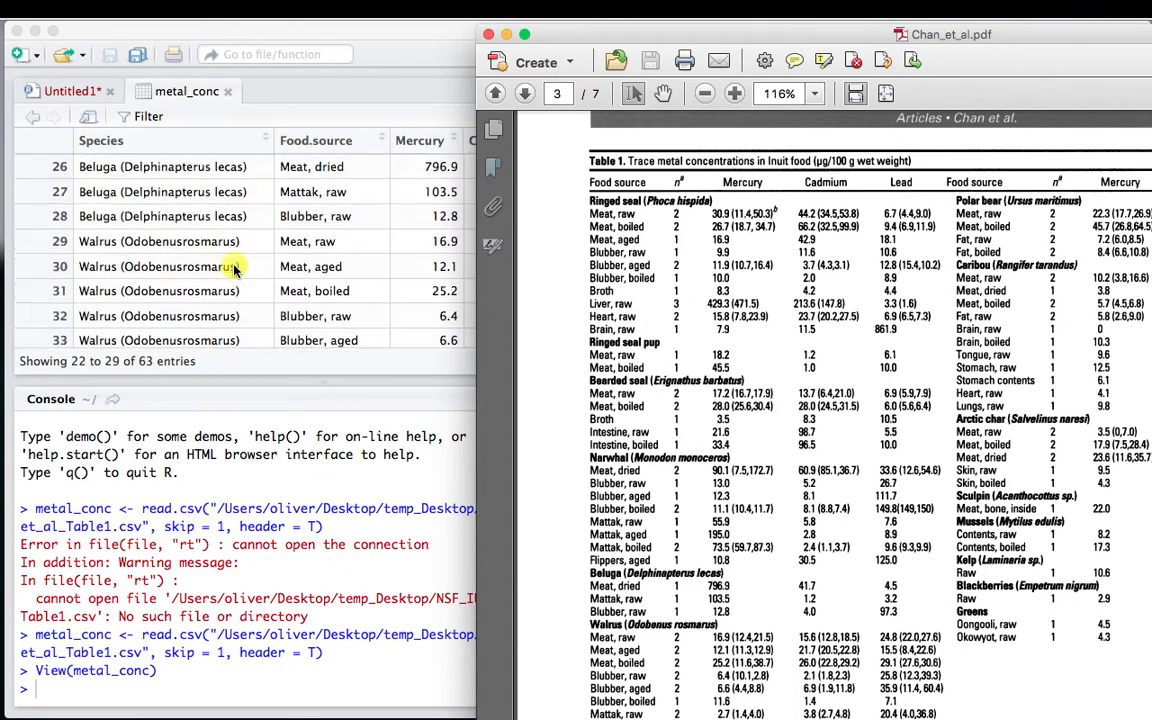
scroll(233, 268, "down", 4)
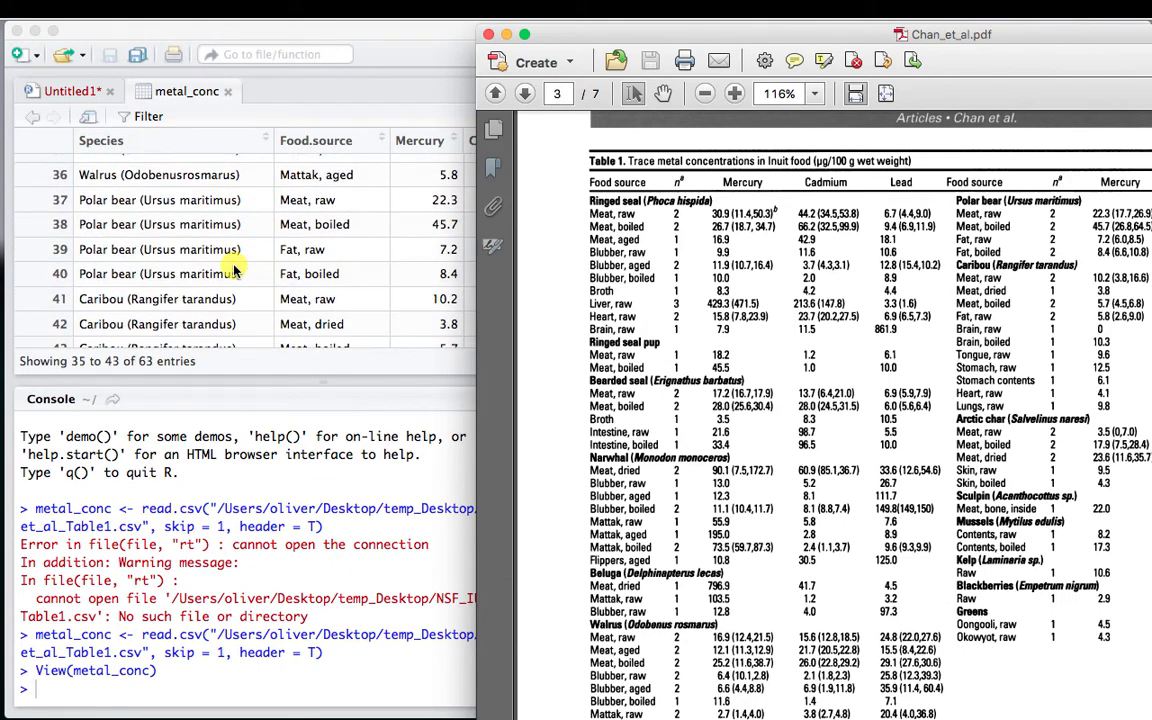
scroll(233, 268, "up", 10)
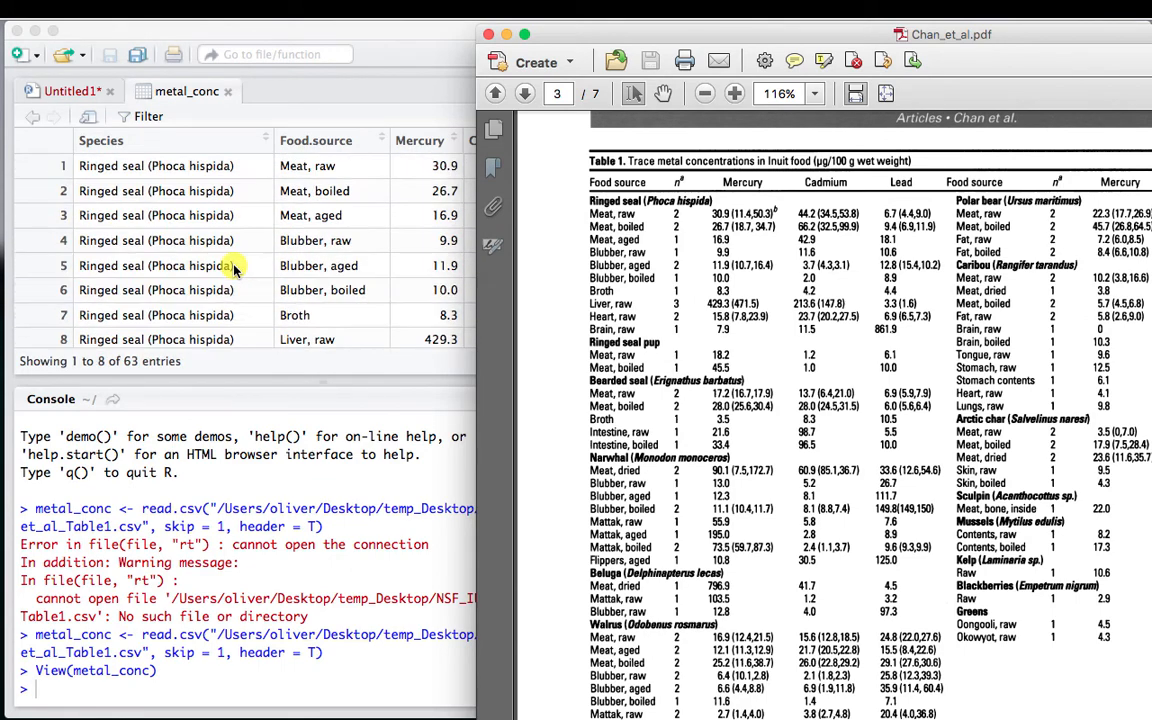
- Examine the full width of Table 1 and its action levels in the PDF, and return to the RStudio console
left_click_drag(840, 37, 513, 34)
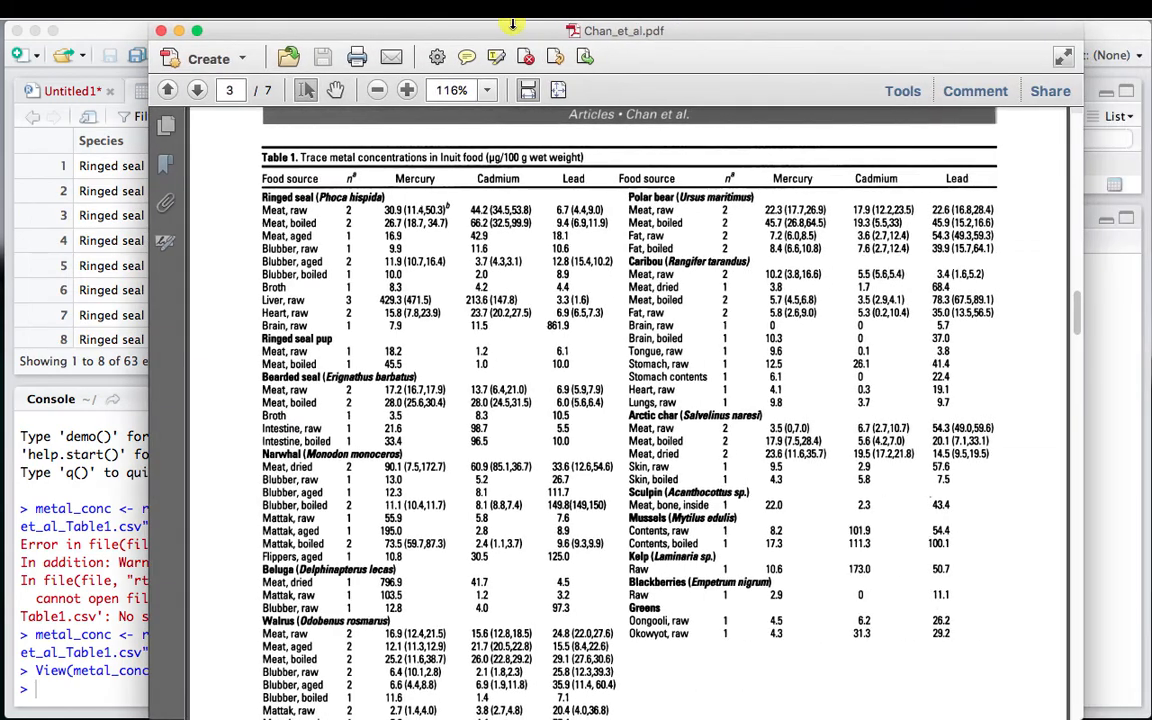
scroll(652, 390, "down", 3)
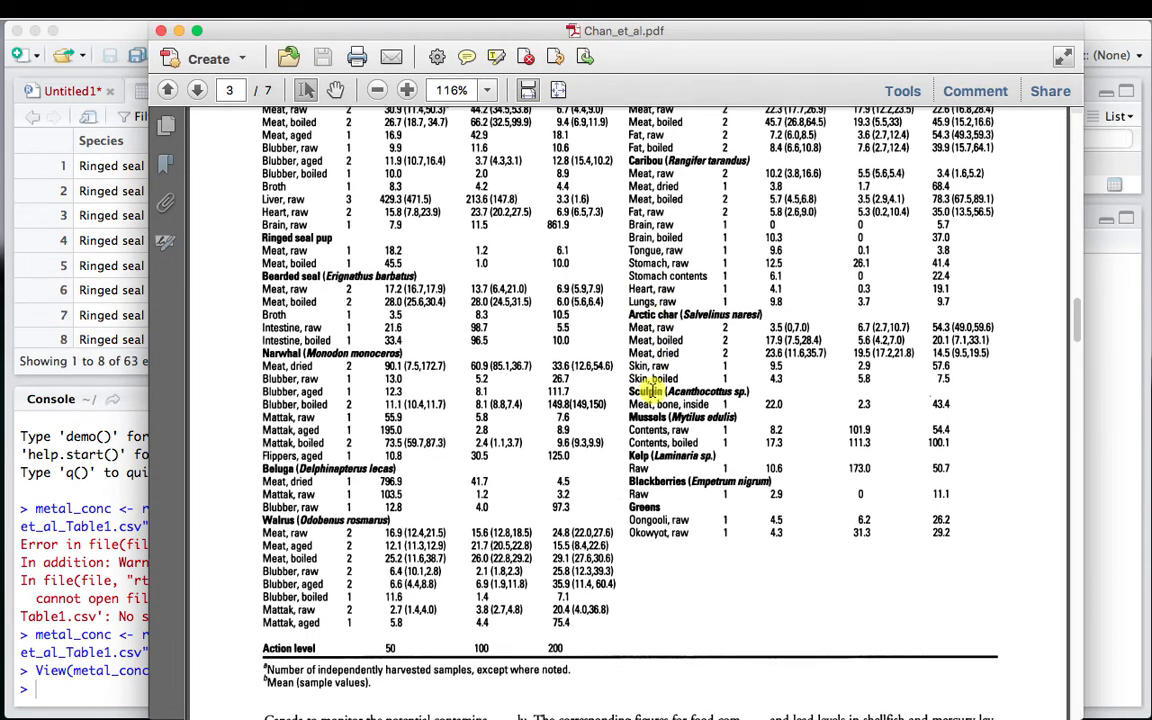
scroll(650, 485, "up", 5)
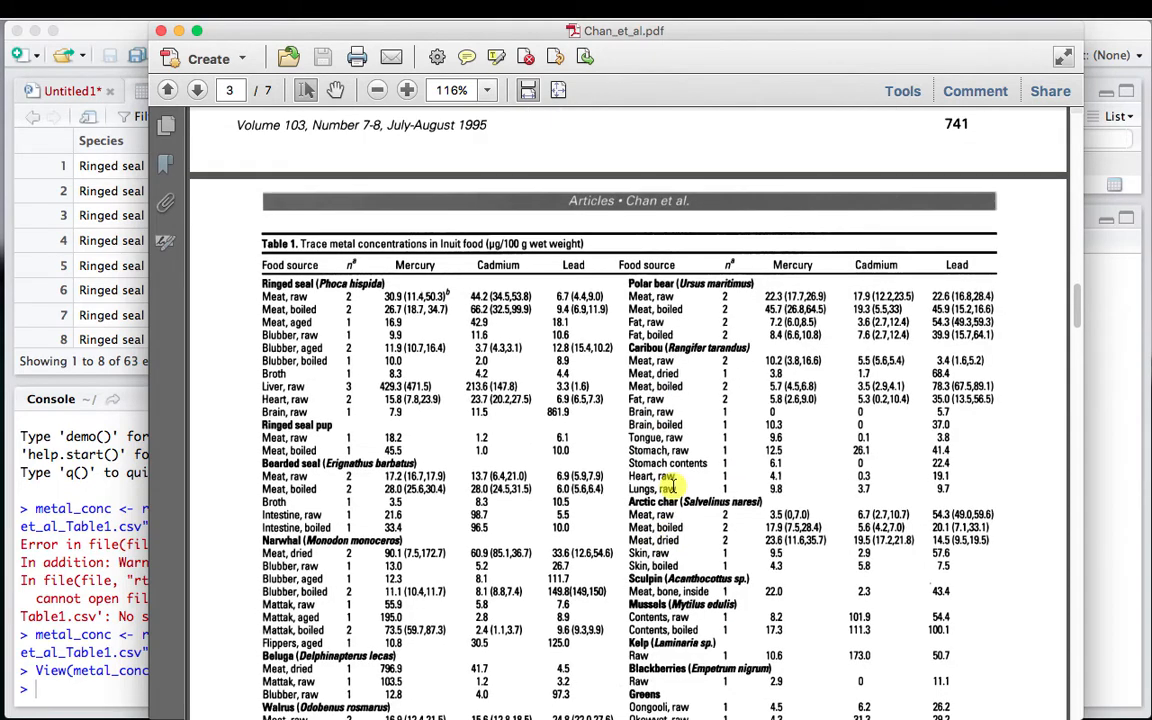
key("super+w")
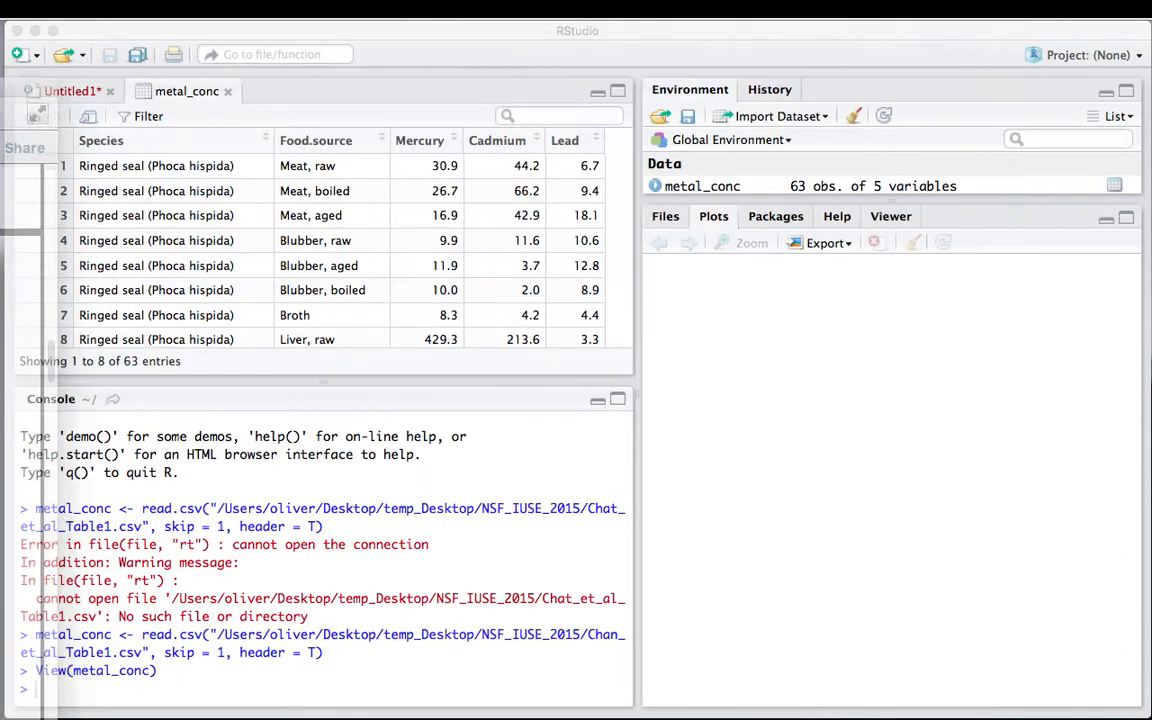
left_click(125, 658)
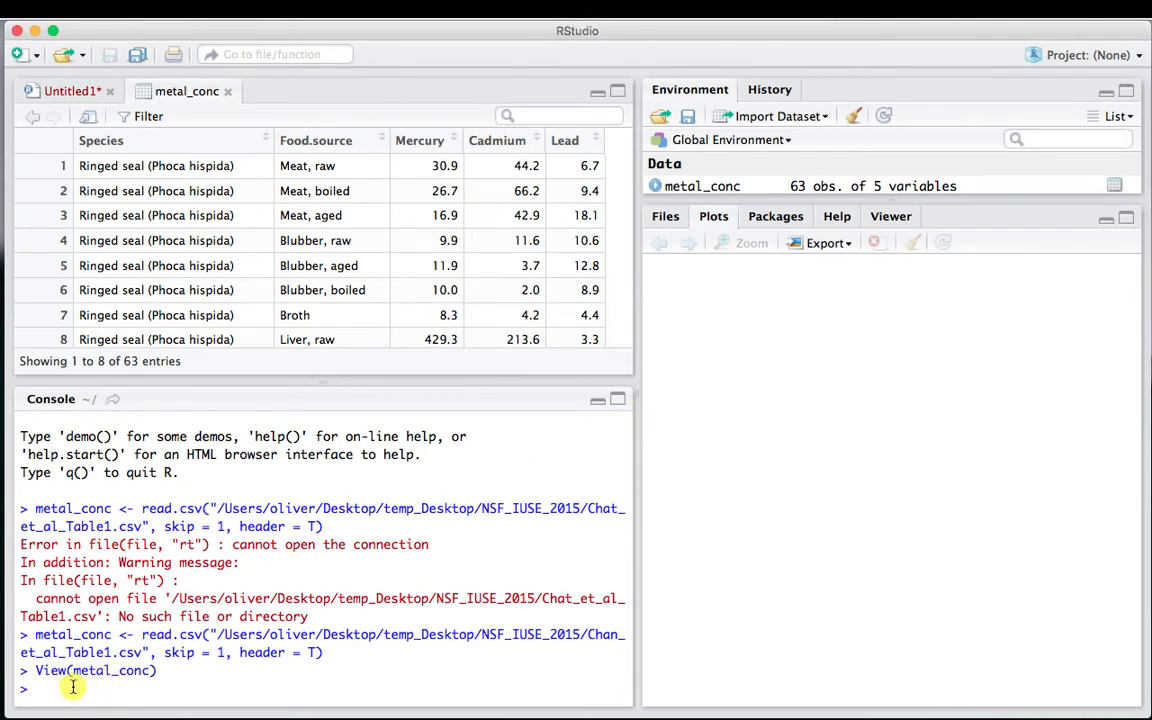
- Switch back to the Untitled1 script and add blank lines below the read.csv statement, down to line 7
left_click(78, 92)
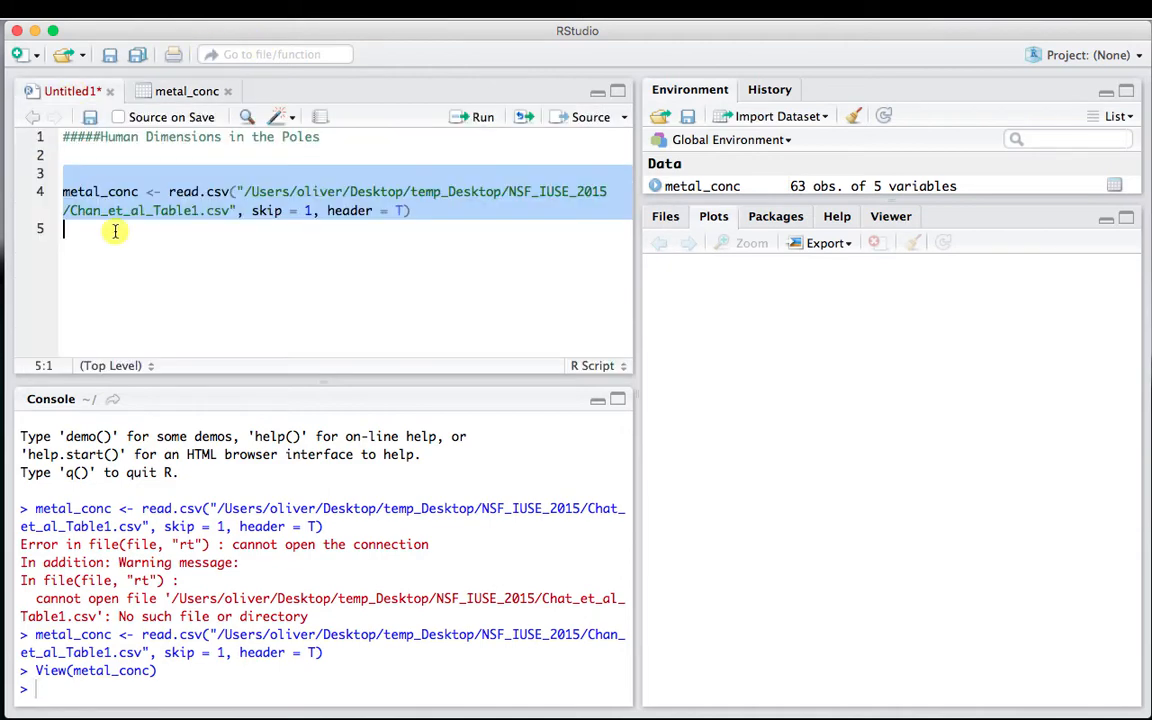
left_click(75, 229)
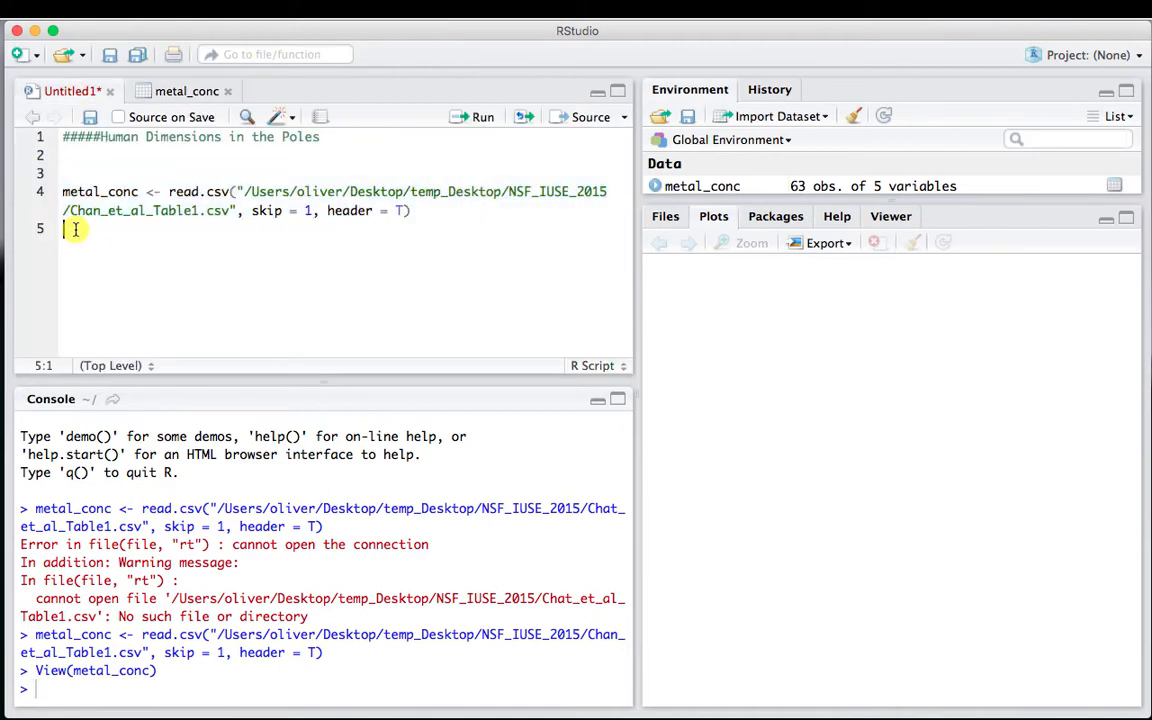
key("Return")
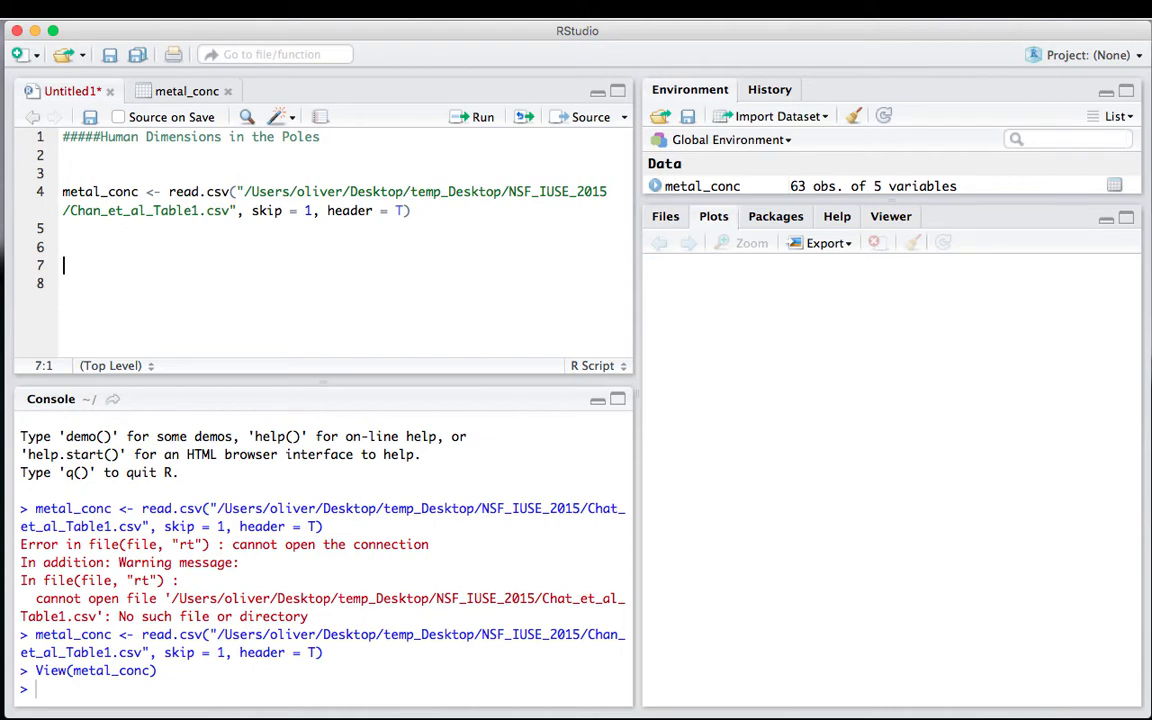
- Examine the ringed seal rows and their food sources in the metal_conc data, and return to line 6 of the Untitled1 script
left_click(78, 229)
left_click(174, 97)
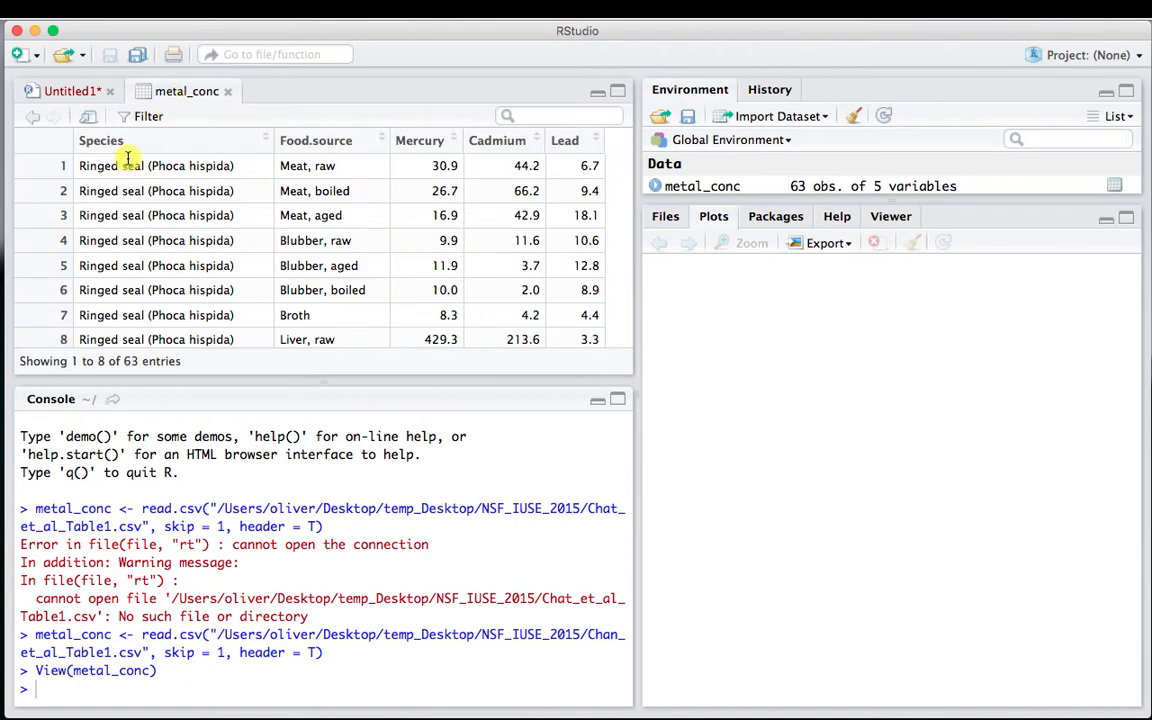
scroll(110, 168, "down", 3)
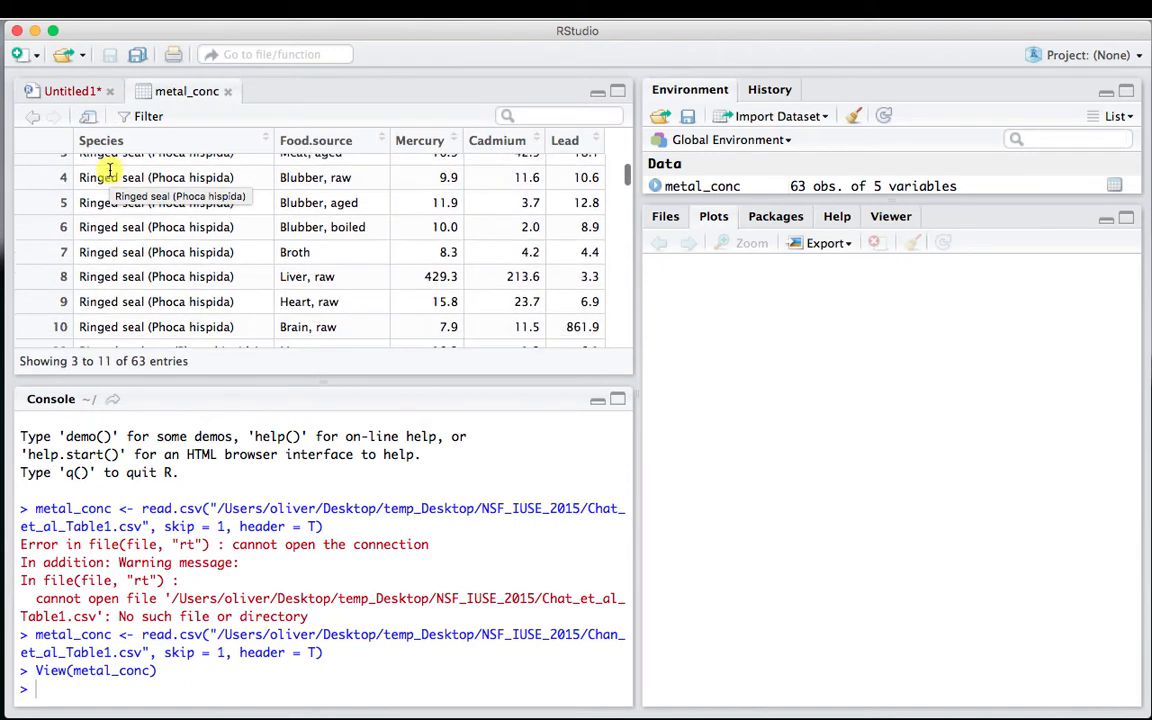
scroll(107, 277, "down", 2)
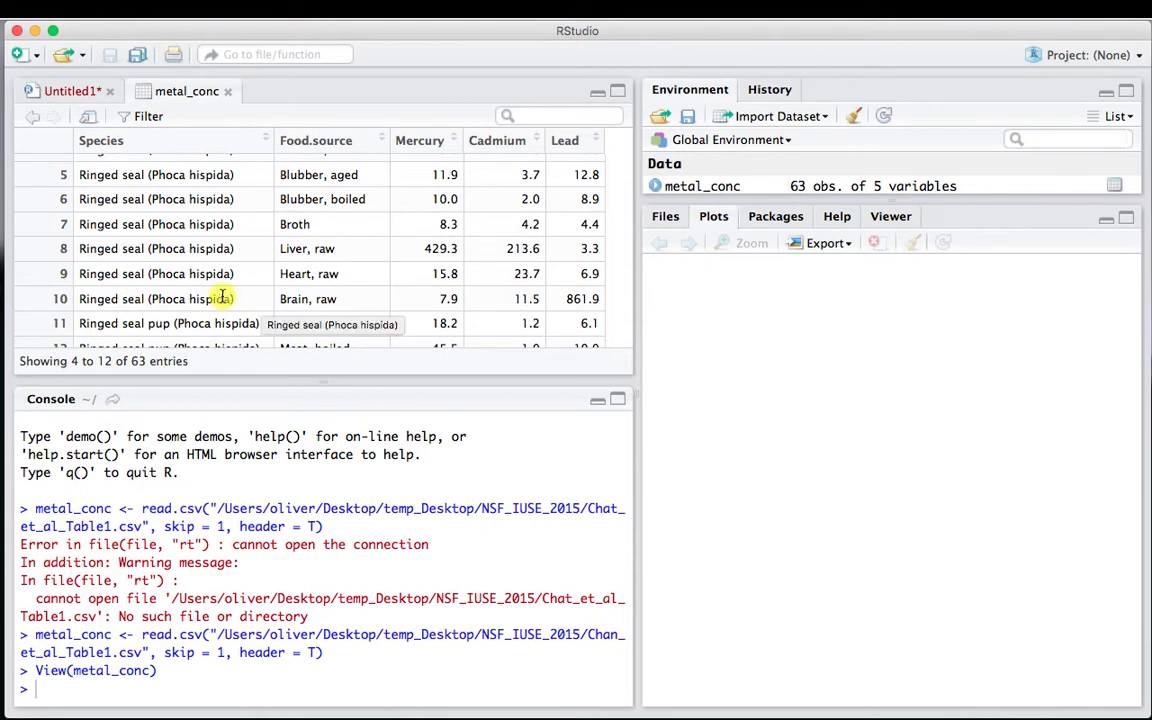
scroll(222, 298, "up", 1)
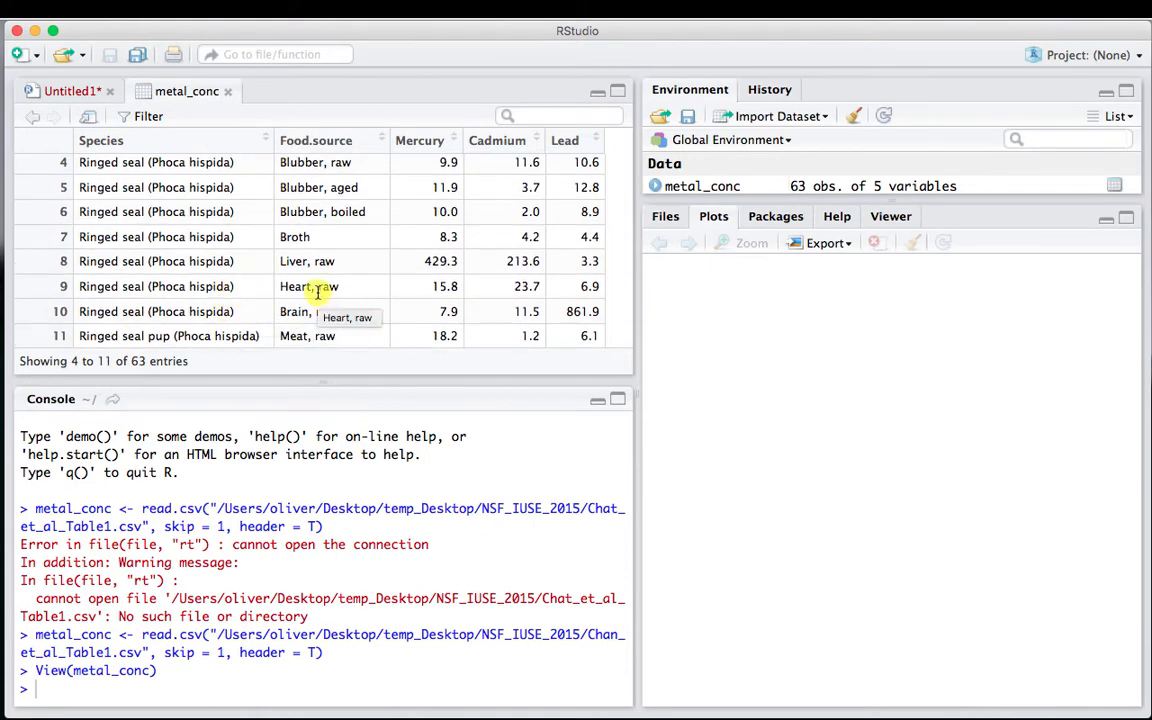
scroll(304, 248, "up", 1)
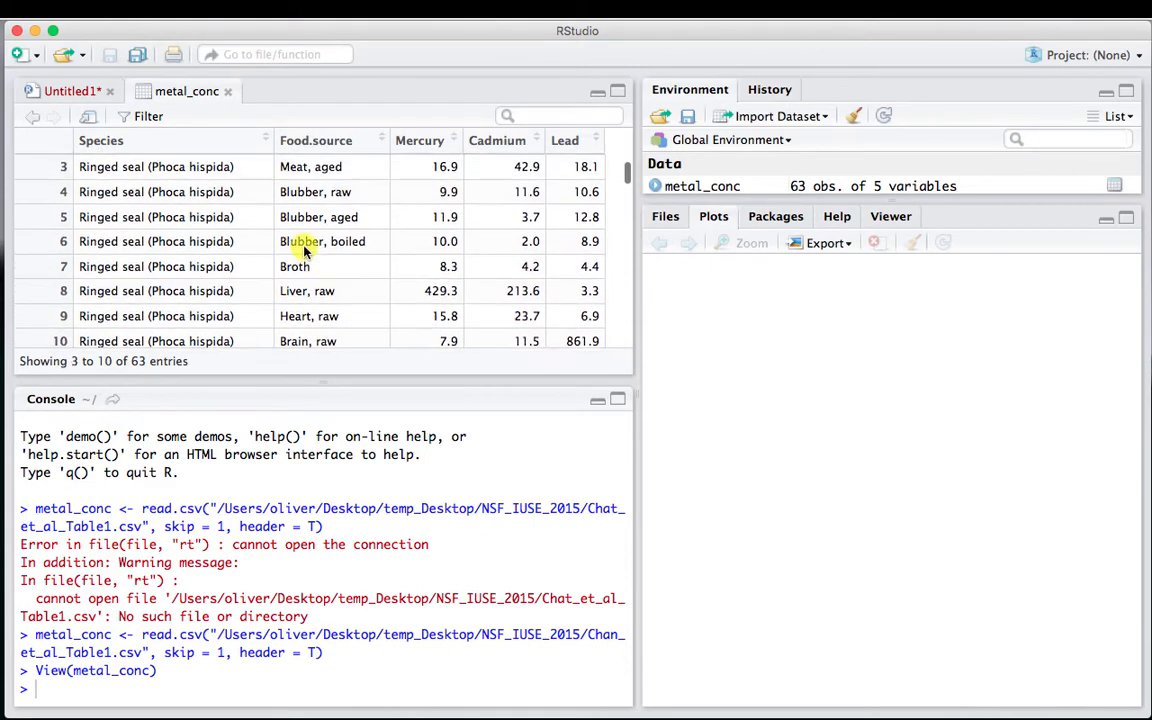
scroll(304, 248, "up", 2)
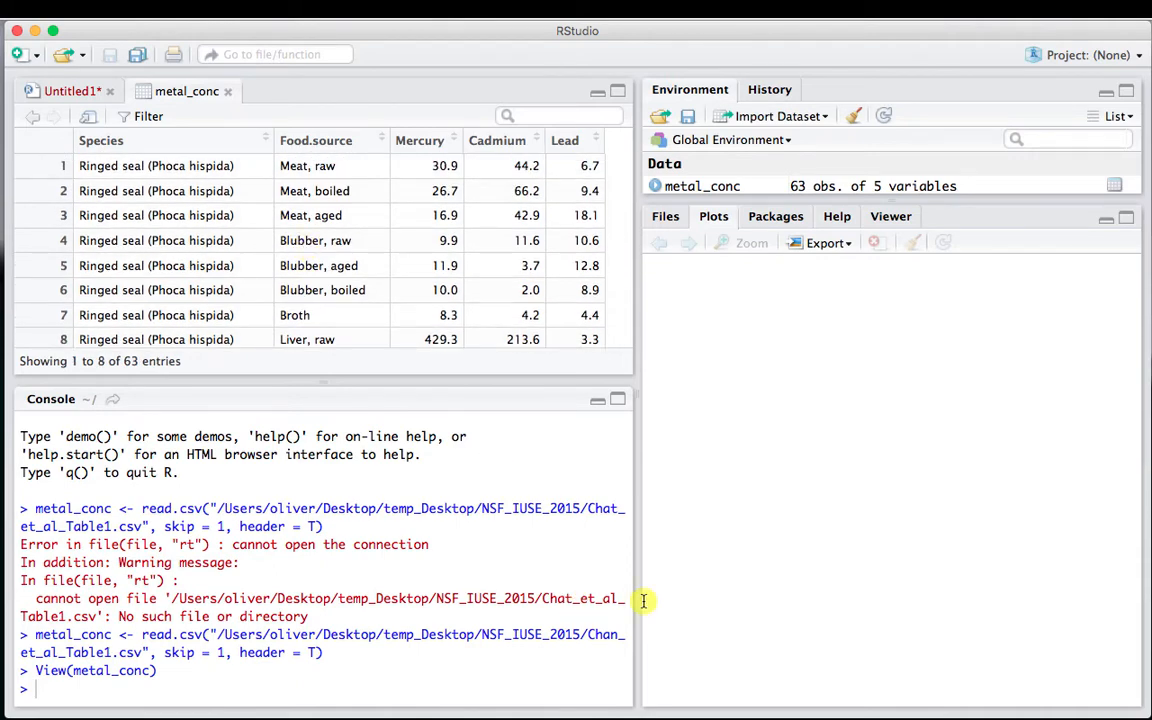
left_click(62, 93)
left_click(85, 251)
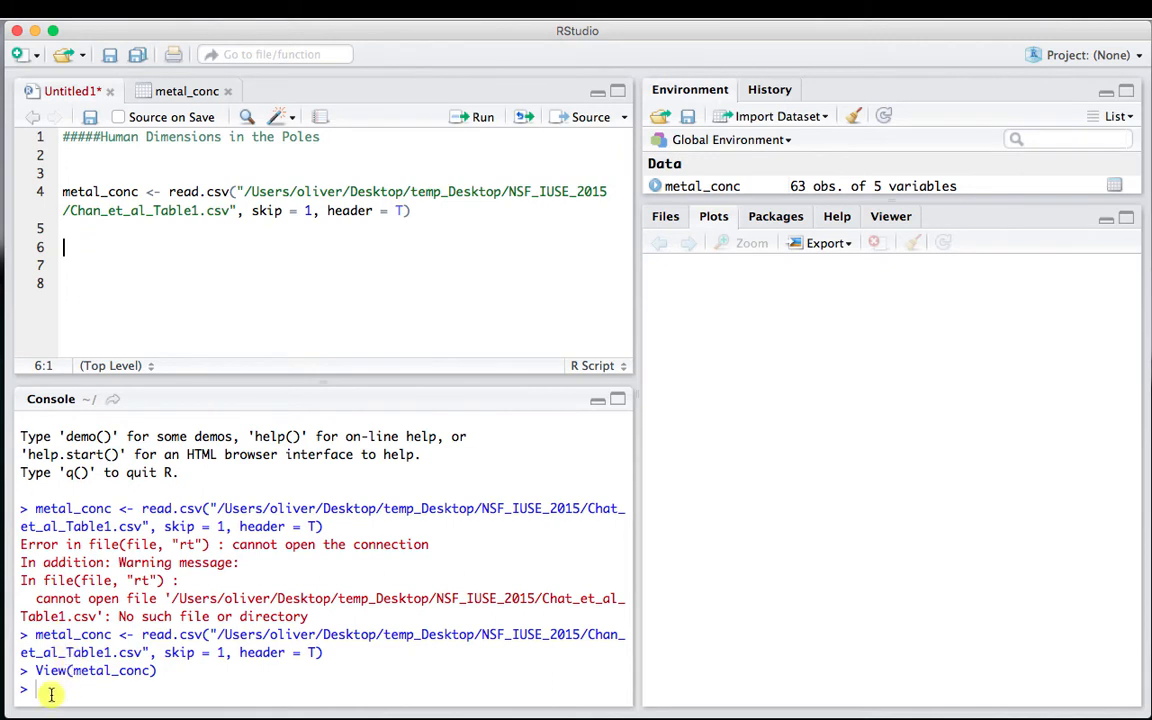
- Open the R documentation for the barplot function by running ?barplot in the console
type("?bar")
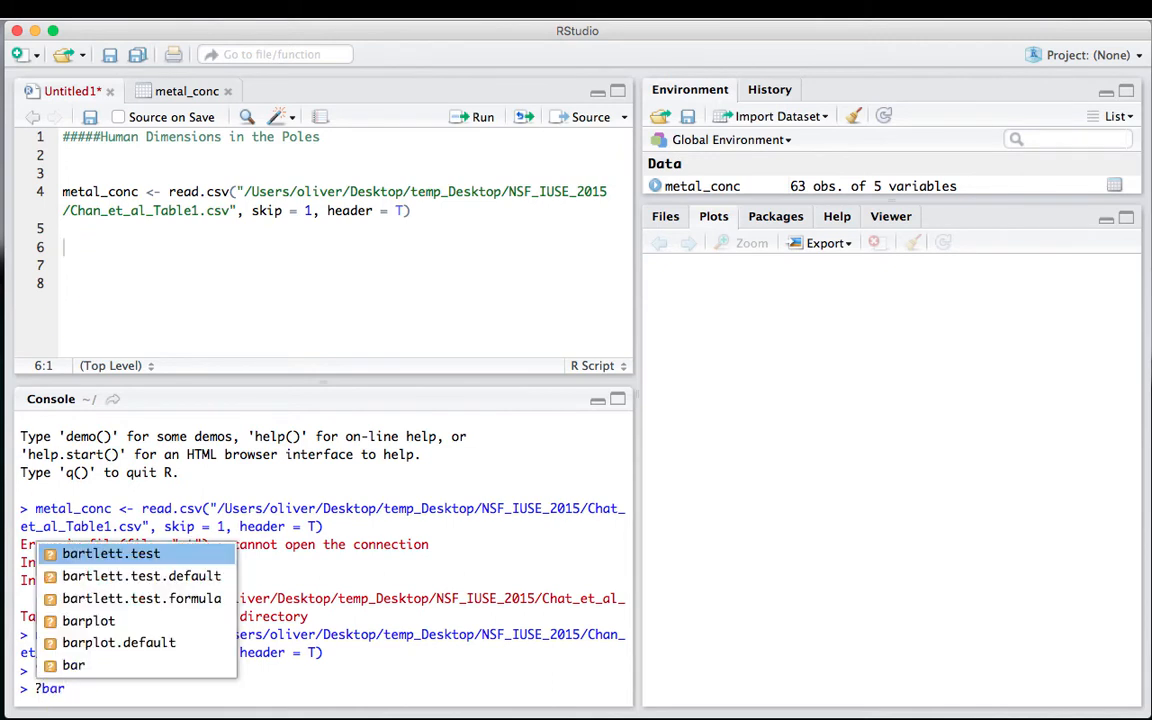
type("plot")
key("Escape")
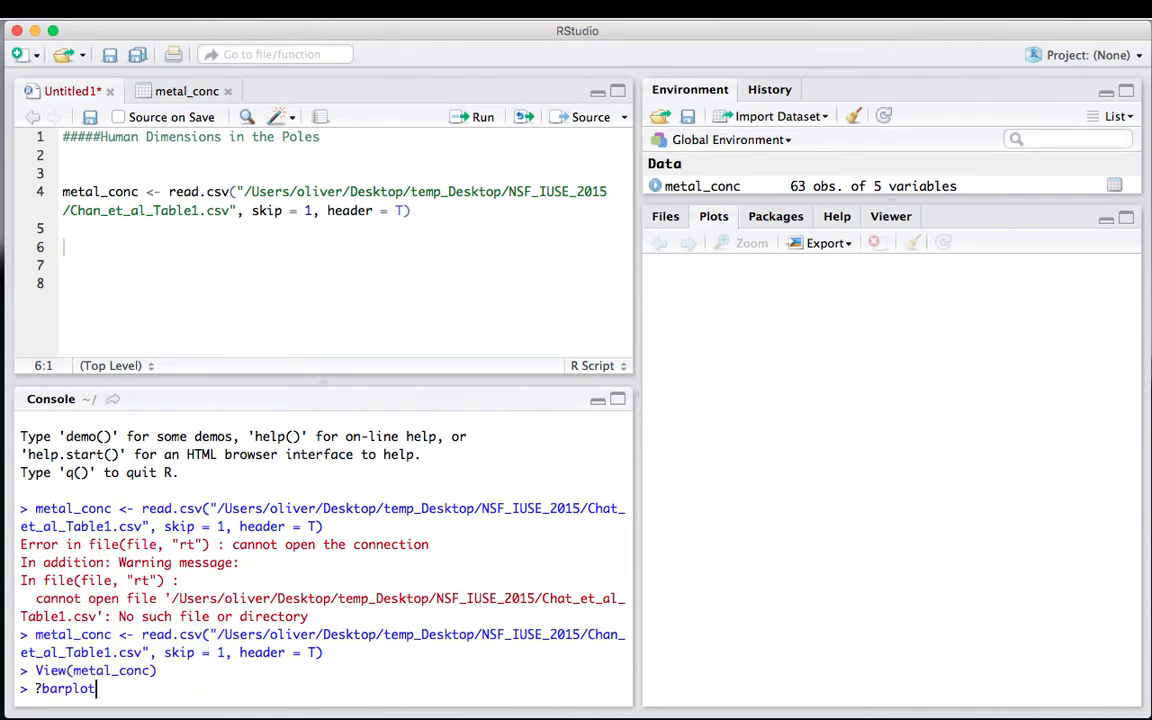
key("Return")
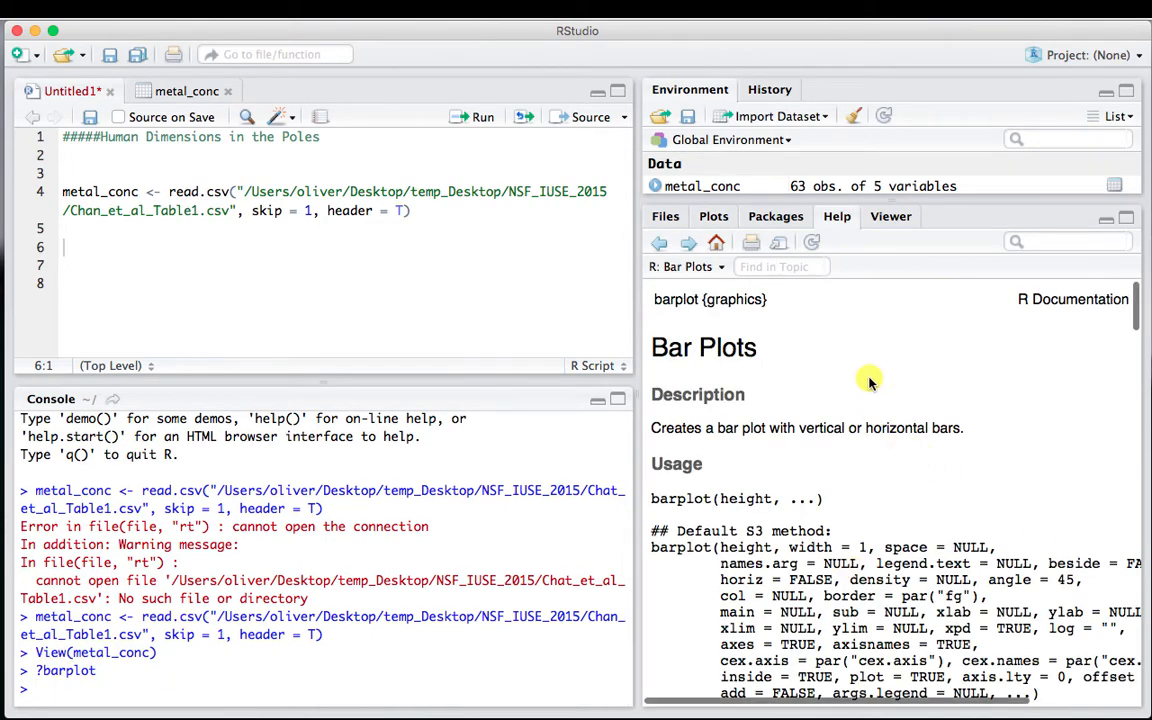
- Read through the usage and arguments of barplot in its help page, including names.arg and the axis label options
scroll(830, 380, "down", 1)
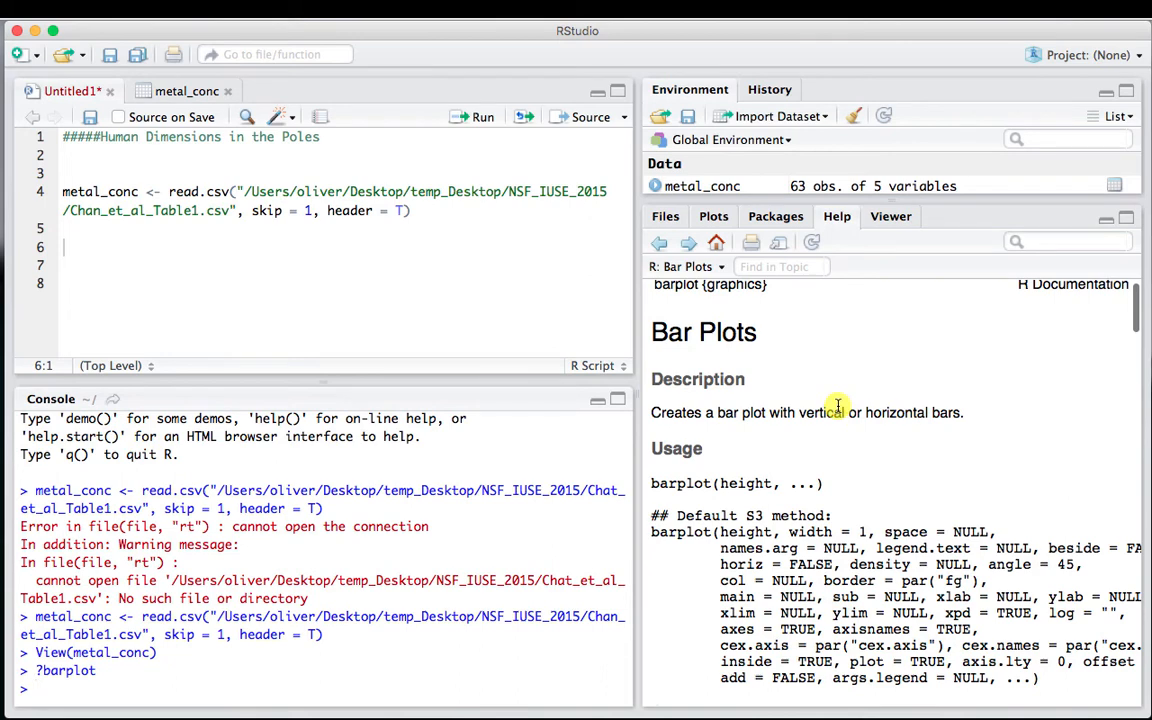
scroll(838, 406, "down", 1)
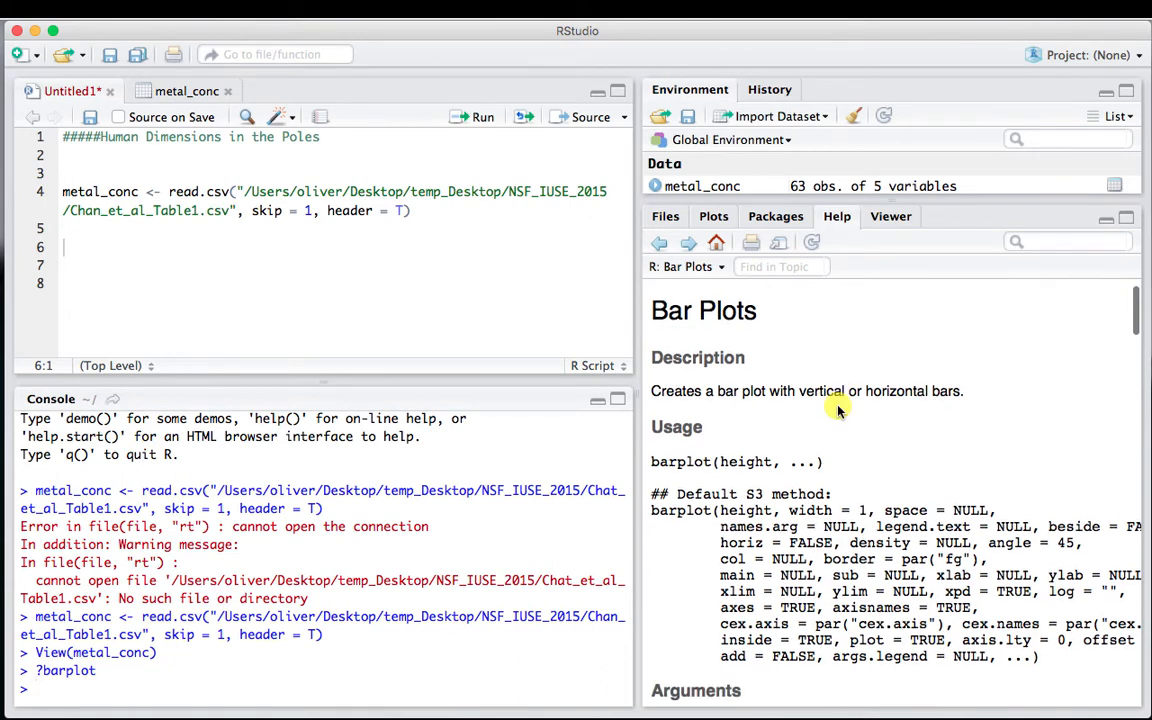
scroll(838, 408, "down", 2)
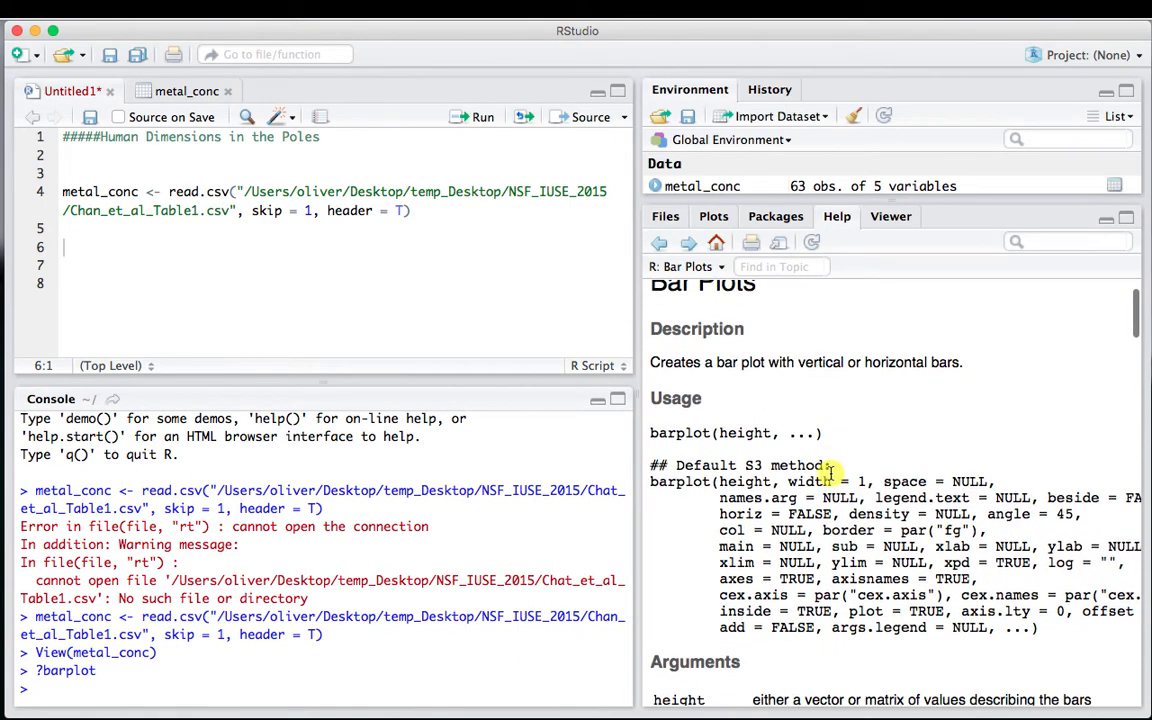
scroll(800, 478, "down", 5)
scroll(833, 470, "up", 3)
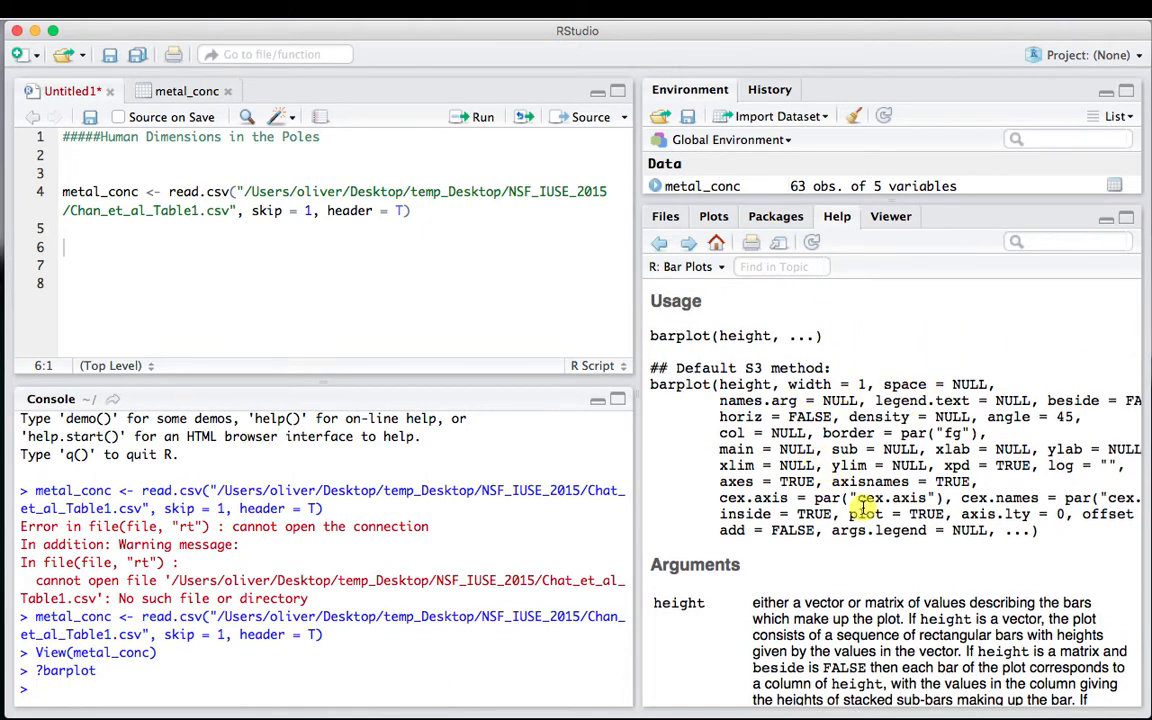
scroll(861, 507, "down", 8)
scroll(861, 507, "down", 12)
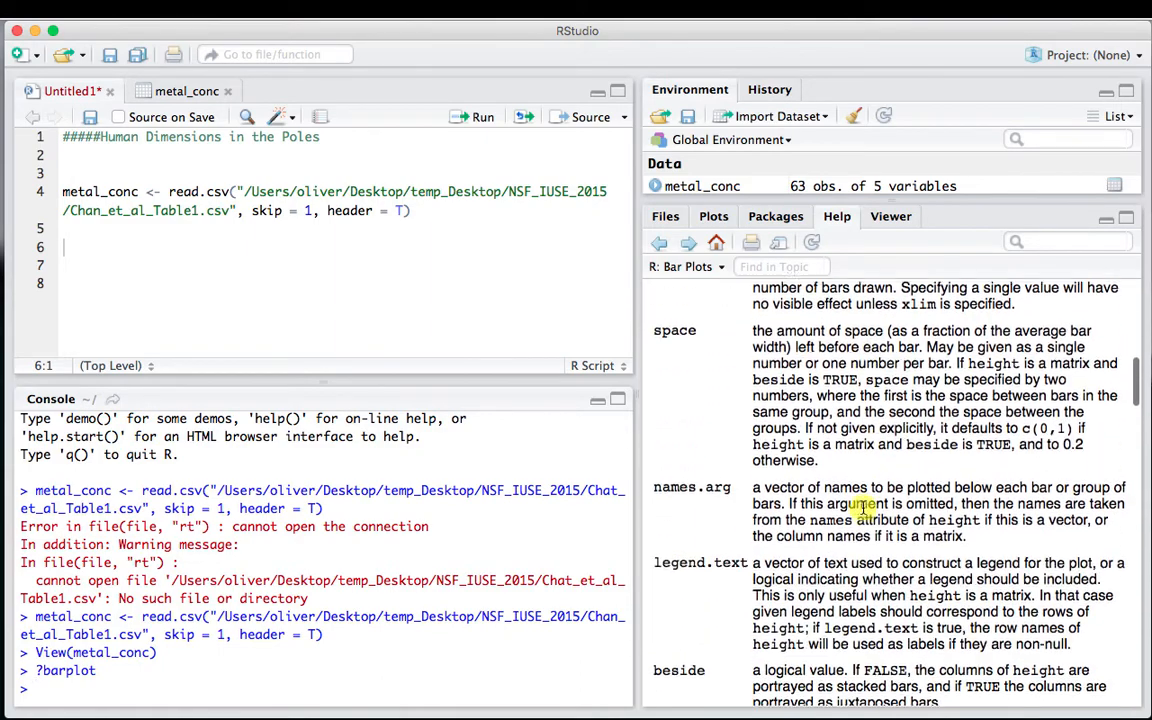
scroll(862, 507, "down", 6)
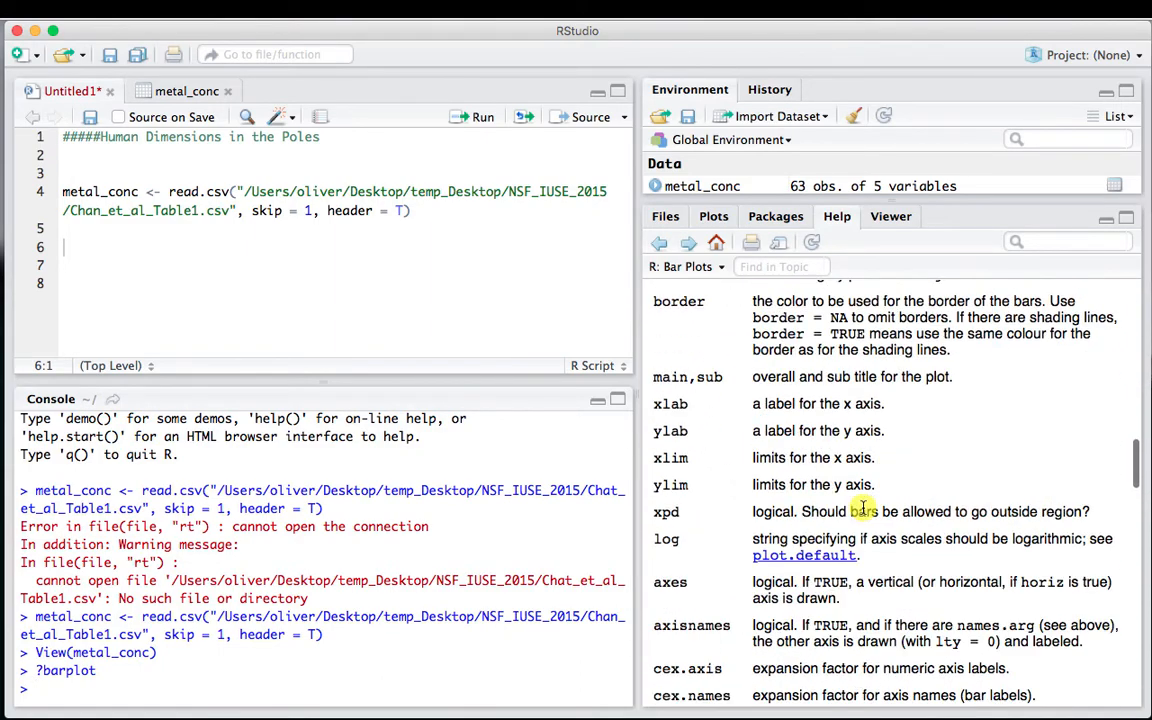
scroll(866, 506, "up", 20)
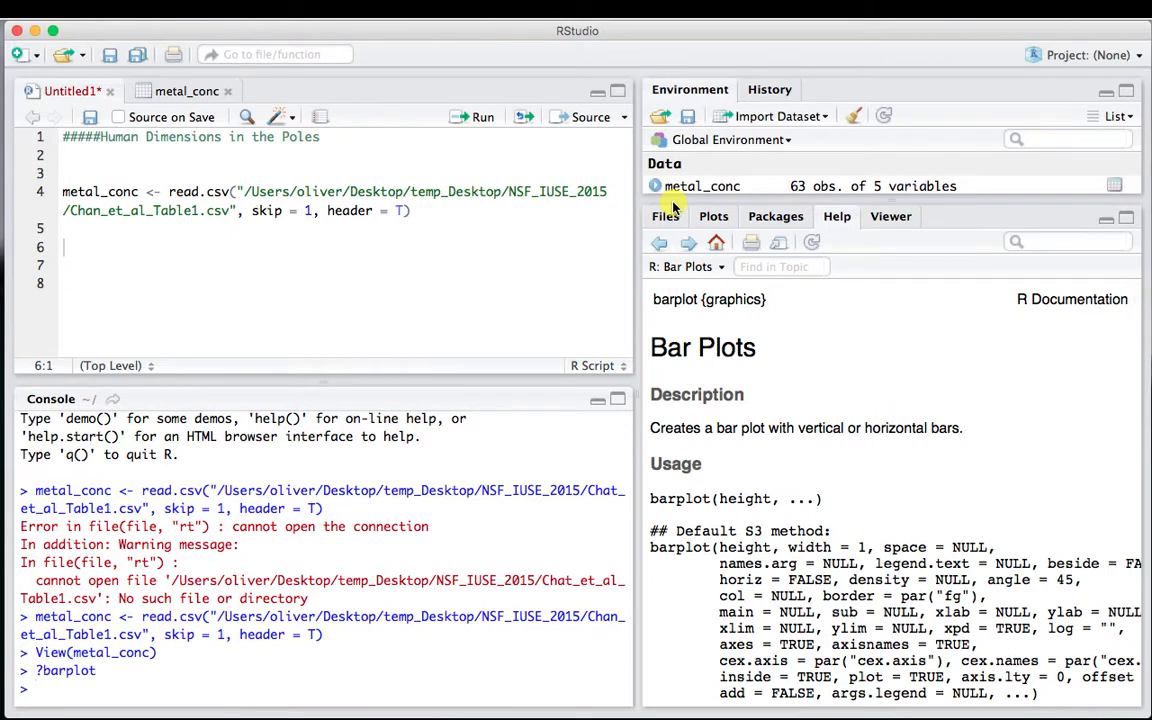
- Bring back the empty plot area and write barplot(metal_conc$Mercury[1:10]) on line 6 of the script
left_click(713, 217)
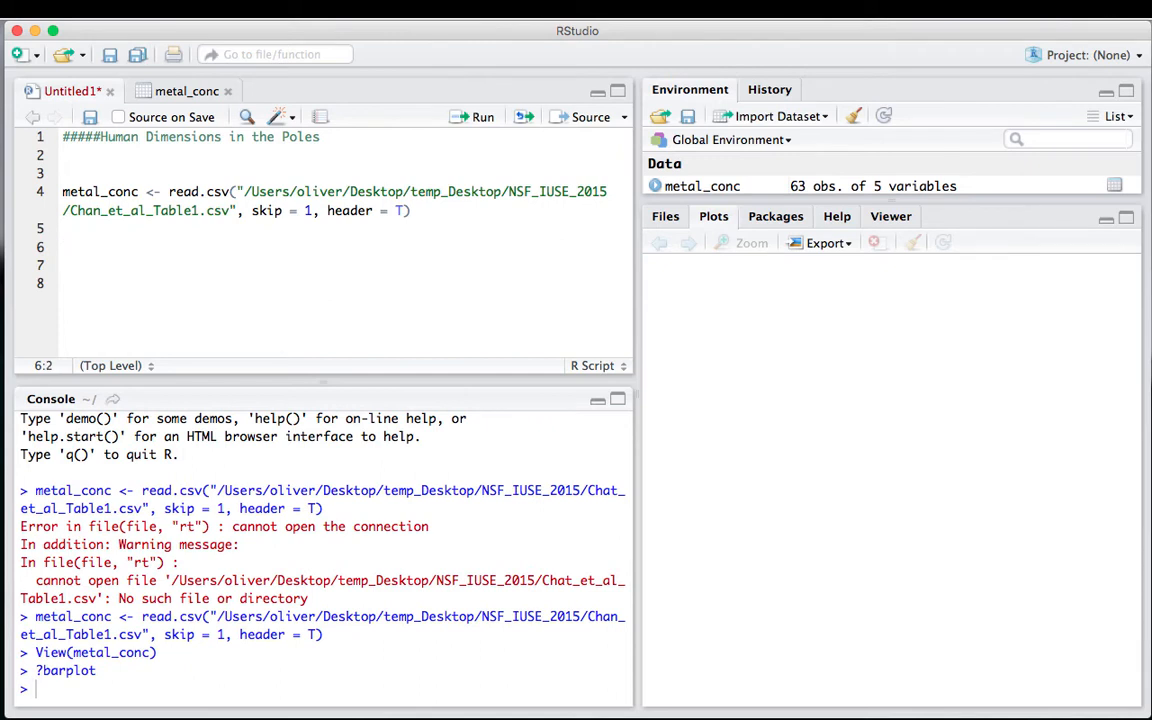
type("arplot(")
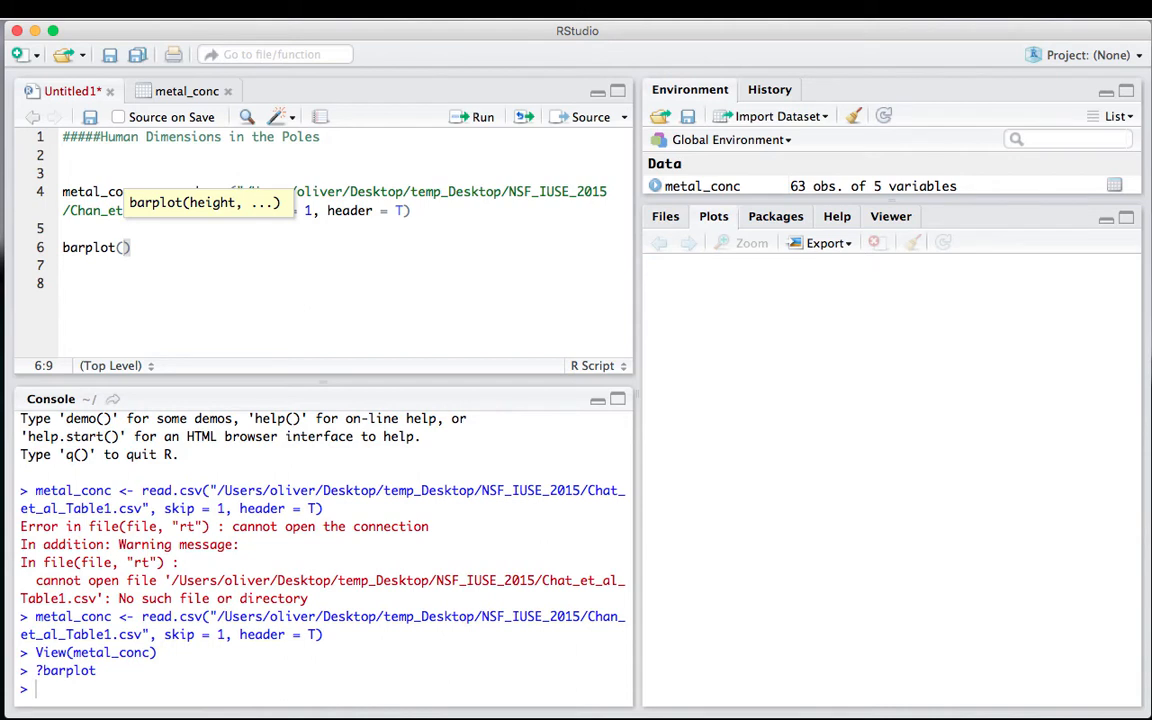
type("metal")
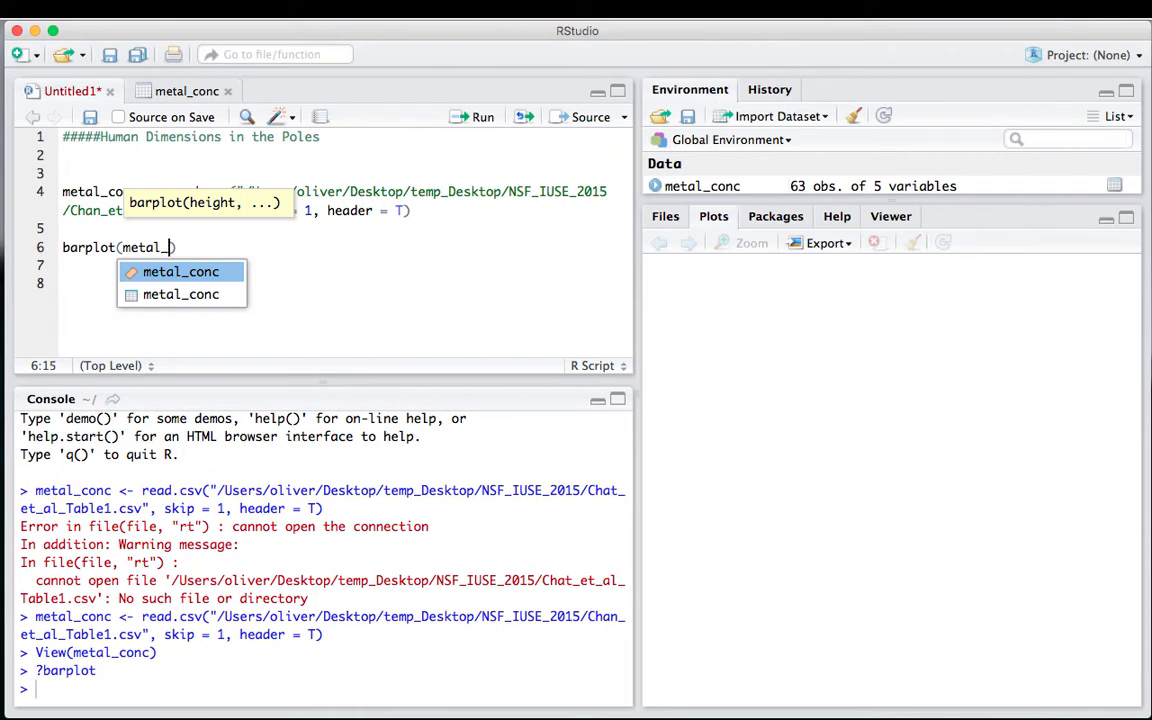
type("_conc$")
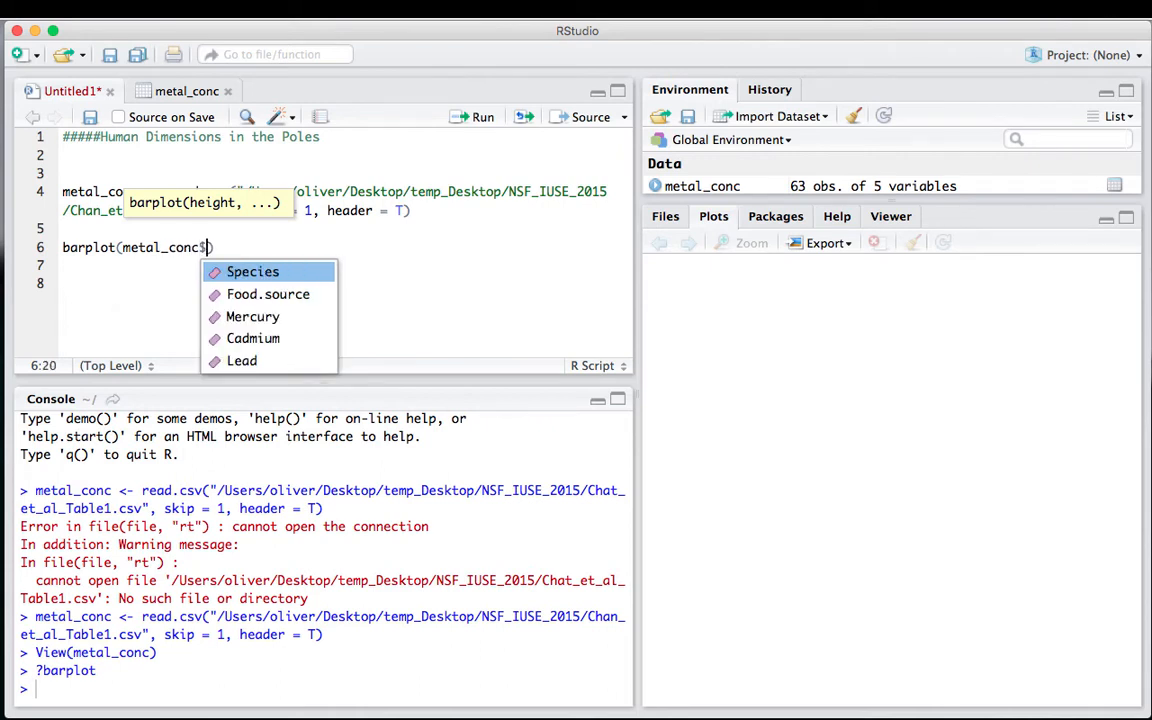
type("Mercury")
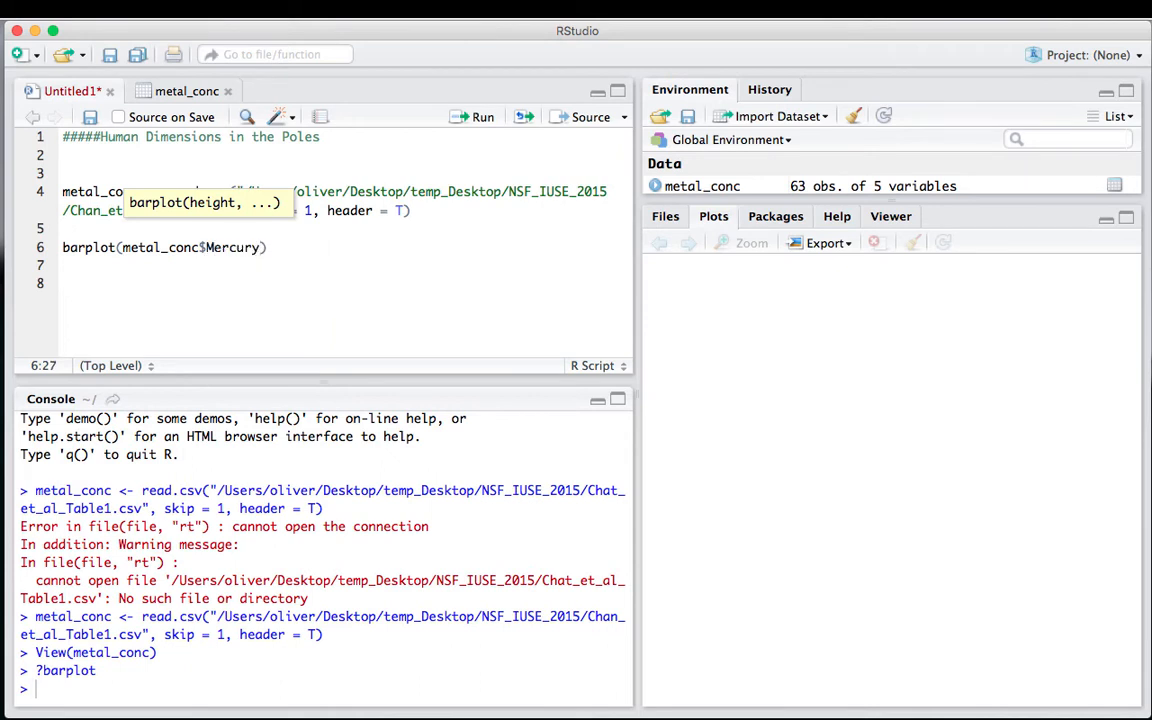
type("[1:10")
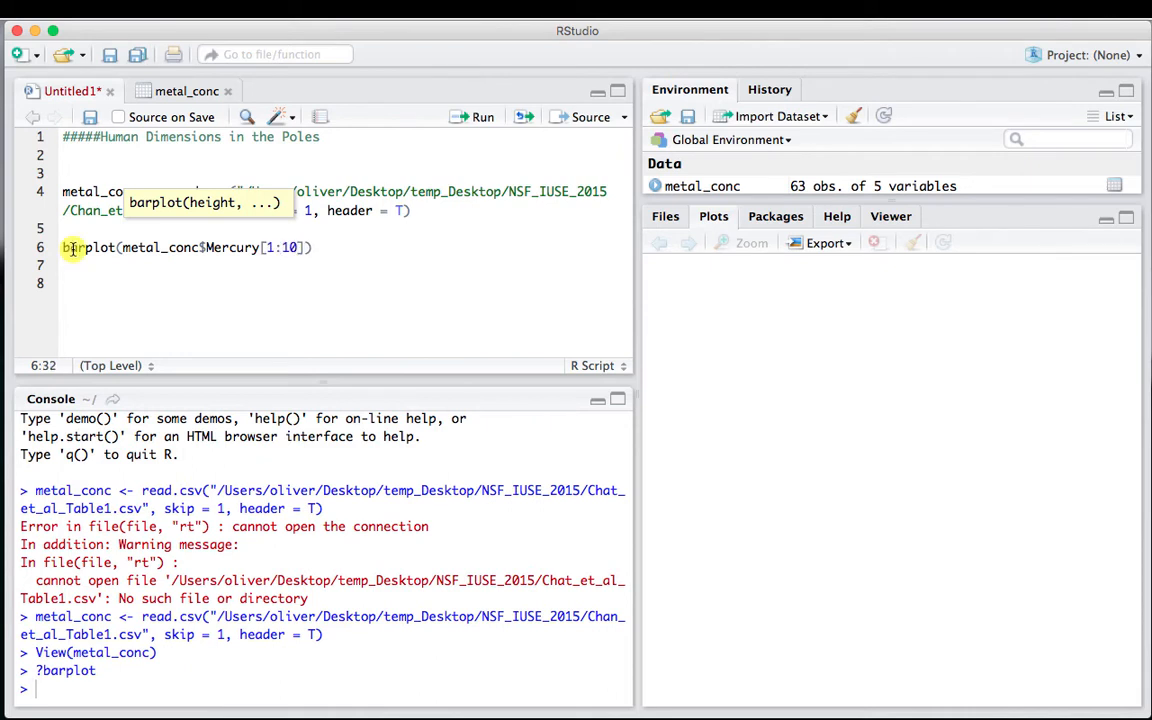
- Check the Mercury values of rows 1 to 10 in the metal_conc data, and return to the Untitled1 script
left_click(152, 92)
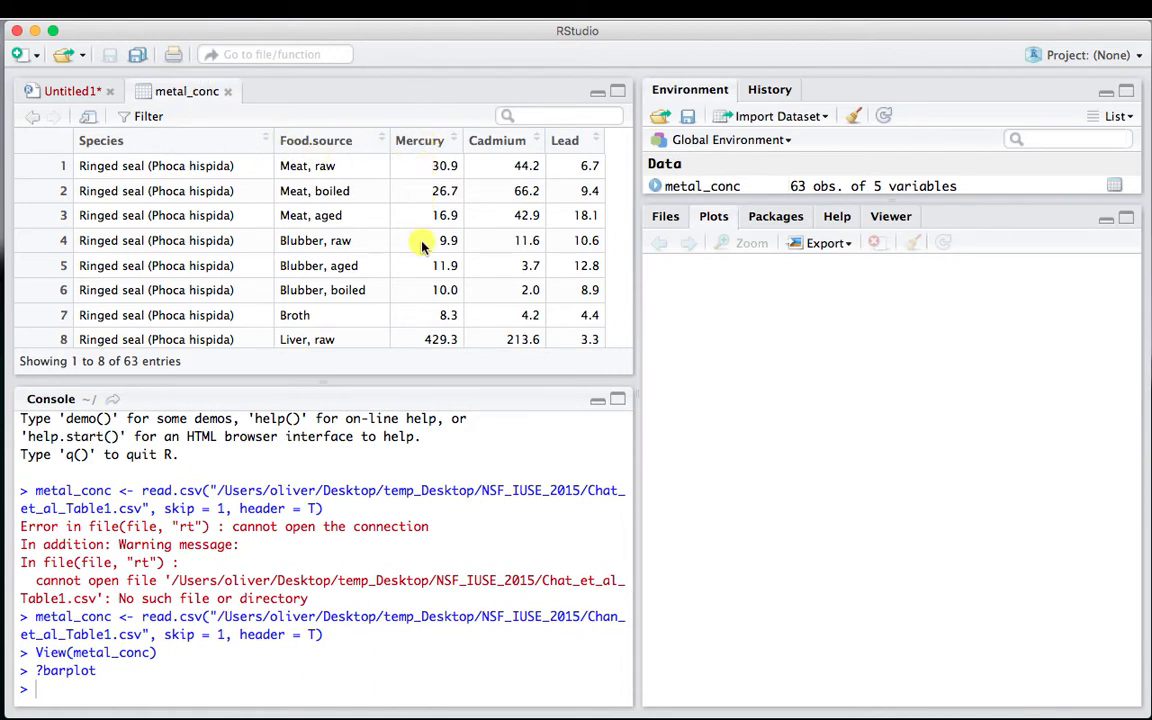
scroll(414, 323, "down", 2)
scroll(414, 323, "down", 1)
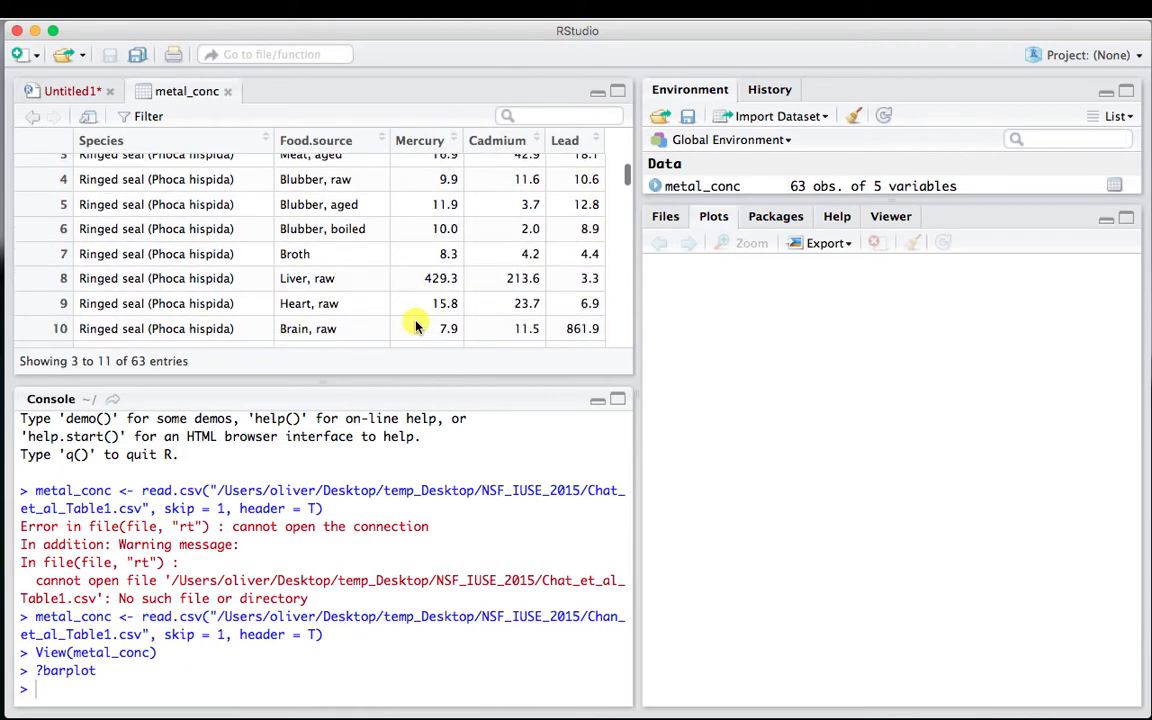
scroll(414, 323, "up", 3)
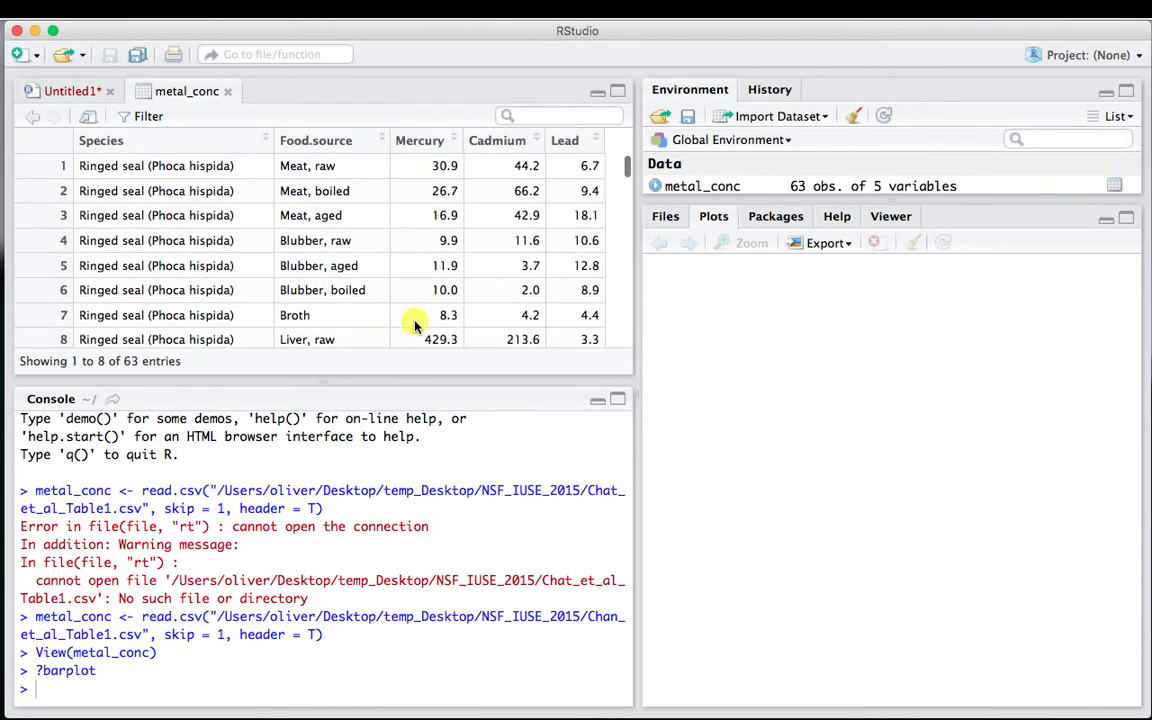
left_click(55, 91)
- Add the argument names.arg = metal_conc$Food.source to the barplot call after the Mercury[1:10] range, checking the column name in the metal_conc data
type("]")
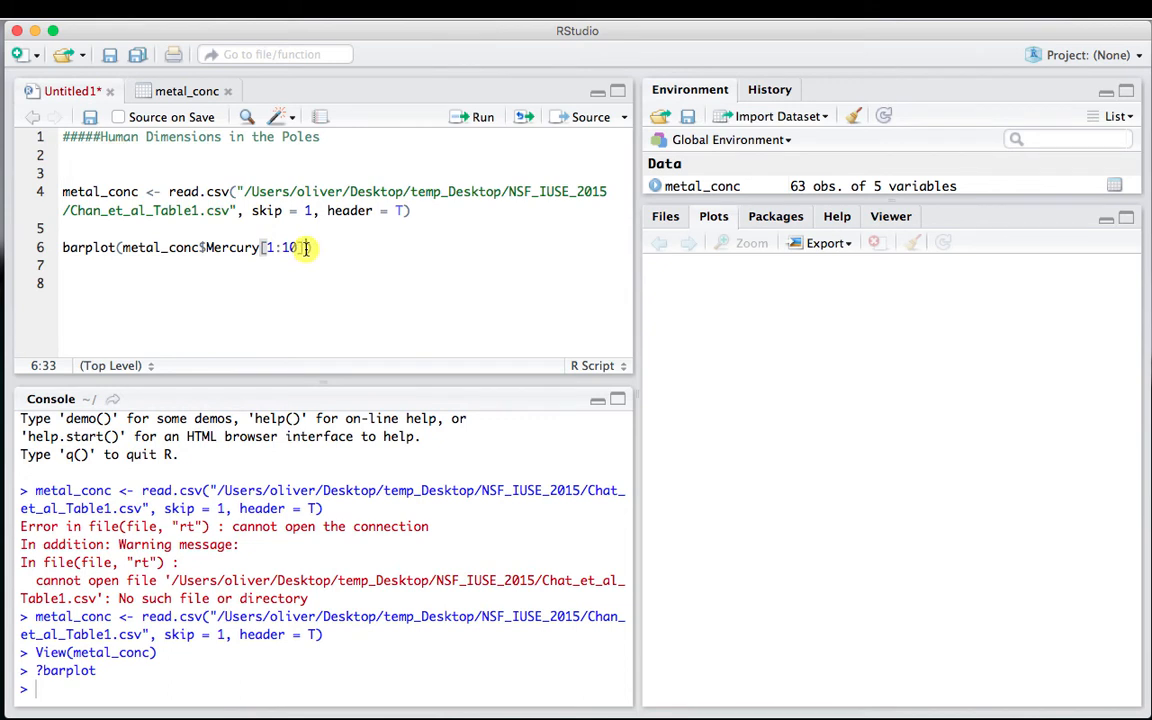
type(", ")
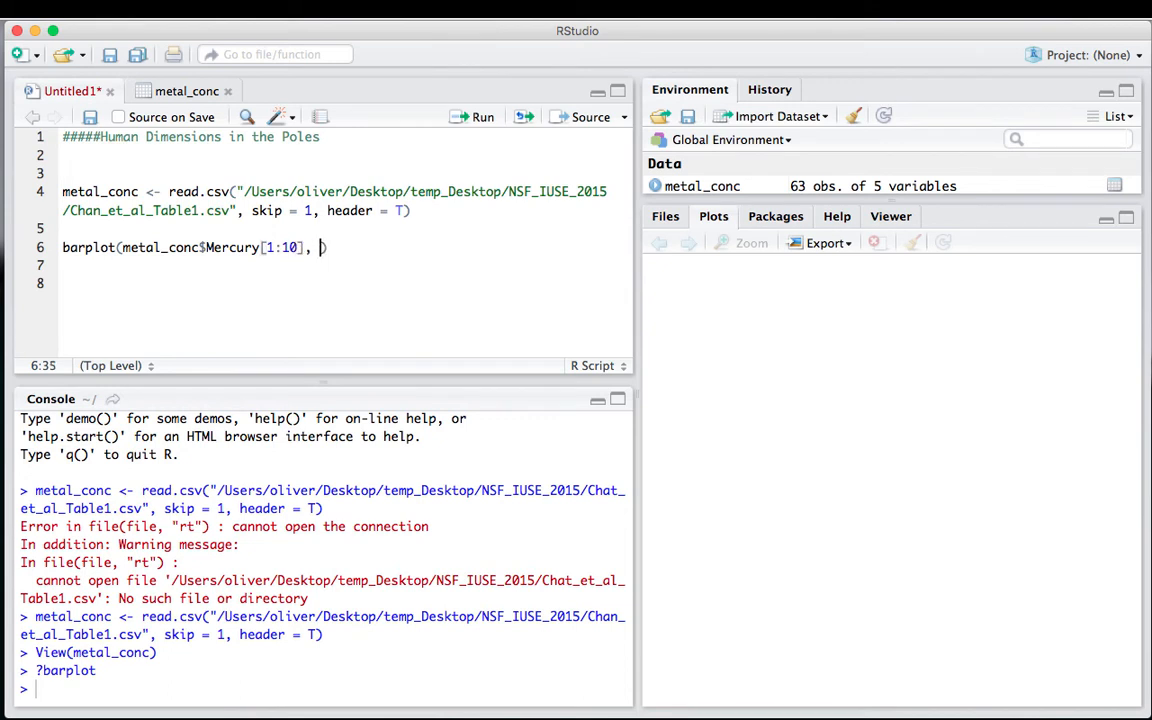
type("names")
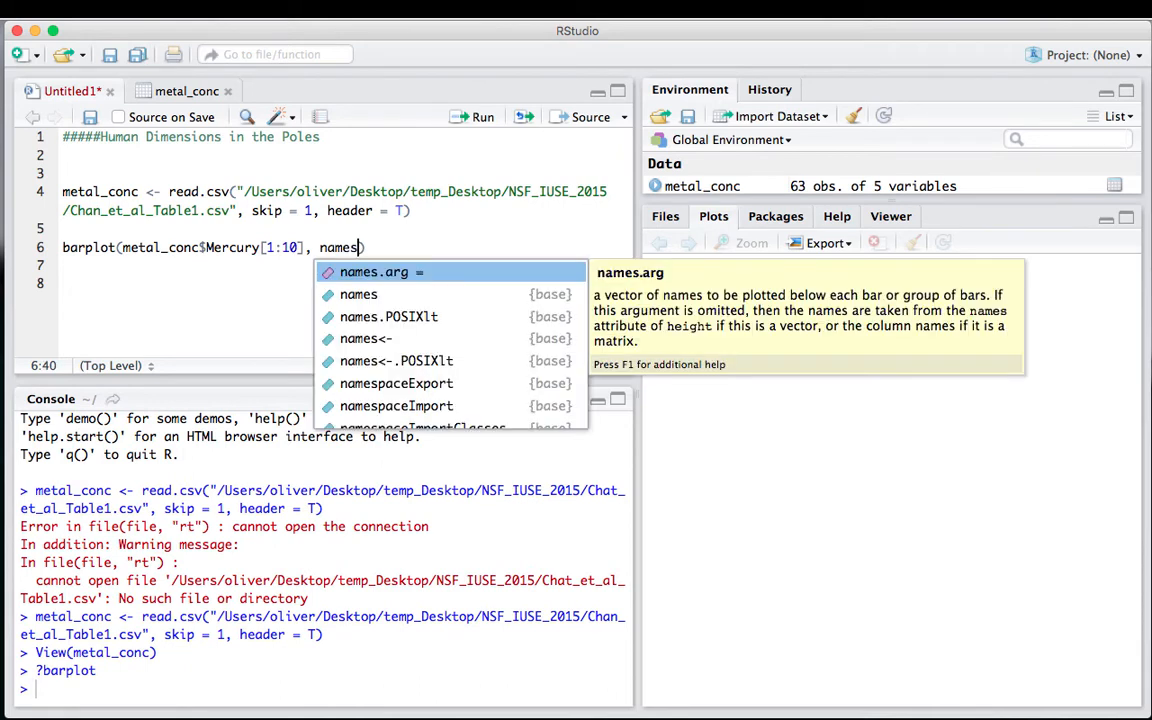
type(".arg = ")
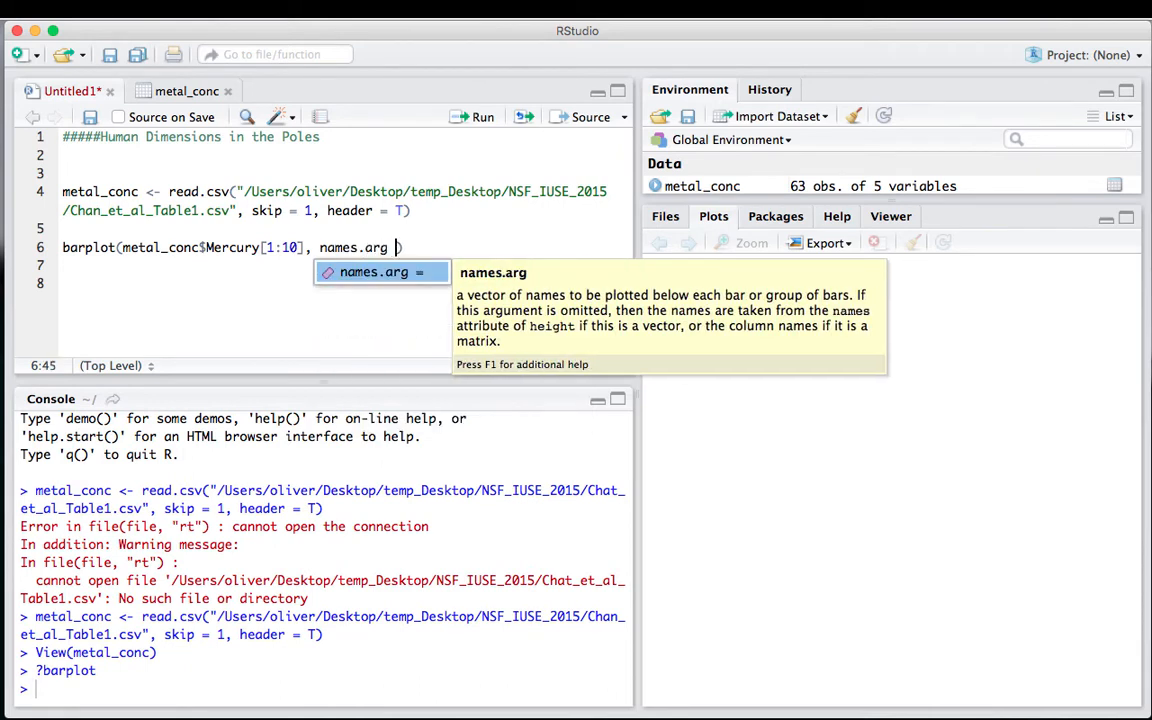
type("metal")
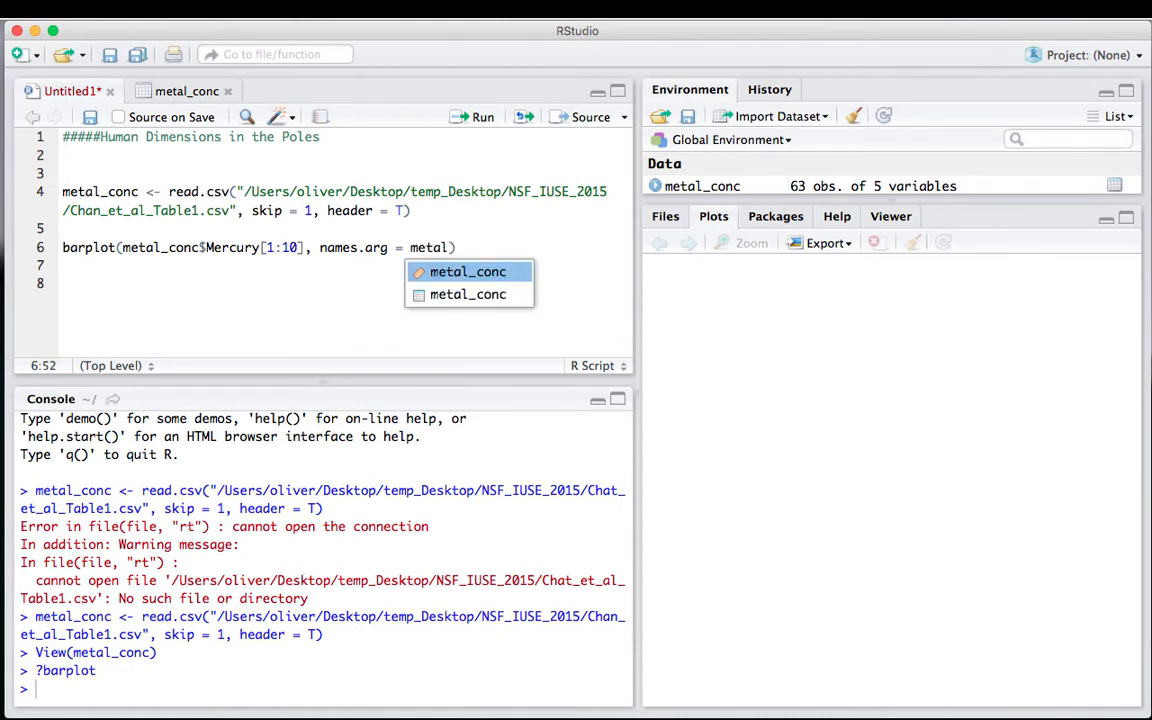
left_click(429, 270)
type("$")
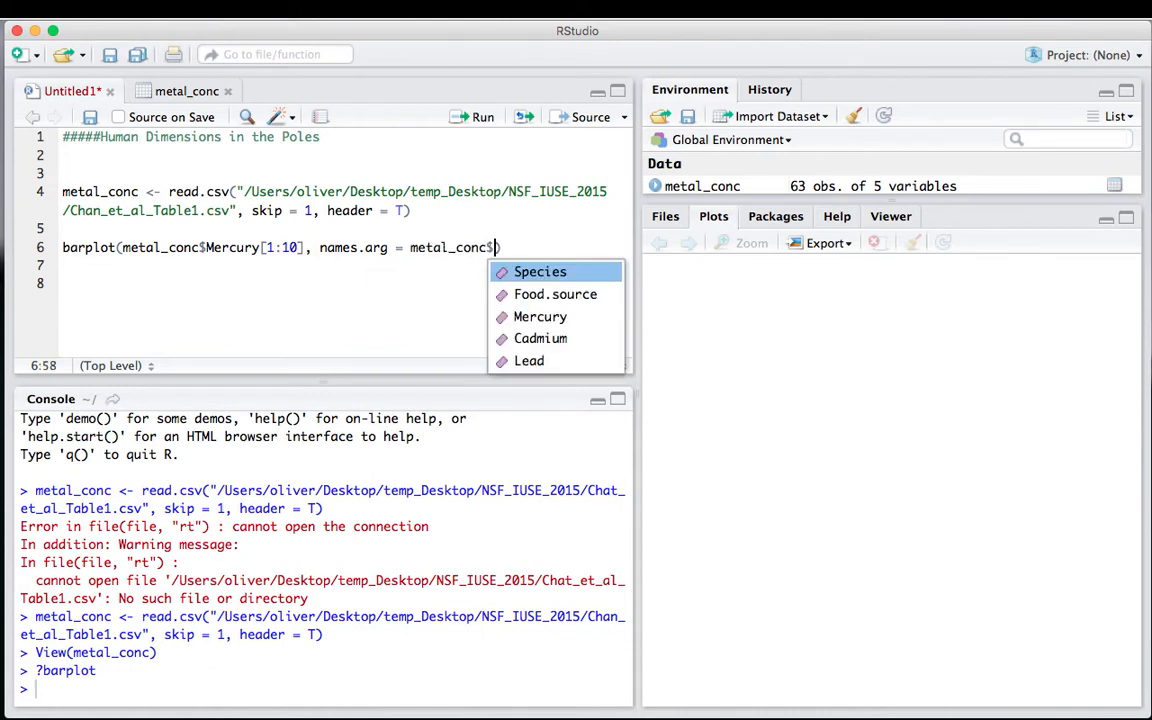
left_click(178, 90)
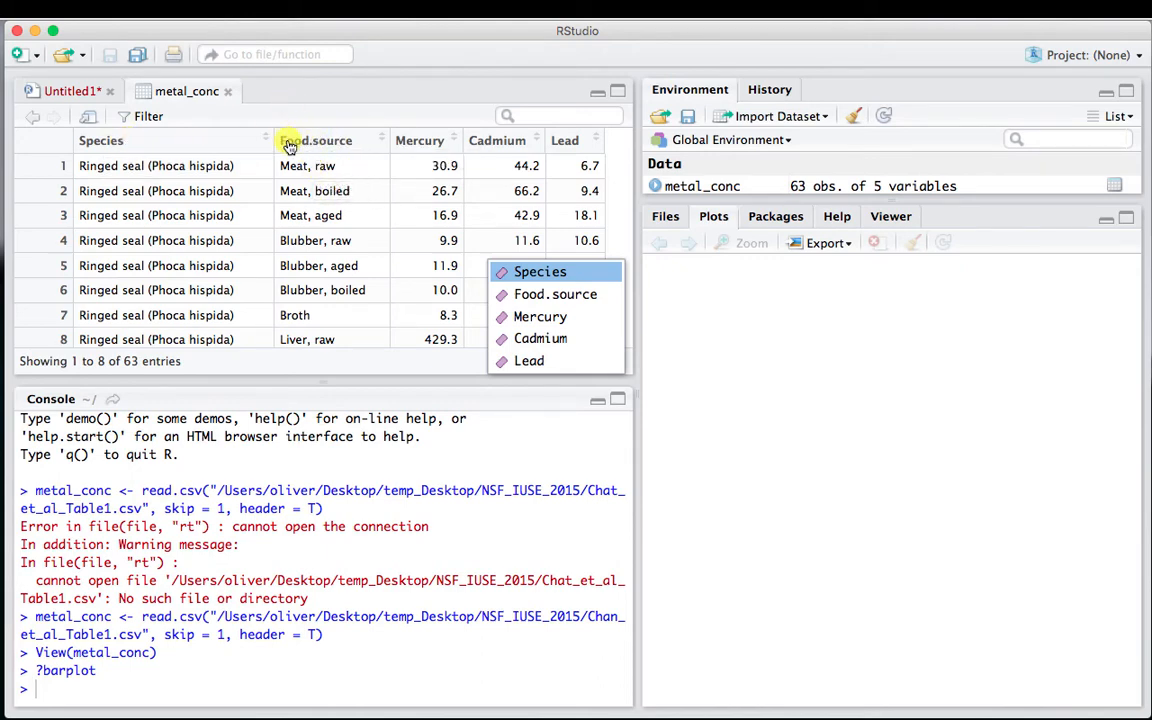
left_click(62, 91)
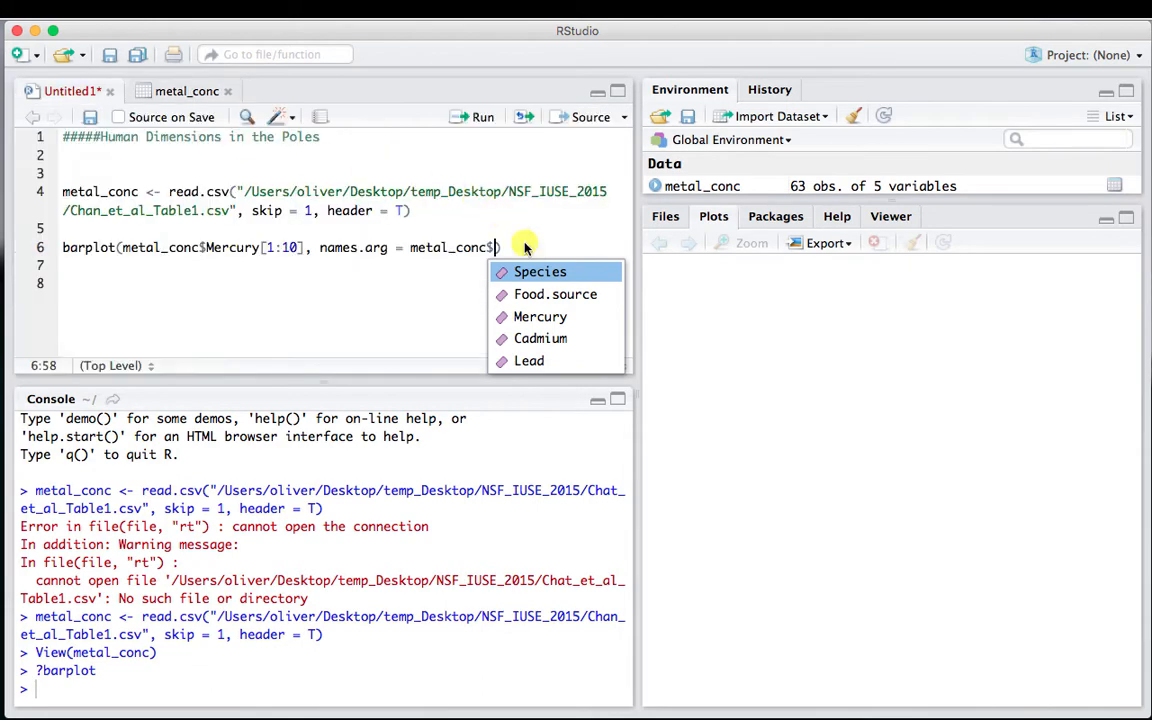
left_click(536, 294)
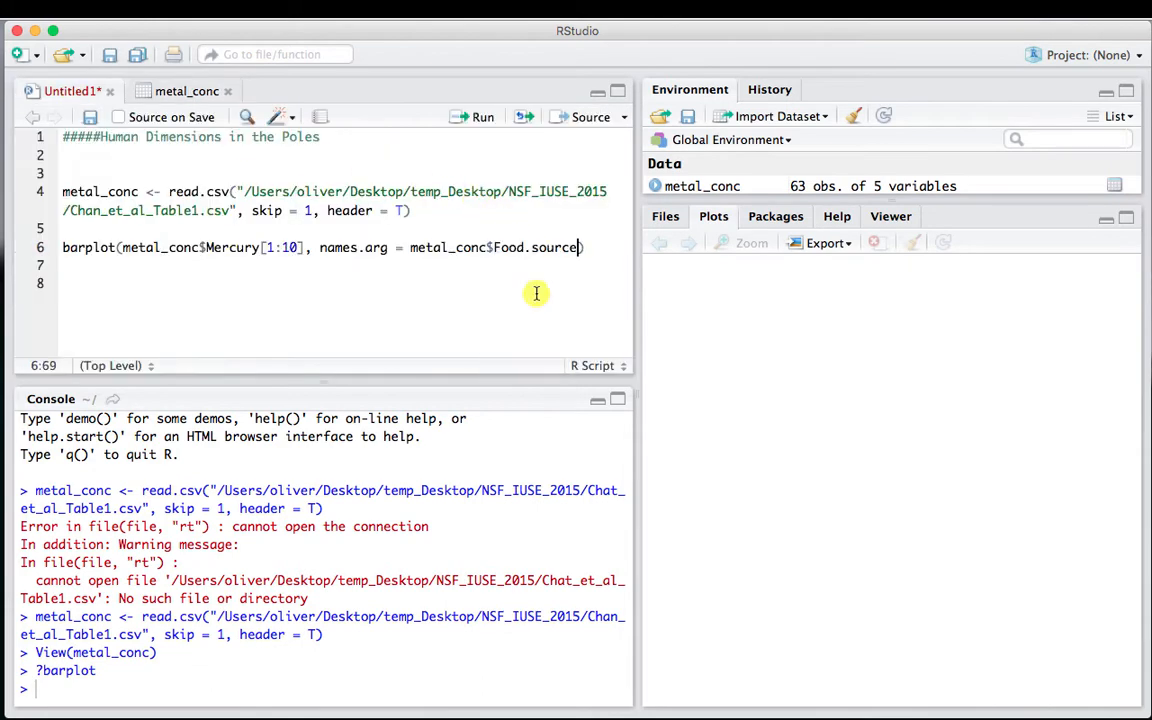
- Limit the Food.source names in the barplot call to [1:10] and run the call
type("[1:")
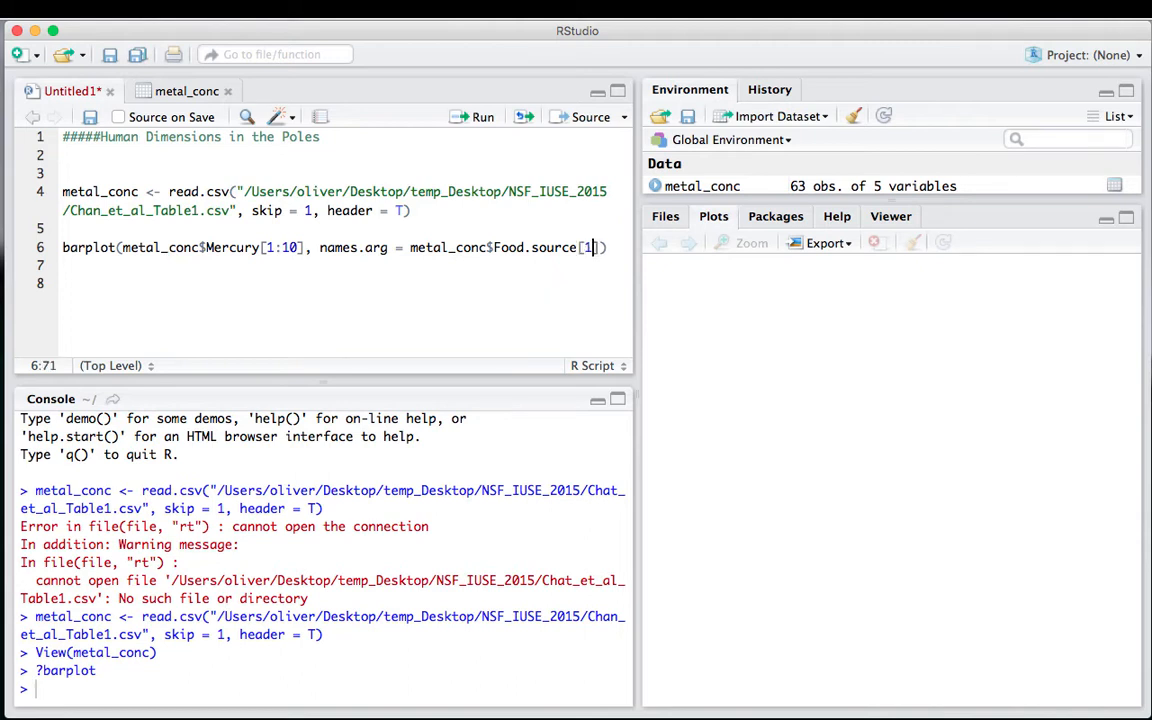
type("10")
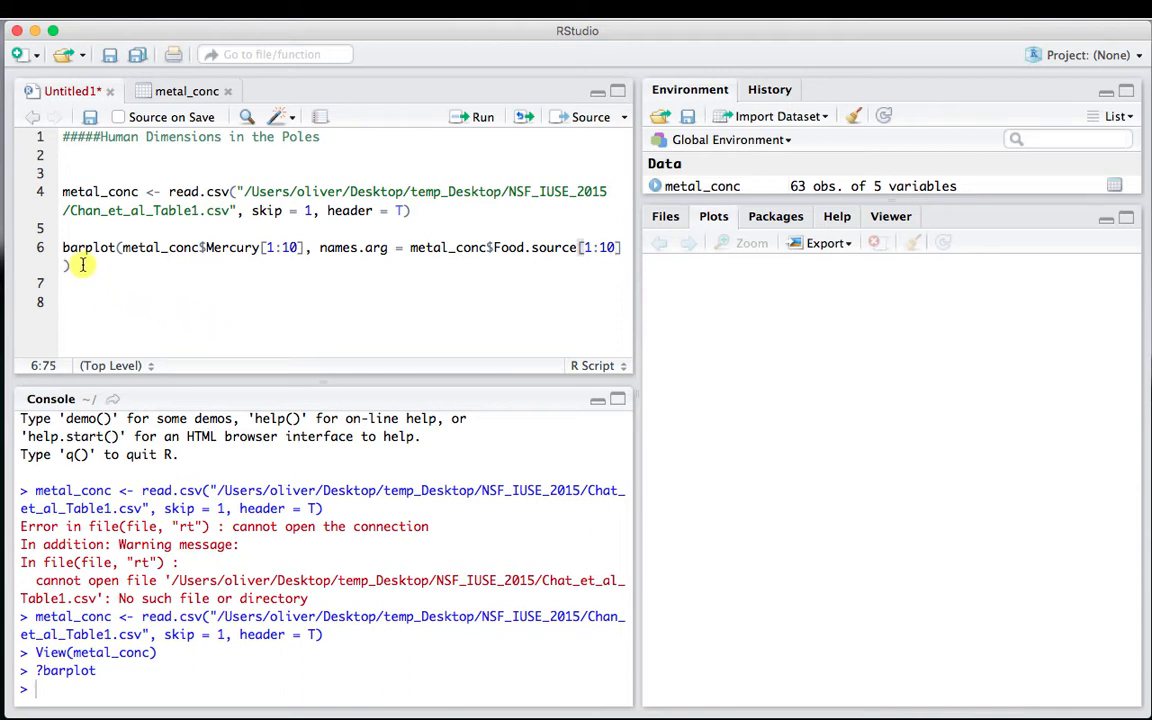
left_click(76, 233)
left_click_drag(76, 233, 90, 285)
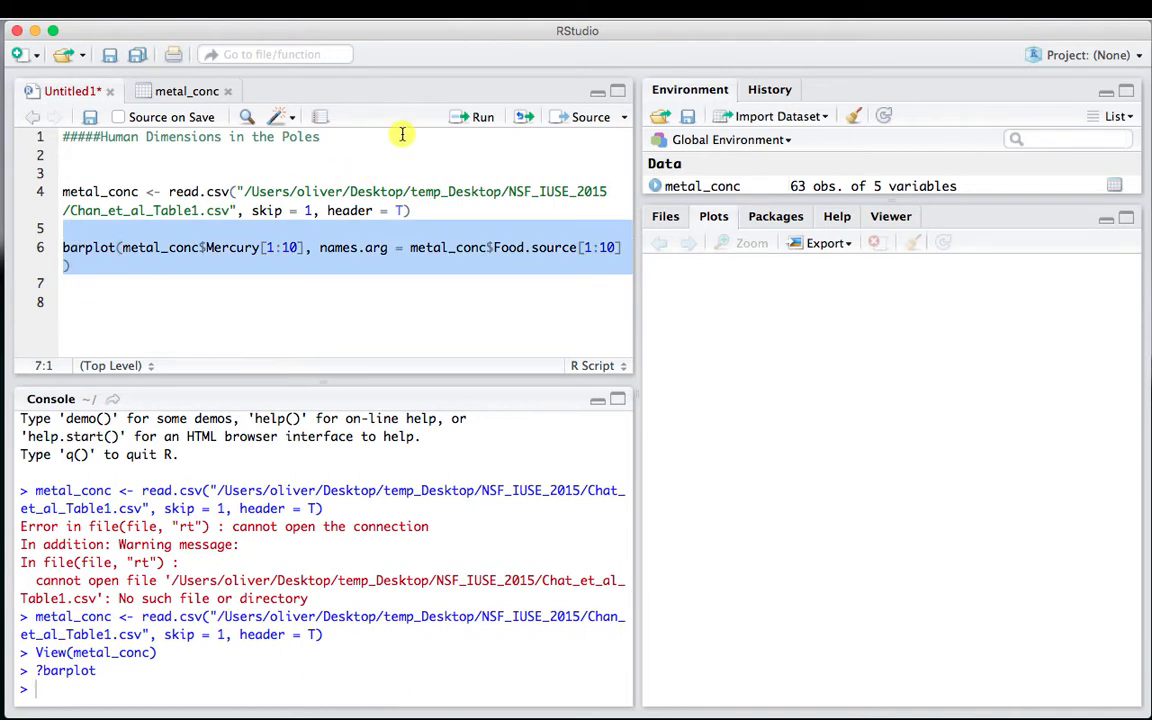
left_click(462, 118)
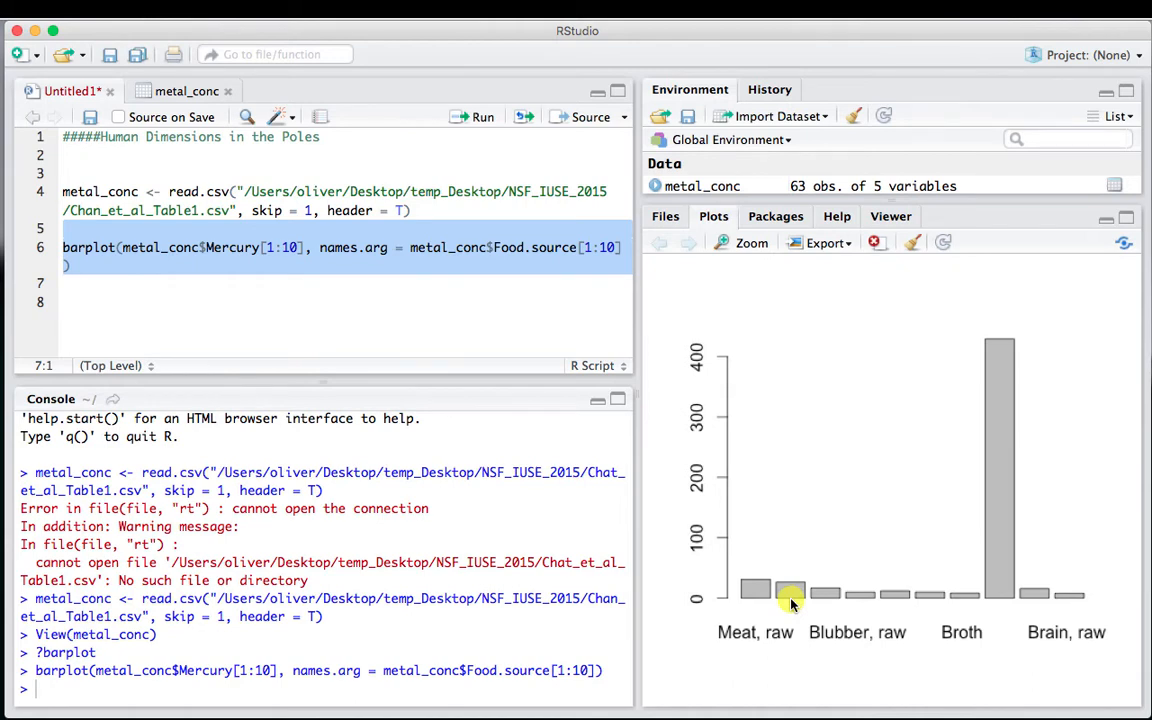
- Add las = 3 as the last argument of the barplot call, rerun it, and enlarge the plot area
left_click(525, 300)
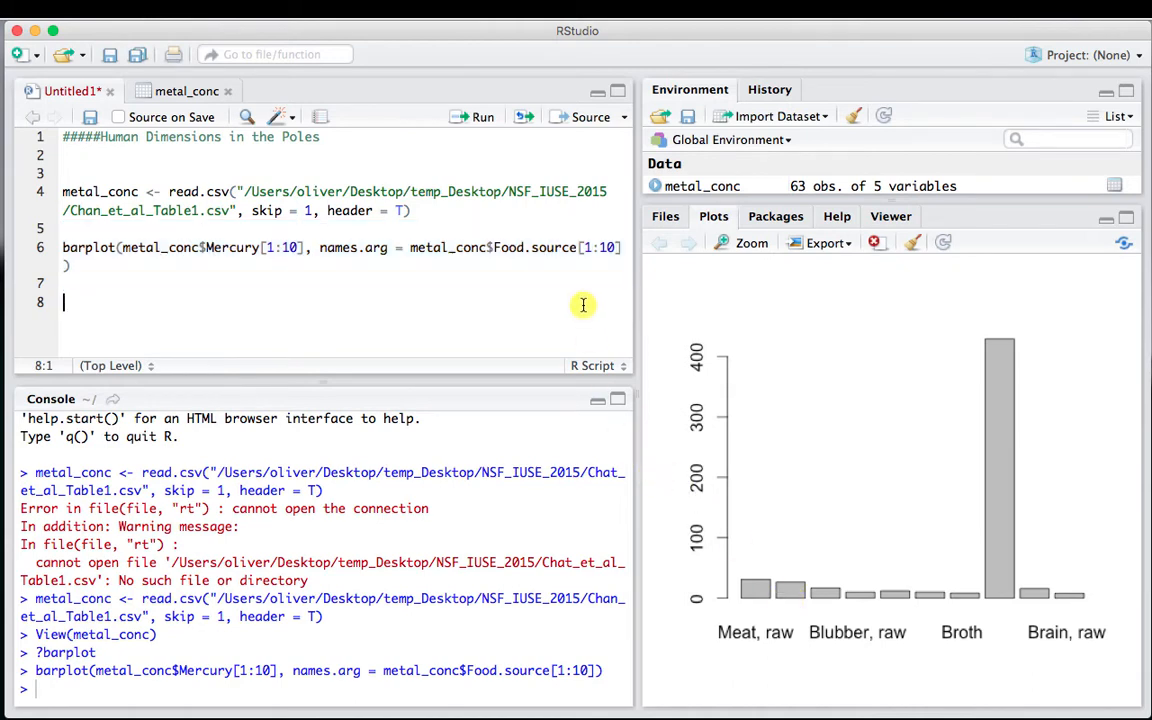
left_click(622, 247)
key("Right")
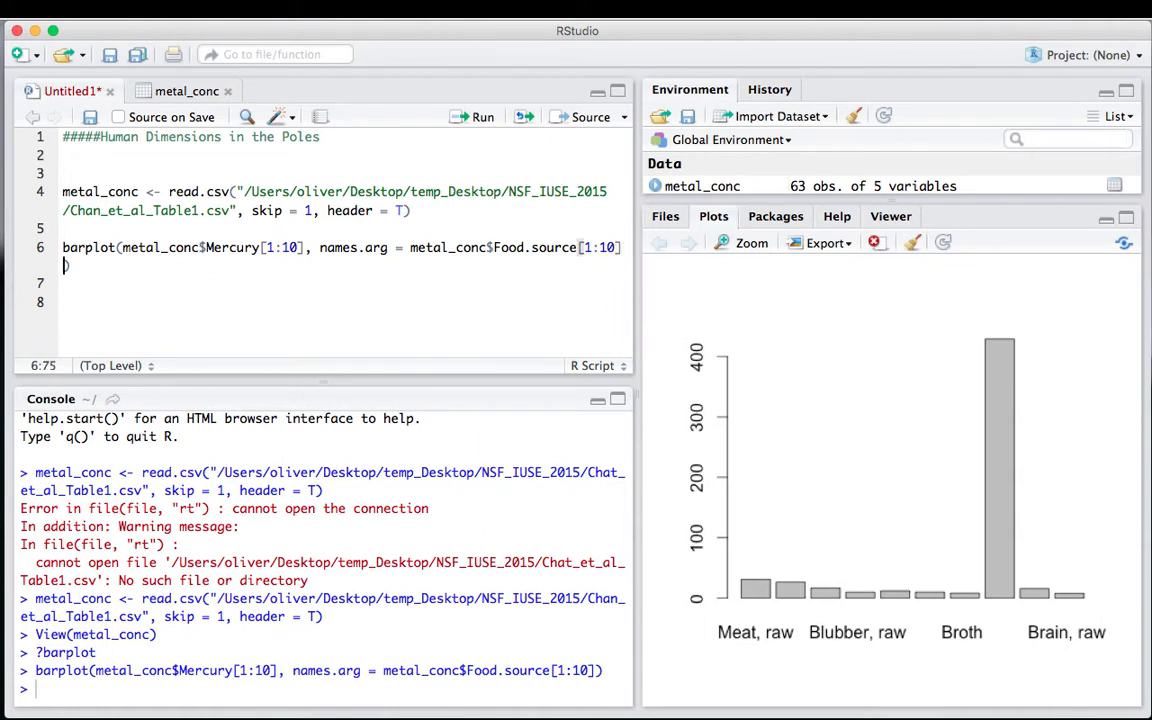
type(", a")
key("BackSpace")
type("las = 3")
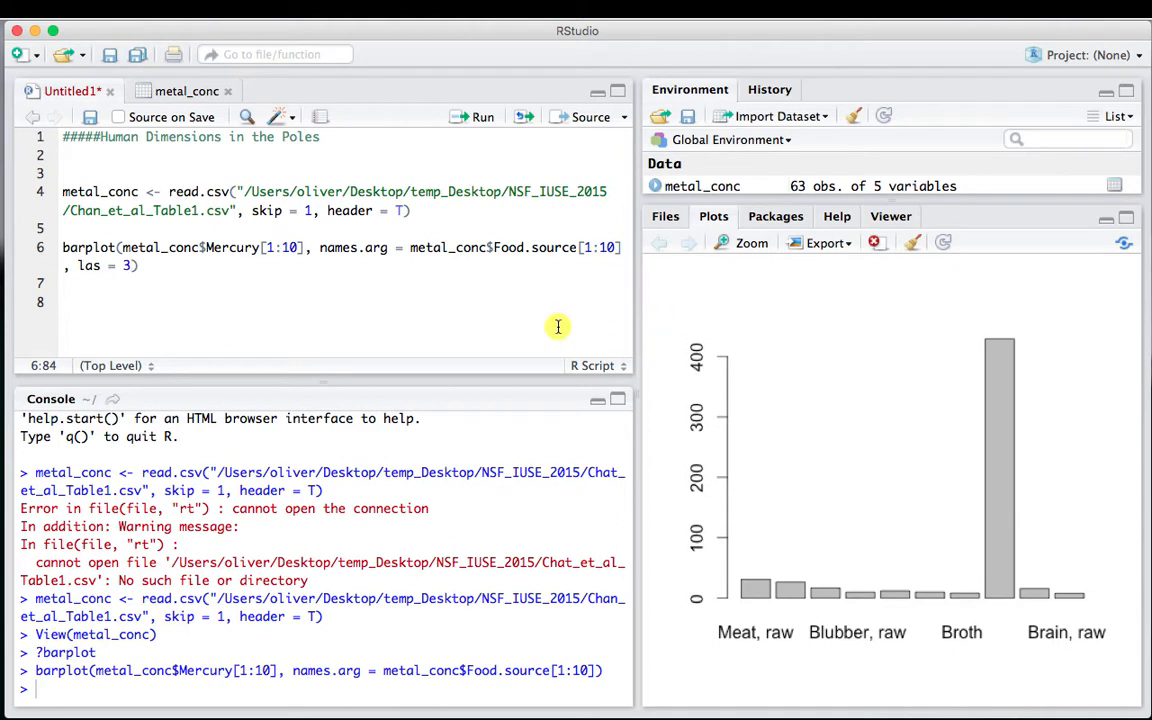
left_click(87, 277)
left_click_drag(87, 277, 64, 243)
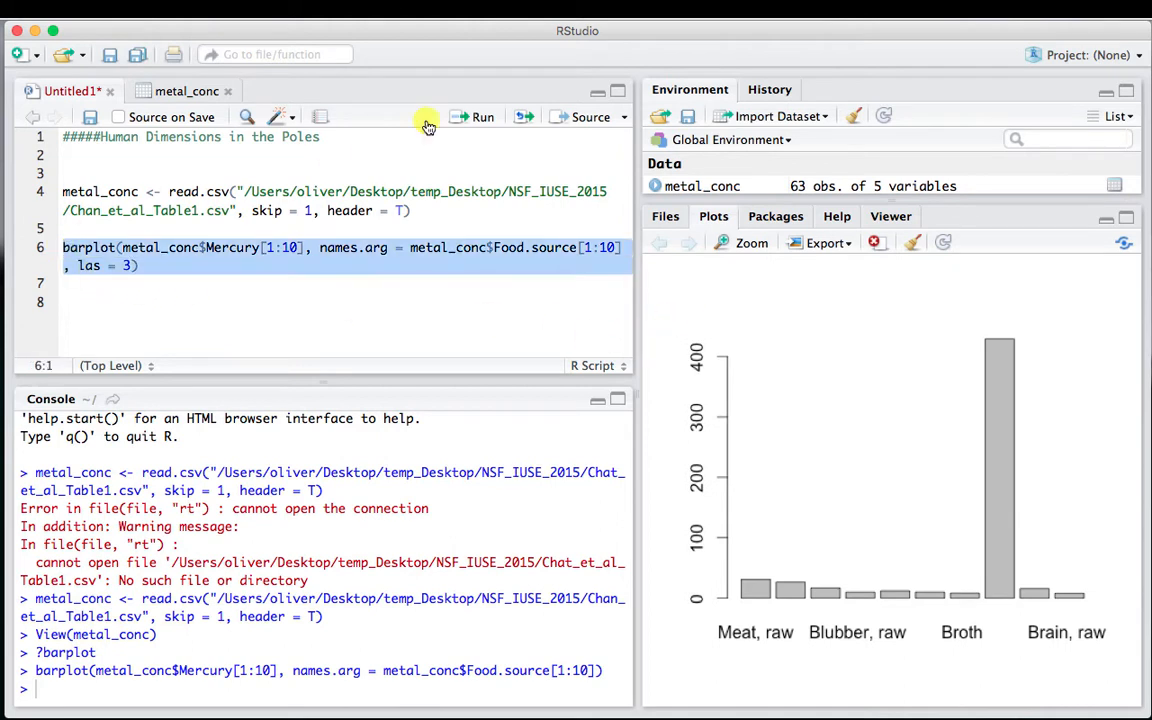
left_click(474, 117)
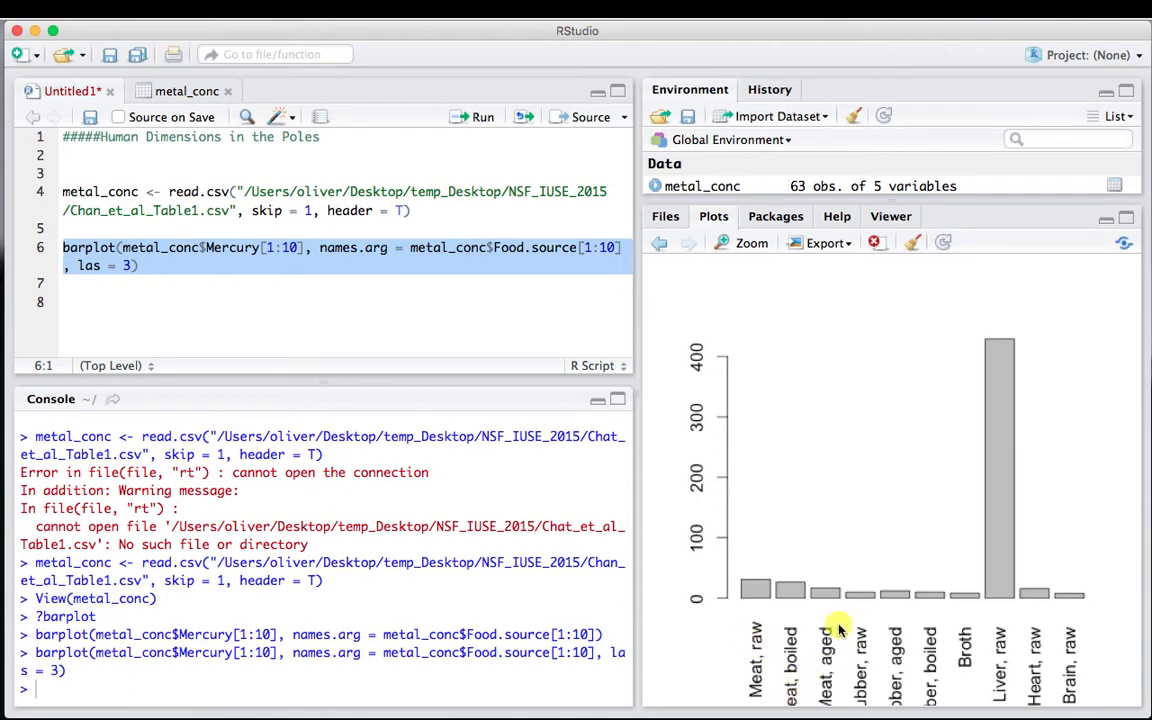
left_click_drag(824, 199, 815, 60)
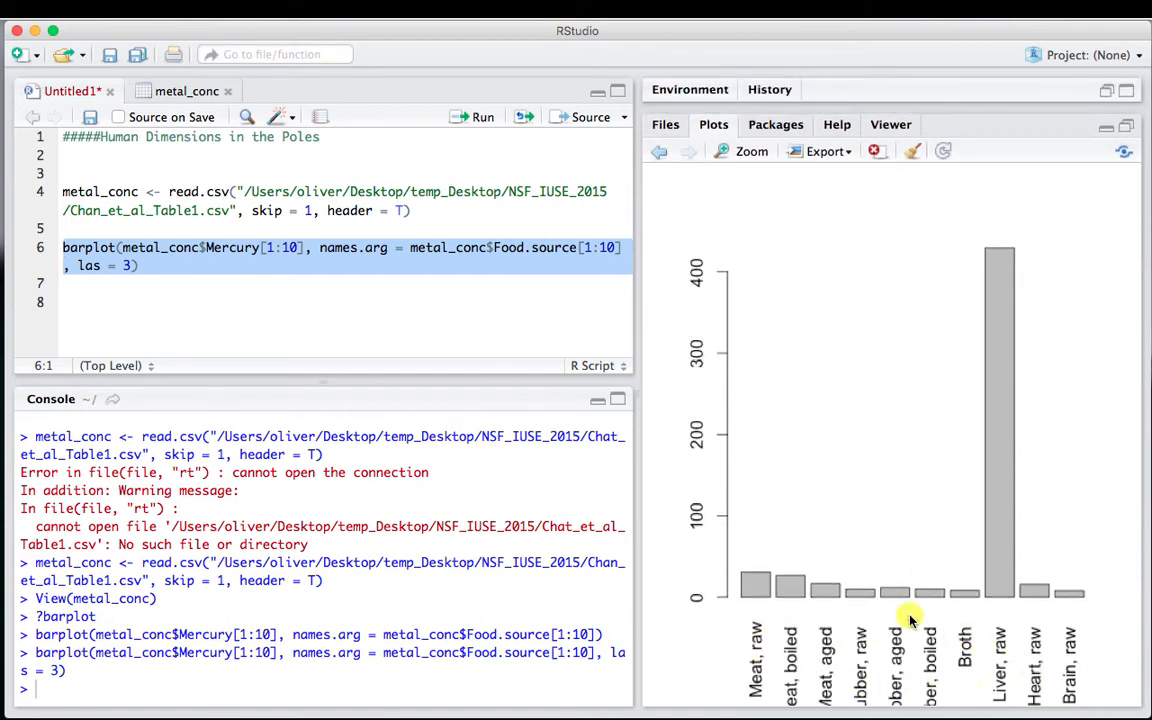
- Add cex.names = 0.8 after las = 3 in the barplot call and rerun it
left_click(145, 264)
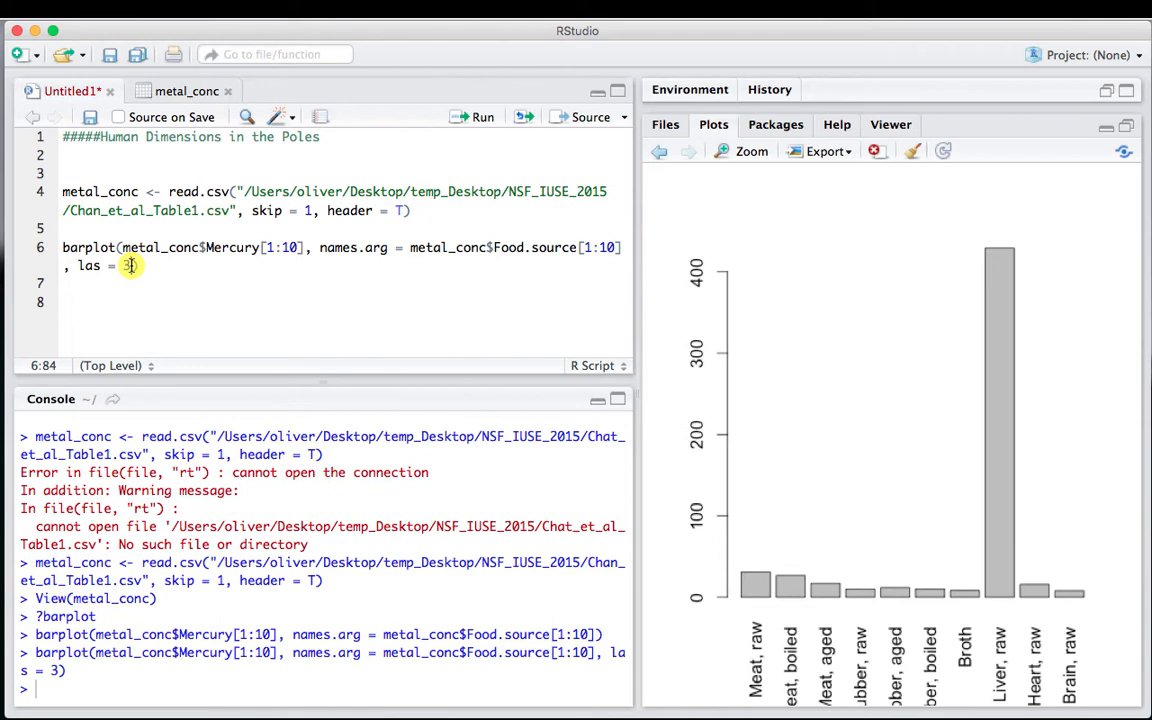
type(", cex.n")
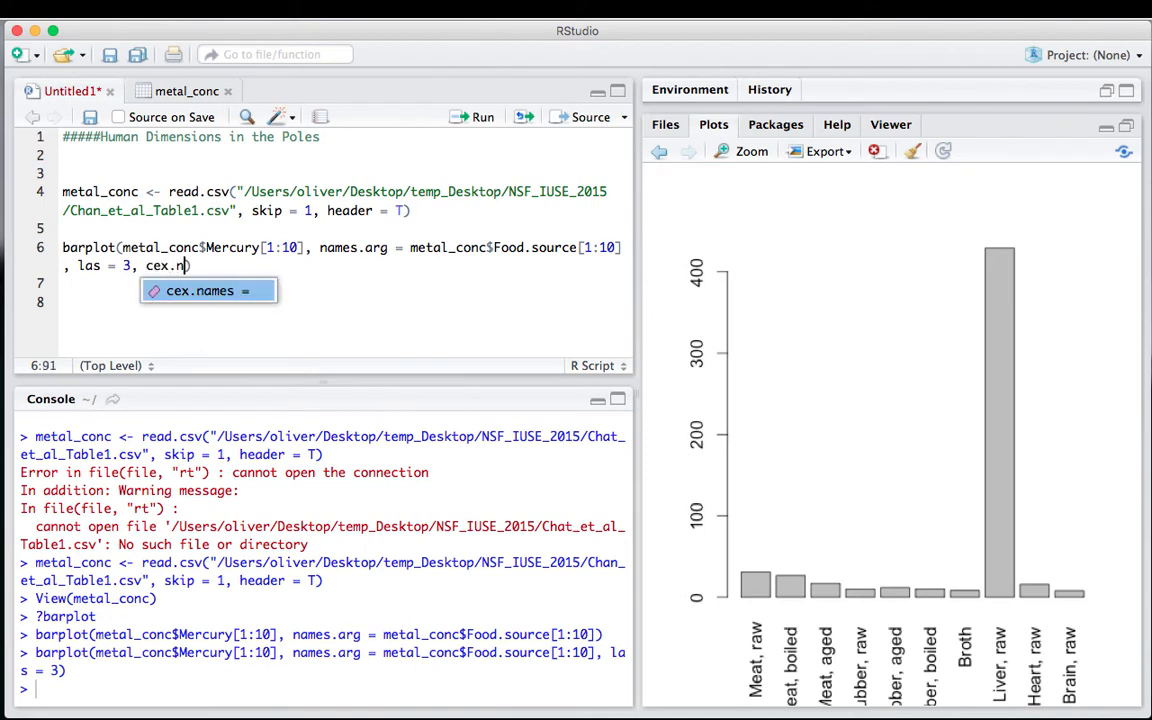
type("ames = ")
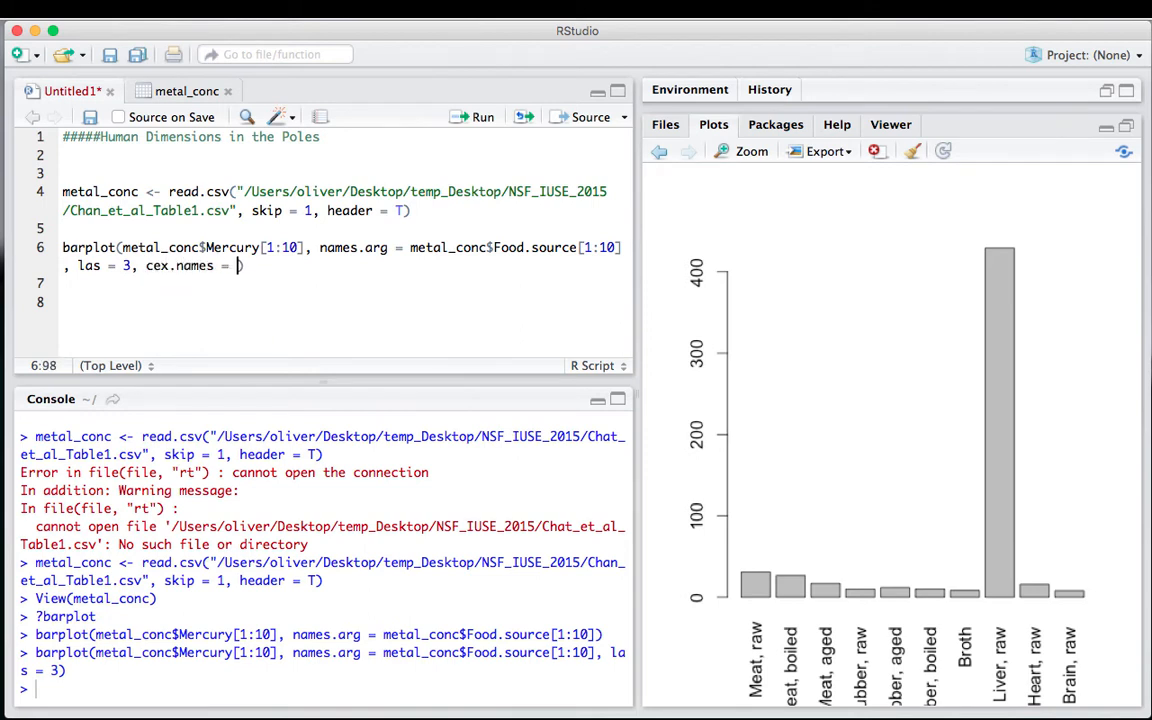
type("0.8")
left_click_drag(77, 234, 93, 289)
left_click(478, 118)
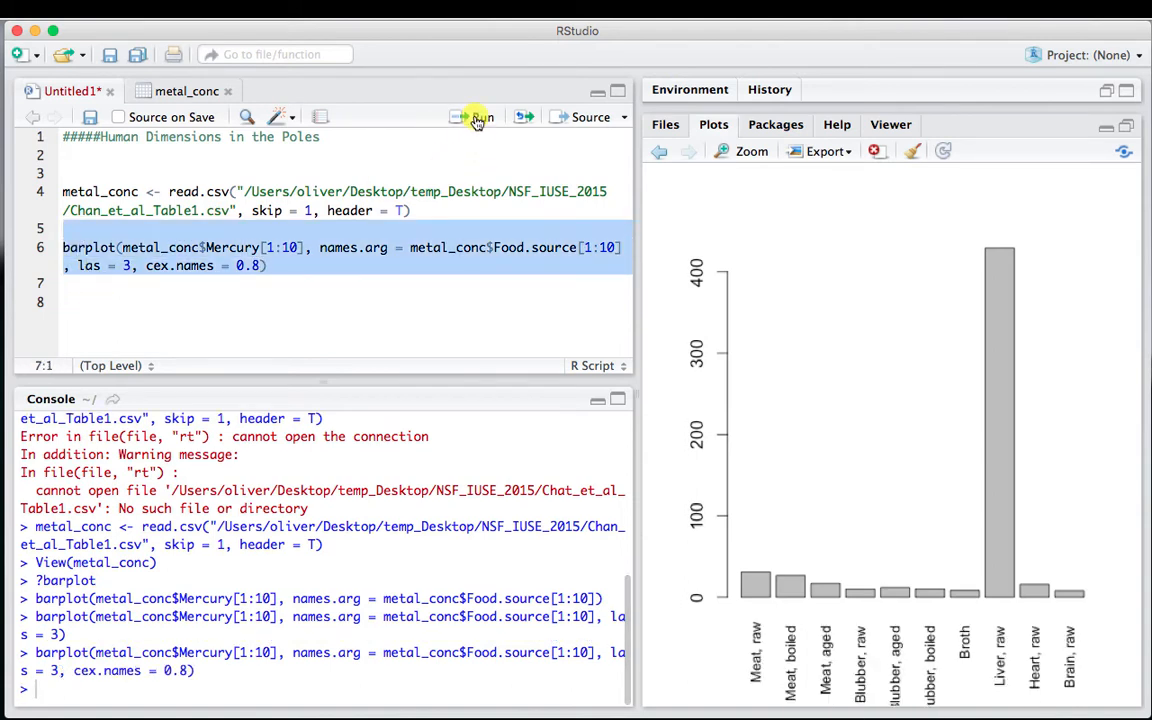
- Add the title argument main = "Ringed Seal (Phoca hispida)" after cex.names in the barplot call
left_click(298, 275)
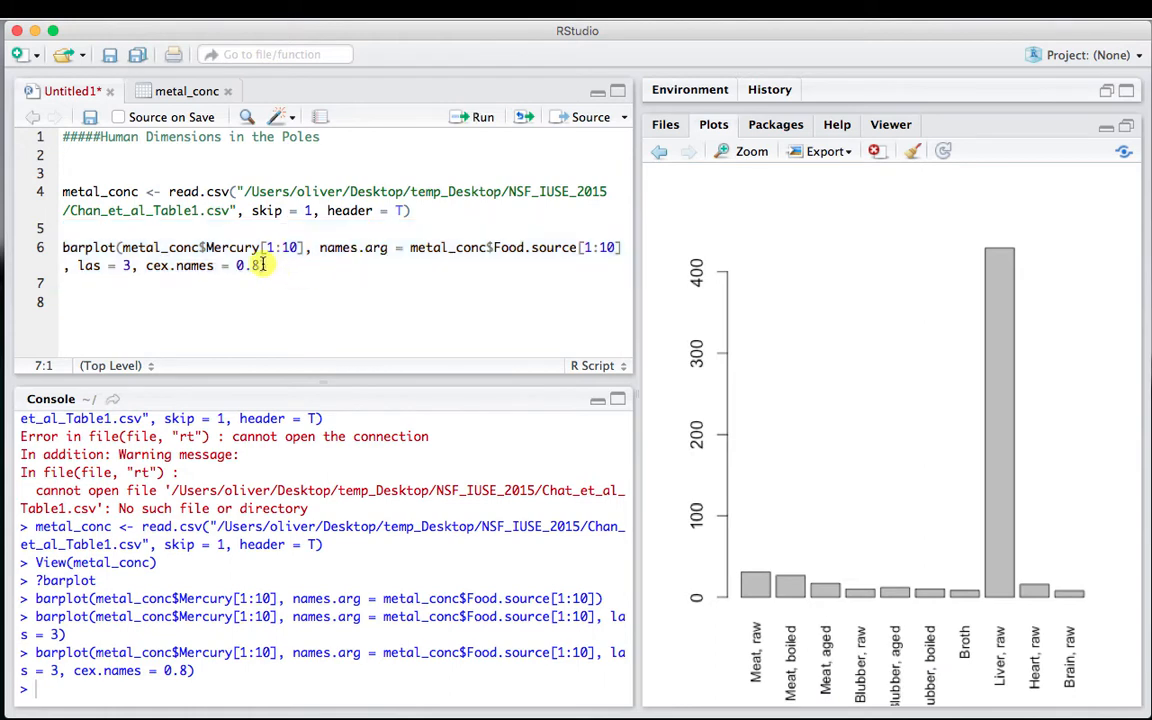
left_click(257, 265)
type(", main")
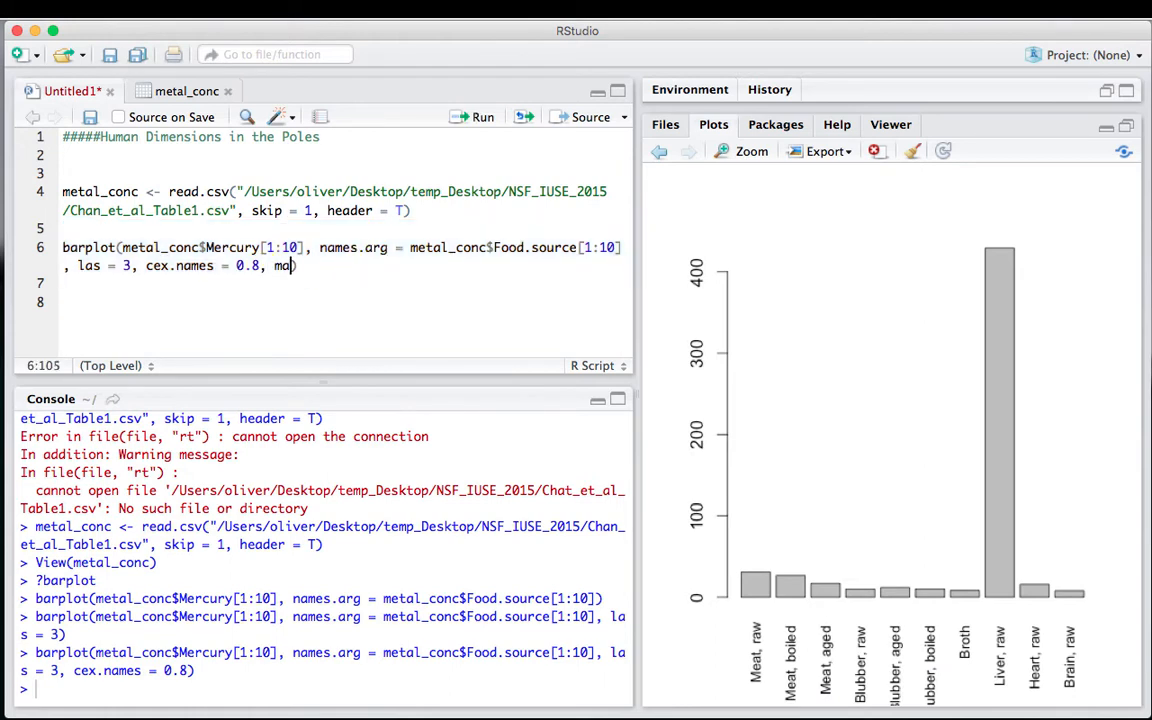
type(" = \"Ringed Seal ")
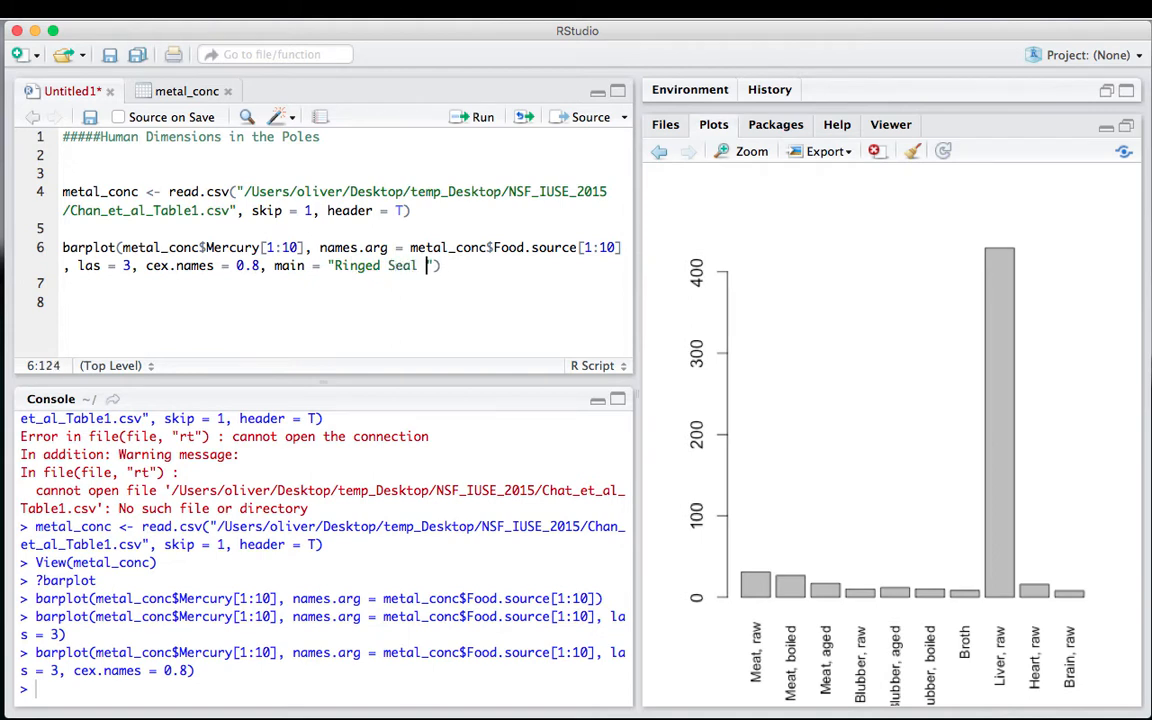
type("(Phoca ")
type("hispida")
type(")\"")
- Add a ylab argument reading "Mercury in Inuit food (ug/100g wet weight" after the main title in the barplot call
type(", ylab = ")
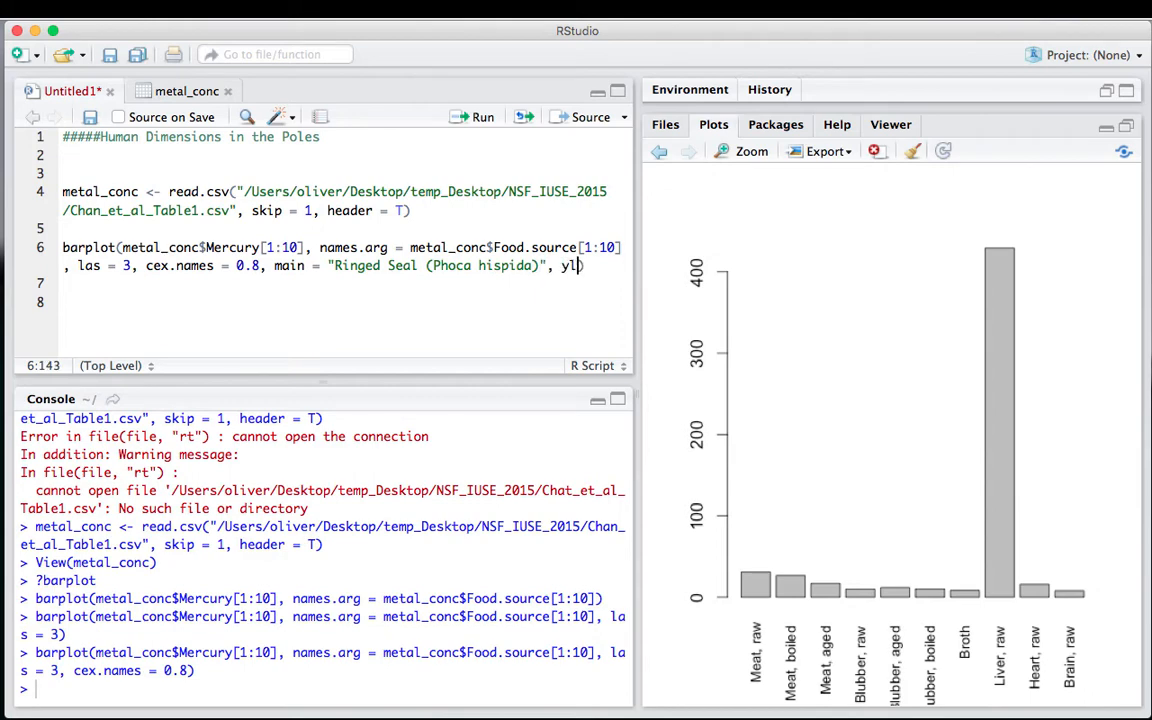
type("\"")
type("Mercury ")
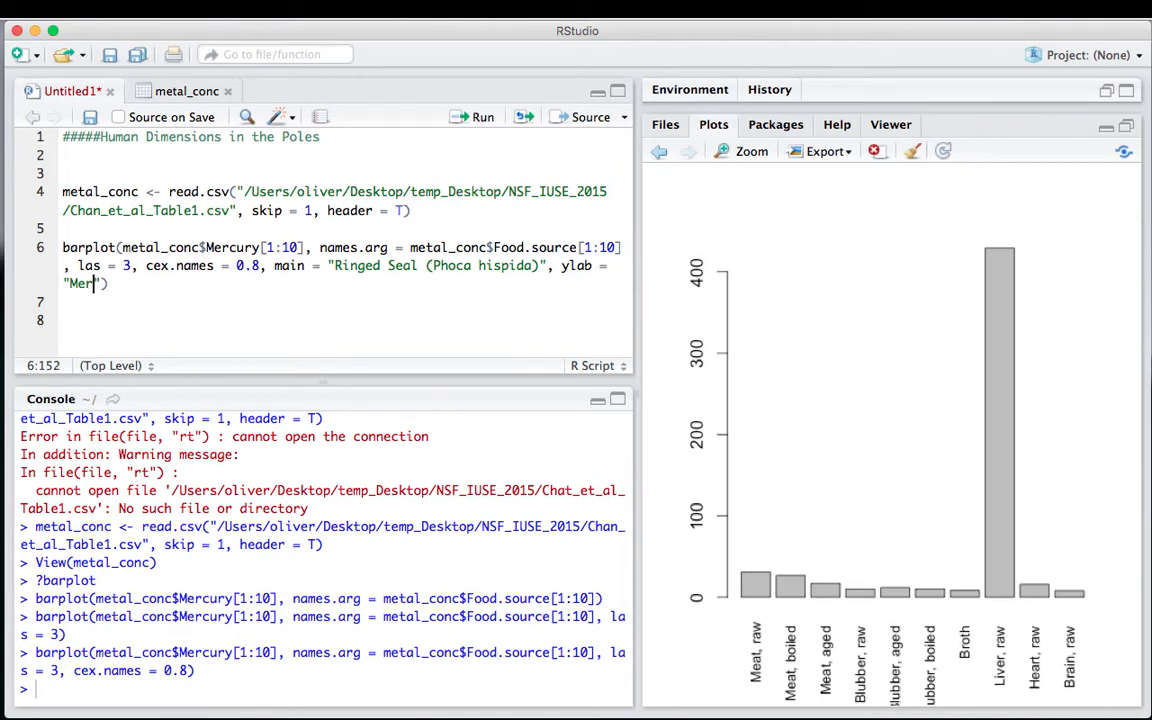
type("in Inuit ")
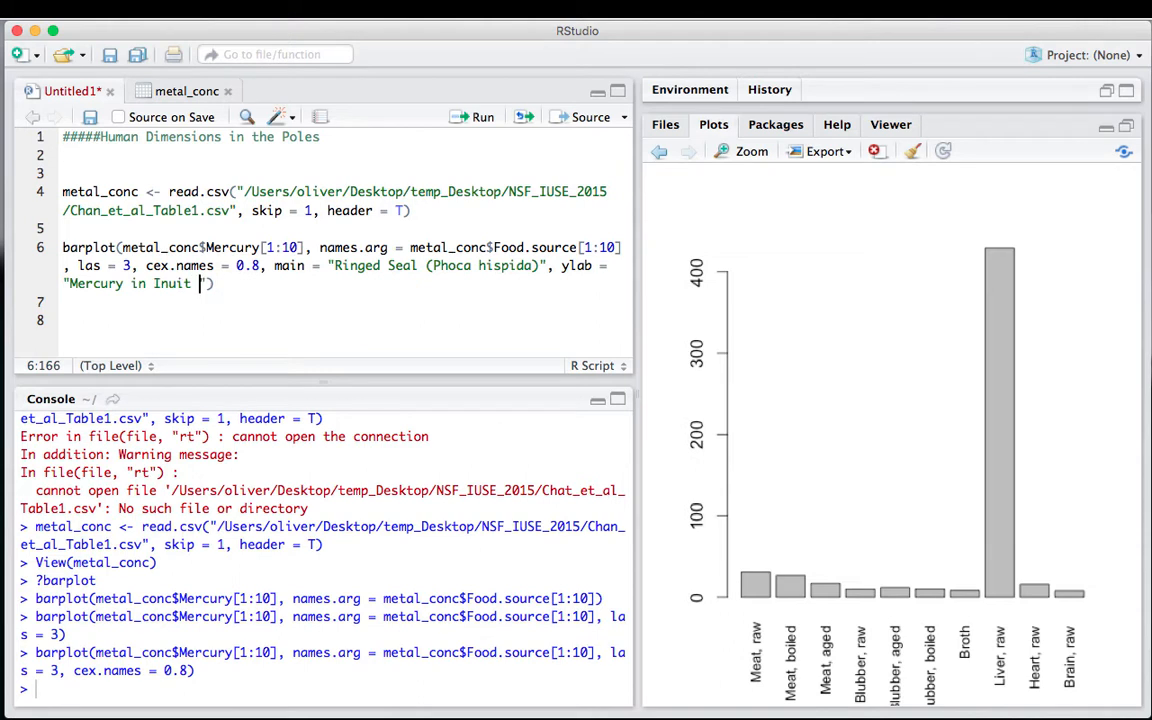
type("food (ug")
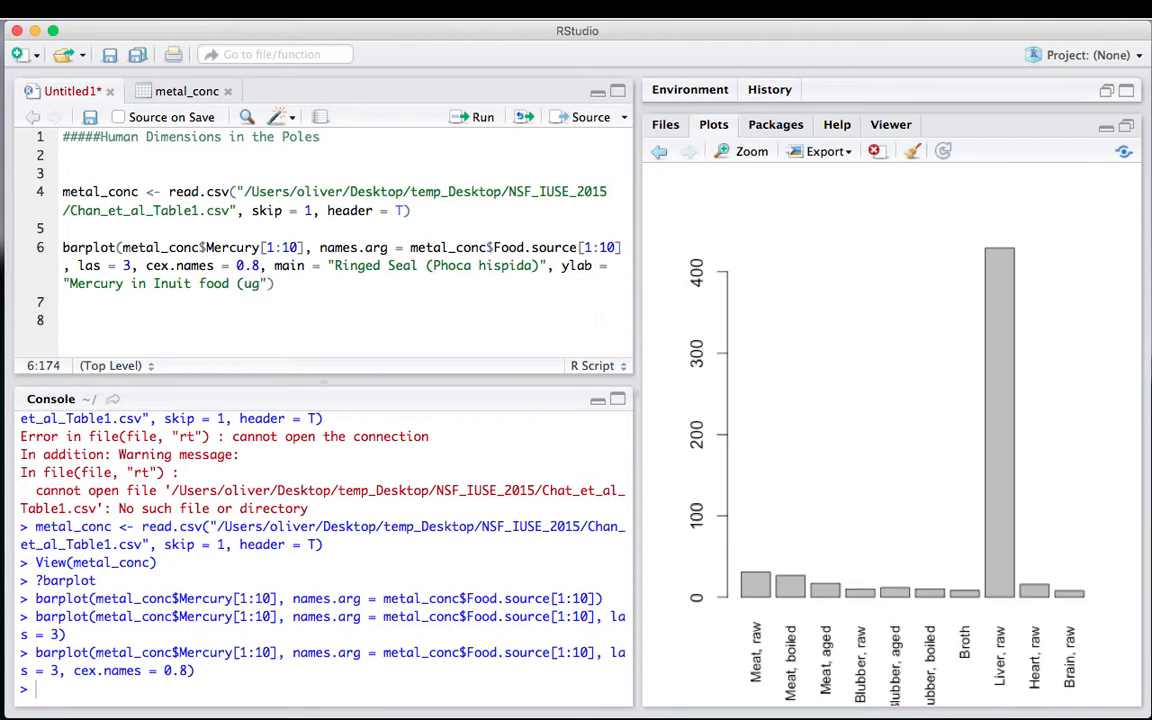
type("/100g wet weight")
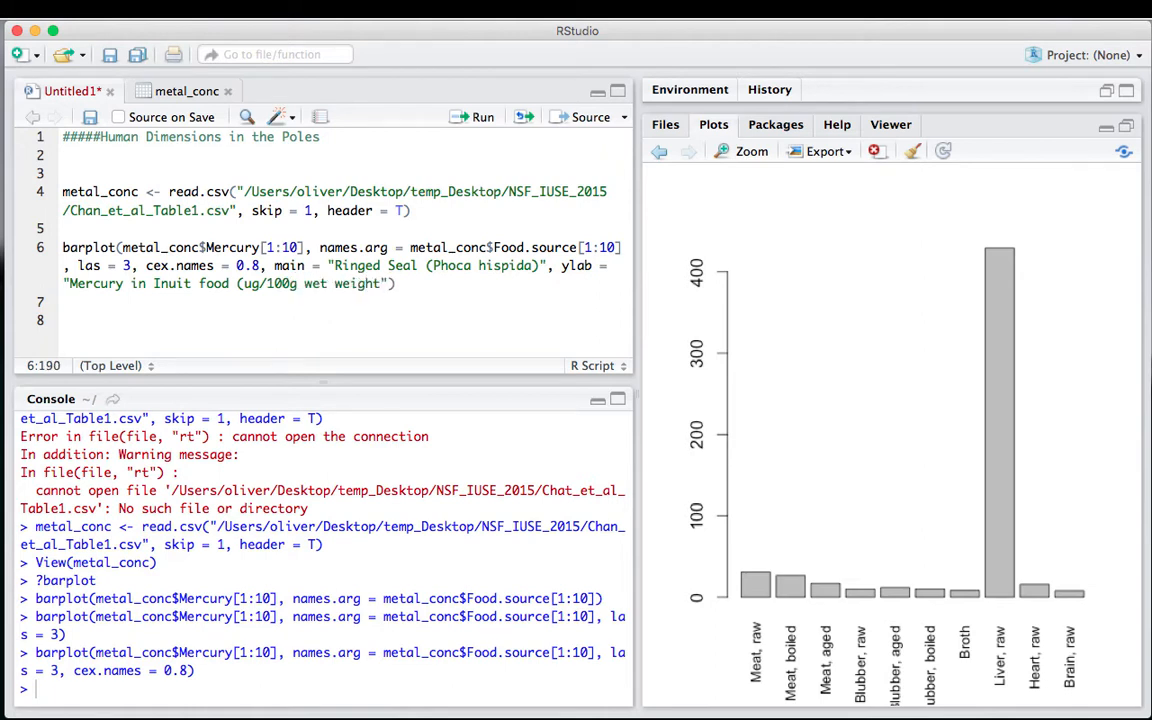
- Switch to Chan_et_al.pdf, check the units and the raw ringed seal meat mercury value in Table 1, and move the PDF out of the way
key("super+Tab")
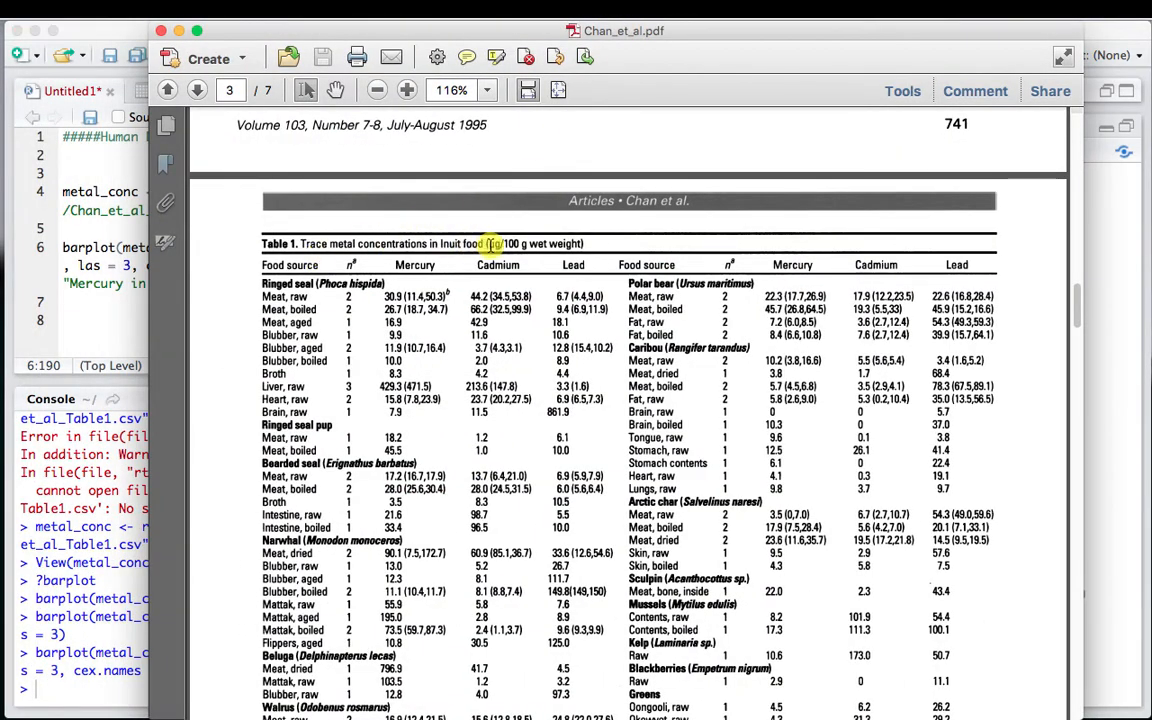
left_click_drag(488, 243, 549, 244)
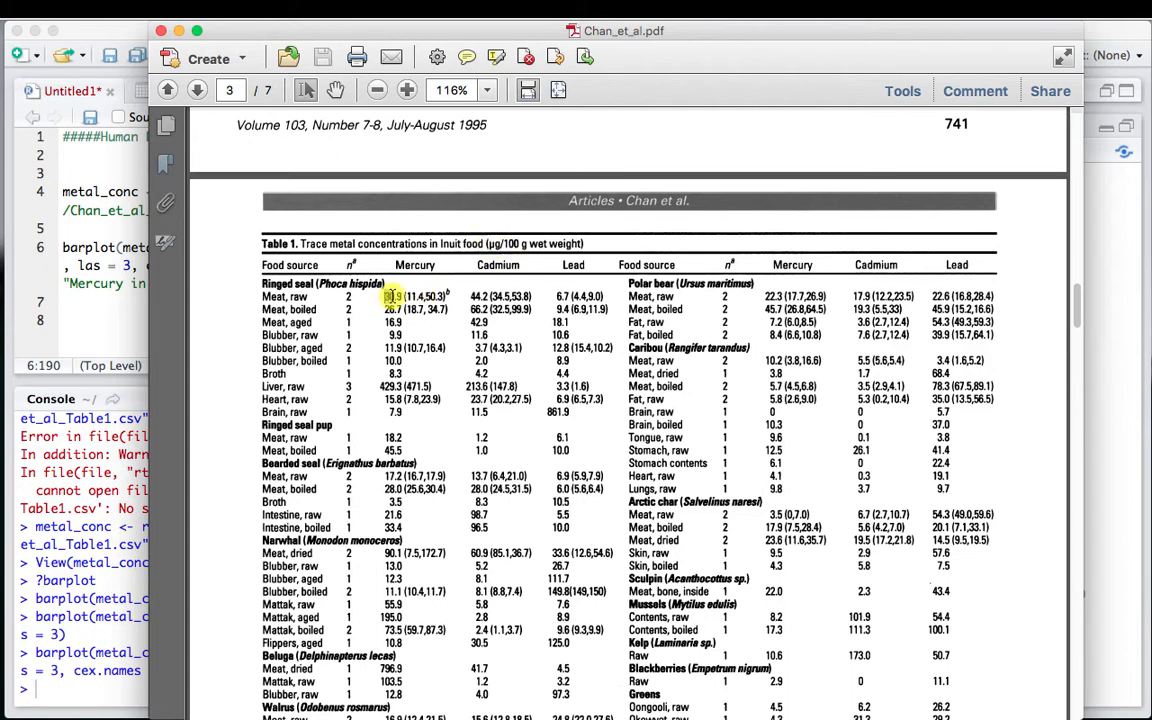
double_click(393, 296)
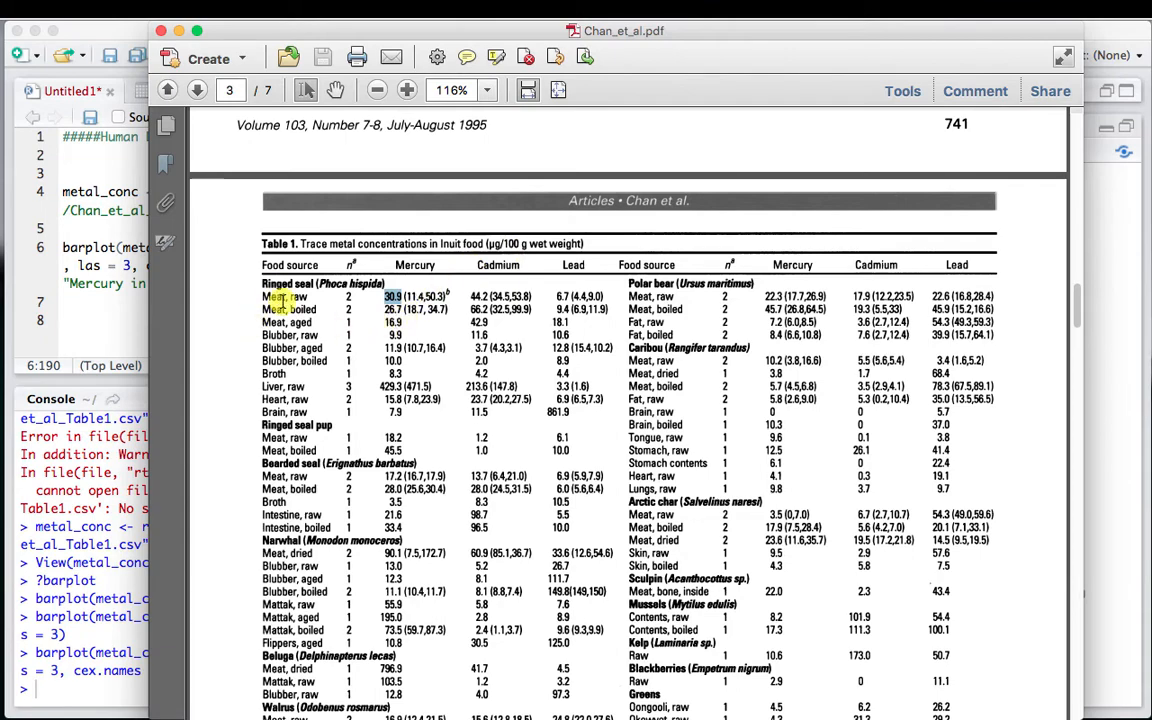
left_click_drag(511, 36, 0, 36)
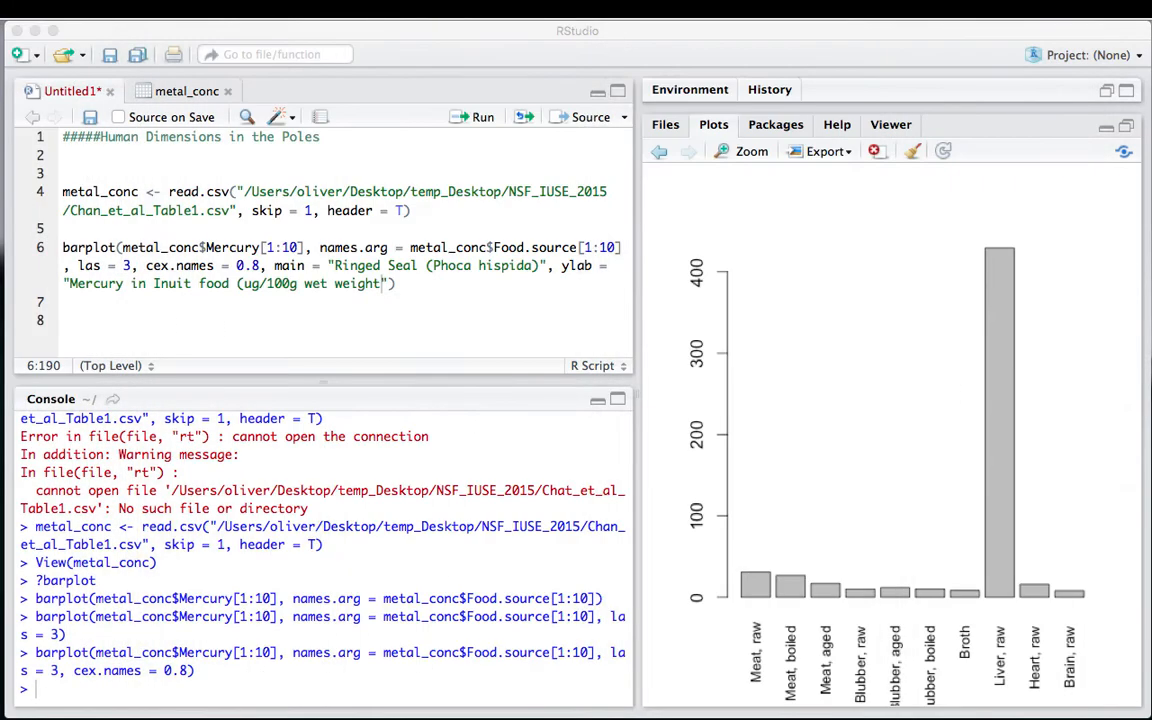
- Add the missing closing parenthesis after "wet weight" inside the ylab text on line 6
left_click(386, 285)
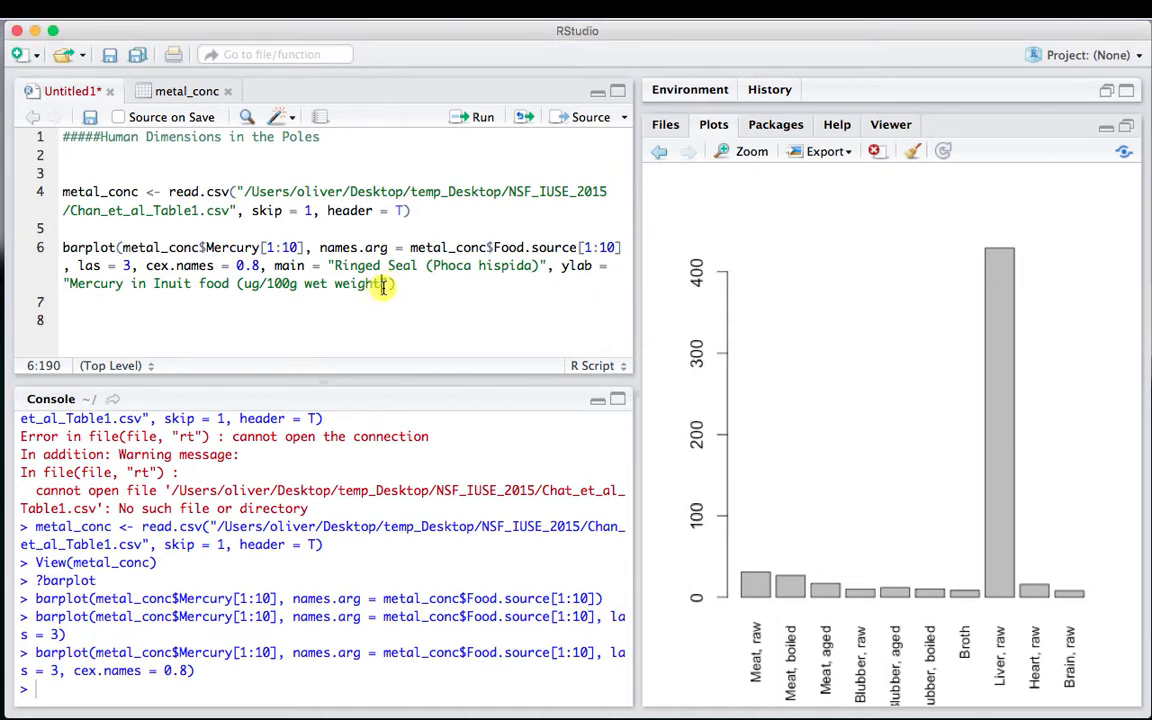
left_click(379, 285)
type(")")
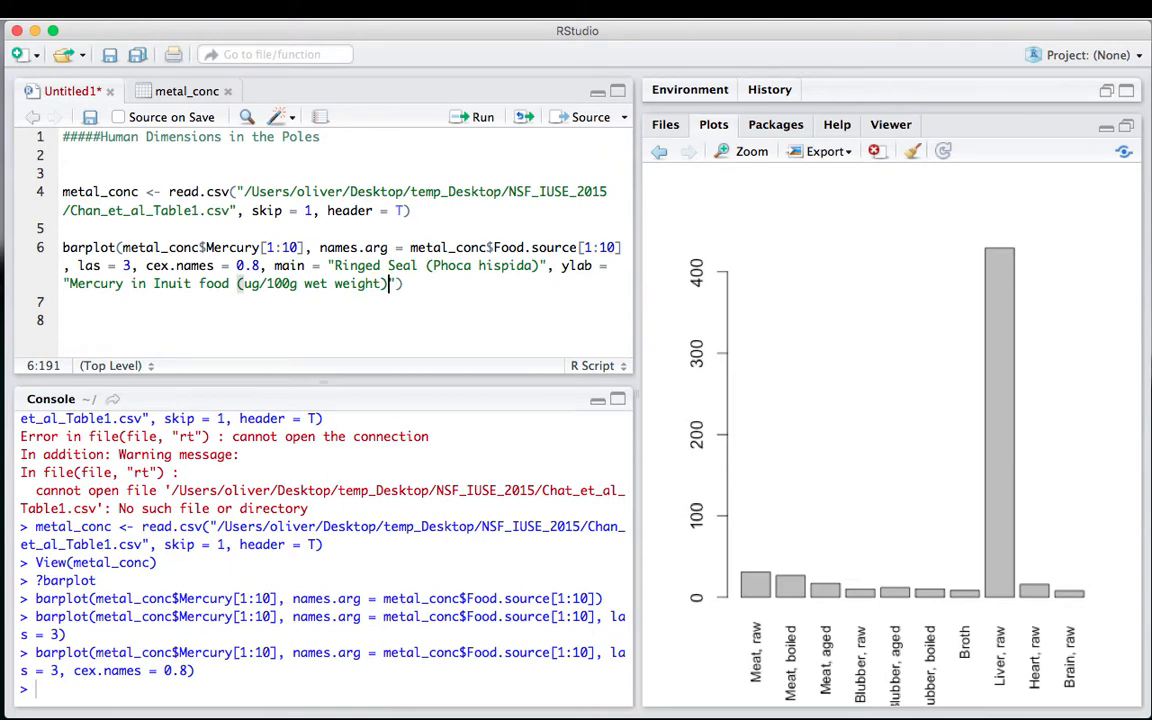
- Add ylim = c(0, 450) after the ylab argument and run the complete barplot call
key("Right")
type(",")
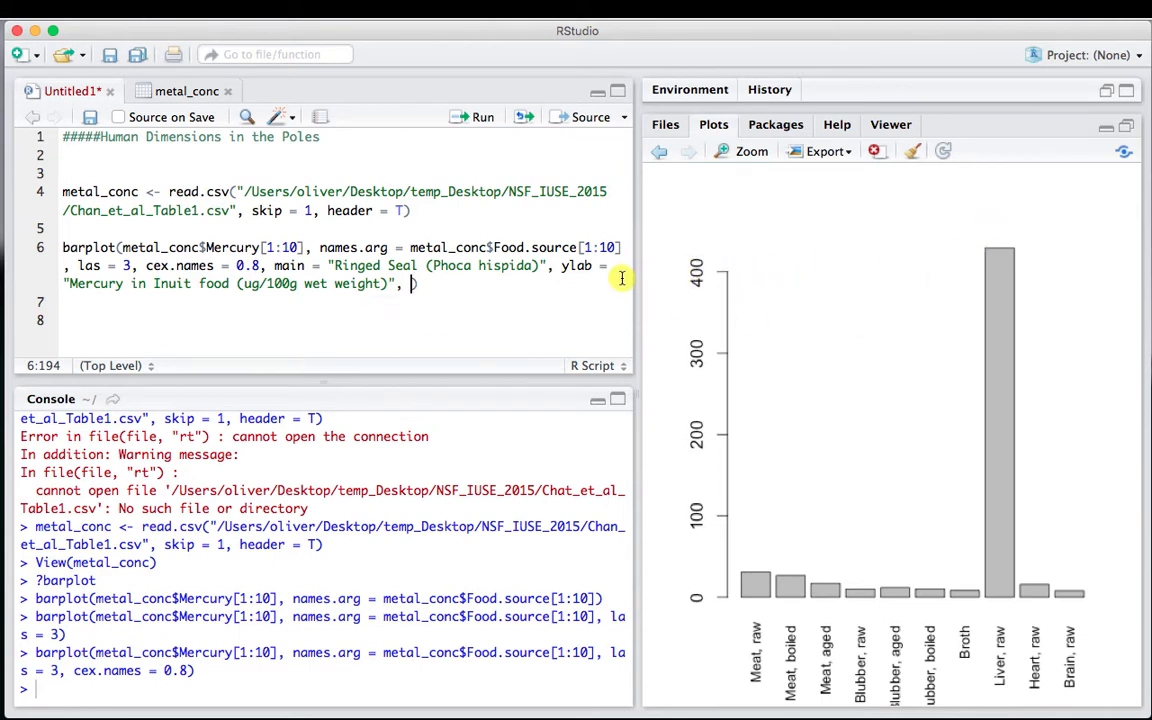
type("l")
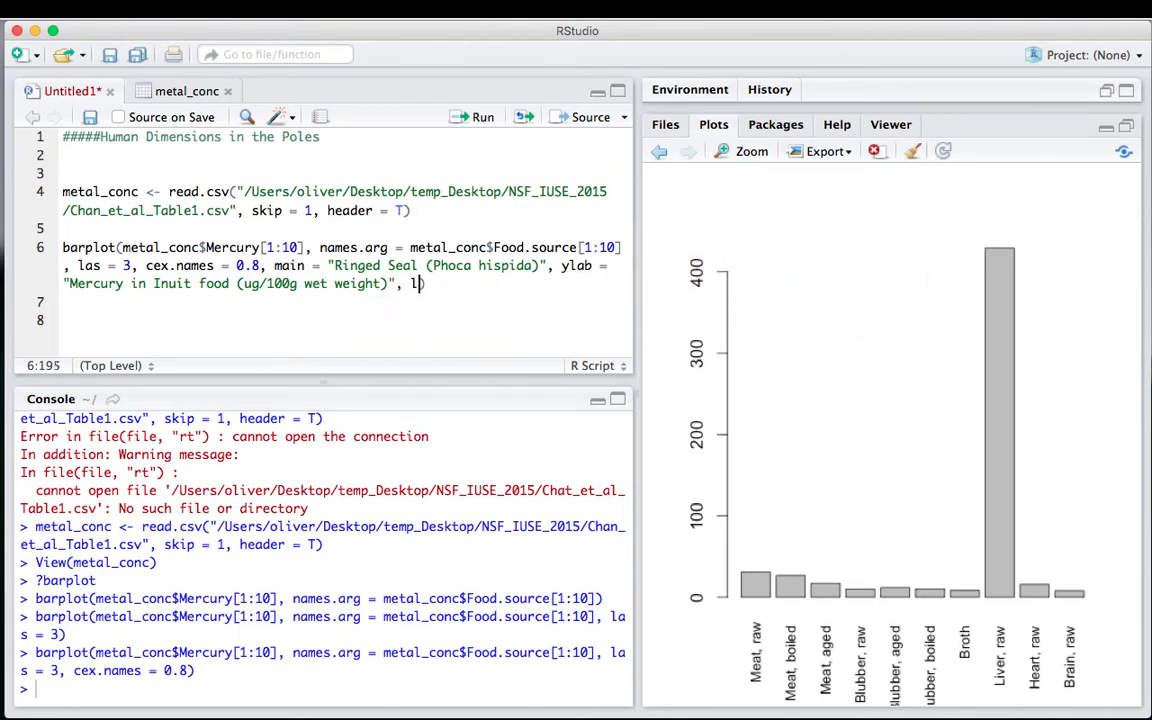
type(" = c(")
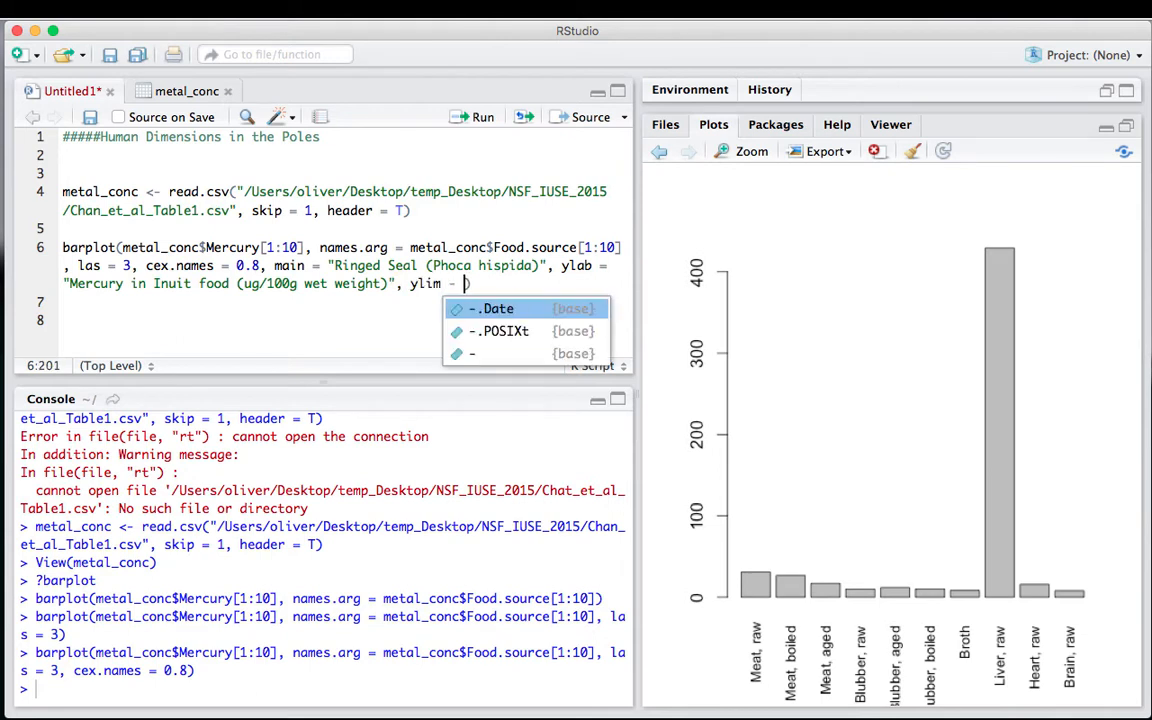
key("BackSpace")
key("BackSpace")
key("BackSpace")
key("BackSpace")
type("= c(")
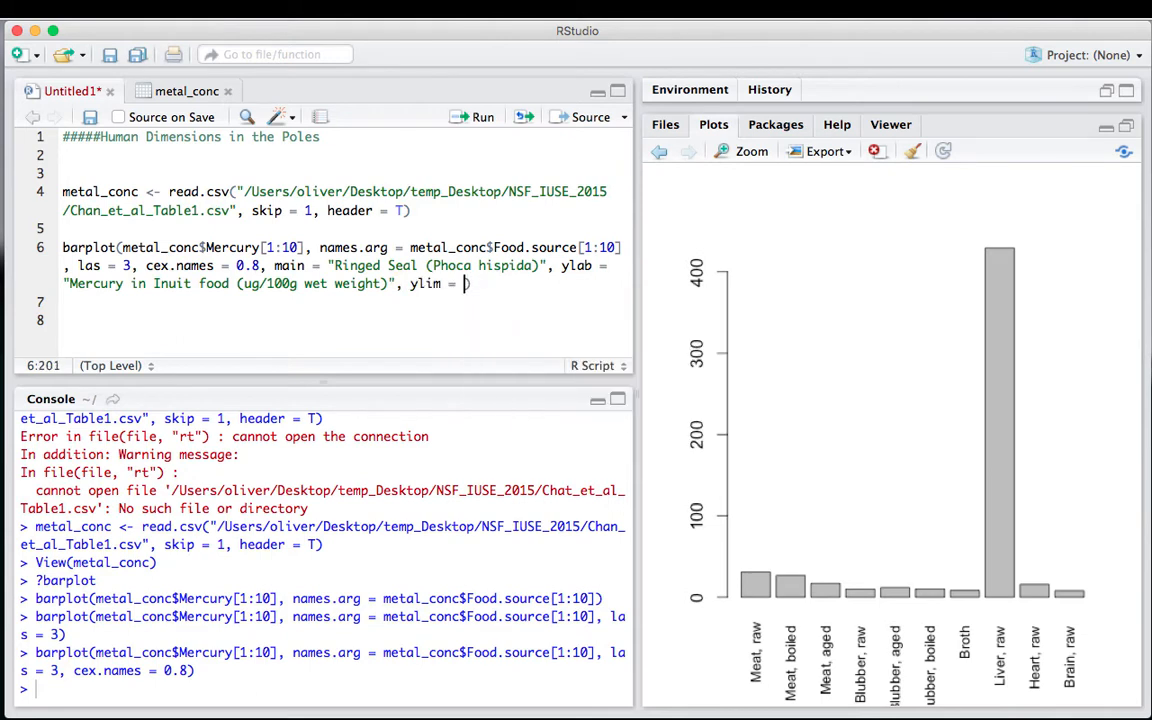
type("0, 450))")
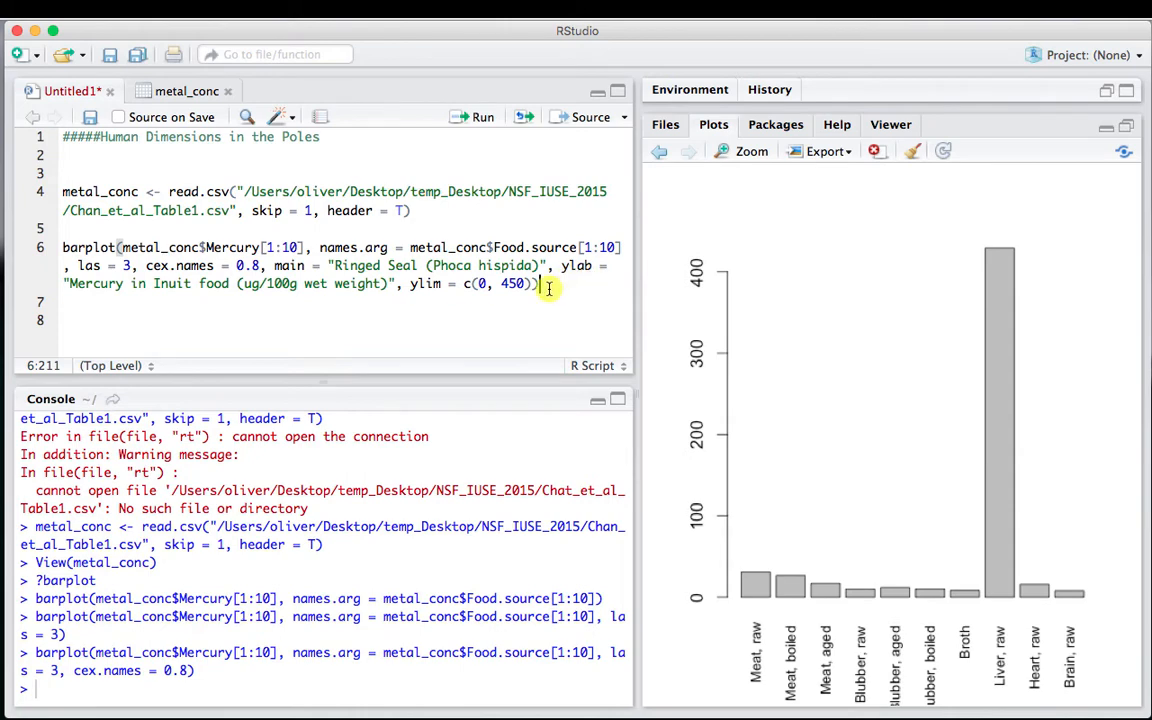
left_click_drag(540, 285, 60, 247)
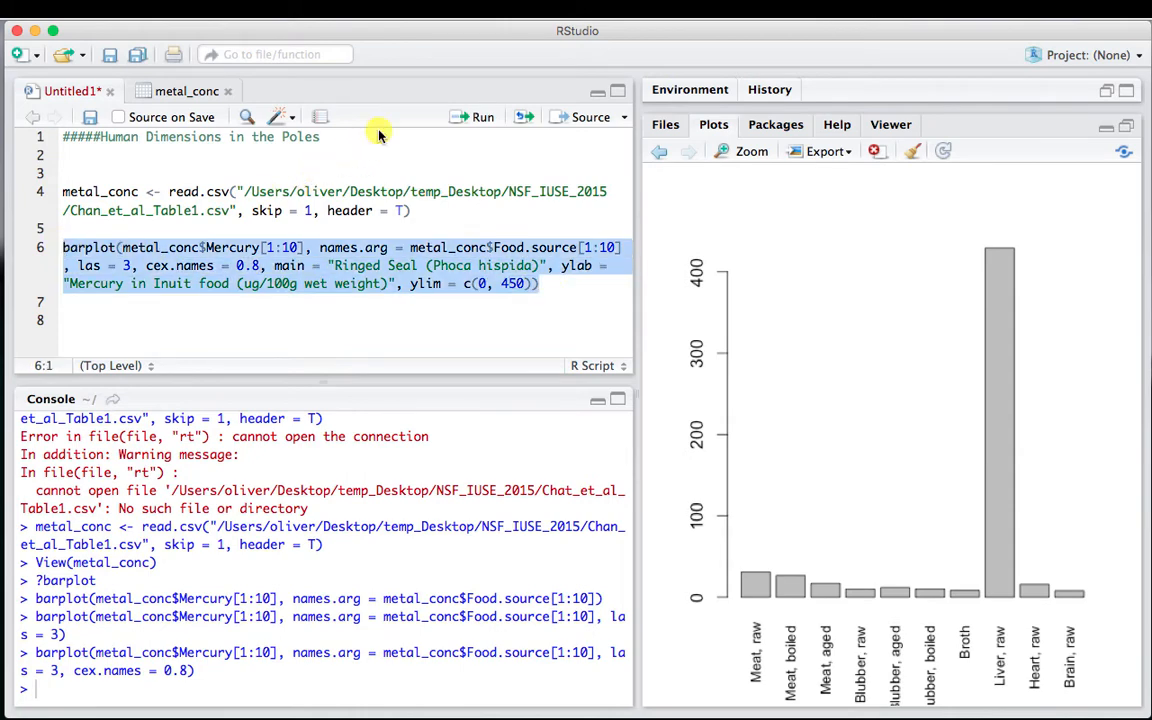
left_click(475, 119)
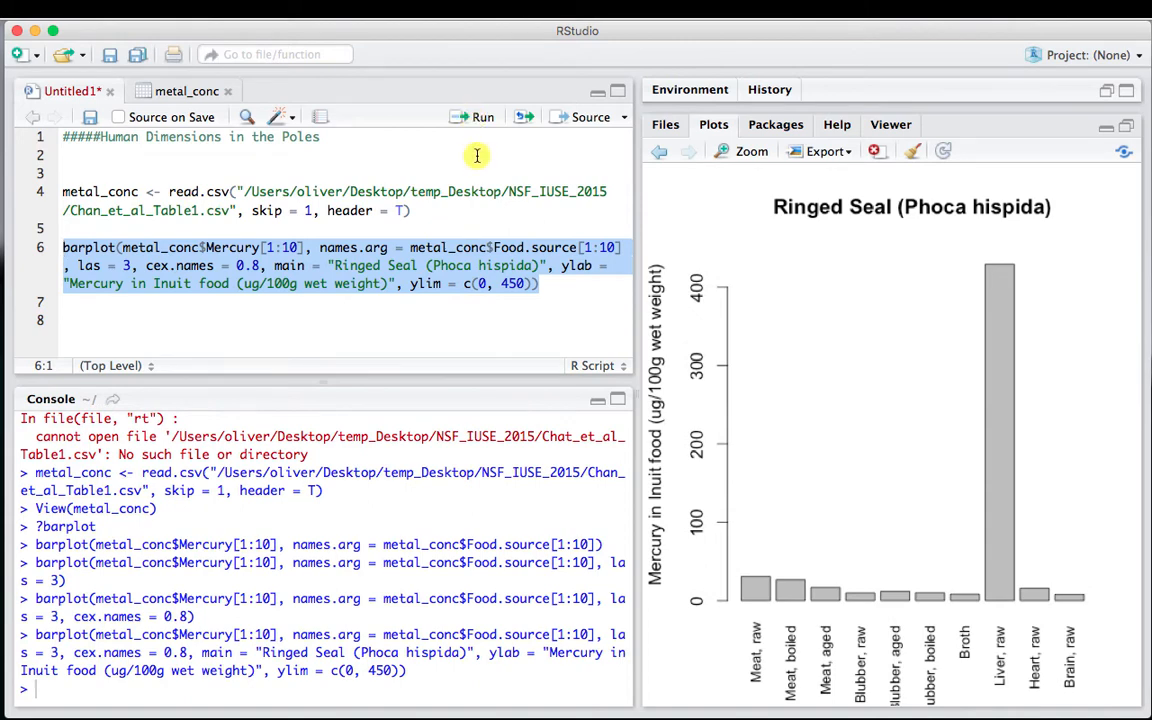
- Add the line box(lwd = 2) directly below the barplot call and run it to frame the plot
left_click(490, 301)
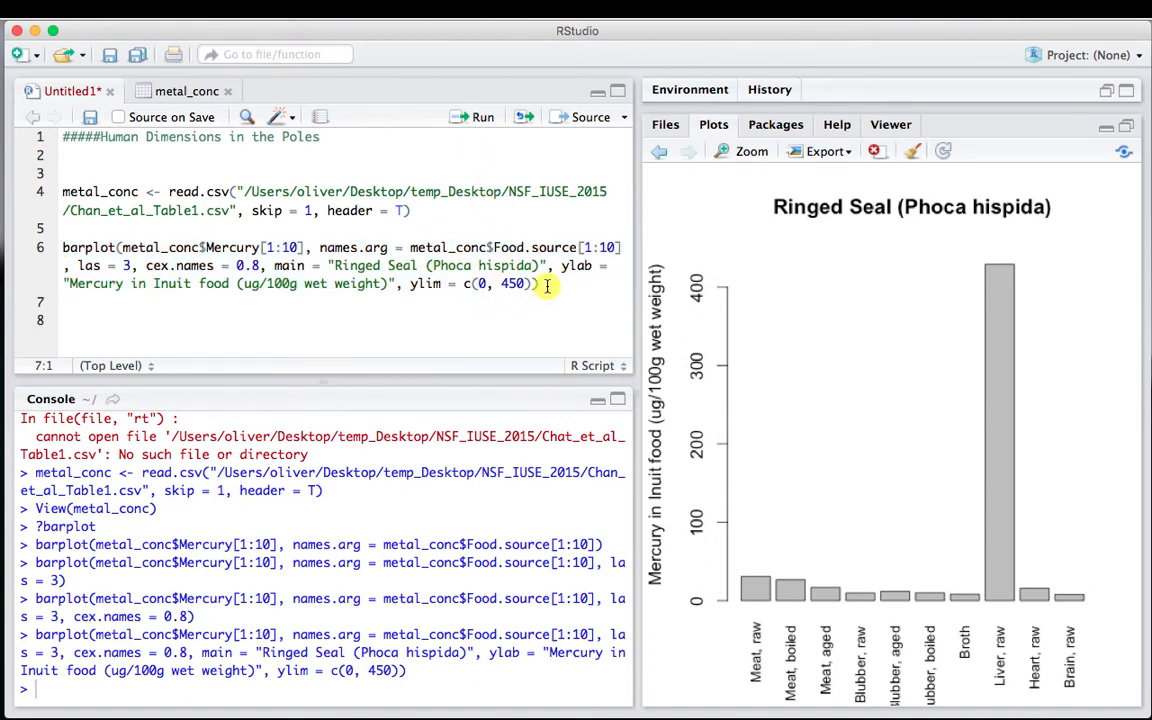
left_click(547, 285)
key("Return")
type("box")
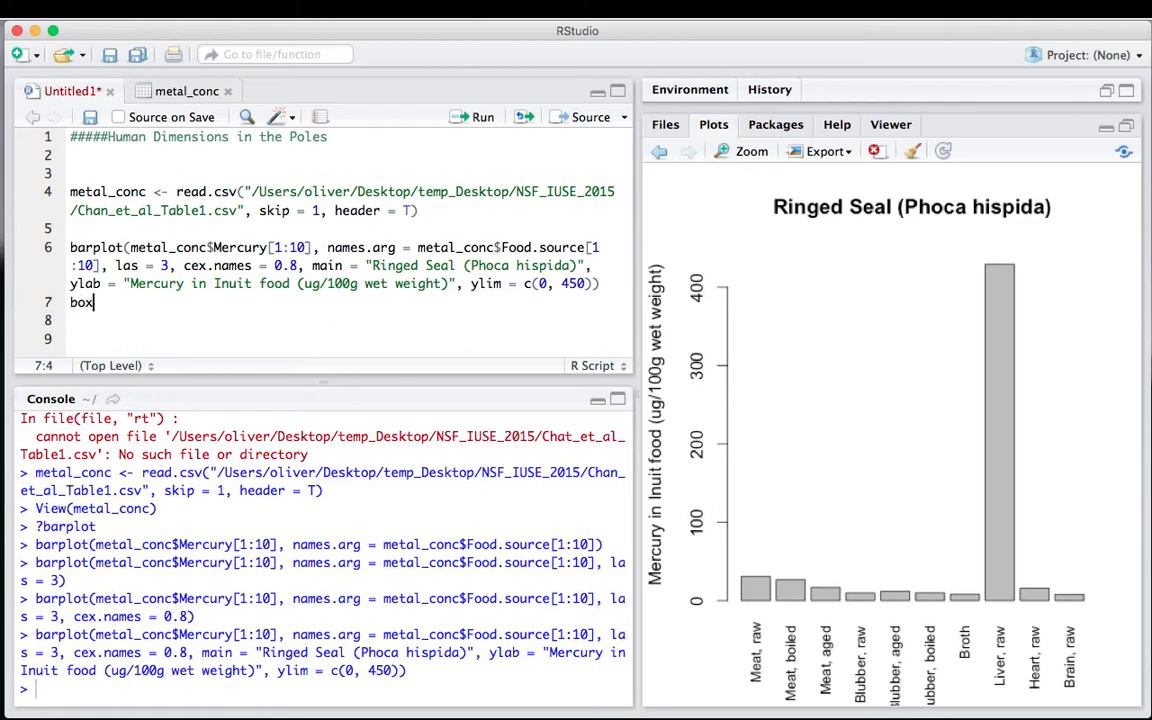
type("*")
type("(l")
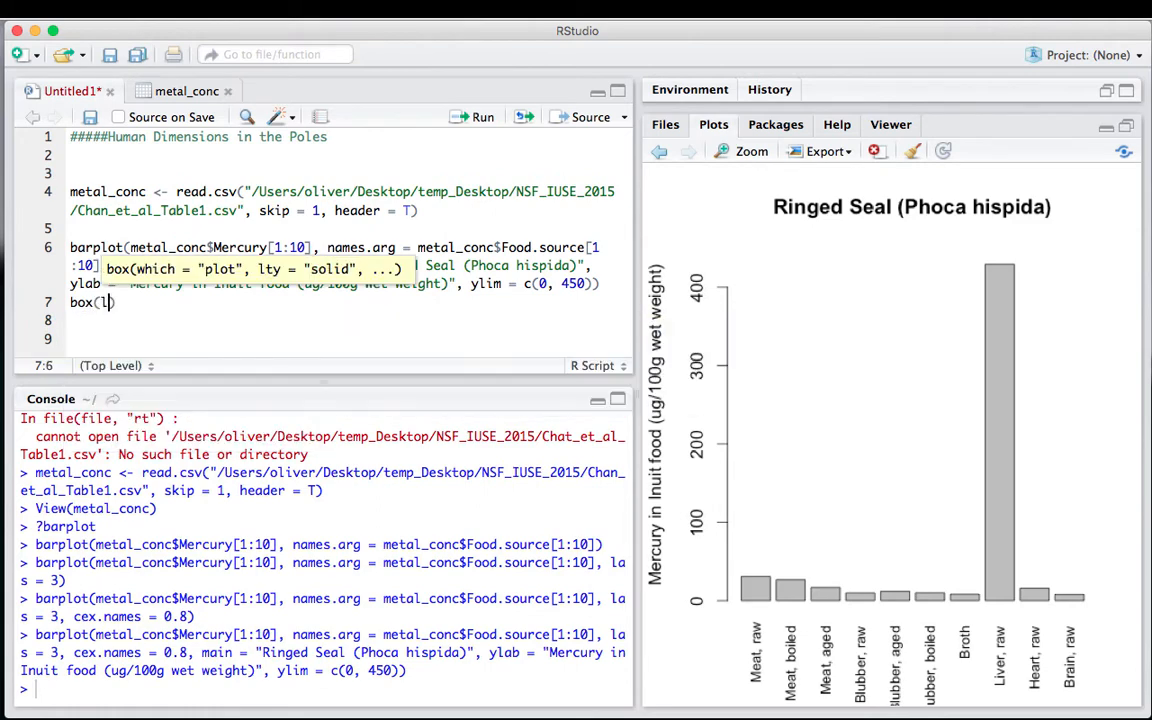
type("wd = 2)")
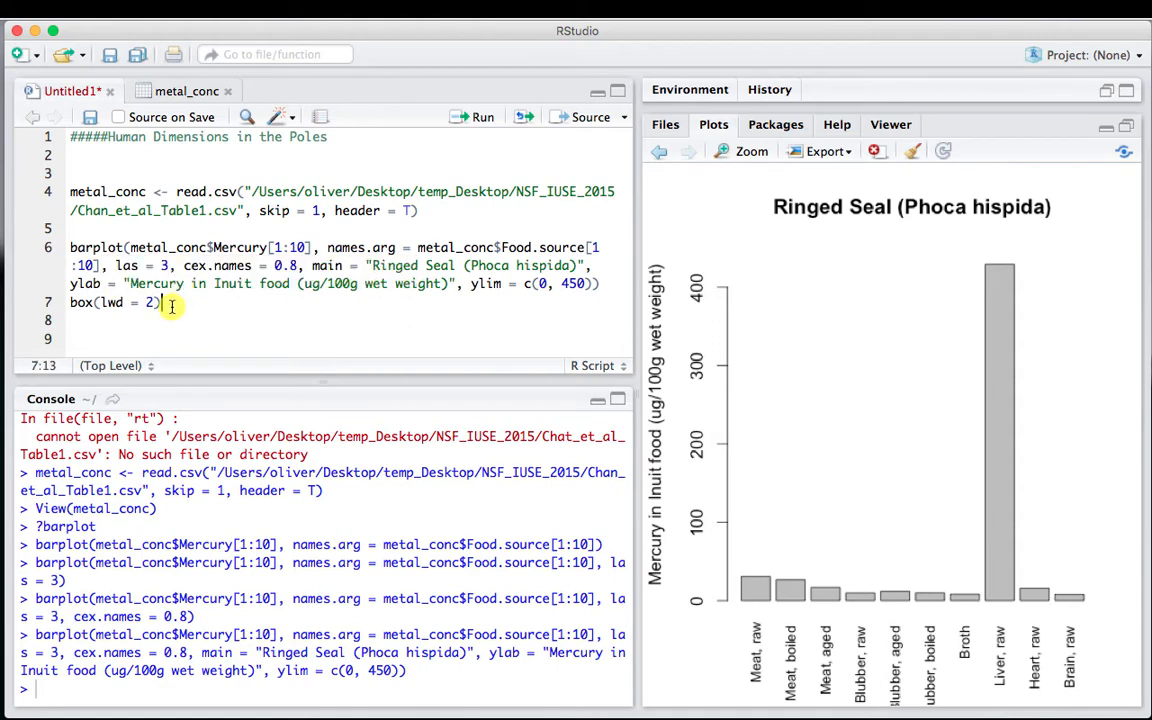
left_click_drag(171, 307, 57, 303)
left_click(480, 118)
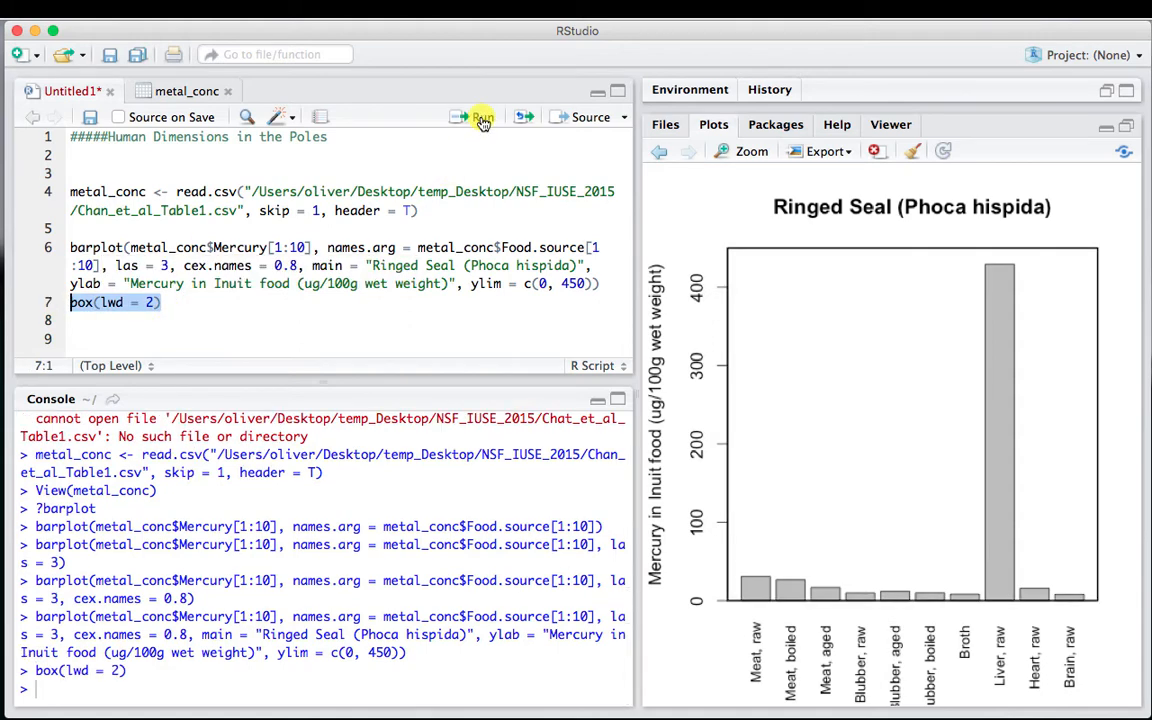
- Insert par(mar = c(6, 4, 2, 2)) on a new line above the barplot call and run the par, barplot and box lines together
left_click(124, 283)
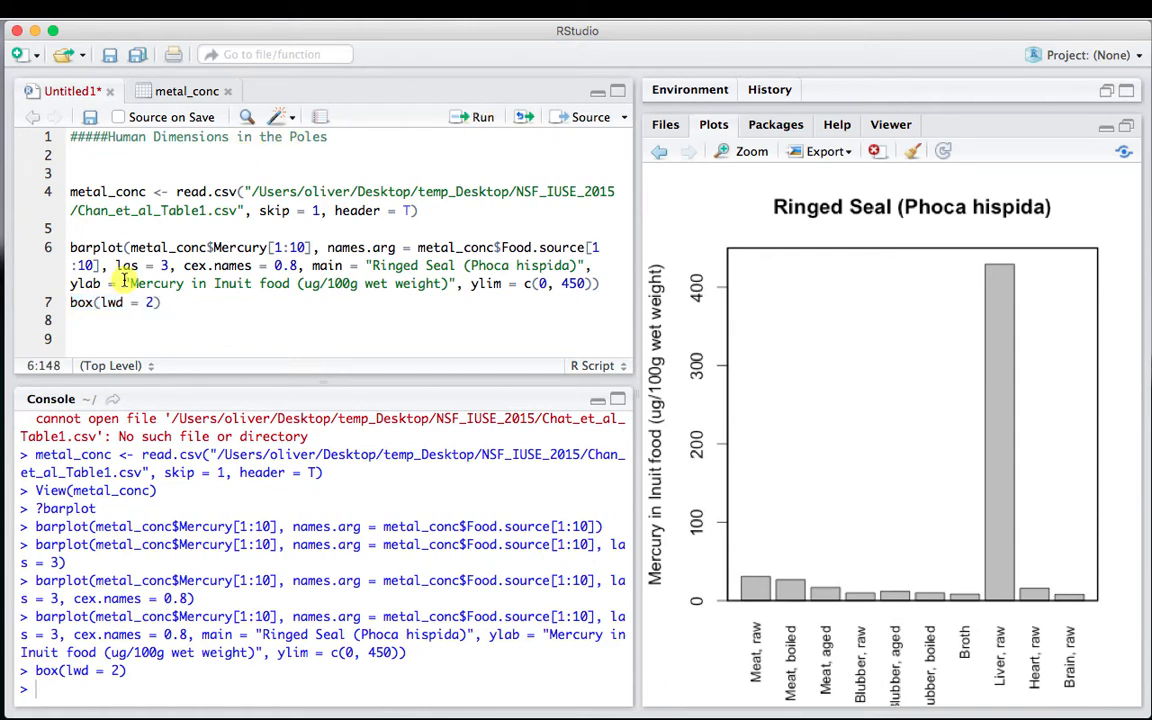
left_click(77, 228)
key("Return")
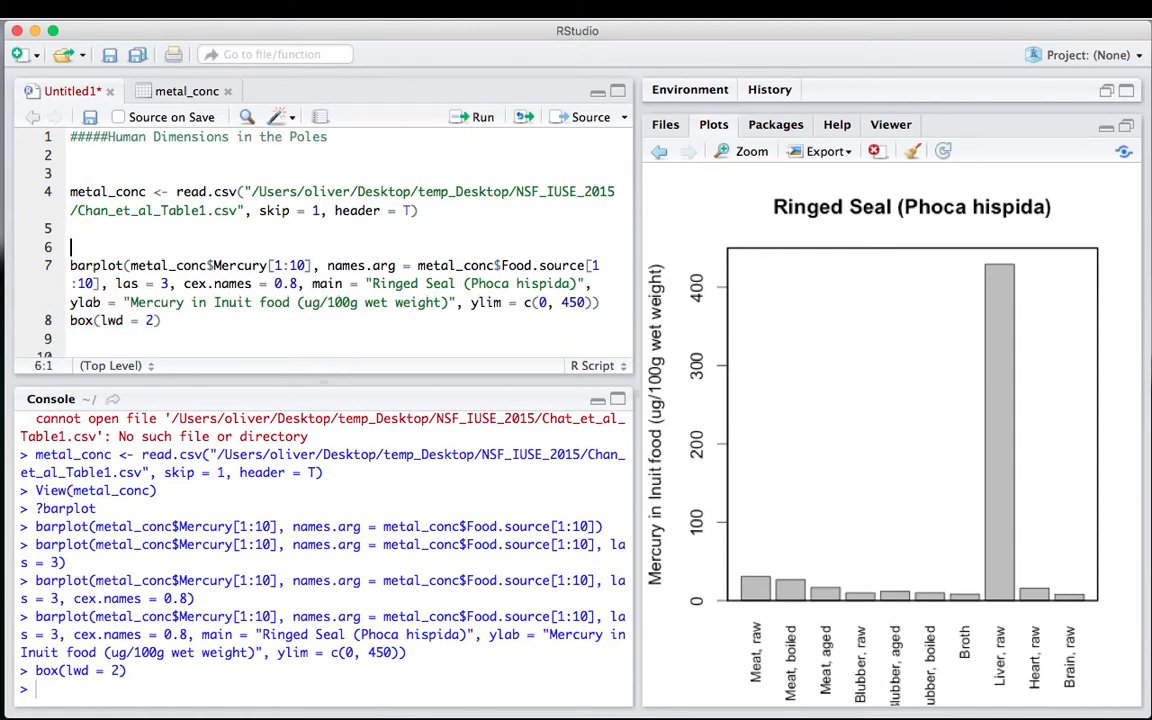
type("par")
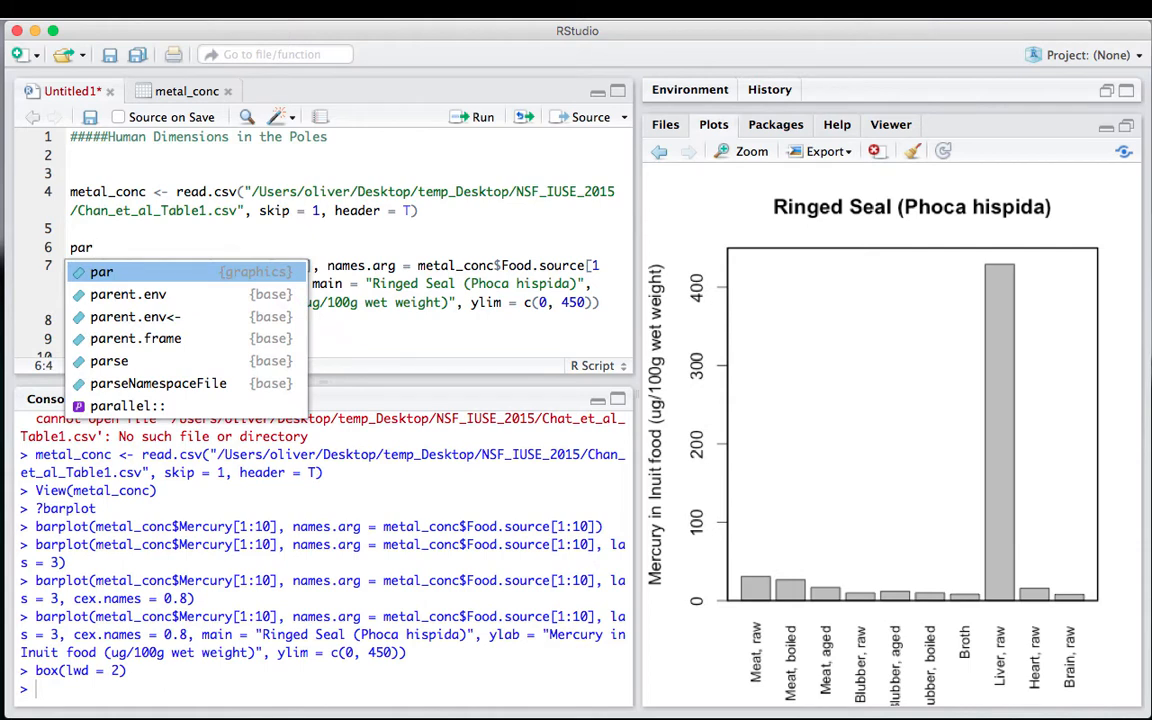
type("(mar")
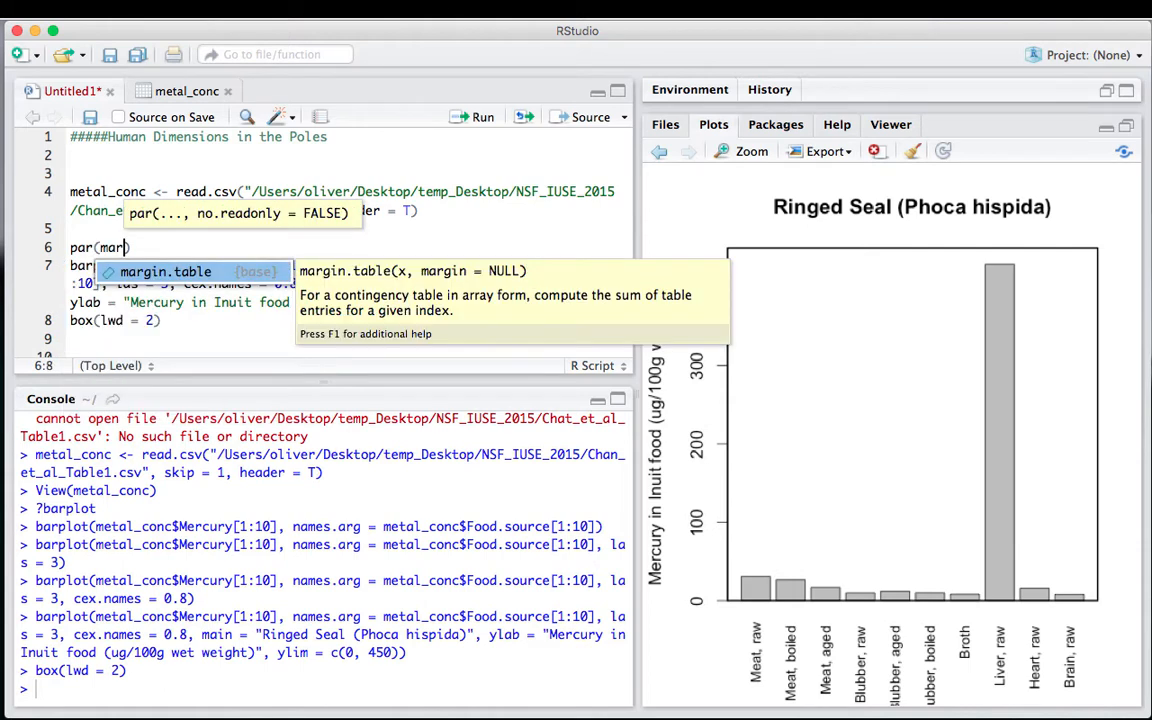
type(" =")
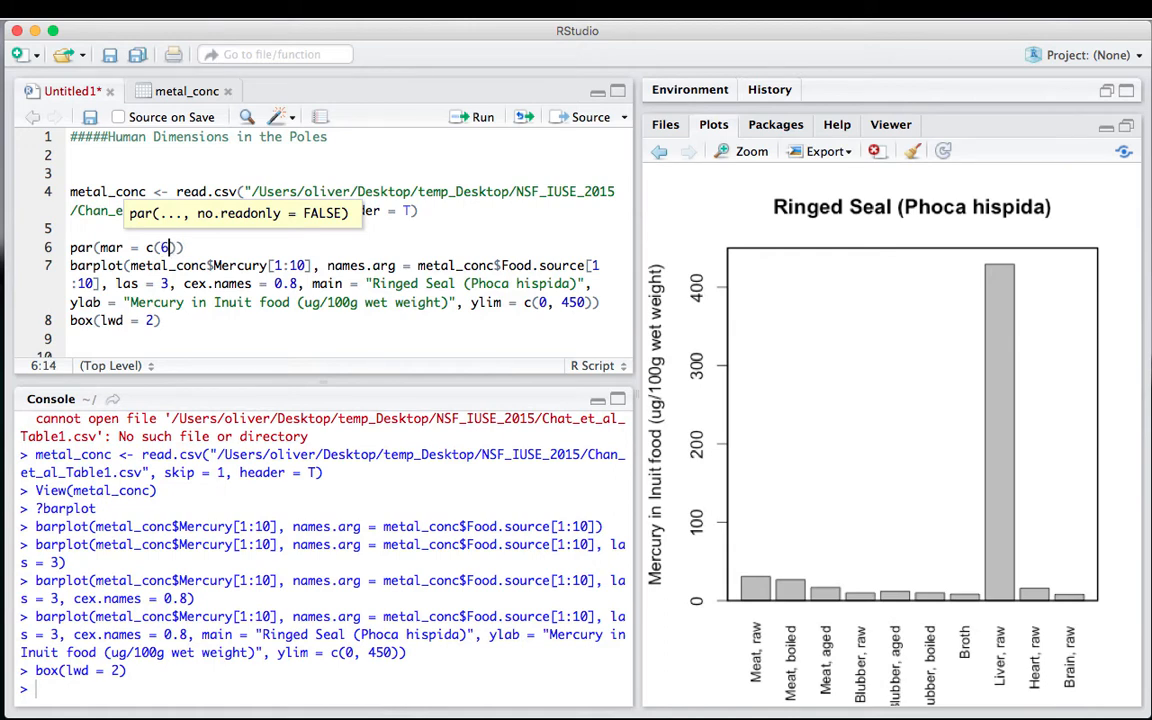
type("c(6, 4, 2, 2)")
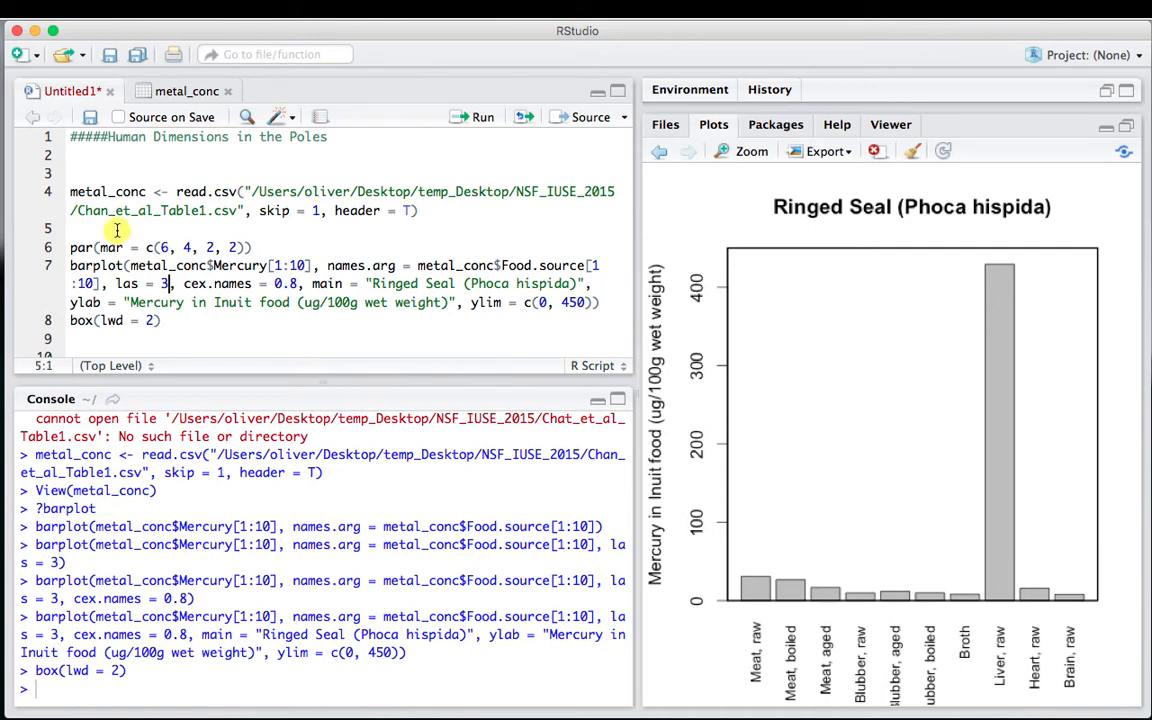
left_click_drag(113, 226, 165, 340)
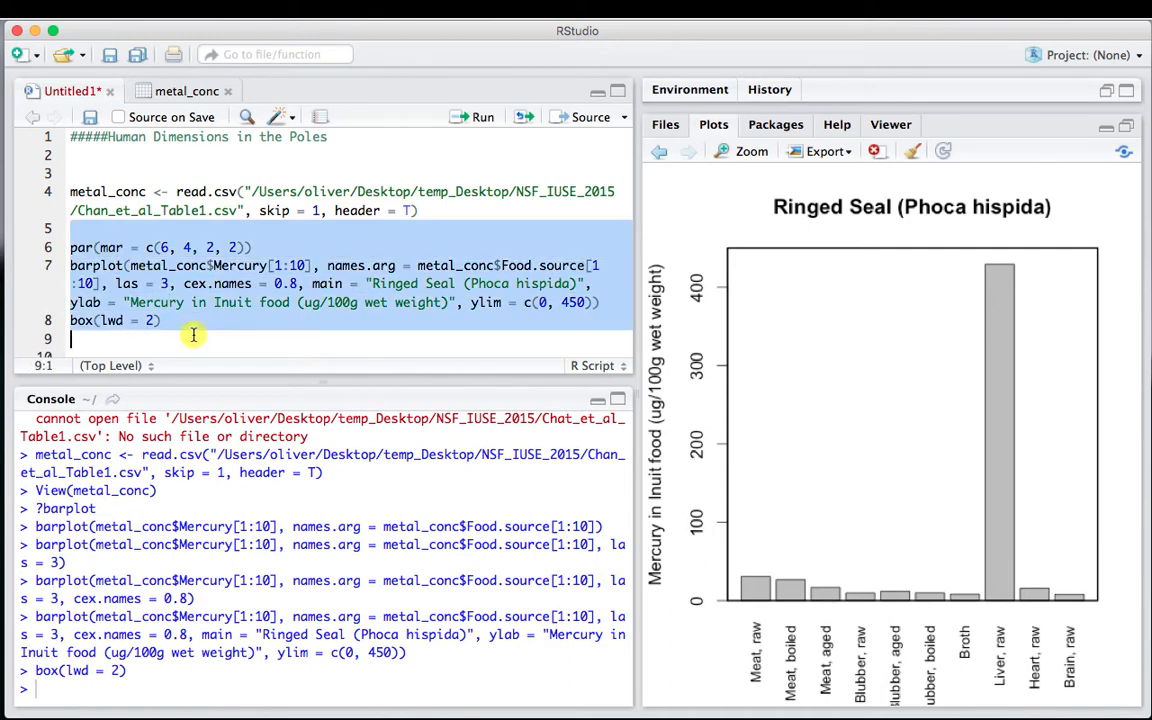
left_click(478, 118)
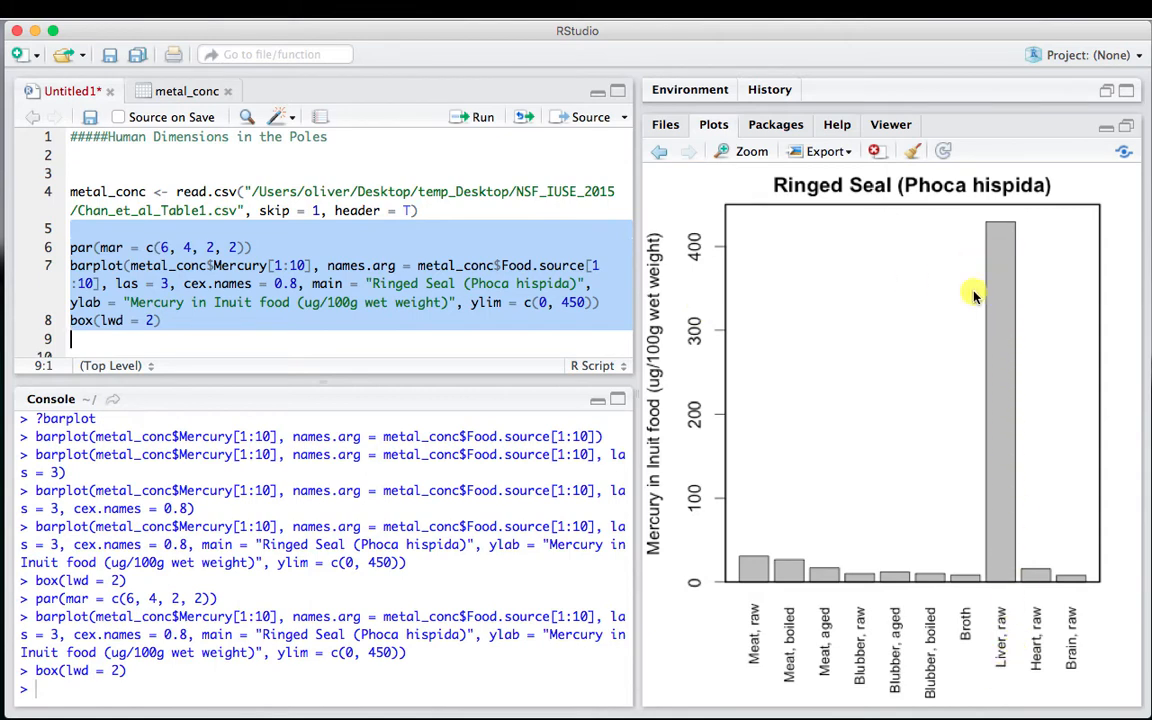
- Add two new lines below the box call to make room for the next block of code
left_click(187, 316)
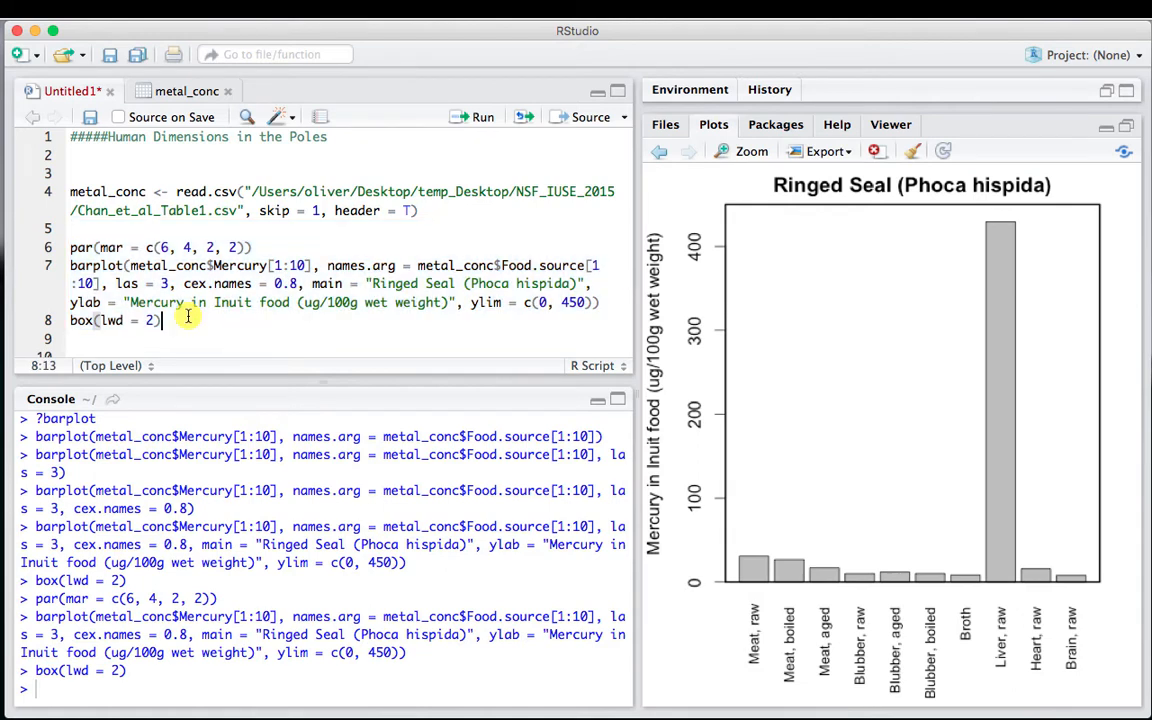
key("Return")
key("Return")
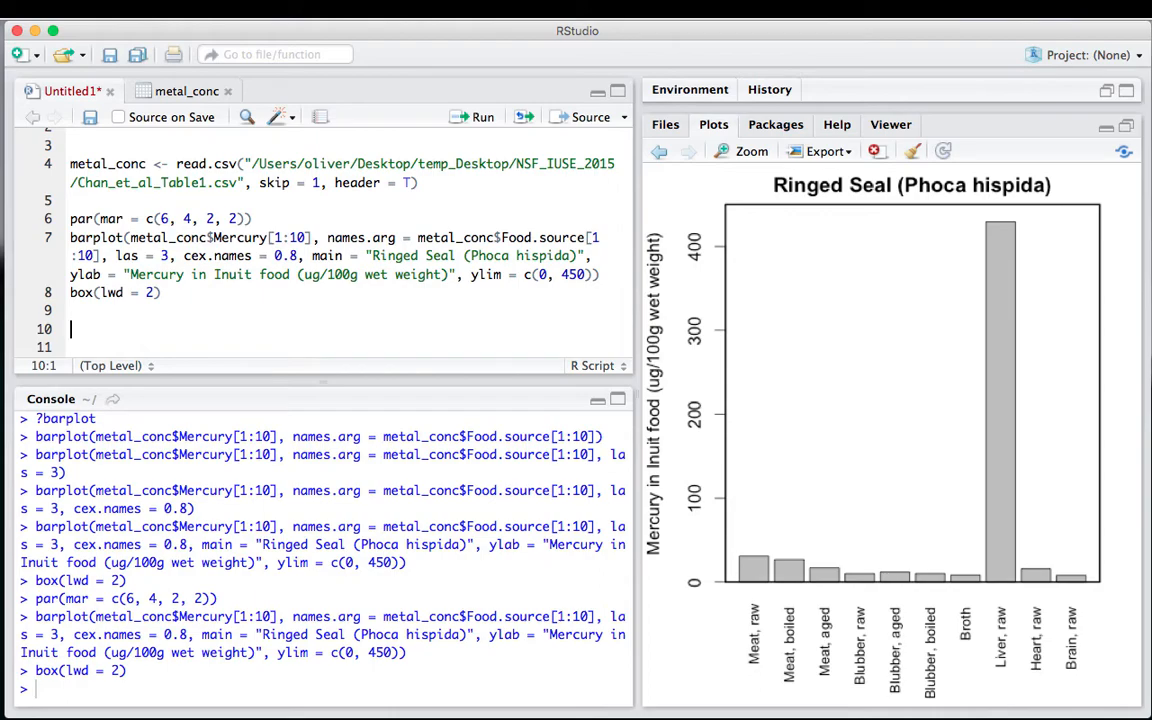
- Switch to Chan_et_al.pdf and examine Tables 1 to 7 on metal levels and intake, returning to Table 5 on women's diet
left_click_drag(1, 136, 469, 28)
scroll(551, 376, "down", 15)
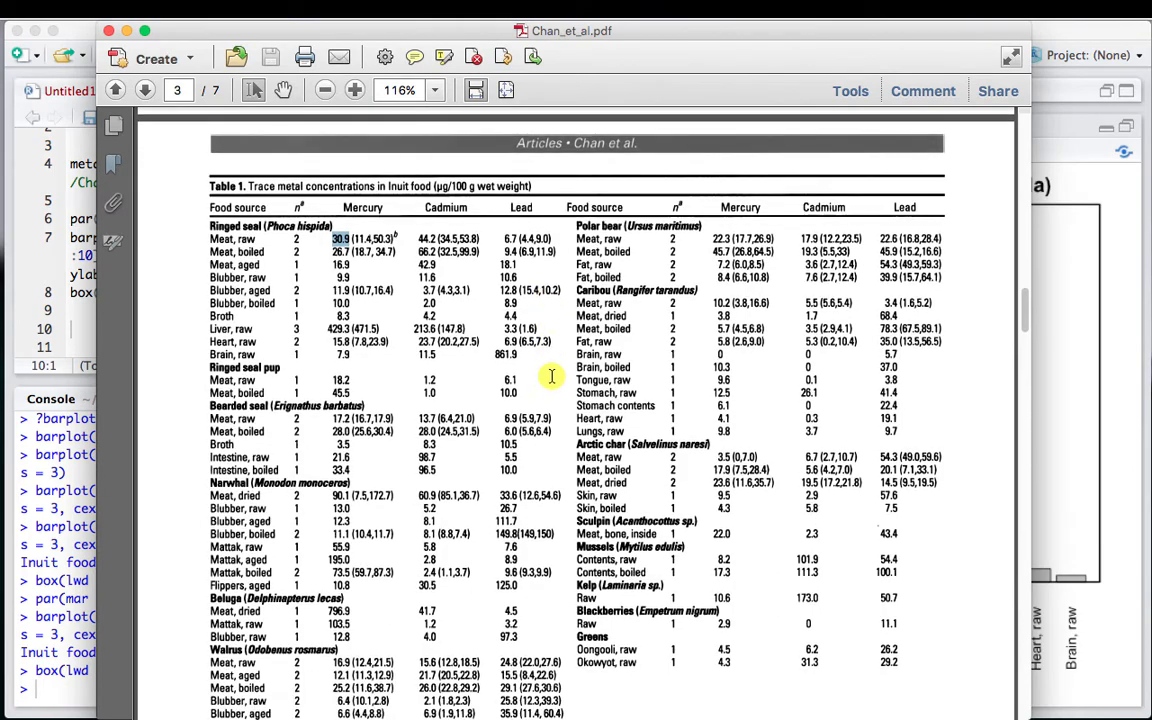
scroll(551, 376, "down", 10)
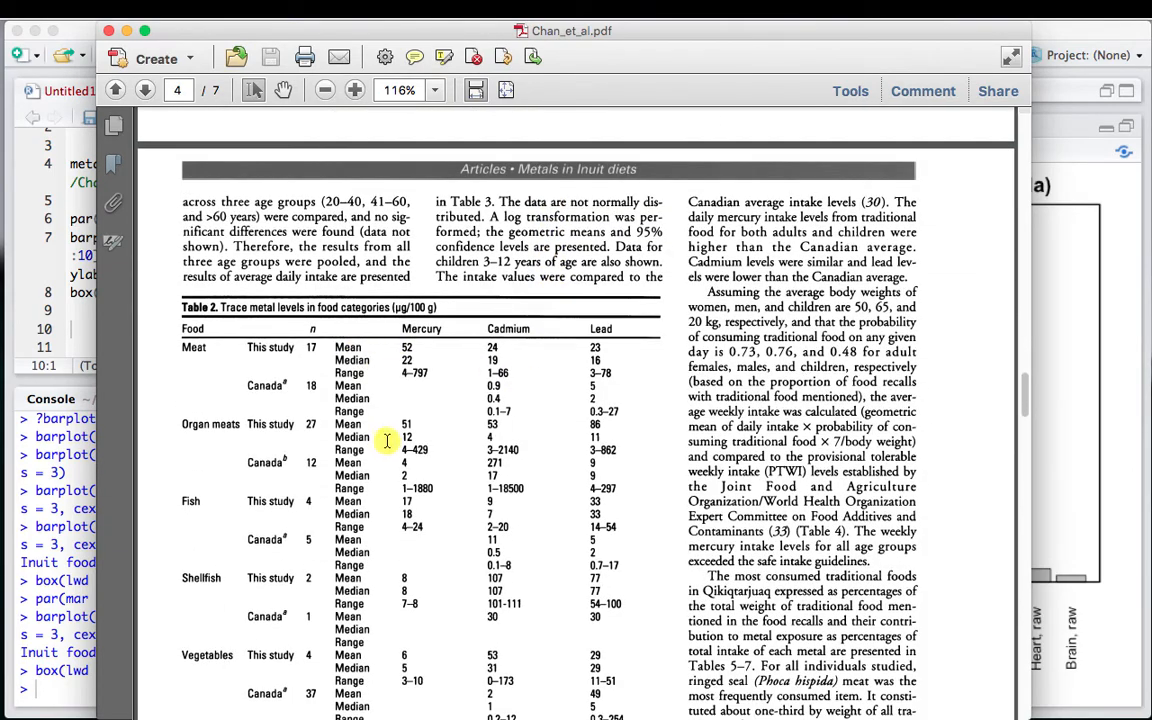
scroll(387, 443, "down", 10)
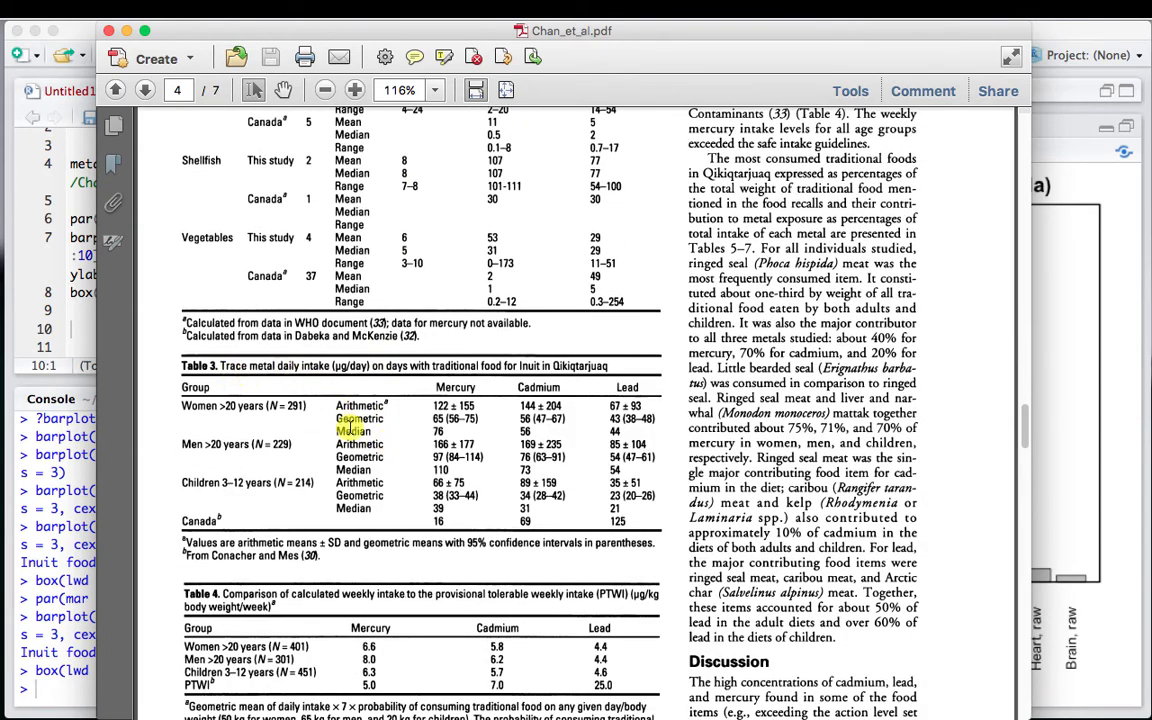
scroll(355, 432, "down", 2)
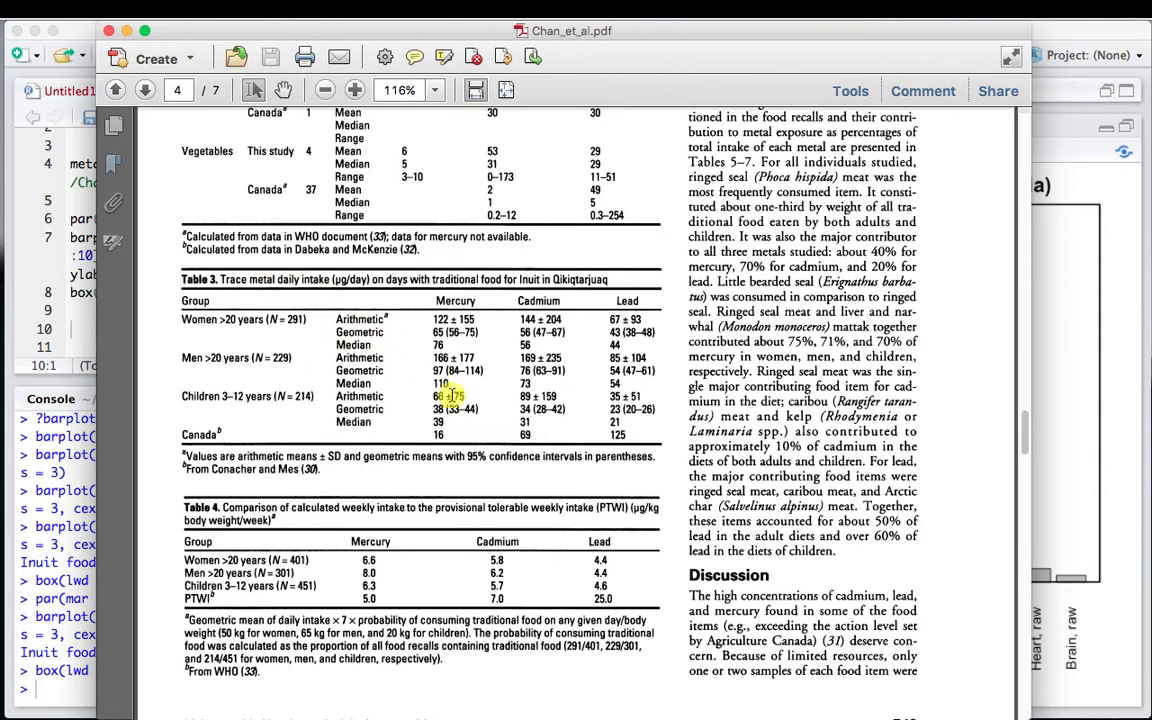
scroll(450, 398, "down", 1)
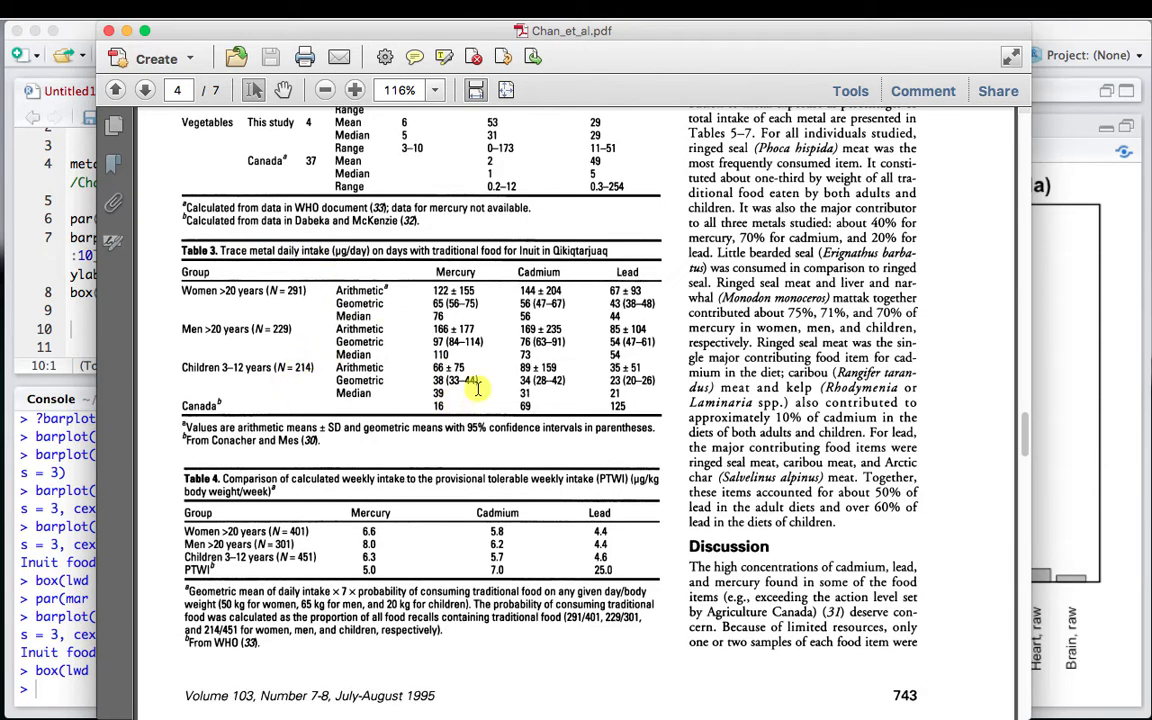
scroll(478, 388, "down", 2)
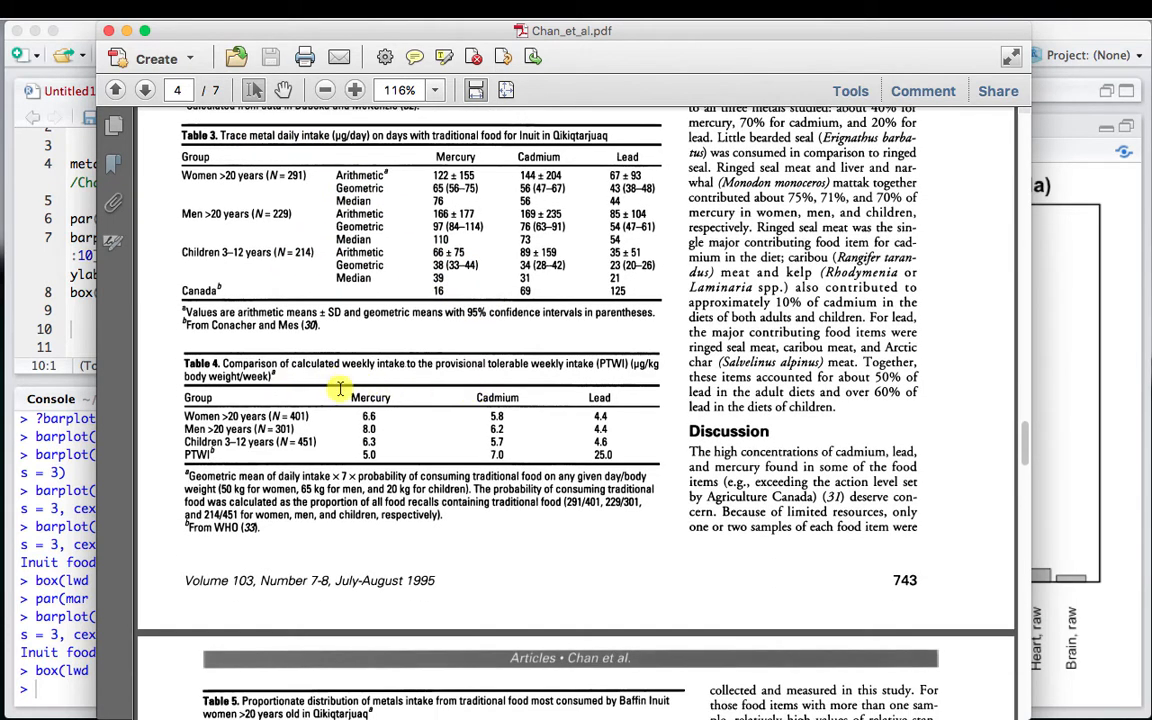
scroll(396, 408, "down", 1)
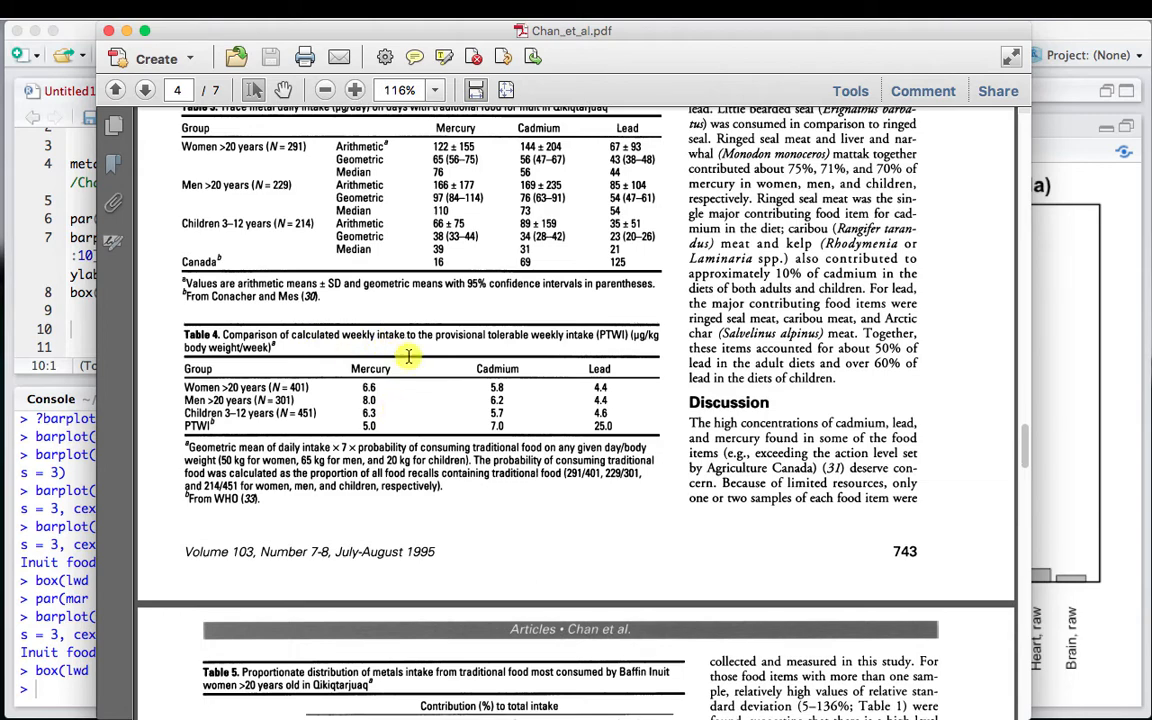
scroll(476, 398, "down", 10)
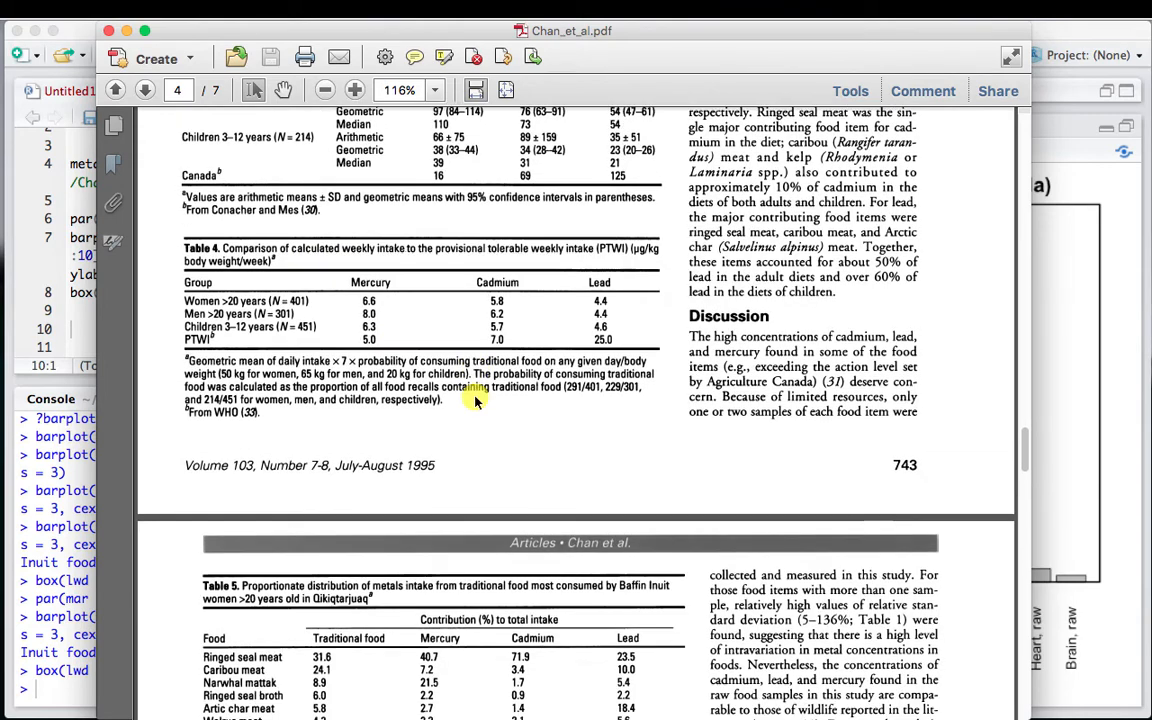
scroll(476, 397, "down", 5)
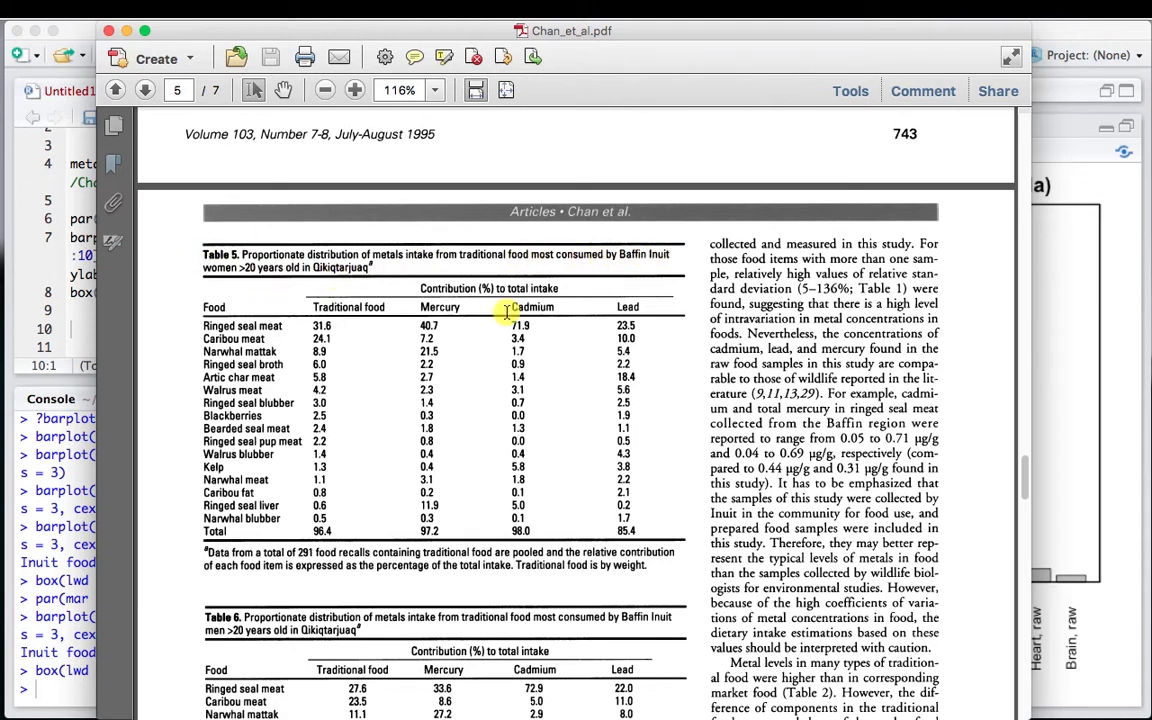
scroll(512, 460, "down", 5)
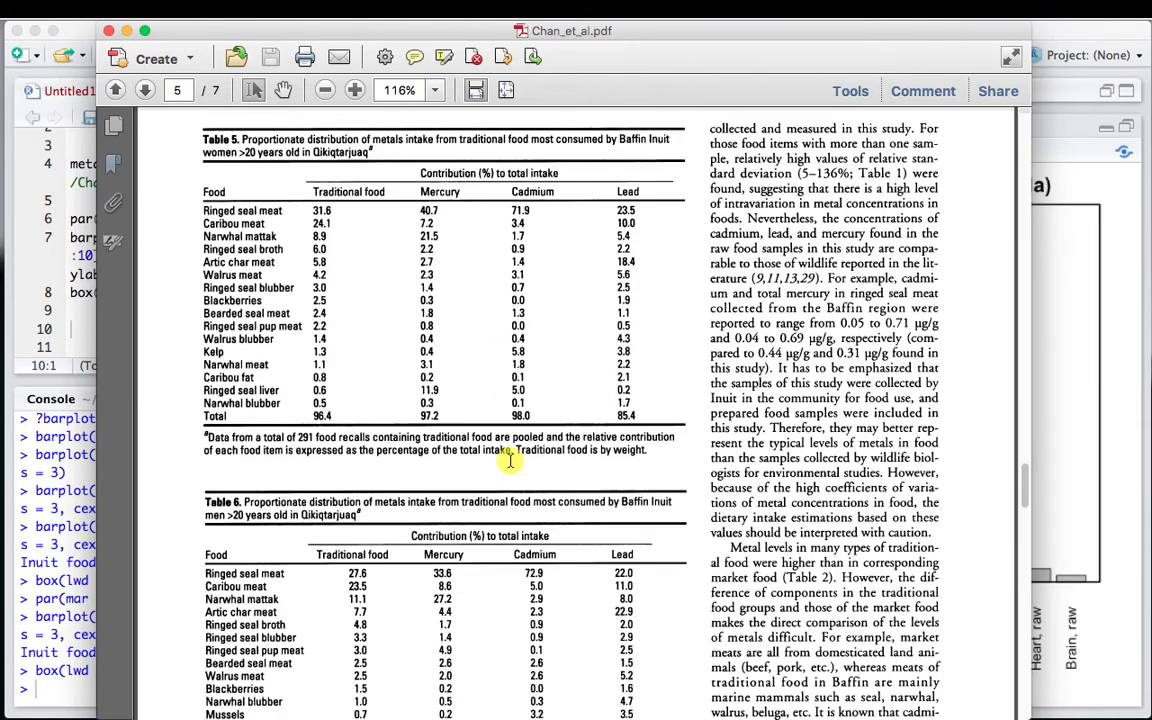
scroll(510, 460, "down", 3)
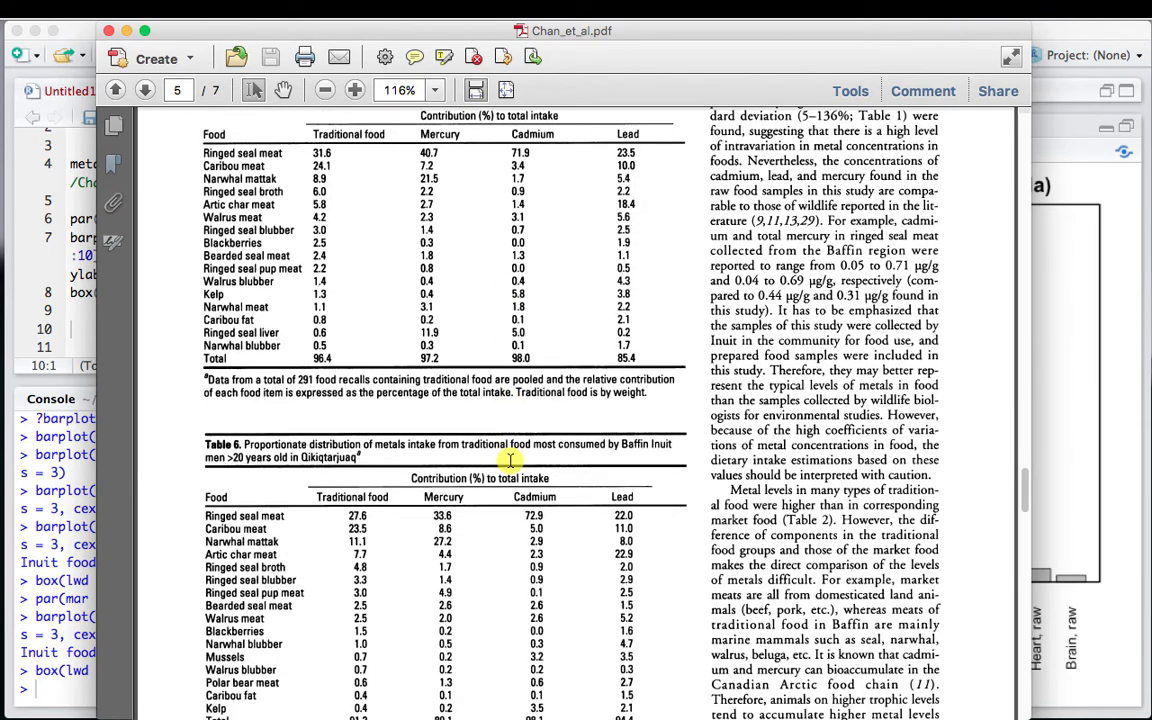
scroll(510, 460, "down", 15)
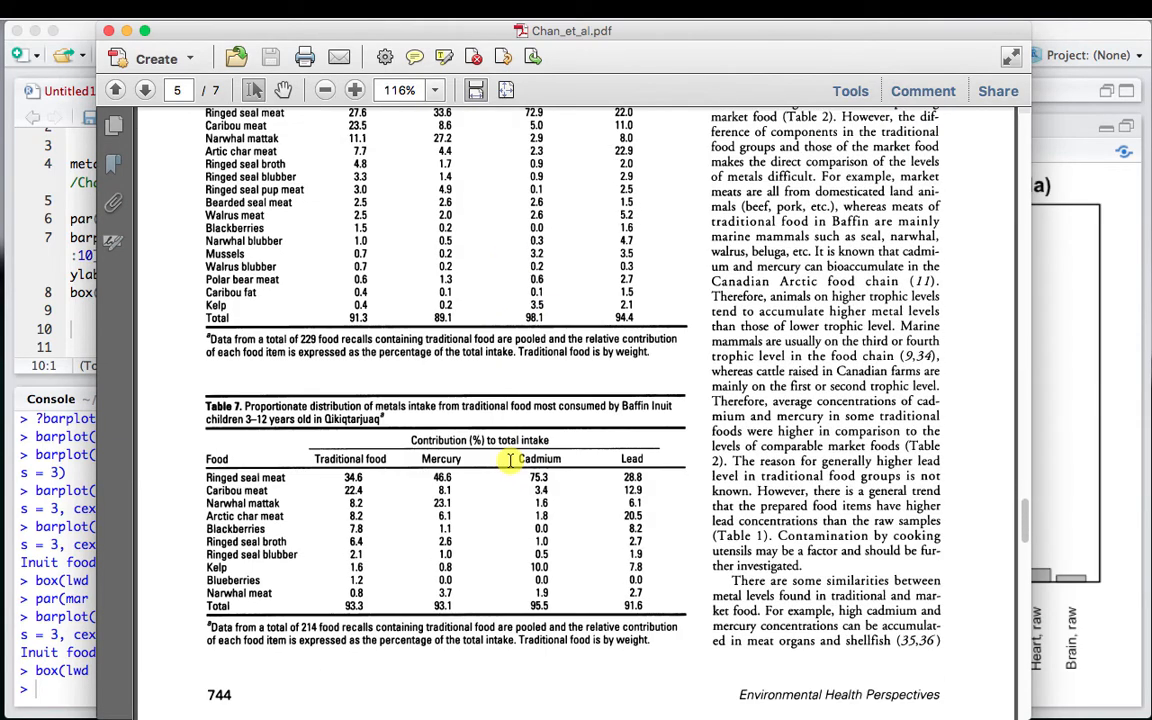
scroll(510, 460, "up", 18)
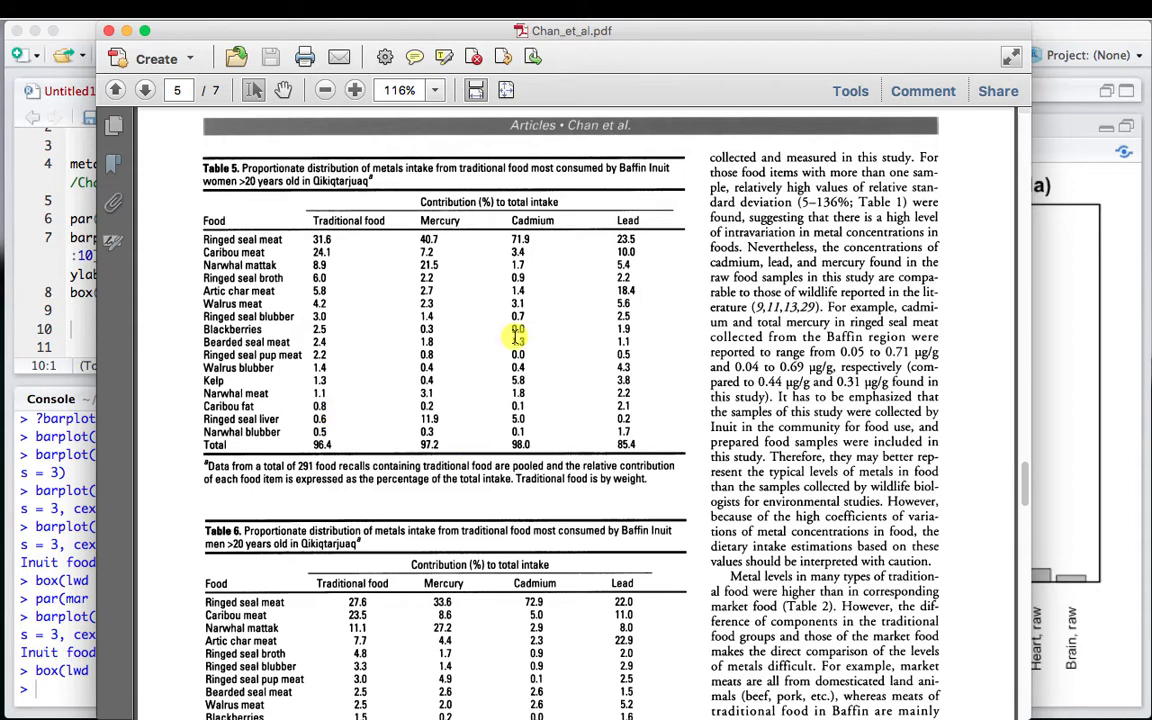
- Switch back to RStudio and write w_diet <- read.csv() on line 10 with empty parentheses
key("super+Tab")
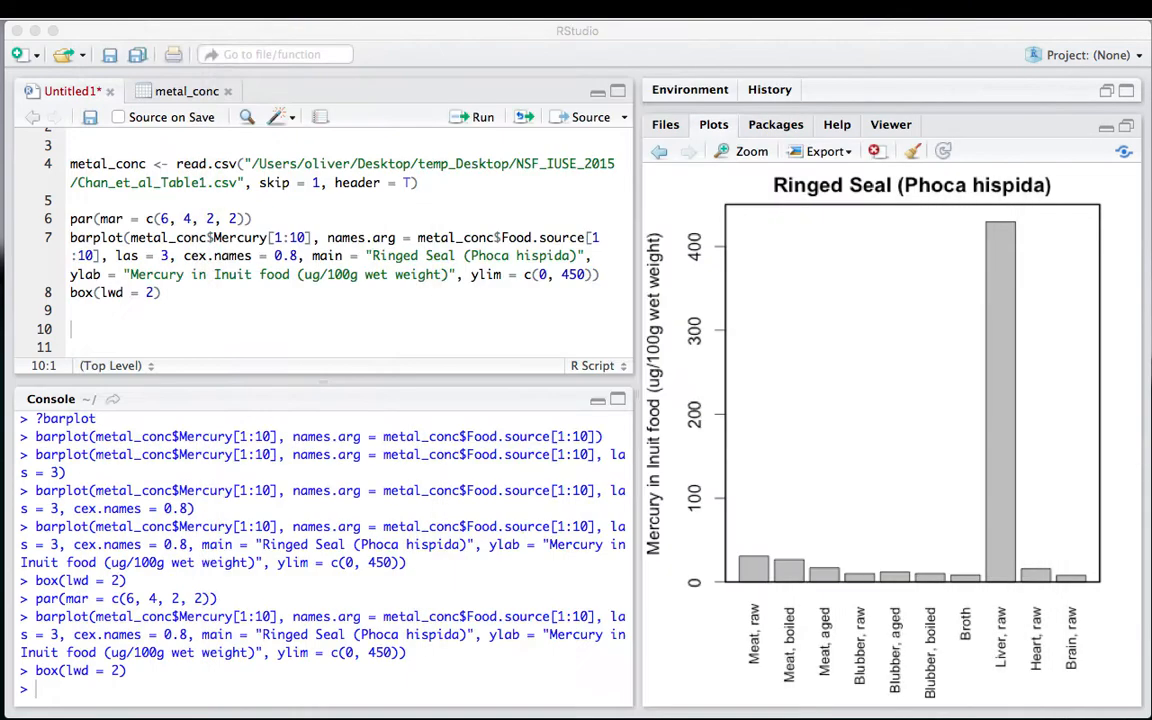
left_click(72, 326)
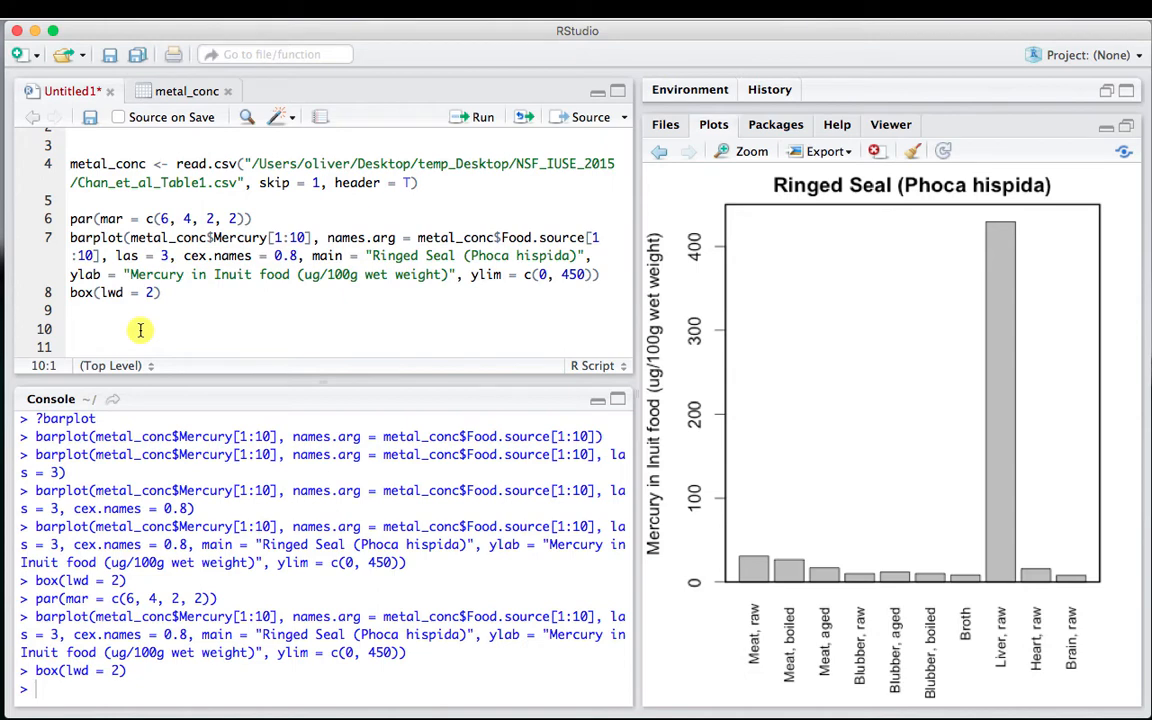
type("w_di")
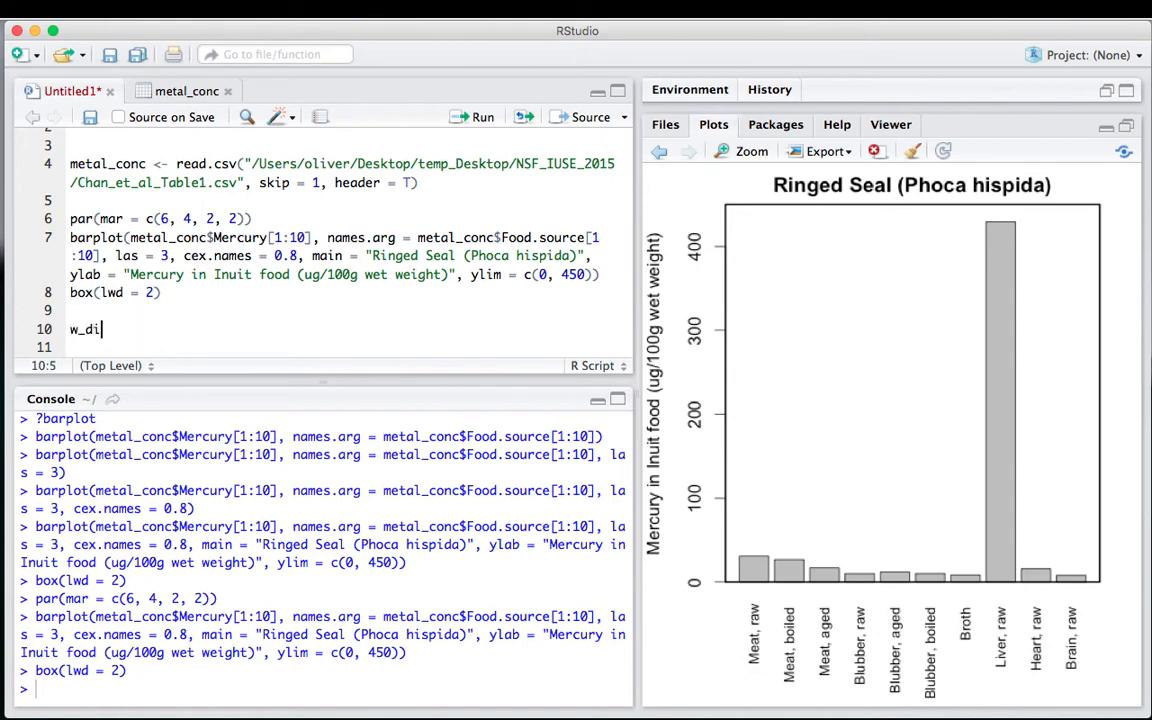
type("et <- read.")
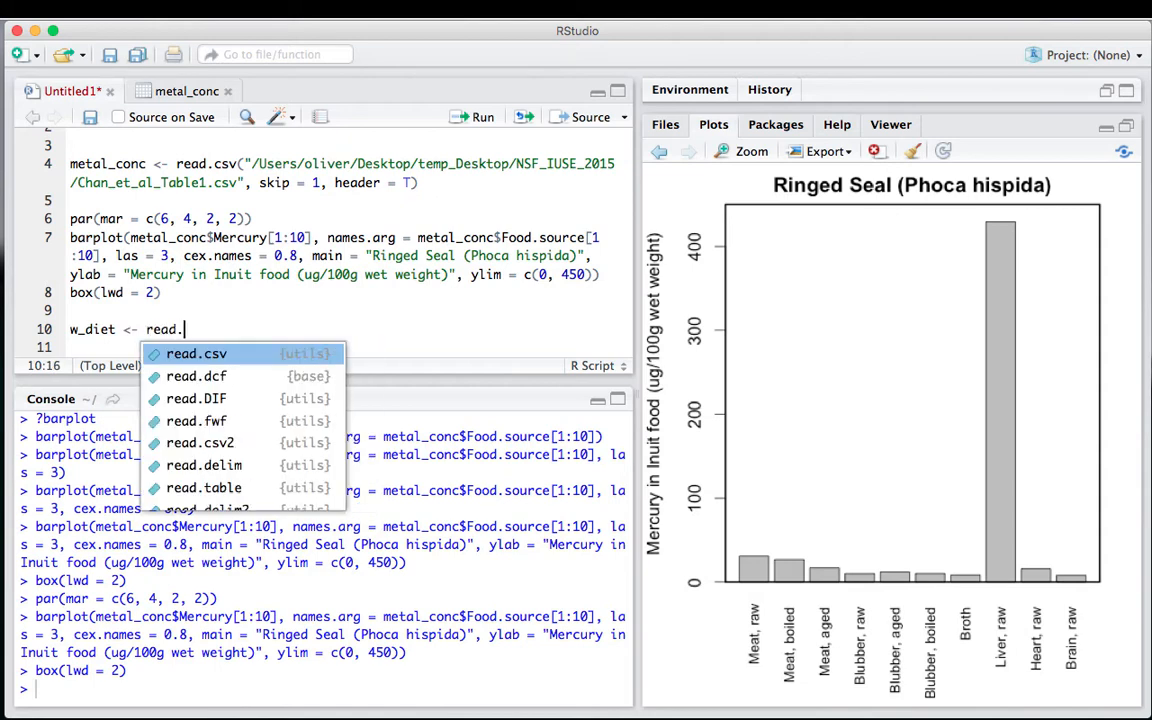
type("csv(")
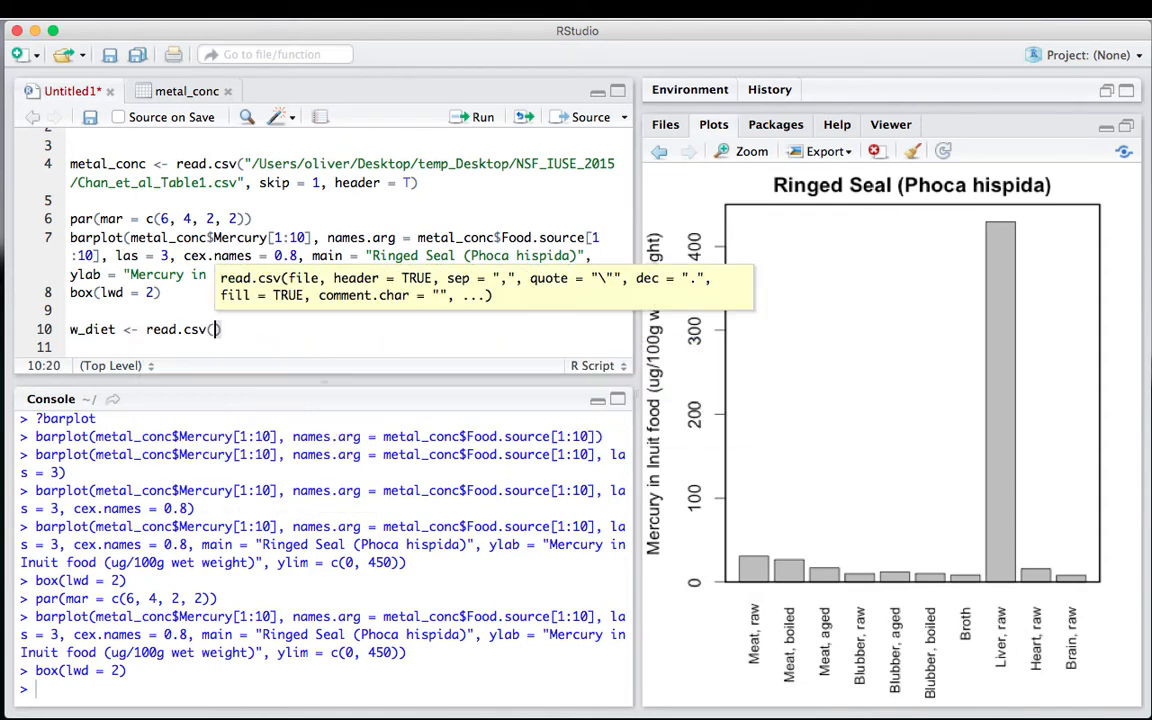
- Copy the quoted CSV path from the metal_conc line into the w_diet read.csv call and change its file to Chan_et_al_Table5.csv
left_click(244, 163)
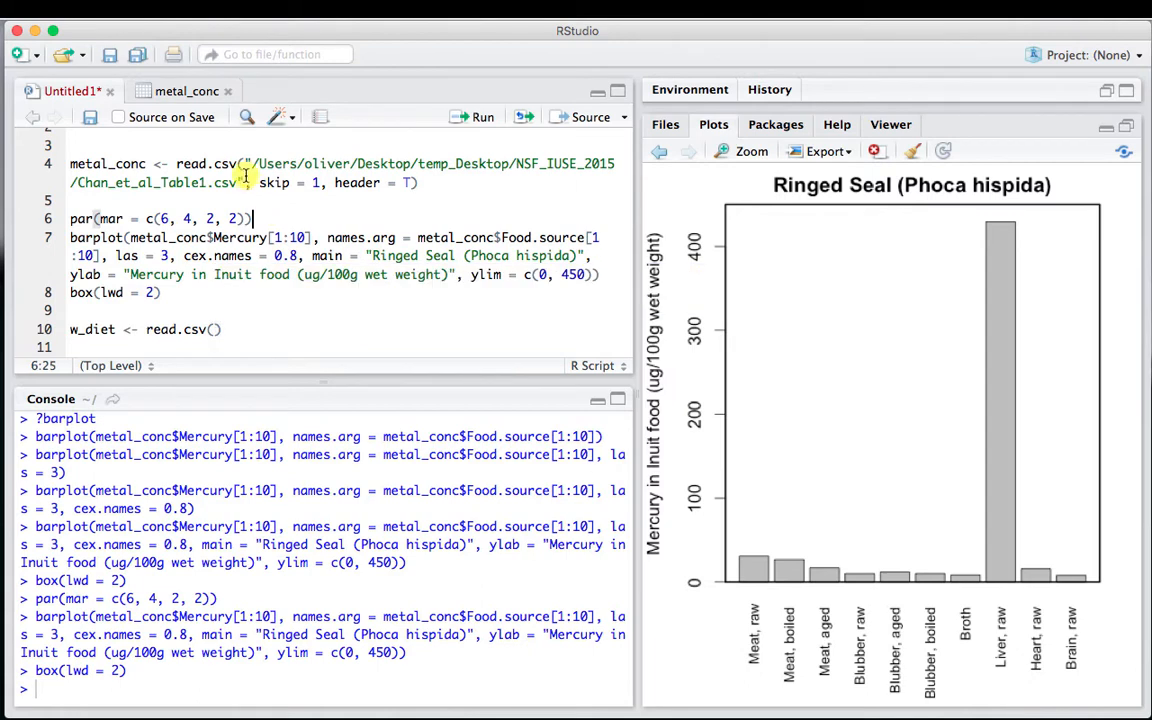
left_click_drag(244, 163, 243, 182)
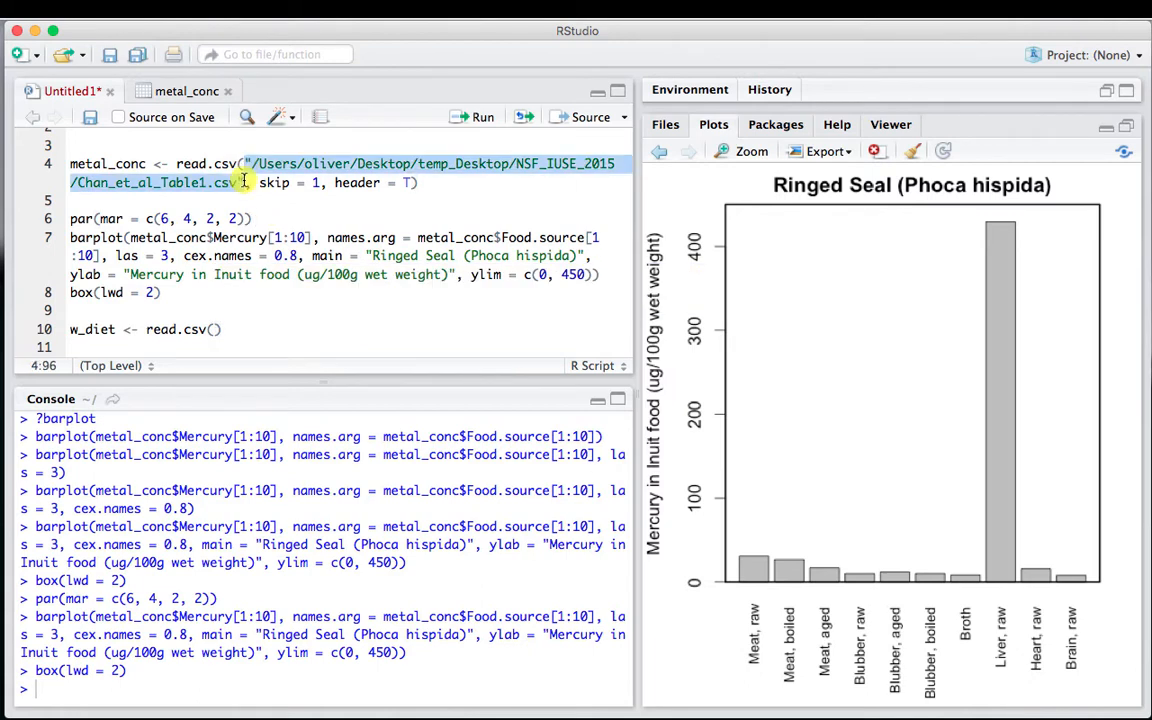
key("super+c")
left_click(214, 329)
key("super+v")
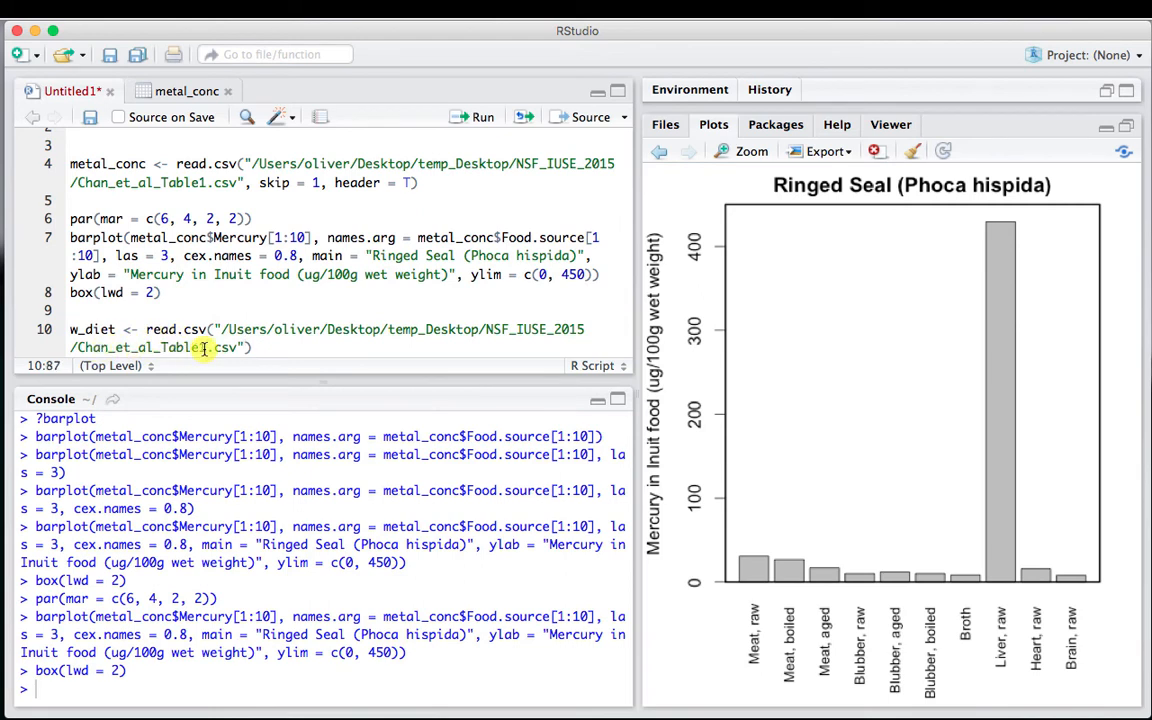
key("BackSpace")
type("5")
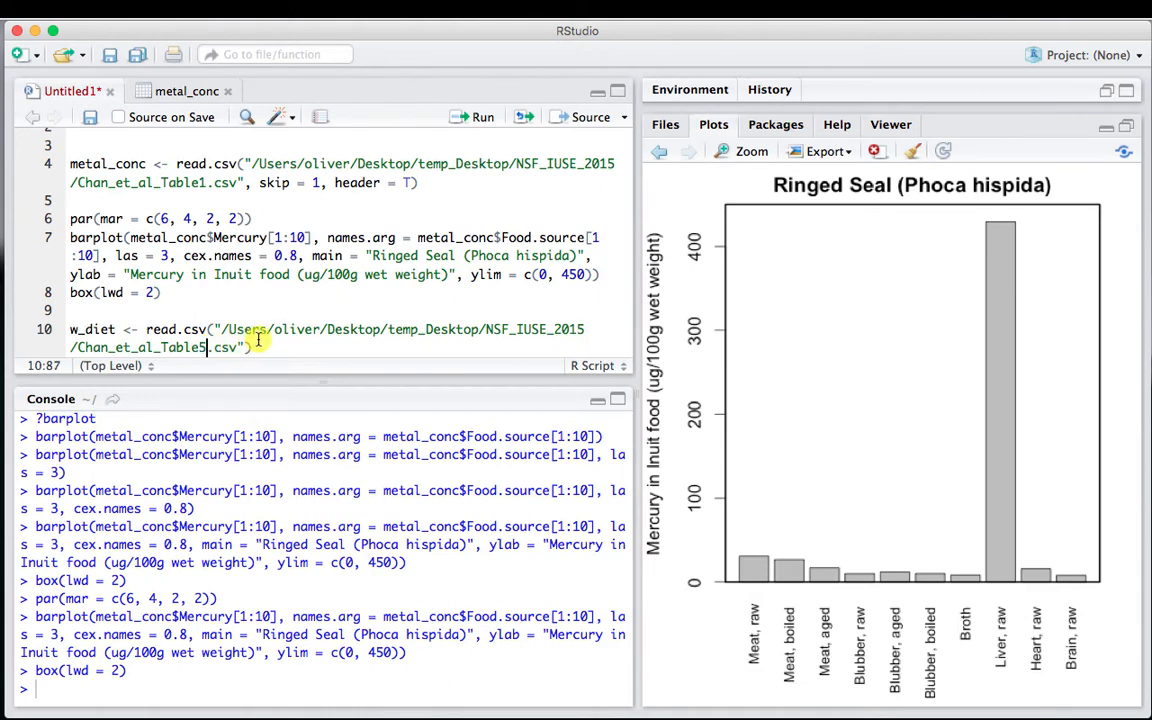
- Add the arguments skip = 1, header = T to the w_diet read.csv call and run that line
scroll(257, 330, "down", 2)
left_click(246, 311)
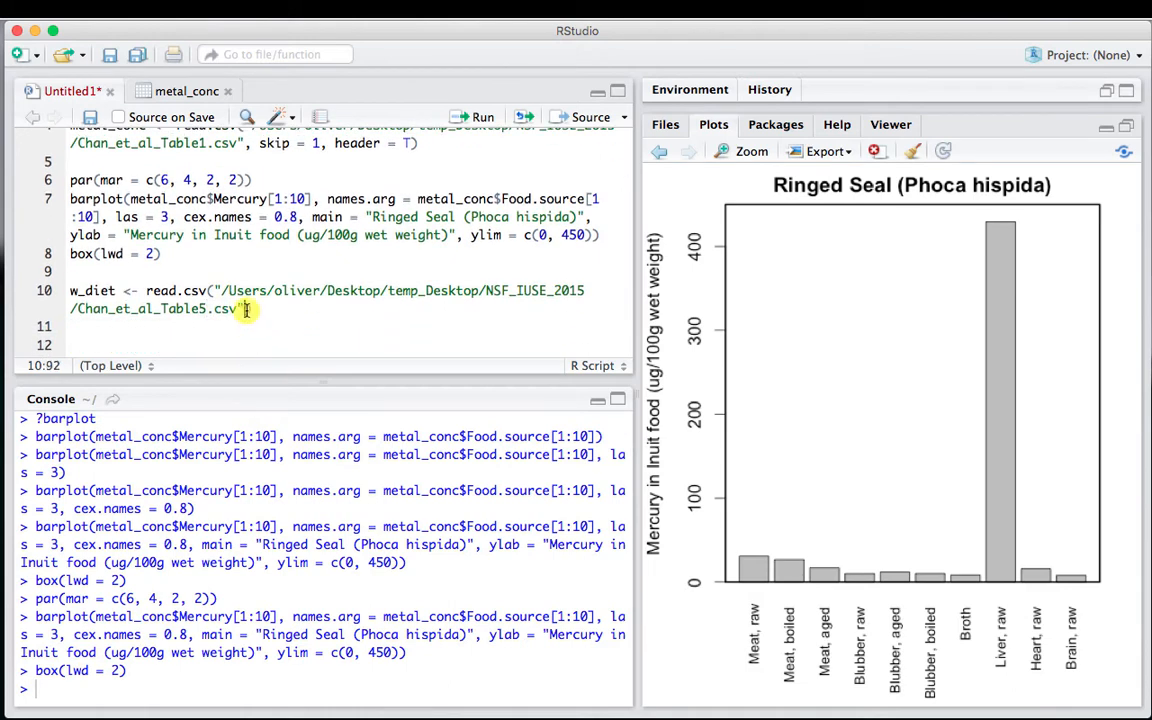
type(", skip")
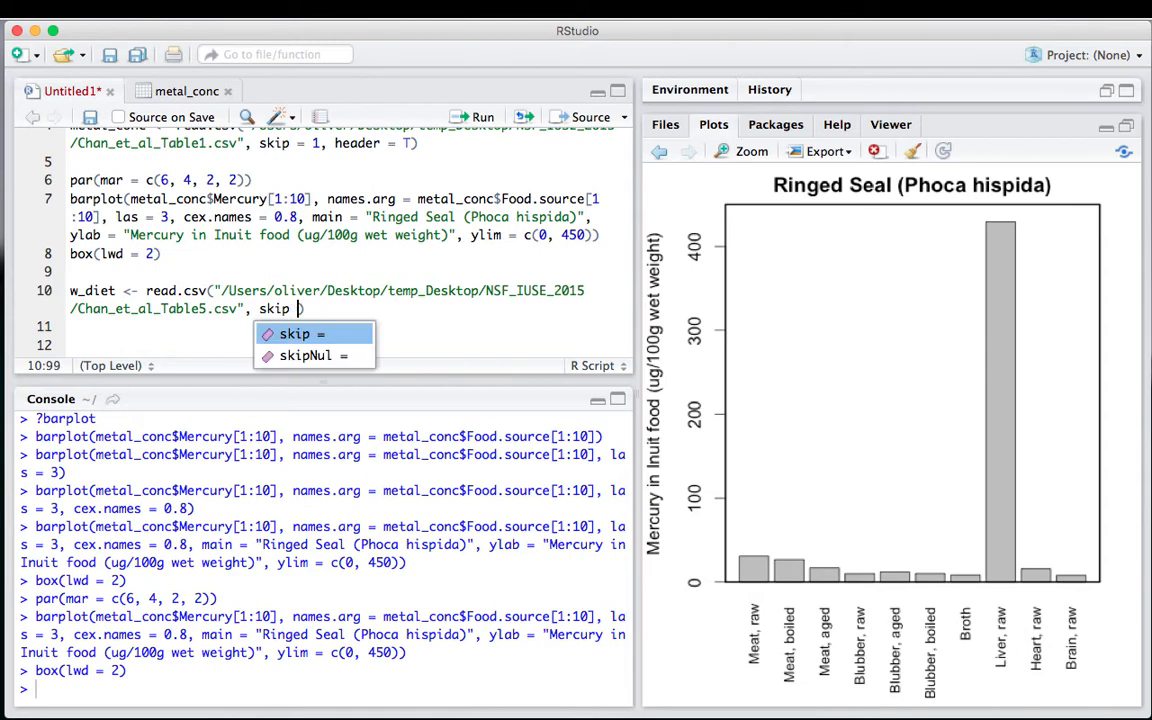
type(" = 1, header = T")
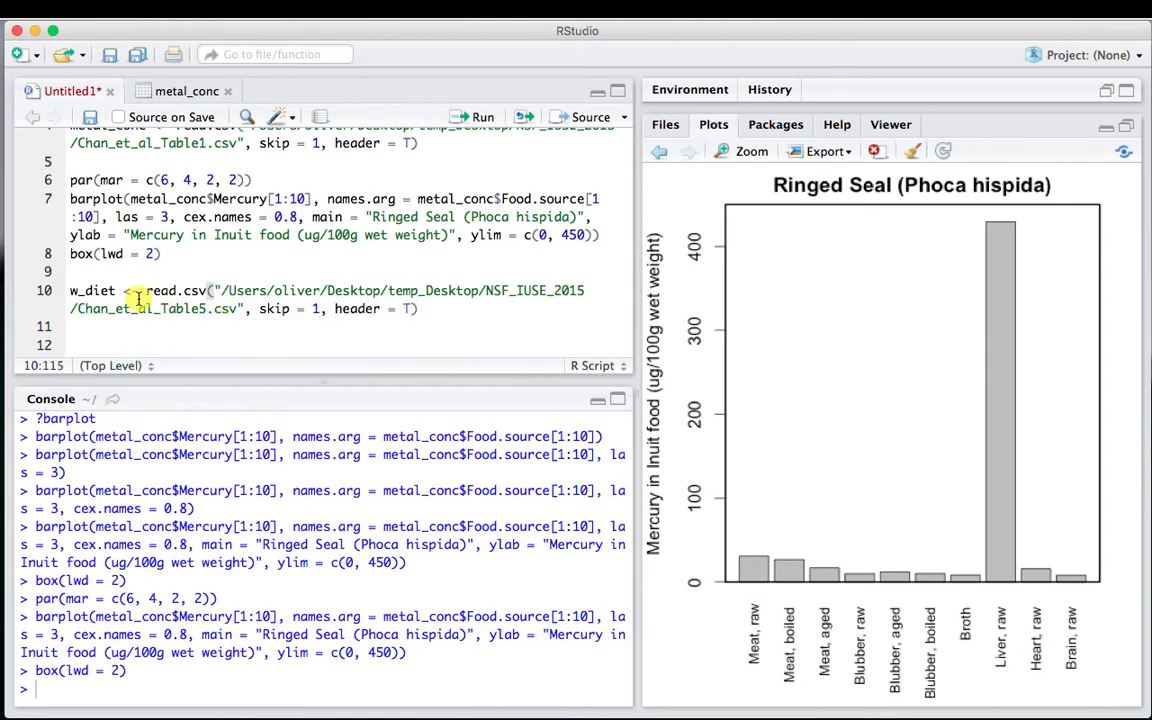
left_click(72, 290)
triple_click(72, 290)
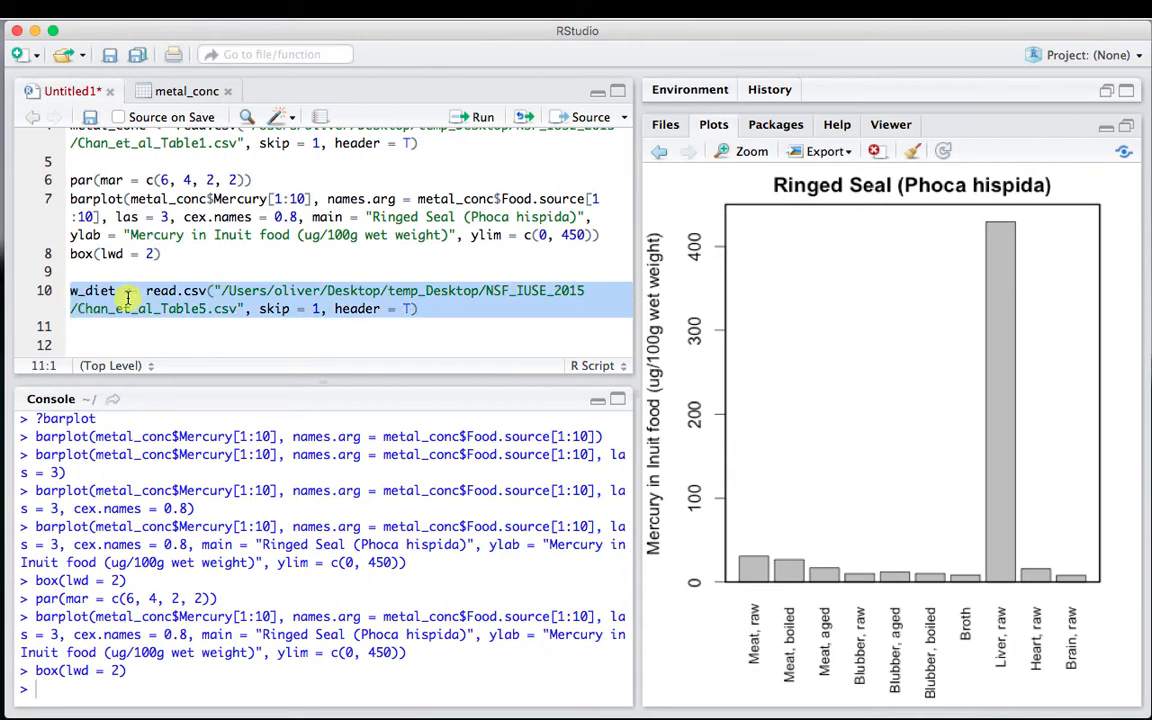
left_click(468, 120)
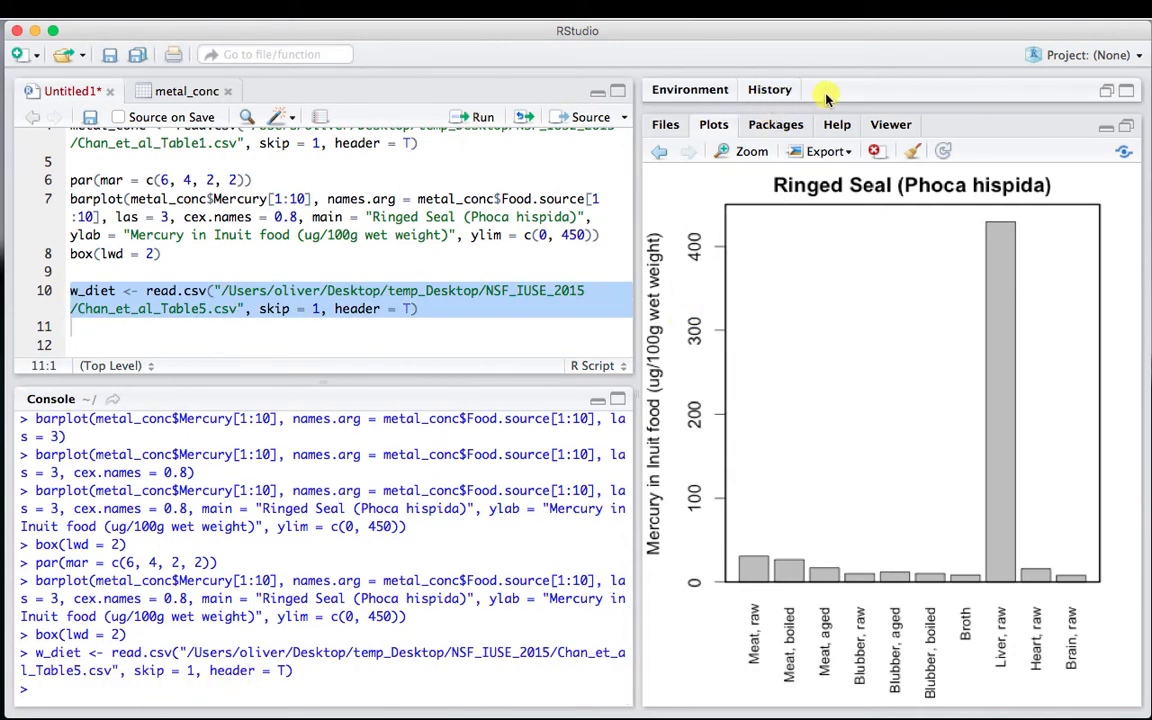
- Reveal the environment's data objects, open the w_diet table to examine it, and return to the Untitled1 script
left_click(1106, 92)
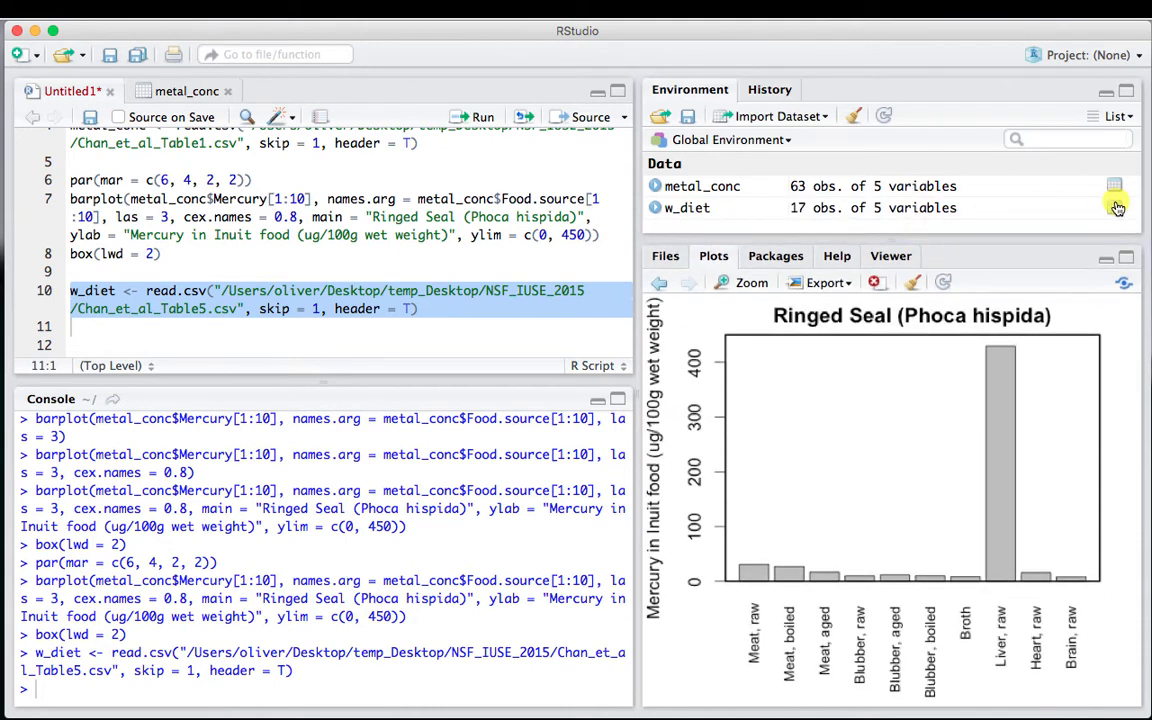
left_click(1115, 207)
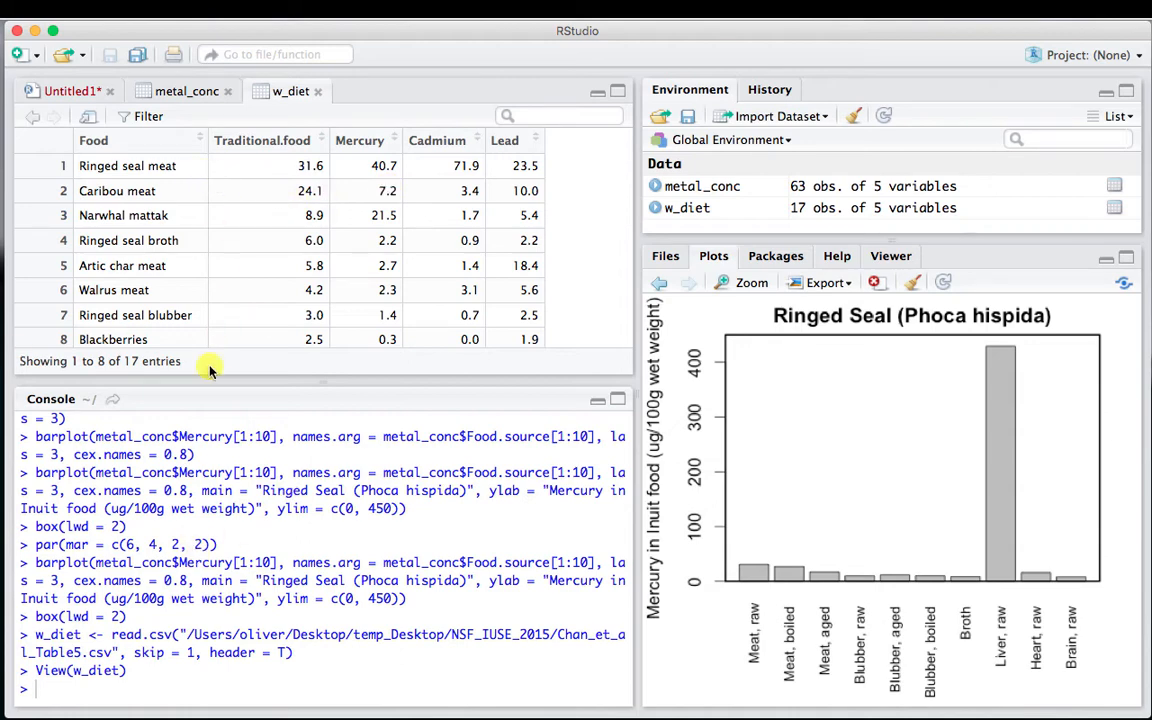
left_click(66, 91)
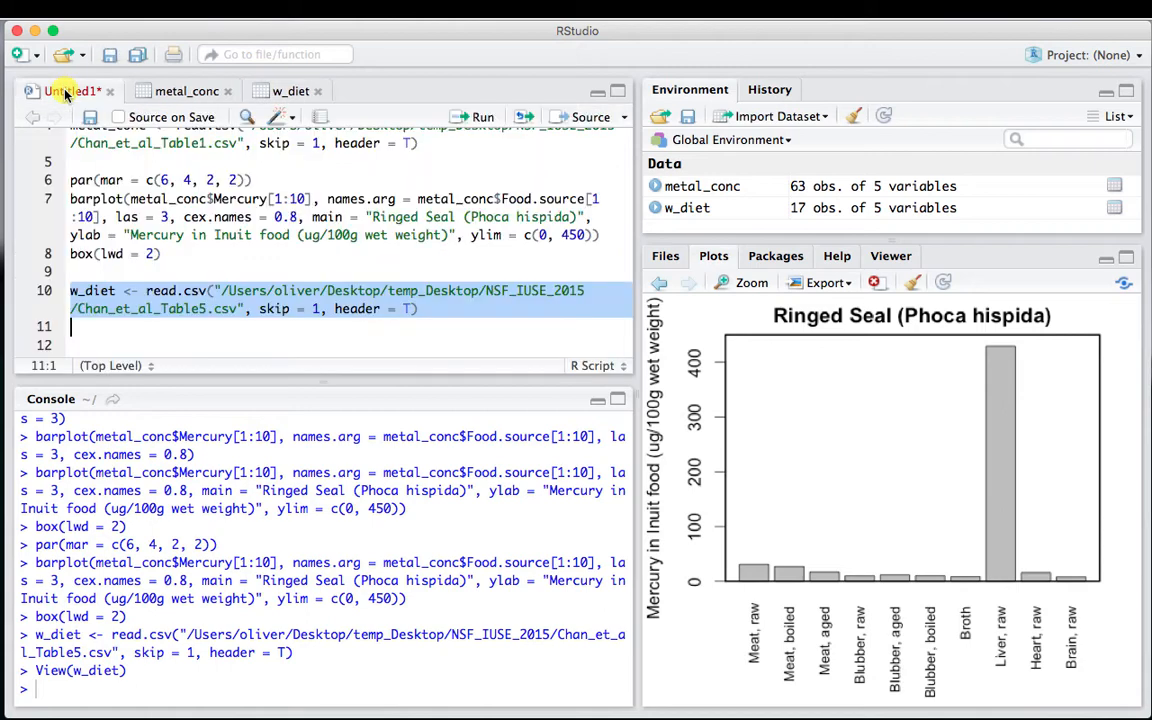
- Add blank lines below the w_diet import and write barplot(w_det$Mercury) on line 12
left_click(102, 329)
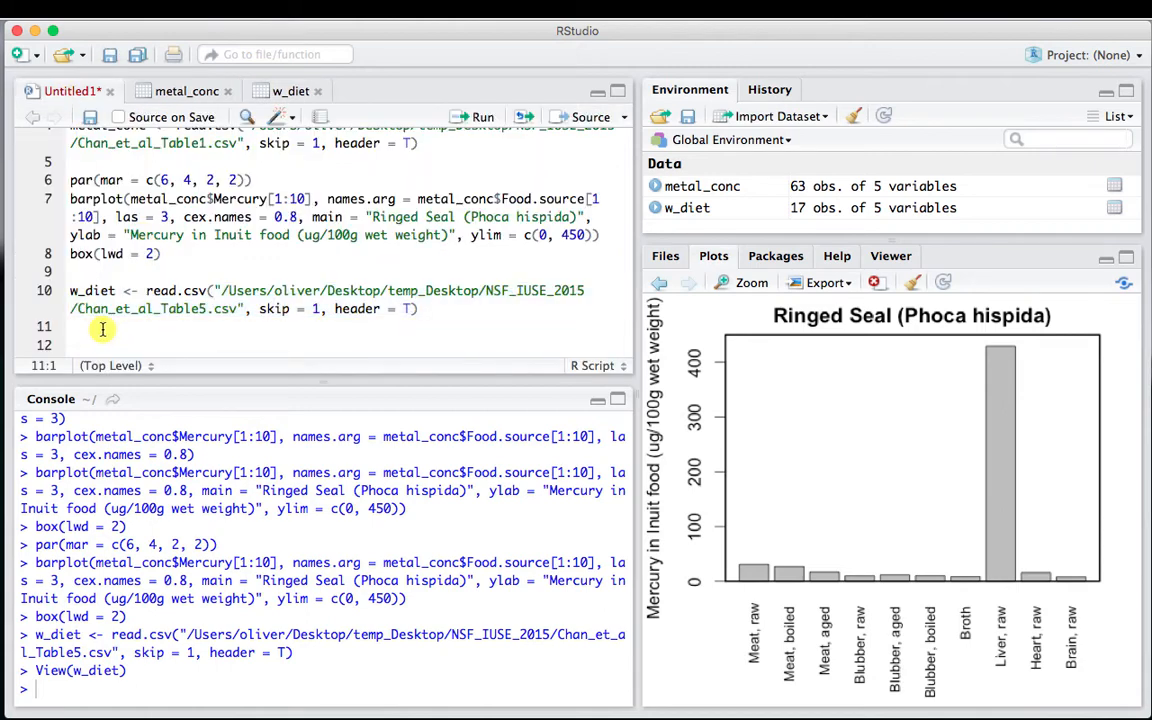
key("Return")
key("Return")
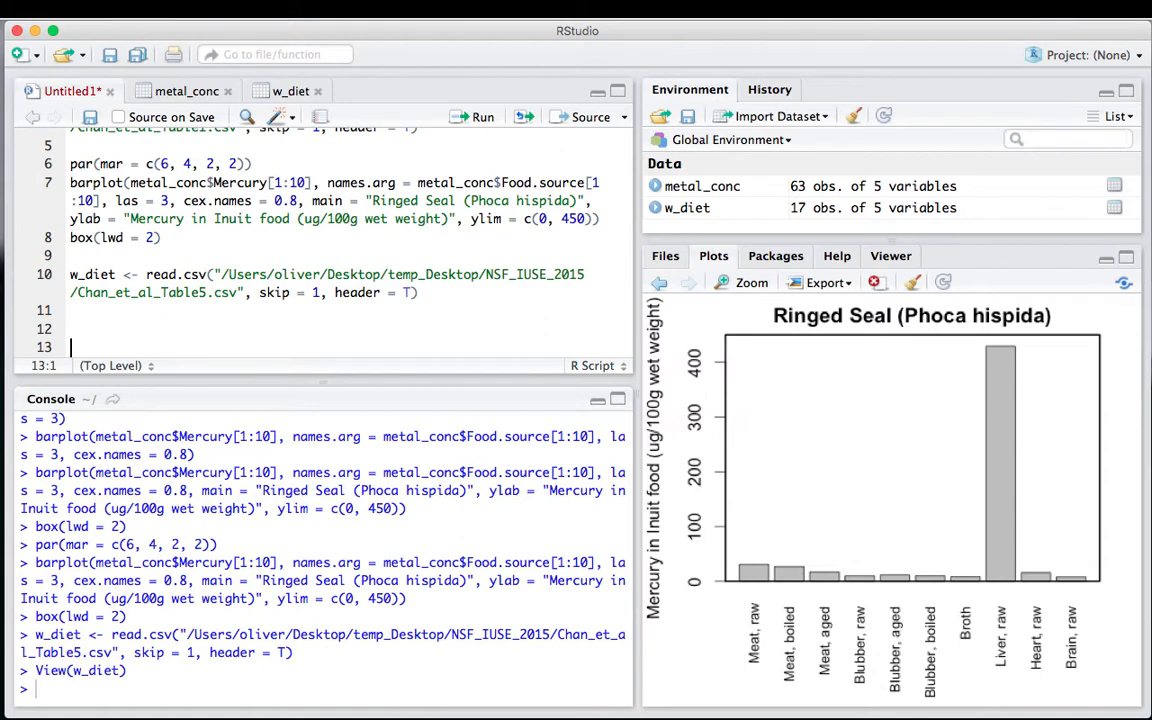
type("barplot(")
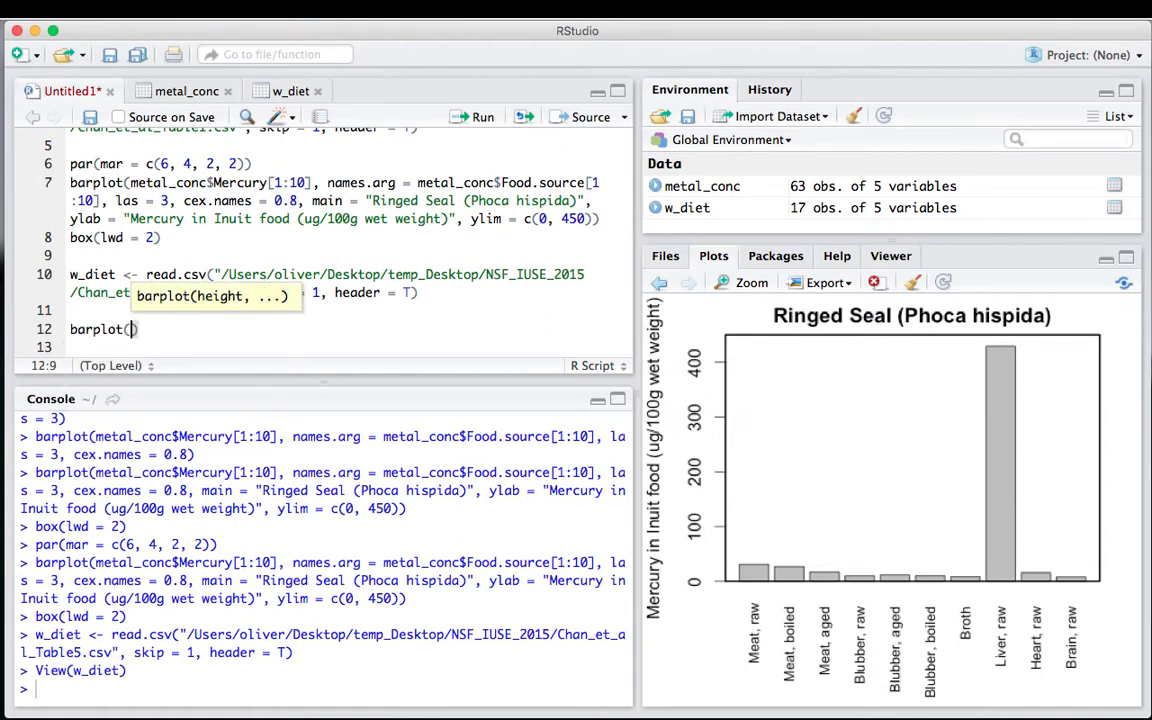
type("w_det$")
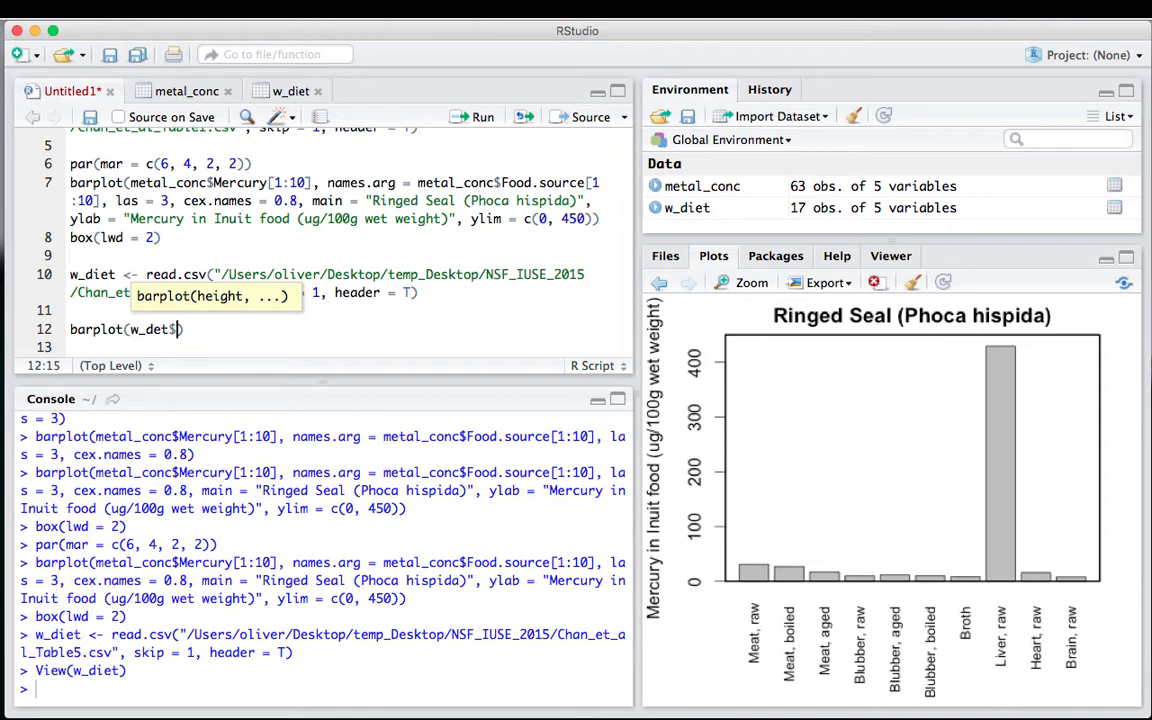
type("Mercury")
- Check the row numbers in the w_diet table and limit the Mercury values in the line 12 barplot call to [1:16]
left_click(277, 93)
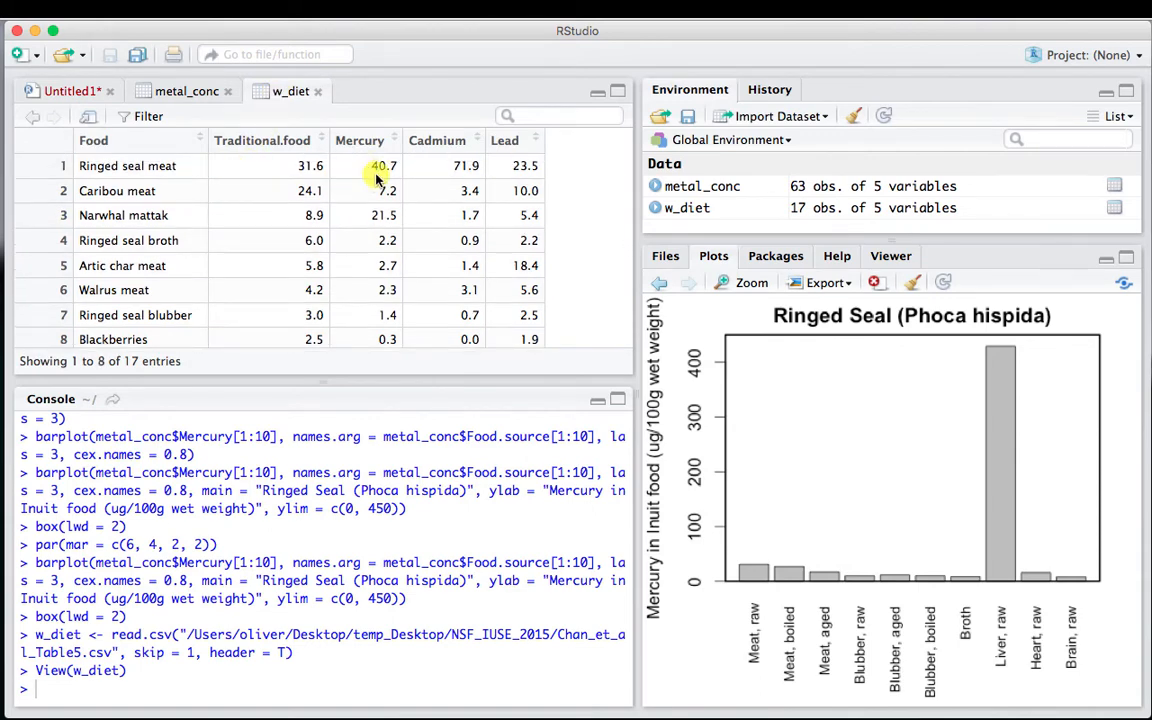
scroll(378, 177, "down", 5)
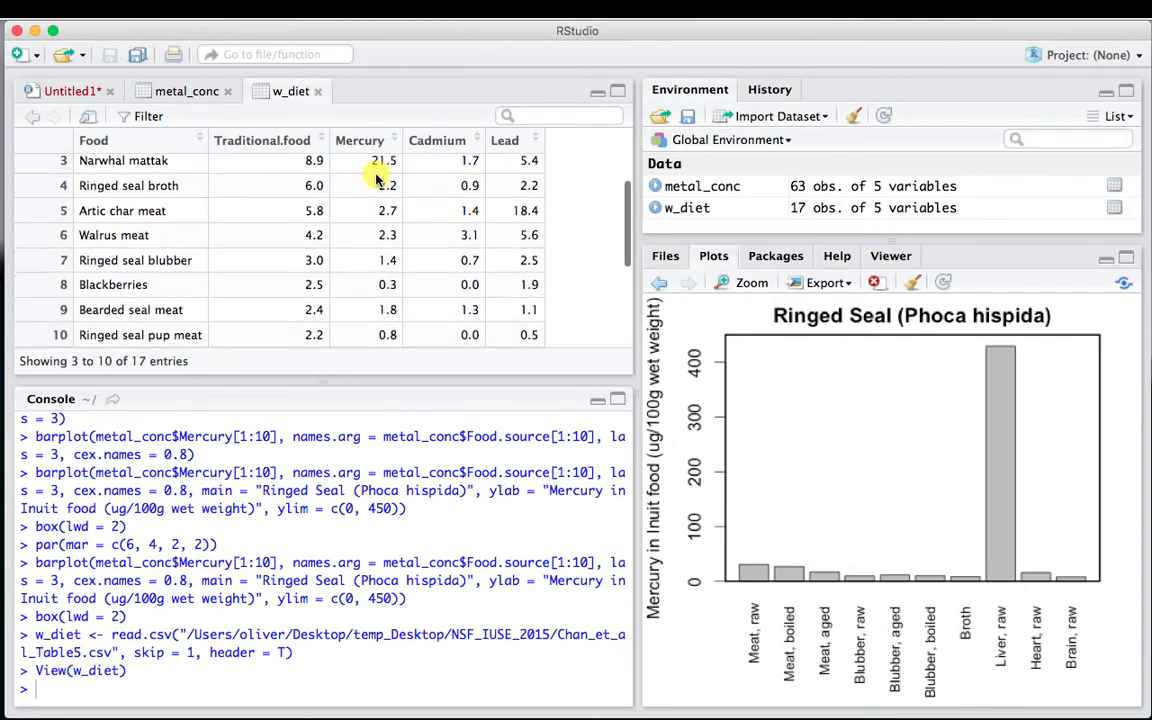
scroll(378, 177, "down", 3)
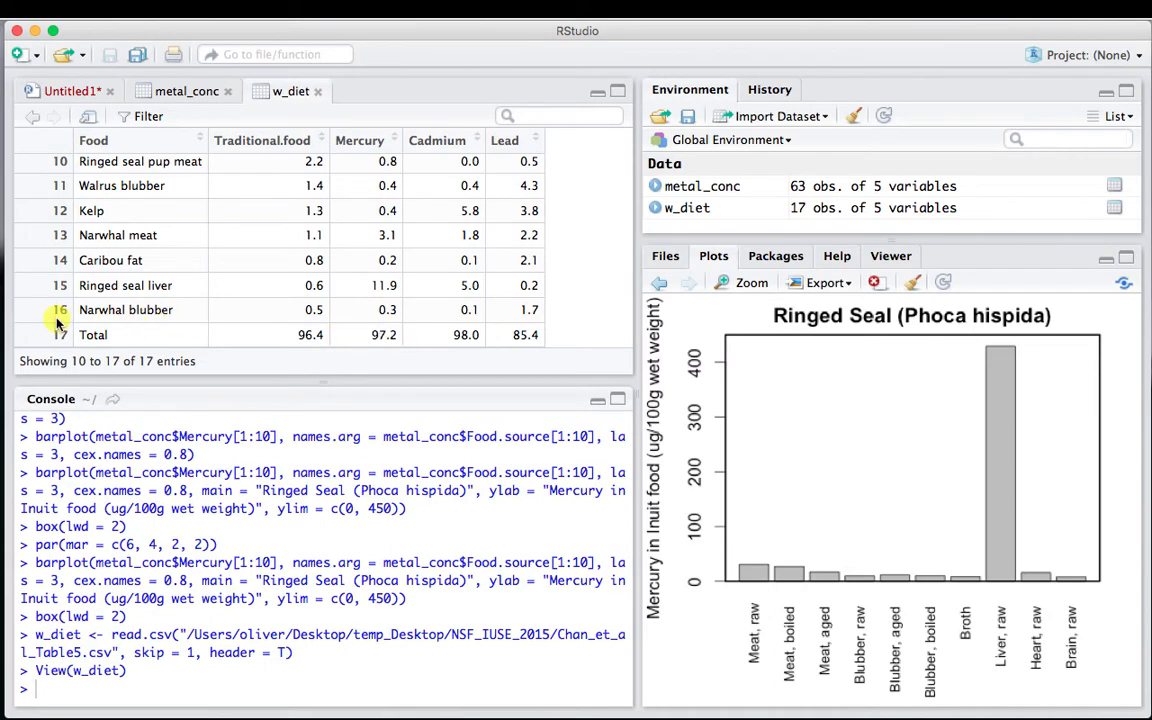
scroll(50, 312, "up", 5)
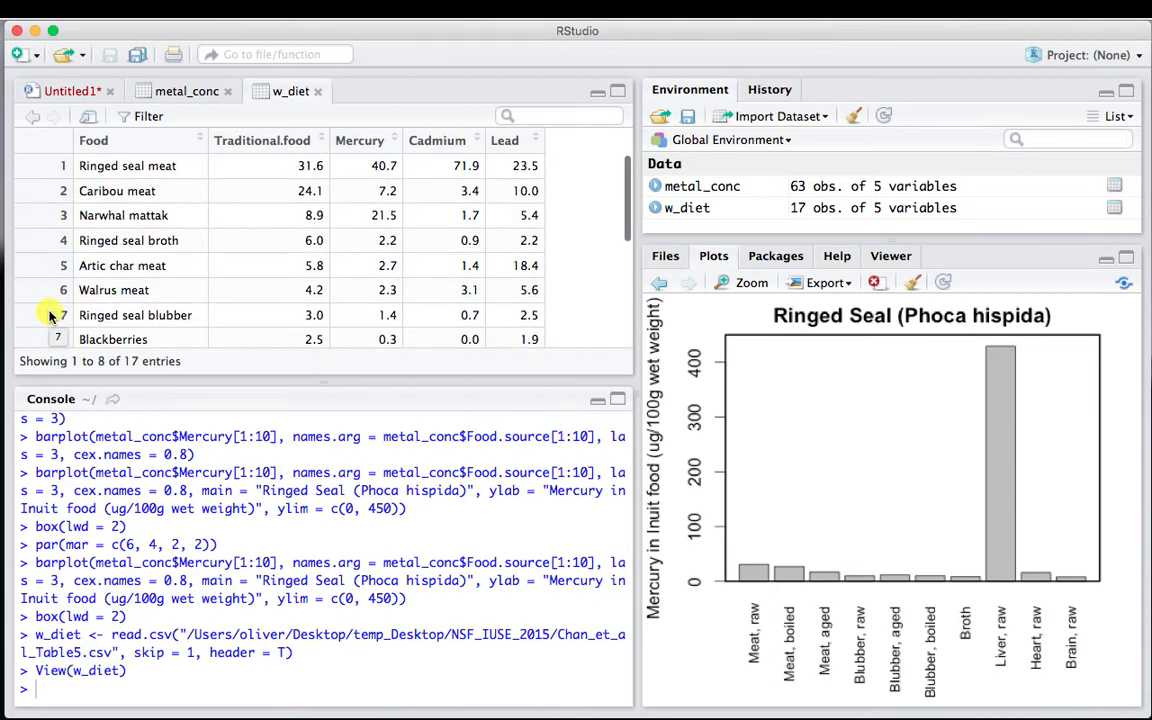
scroll(62, 237, "down", 5)
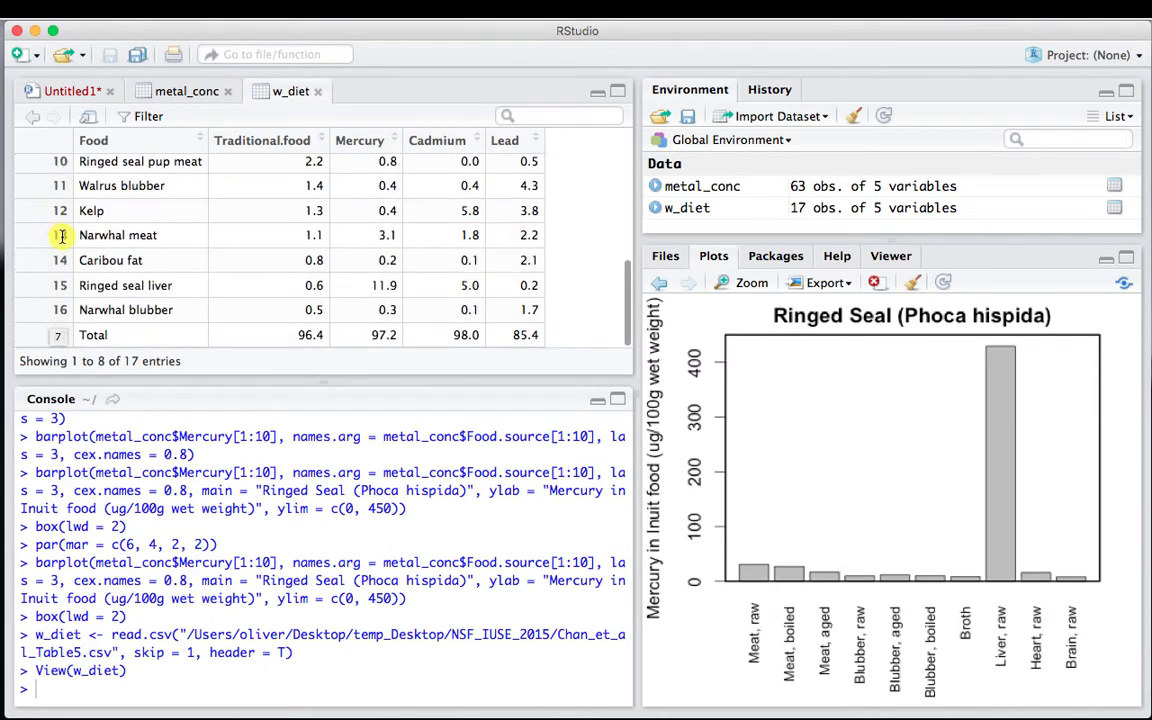
left_click(66, 91)
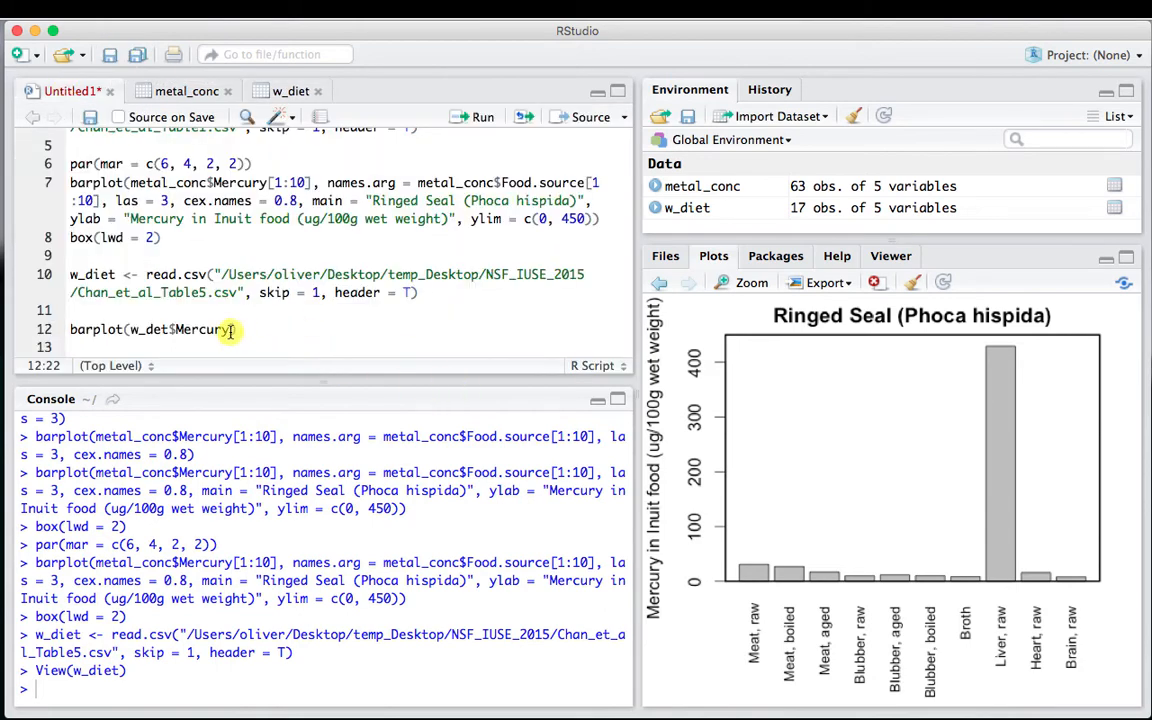
type("[1:16")
key("Right")
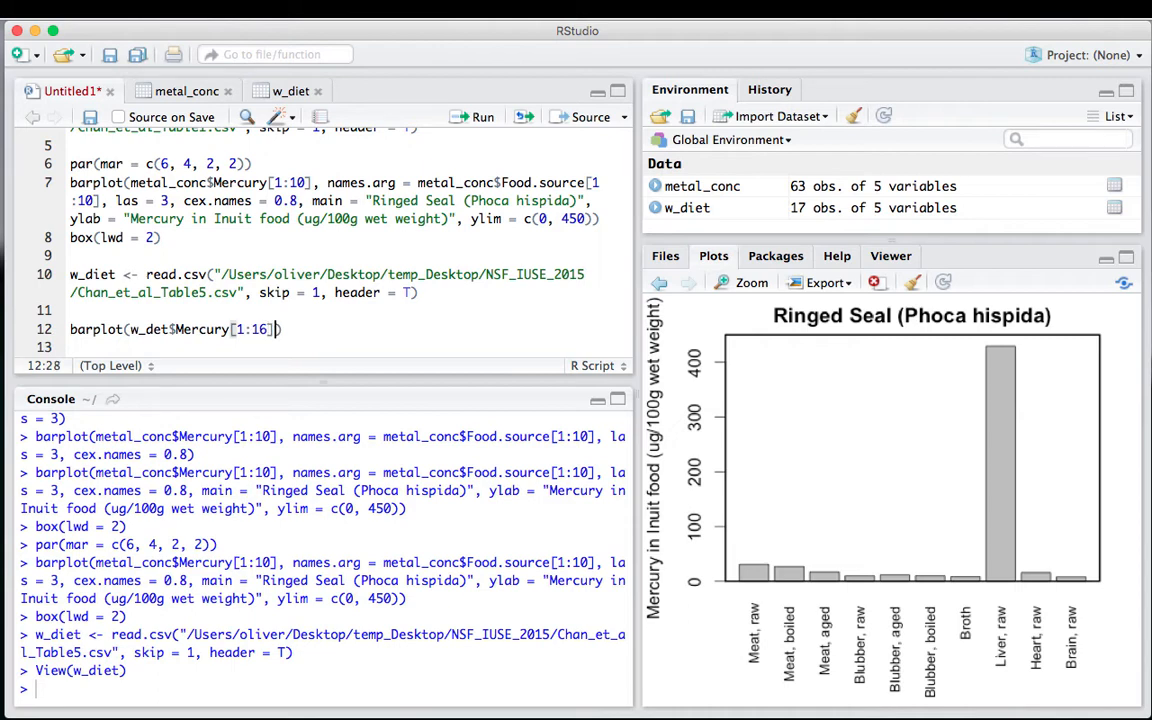
- Add names.arg = w_diet$Food[1:16] to the barplot call on line 12
type(", name")
type("s.arg")
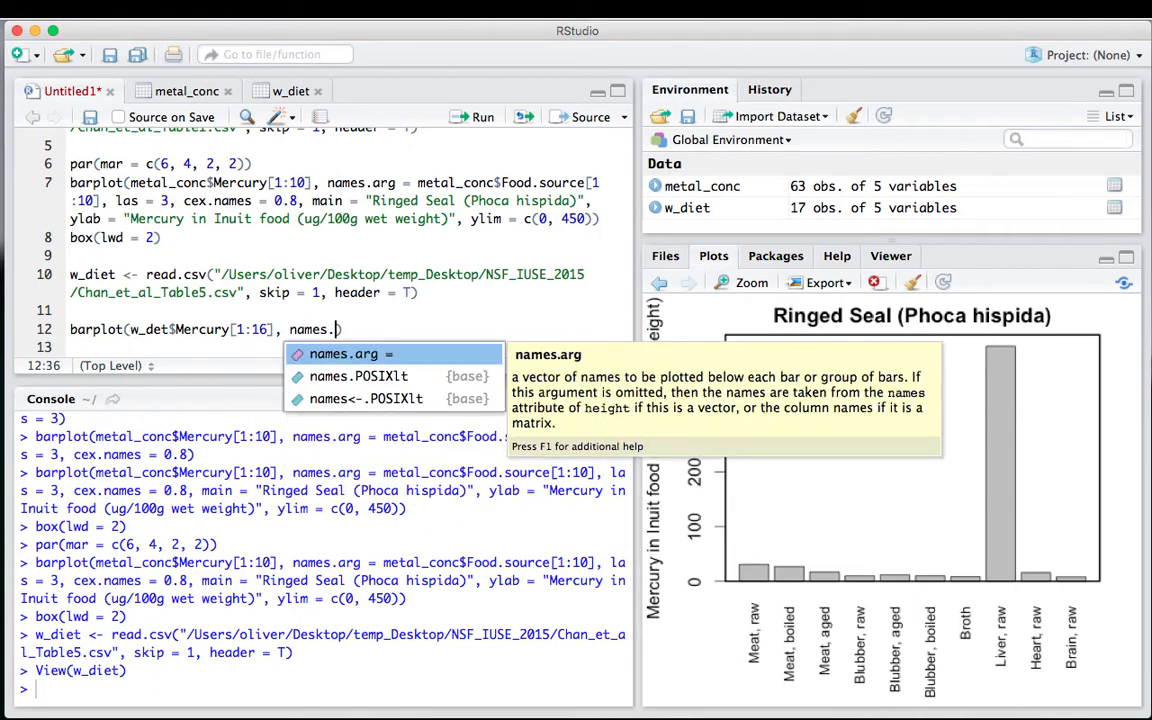
key("Return")
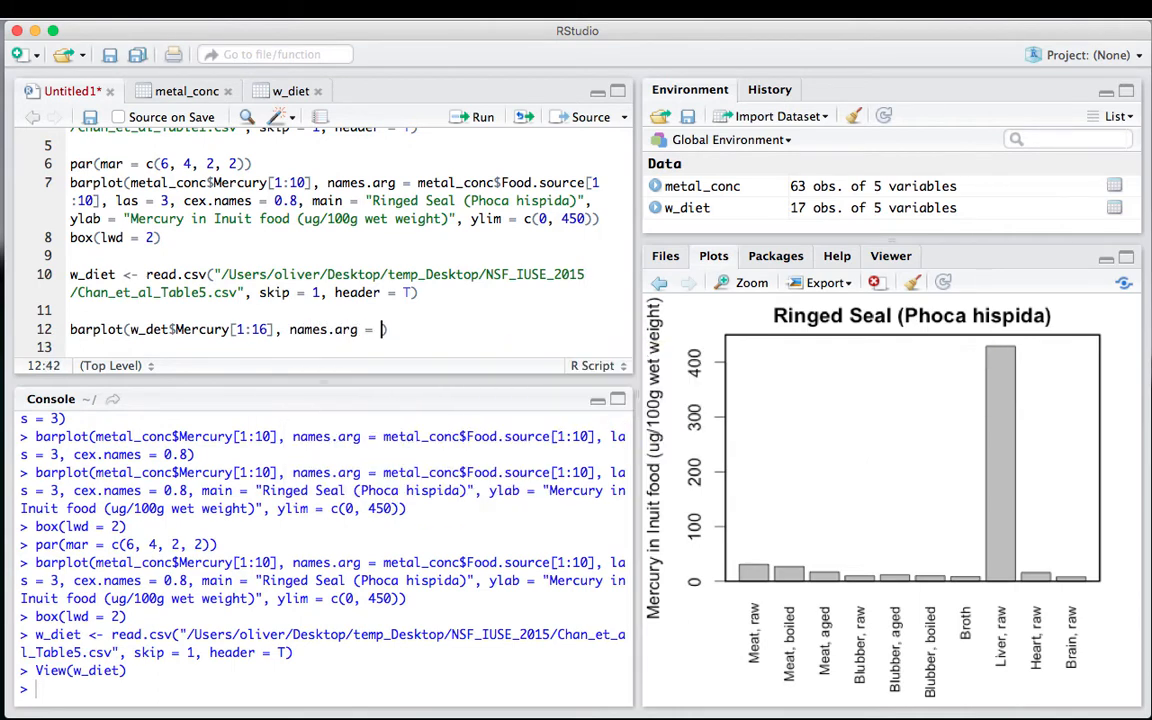
type("w_diet")
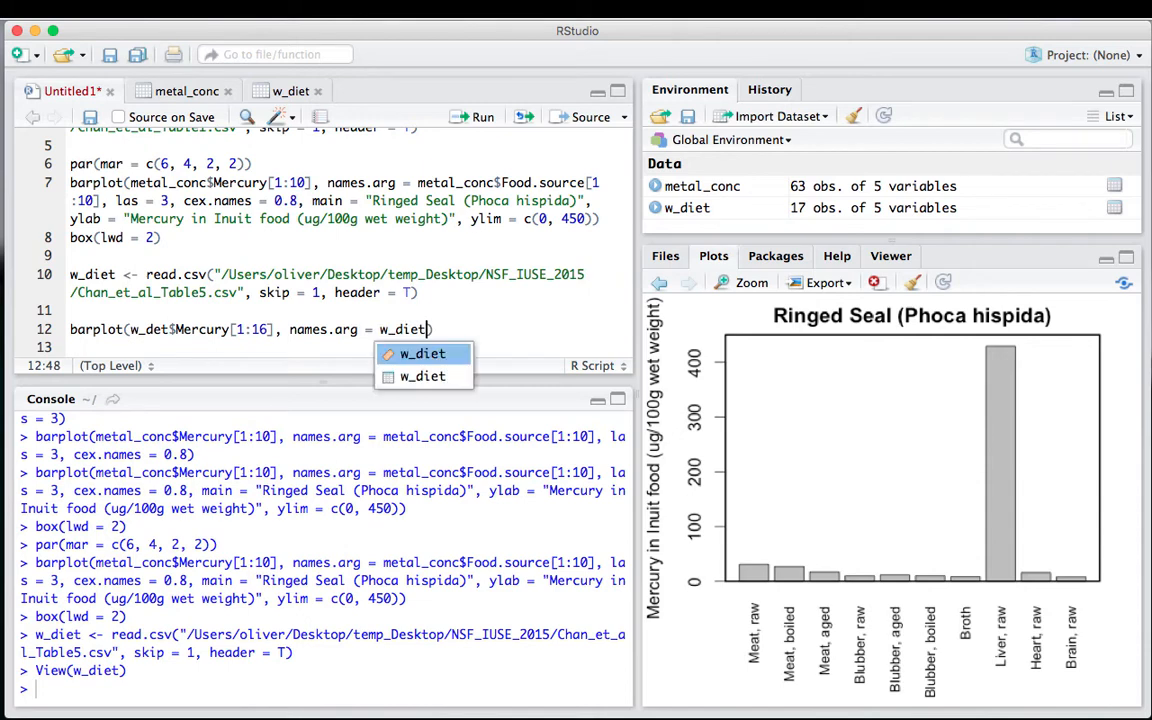
type("$Foo")
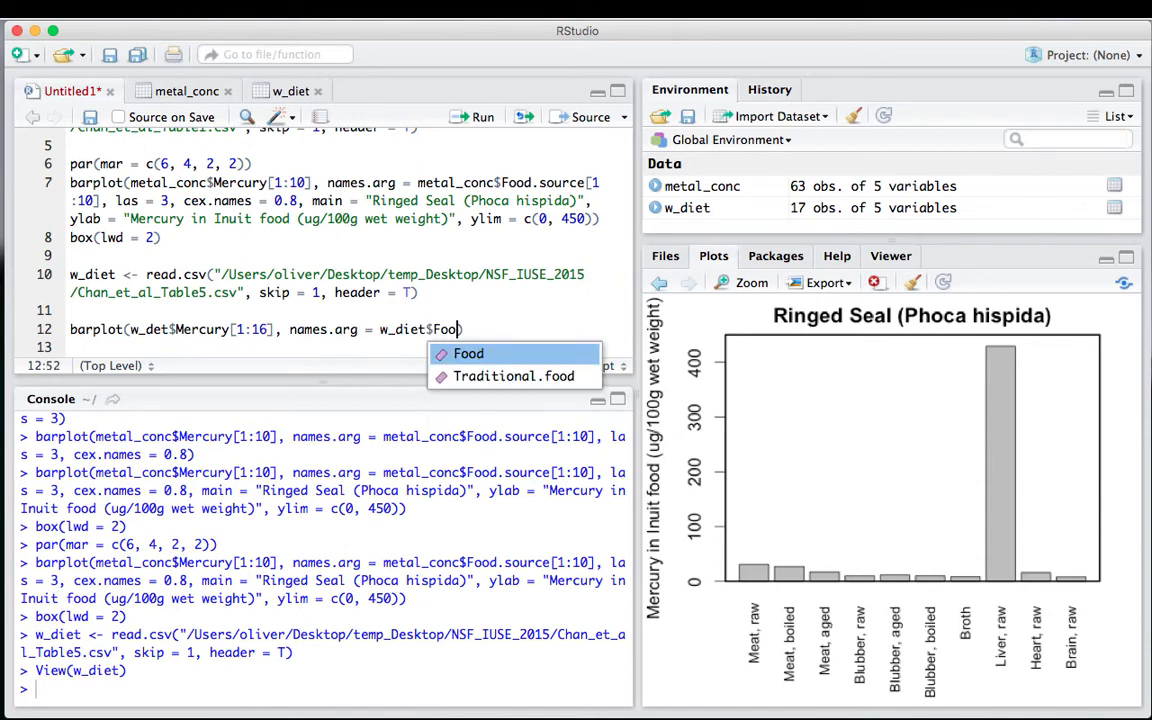
key("Return")
type("[1:16")
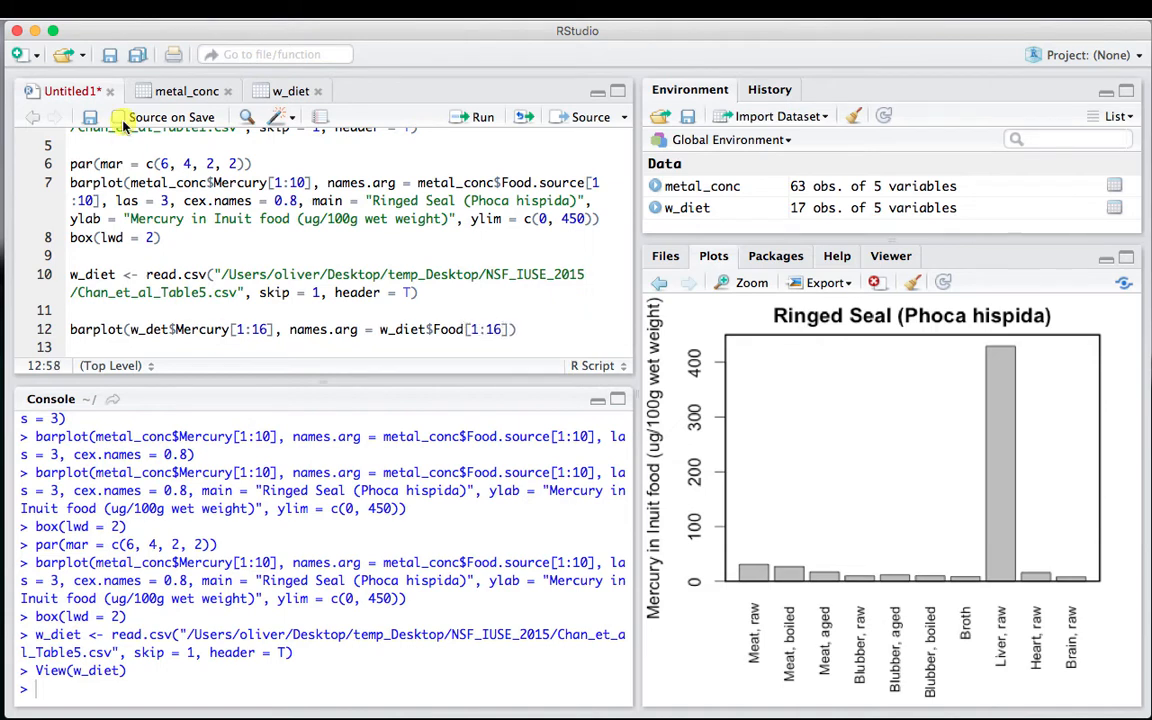
- Compare the food entries in the w_diet table with those in metal_conc and return to the Untitled1 script
left_click(268, 91)
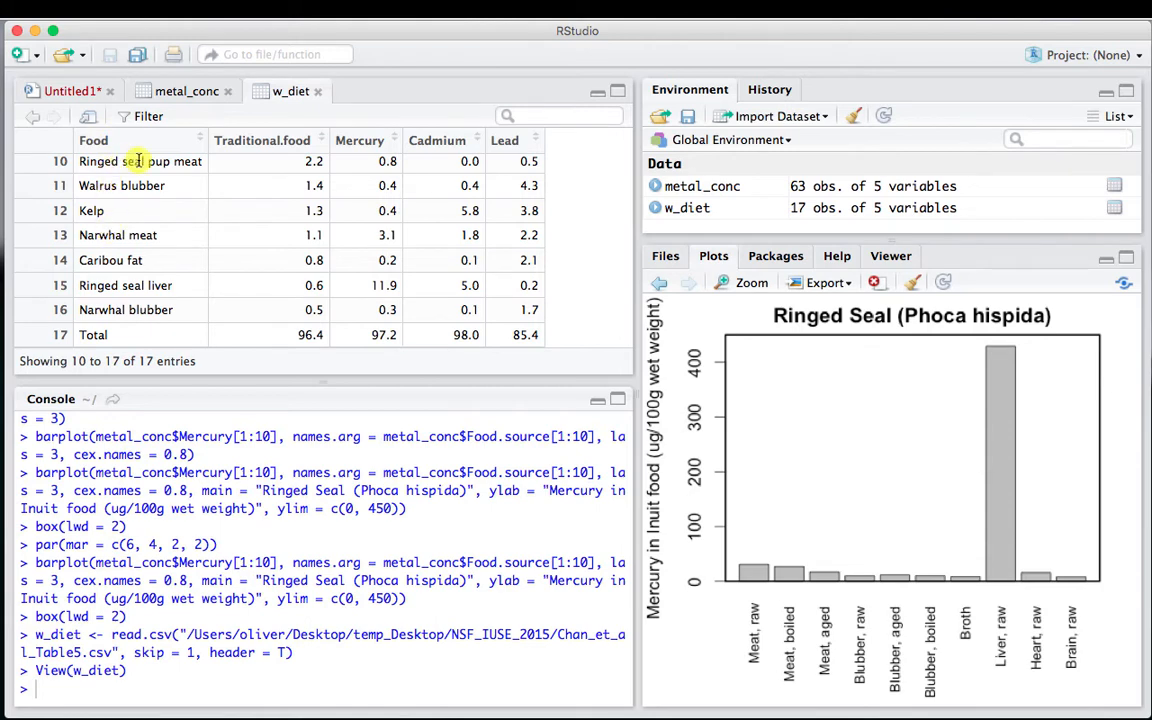
scroll(130, 160, "up", 5)
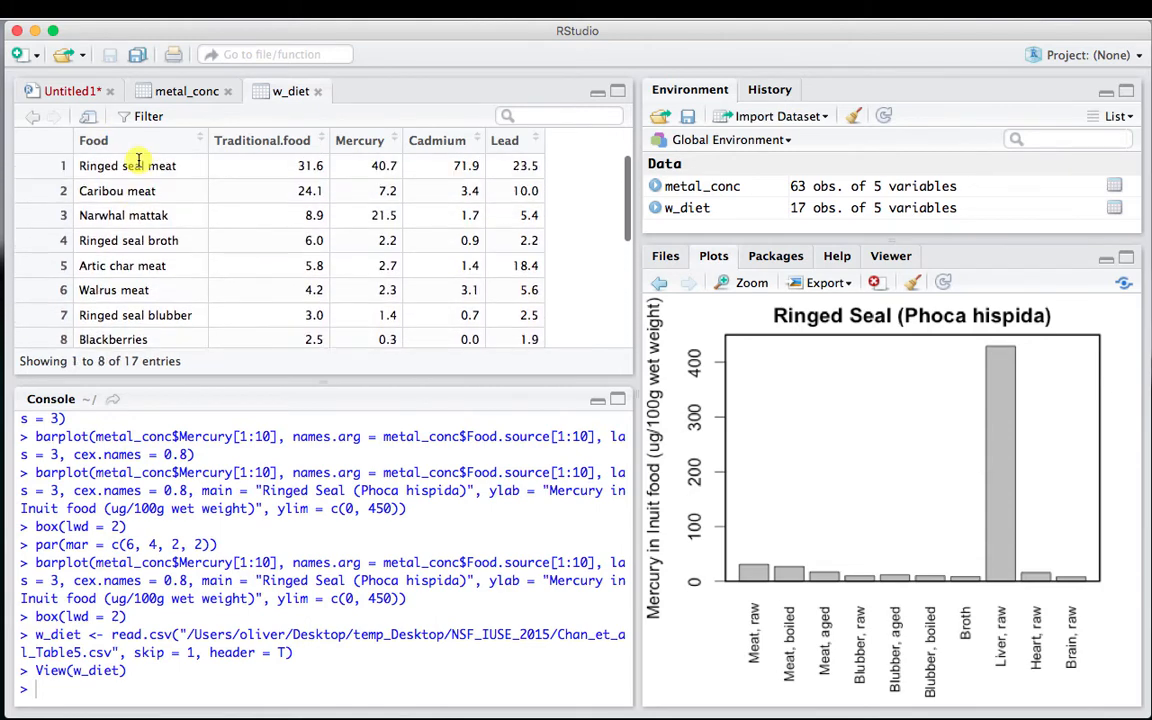
left_click(187, 90)
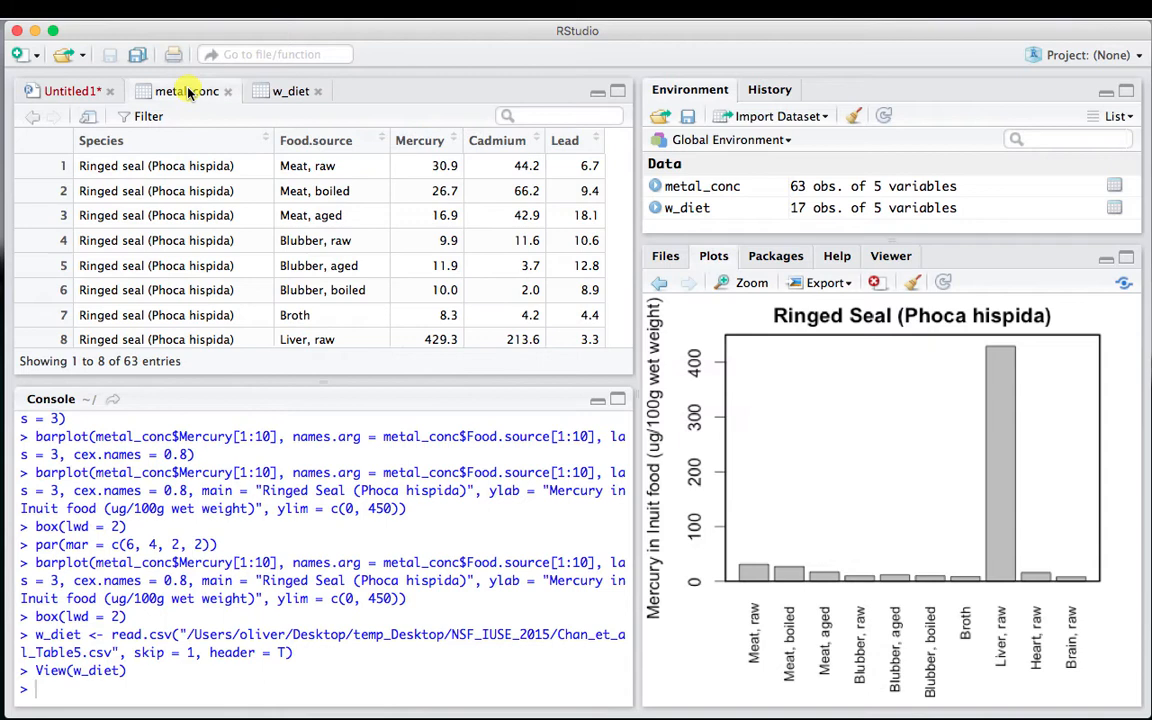
left_click(83, 91)
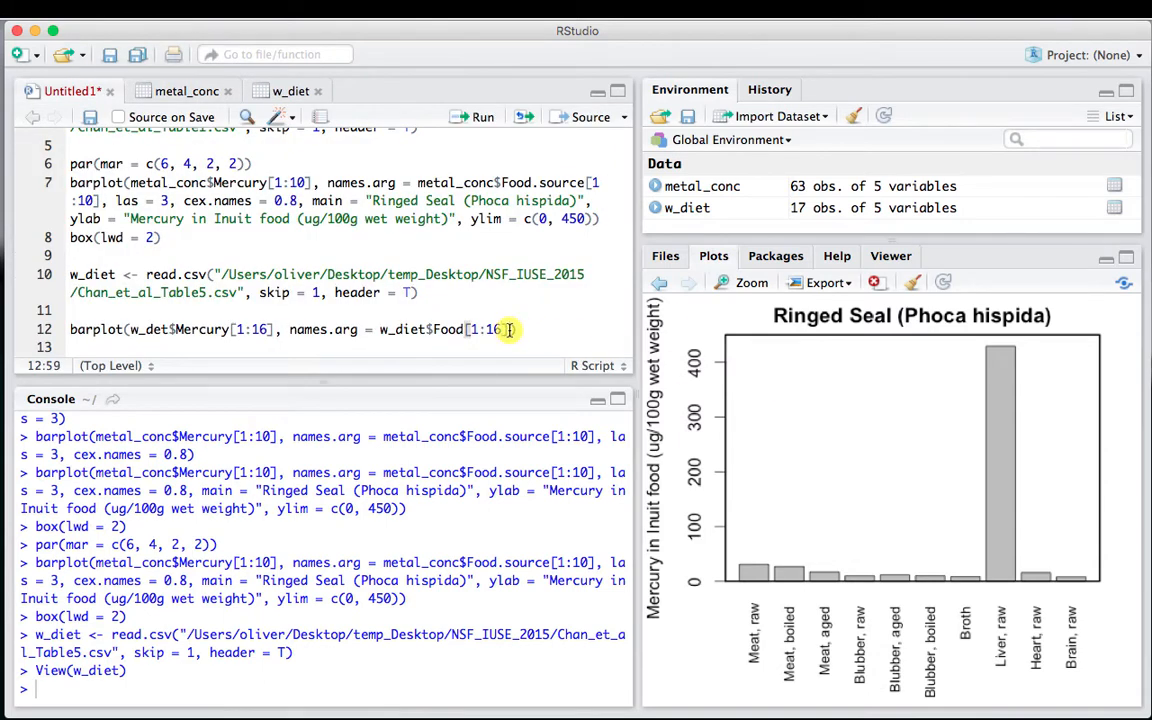
- Add las = 3 to the barplot call on line 12 and collapse the environment area to enlarge the plot
type(", las = ")
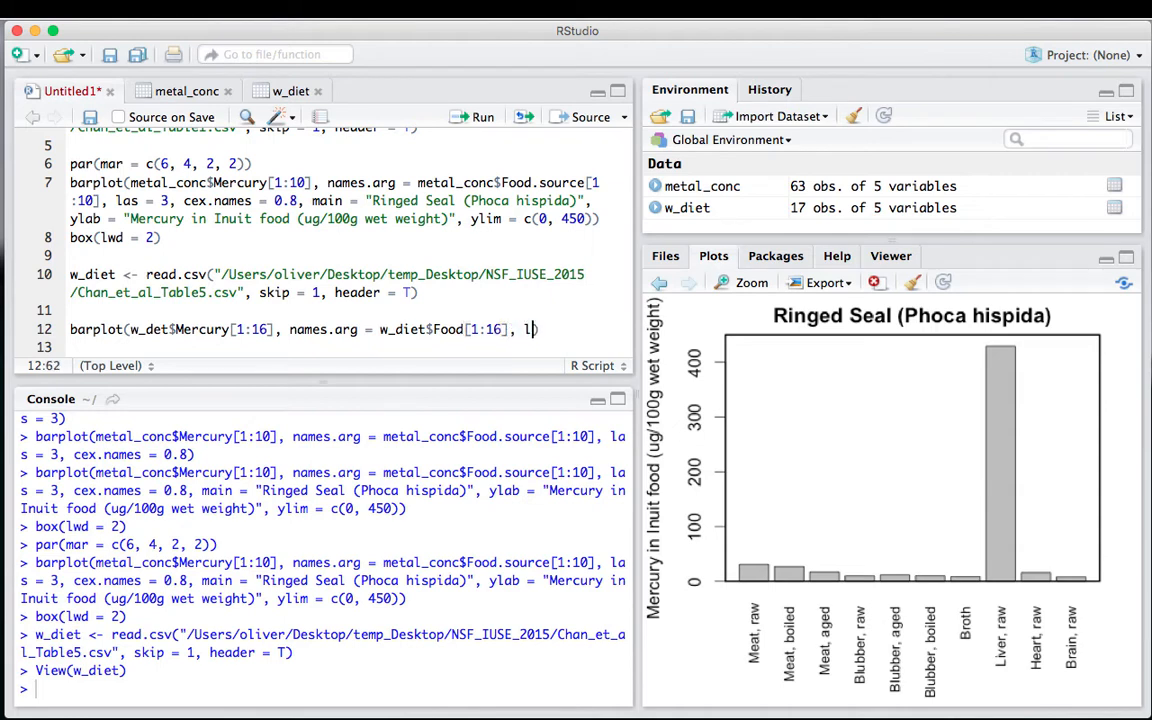
type("3")
type(",")
key("BackSpace")
key("BackSpace")
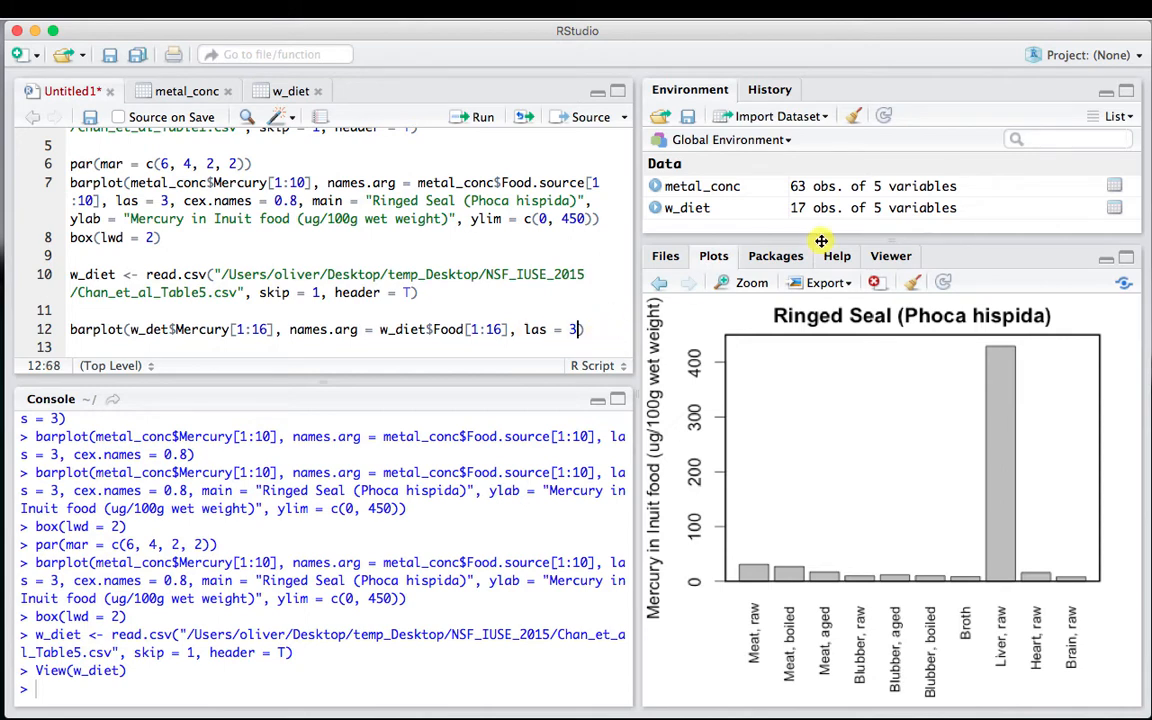
left_click_drag(821, 240, 818, 60)
left_click(80, 322)
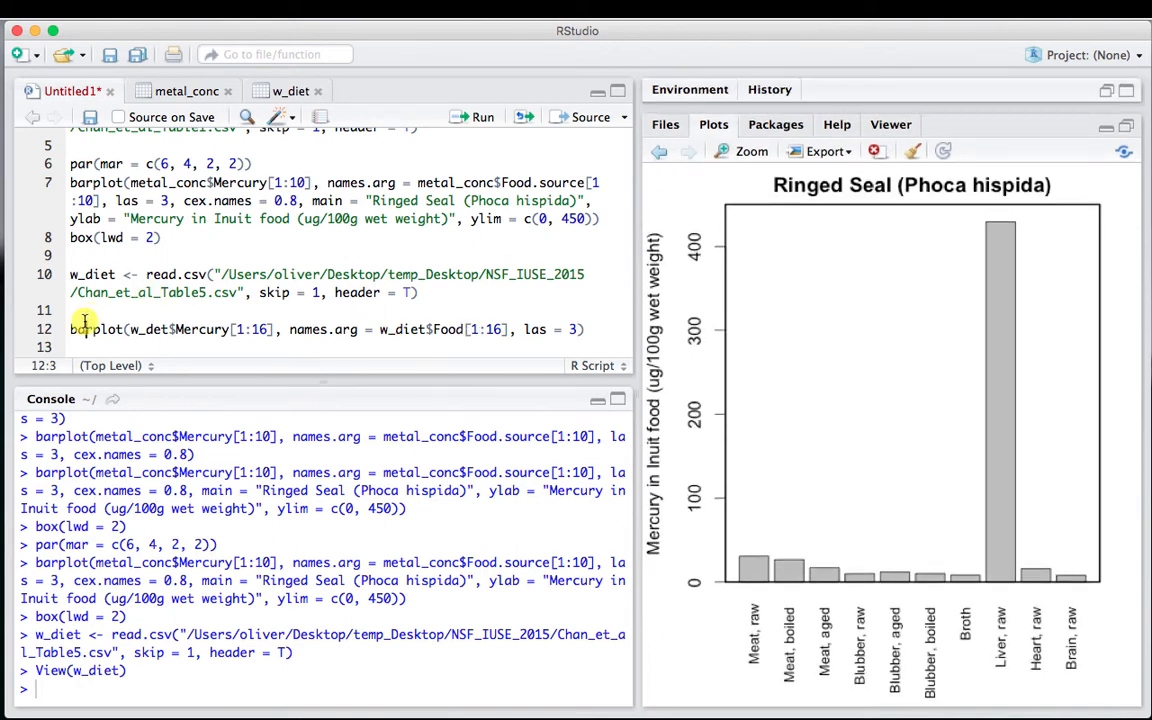
- Run the line 12 barplot call, correct w_det to w_diet in it, and run it again
left_click_drag(72, 308, 84, 348)
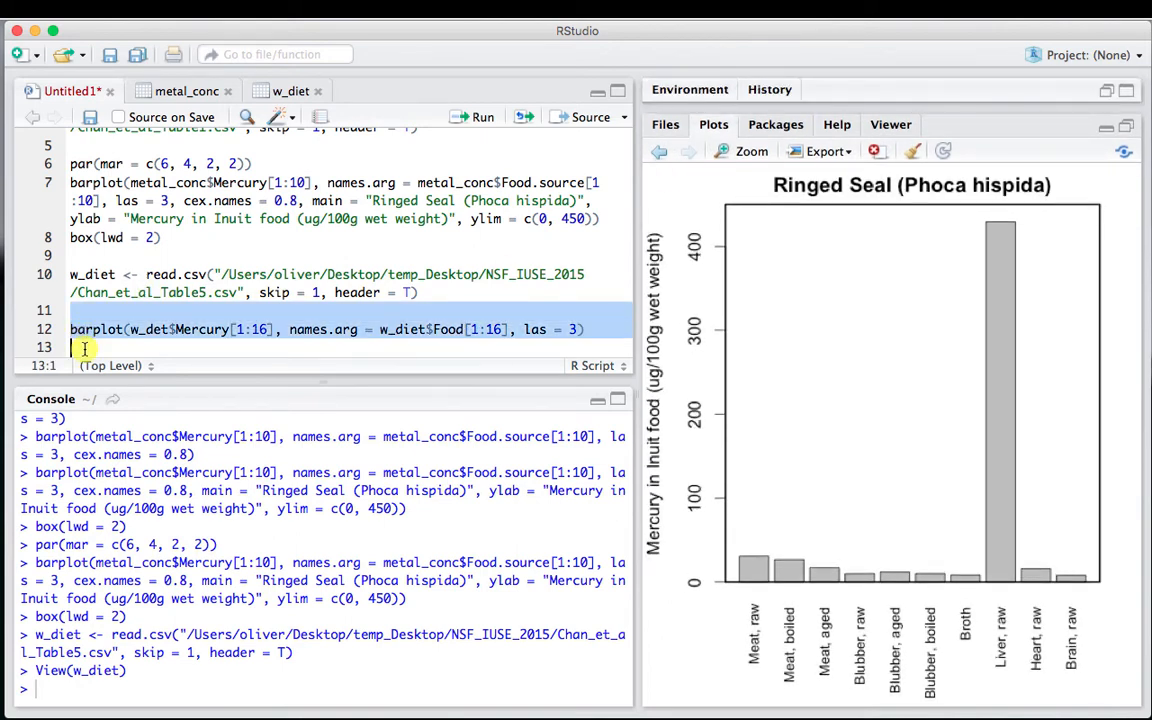
left_click(477, 117)
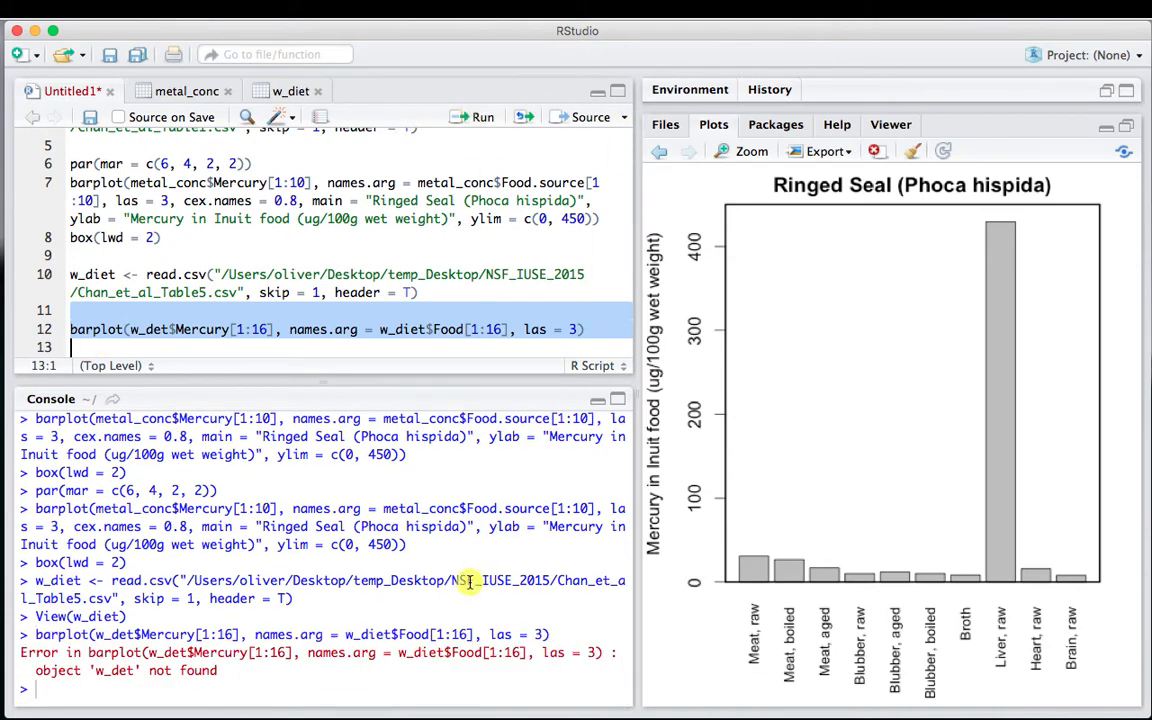
left_click(208, 328)
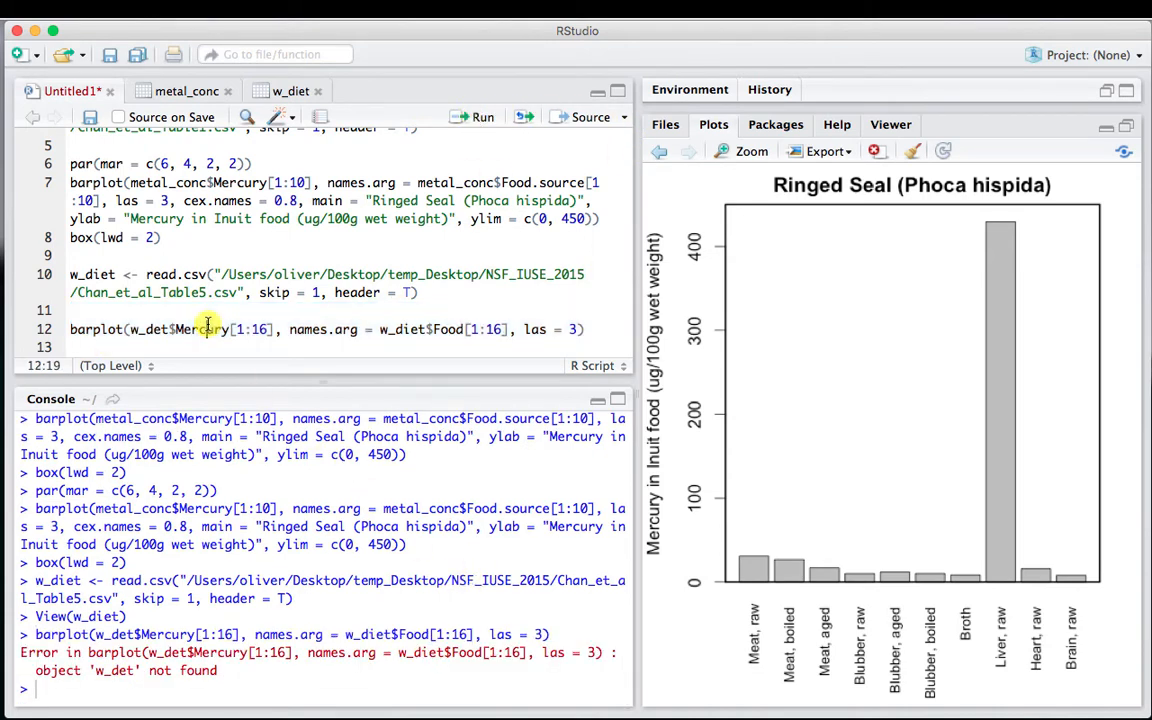
left_click(153, 329)
type("i")
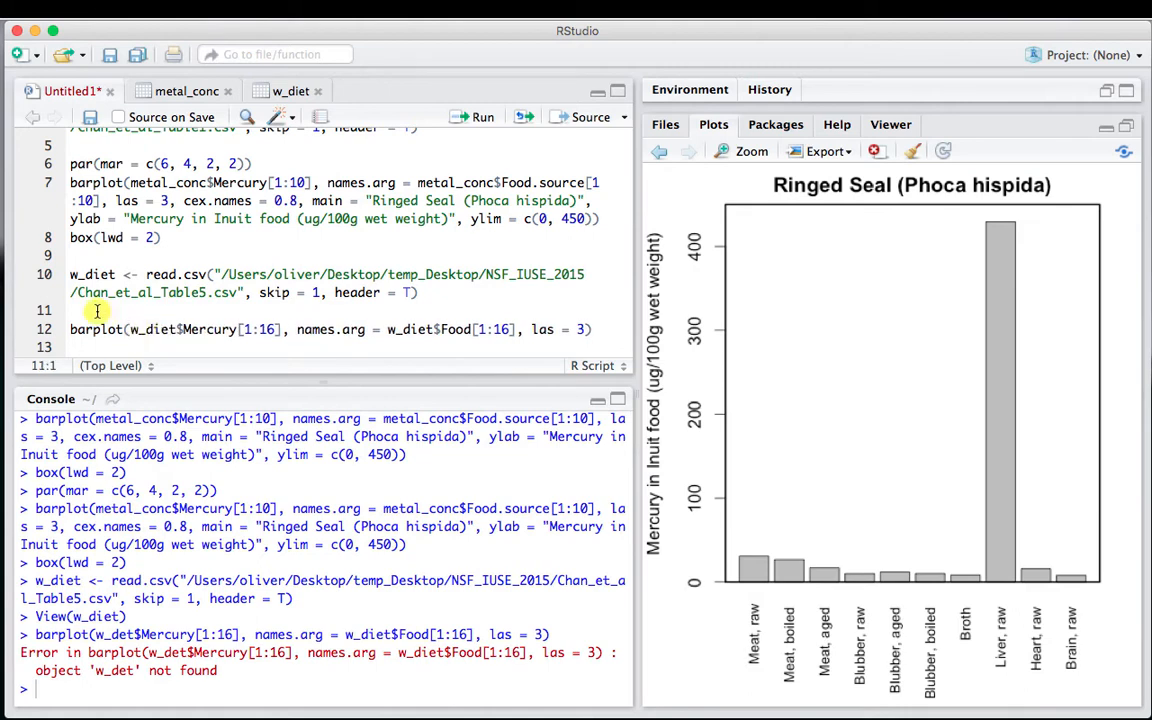
left_click_drag(32, 310, 105, 344)
left_click(478, 119)
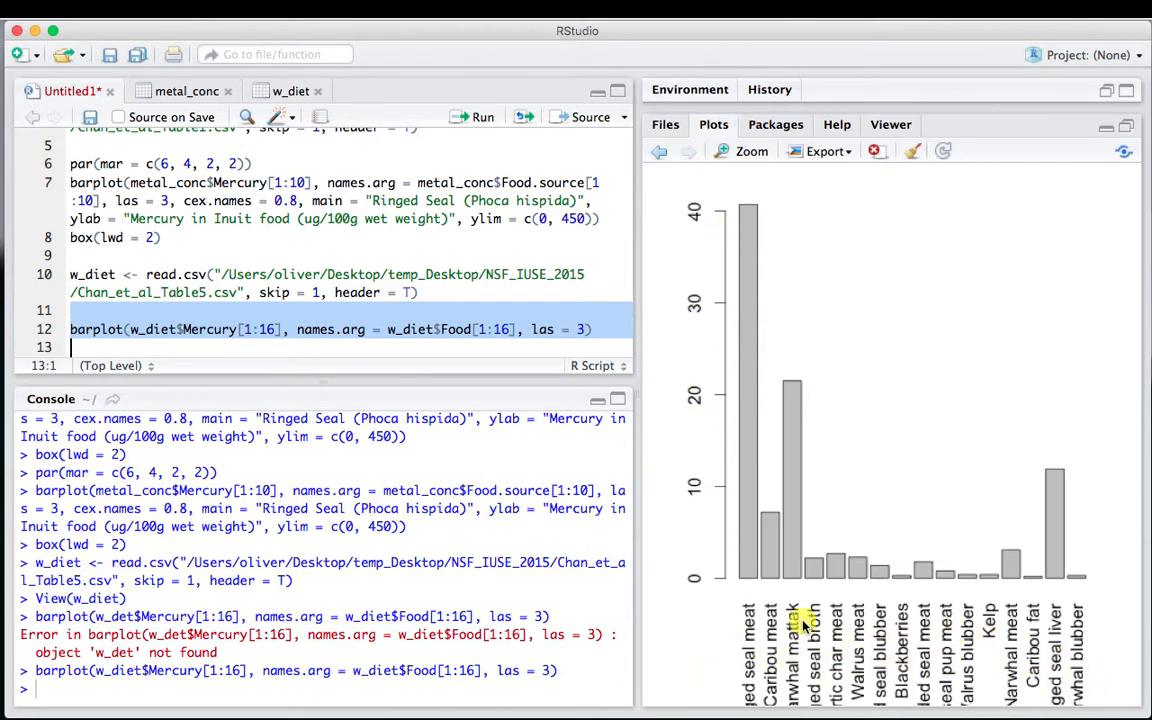
- Insert a blank line above the w_diet barplot call and add cex.names = 0.8 to the call
left_click(562, 329)
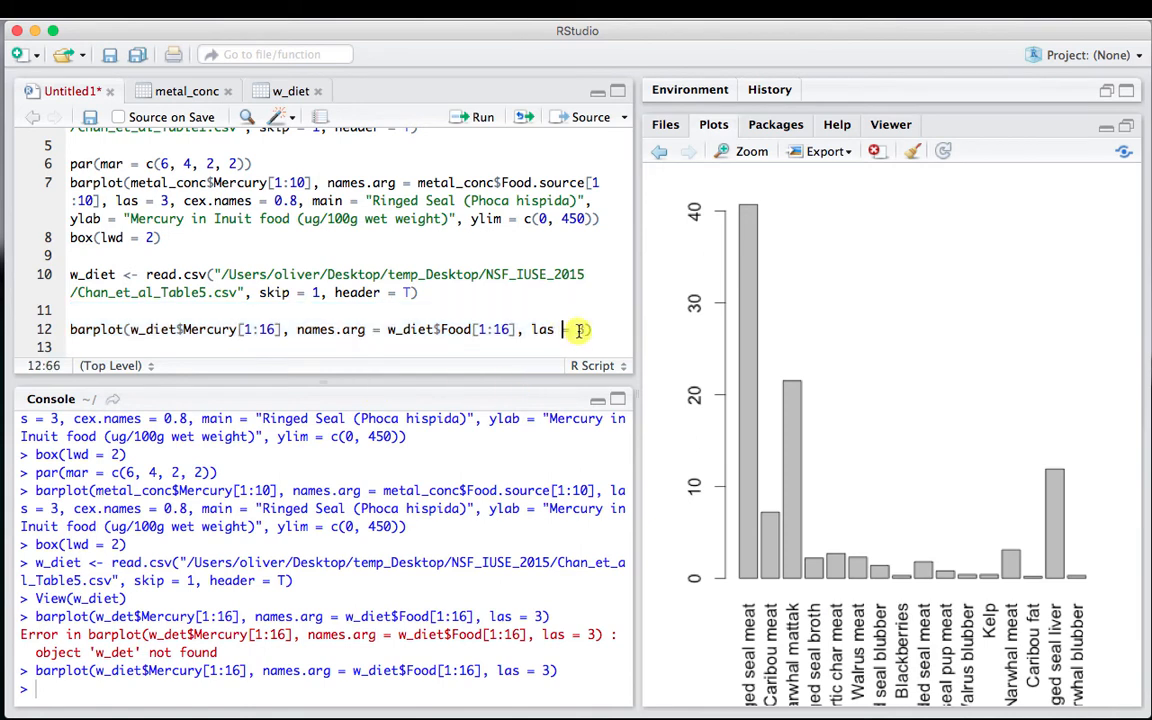
left_click(96, 314)
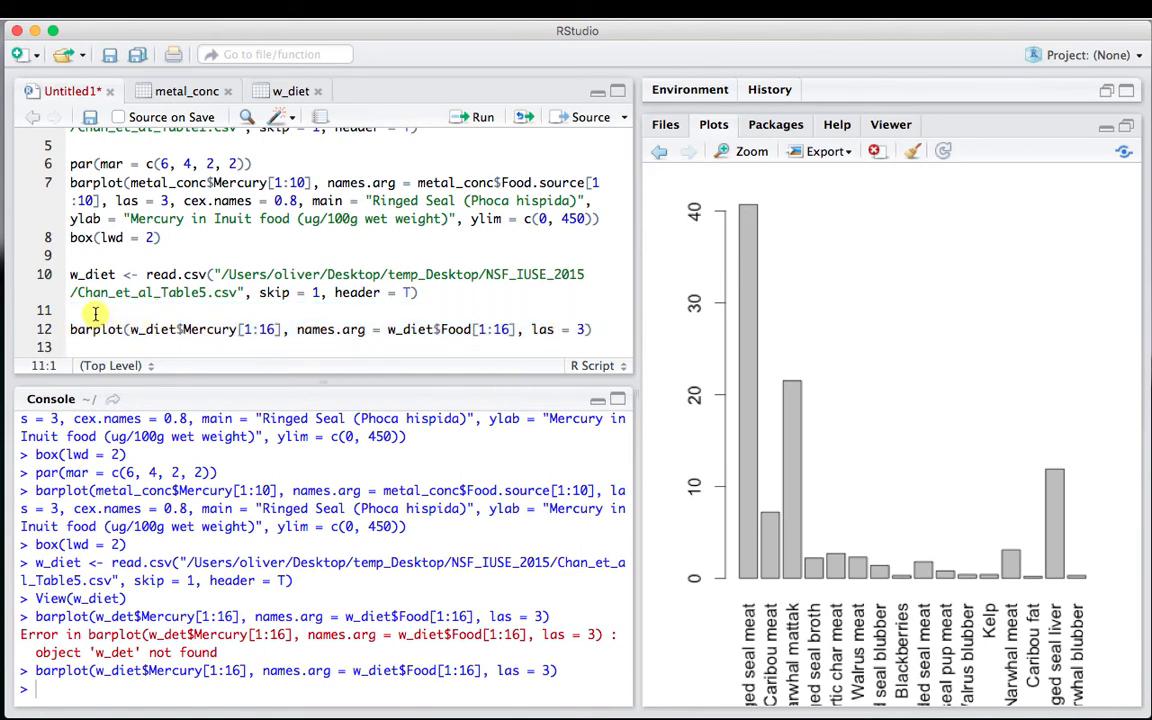
key("Return")
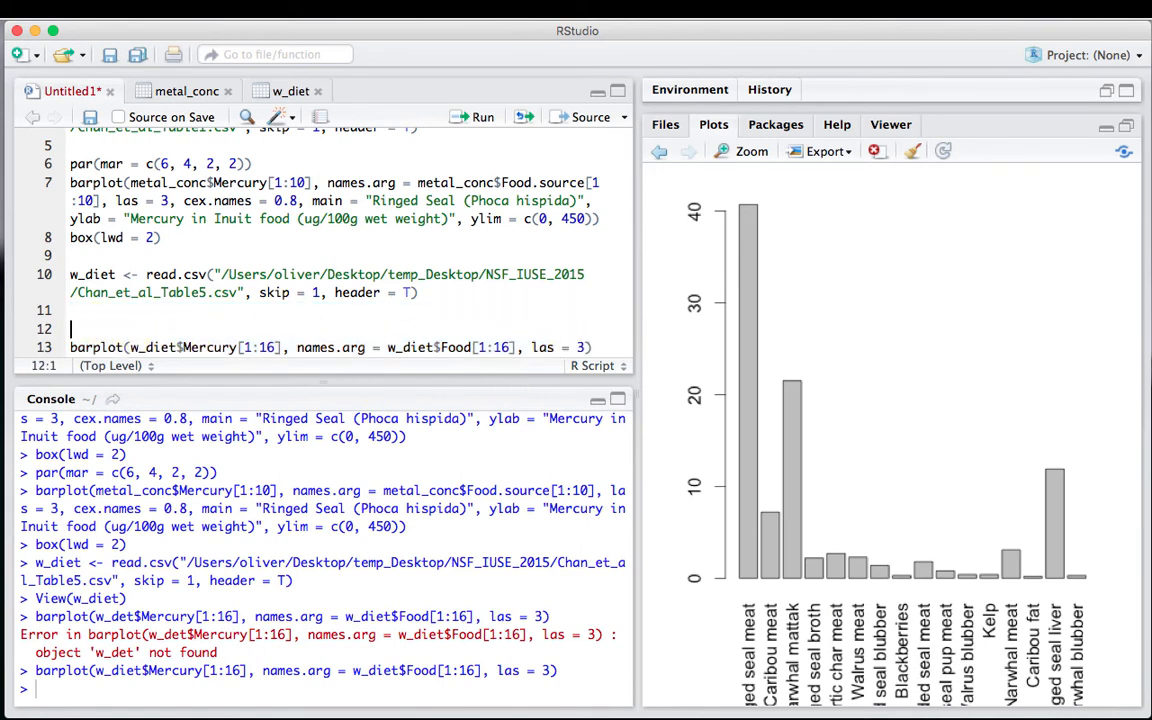
left_click(584, 347)
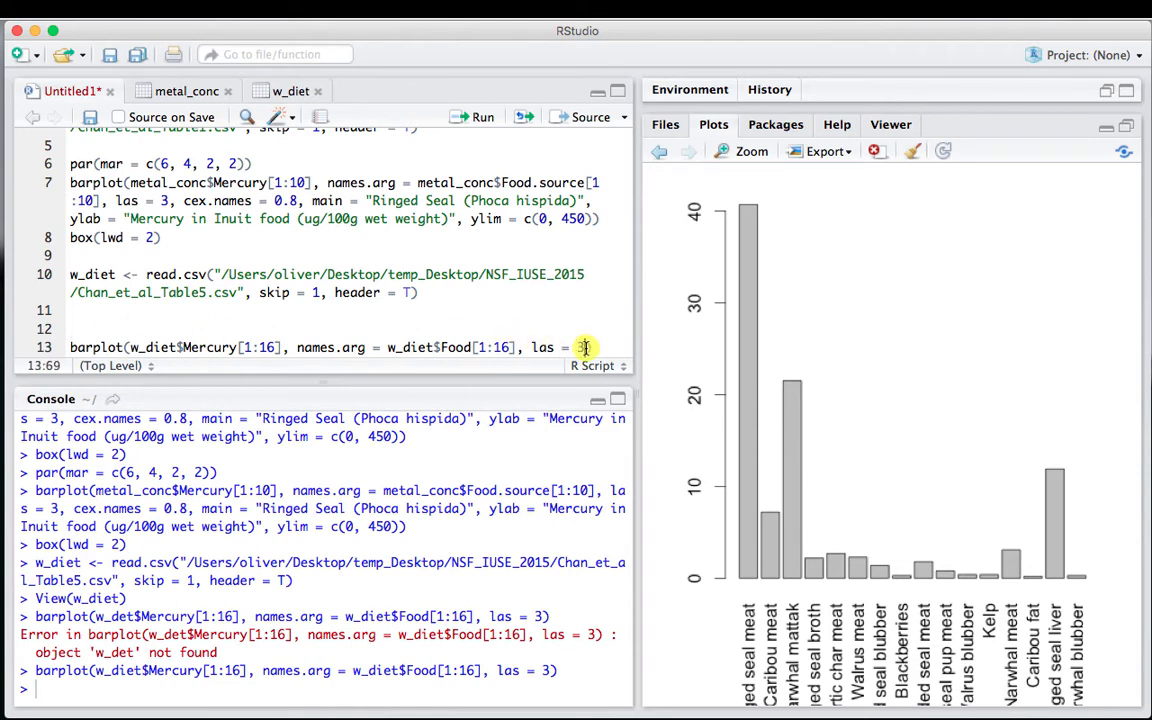
type(", ce")
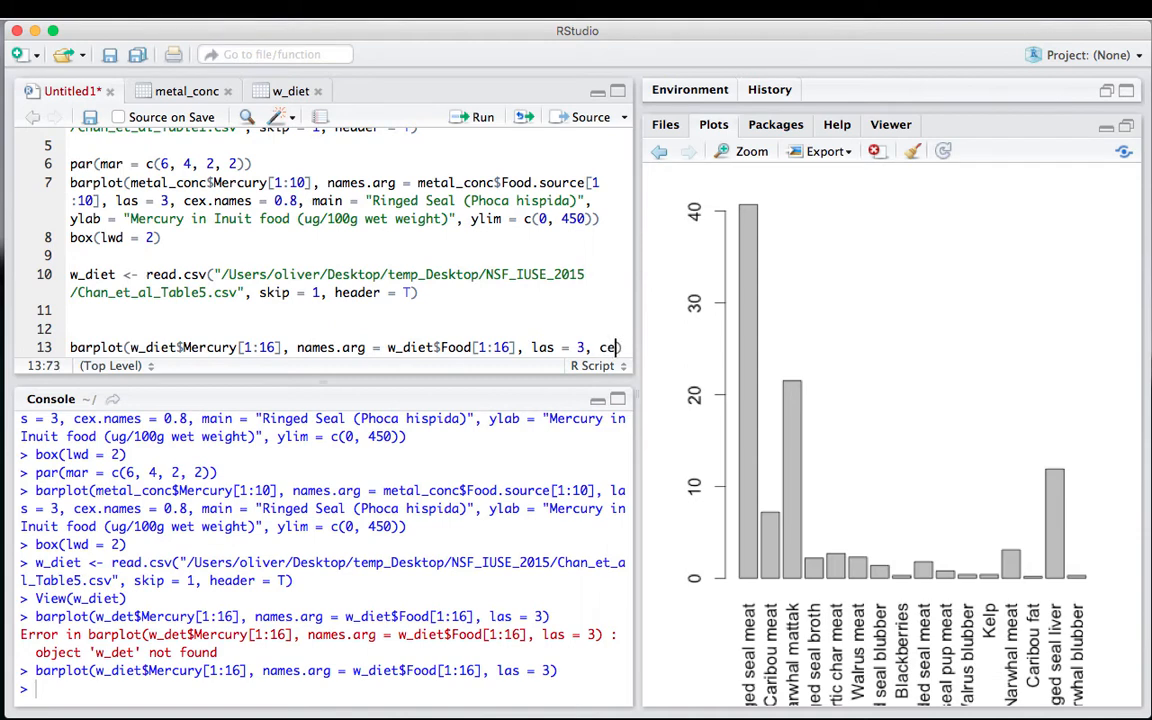
type("x")
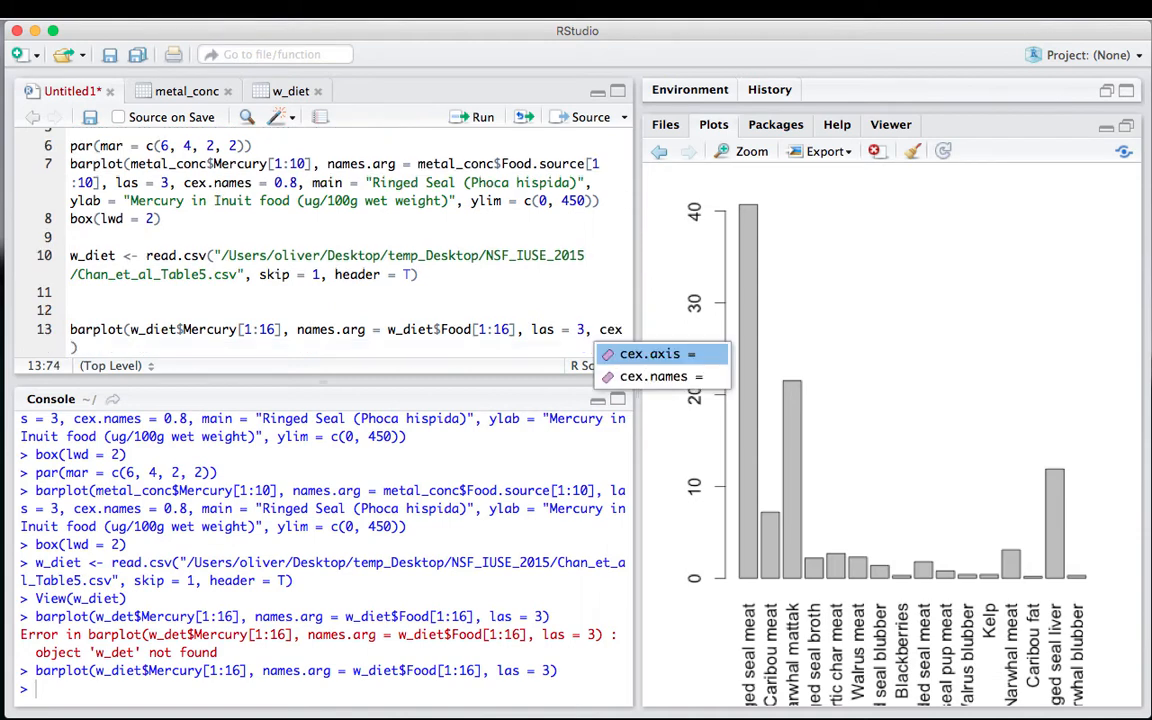
type(".")
key("Down")
key("Return")
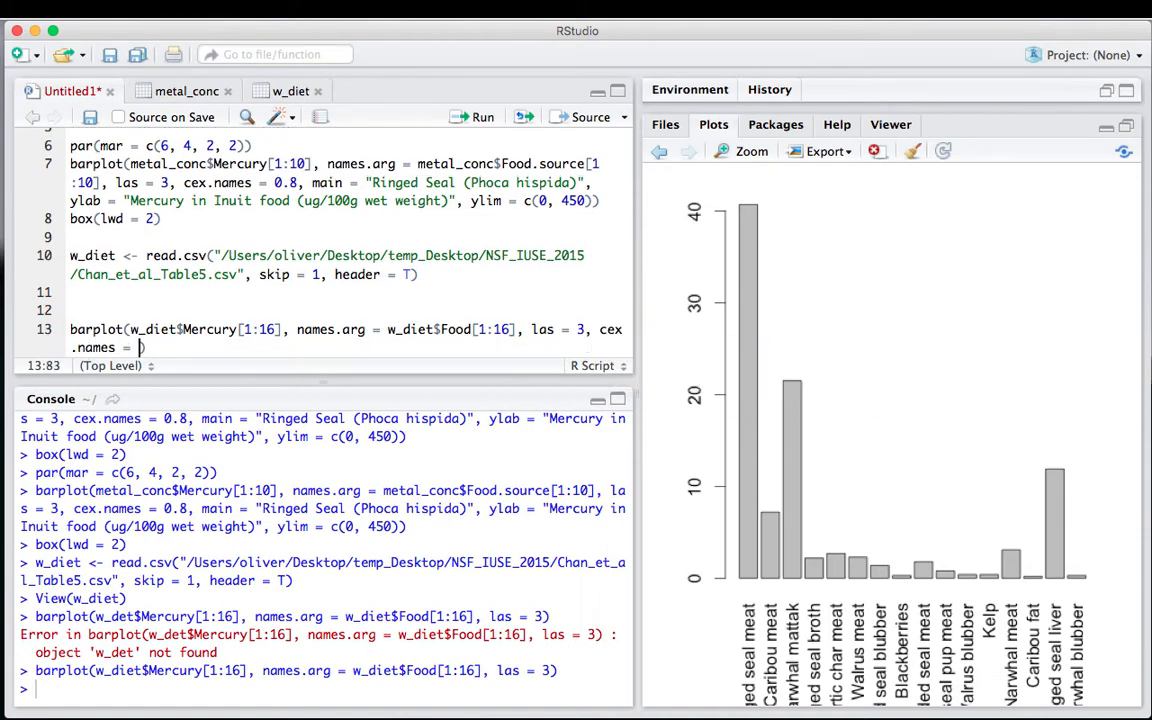
type("0.8")
- Add main = "Women > 20 years Traditional Food Diet" to the barplot call on line 13
type(", main")
key("Return")
type("\"Women")
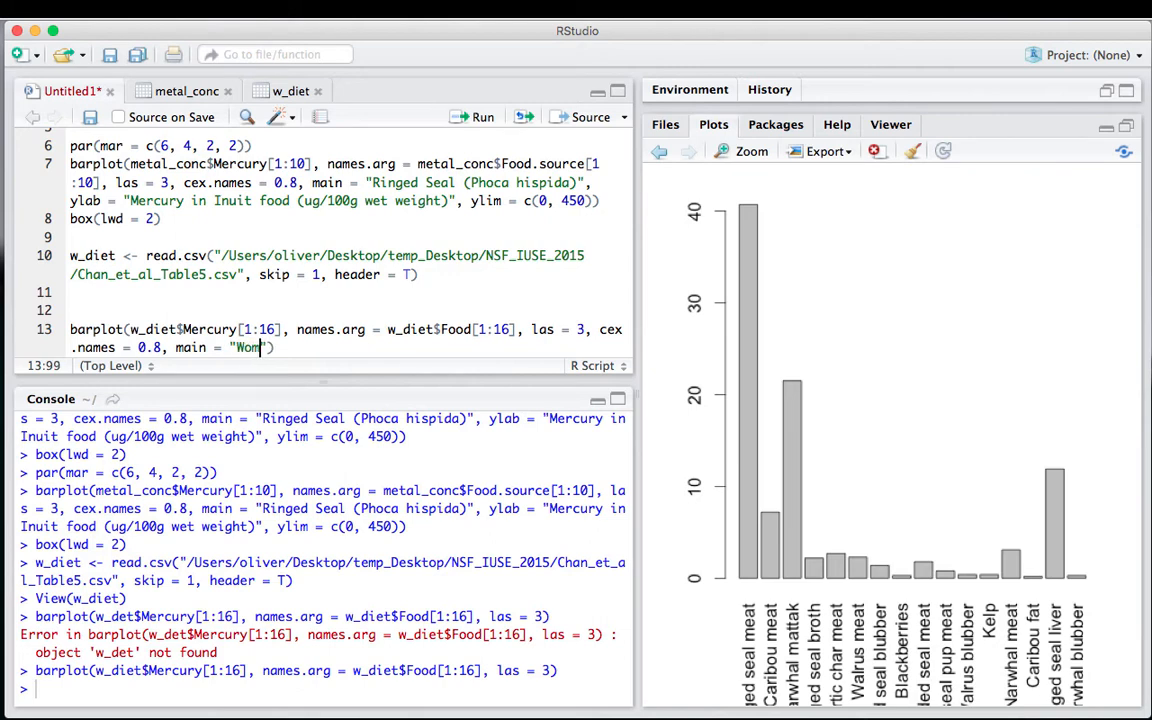
type(" > 20 years")
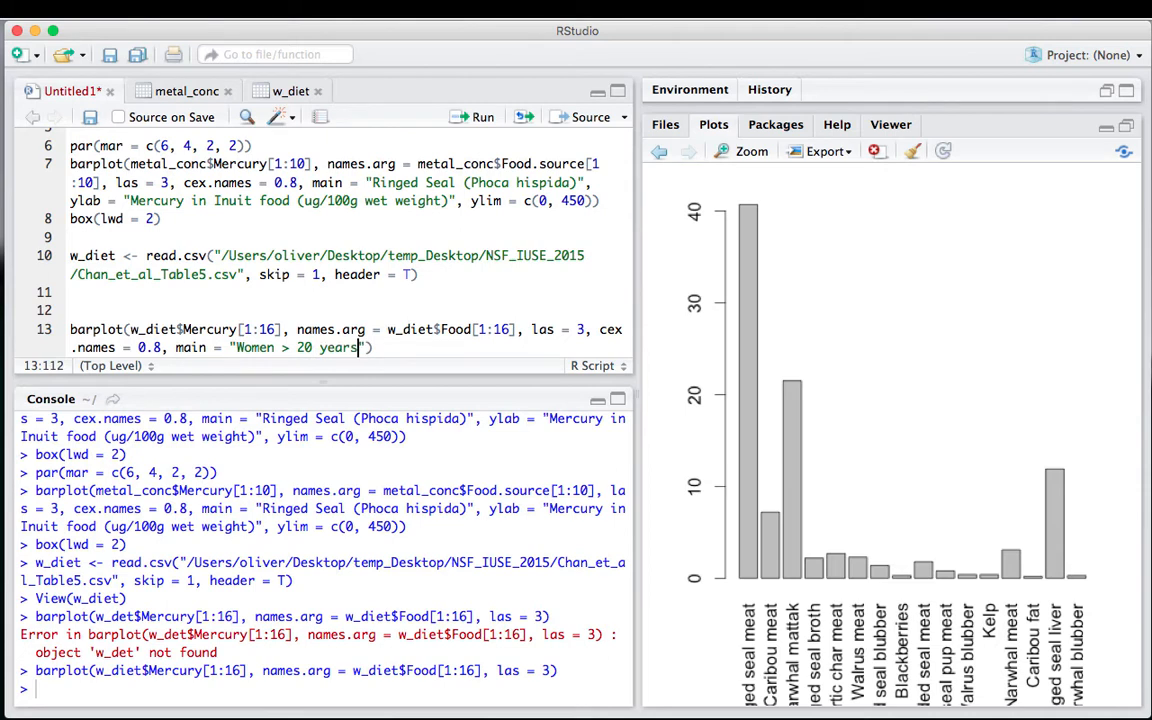
type(" Traditional Food Diet")
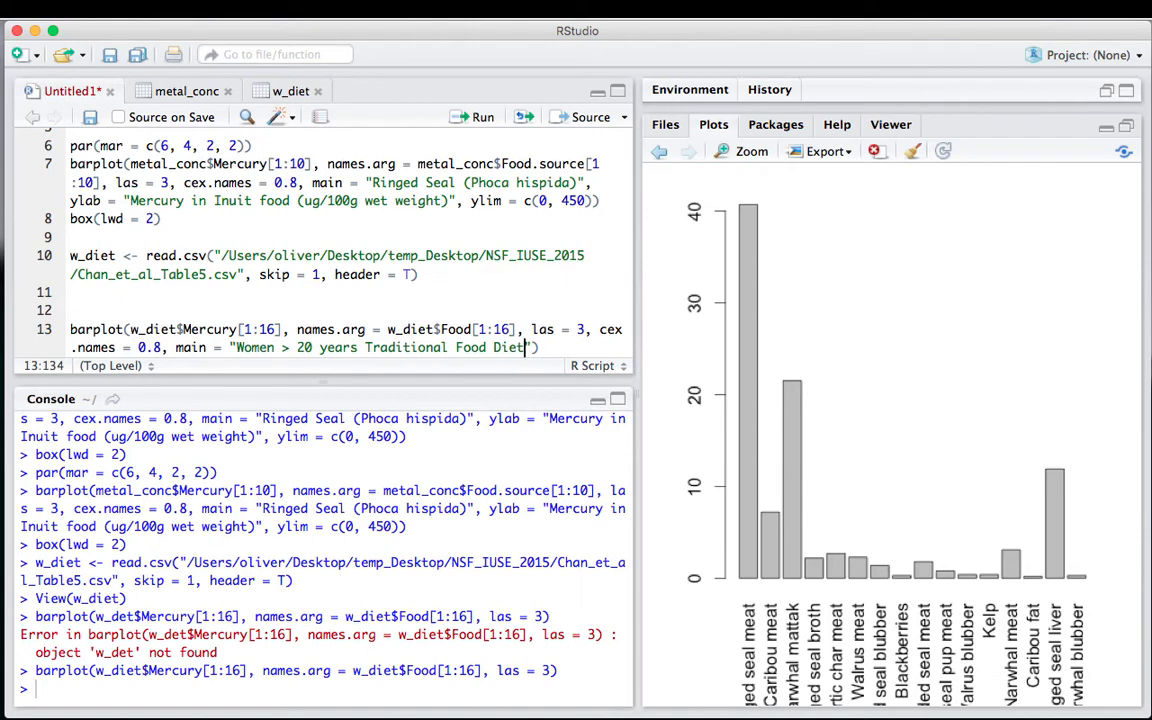
- Add ylab = "Percent Contribution of Mercury Intake" to the line 13 barplot call and run it
type(", ylab = ")
type("\"")
type("Percent")
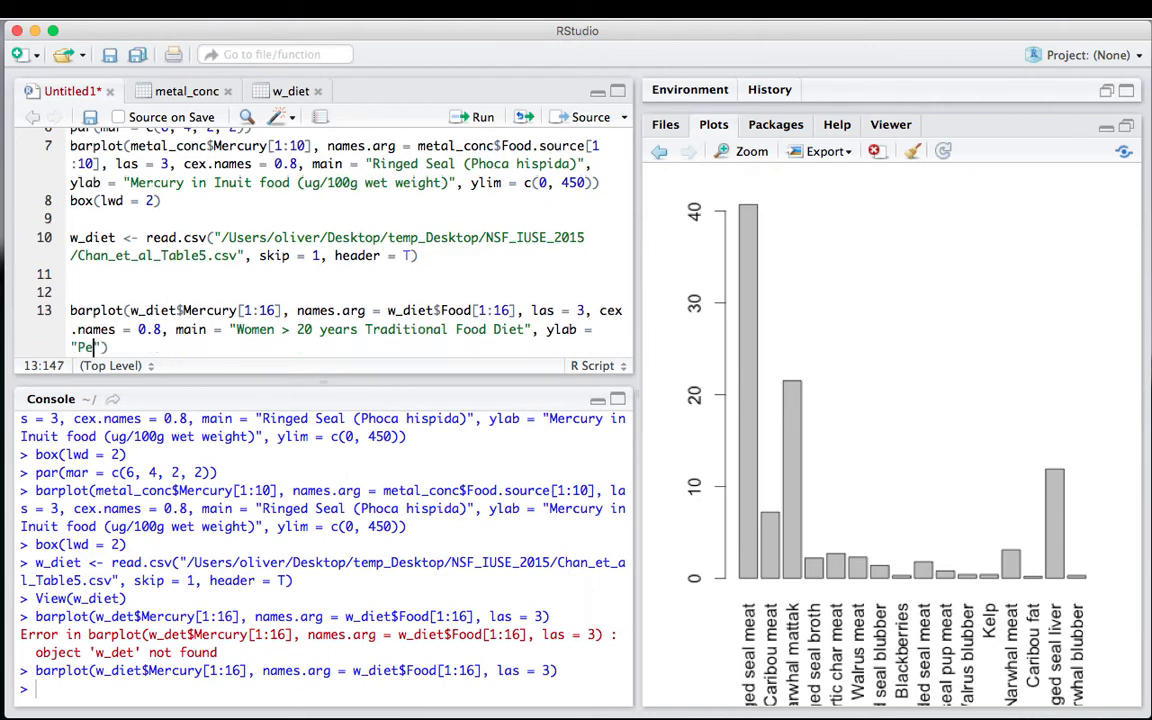
type(" Contribu")
type("tion of Mercu")
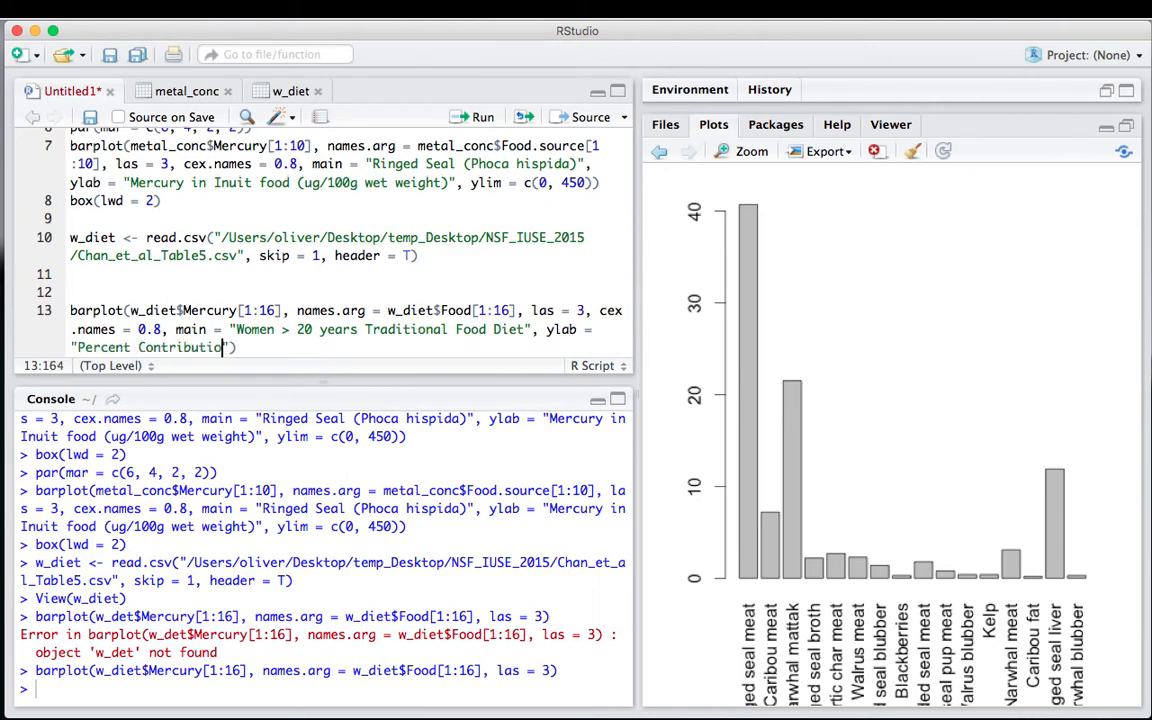
type("ry Intake")
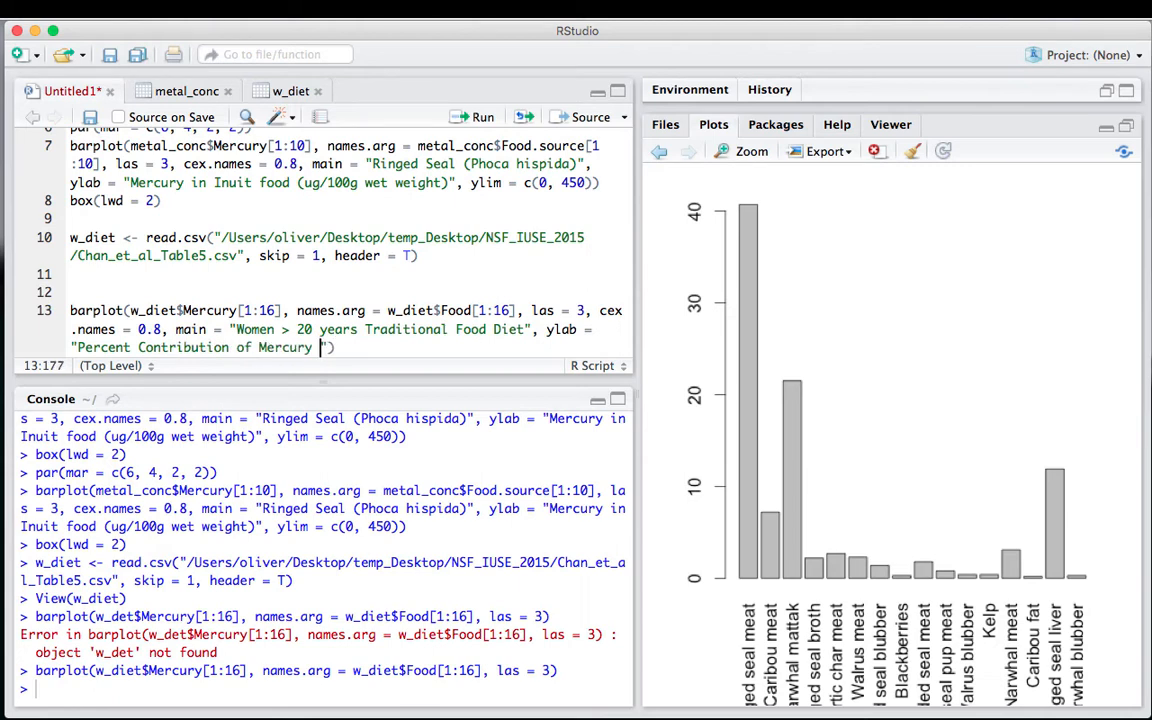
key("Right")
key("Right")
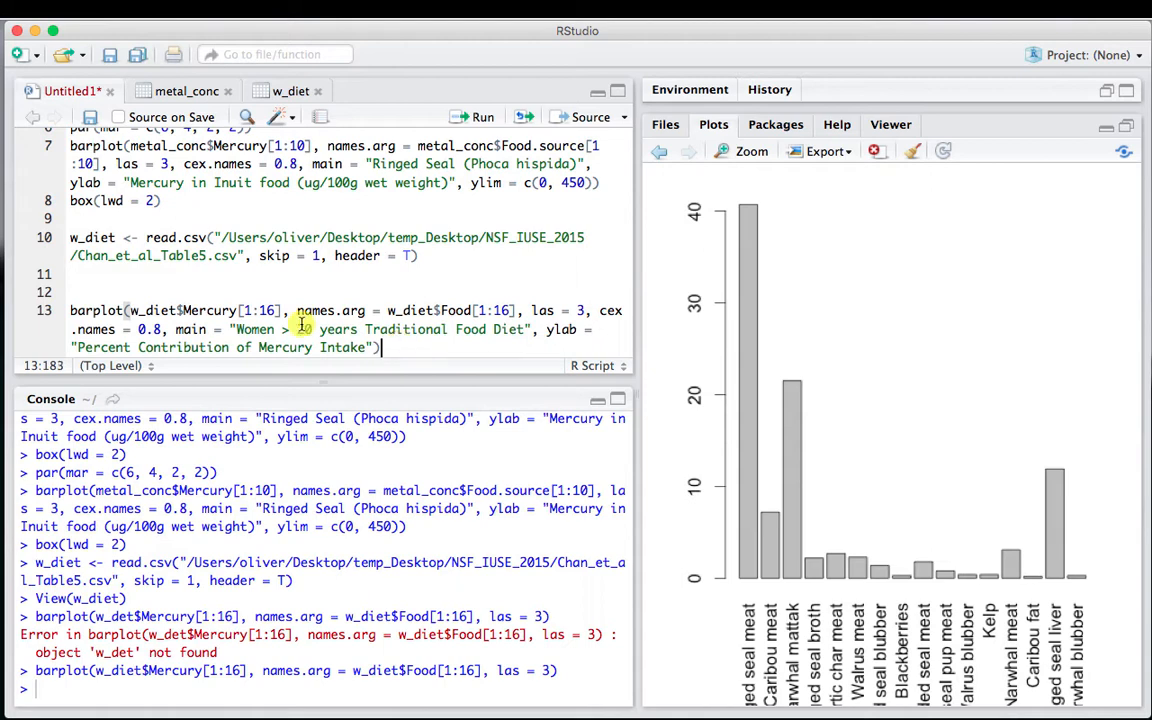
left_click(87, 296, "shift")
left_click(478, 119)
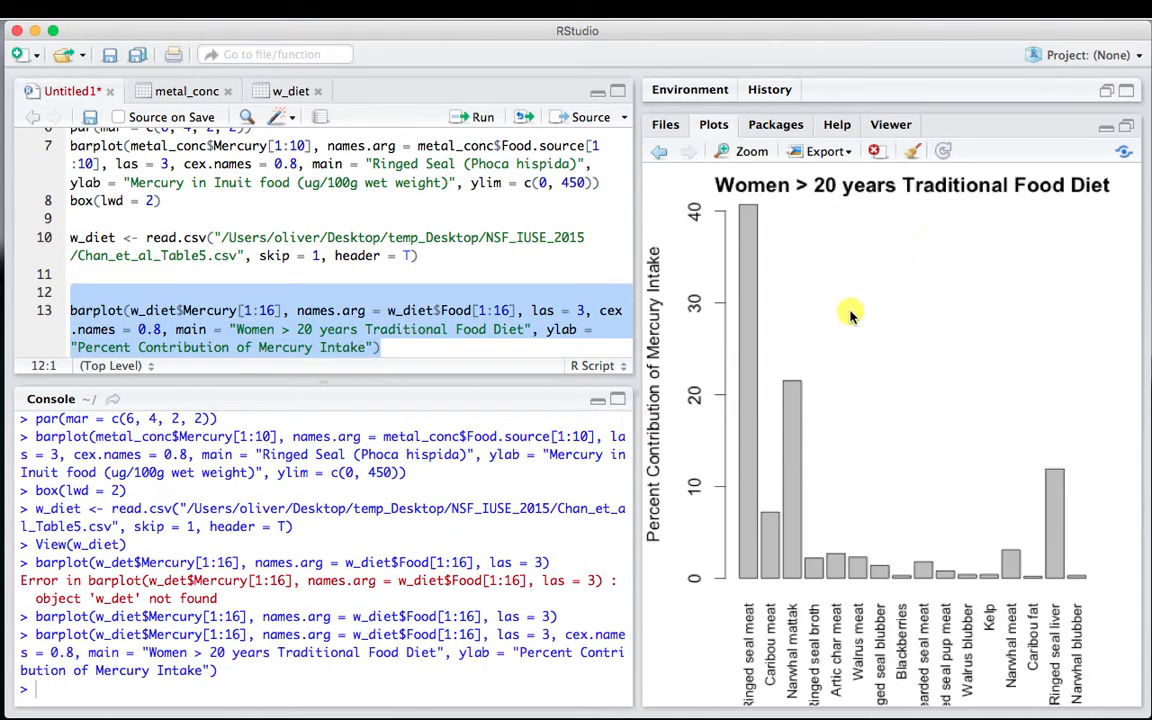
- Copy the par(mar = c(6, 4, 2, 2)) line from line 6 to the empty line 12
left_click(394, 347)
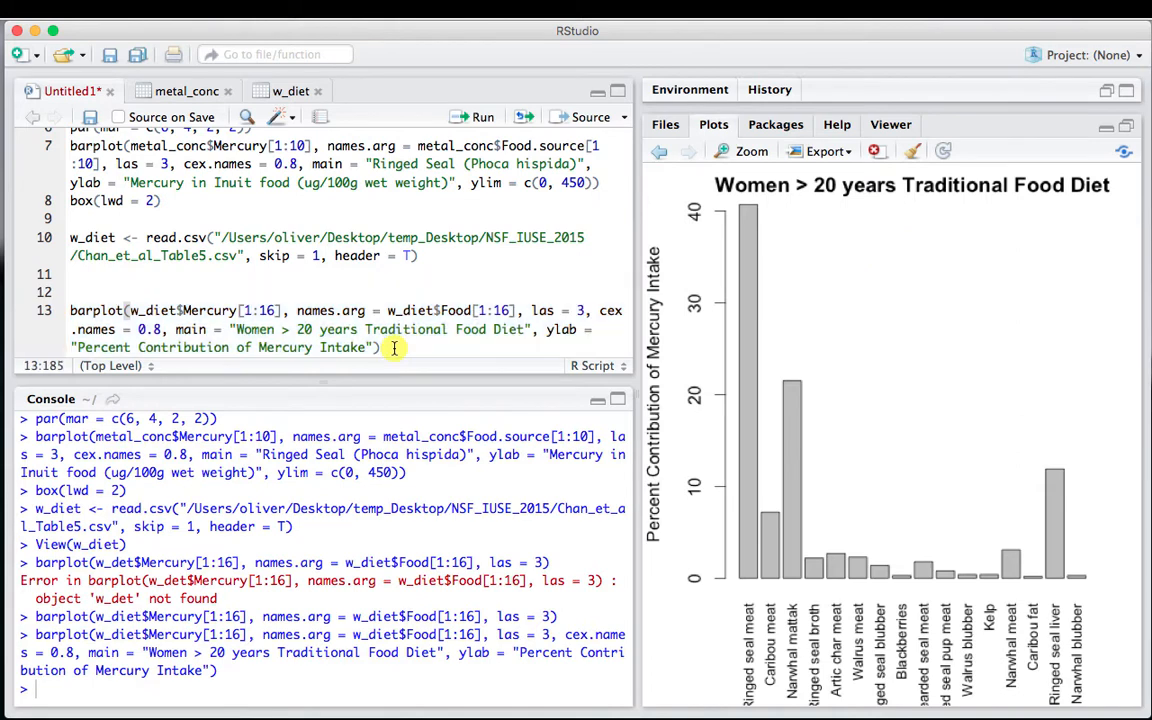
left_click(95, 292)
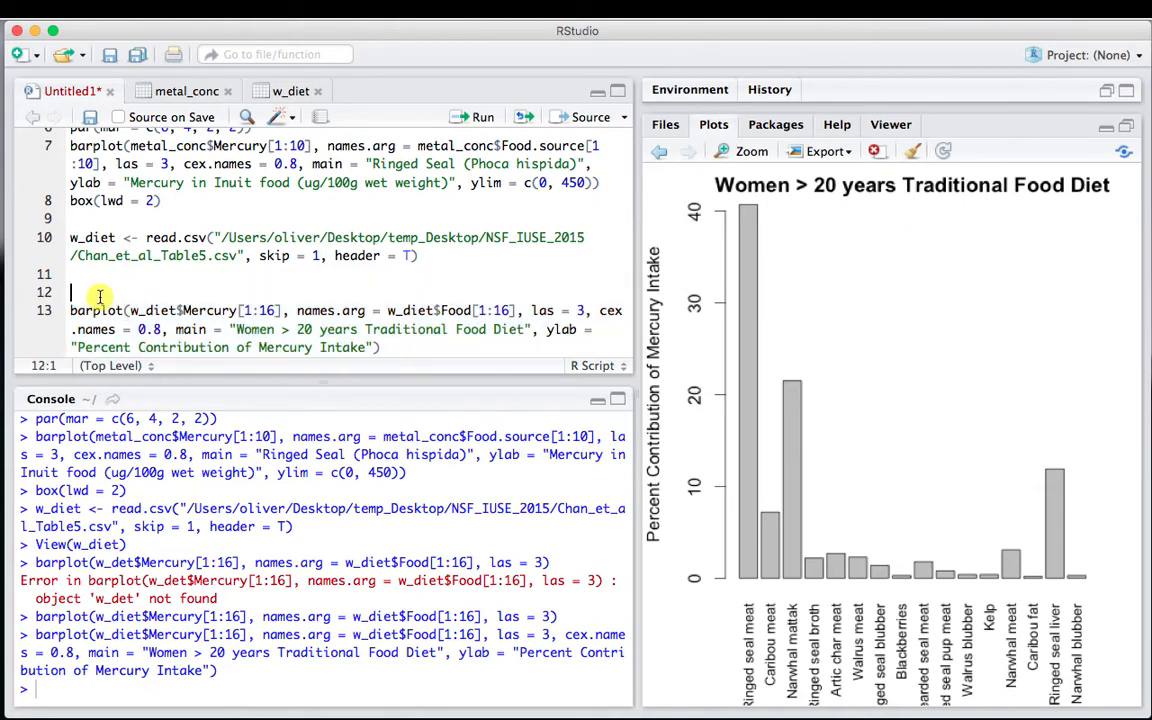
scroll(95, 288, "up", 5)
left_click_drag(254, 230, 68, 229)
key("ctrl+c")
scroll(68, 229, "down", 3)
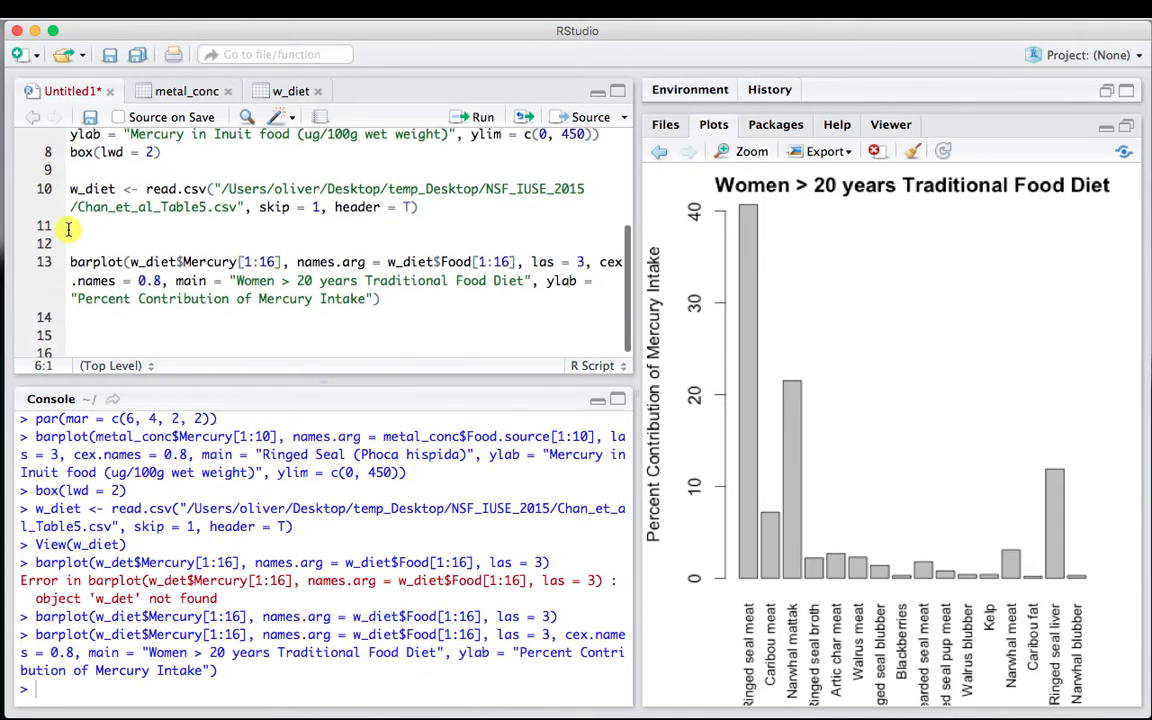
left_click(72, 237)
key("ctrl+v")
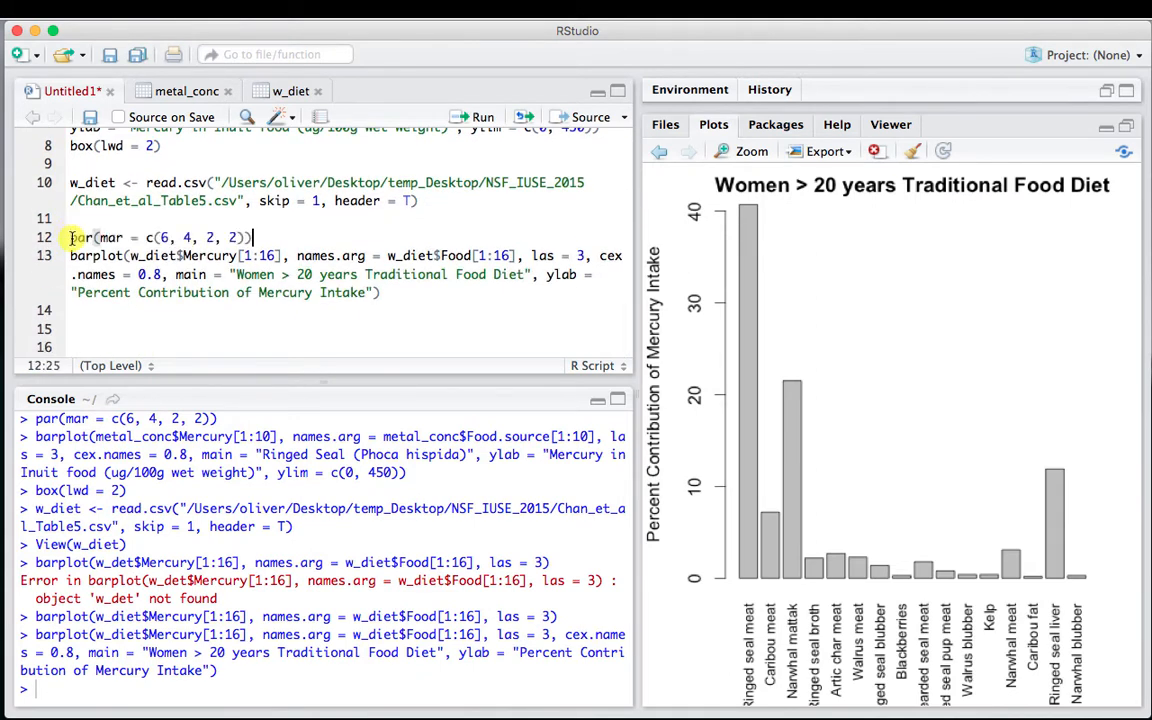
- Change the first margin value on line 12 to 8 and run the par and w_diet barplot lines
left_click(166, 237)
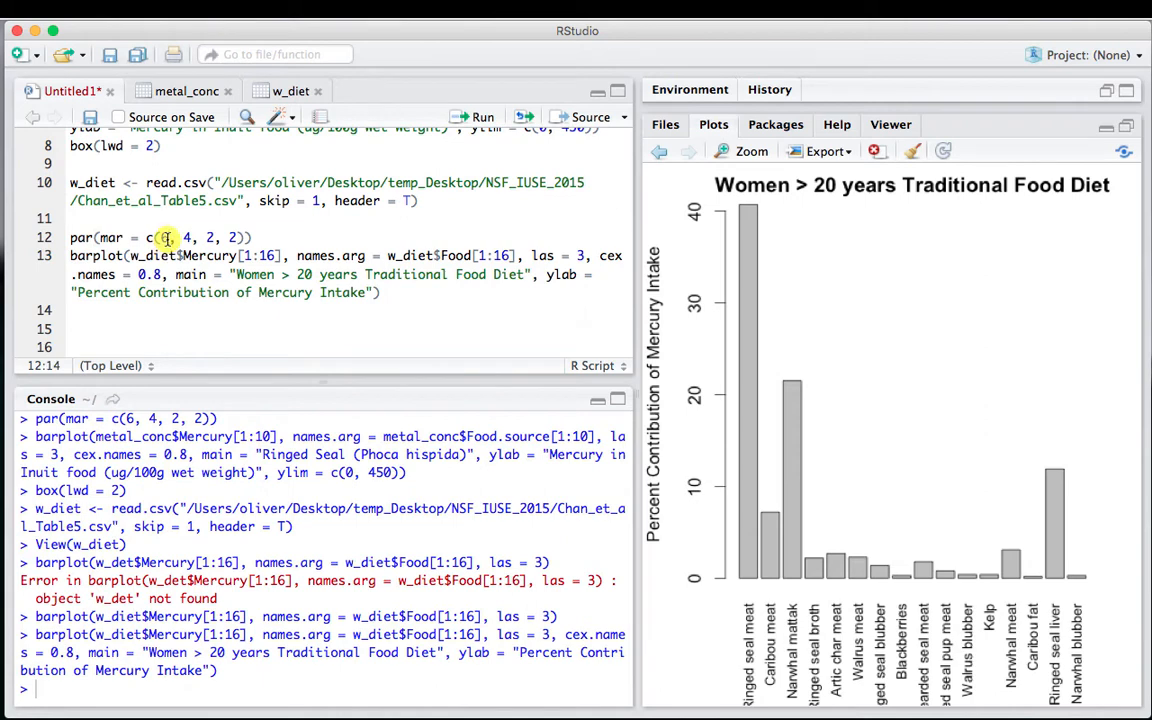
key("BackSpace")
type("8")
left_click_drag(76, 219, 119, 315)
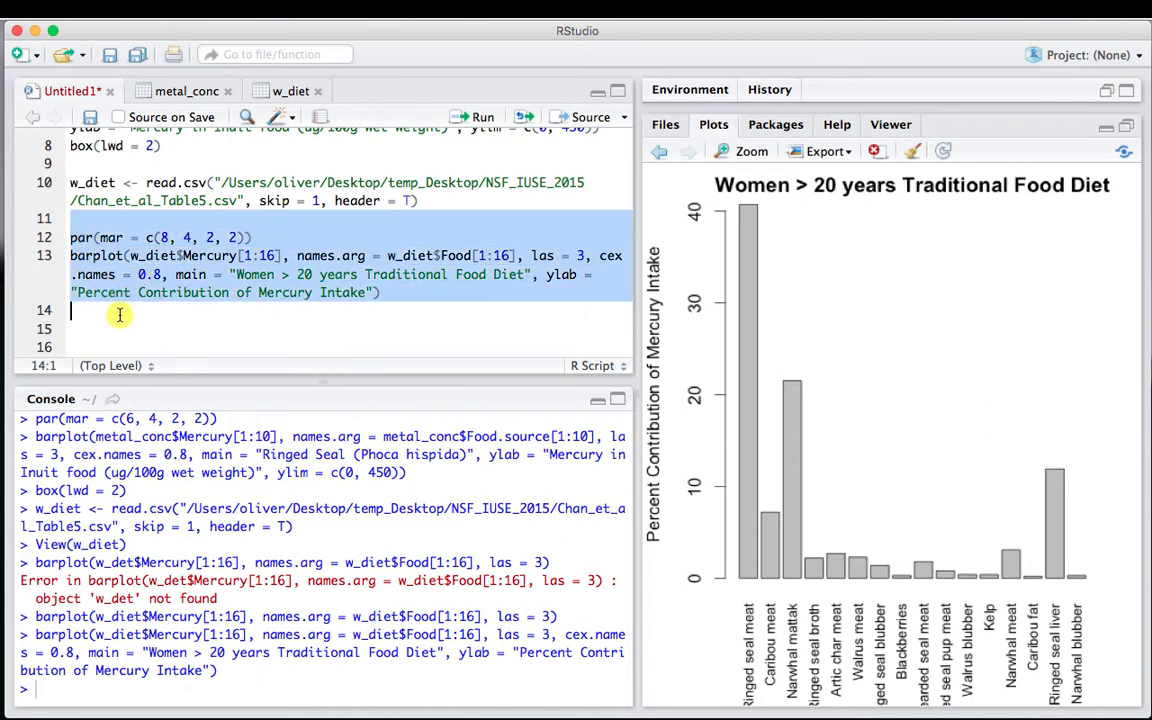
left_click(478, 116)
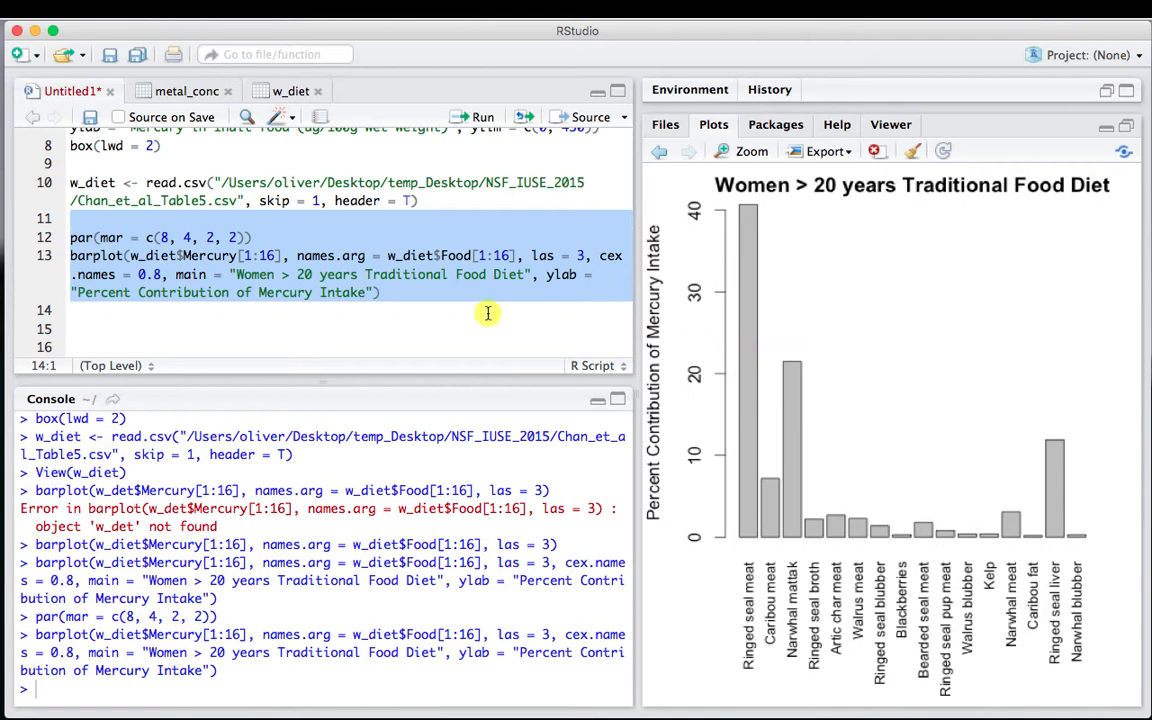
- Add box(lwd = 2) on line 14 below the w_diet barplot call and run lines 12 to 14
left_click(418, 295)
key("Return")
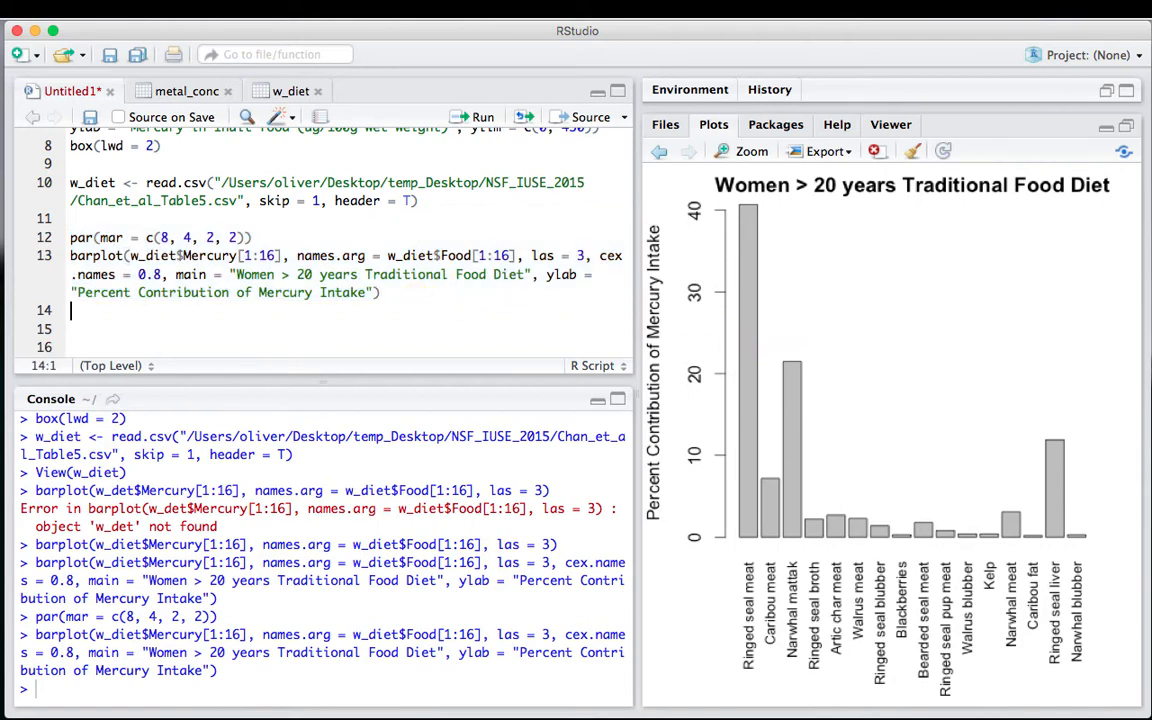
type("box =")
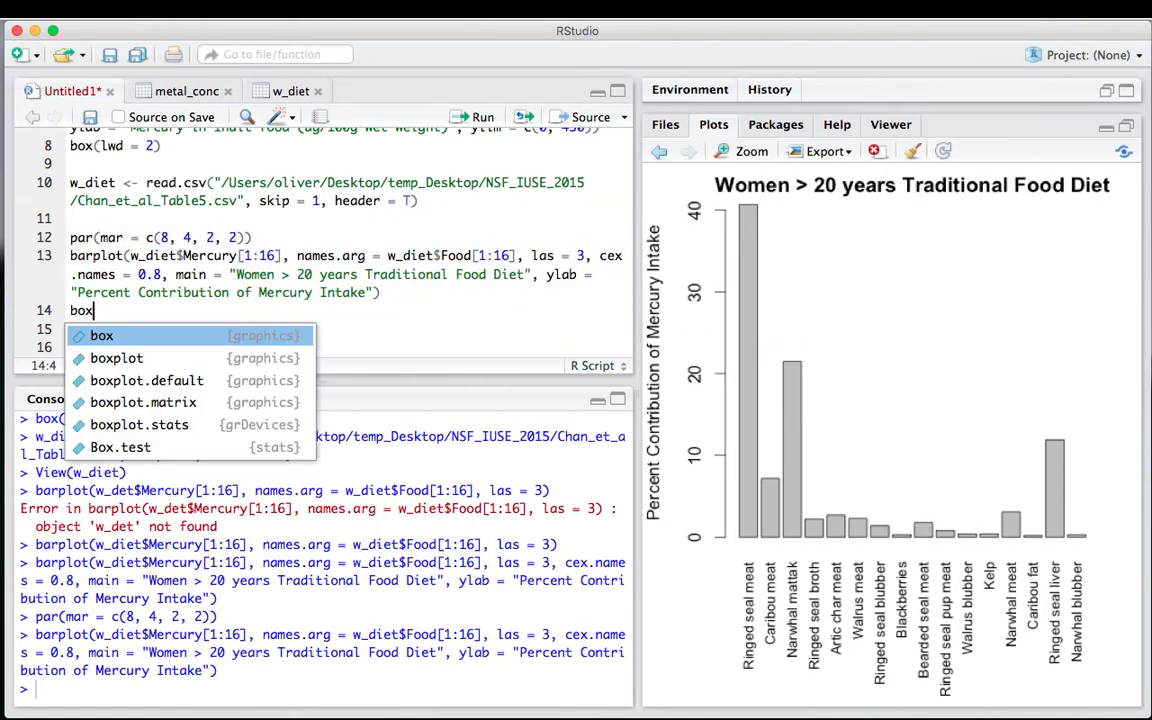
key("BackSpace")
key("BackSpace")
key("BackSpace")
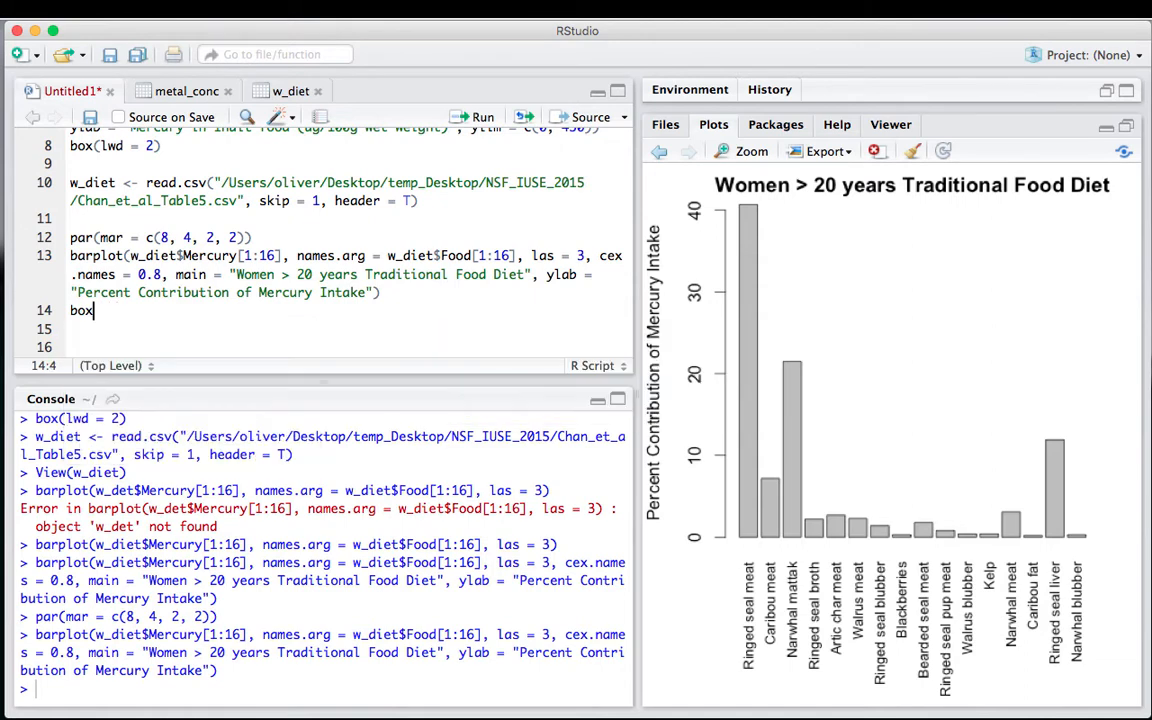
type("(lwd = 2")
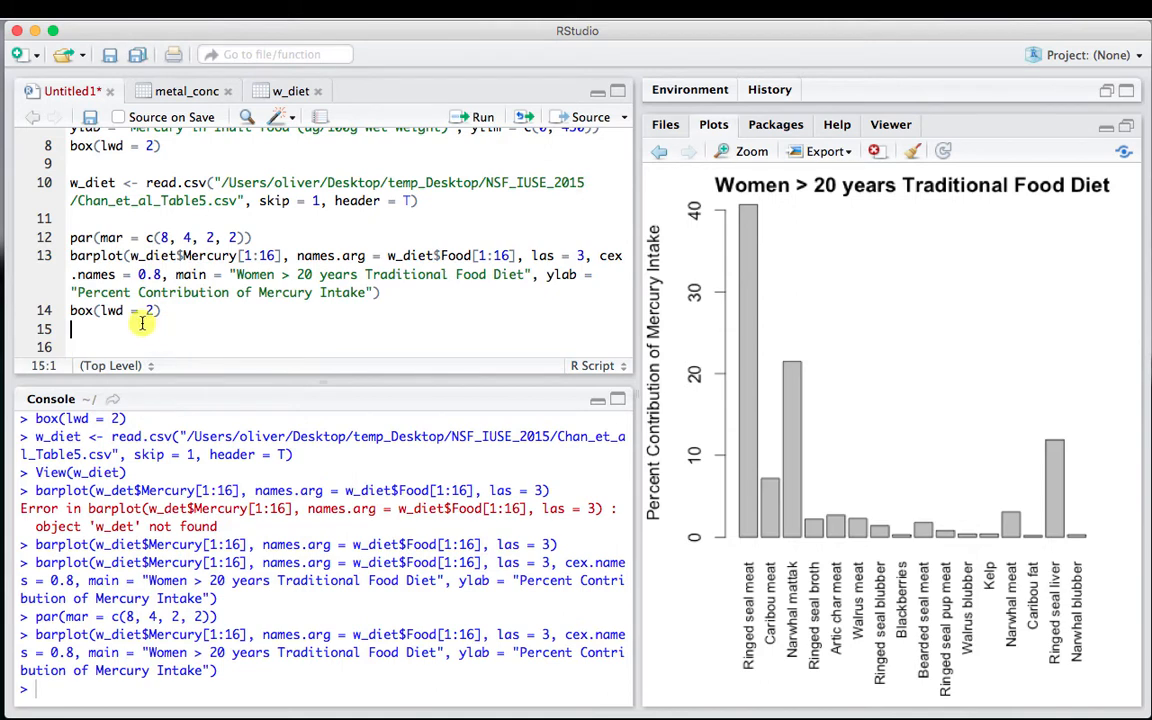
left_click_drag(147, 319, 66, 238)
left_click(473, 118)
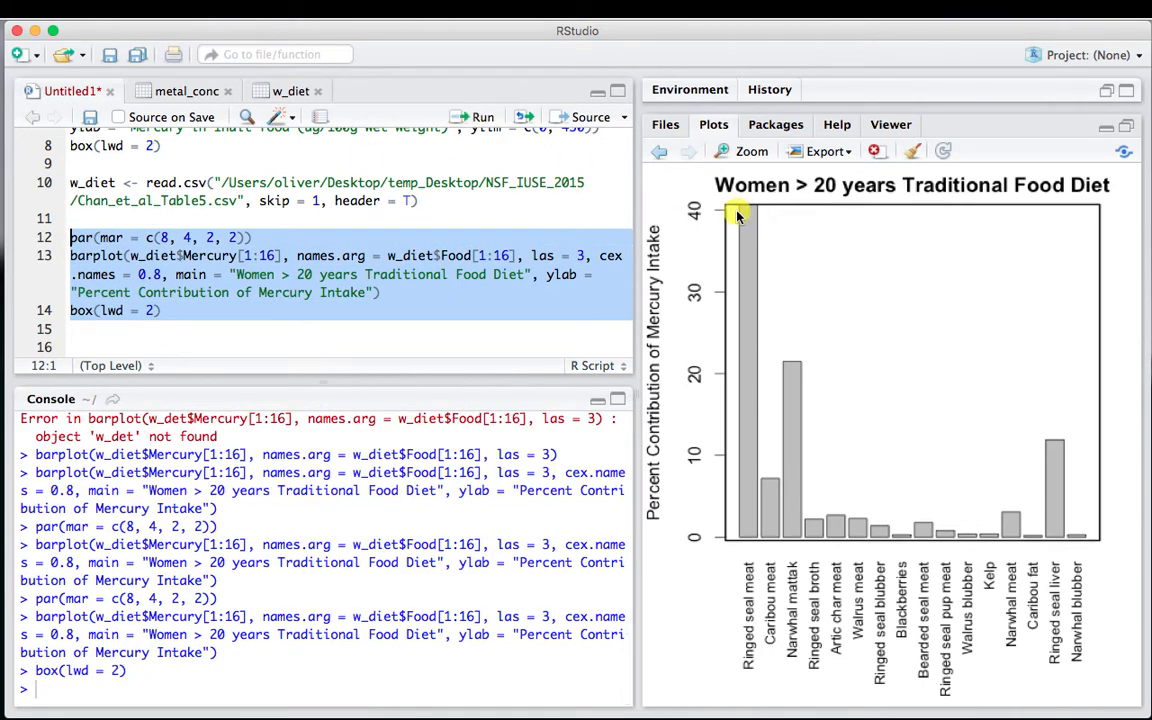
- Add ylim = c(0, 45) to the w_diet barplot call on line 13 and rerun lines 12 to 14
left_click(430, 294)
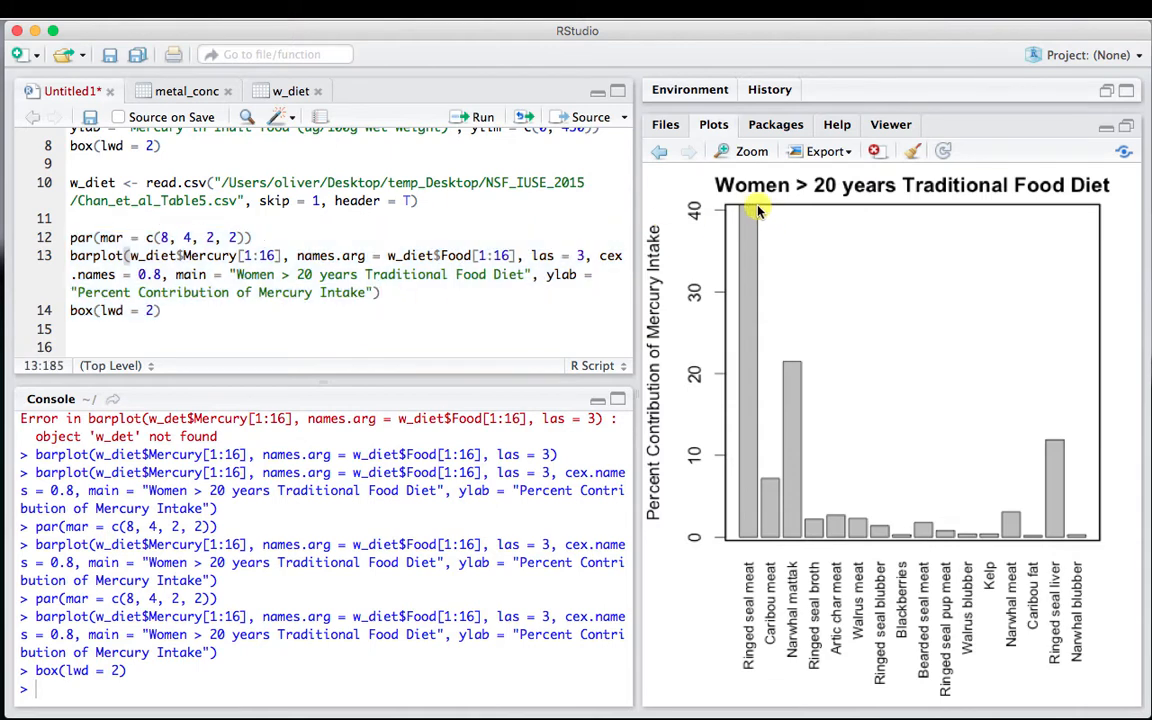
left_click(422, 256)
left_click(375, 292)
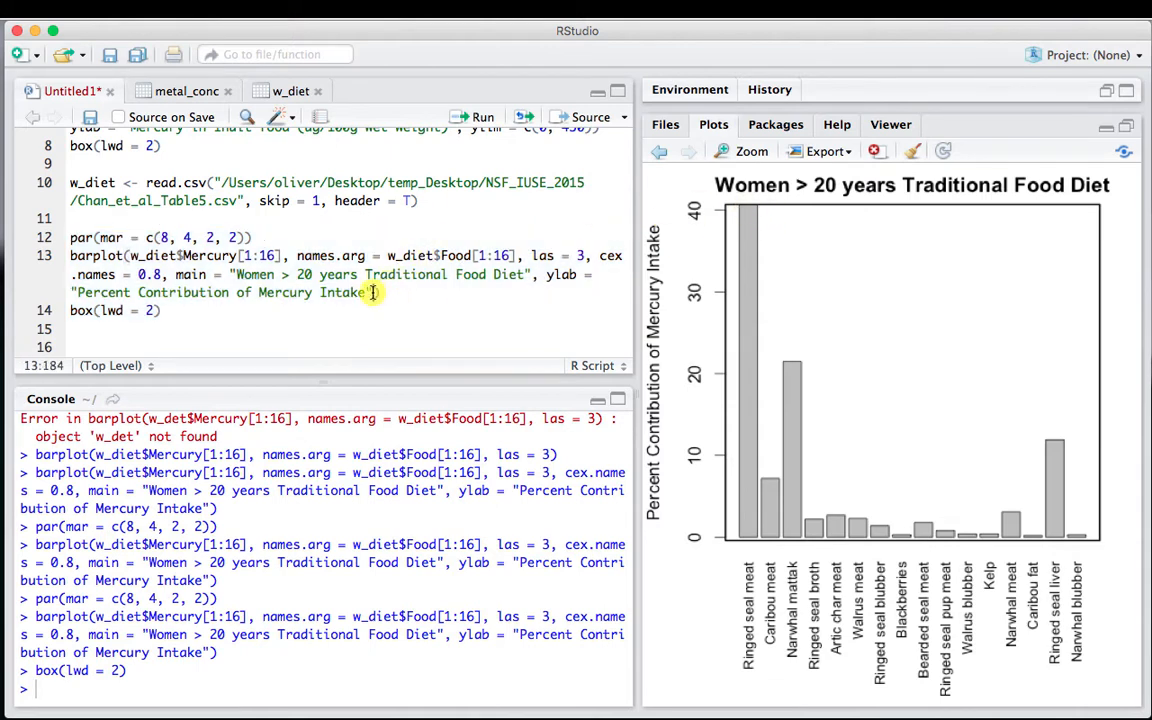
type(", yli")
type("m = c(0")
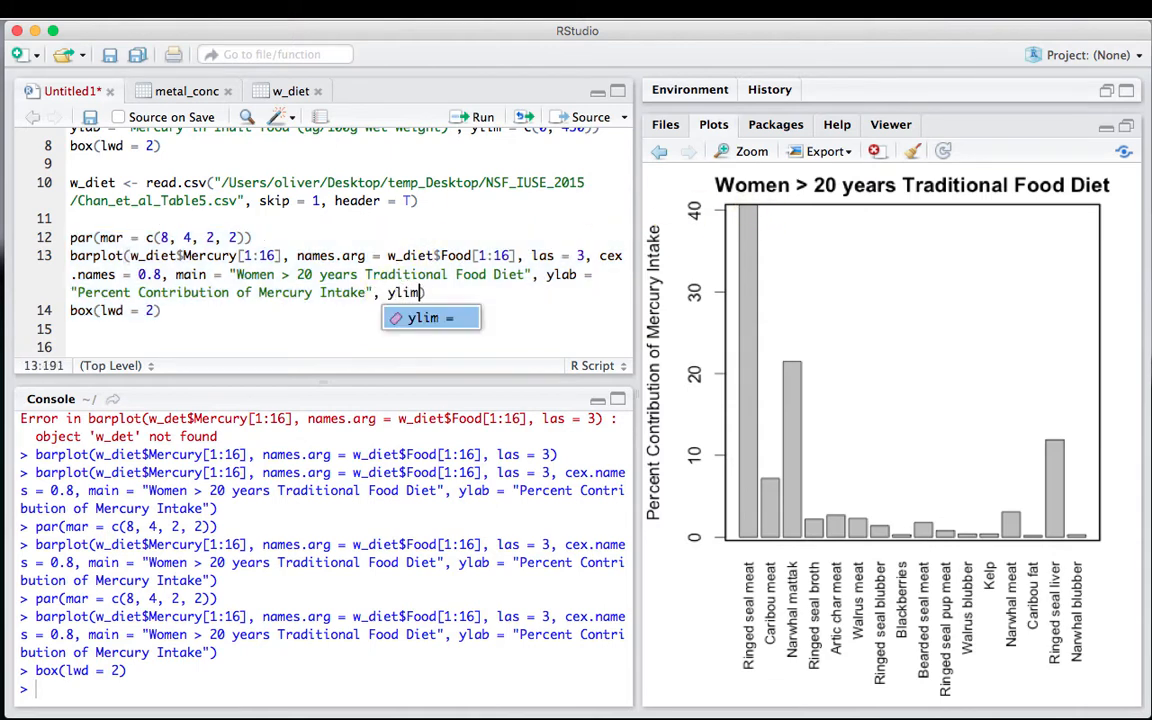
type(", 45)")
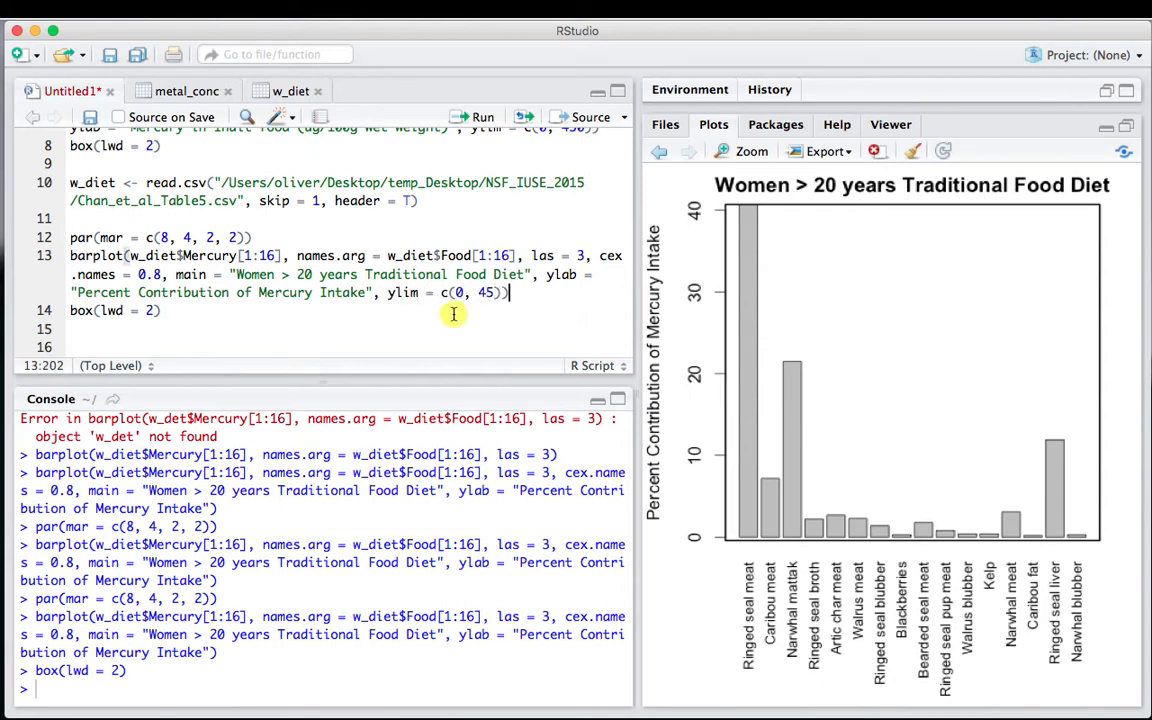
left_click_drag(109, 225, 141, 324)
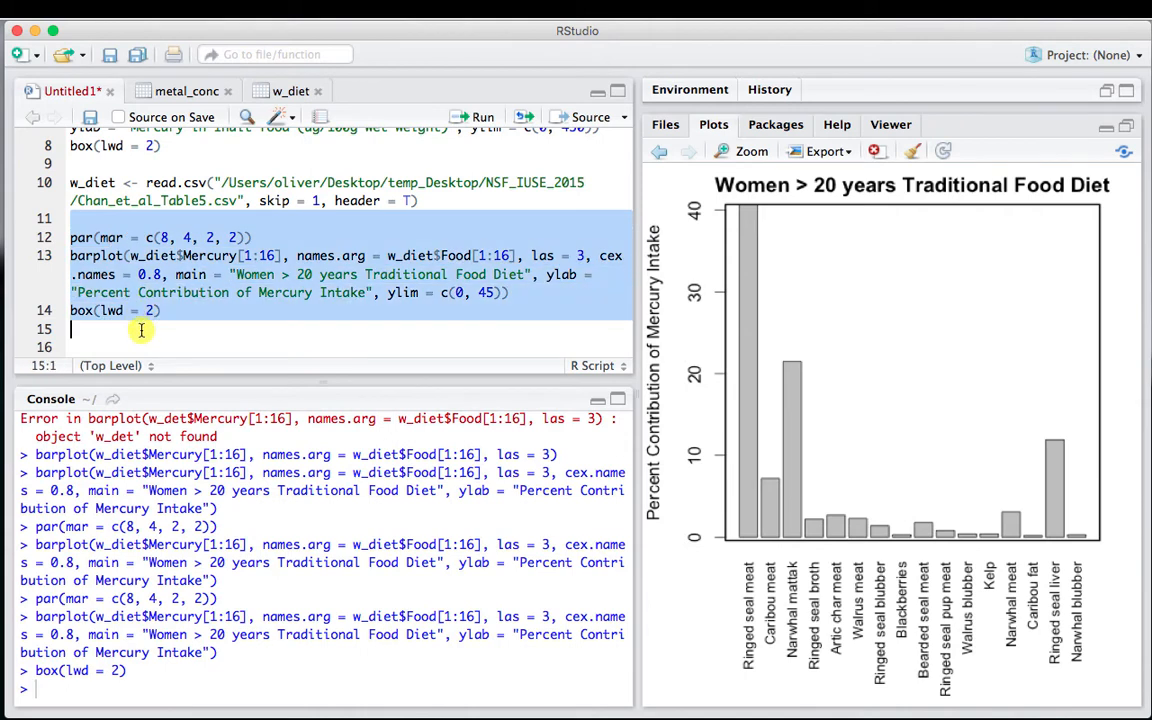
left_click(482, 118)
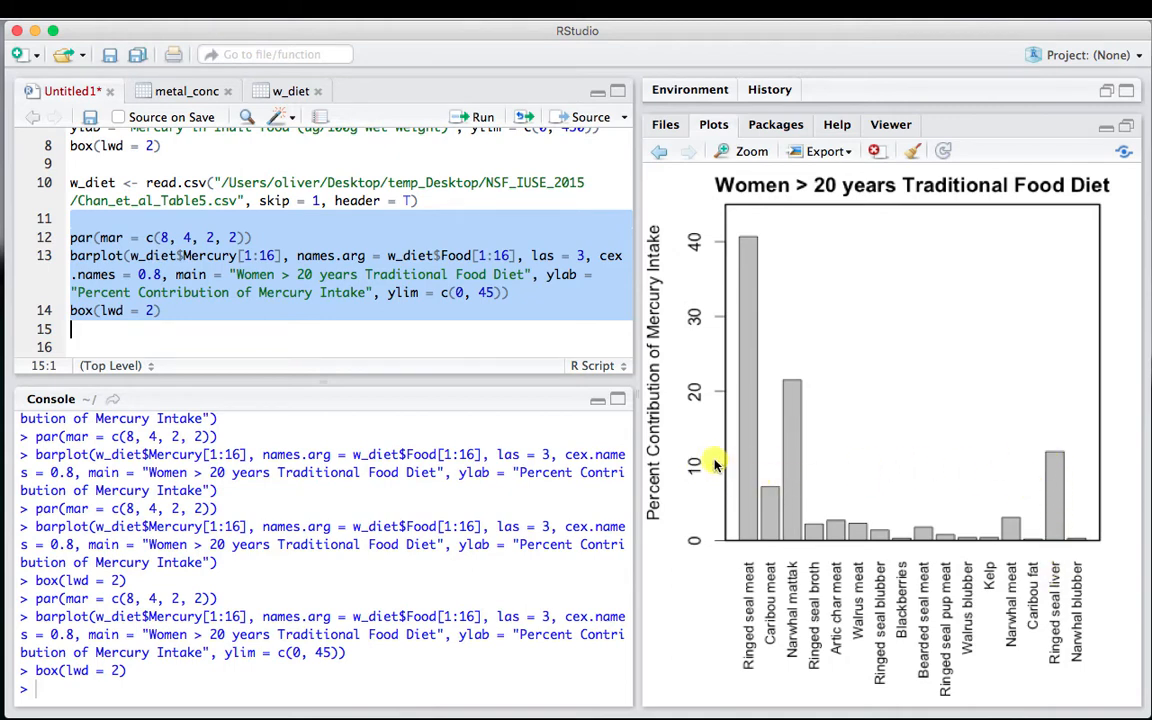
- Review the w_diet data table, comparing each food's traditional food share with its mercury contribution
left_click(285, 92)
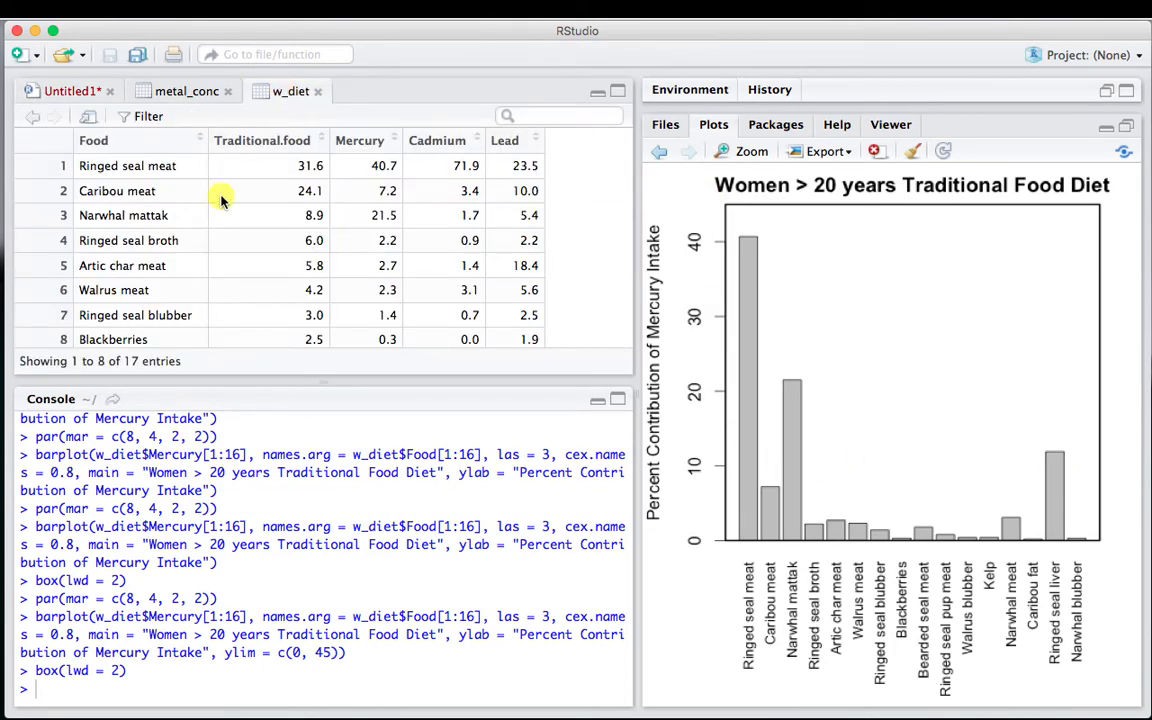
scroll(267, 197, "down", 1)
scroll(267, 197, "up", 1)
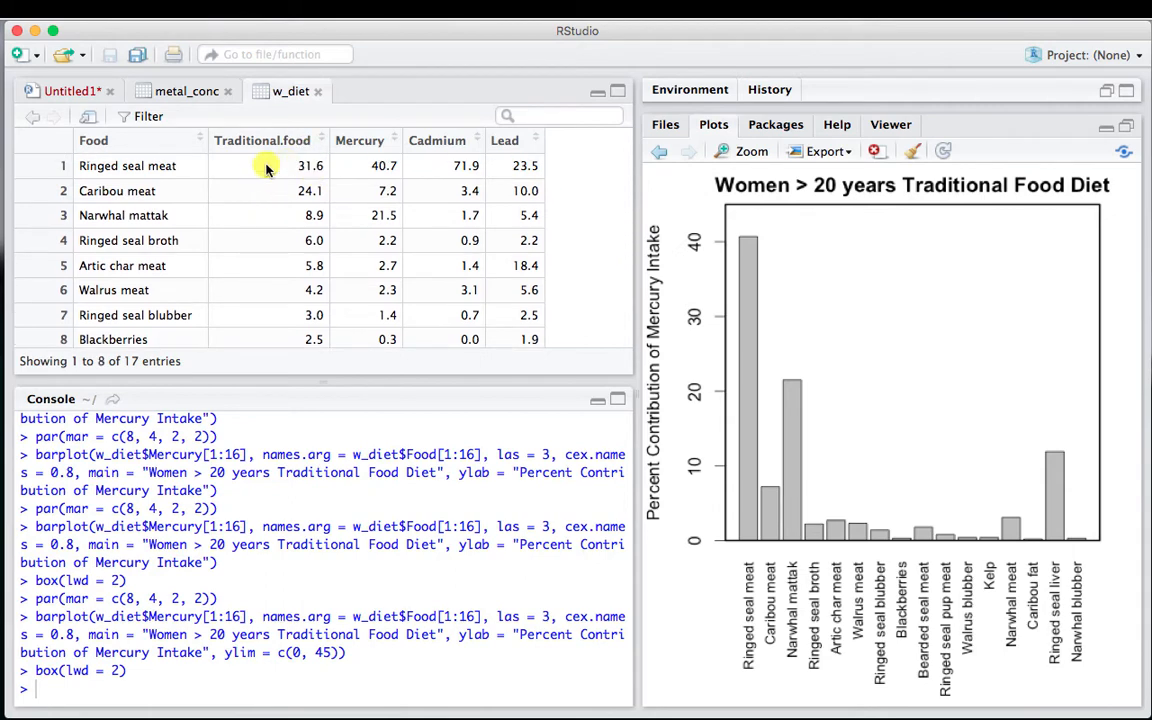
scroll(271, 226, "down", 2)
scroll(272, 231, "down", 4)
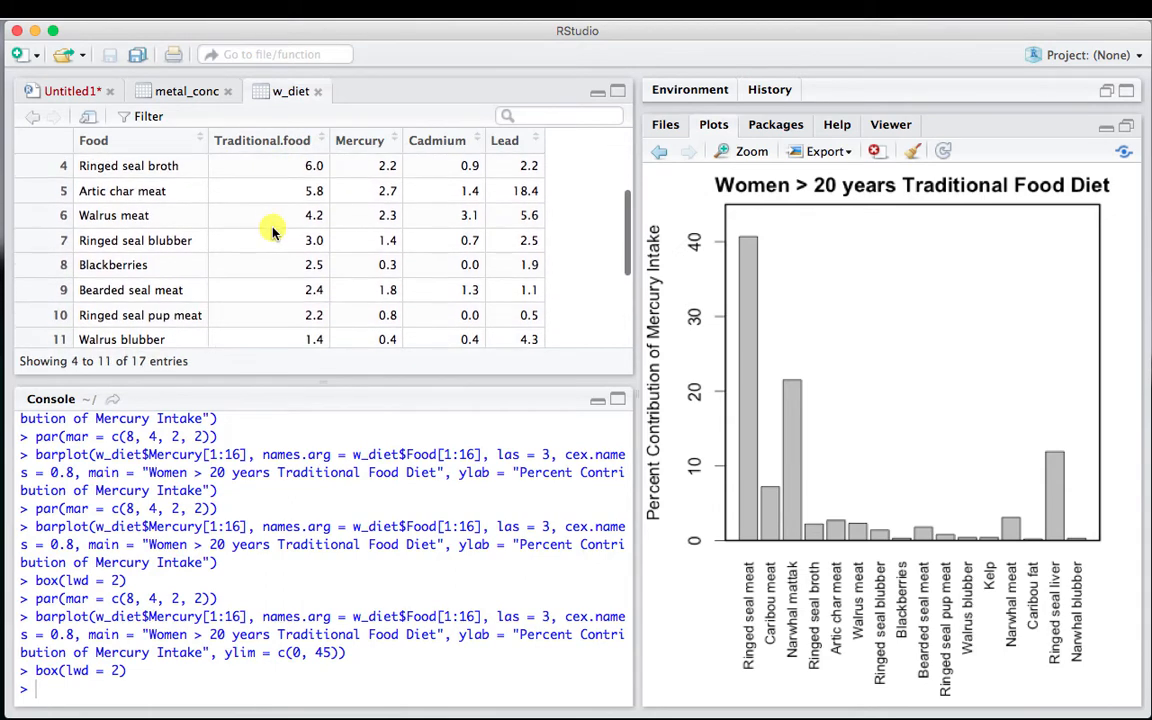
scroll(272, 231, "down", 1)
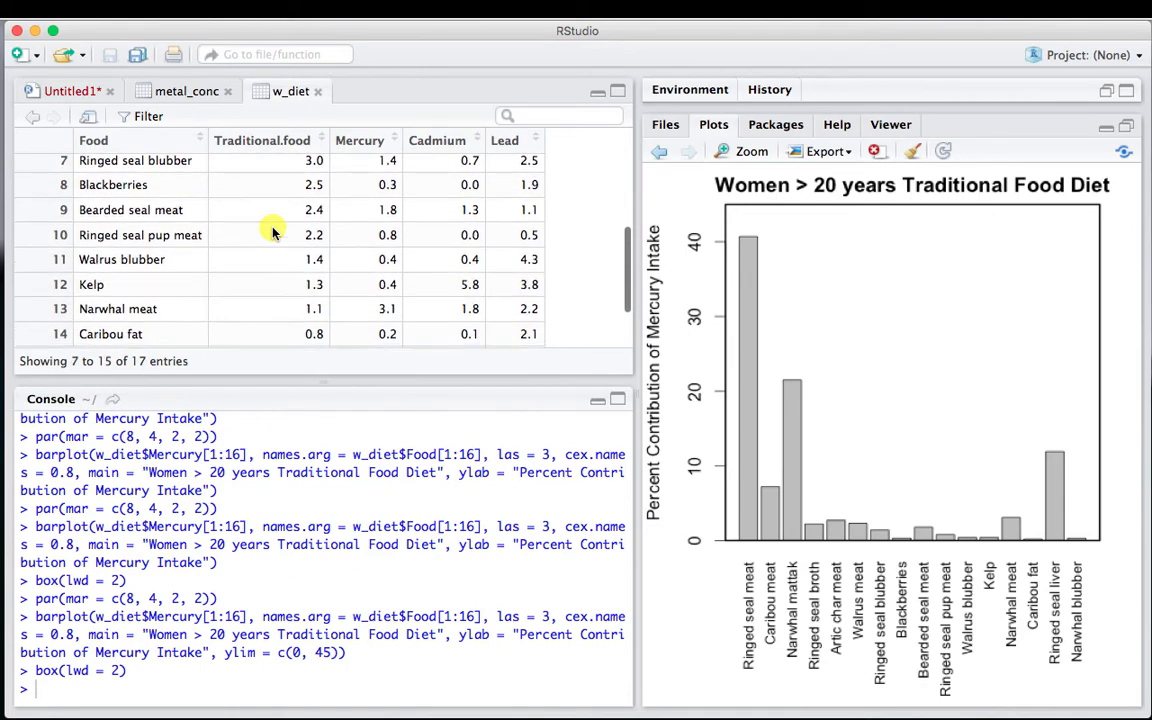
scroll(272, 231, "up", 2)
scroll(271, 230, "down", 4)
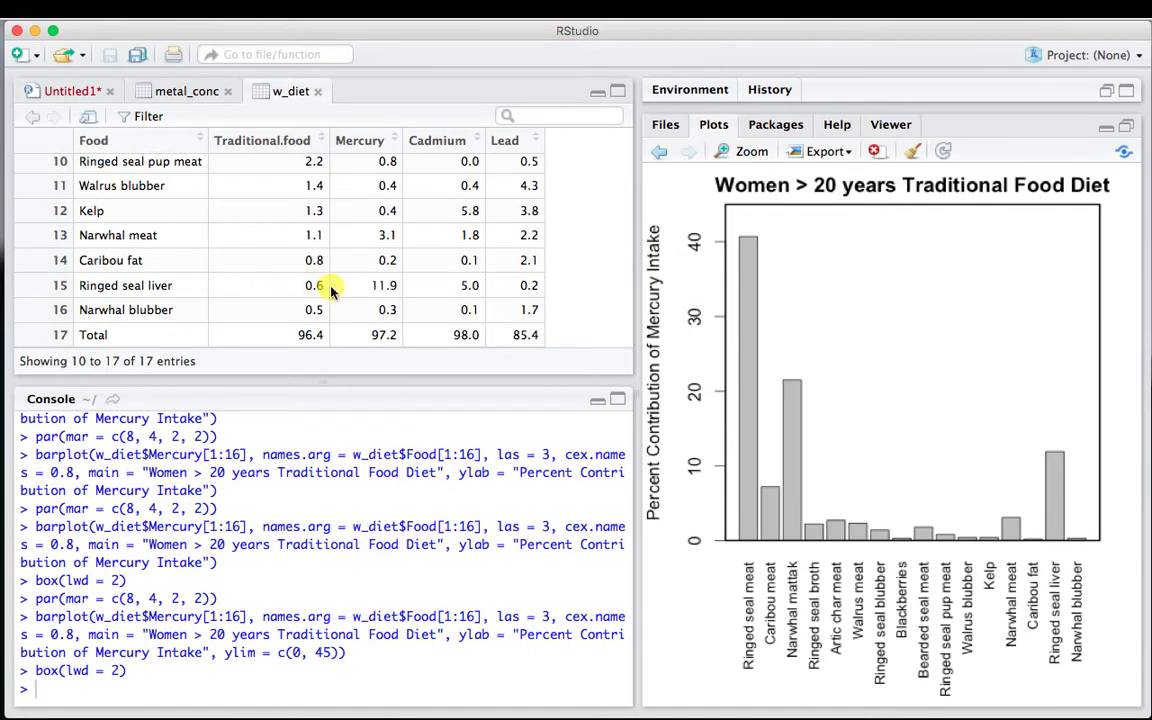
scroll(378, 289, "up", 9)
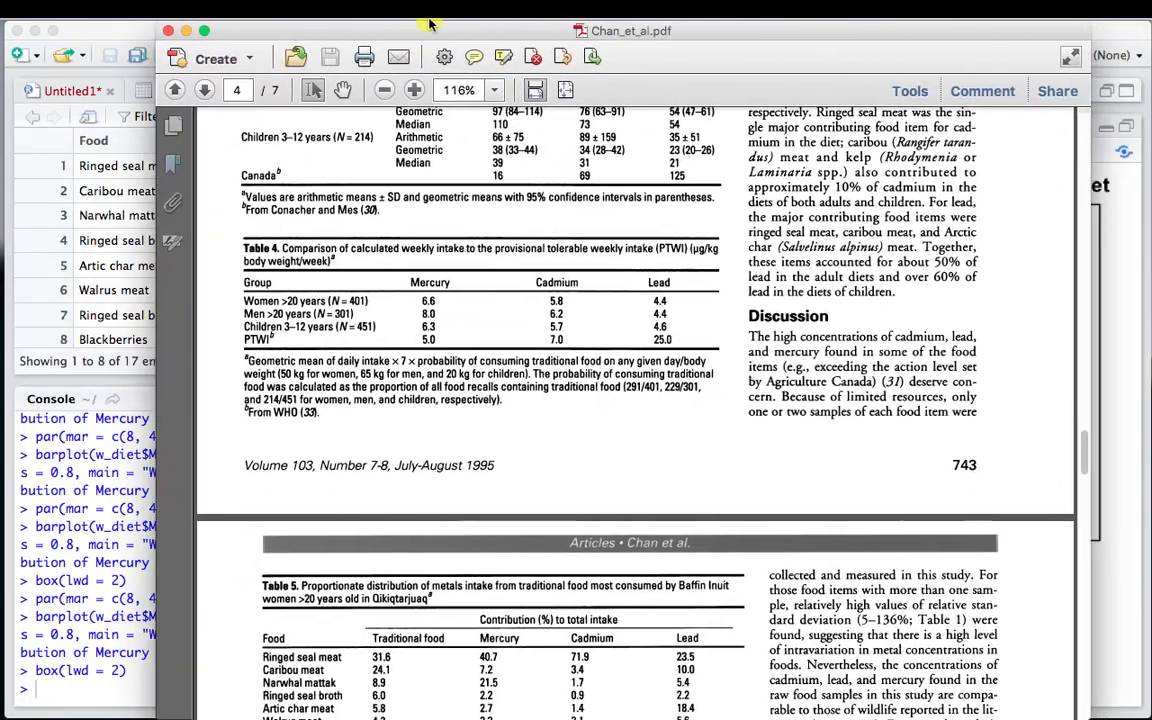
- Switch to Chan_et_al.pdf and examine Table 4's mercury intakes, PTWI and footnotes, along with the women's geometric mean mercury intake in Table 3
scroll(442, 455, "up", 5)
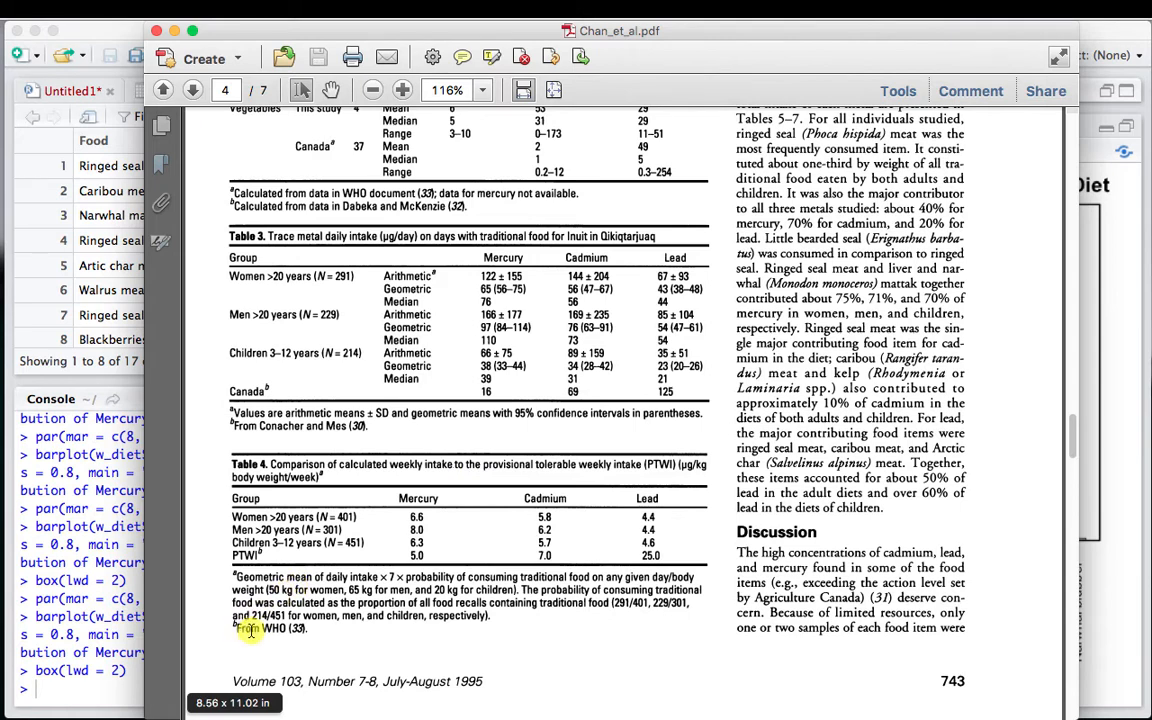
left_click_drag(262, 629, 312, 645)
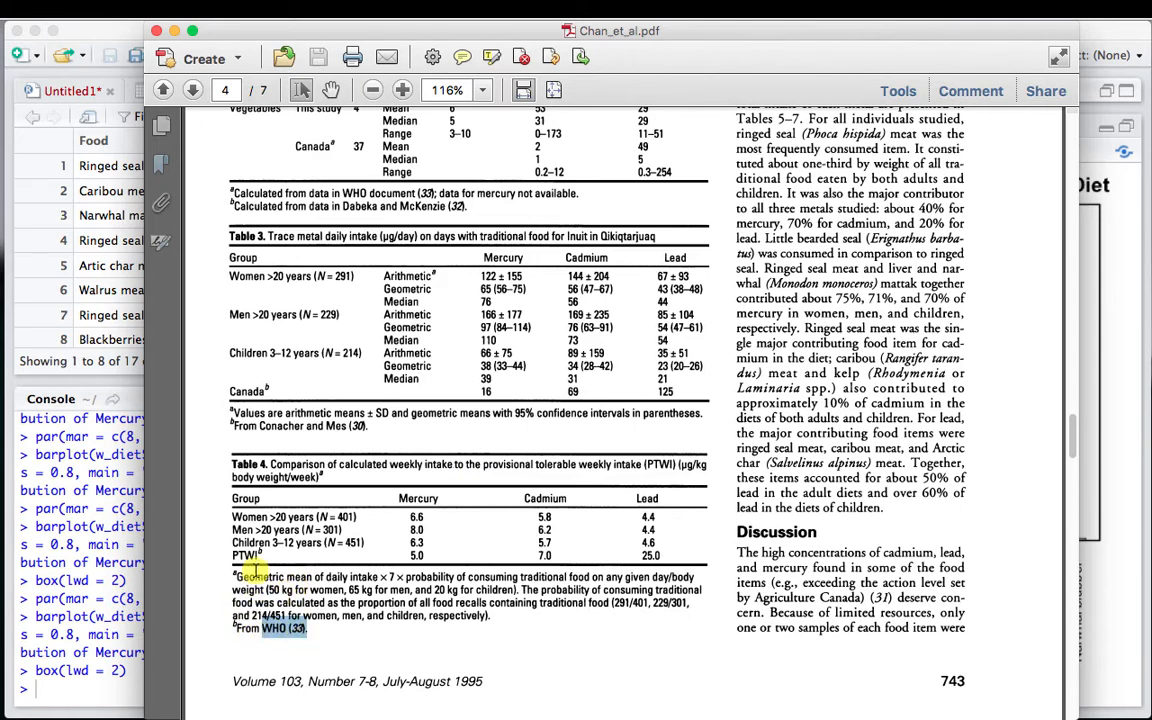
left_click(272, 632)
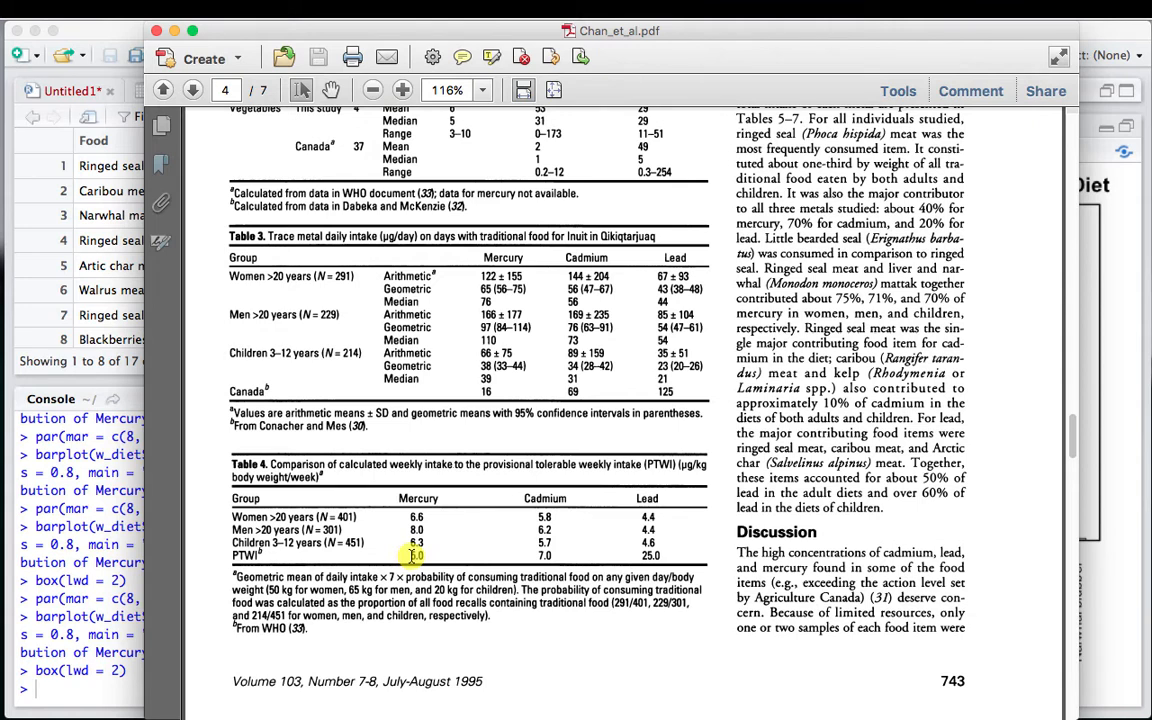
left_click_drag(411, 556, 421, 556)
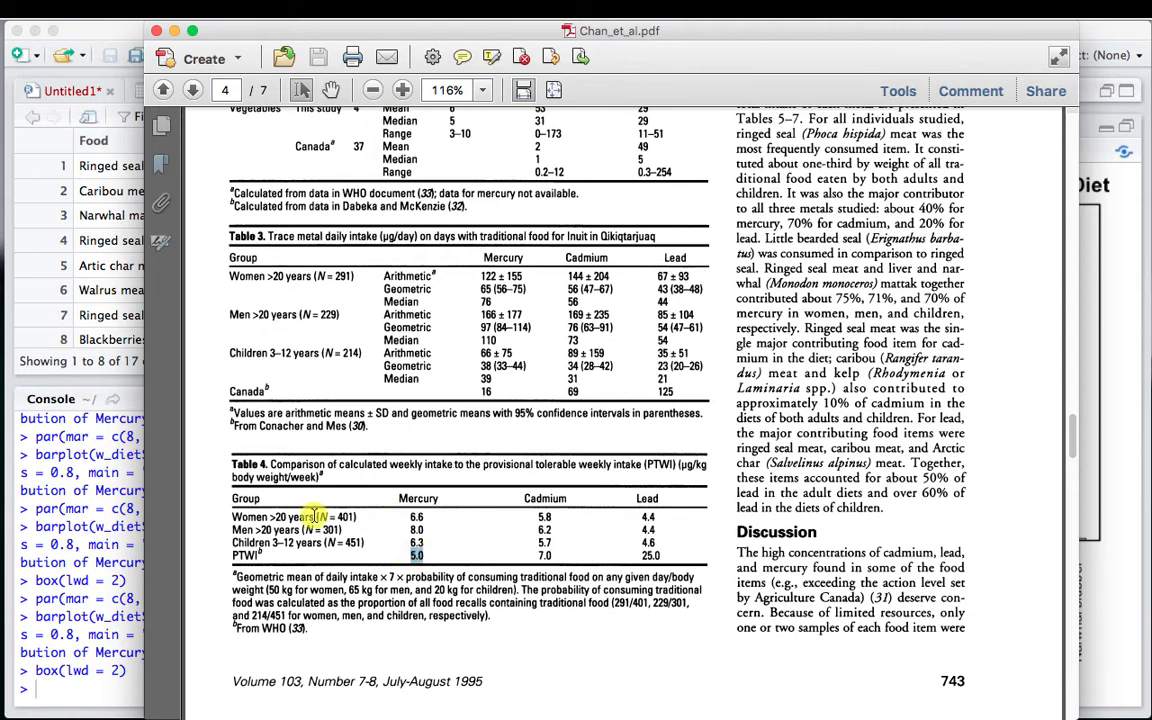
left_click_drag(409, 516, 422, 528)
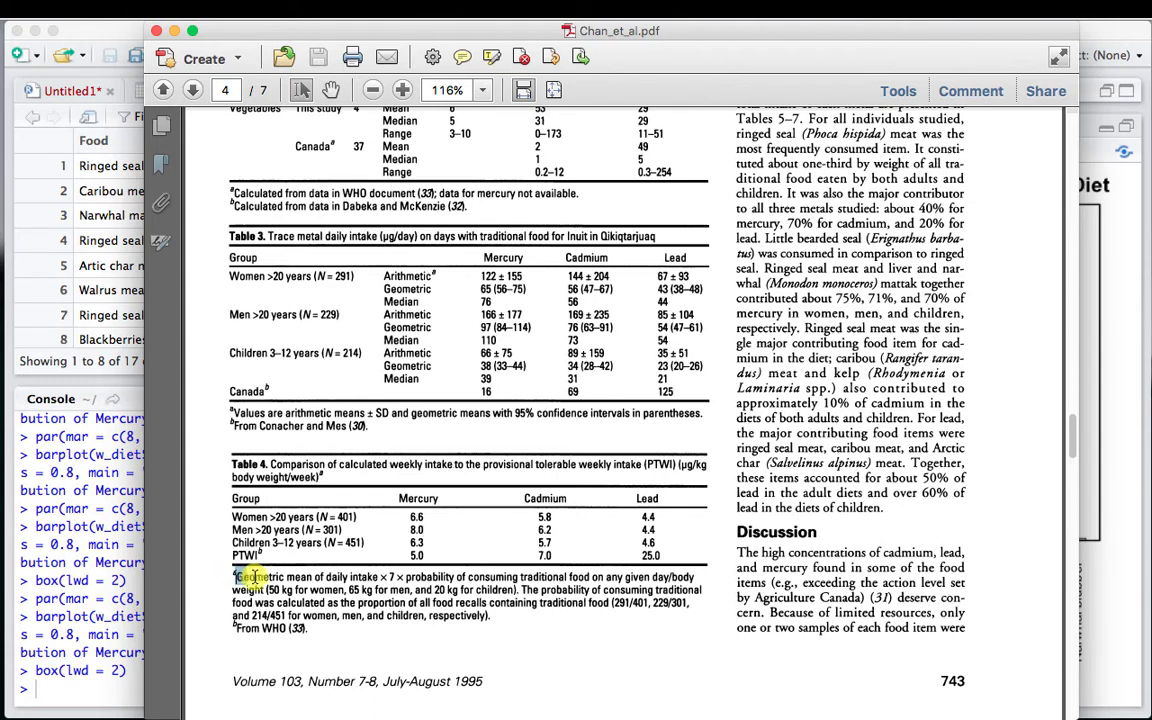
left_click_drag(236, 577, 380, 580)
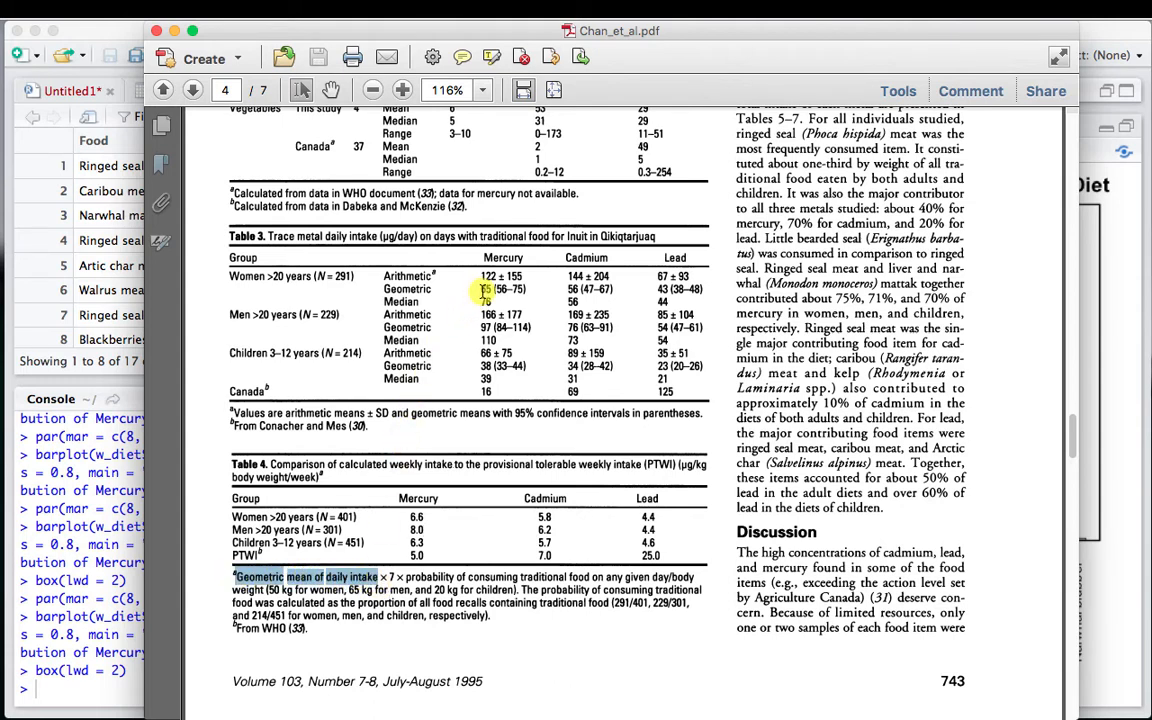
left_click_drag(482, 289, 493, 290)
double_click(494, 290)
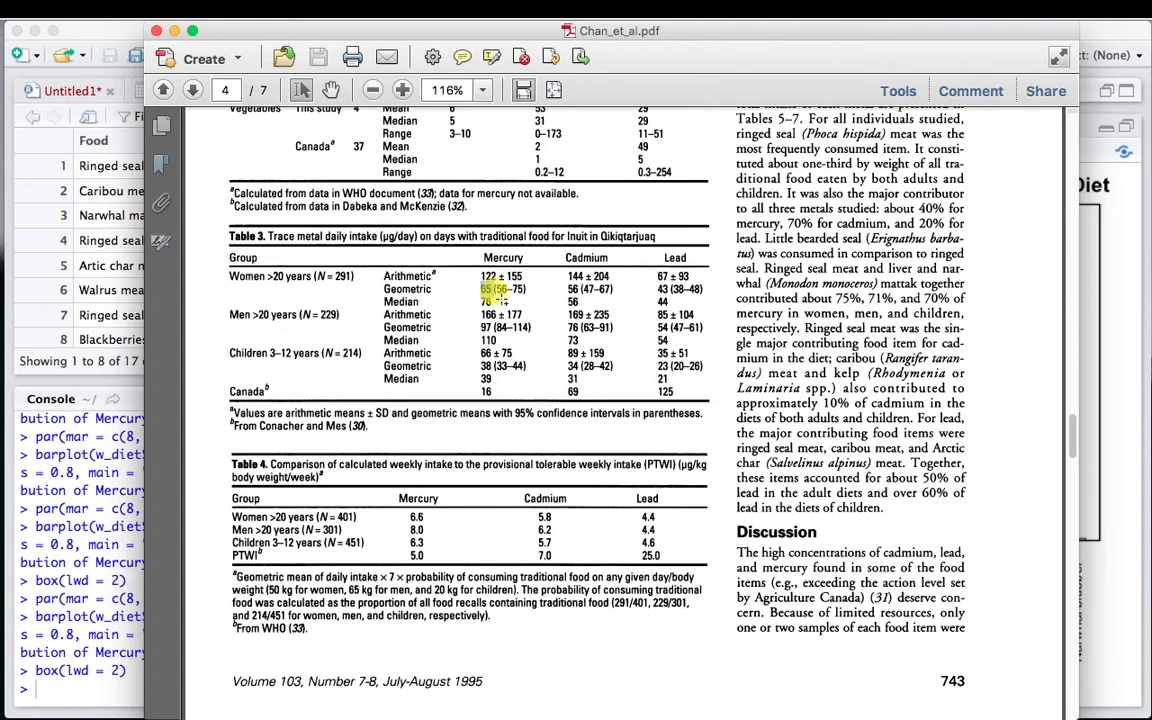
left_click(389, 577)
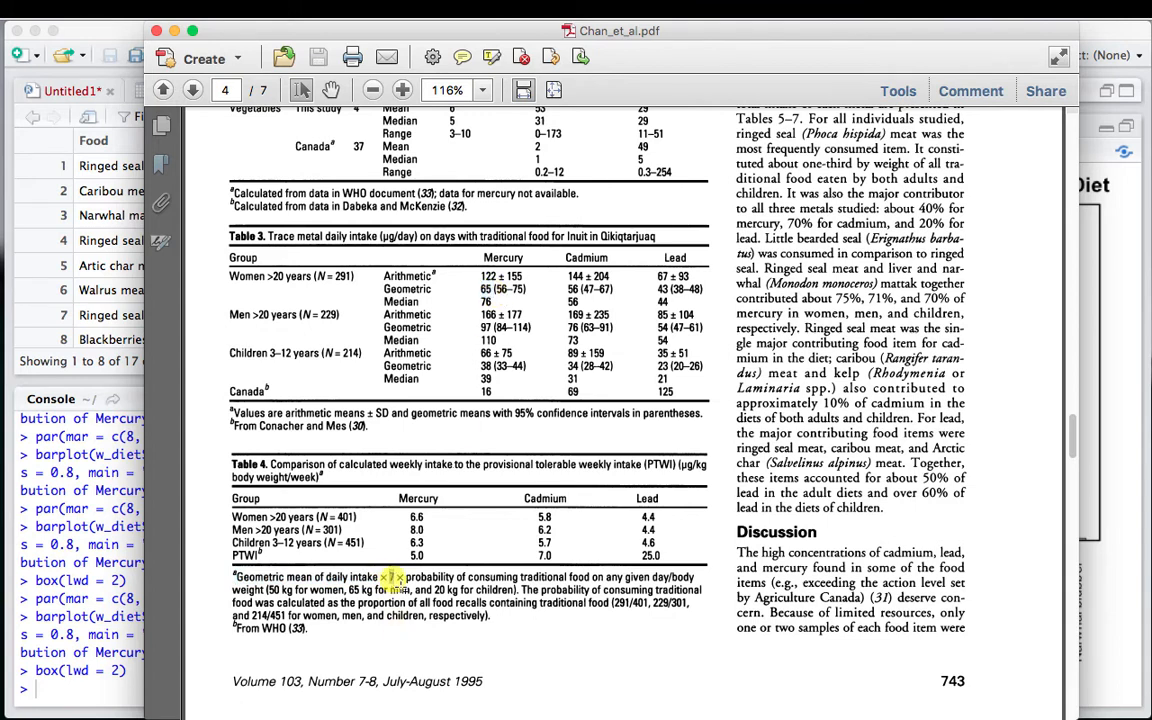
- Examine Table 4's weekly intake title and its footnote formula, highlighting "probability of consuming traditional food"
double_click(392, 577)
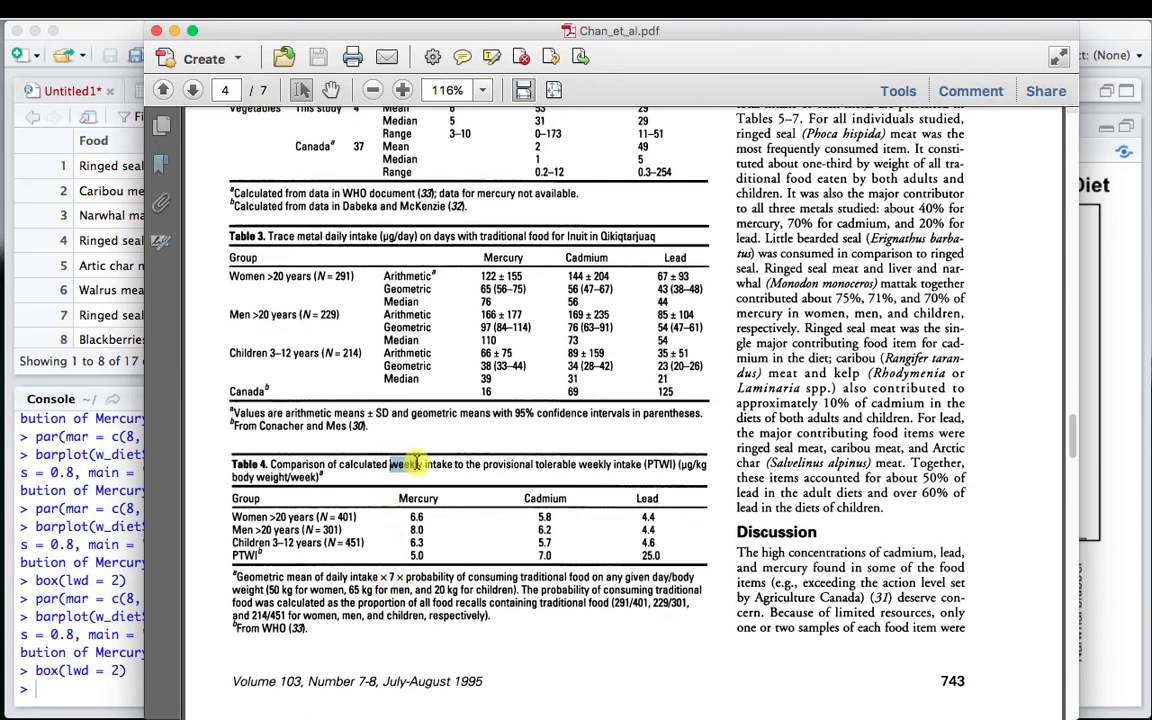
double_click(406, 464)
left_click_drag(402, 579, 590, 578)
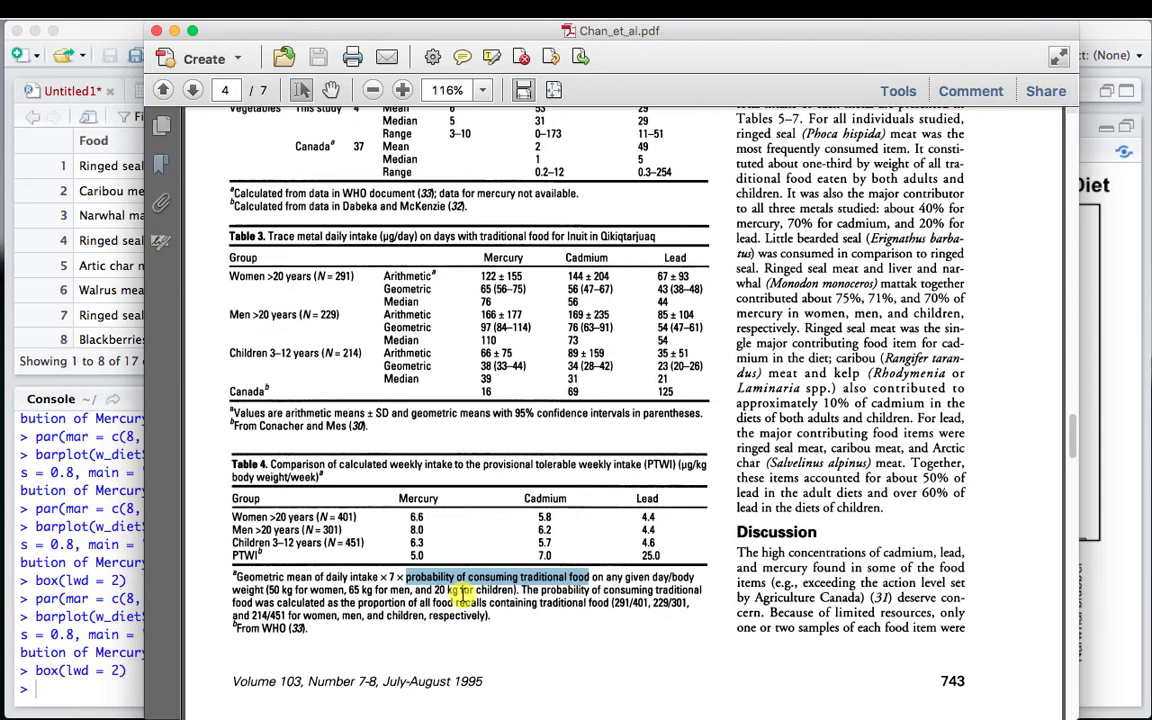
- Switch to RStudio and add the comment "####compute the weekly intake of mercury for women" at the end of the Untitled1 script
left_click(68, 76)
left_click(75, 91)
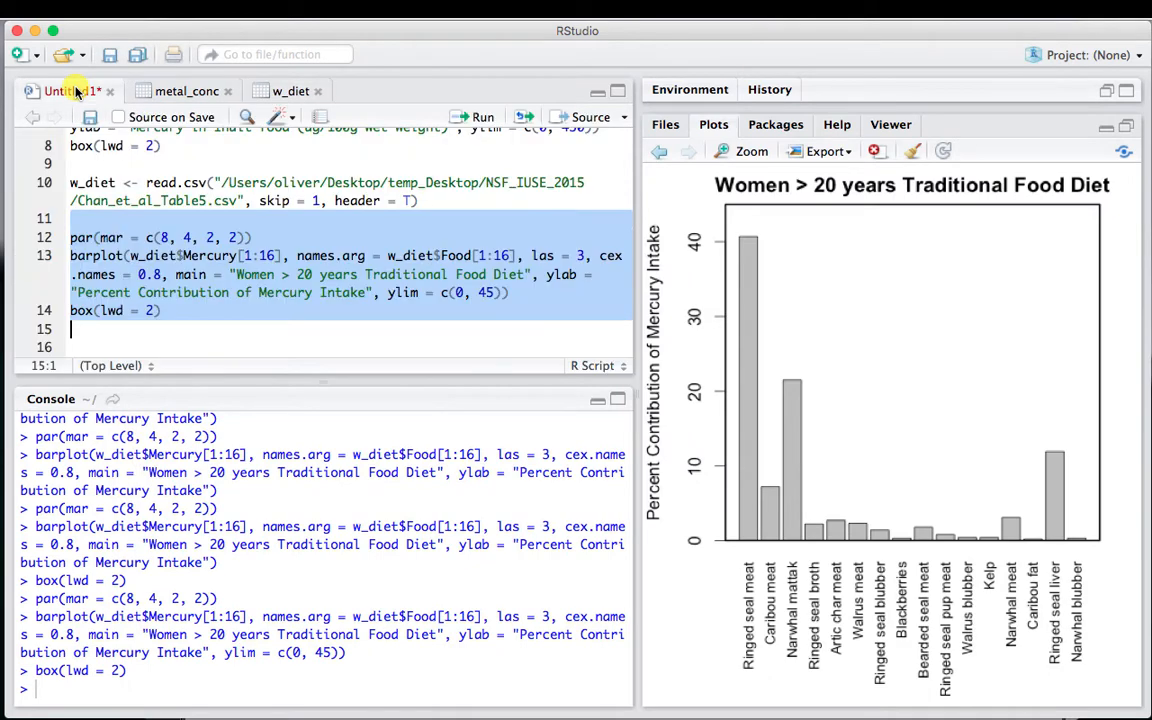
left_click(175, 334)
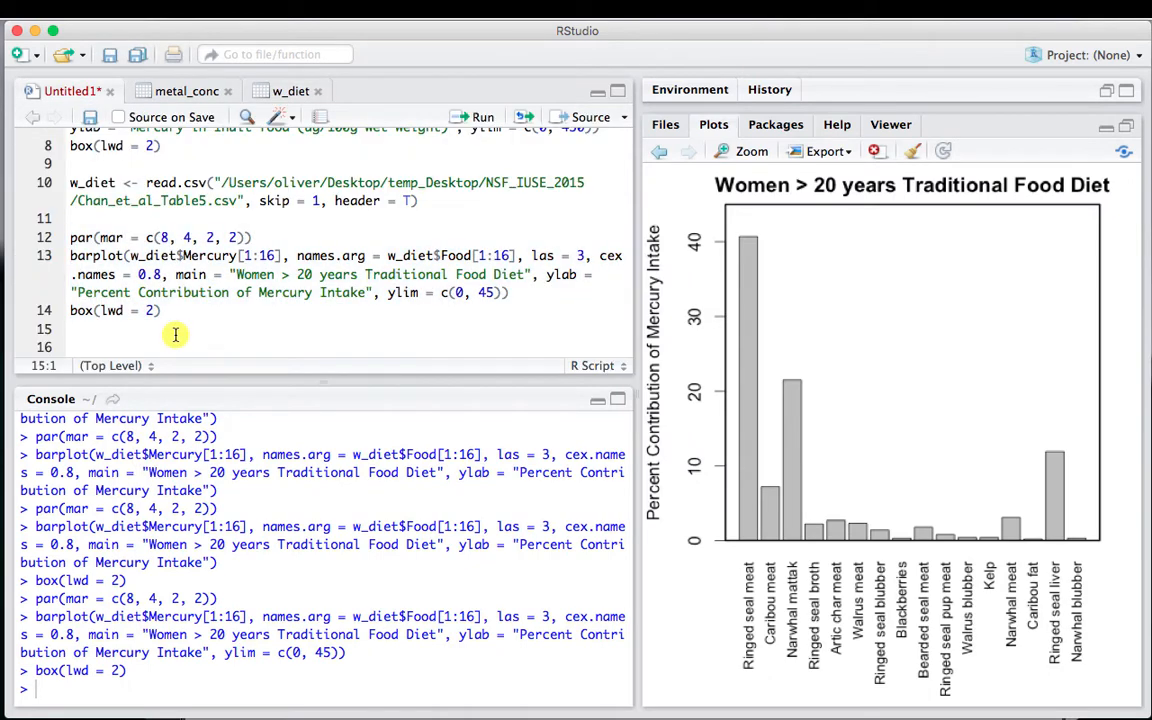
key("Return")
type("####")
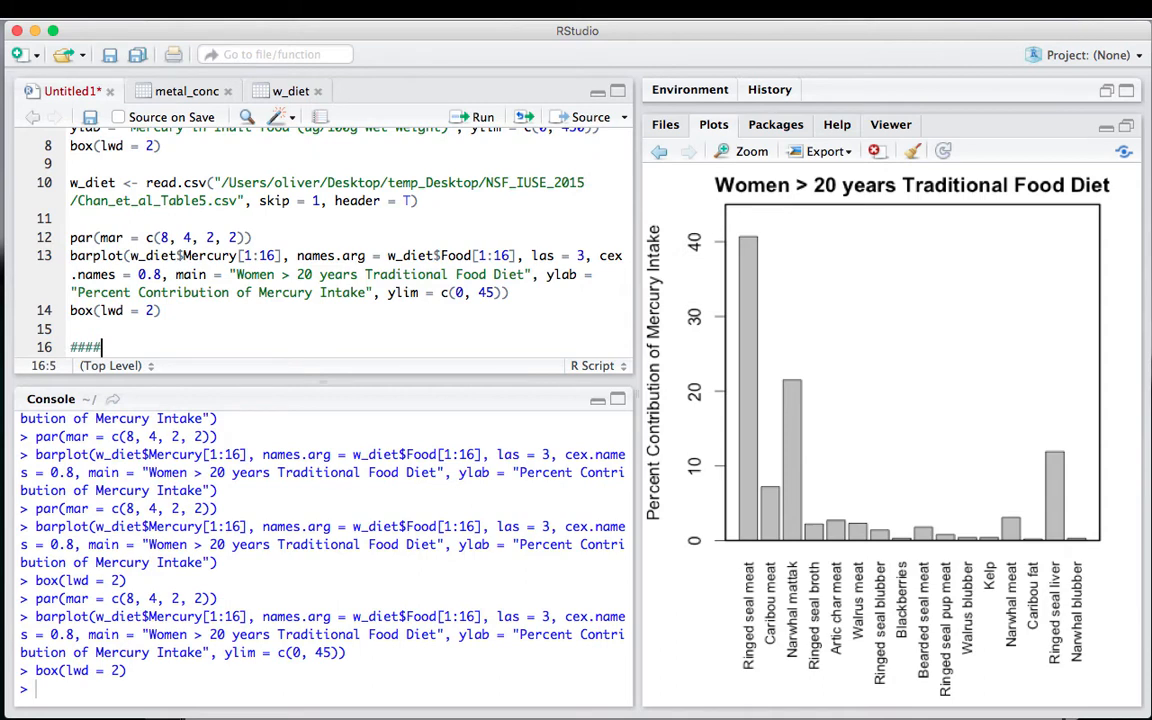
type("compute the")
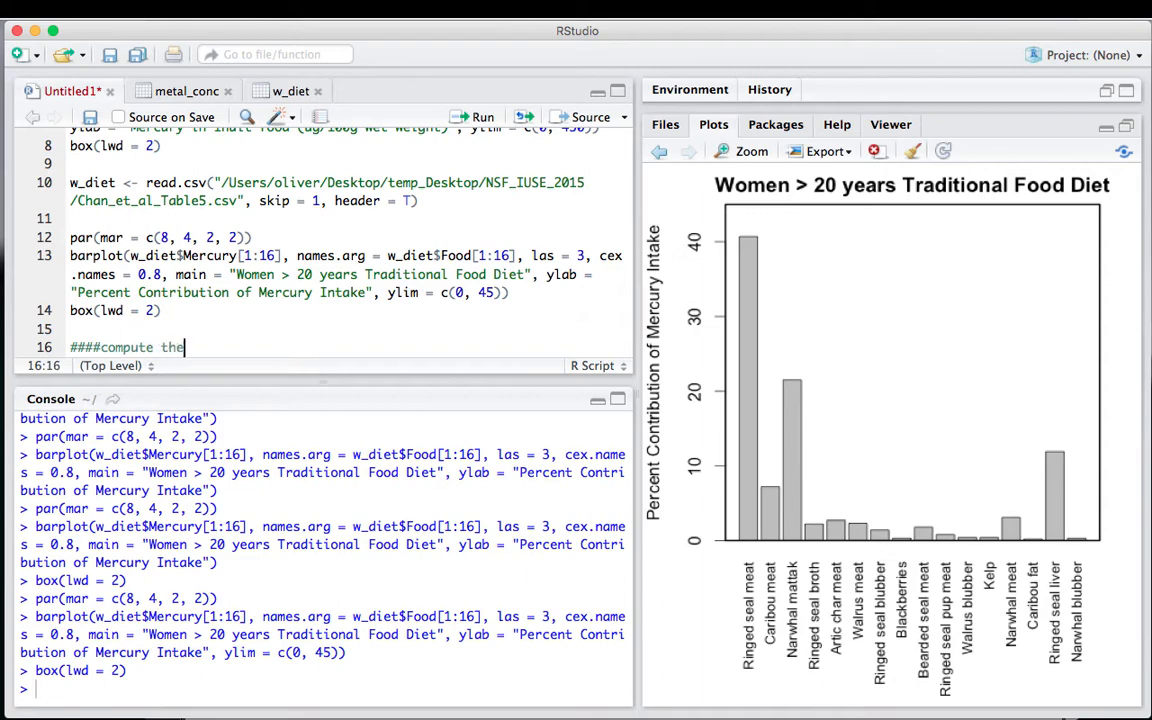
type(" weekly intake")
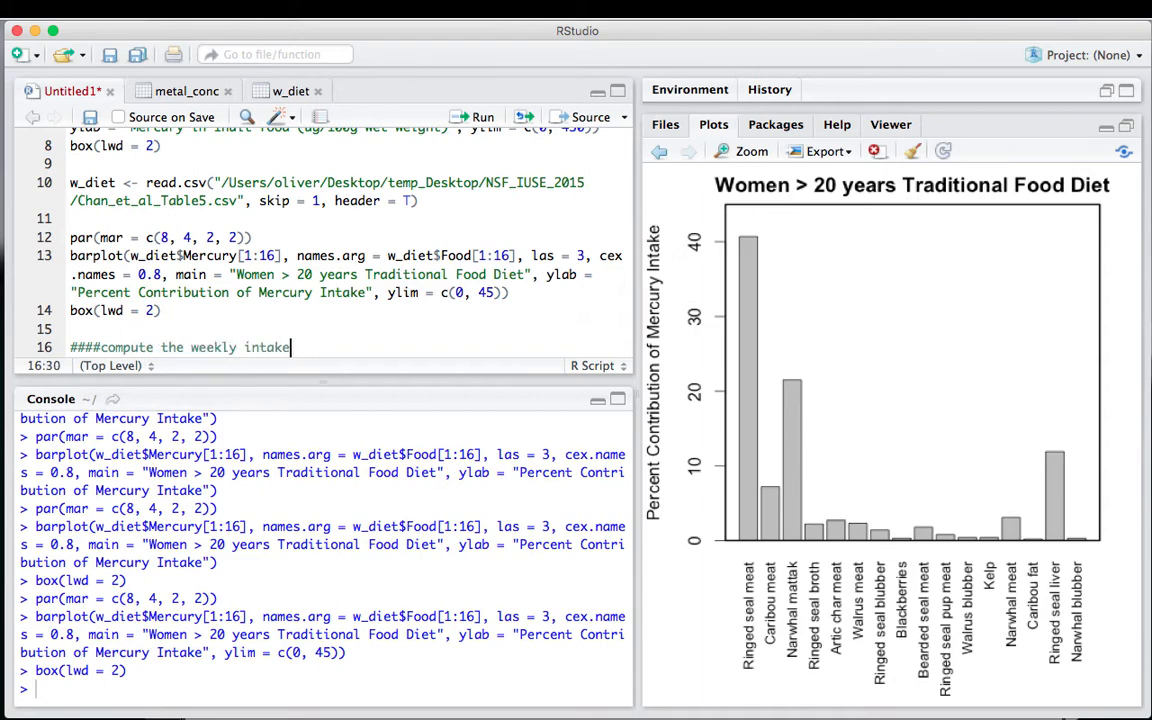
left_click(1113, 580)
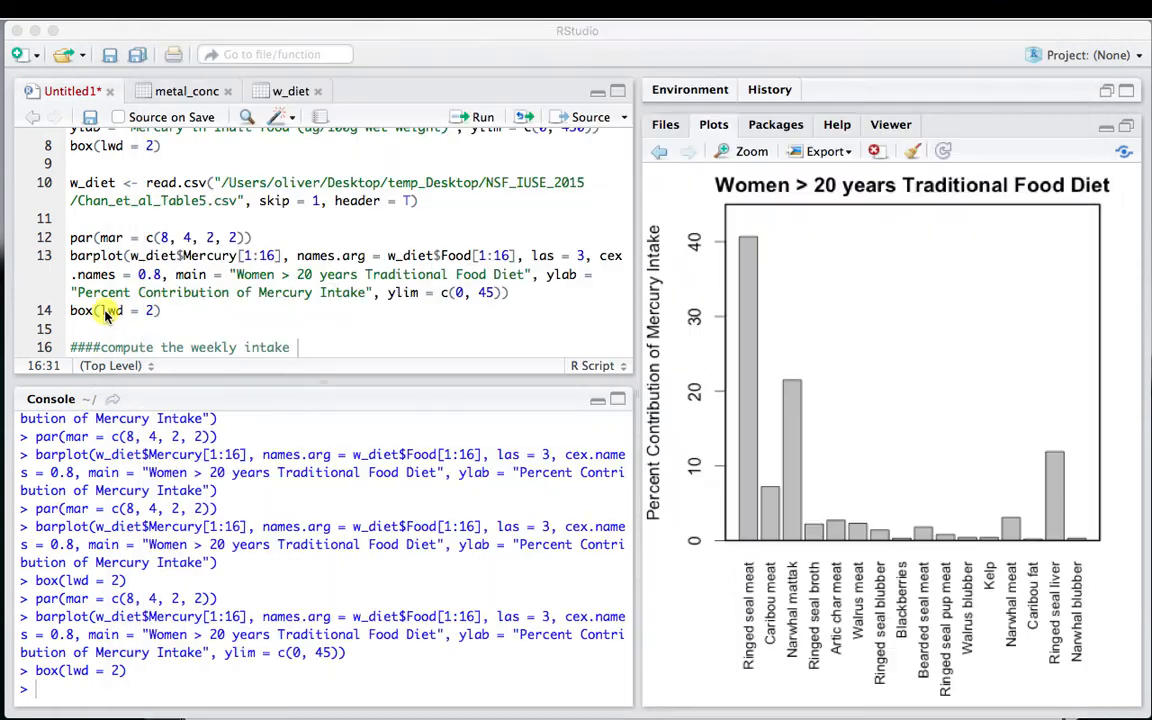
left_click(64, 382)
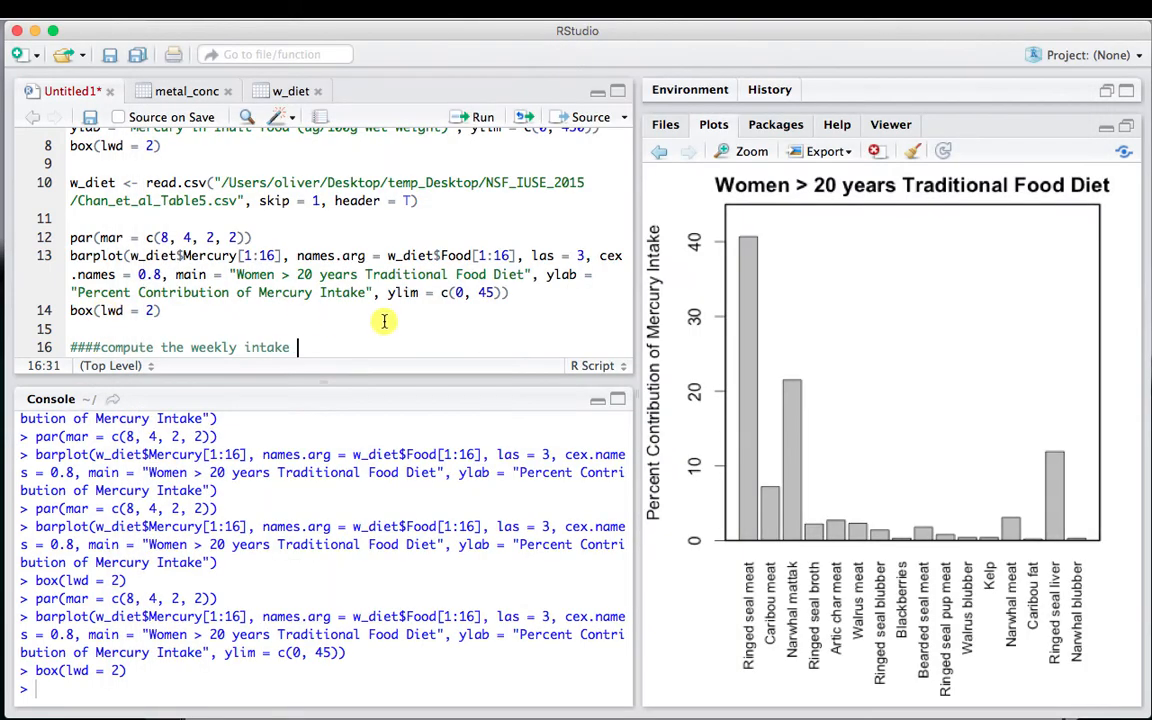
type("of woe")
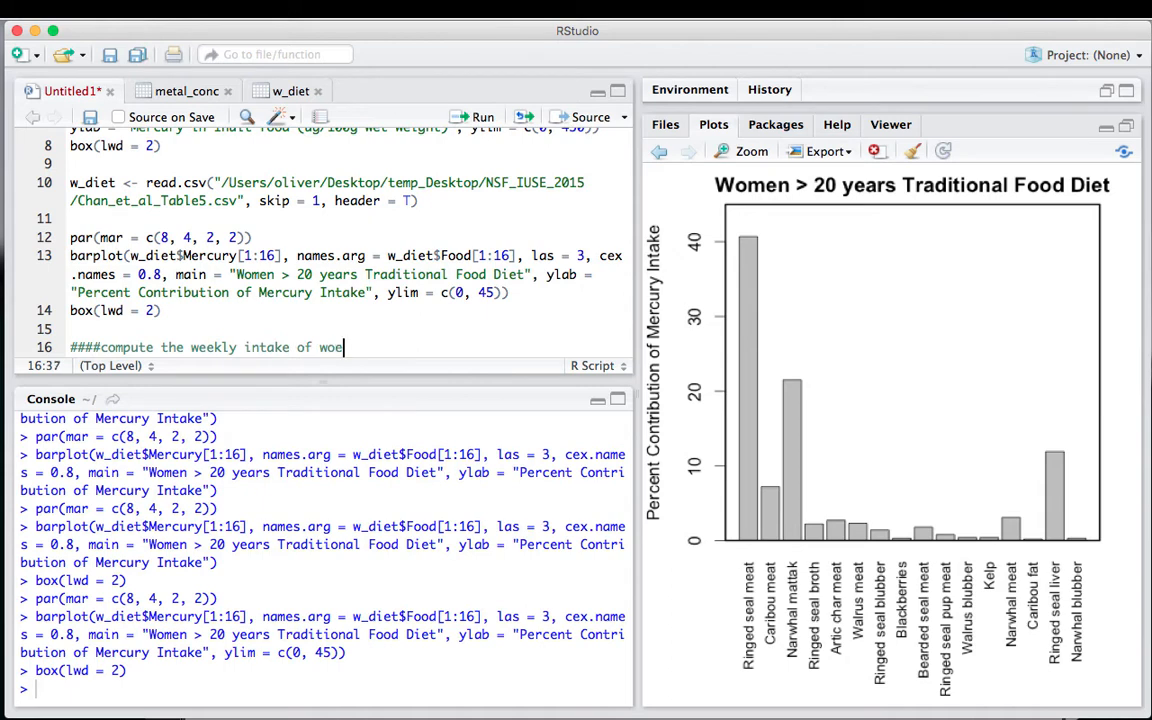
key("BackSpace")
key("BackSpace")
key("BackSpace")
type("mercury for w")
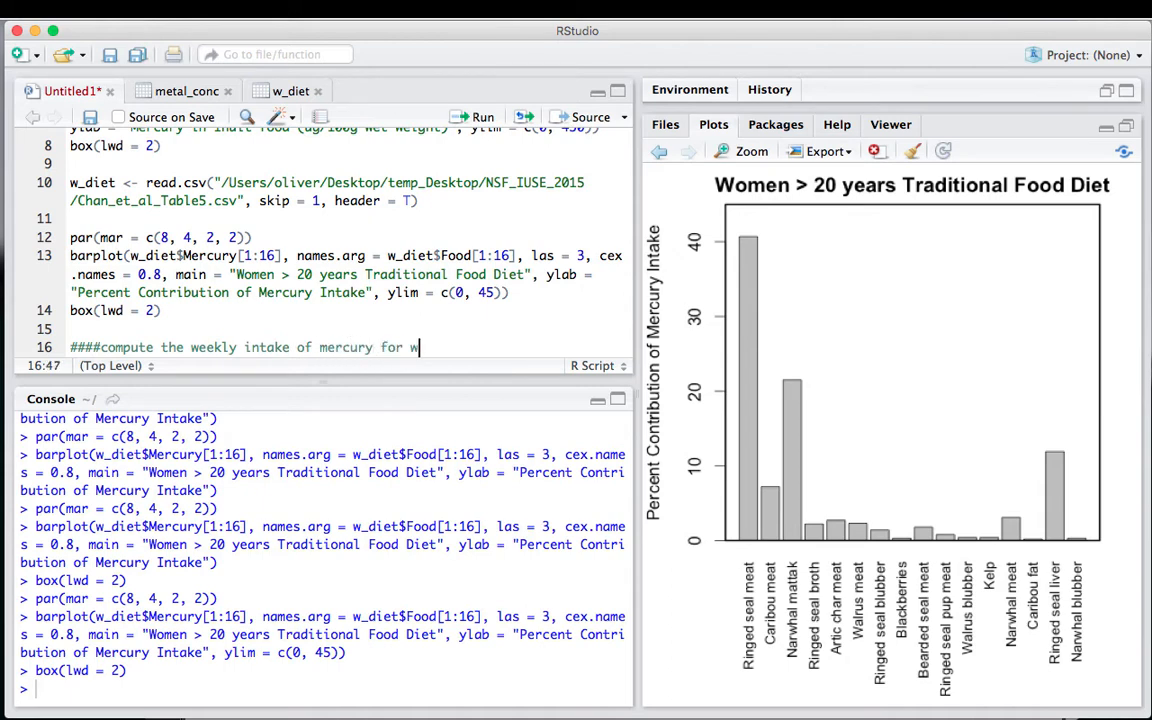
type("omen")
- Add a second comment line reading "####geomean * 7 * prob of consuming/body weight", followed by a blank line
key("Return")
type("###")
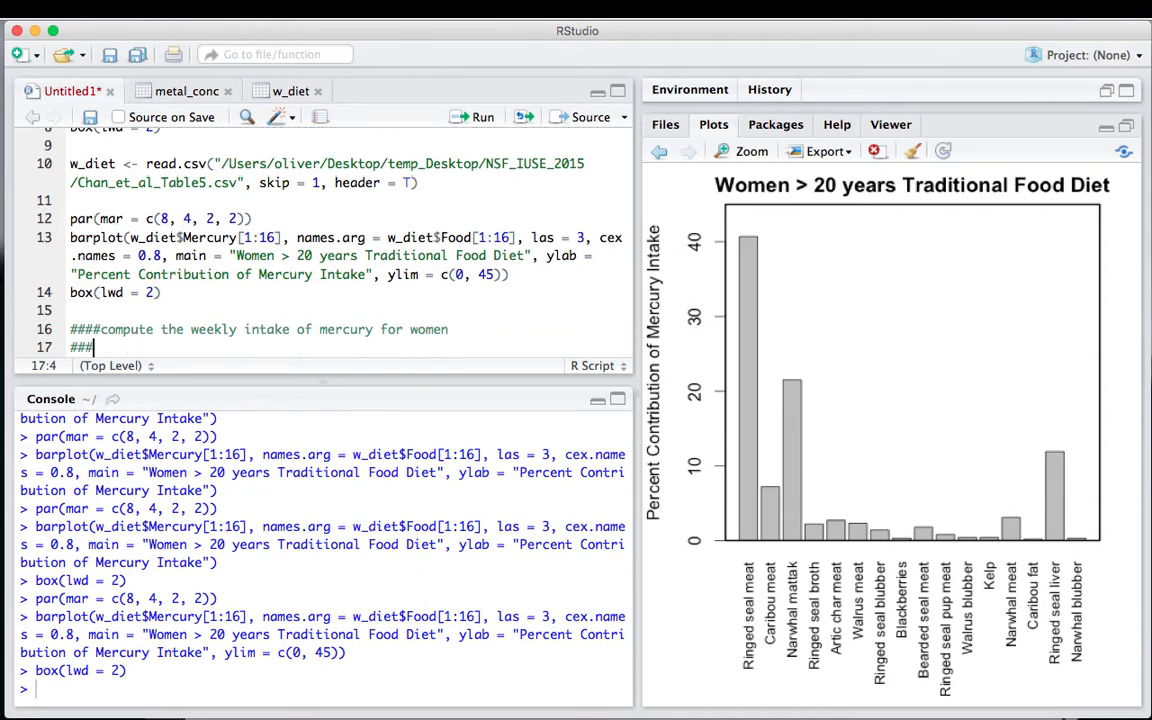
type("#geomentri")
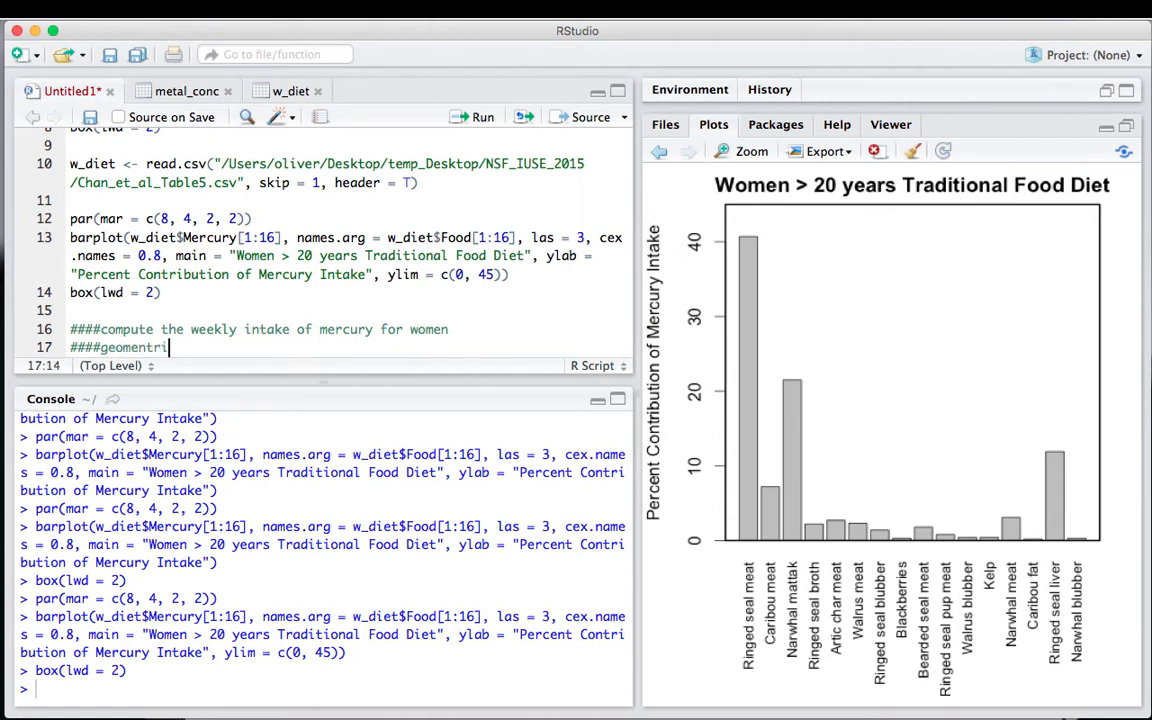
key("BackSpace")
key("BackSpace")
key("BackSpace")
key("BackSpace")
type("an * 7 * prob of con")
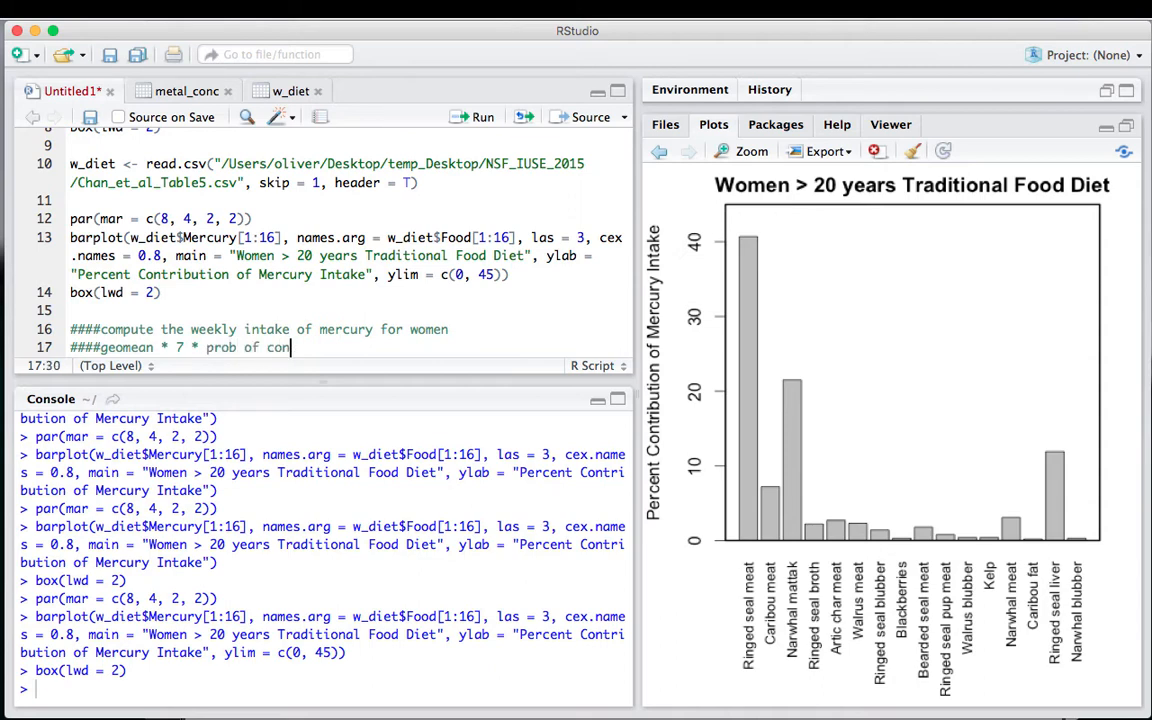
type("suming/body weight")
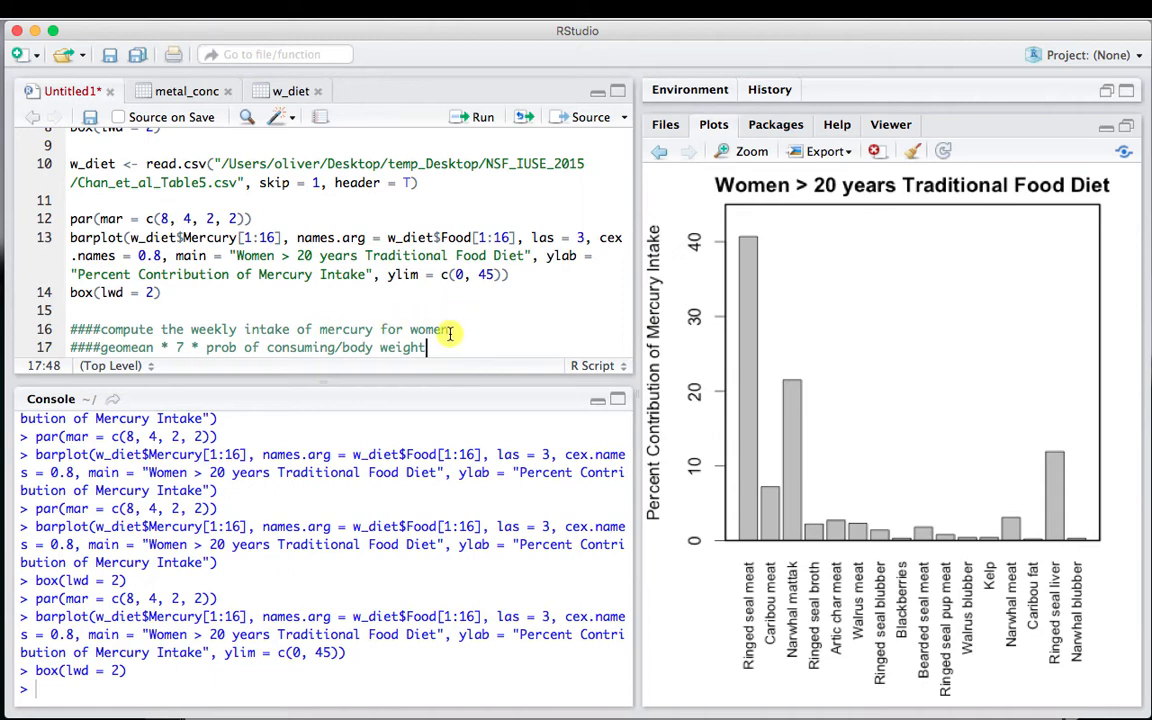
key("Return")
key("Return")
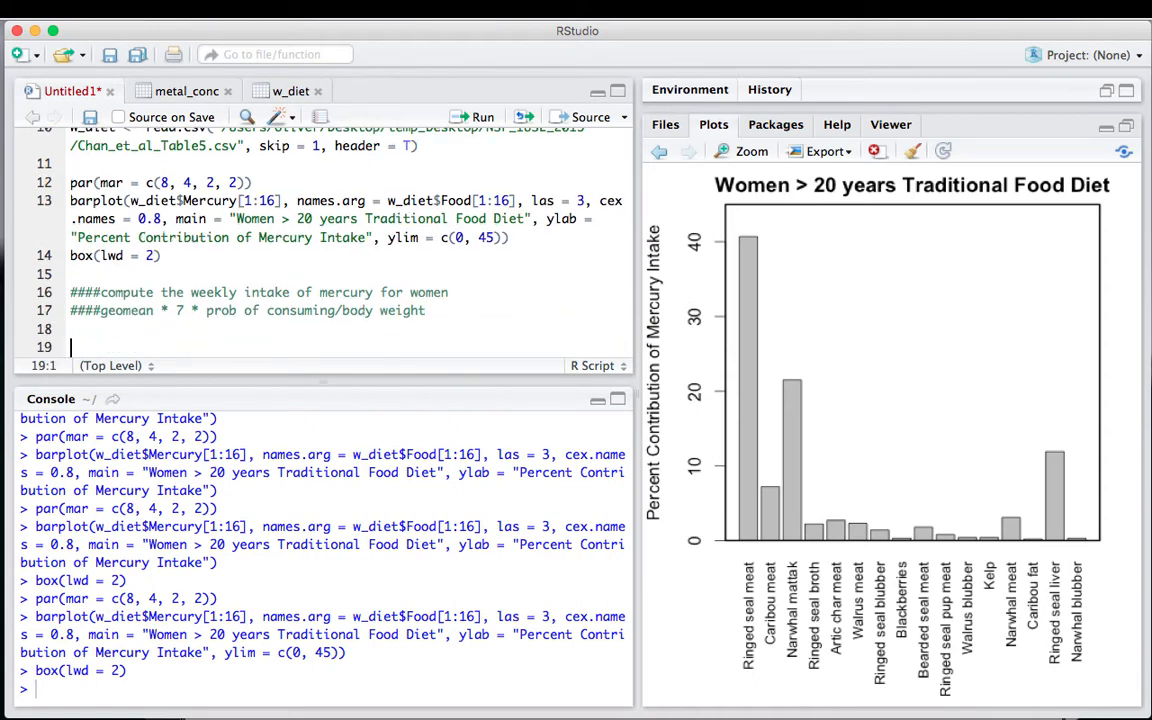
- Write a metal_intake <- read.csv() statement on line 19, reusing the Chan_et_al_Table5.csv path from the w_diet import
type("metal_intake")
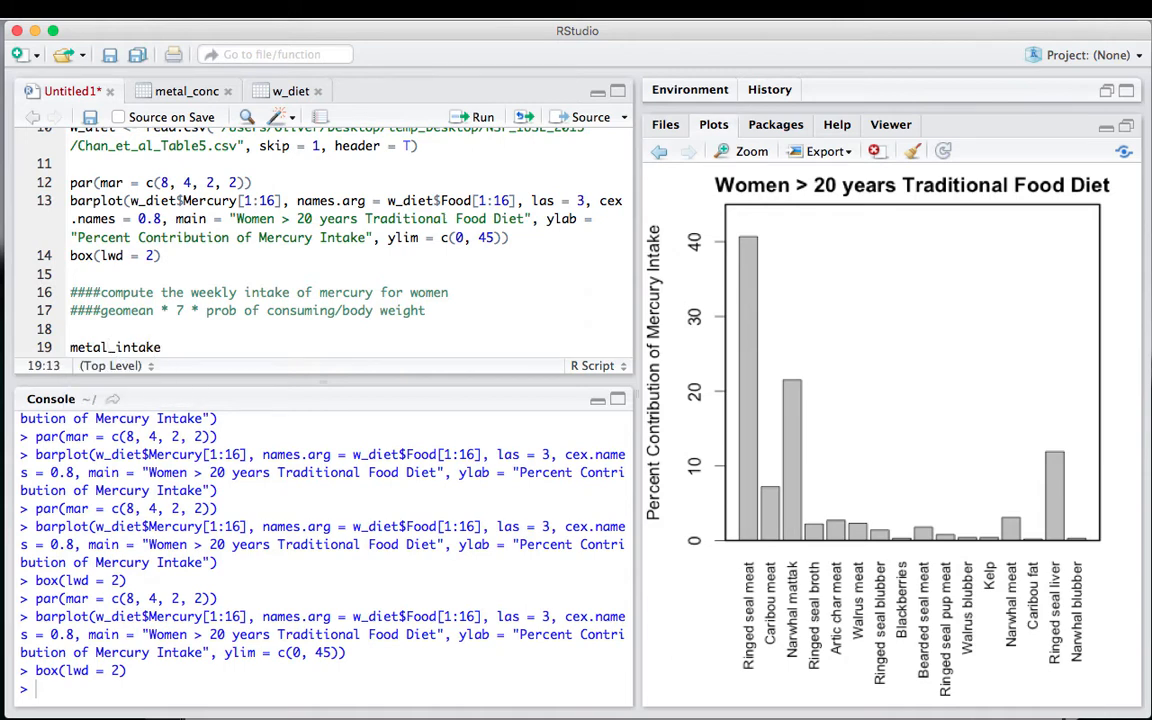
type(" <- read.cs")
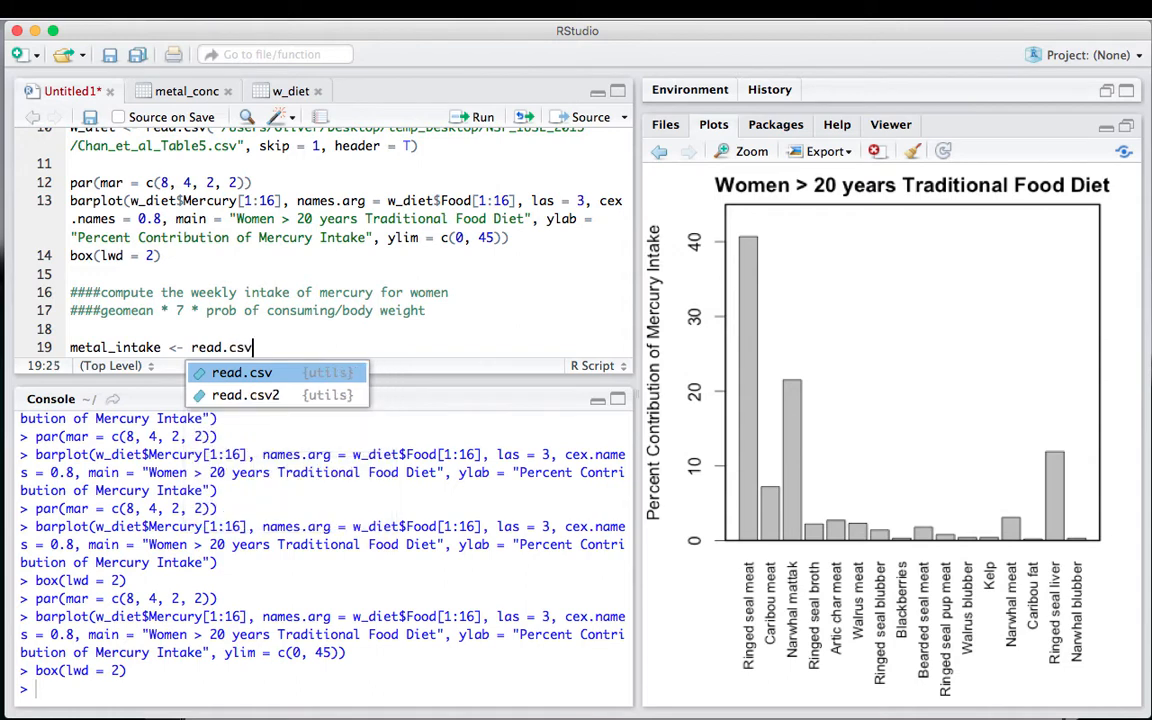
type("v")
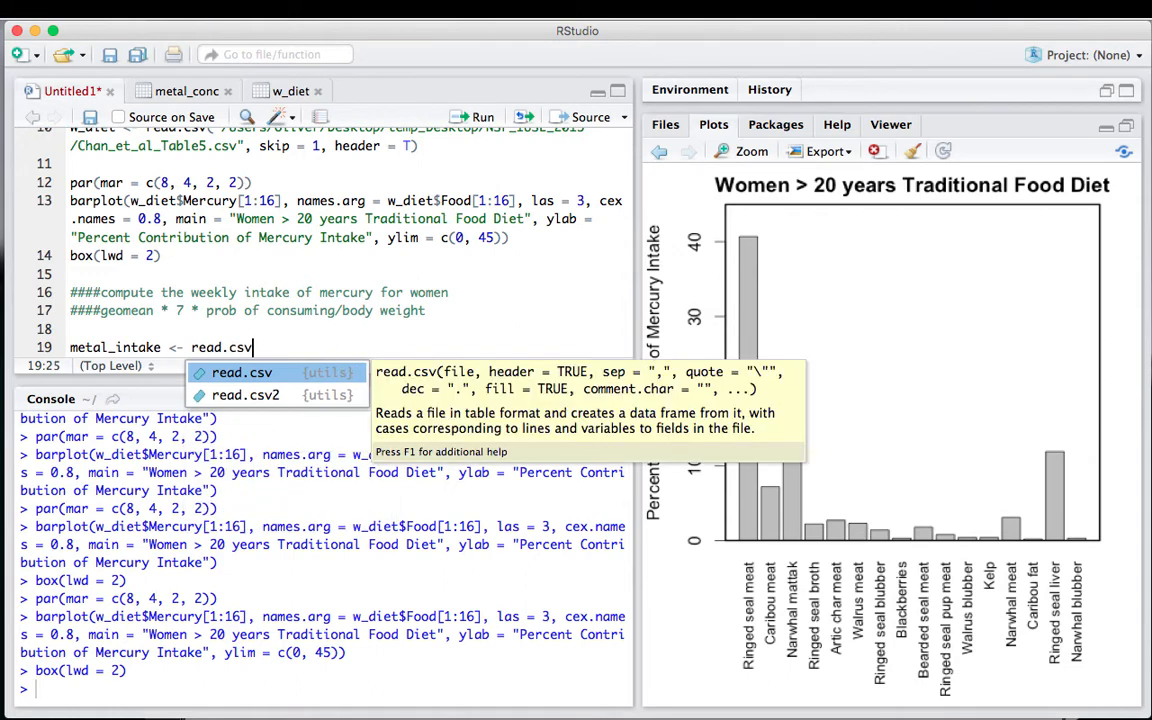
type("(")
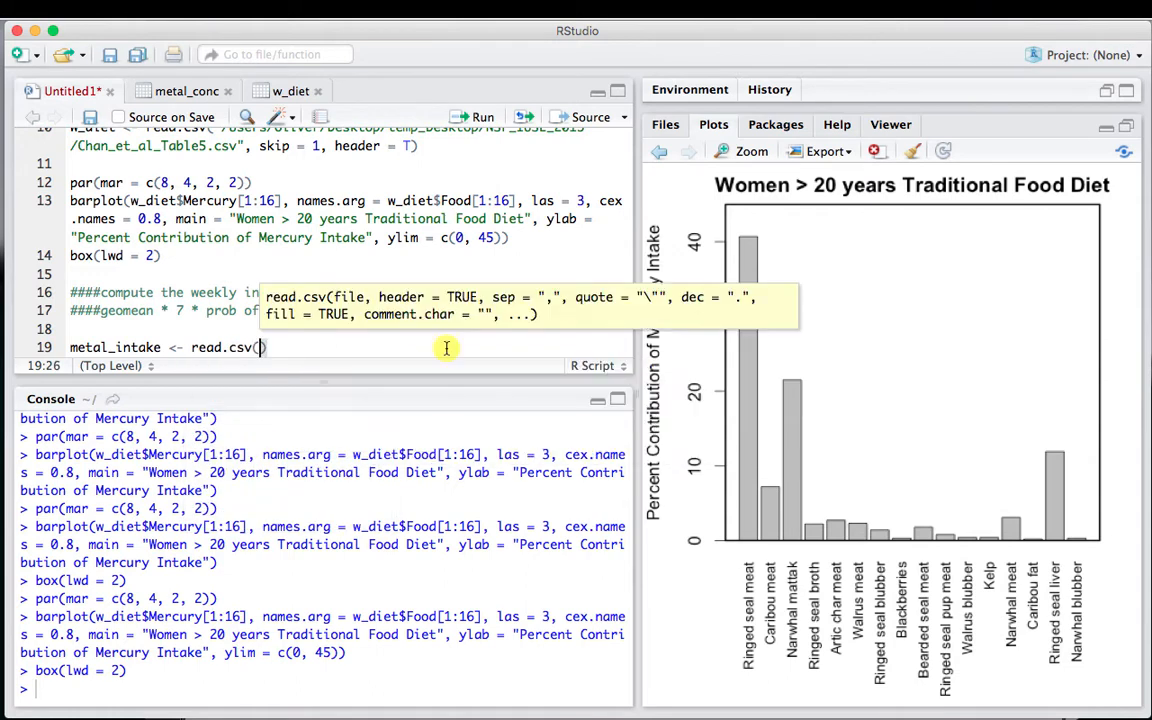
left_click(296, 218)
scroll(298, 217, "up", 5)
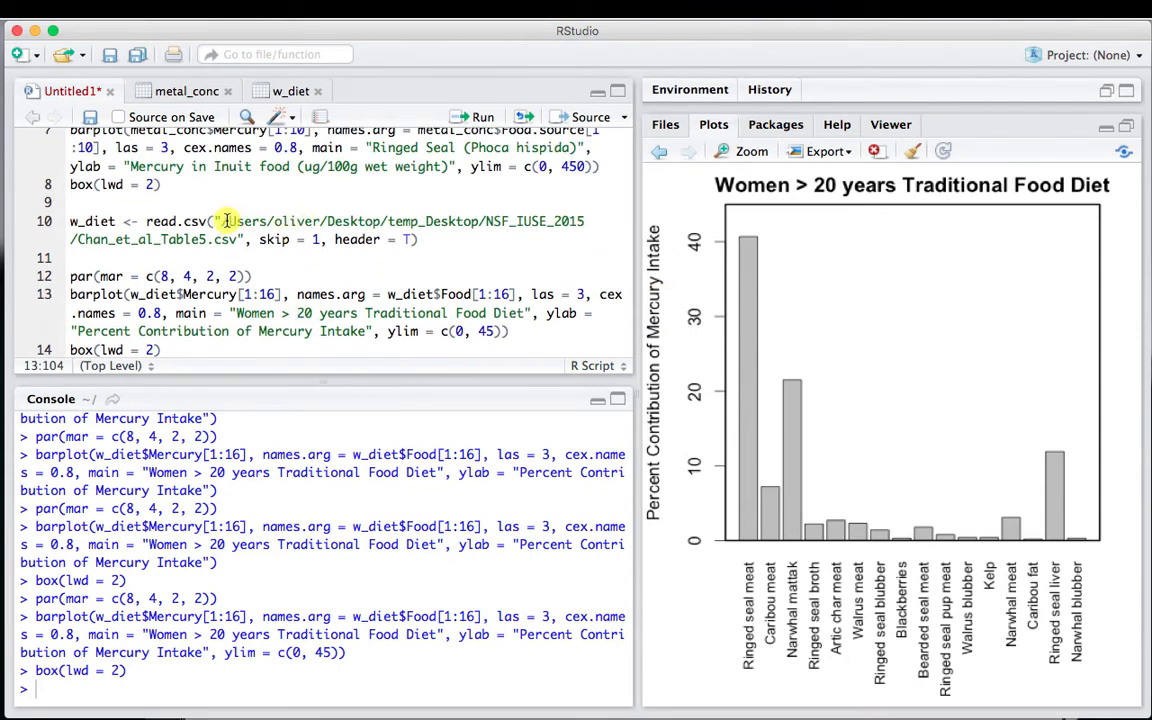
left_click_drag(215, 222, 242, 239)
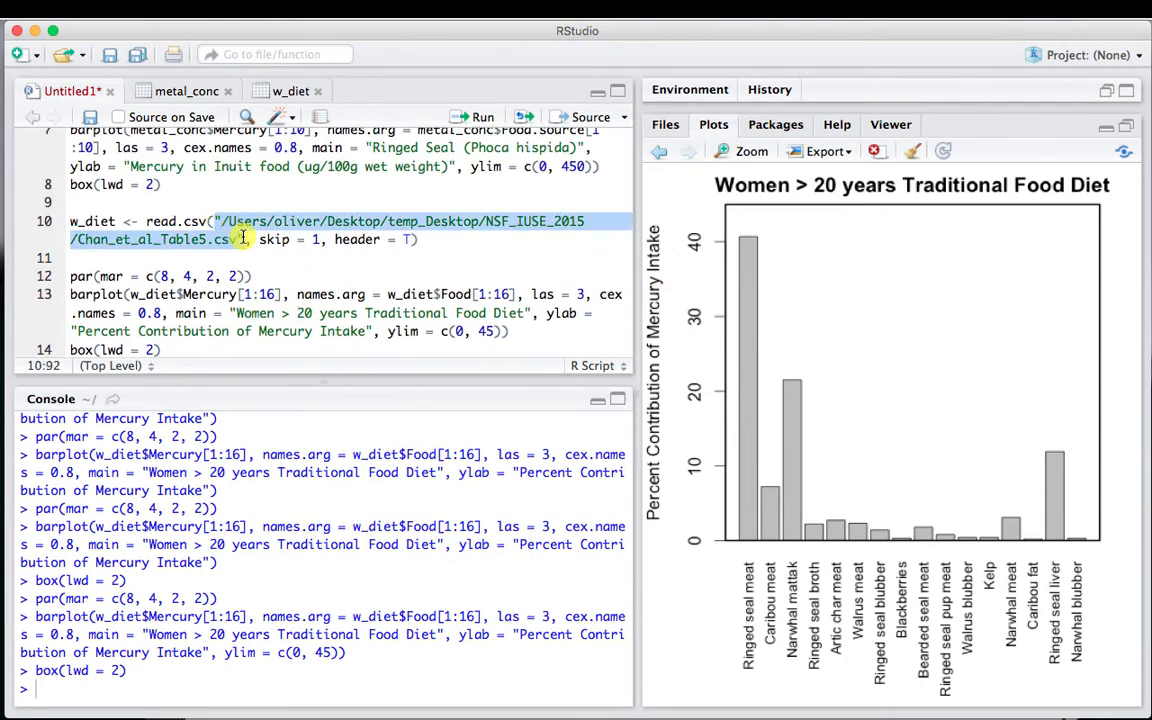
scroll(242, 239, "down", 5)
left_click(257, 311)
type("\"/Users/oliver/Desktop/temp_Desktop/NSF_IUSE_2015/Chan_et_al_Table5.csv\"")
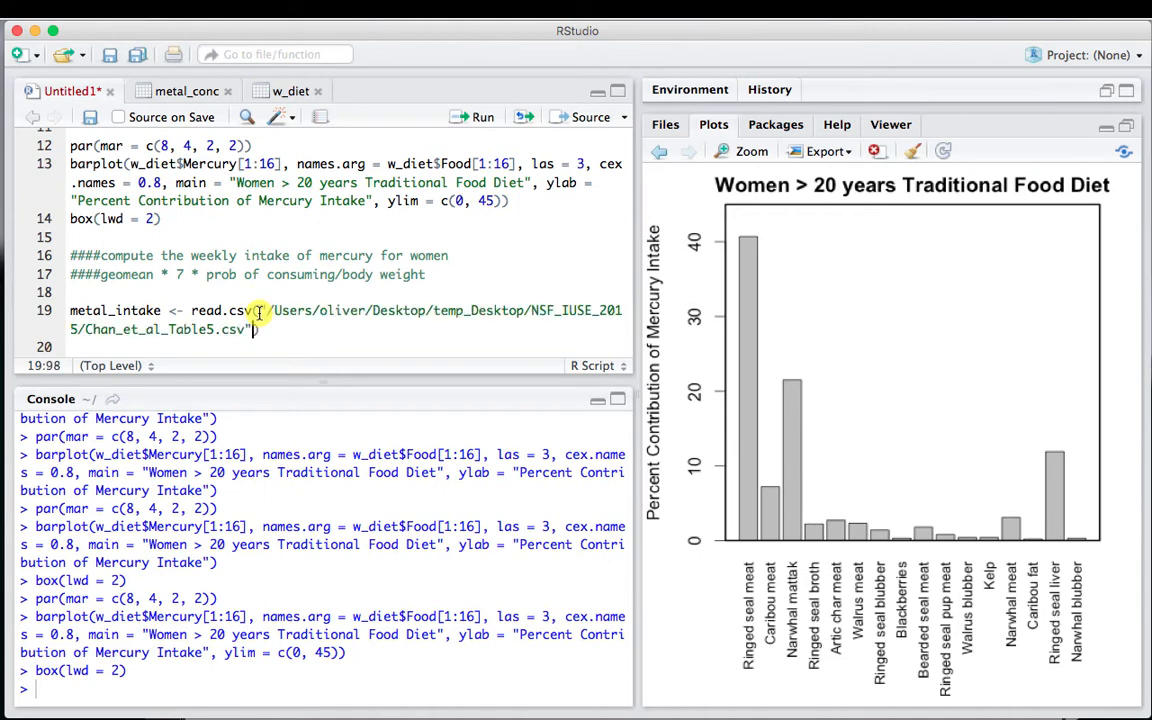
- Point the metal_intake import to Chan_et_al_Table3.csv and add the arguments skip = 1 and header = T
left_click(211, 330)
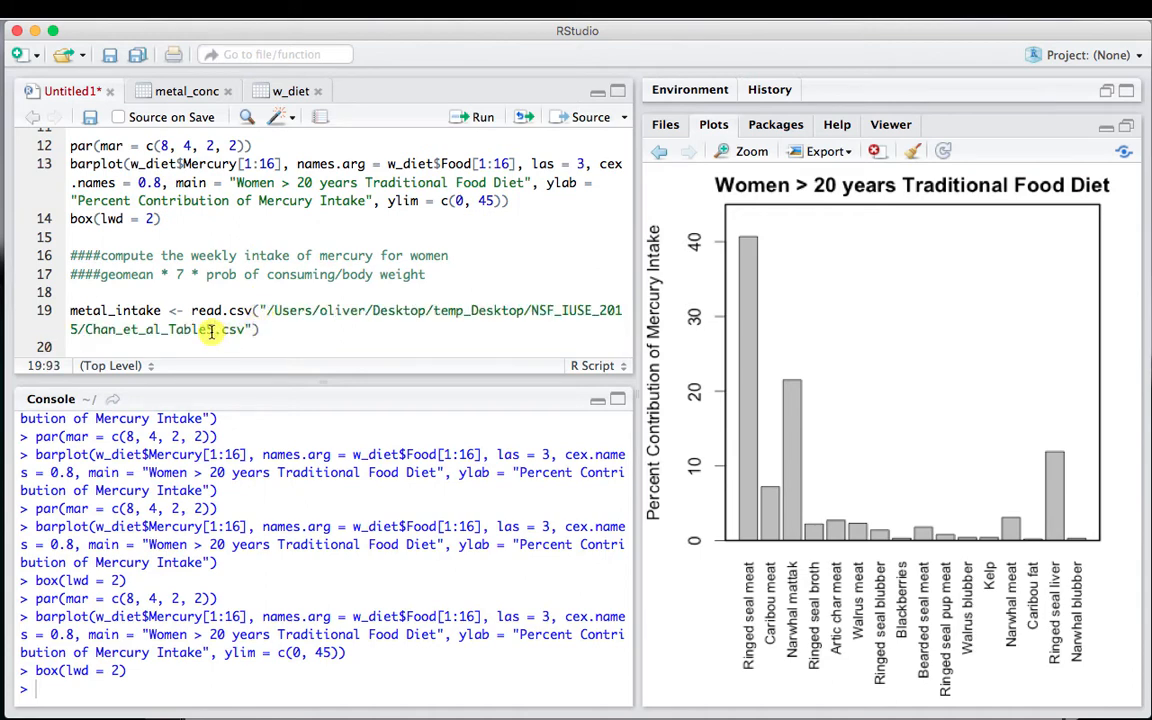
key("BackSpace")
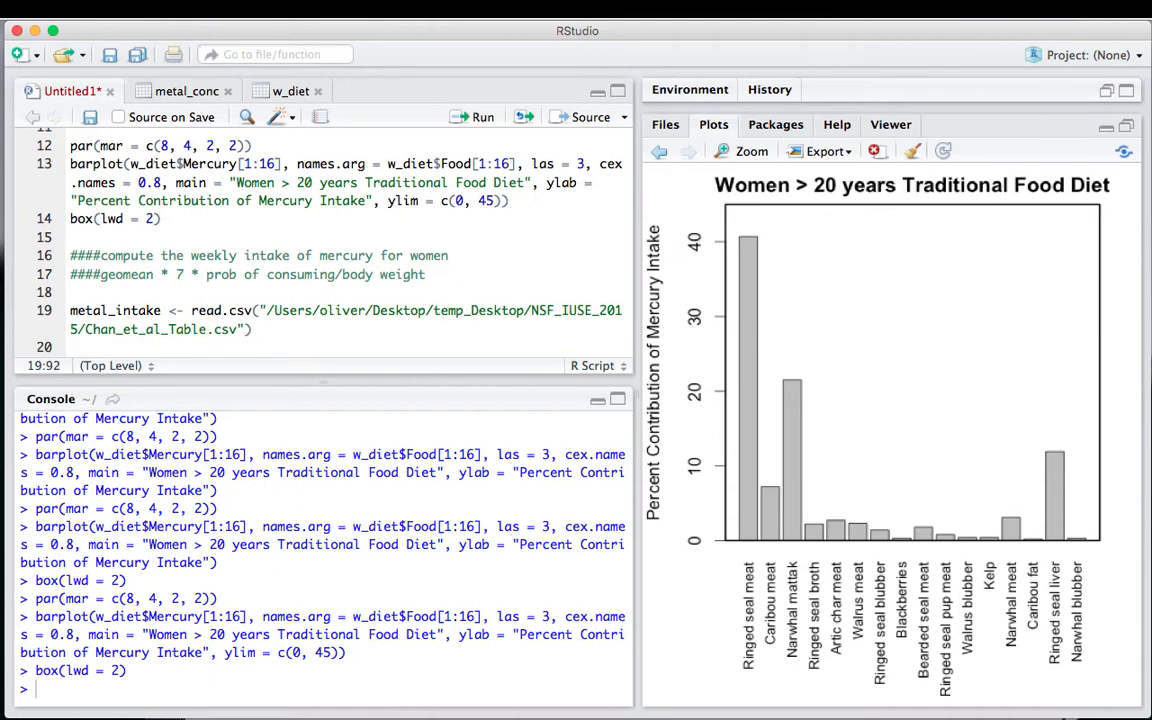
type("3")
left_click(238, 329)
type(", skip = 1")
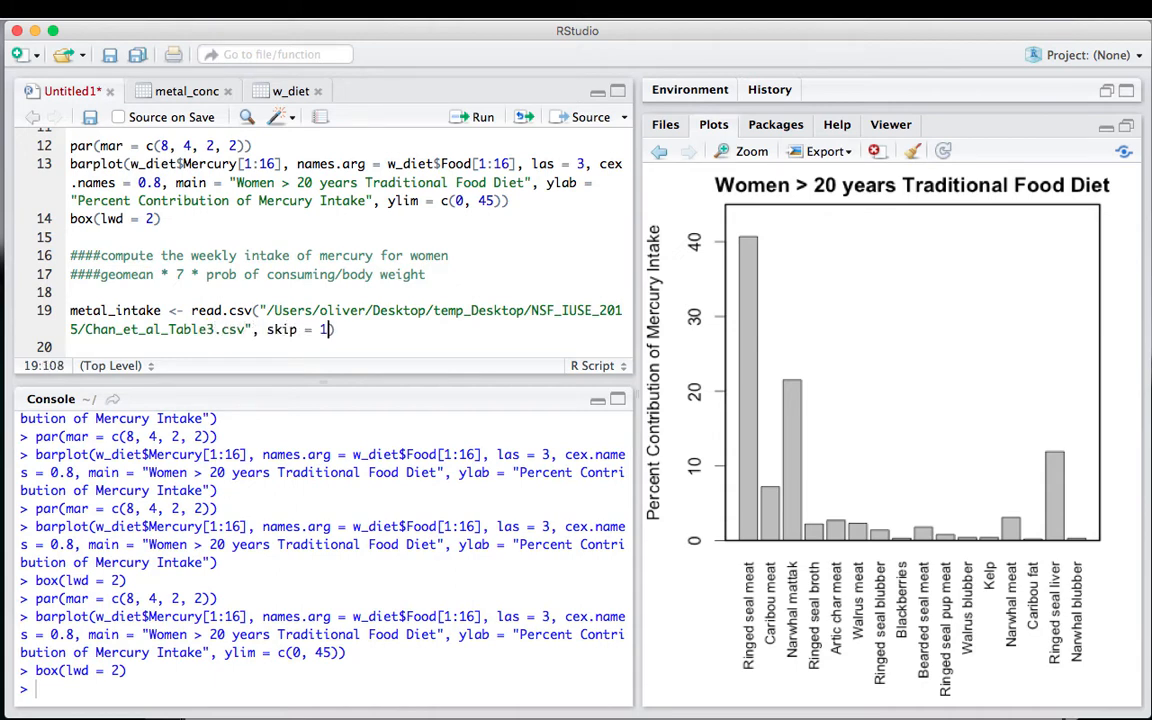
type(", header ")
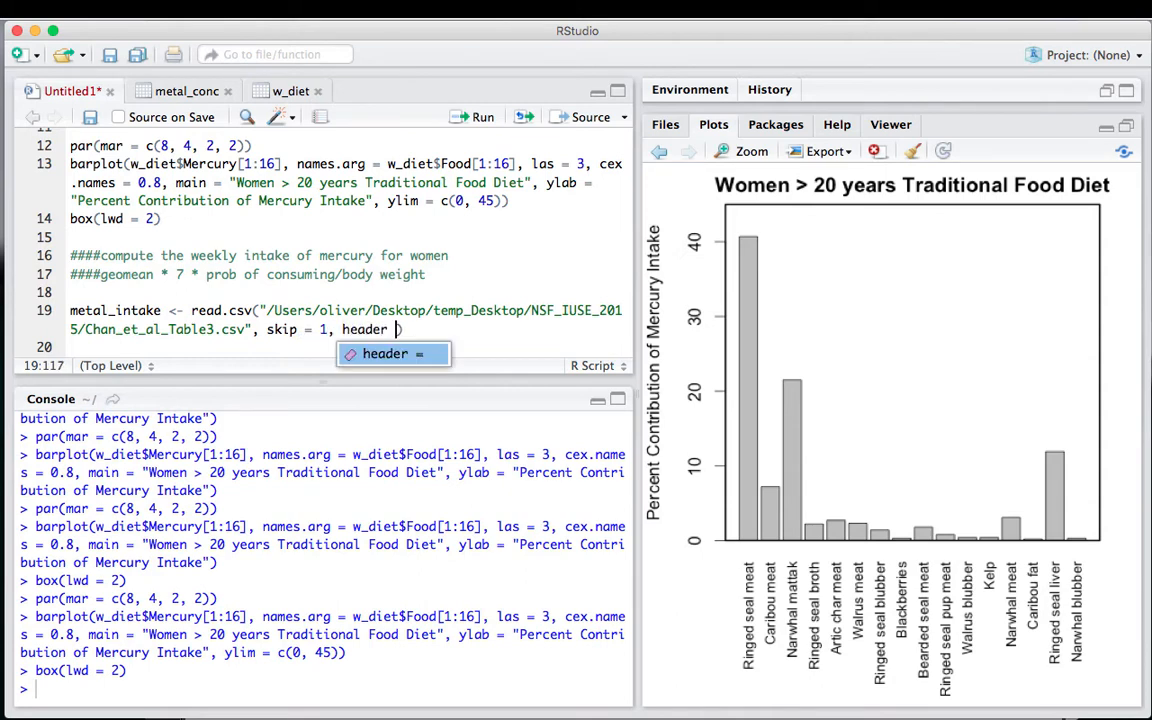
type("= T")
- Run the metal_intake import statement and open the loaded metal_intake data for viewing
left_click_drag(426, 329, 316, 329)
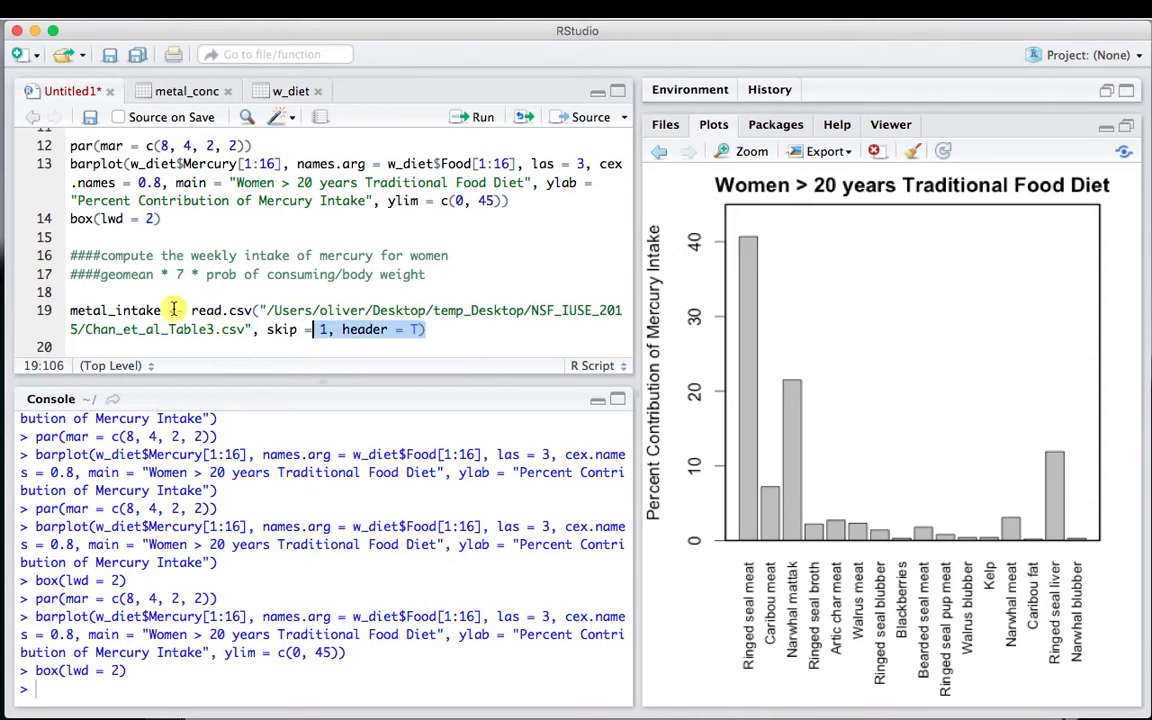
key("shift+Up")
left_click(465, 119)
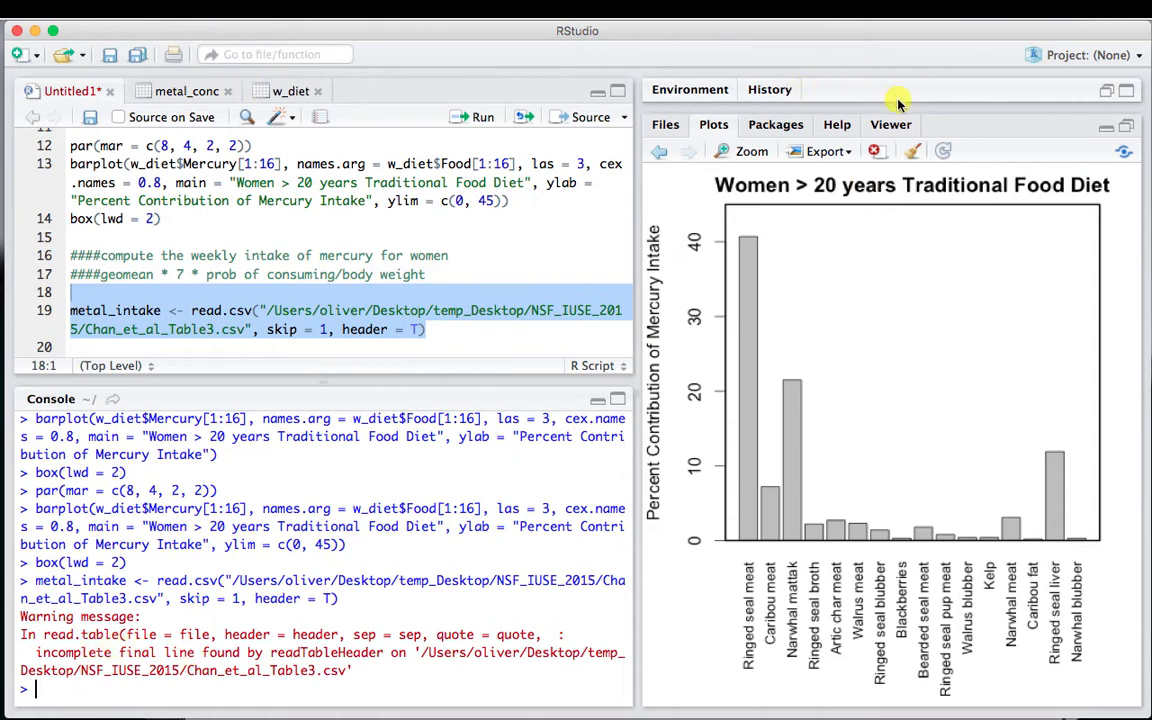
left_click(1107, 91)
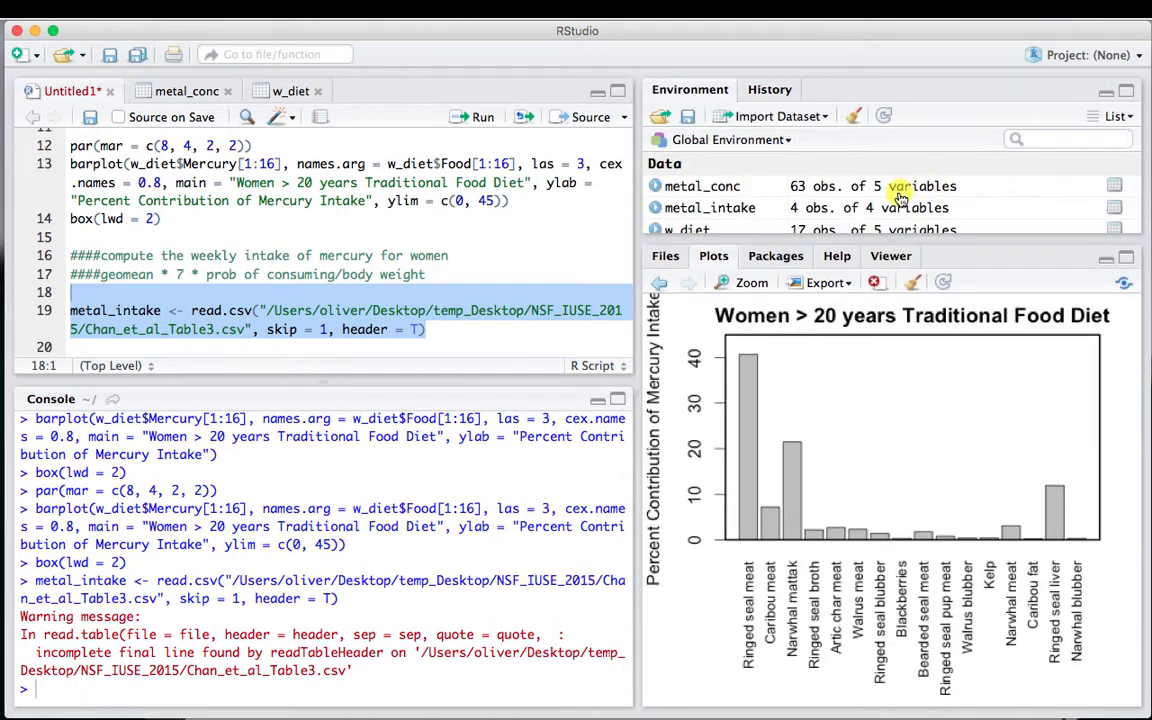
left_click(1114, 207)
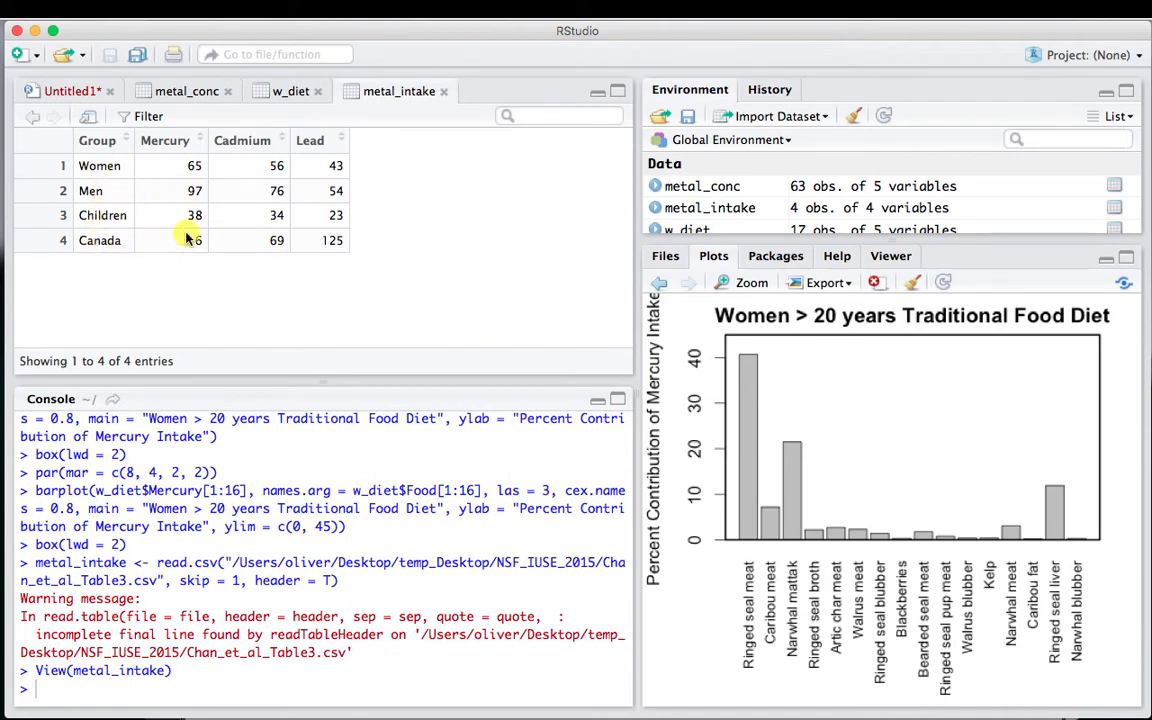
- Switch to Chan_et_al.pdf, place it beside the metal_intake data, and highlight the women's geometric mean for mercury in Table 3
mouse_move(1147, 520)
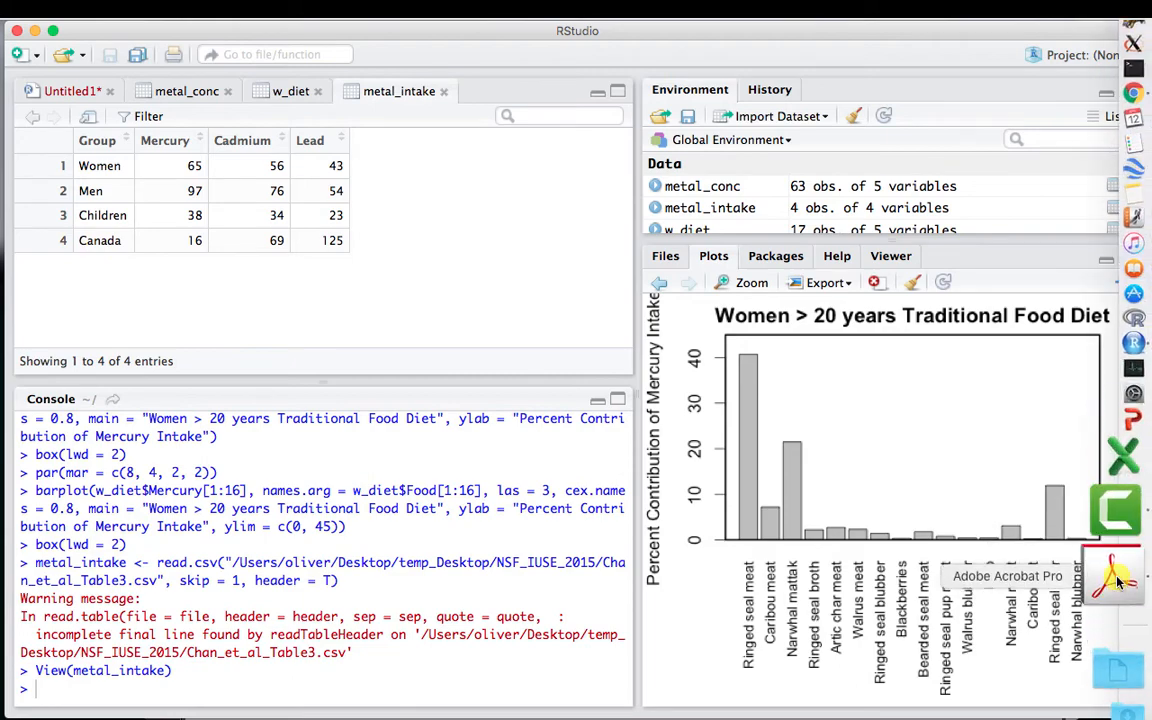
left_click(1125, 578)
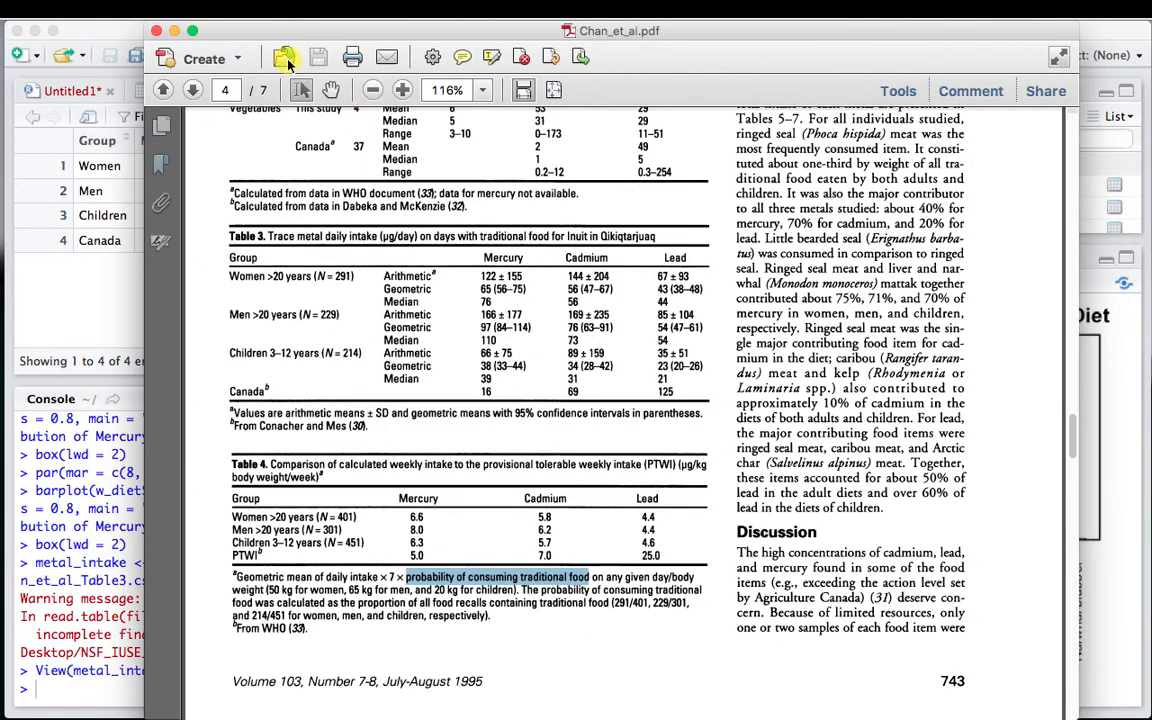
left_click_drag(250, 28, 455, 28)
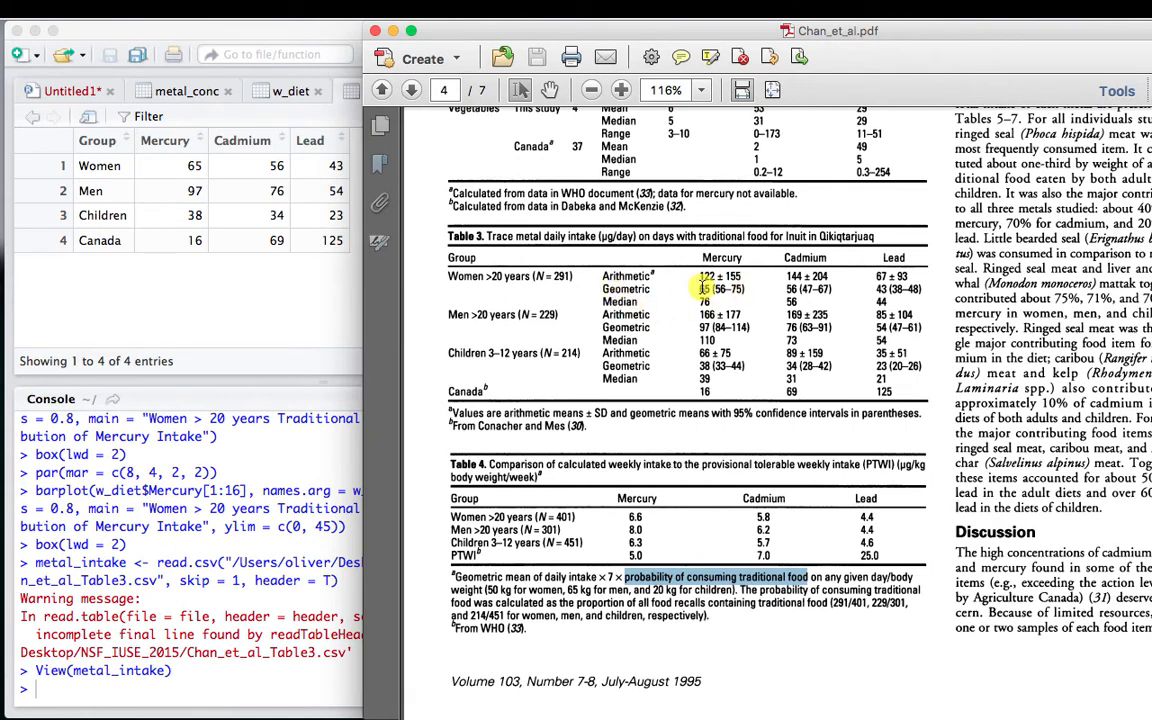
left_click_drag(700, 289, 712, 289)
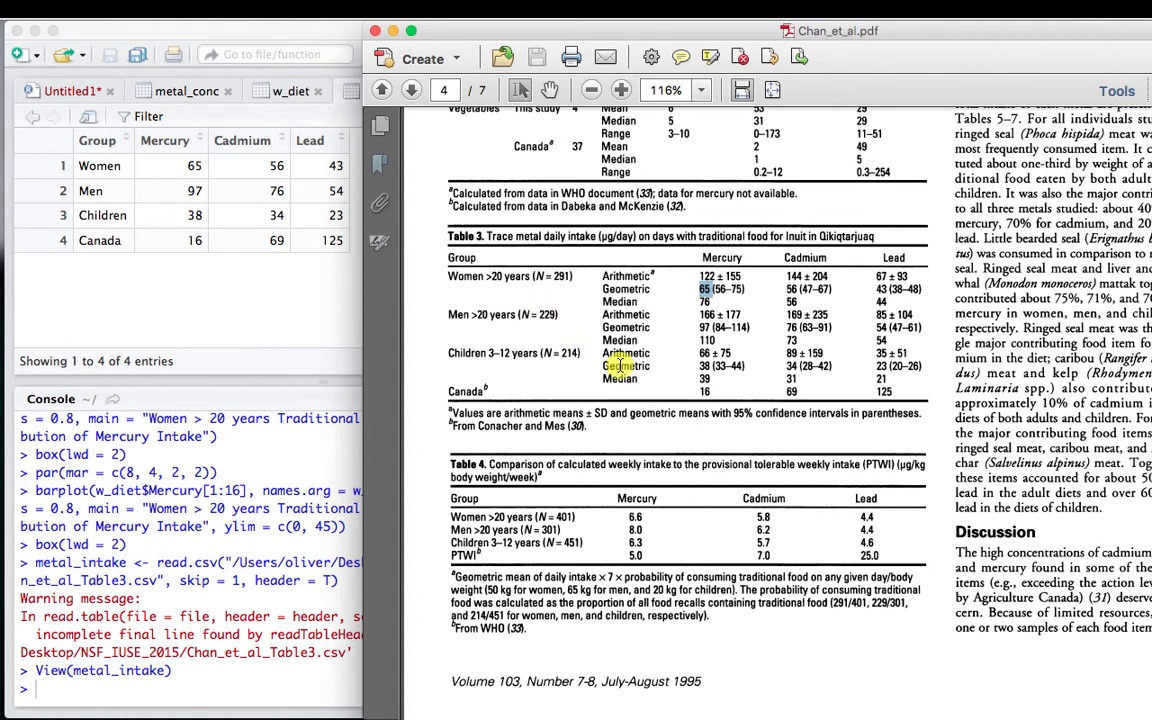
- Return to the Untitled1 script in RStudio and start a bw <- c() vector on line 21, below the metal_intake import
left_click(392, 32)
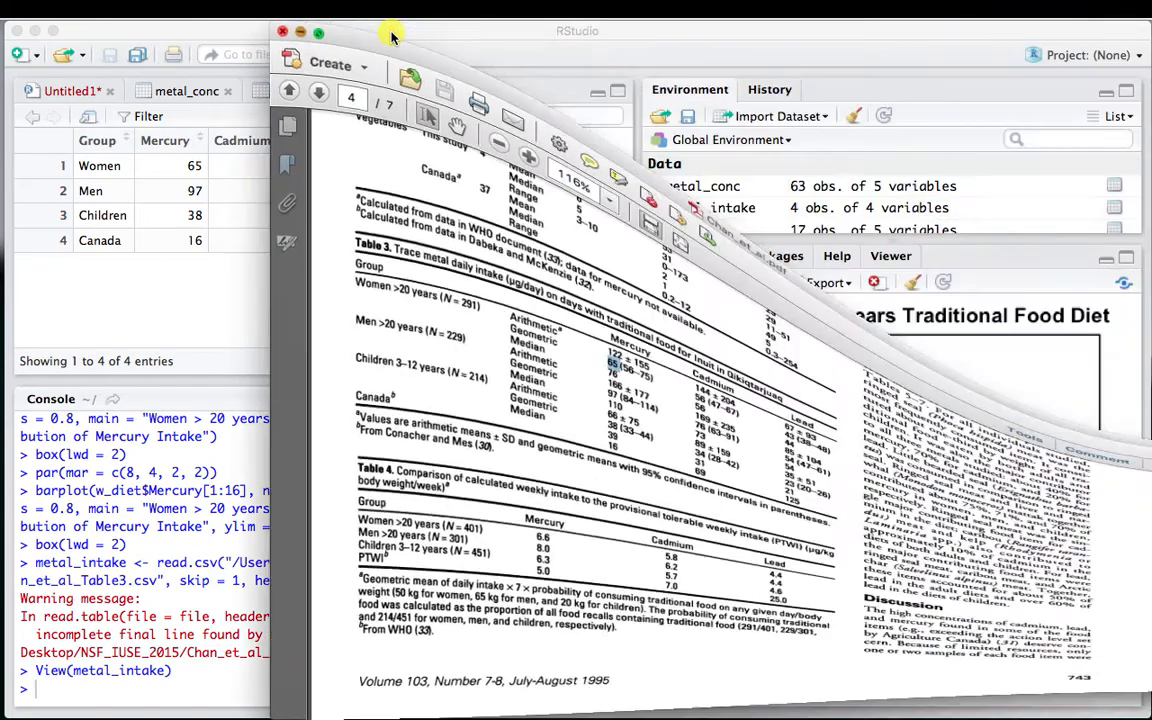
left_click(70, 92)
left_click(451, 332)
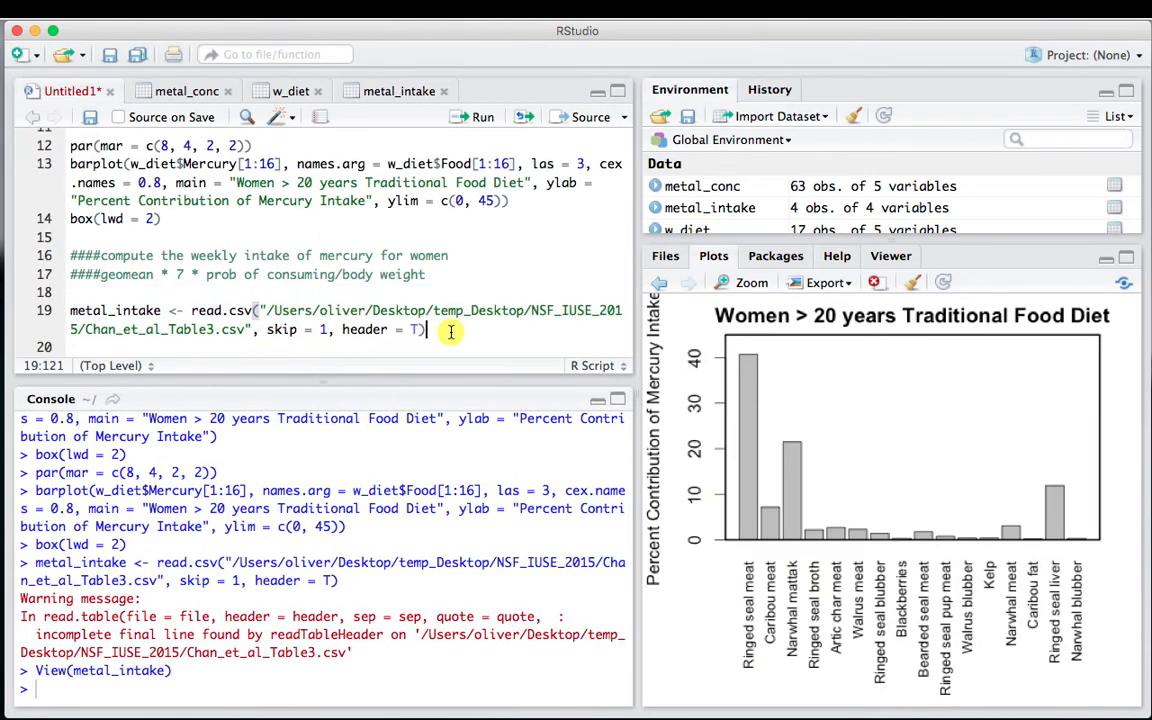
key("Return")
key("Return")
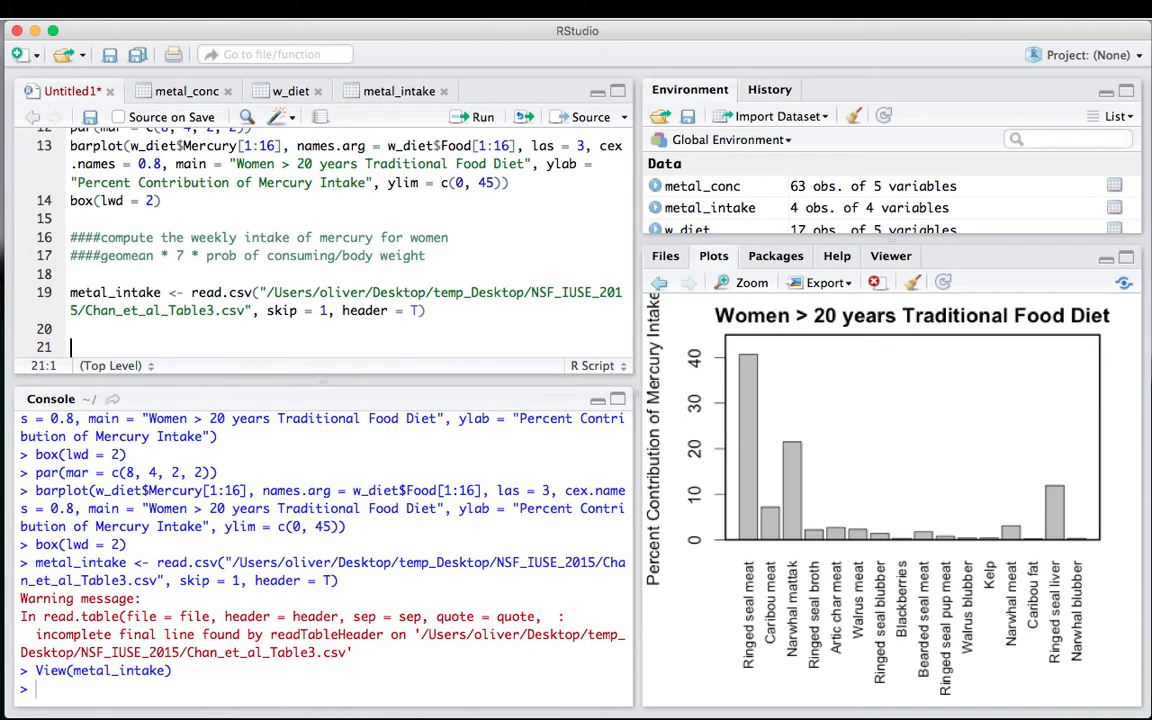
type("bw <- c(")
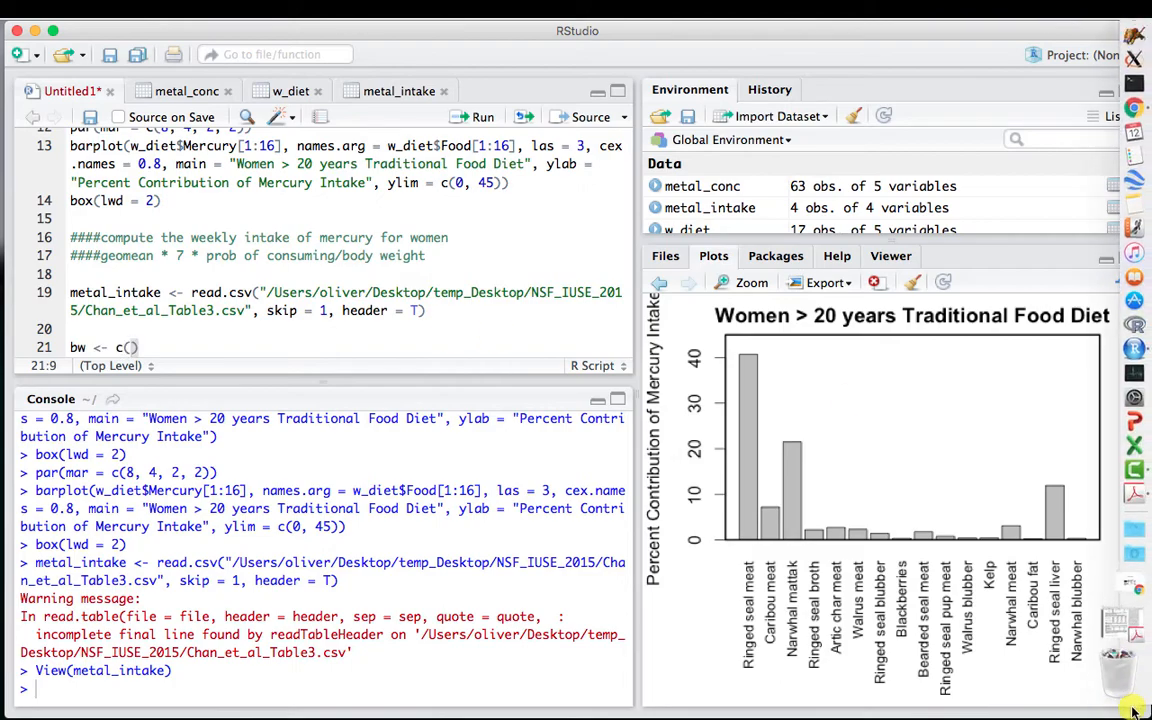
- Look up the body weights in the Table 4 footnote of Chan_et_al.pdf and fill the bw vector in RStudio with 50, 65, 20
left_click(1095, 598)
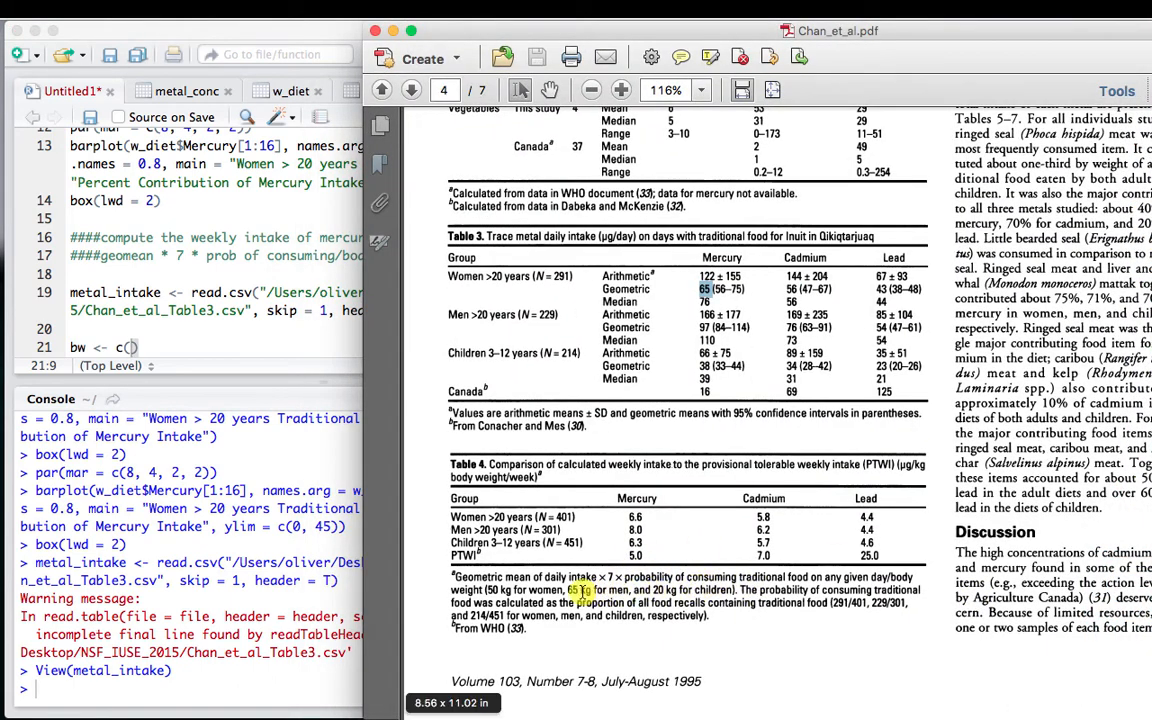
left_click(492, 590)
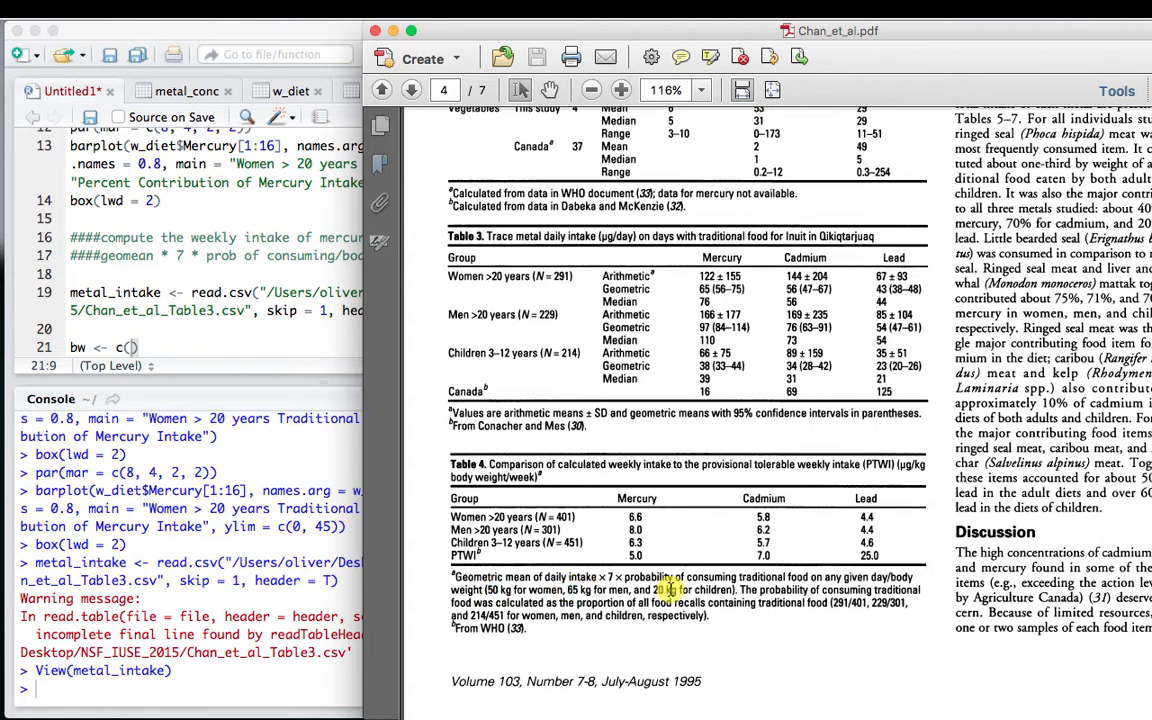
left_click(120, 347)
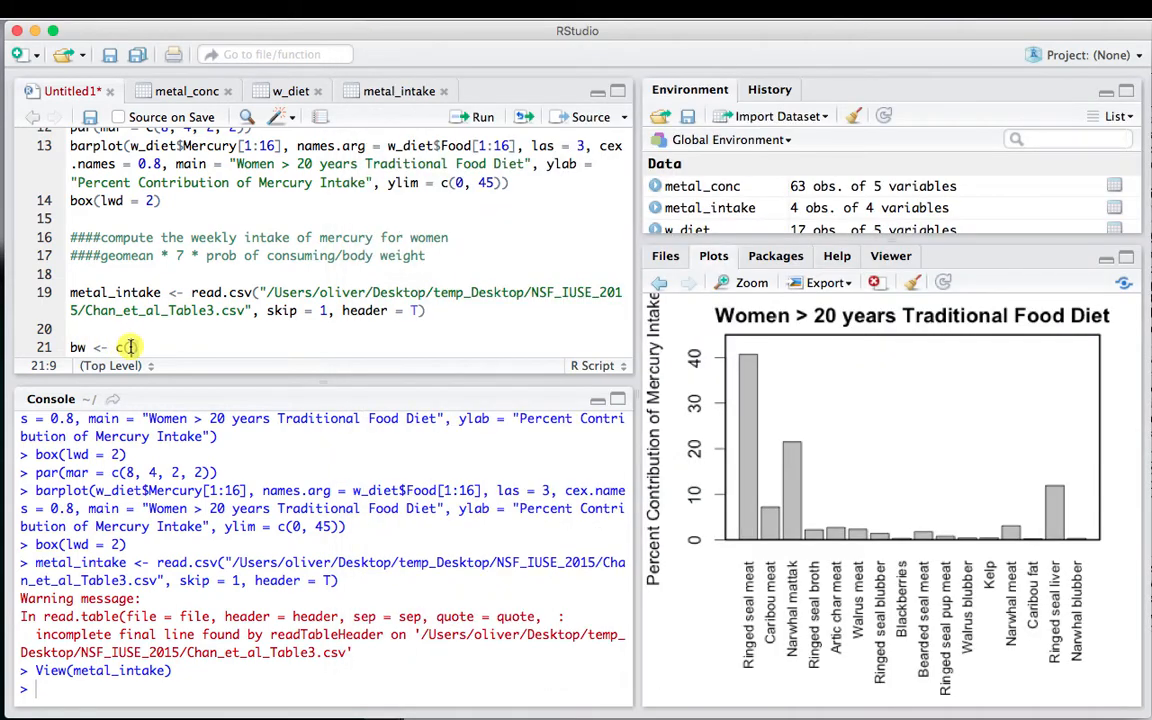
type("50, 65")
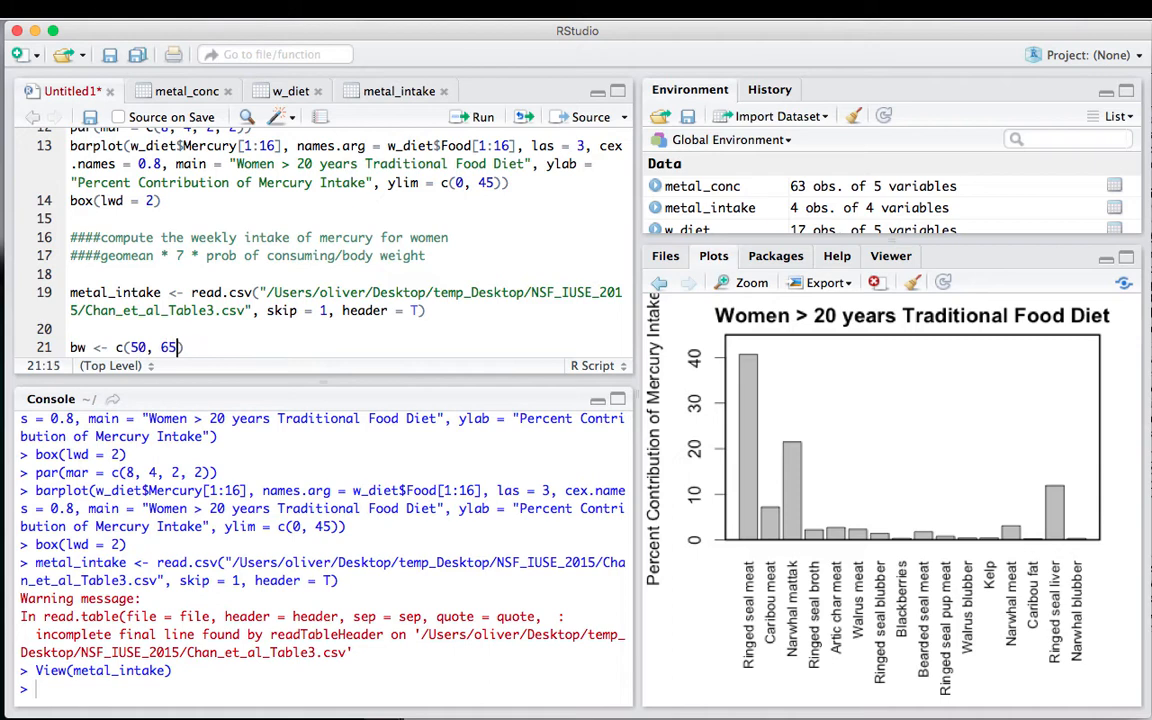
type(", 20")
- Insert a comment line above the bw vector reading ###body weights (kg) for women, men and children
left_click(74, 336)
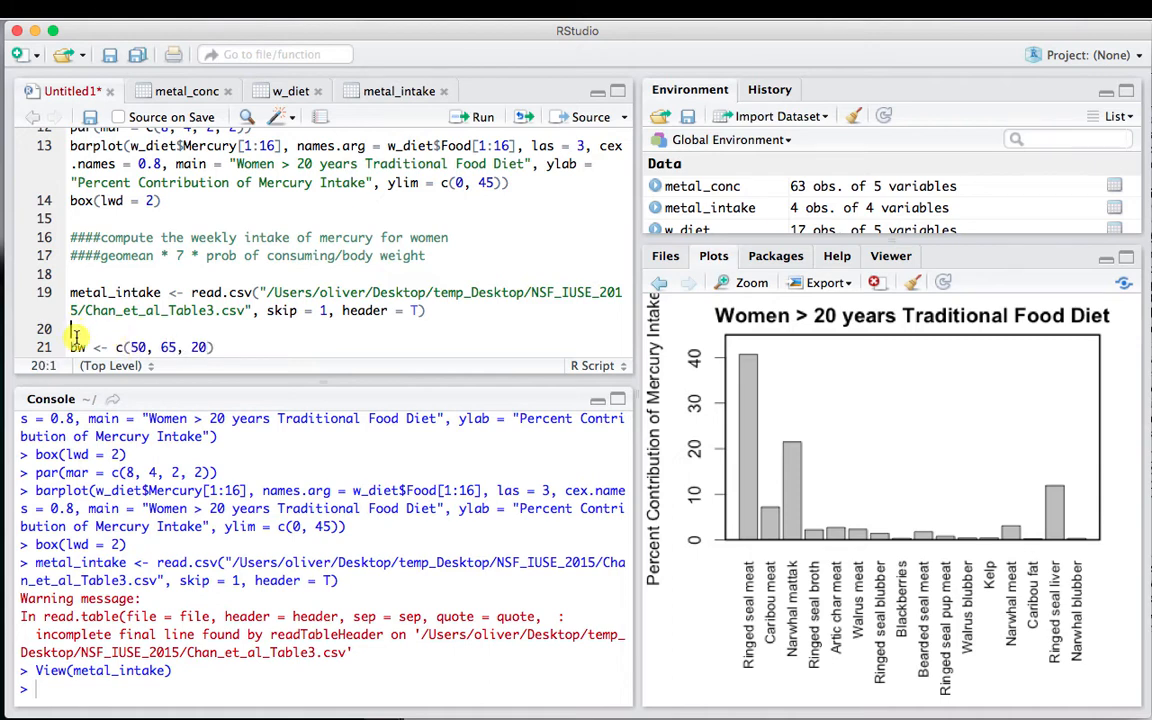
key("Return")
type("###")
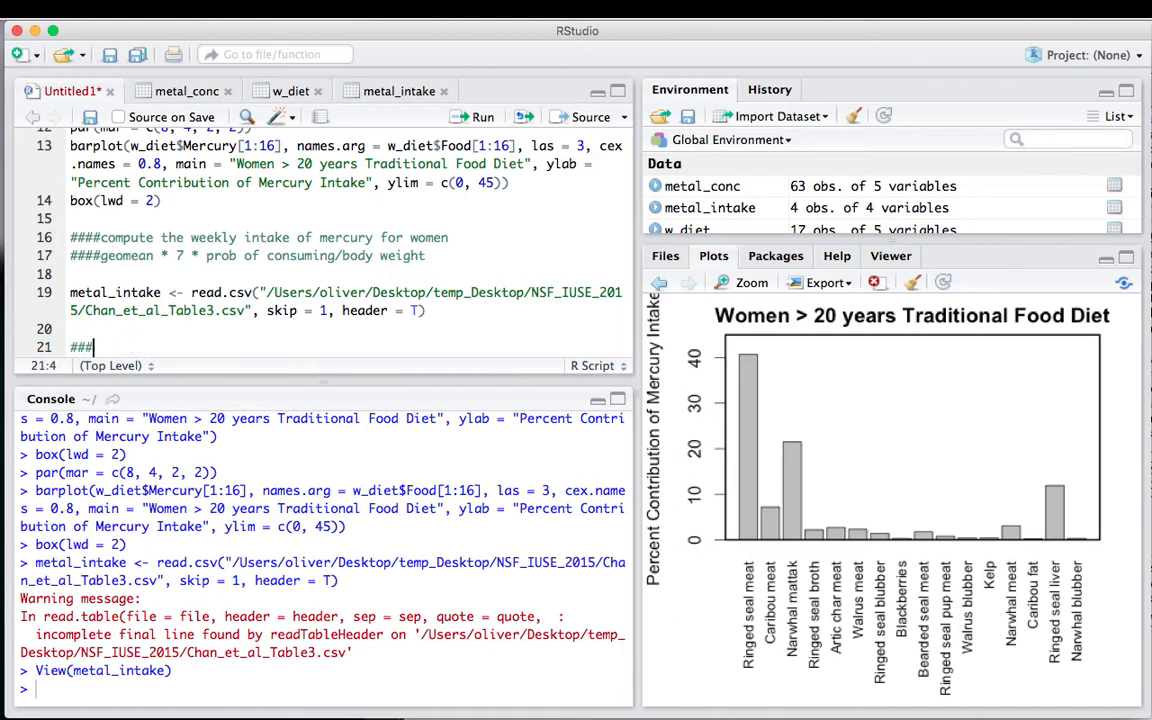
scroll(330, 240, "down", 3)
type("body ")
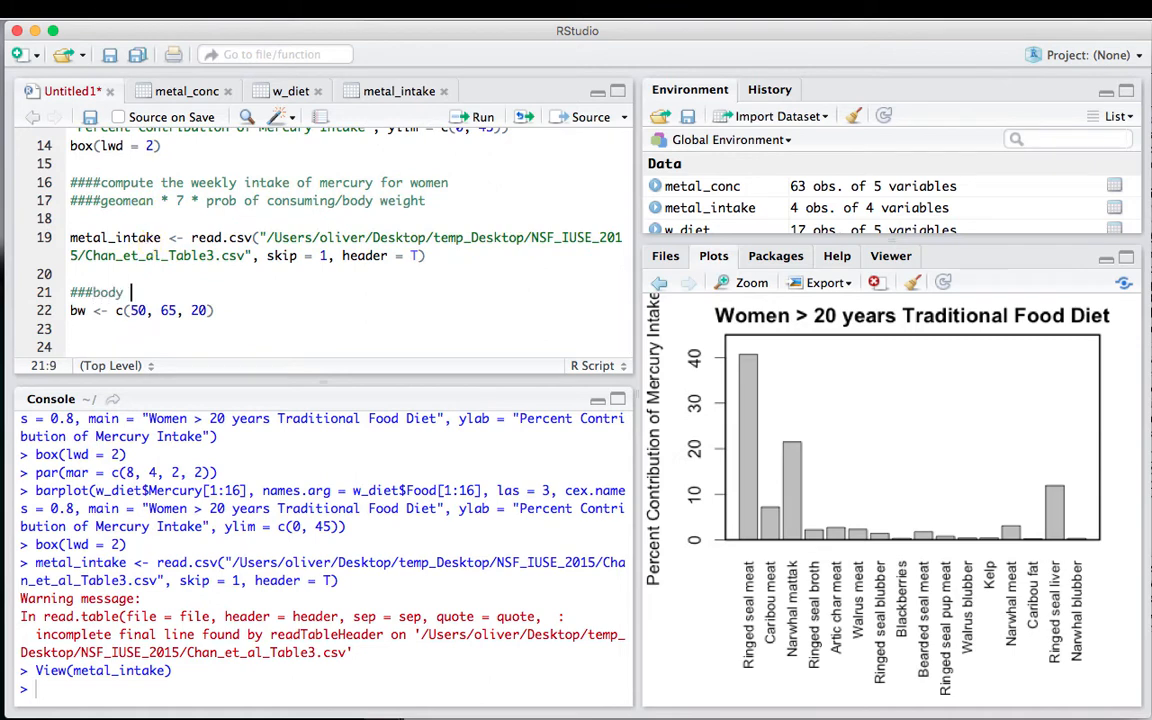
type("weights ")
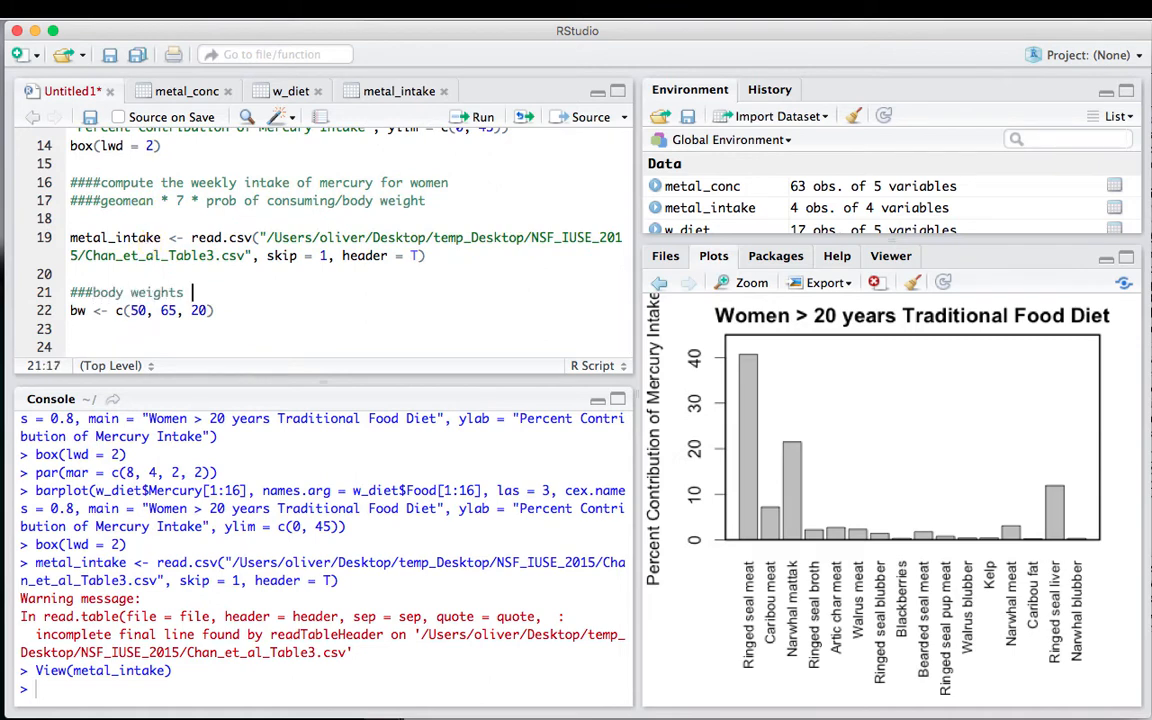
type("for")
key("BackSpace")
key("BackSpace")
key("BackSpace")
type("(kg) for women, m")
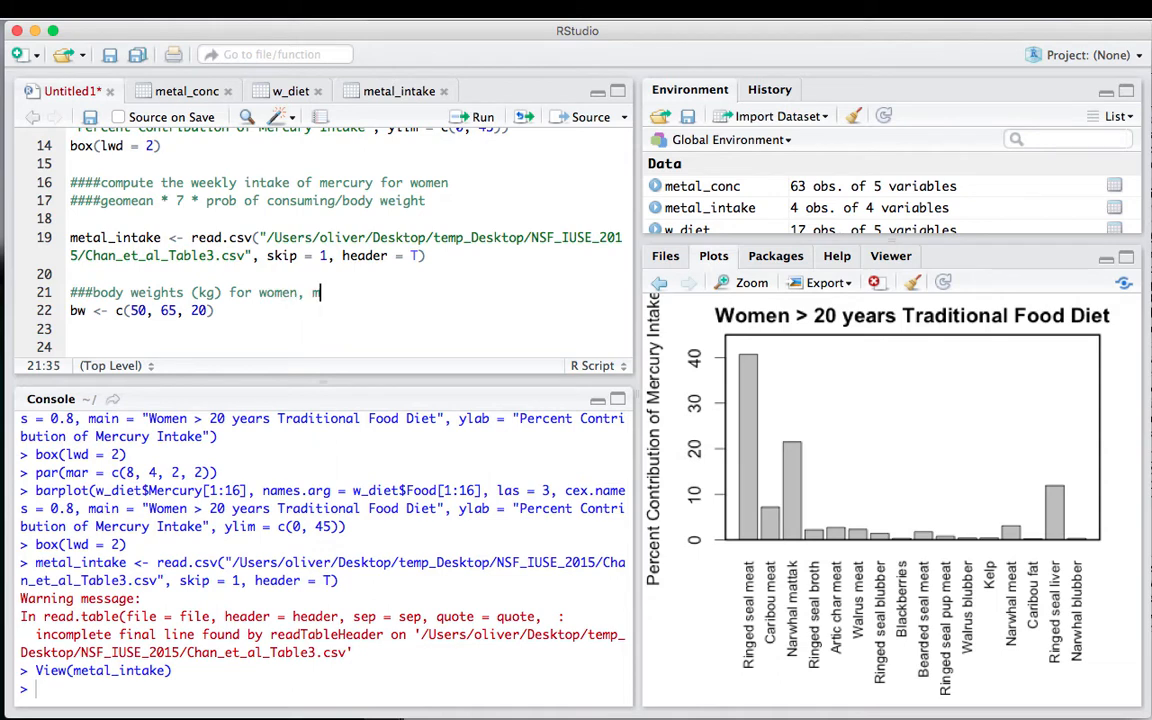
type("en and choldre")
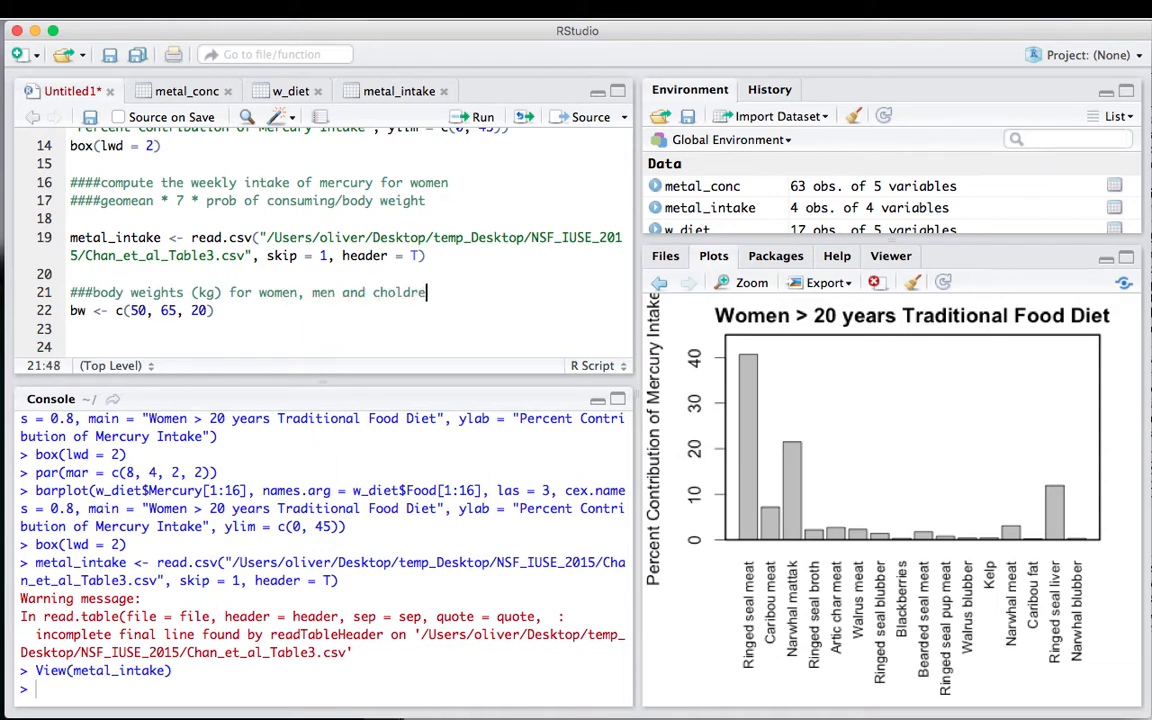
key("BackSpace")
key("BackSpace")
key("BackSpace")
key("BackSpace")
type("ildre")
key("BackSpace")
key("BackSpace")
key("BackSpace")
key("BackSpace")
key("BackSpace")
key("BackSpace")
type("ildren")
- Add the word "average" before "body weights" in the comment above the bw vector
left_click(92, 292)
type("av")
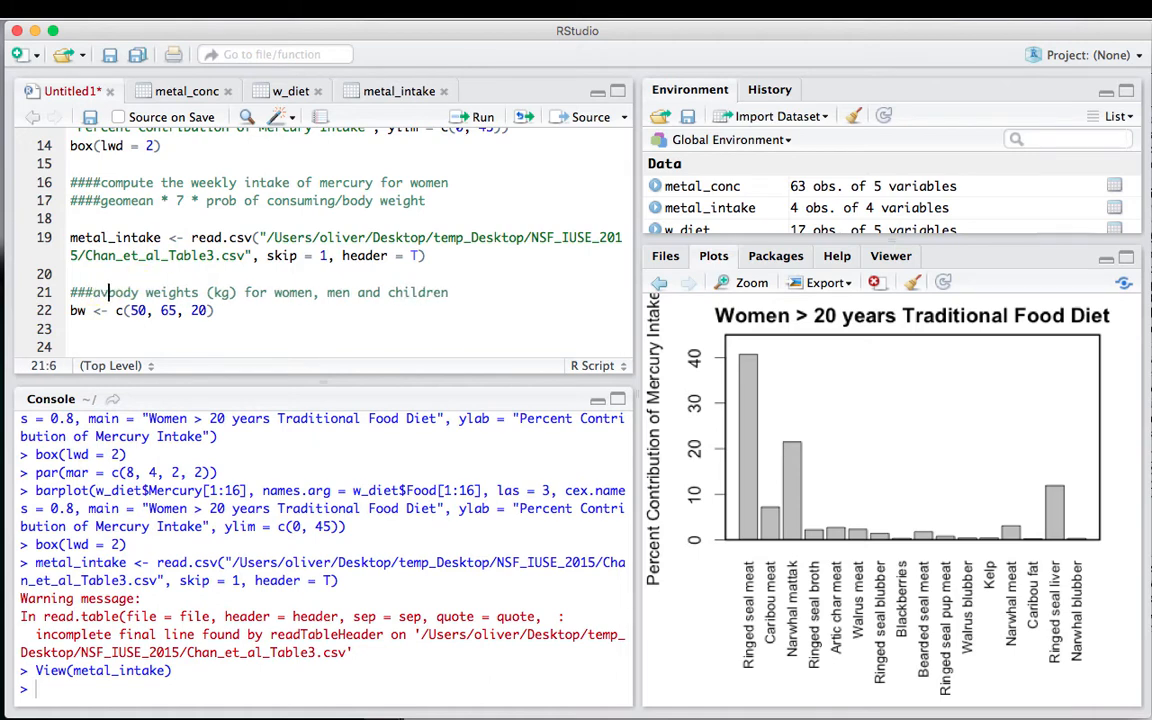
type("erage")
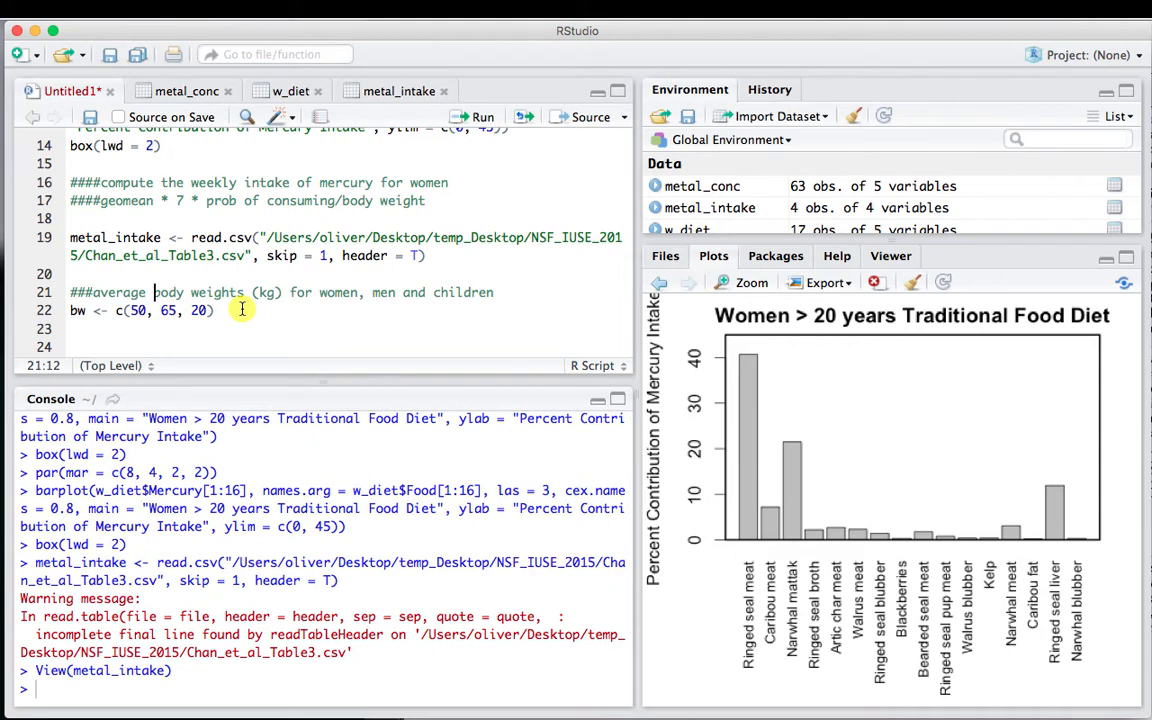
- Add the comment ####prob of consuming traditional food on line 23, followed by a new line
left_click(242, 310)
key("Return")
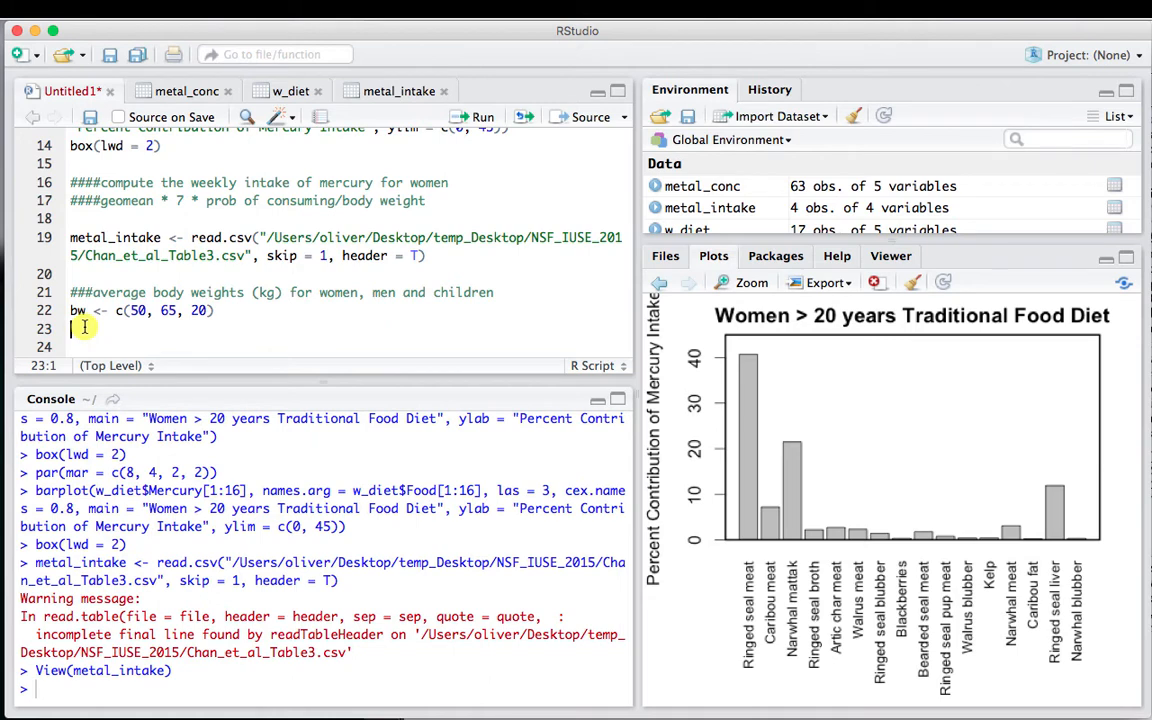
type("####por")
key("BackSpace")
key("BackSpace")
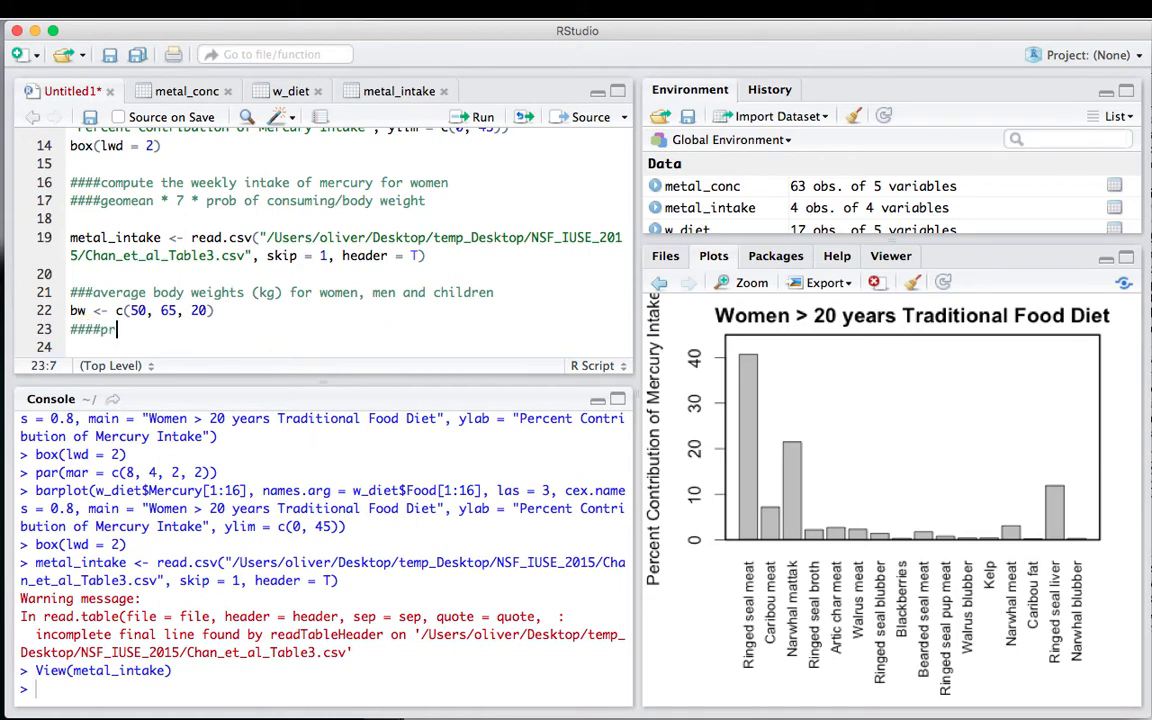
type("rob of consuming")
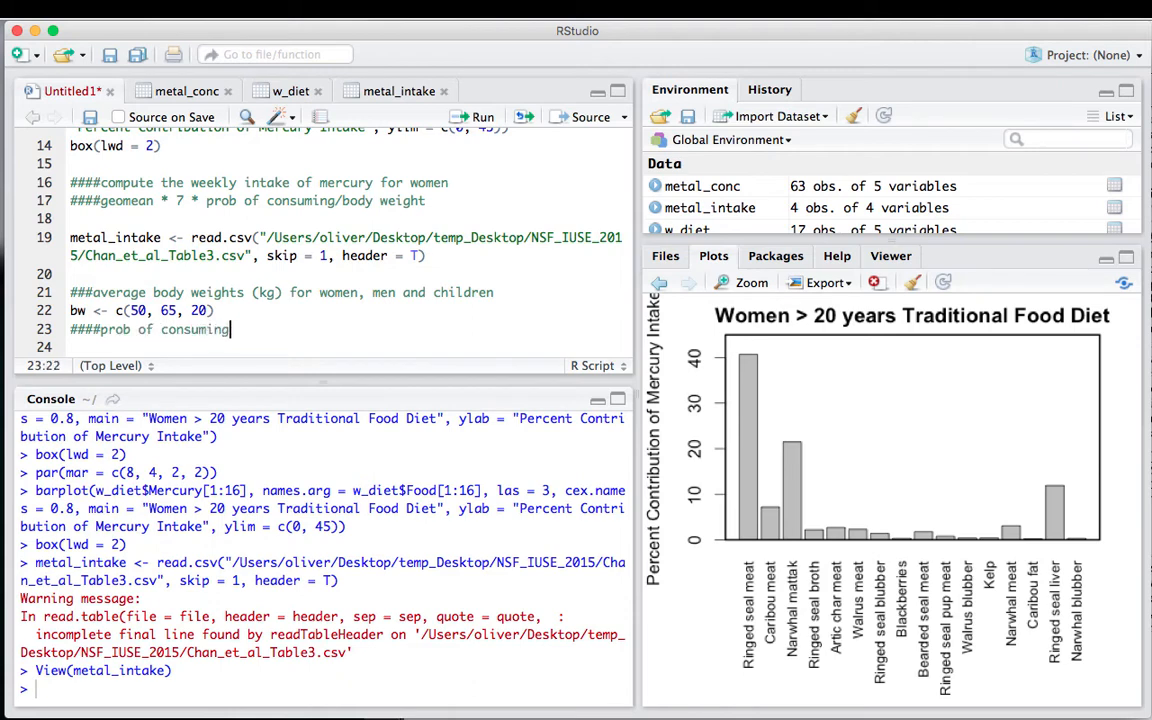
type(" traditional food")
key("Return")
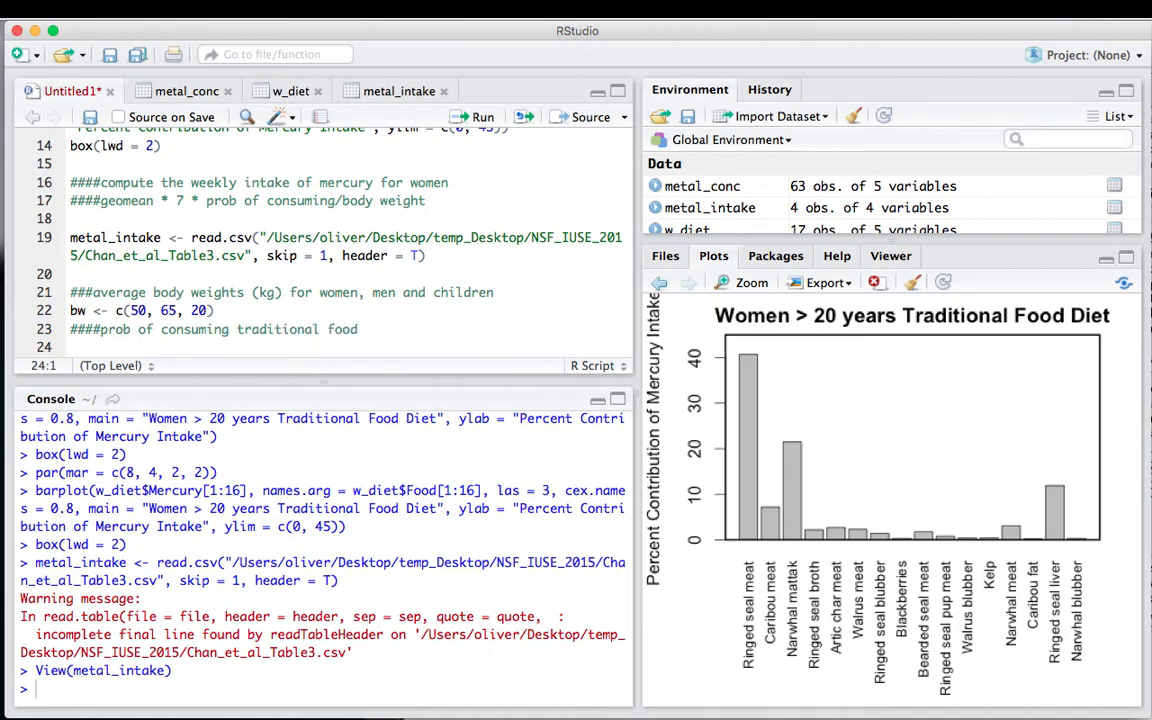
- Switch to Chan_et_al.pdf and examine the page 4 passage on average body weights and the probabilities of consuming traditional food
mouse_move(1141, 540)
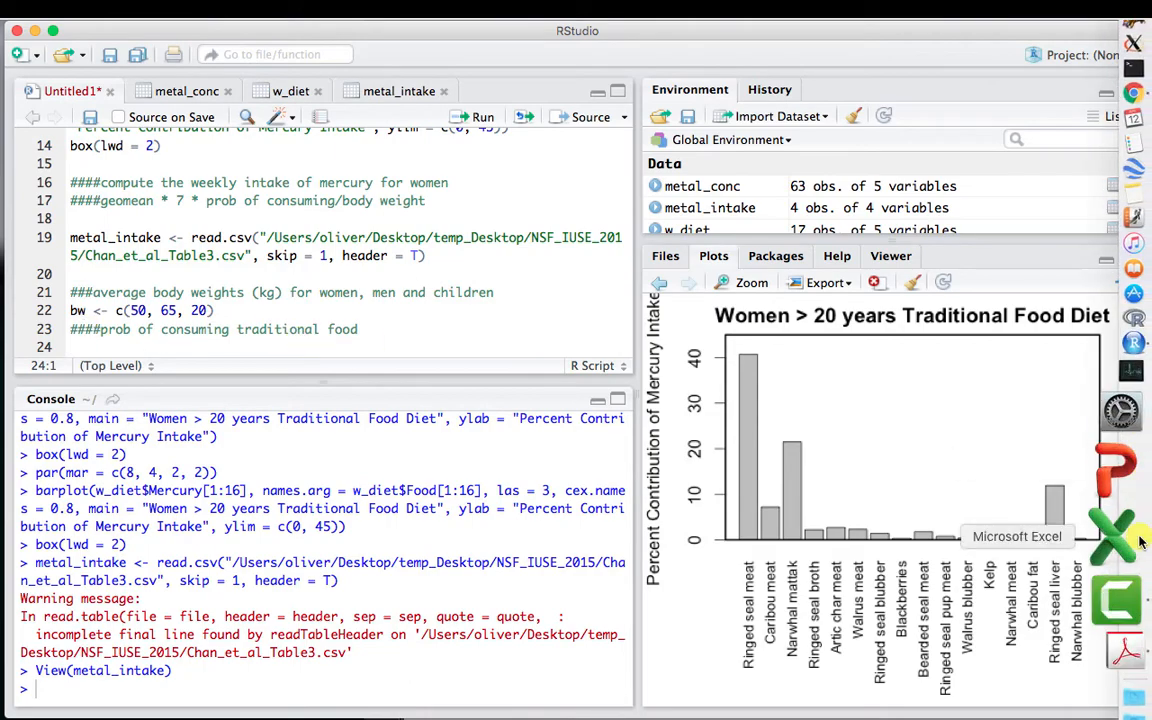
left_click(1131, 585)
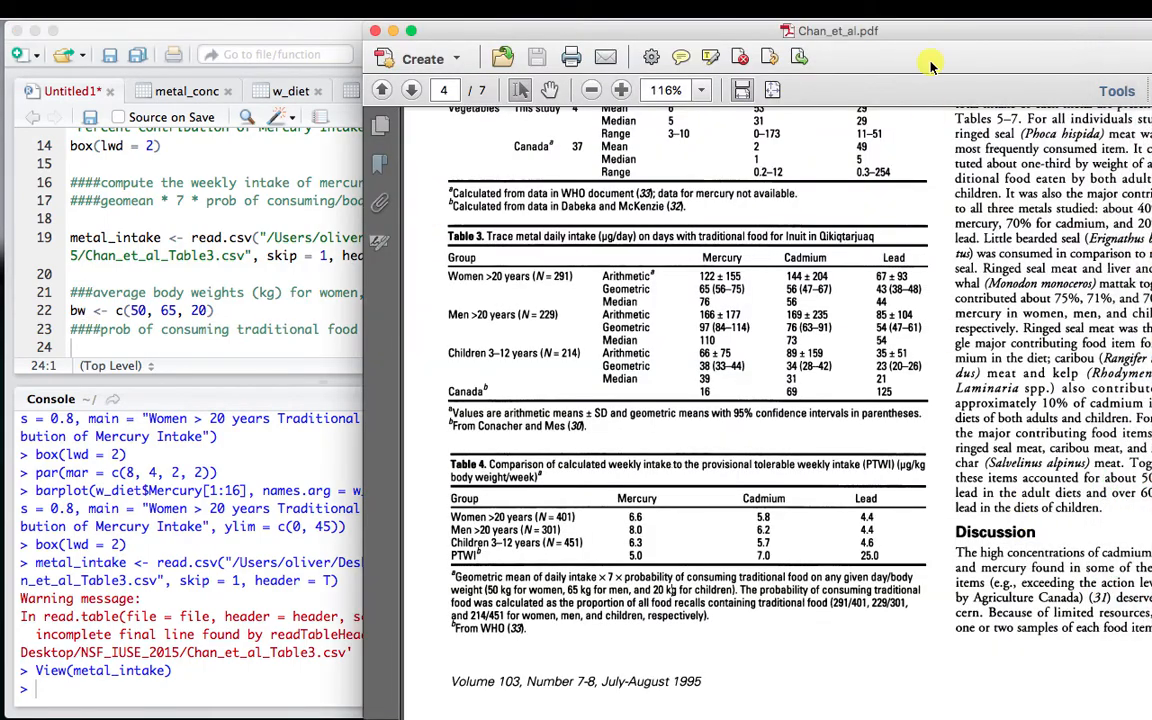
left_click_drag(930, 32, 719, 33)
scroll(860, 360, "up", 10)
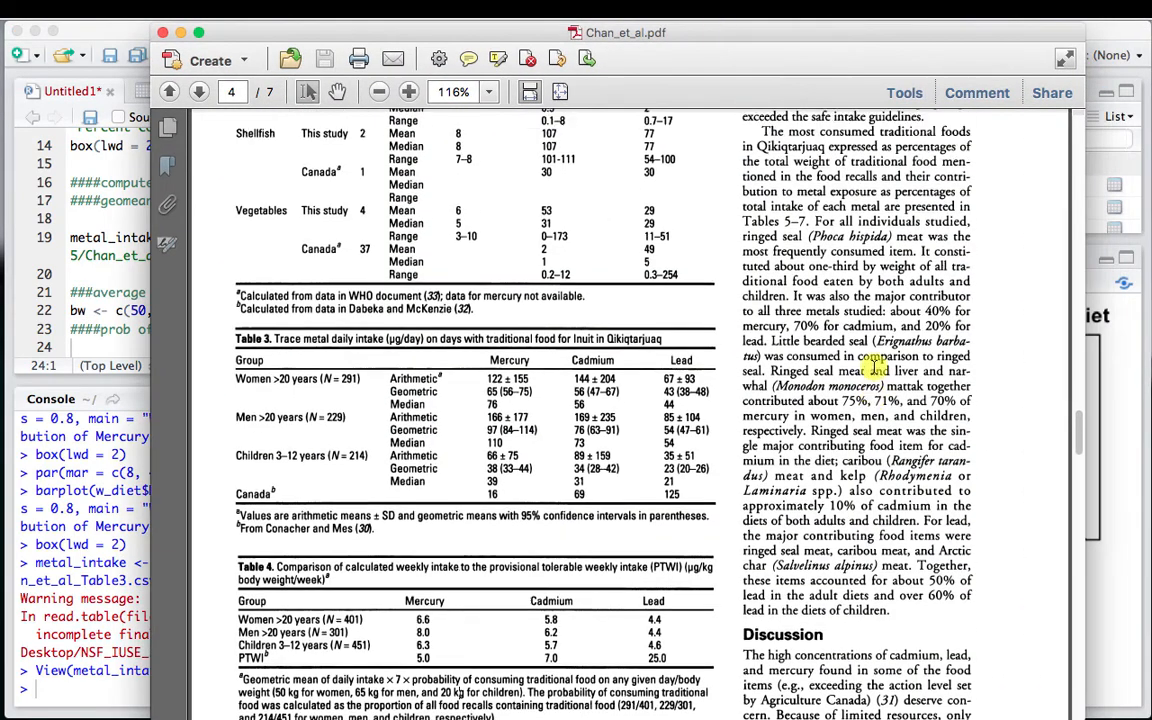
scroll(876, 366, "up", 1)
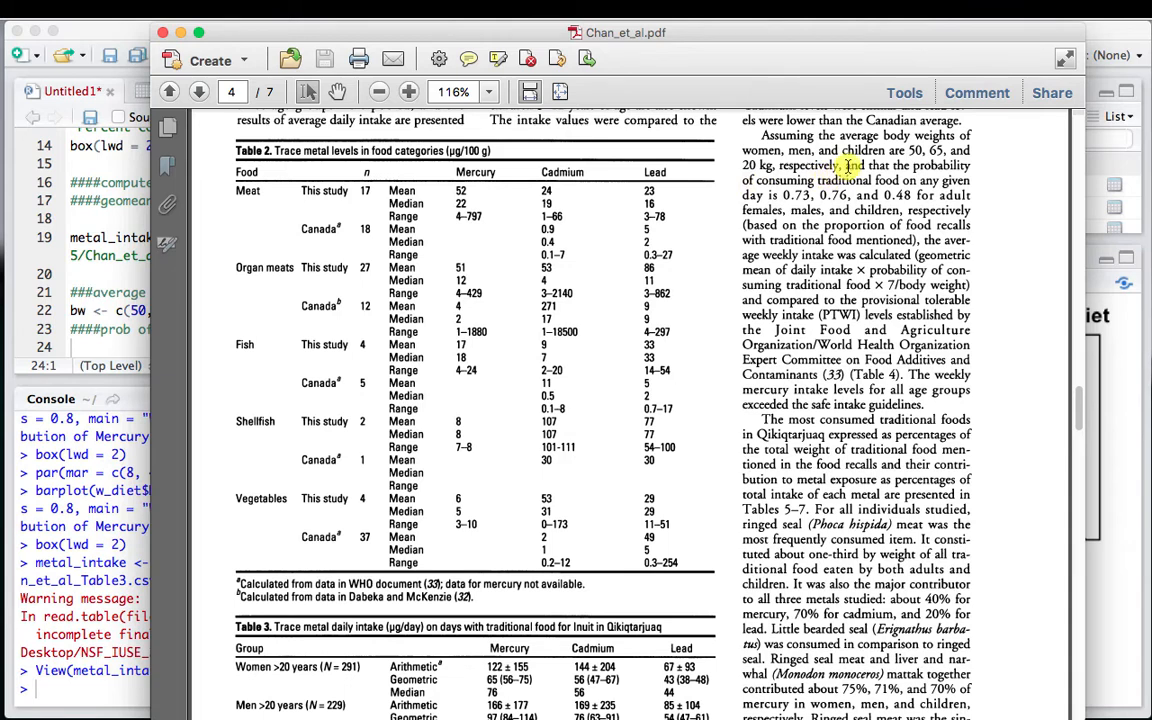
left_click_drag(757, 120, 955, 197)
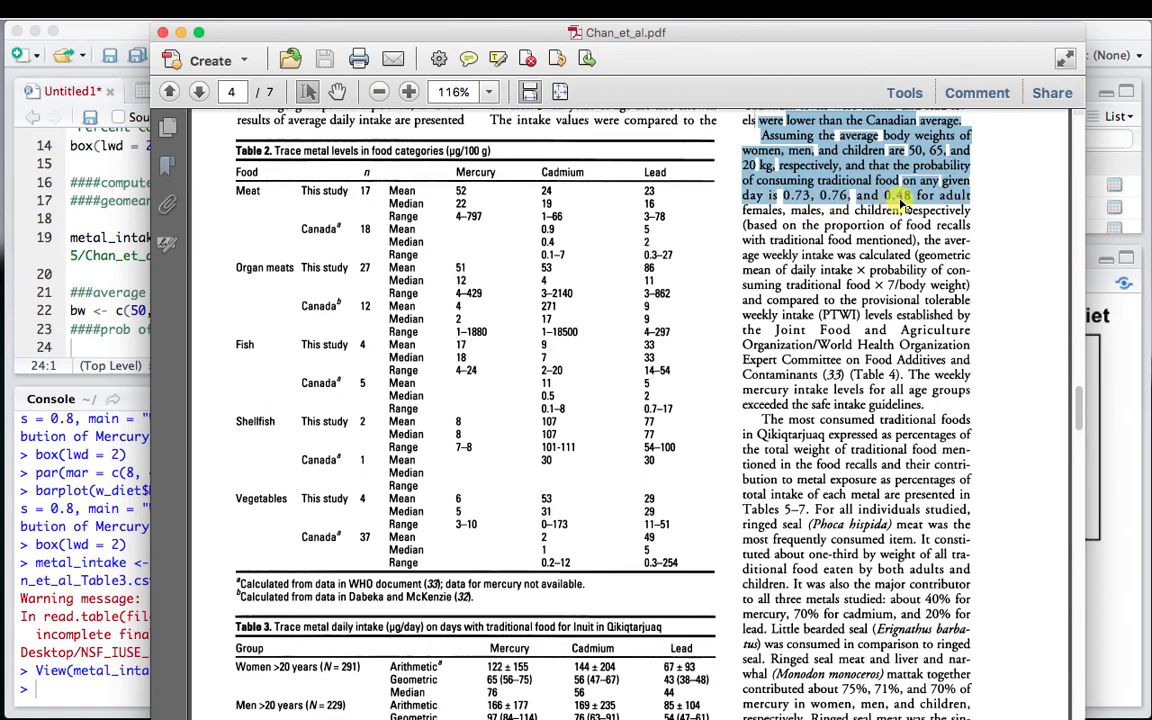
left_click(864, 259)
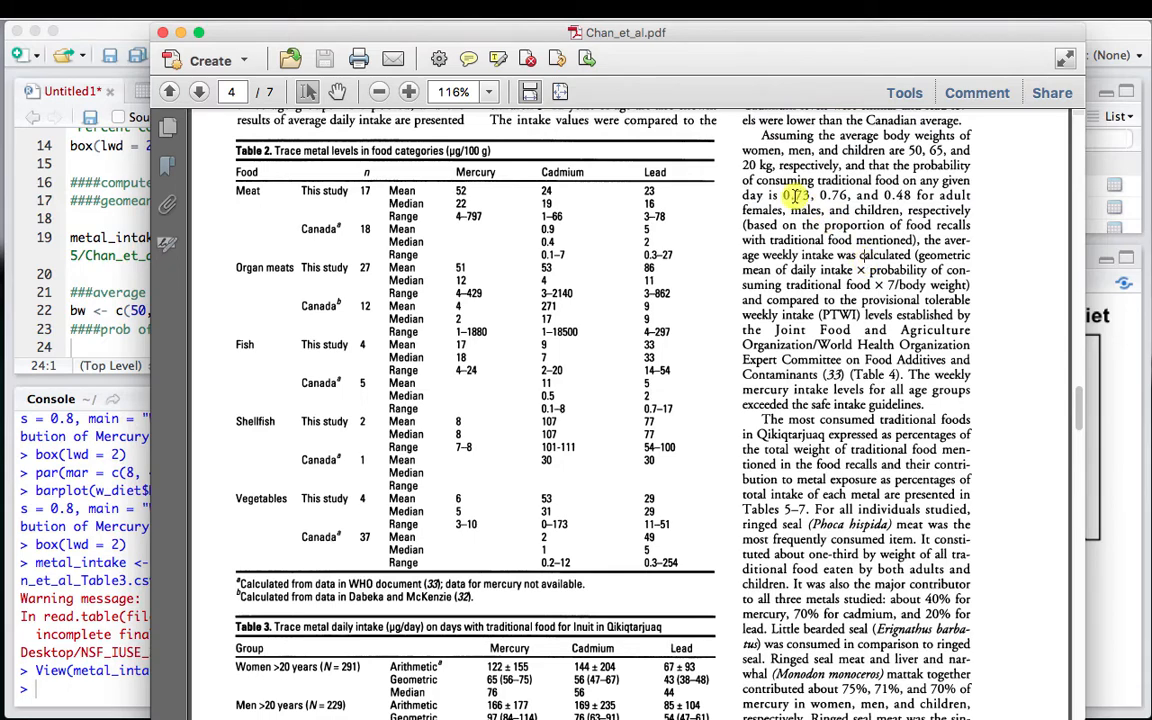
- Back in the RStudio script, define pctf <- c(0.73, 0.76, 0.48) on line 24 beneath the probability comment
left_click(103, 347)
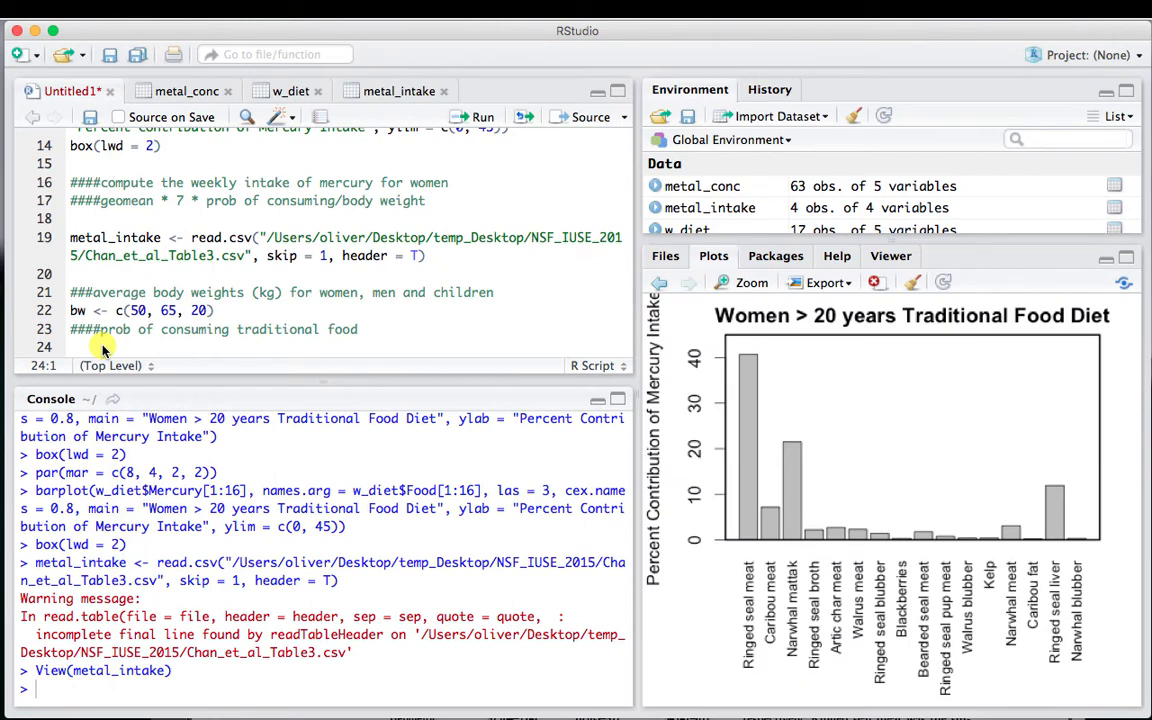
type("pctf <- c(")
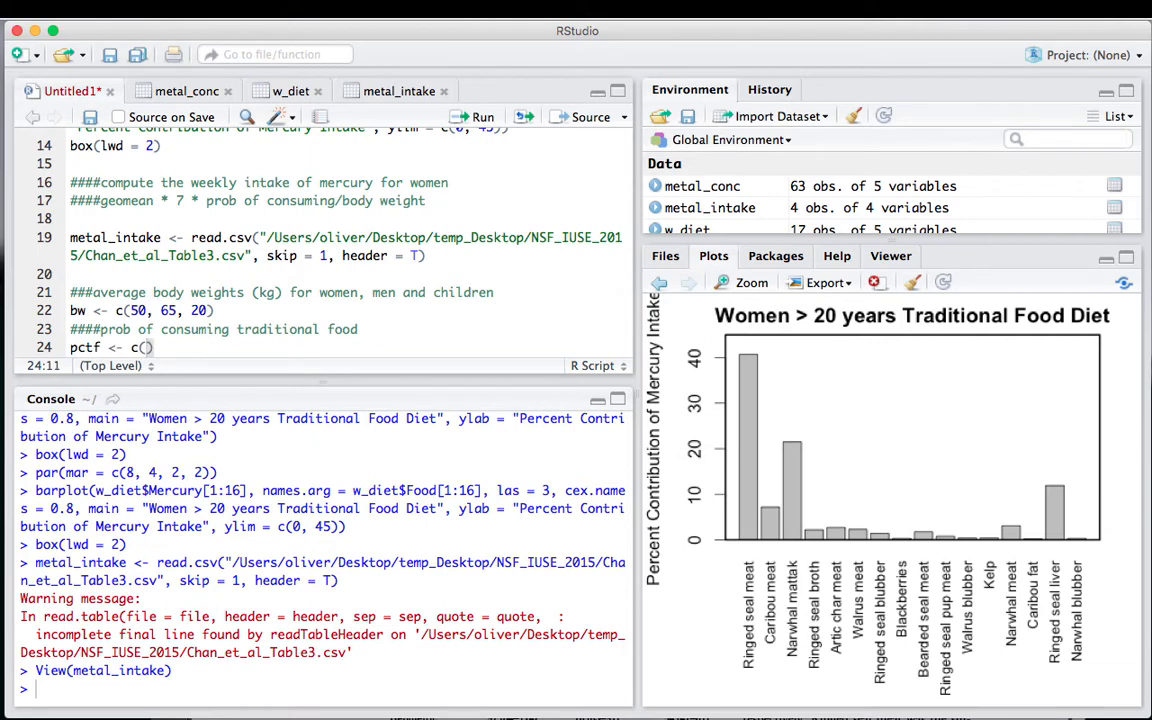
type("0.73, 0.78")
key("BackSpace")
type("6, ")
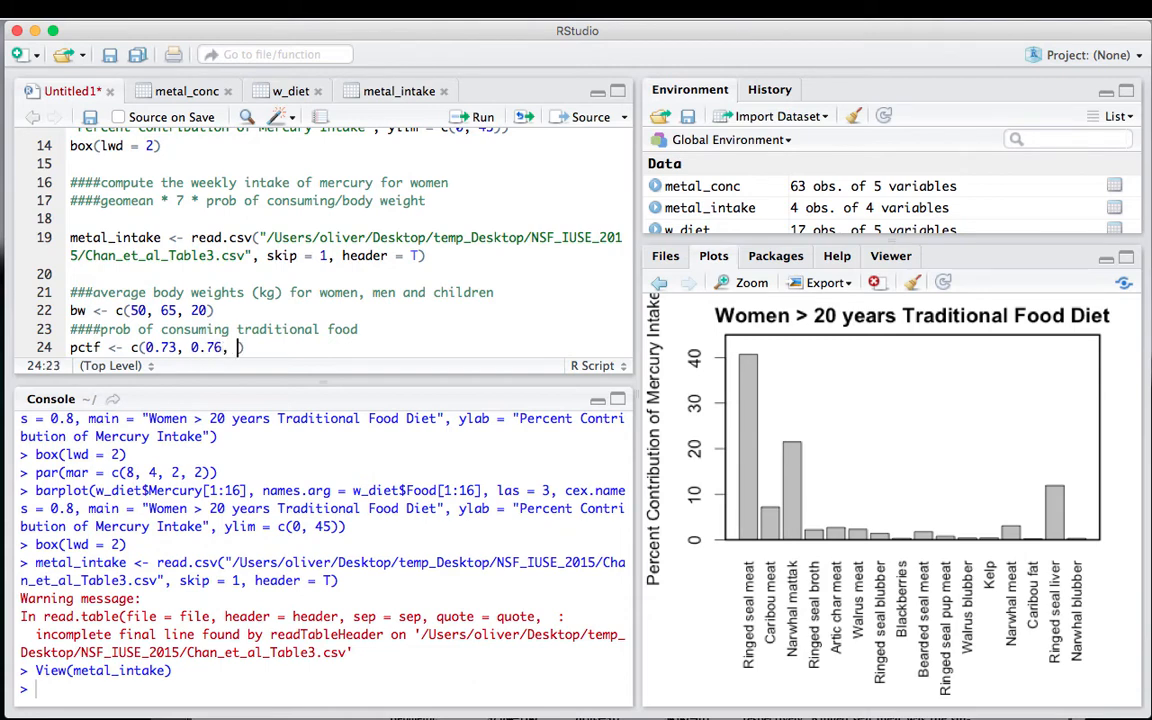
type("0.48)")
- Run lines 22 to 24 to create the bw and pctf vectors
left_click(308, 308)
scroll(340, 318, "down", 2)
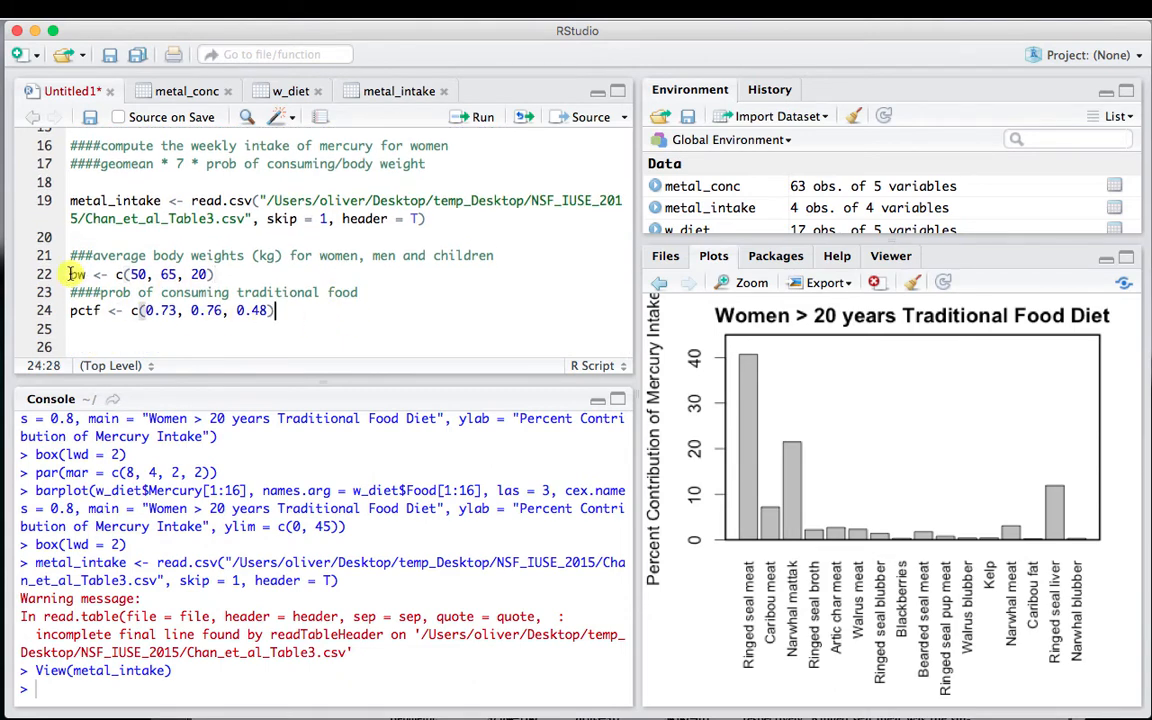
left_click_drag(70, 274, 314, 329)
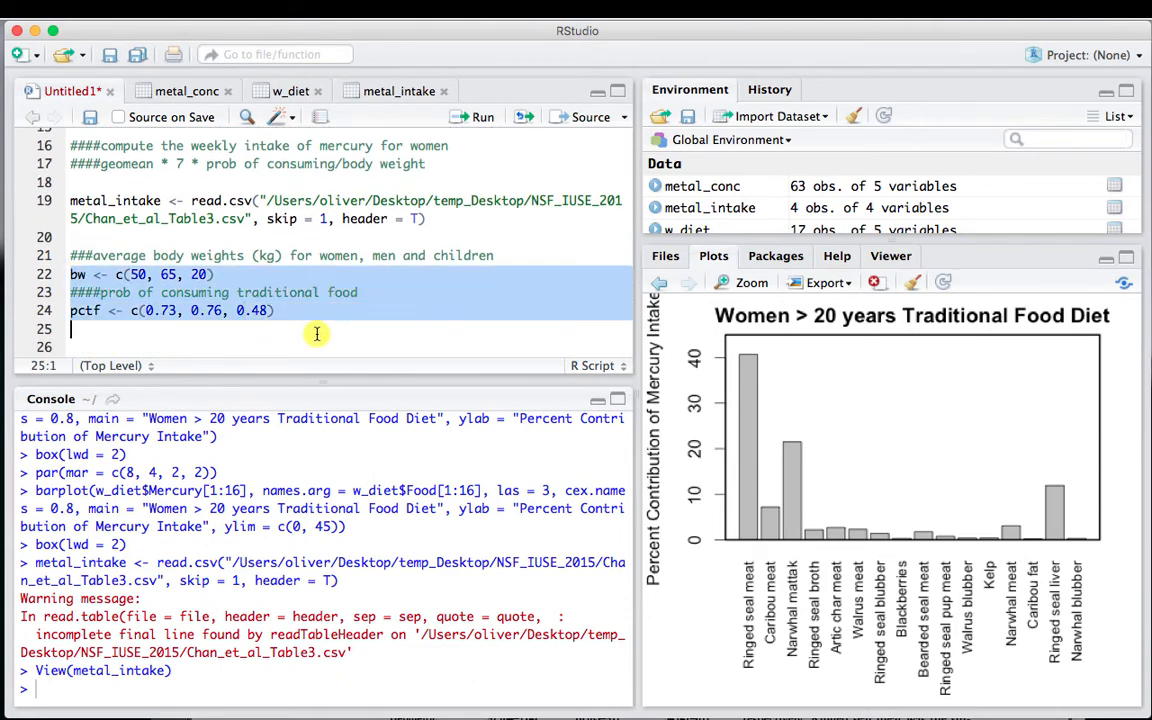
left_click(483, 116)
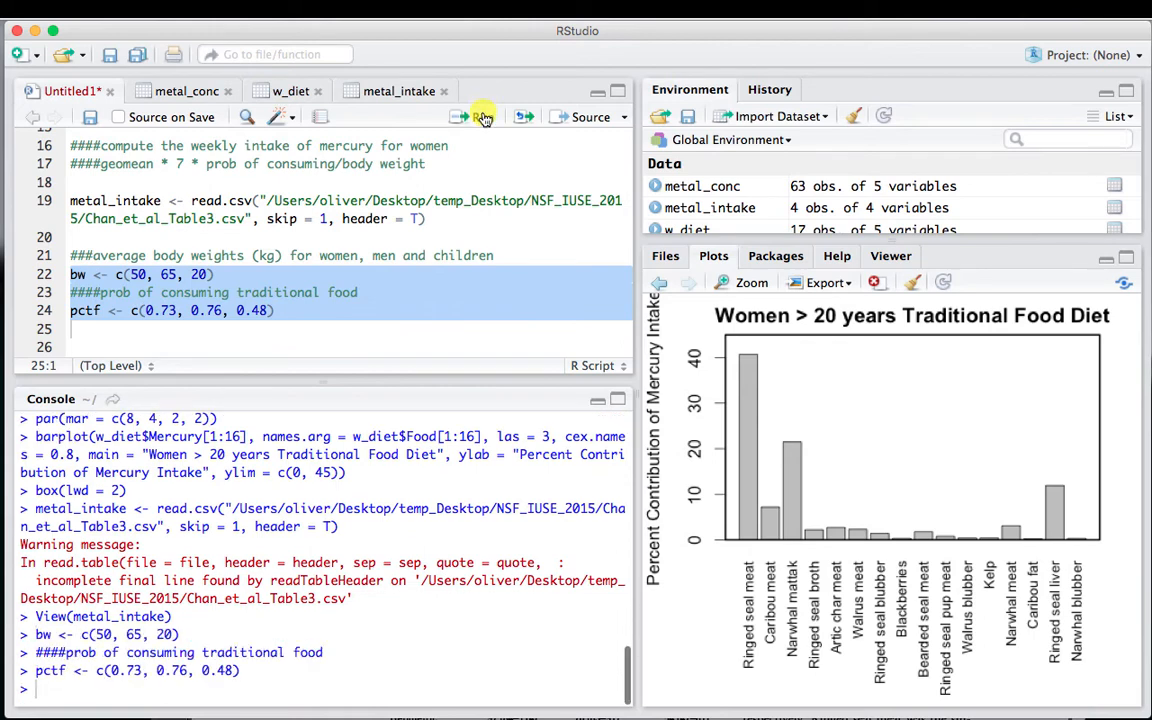
- Leave a blank line beneath the pctf definition and place the cursor on line 26 of the script
left_click(293, 323)
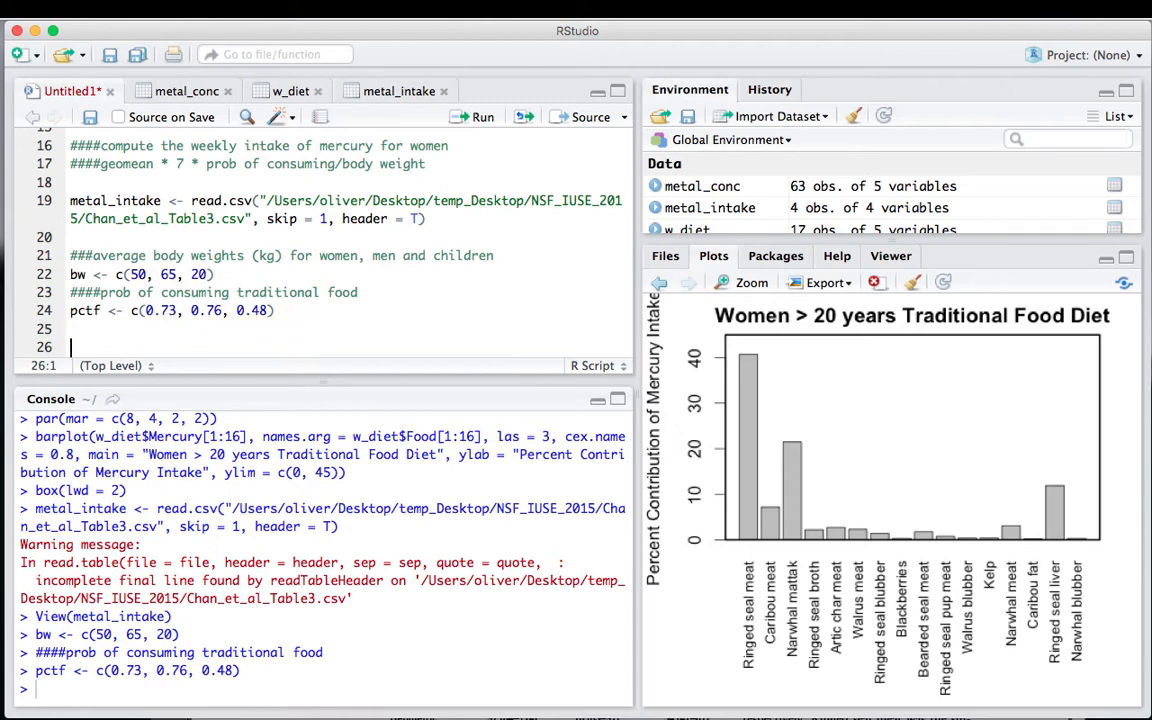
key("Return")
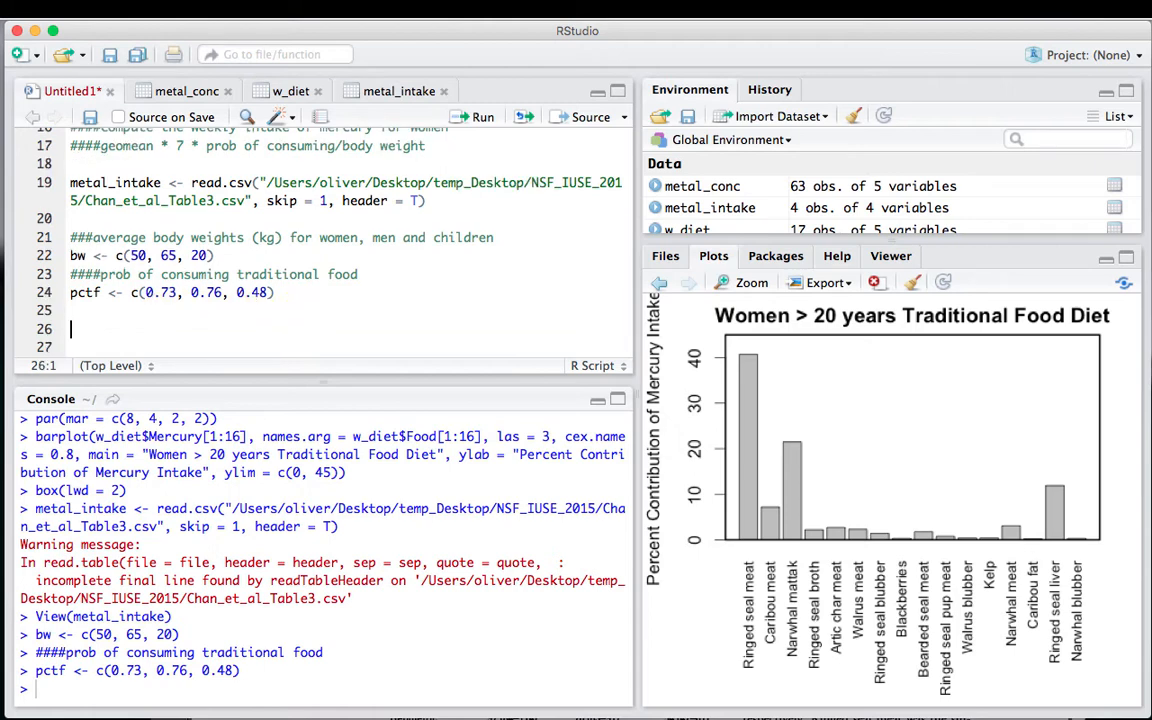
key("Return")
key("BackSpace")
scroll(79, 327, "up", 3)
scroll(79, 327, "down", 2)
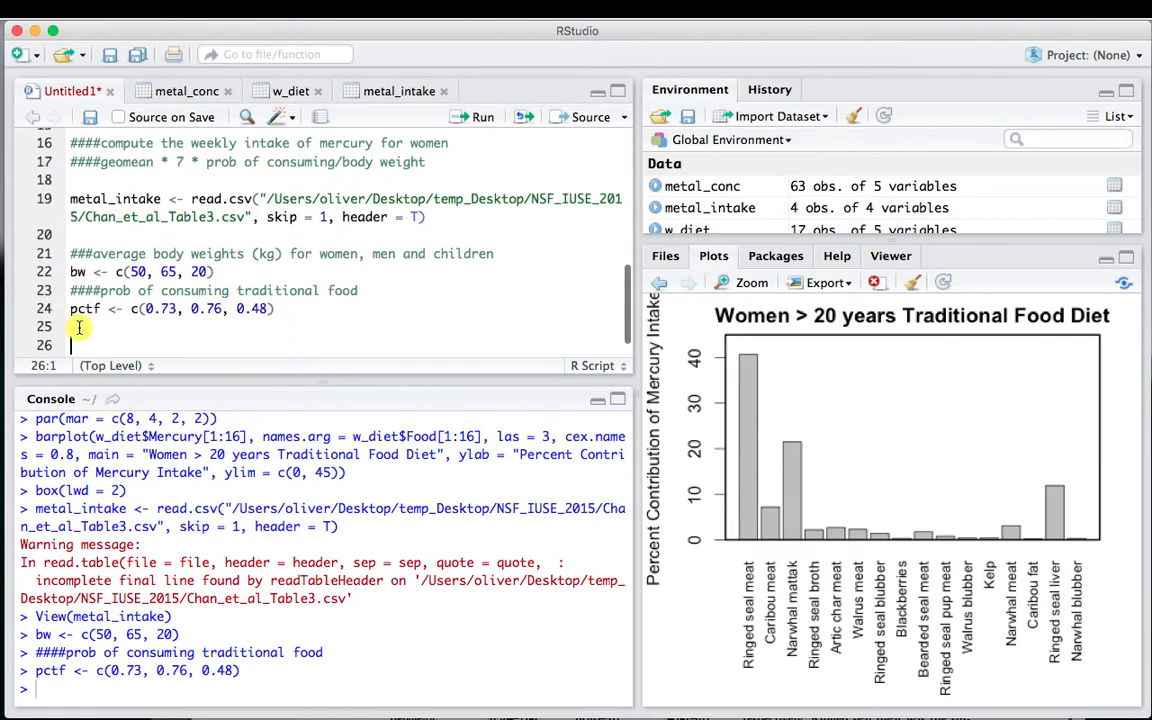
scroll(79, 325, "down", 1)
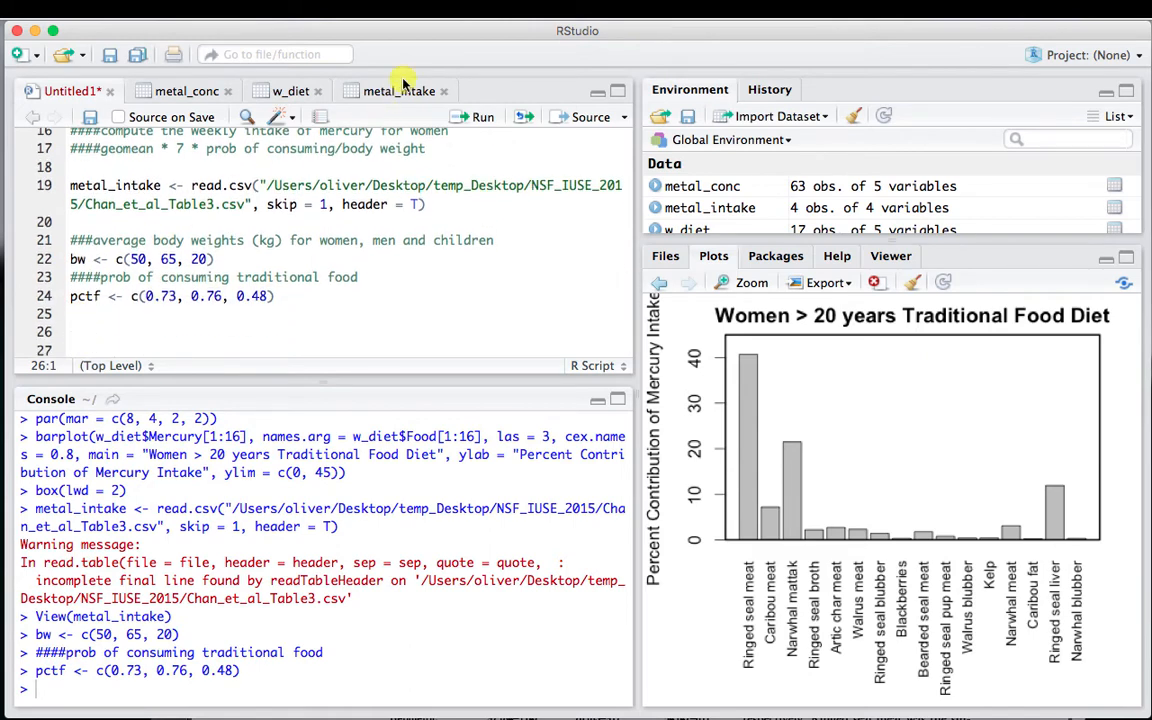
- Start line 26 with metal_intake[1,2], checking the row and column of the women's mercury value in the metal_intake table
left_click(395, 90)
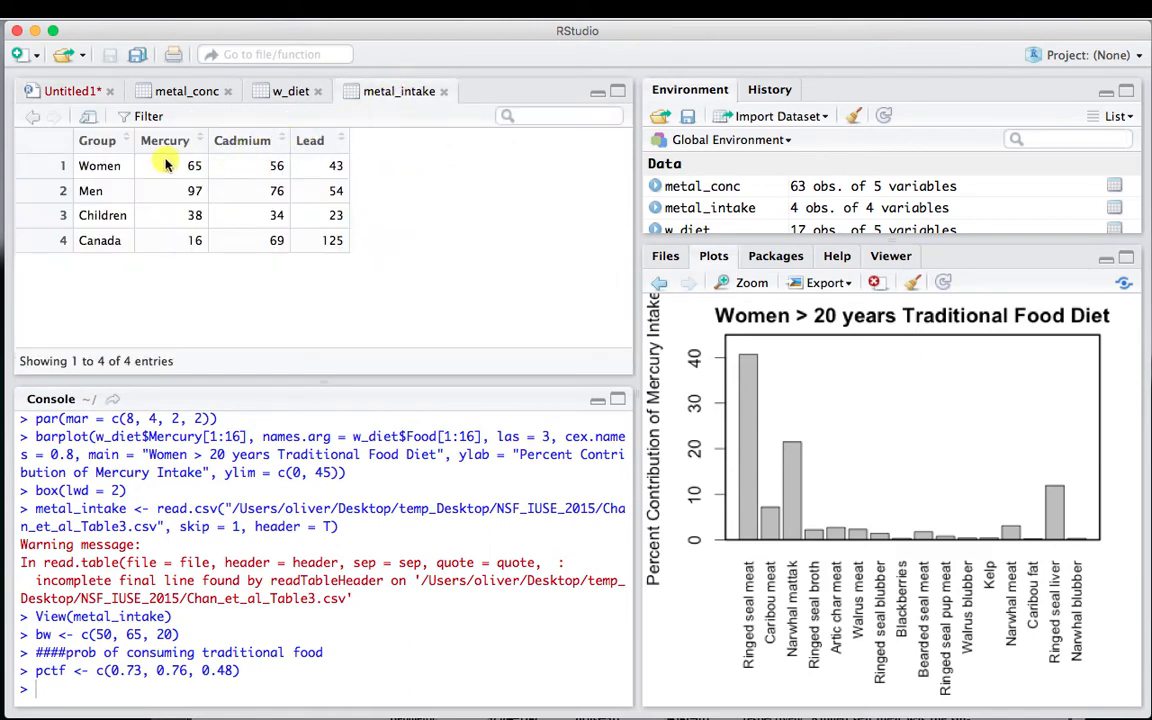
left_click(88, 92)
type("met")
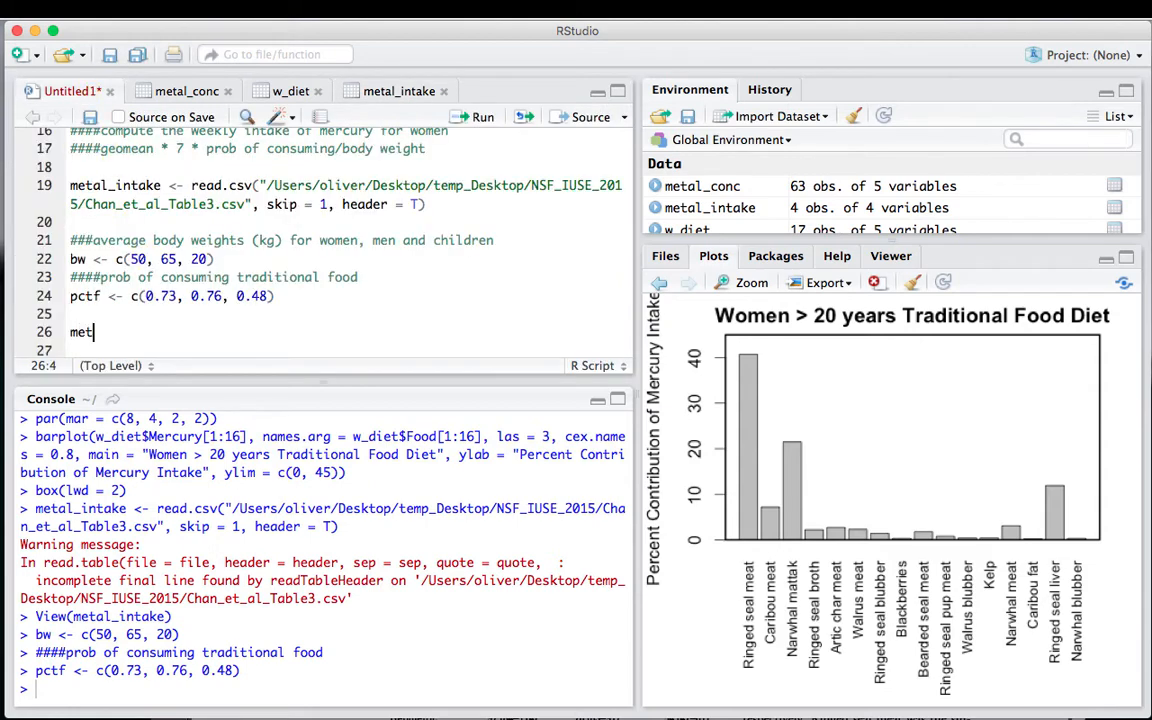
type("al_intake")
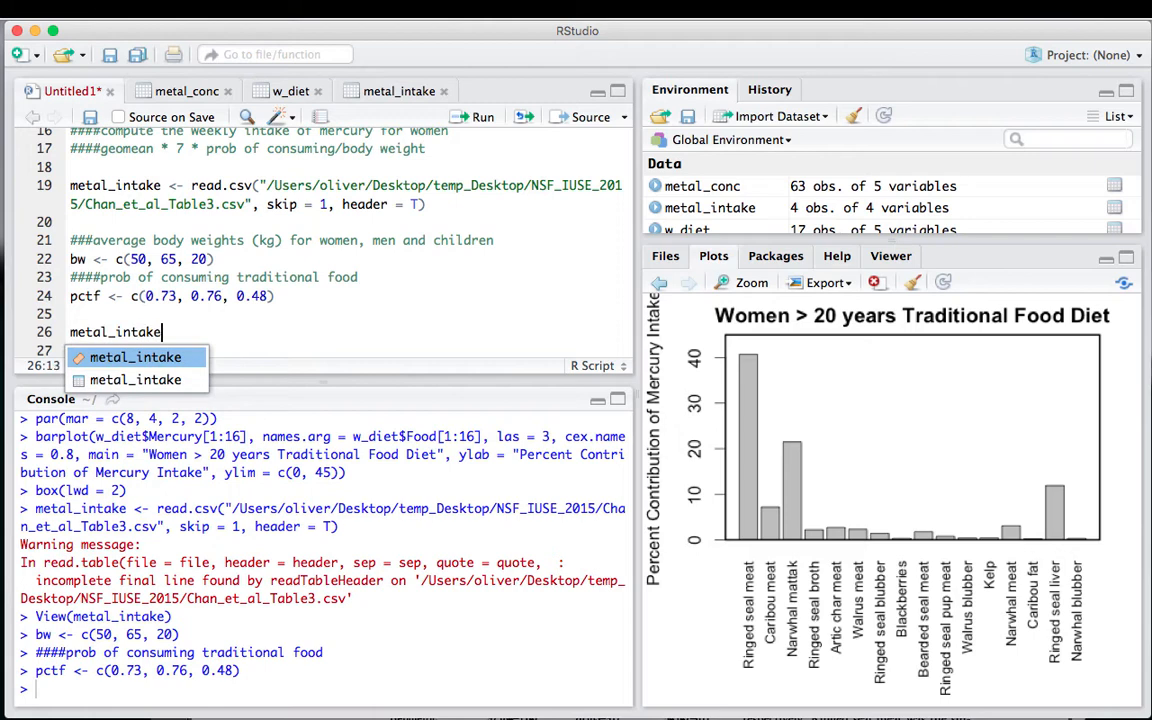
type("[")
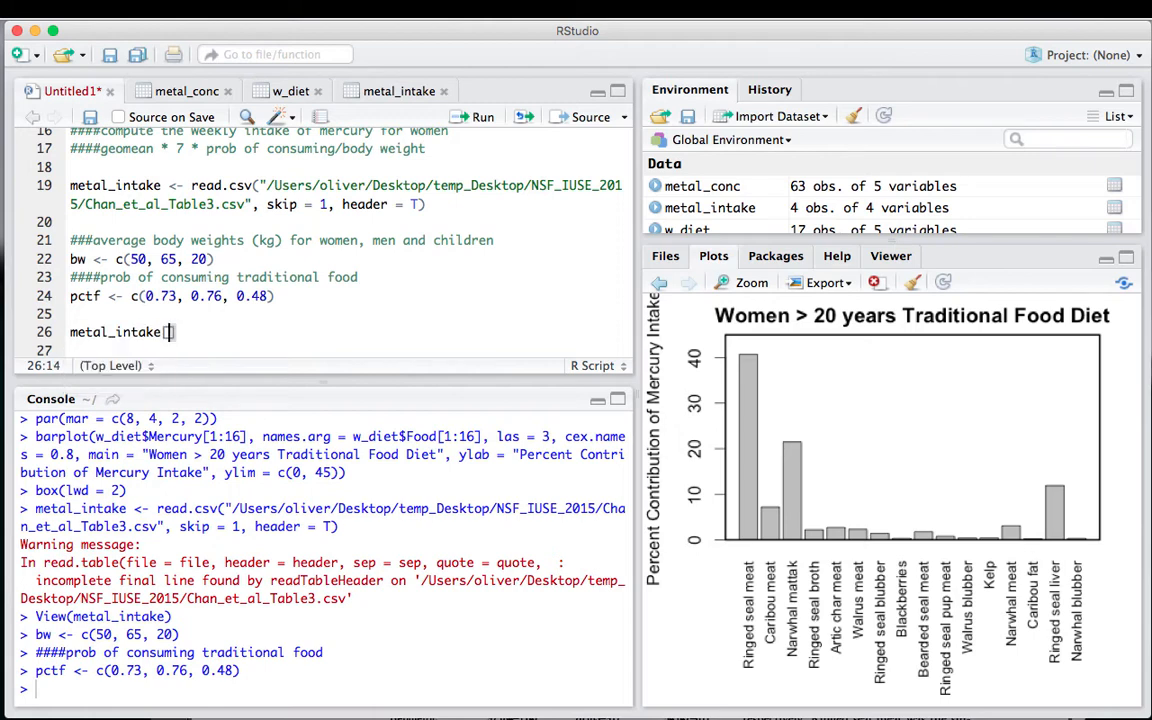
type("1,2")
left_click(340, 88)
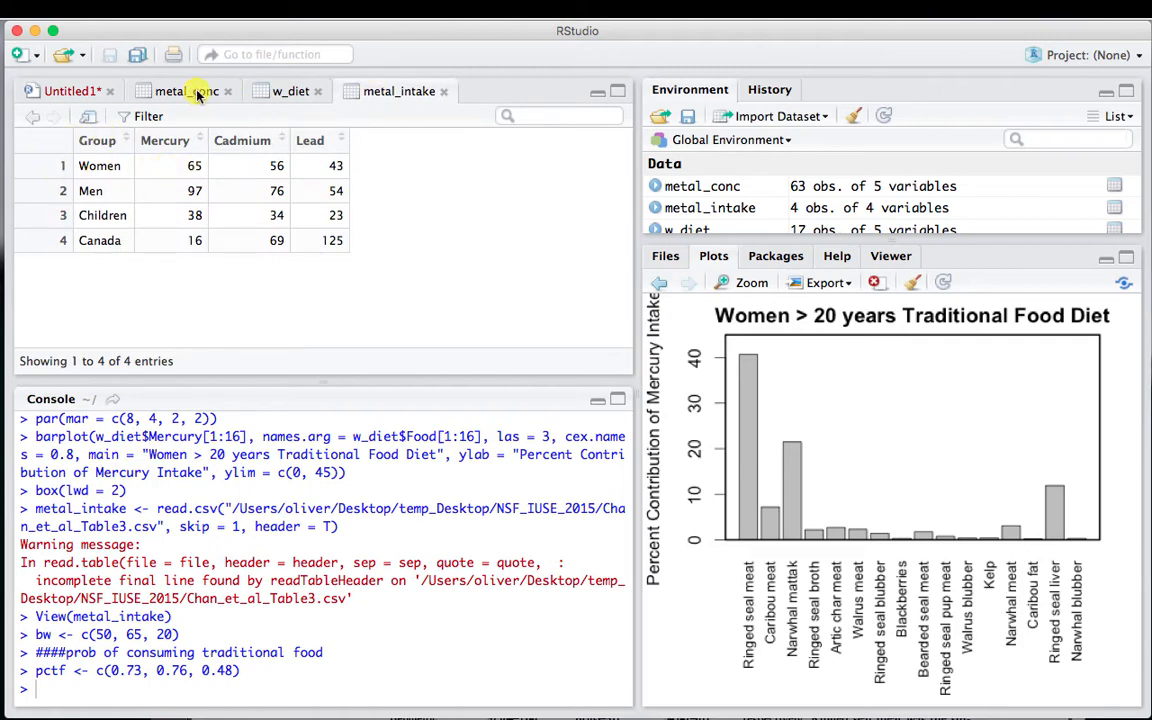
left_click(62, 90)
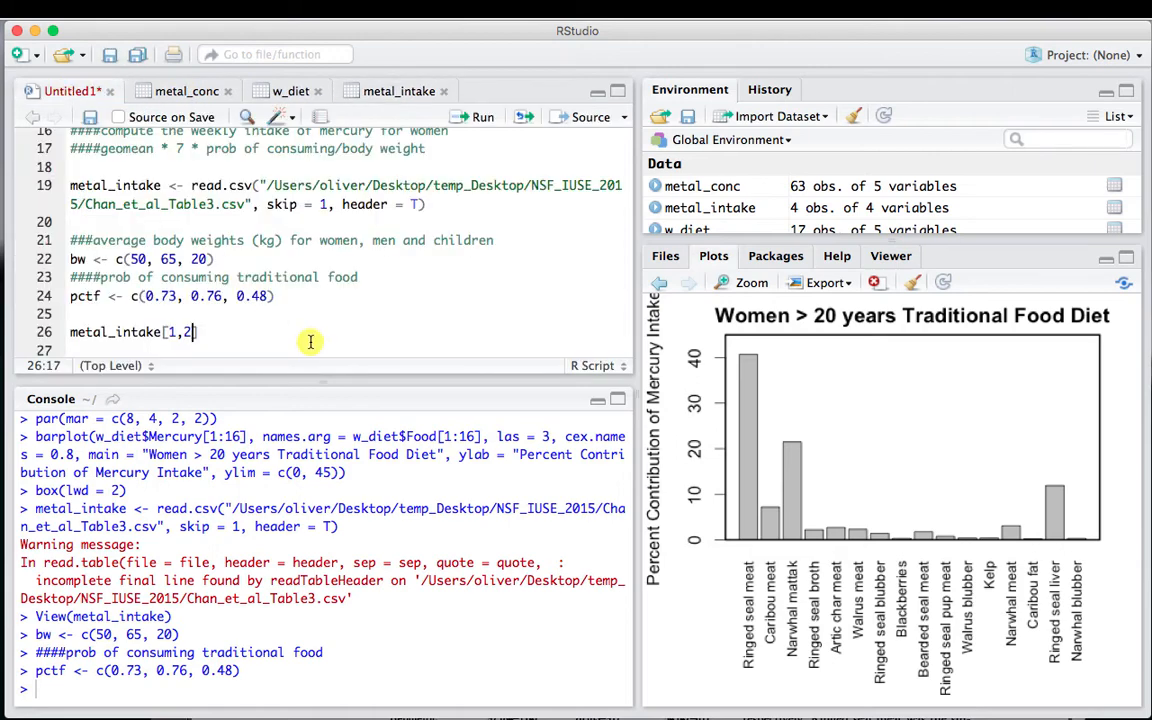
- Complete line 26 as metal_intake[1,2]*7*pctf[1]/bw[1] and run it to compute the women's weekly mercury intake
type("] *")
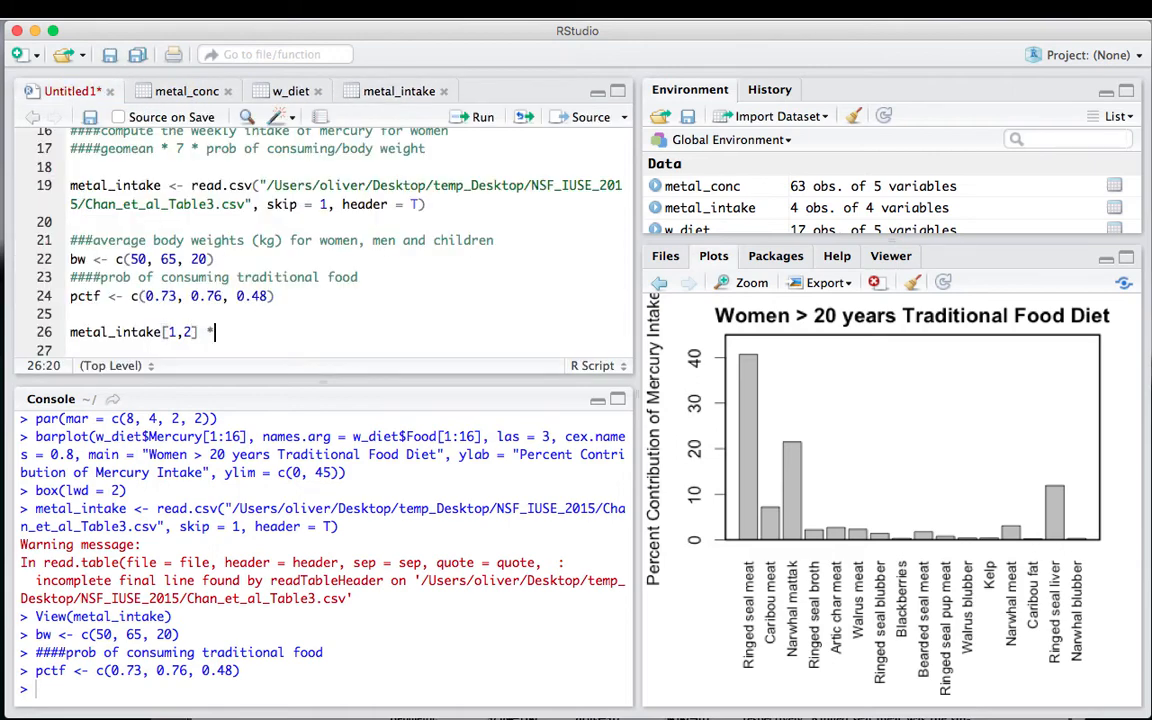
key("BackSpace")
key("BackSpace")
type("*7")
type("*pctf")
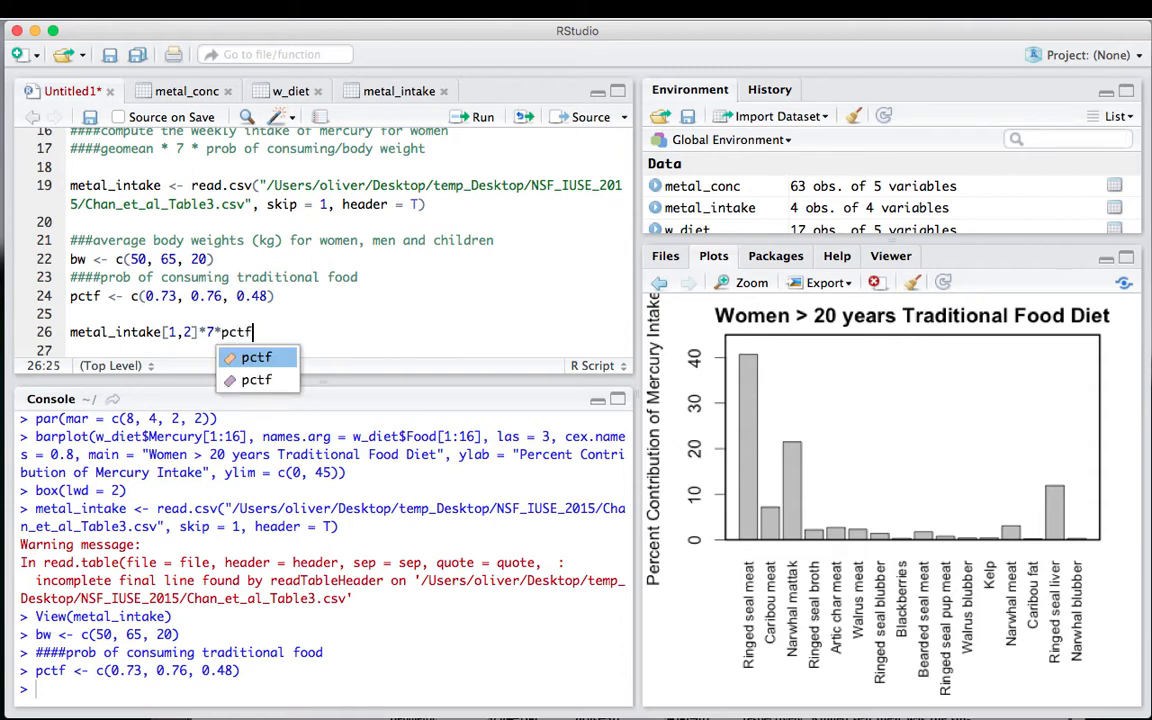
type("[1]")
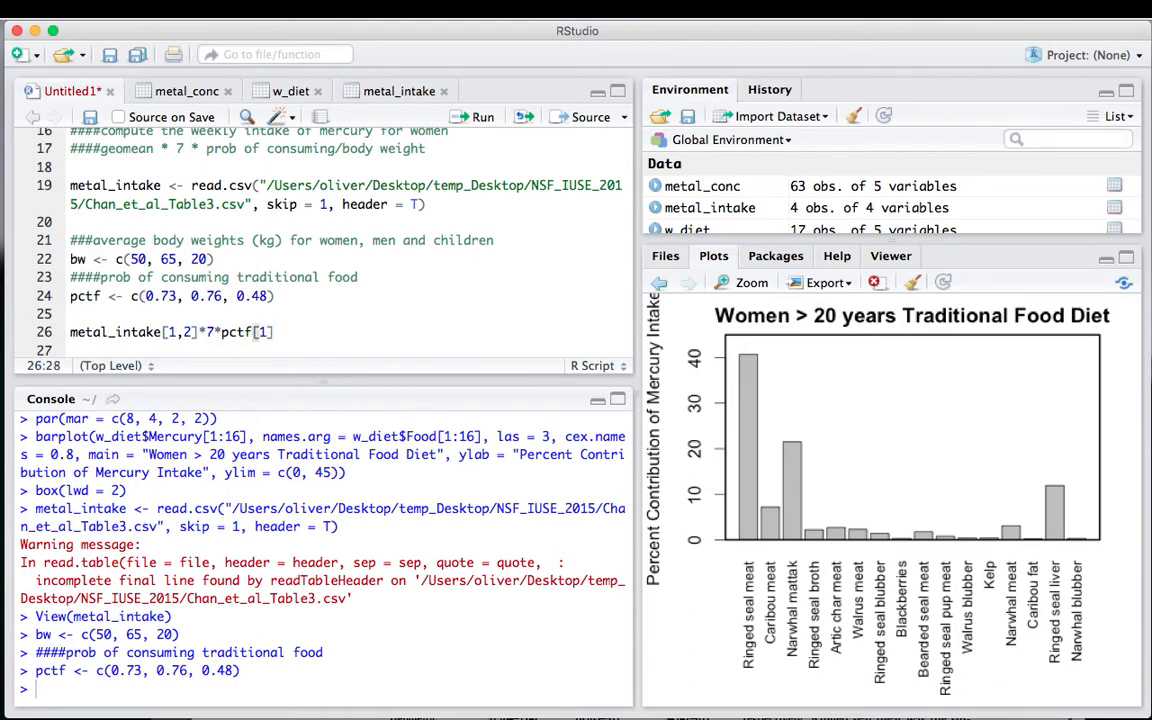
type("/bw[1]")
left_click_drag(320, 332, 74, 332)
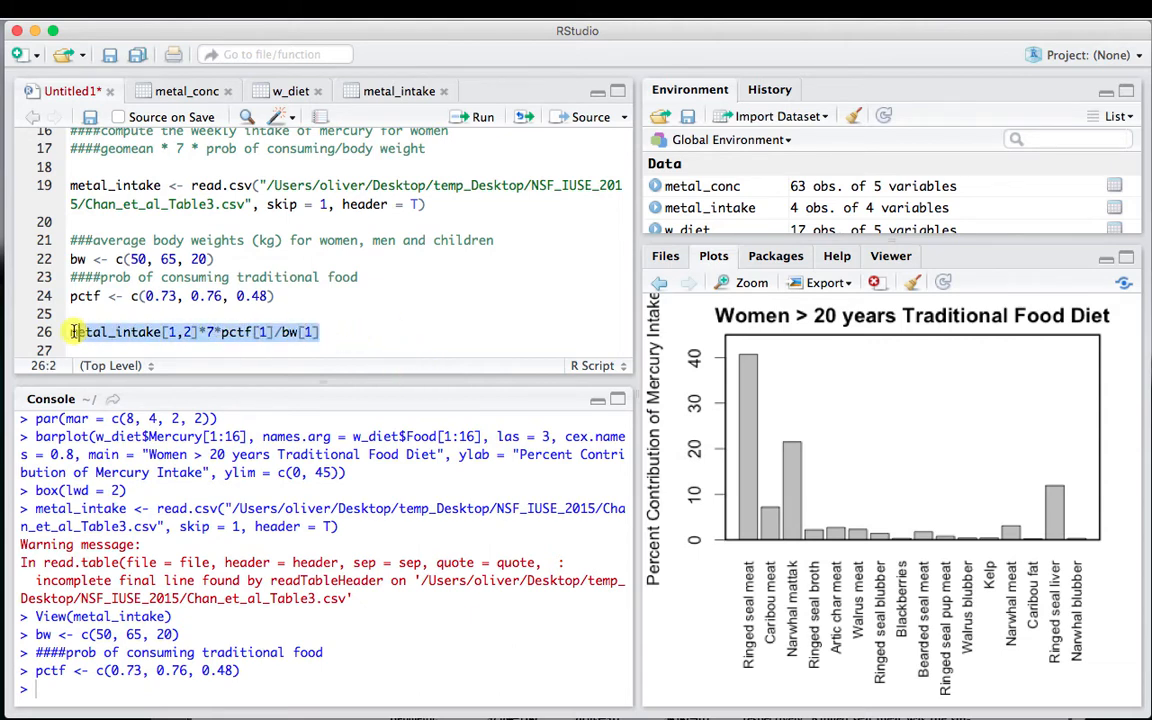
left_click(480, 117)
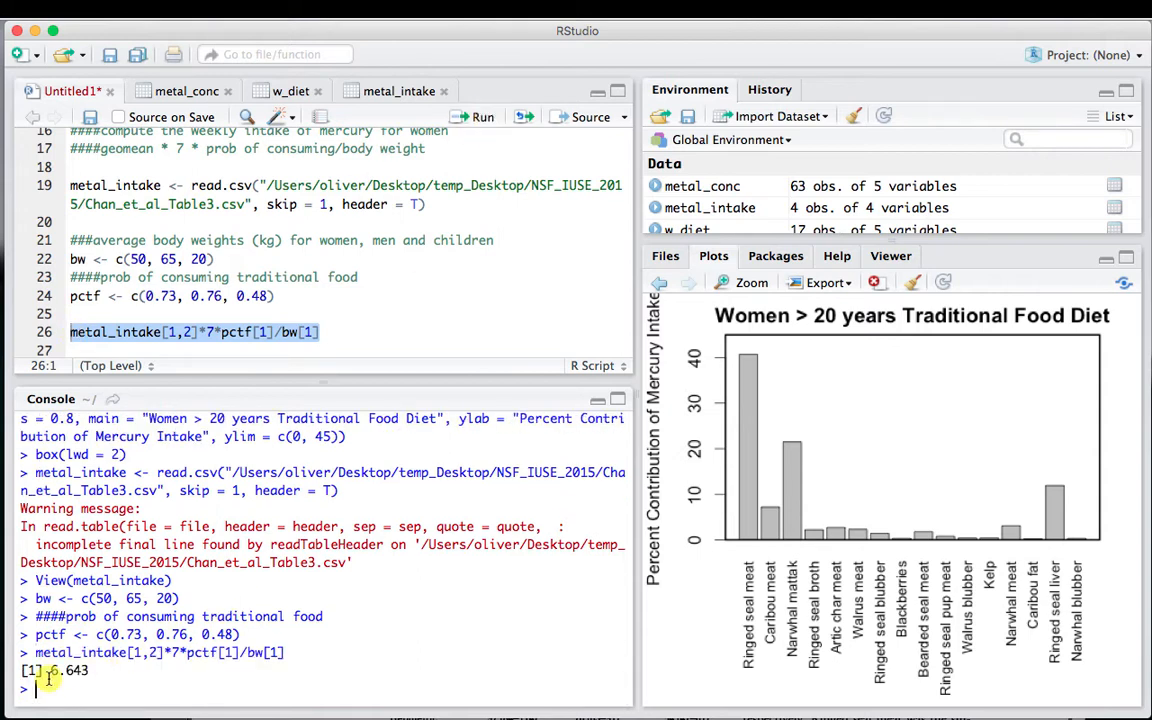
- Switch to Chan_et_al.pdf, compare the women's mercury value in Table 4 with the computed result, and return to RStudio
mouse_move(1120, 600)
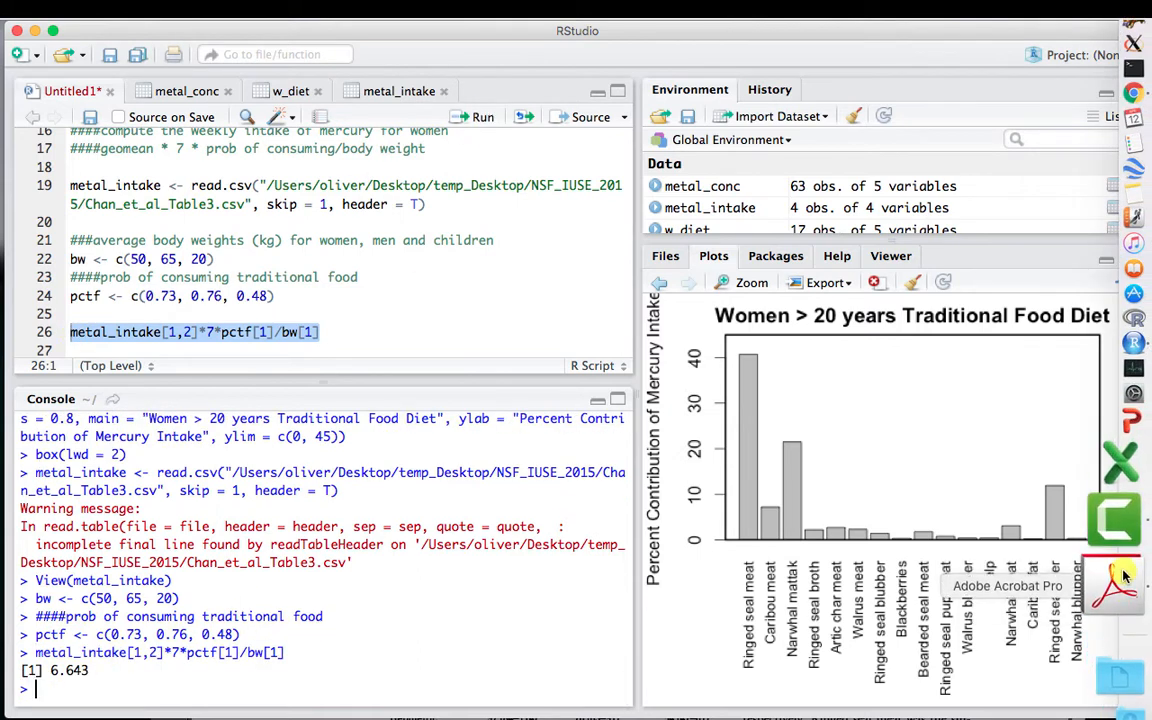
left_click(1120, 580)
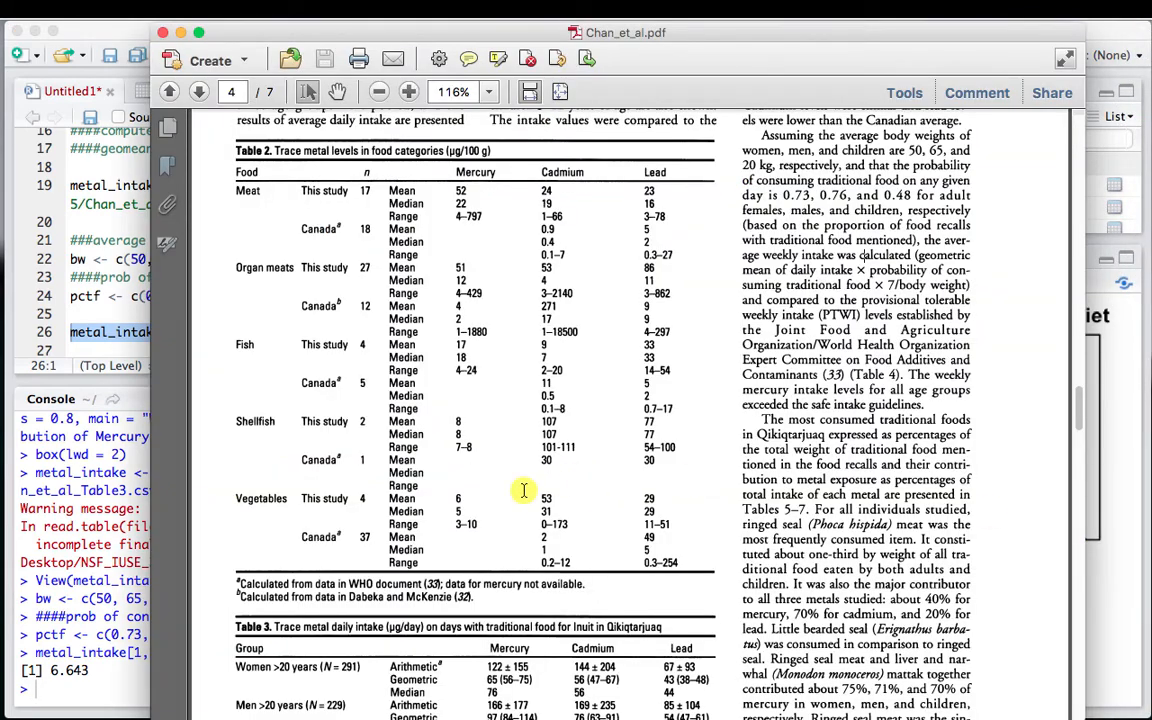
scroll(523, 490, "down", 10)
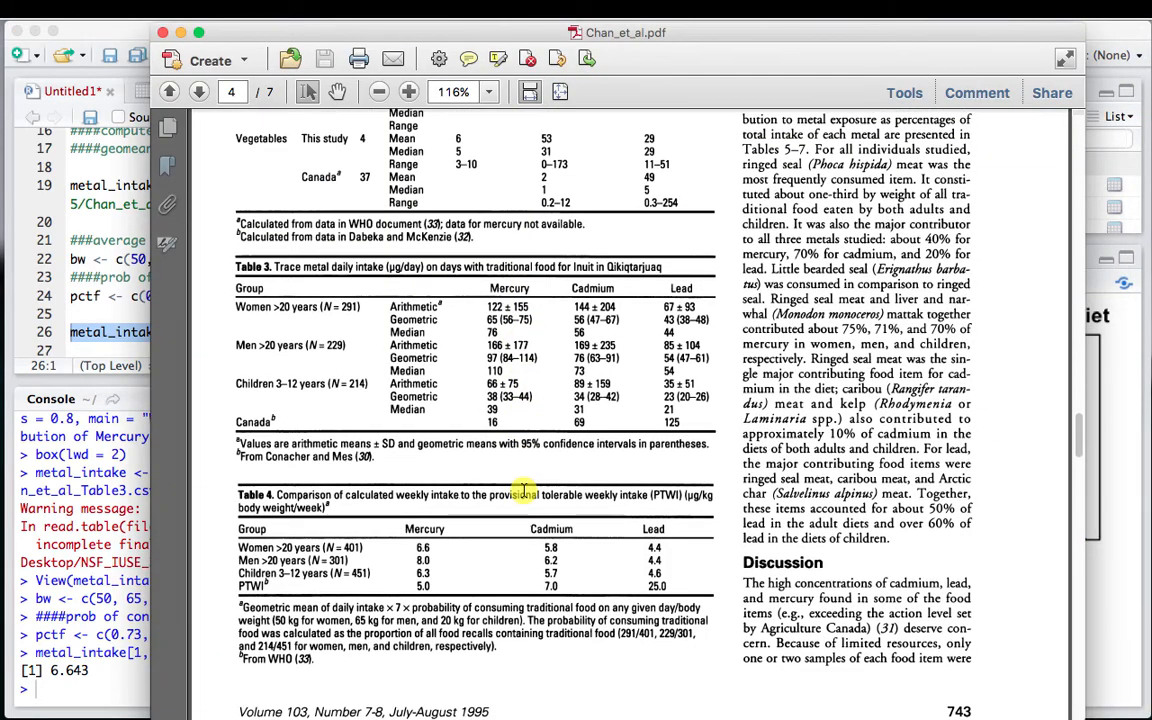
scroll(523, 490, "down", 1)
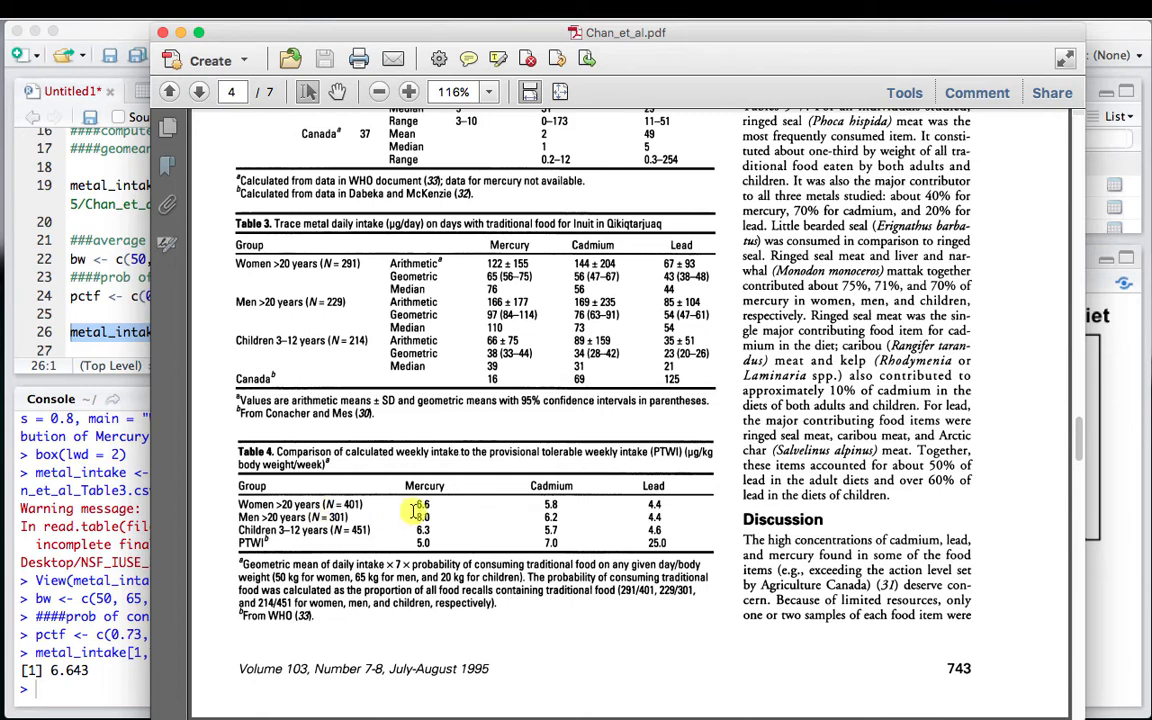
mouse_move(419, 505)
left_mouse_down()
mouse_move(426, 518)
mouse_move(428, 507)
left_mouse_up()
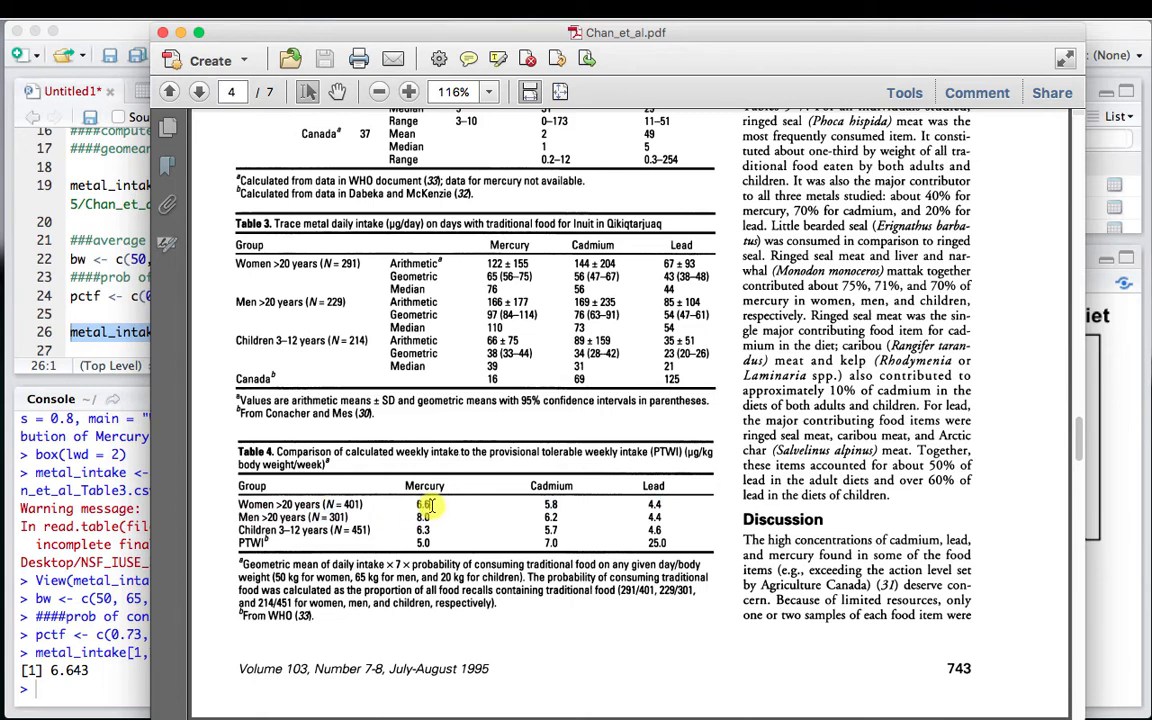
left_click(455, 502)
left_click(90, 682)
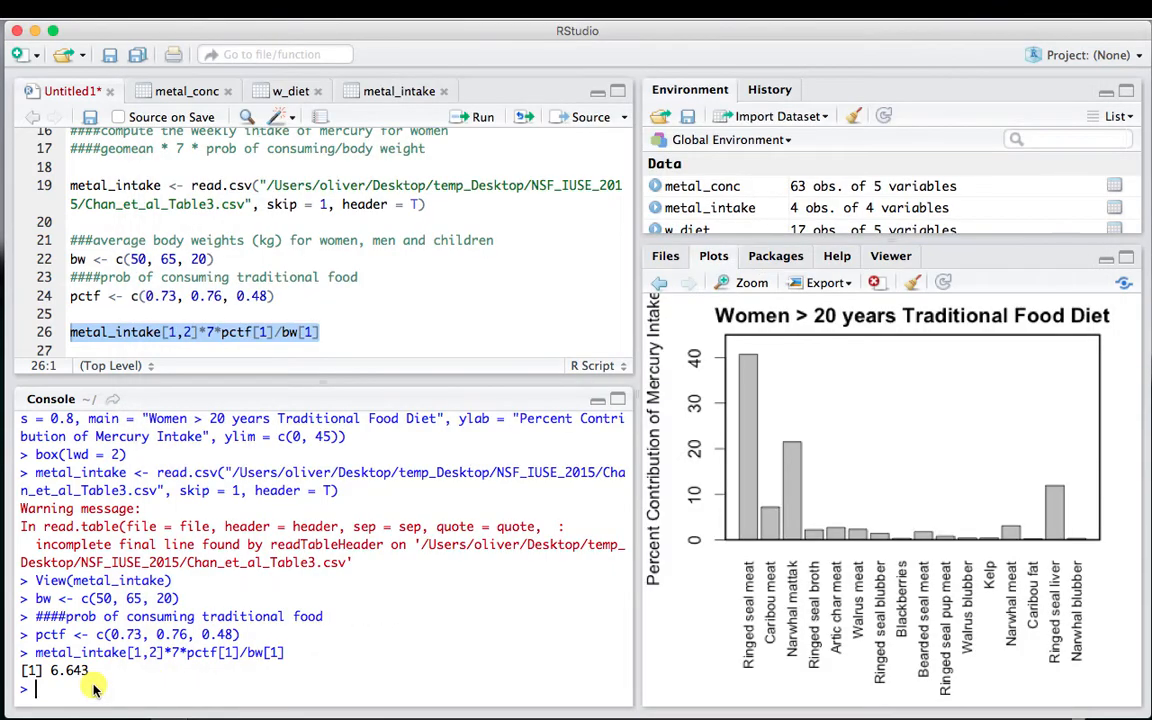
- Duplicate the women's intake expression from line 26 onto line 27
left_click(330, 326)
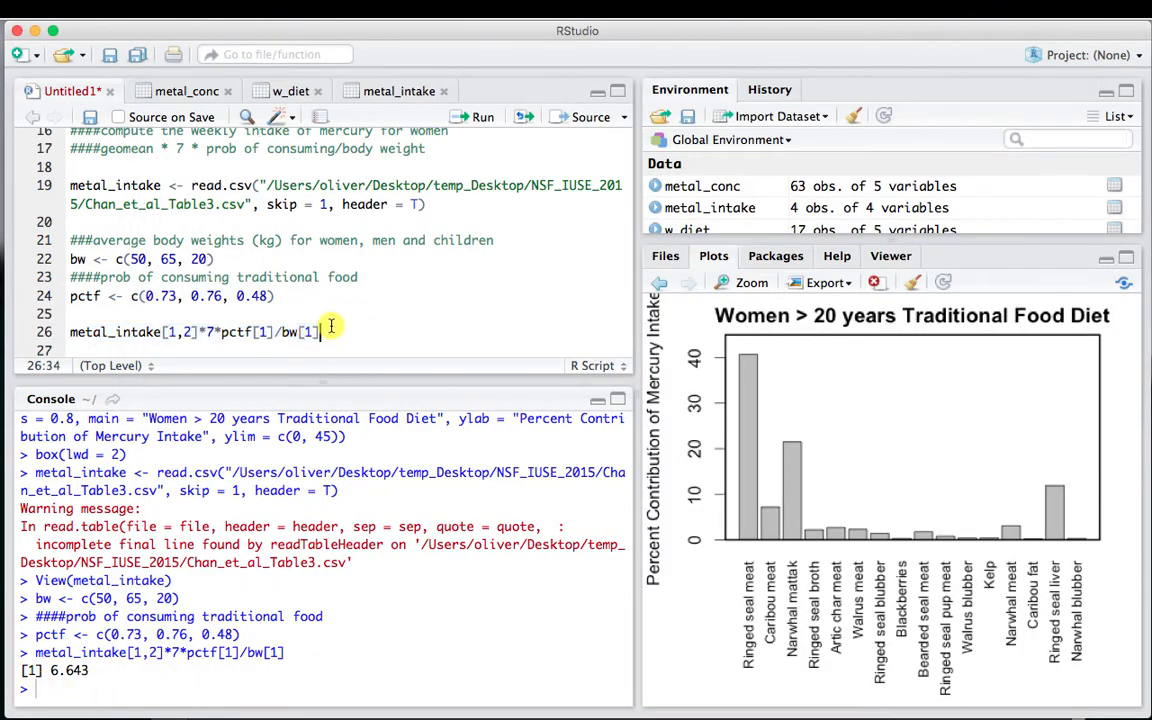
scroll(330, 326, "down", 1)
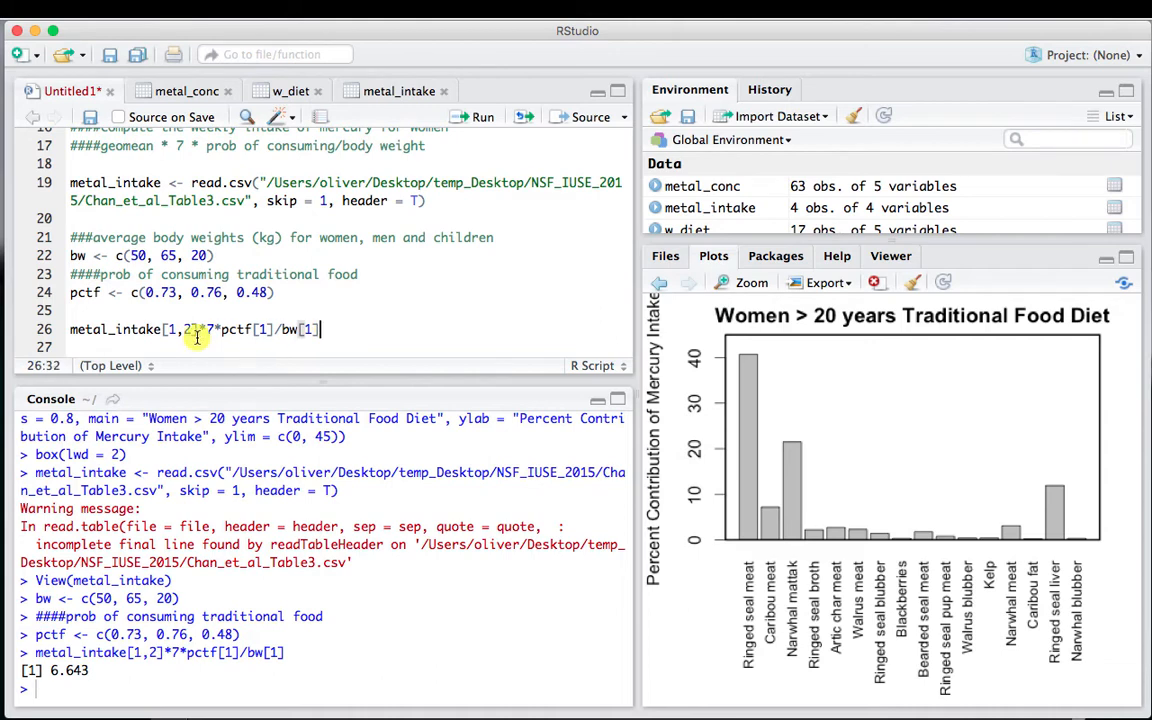
left_click(72, 329, "shift")
key("super+c")
left_click(342, 327)
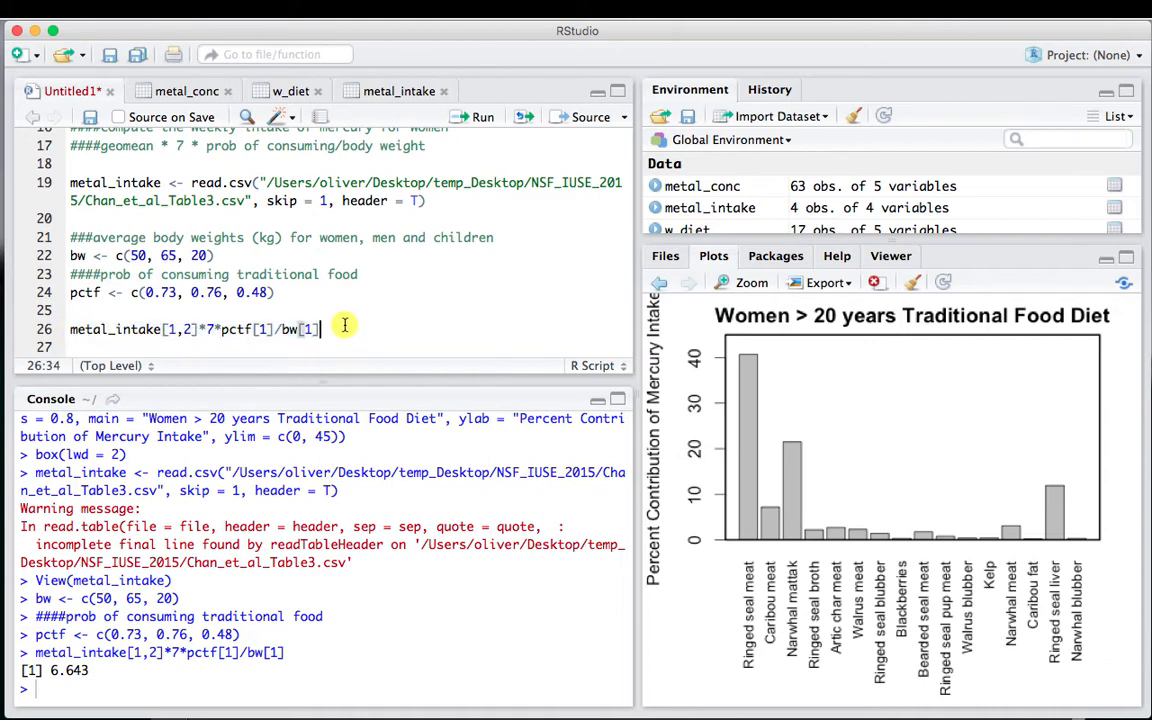
key("Return")
key("super+v")
scroll(390, 319, "down", 1)
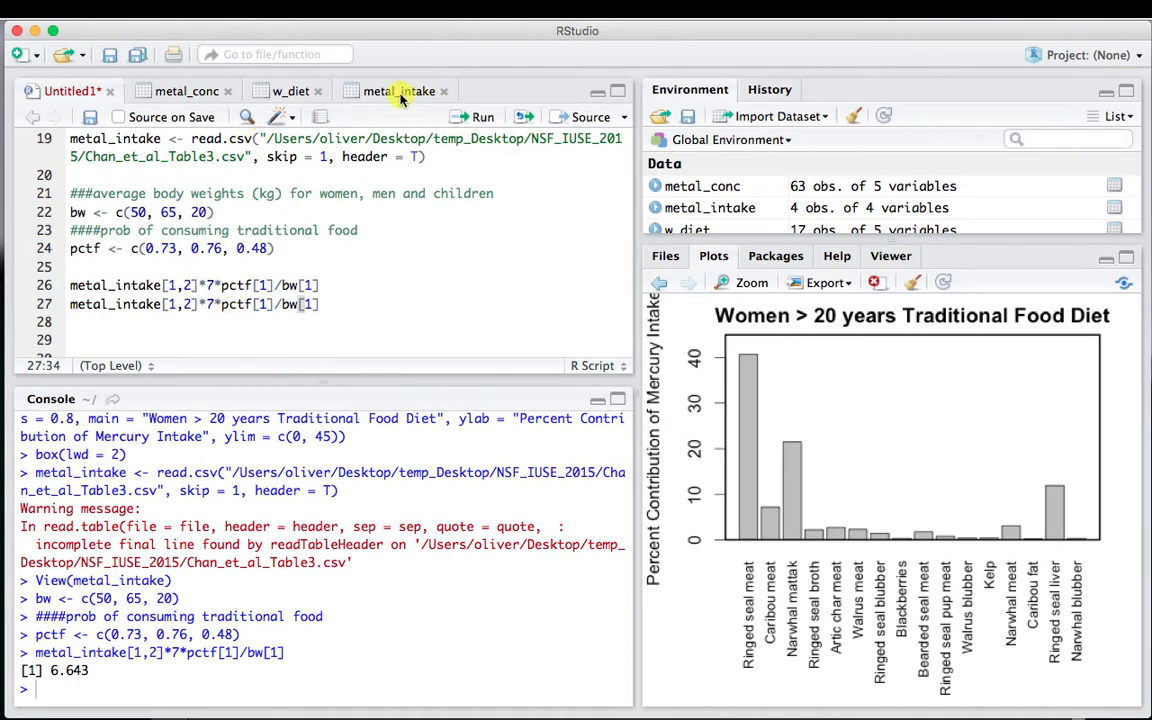
- Check the men's row in the metal_intake table and change the index on line 27 to metal_intake[2,2]
left_click(353, 94)
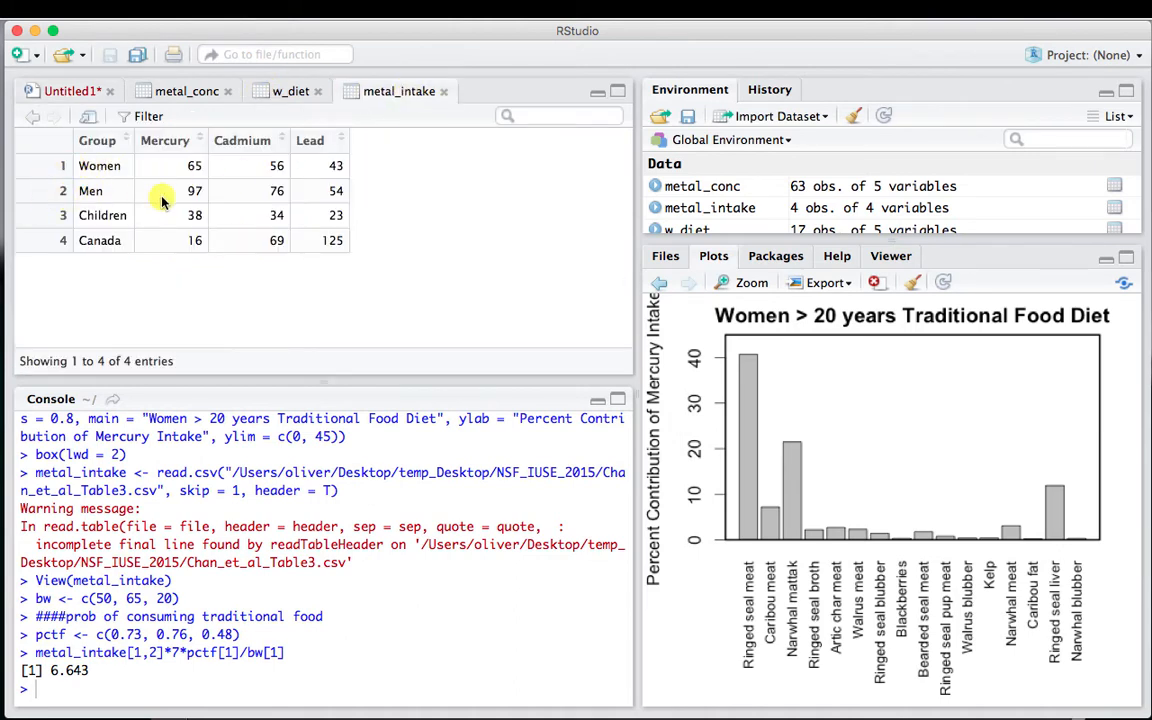
left_click(77, 90)
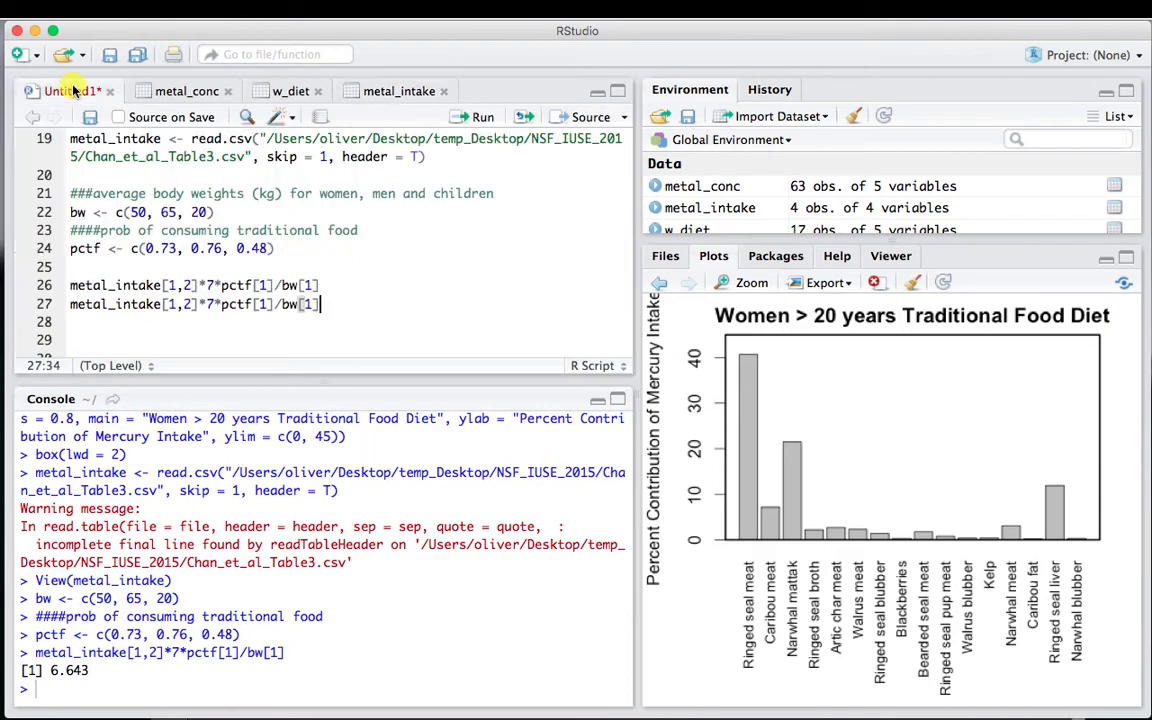
left_click(173, 305)
key("BackSpace")
type("2")
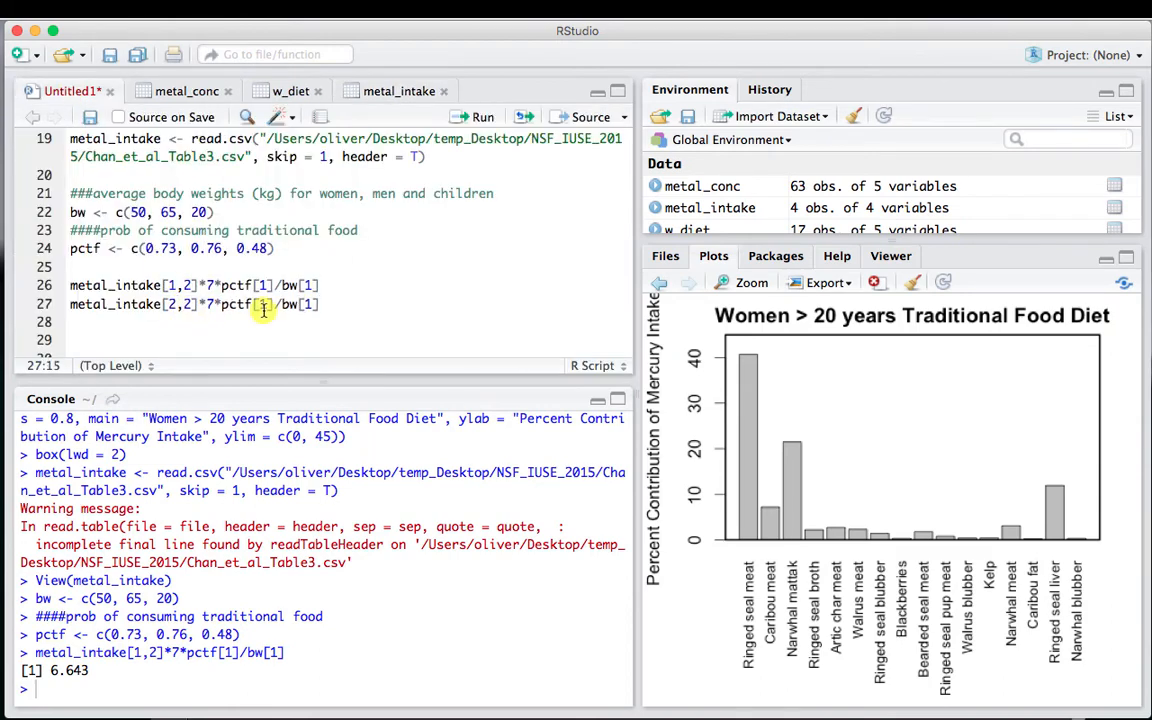
- Set the probability and body weight indices on line 27 to pctf[2] and bw[2]
left_click(259, 305)
key("Delete")
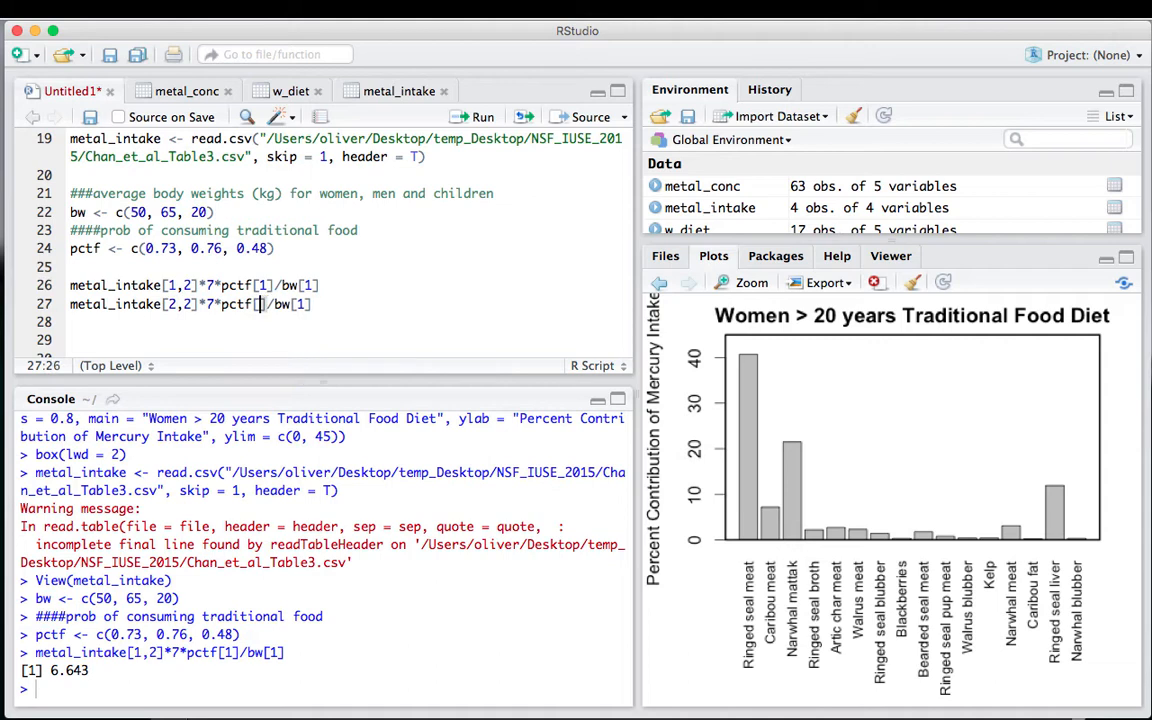
type("2")
key("Right")
key("Right")
key("Right")
key("Right")
key("Right")
type("2")
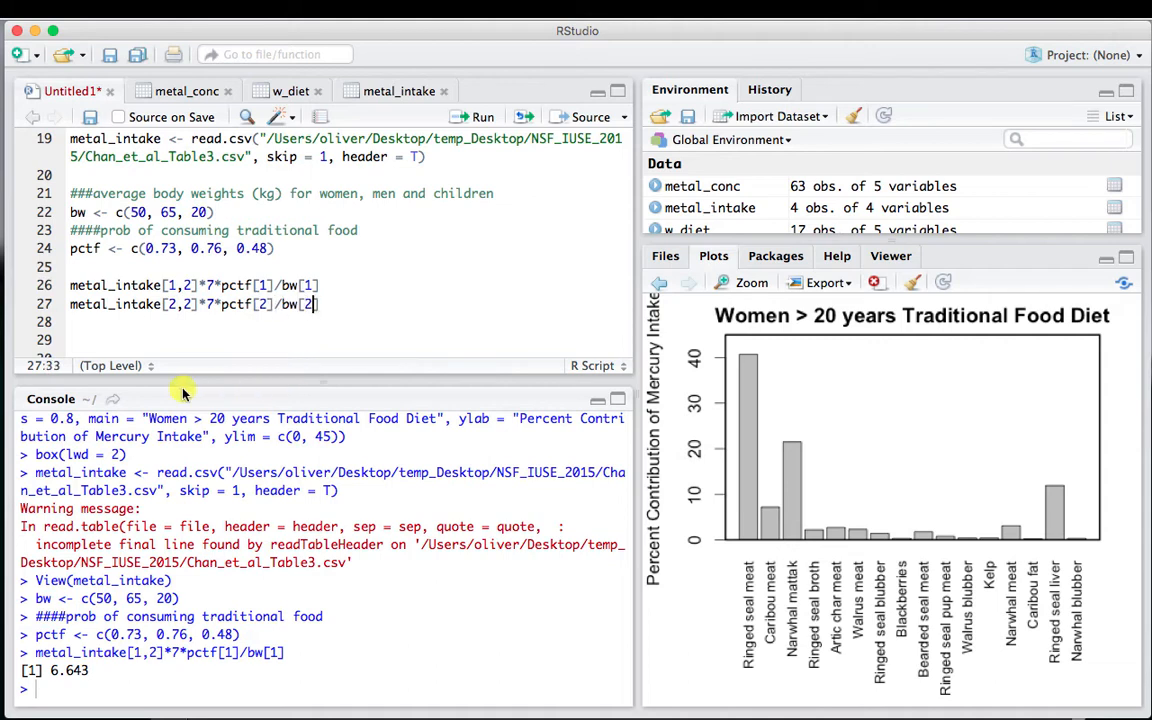
- Run line 27 to compute the men's weekly mercury intake
left_click(74, 306)
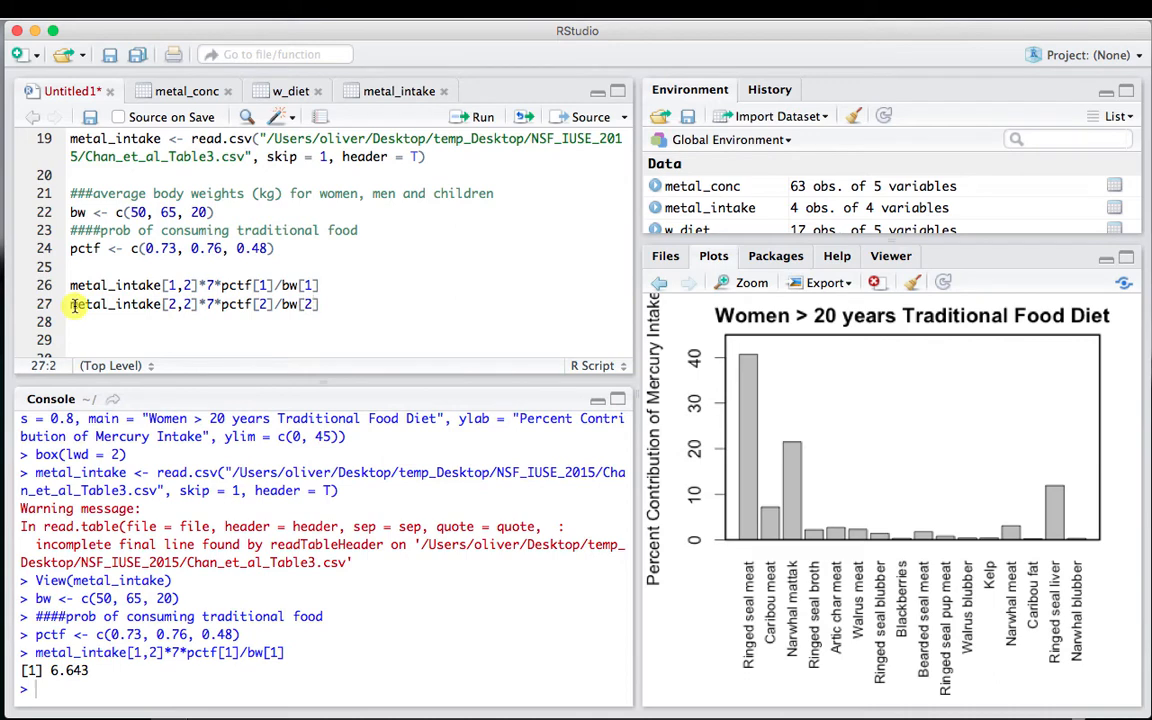
triple_click(72, 310)
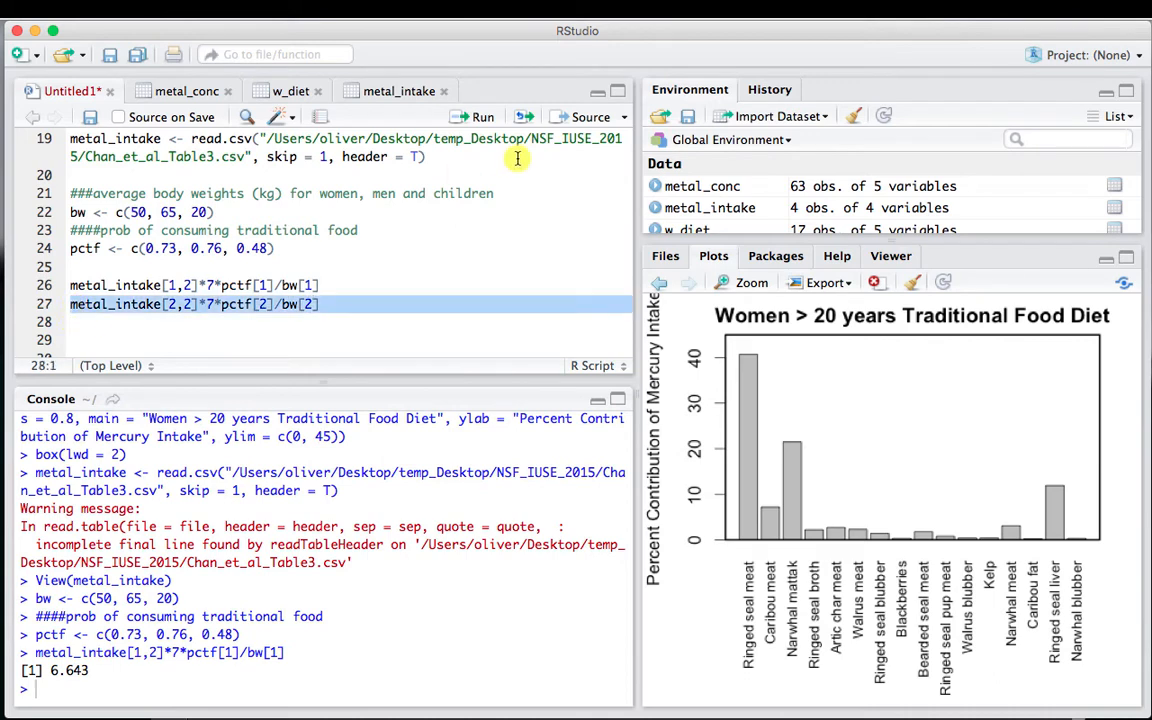
left_click(472, 117)
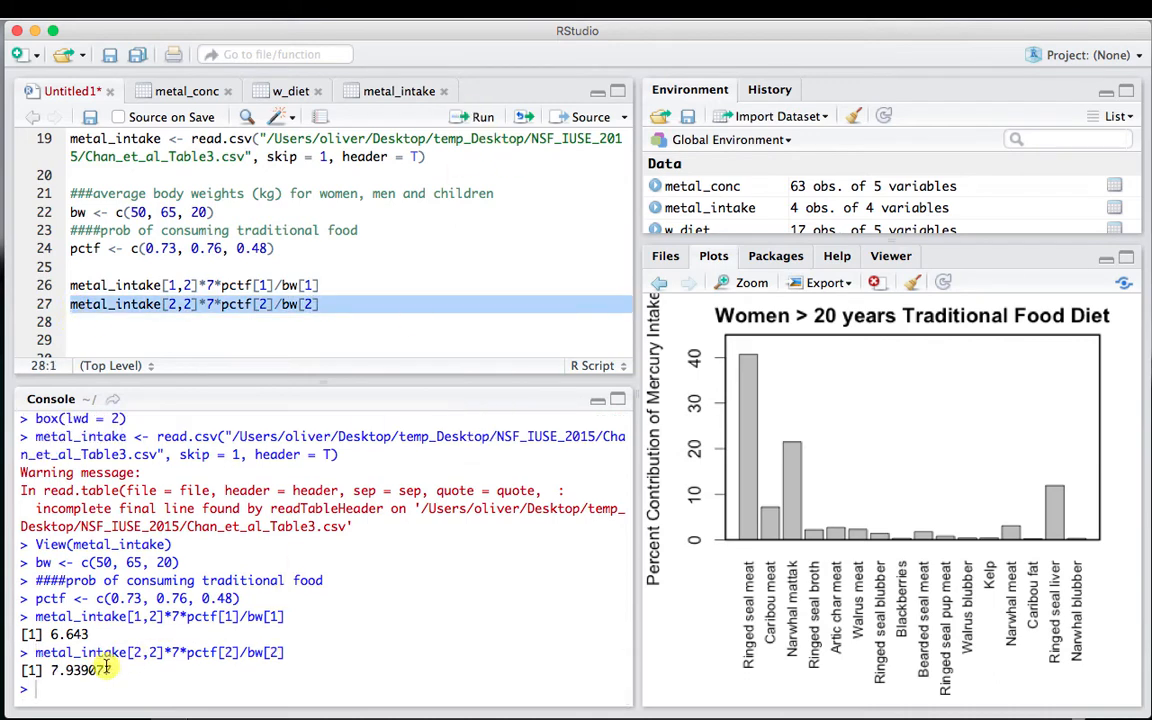
- Switch to Chan_et_al.pdf and compare the men's mercury value in Table 4 with the computed result
mouse_move(1147, 545)
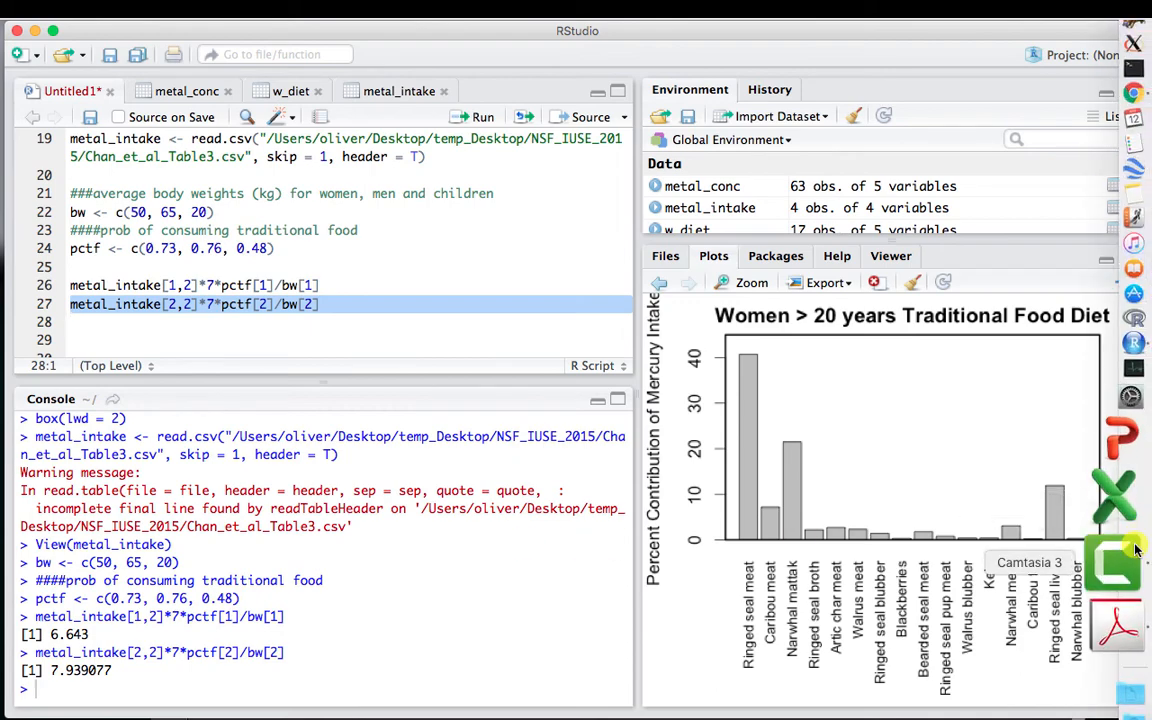
left_click(1127, 583)
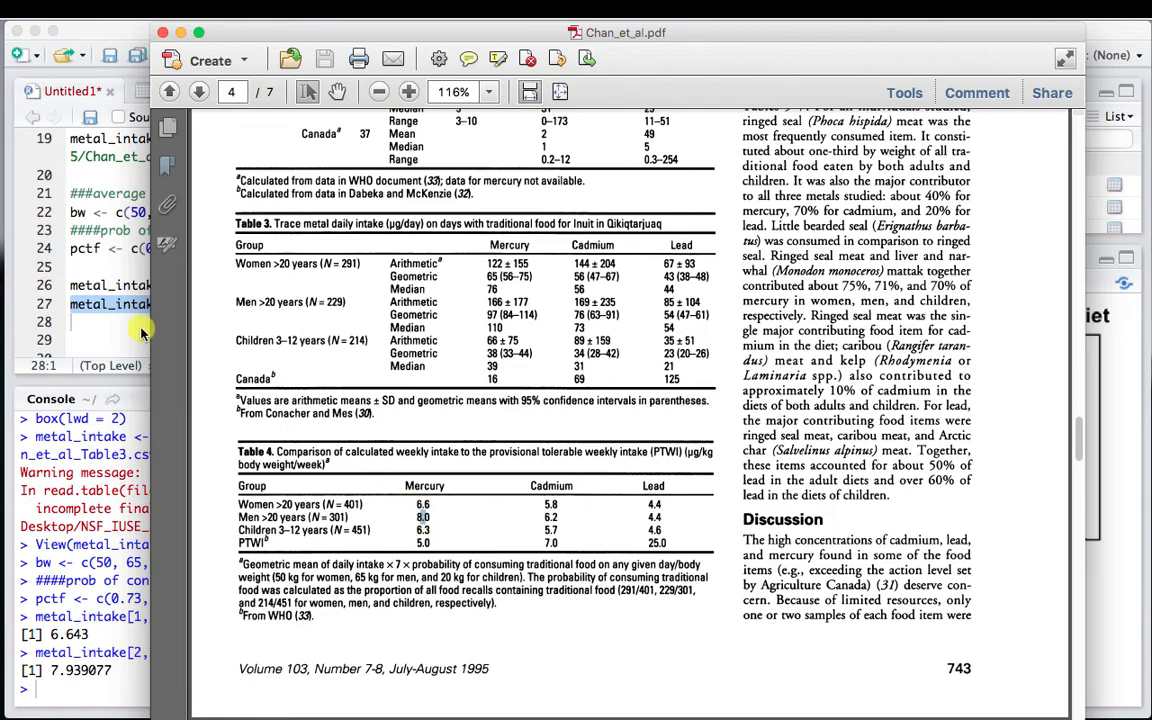
- Return to RStudio and duplicate the men's intake formula from line 27 onto line 28
left_click(103, 328)
left_click(333, 312)
left_click_drag(333, 312, 72, 305)
key("super+c")
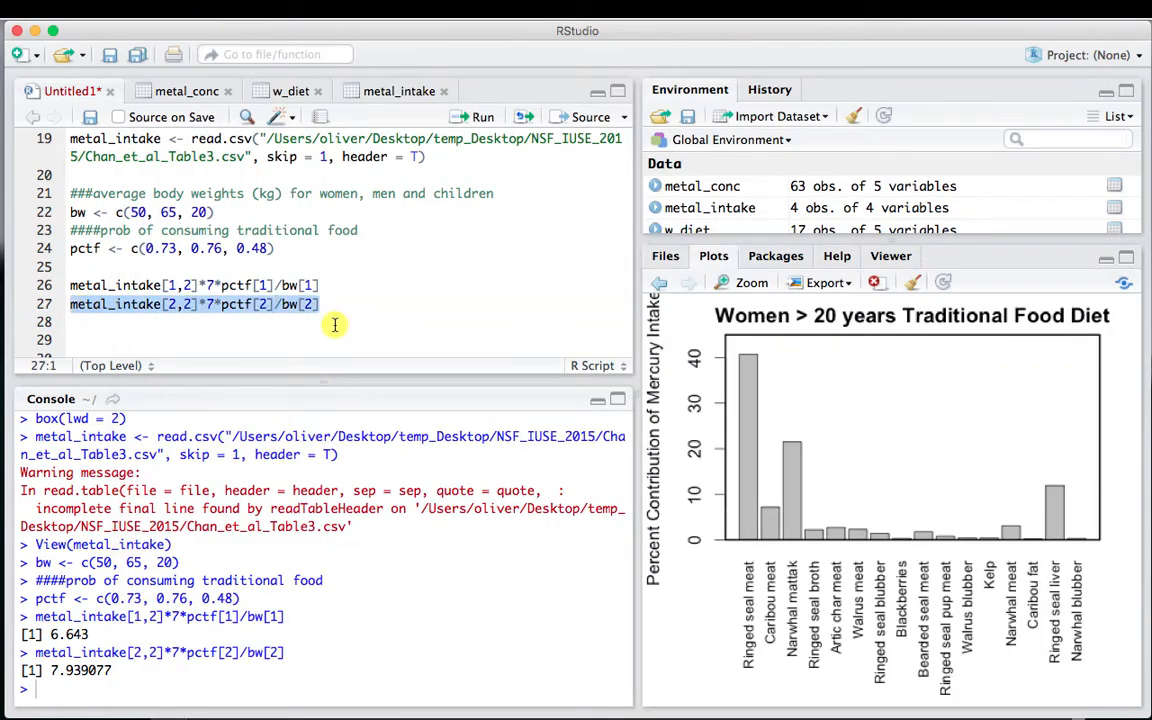
left_click(318, 321)
key("super+v")
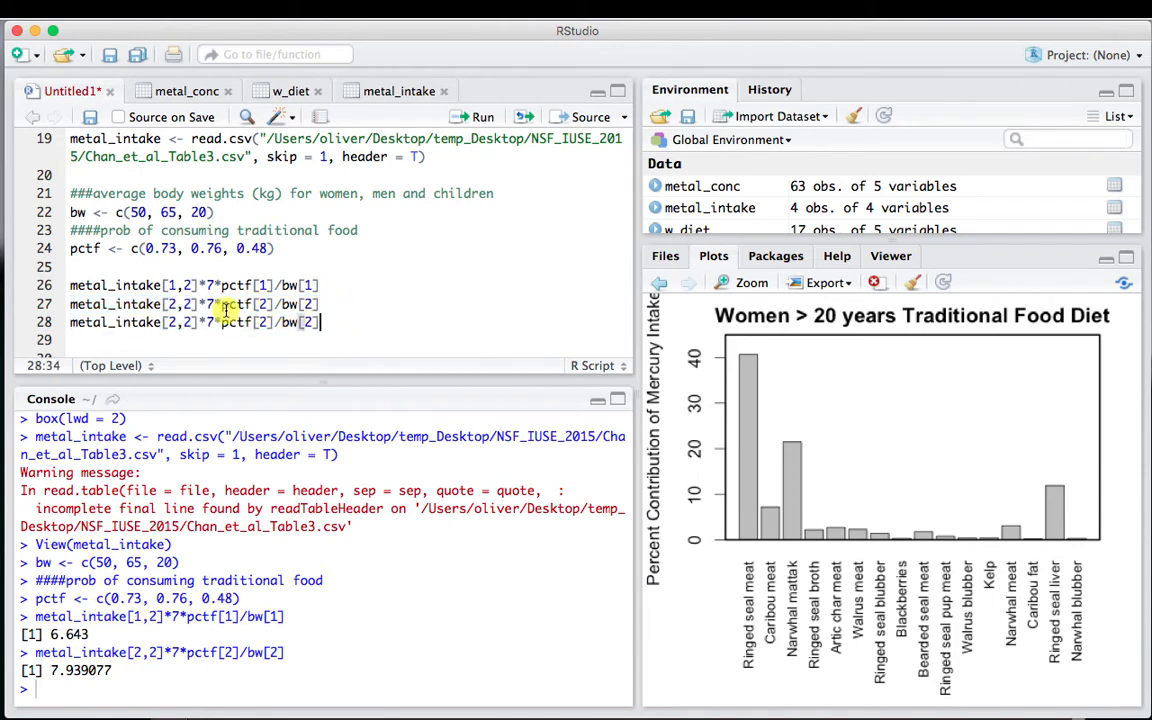
- Check the children's row in the metal_intake table and change the index on line 28 to metal_intake[3,2]
left_click(405, 93)
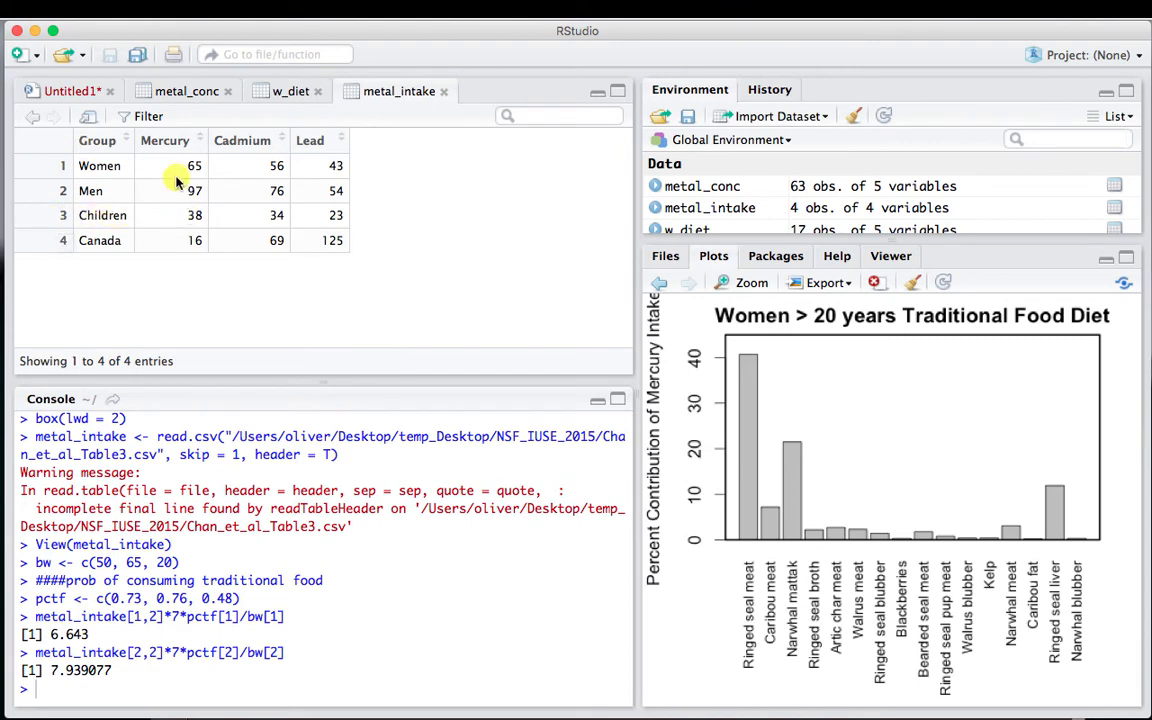
left_click(77, 88)
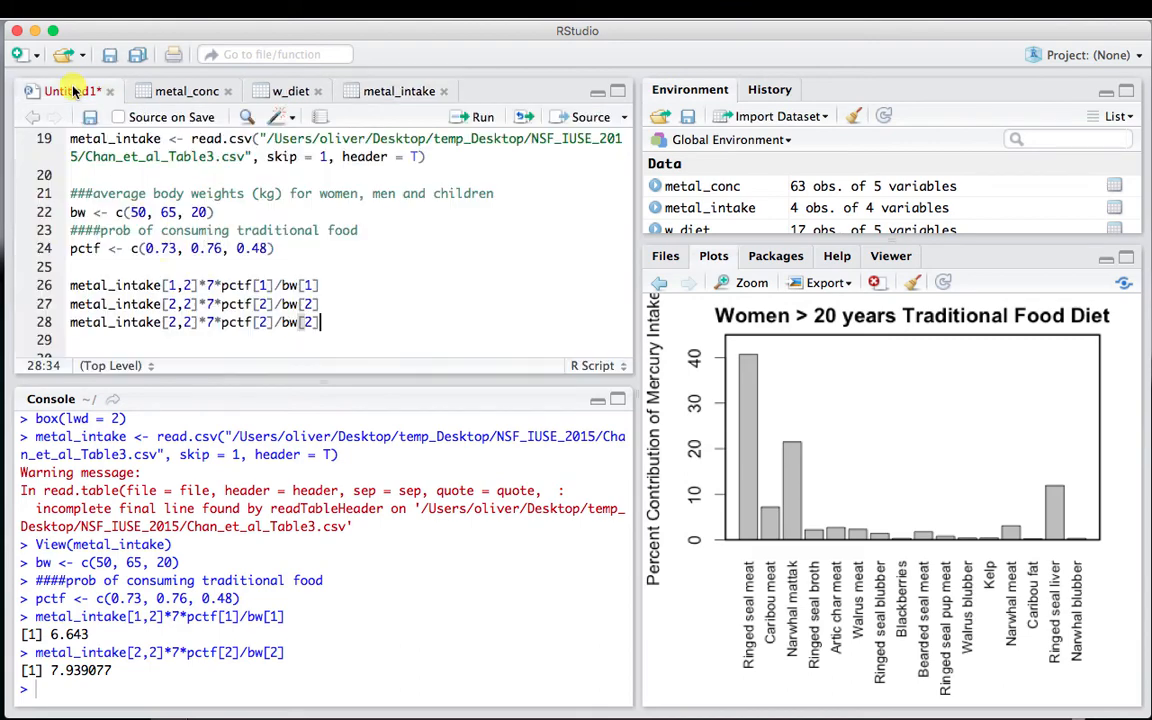
left_click(176, 322)
key("BackSpace")
type("3")
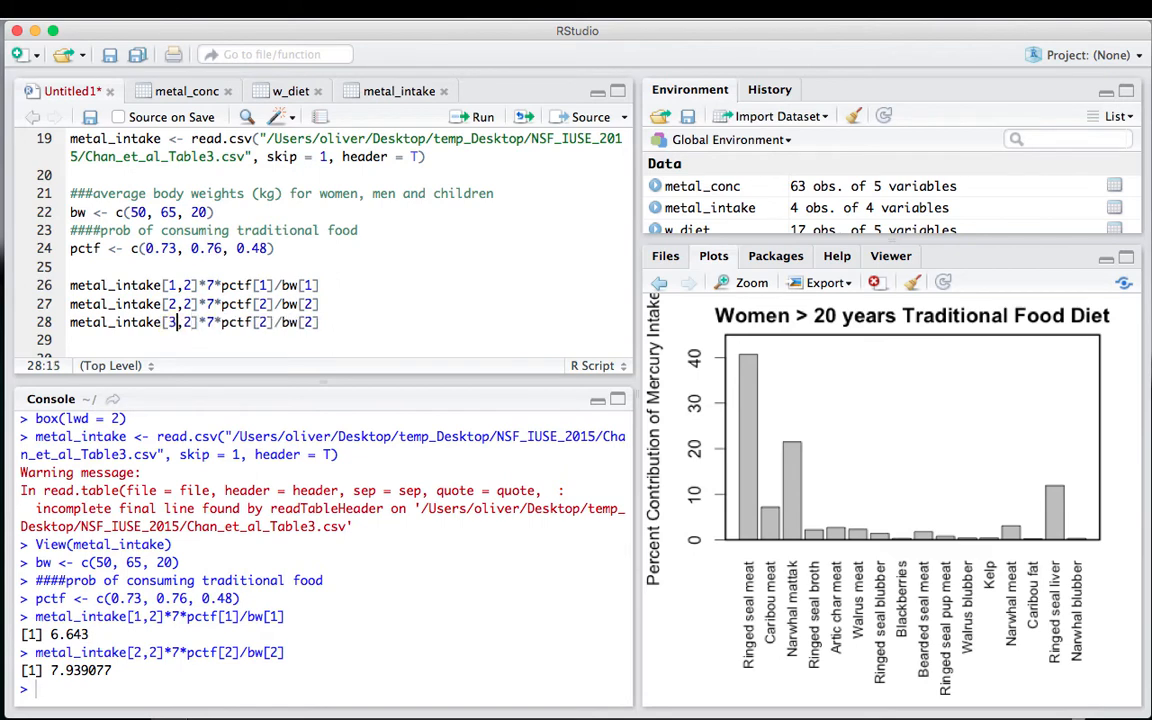
- Set the probability and body weight indices on line 28 to pctf[3] and bw[3]
key("Right")
key("Right")
key("Right")
key("Right")
key("Right")
key("Right")
key("Right")
key("Right")
key("BackSpace")
type("3")
key("Right")
key("Right")
key("Right")
key("Right")
key("Right")
key("BackSpace")
type("3")
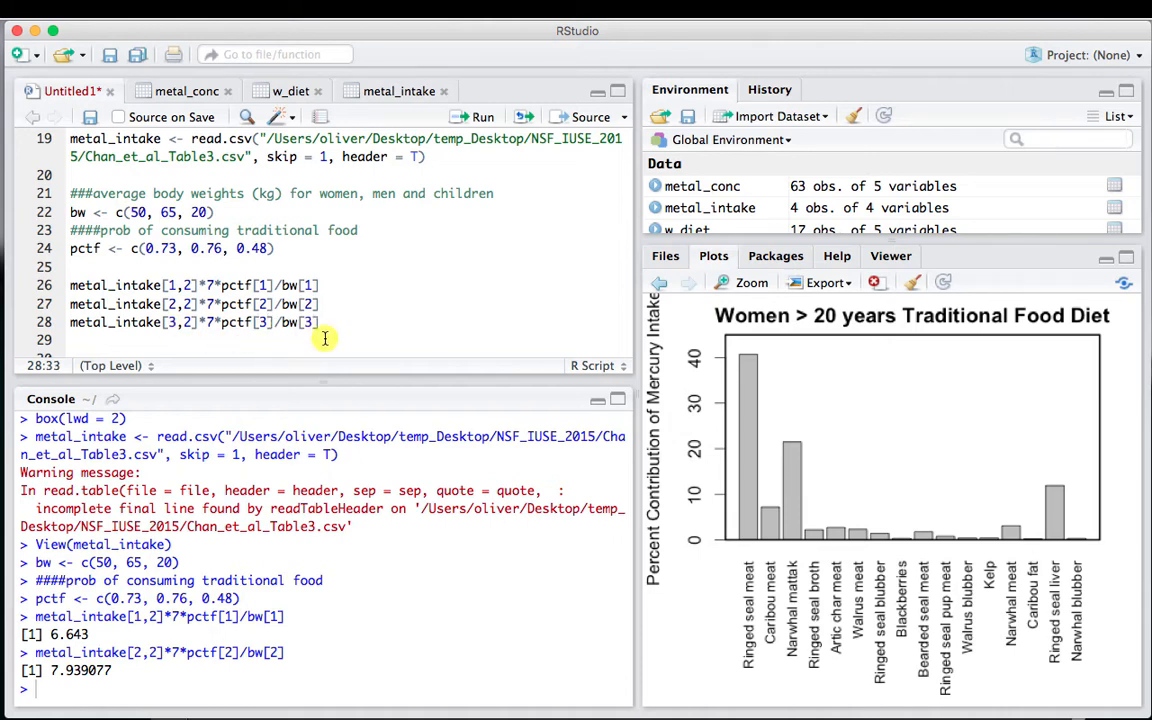
- Run line 28 to compute the children's weekly mercury intake and compare it with Table 4 in Chan_et_al.pdf
left_click_drag(319, 322, 60, 318)
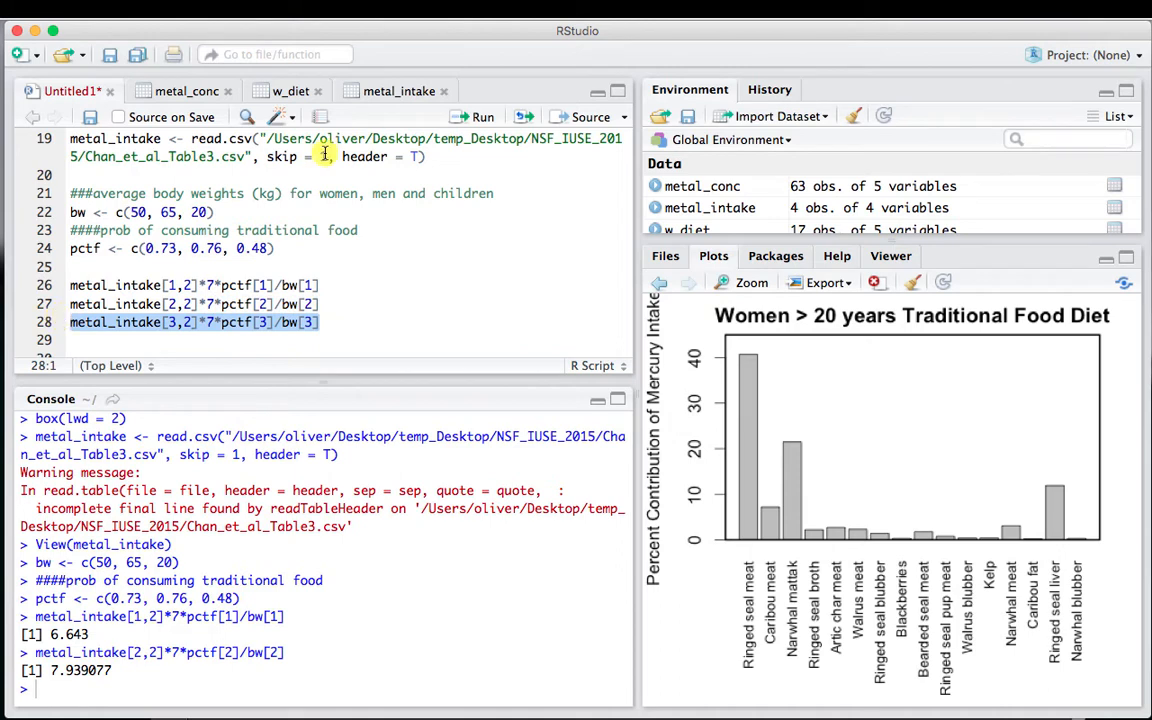
left_click(470, 116)
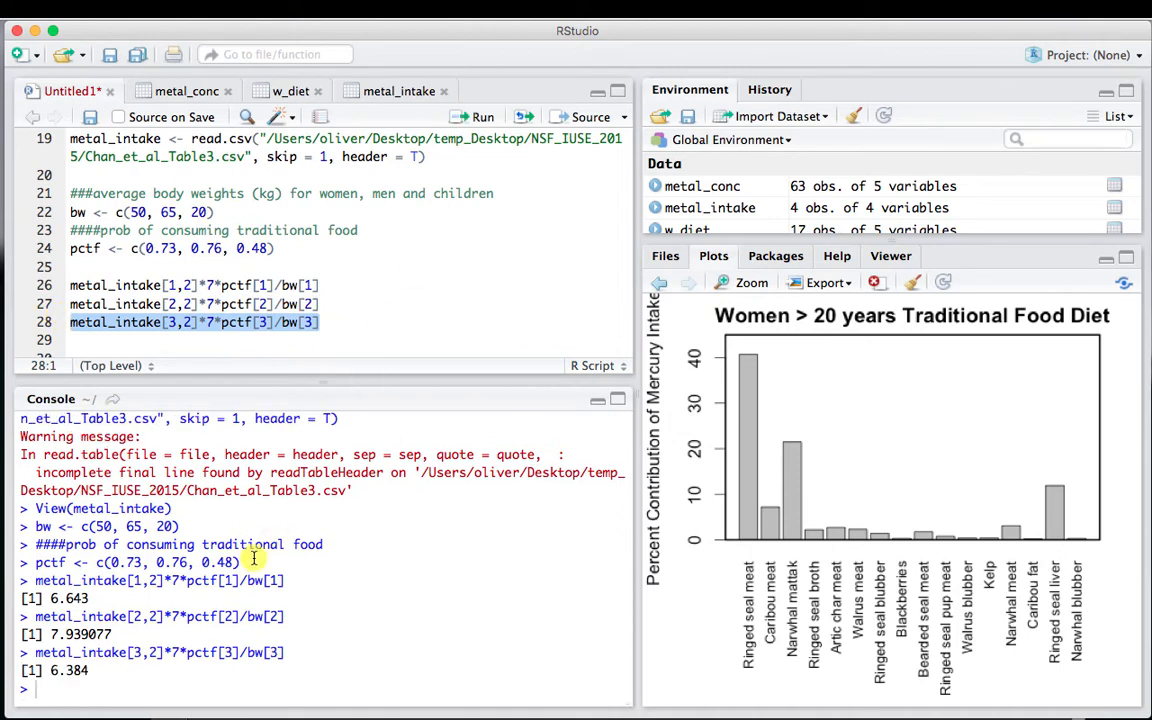
mouse_move(1131, 674)
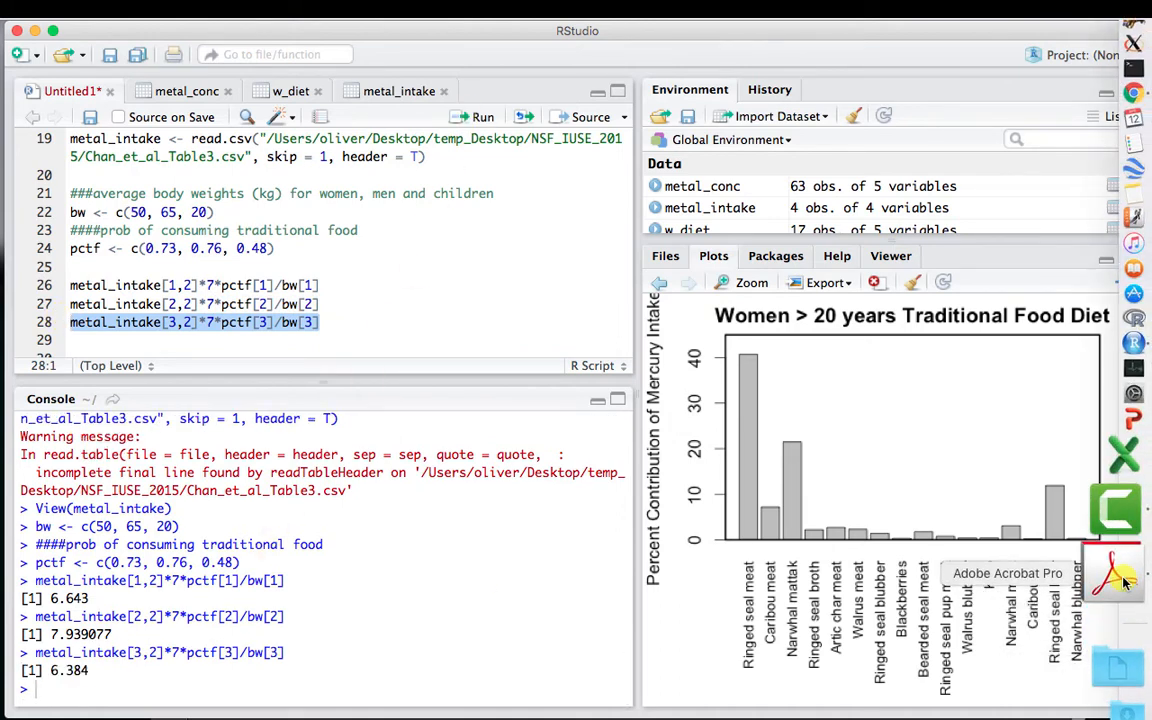
left_click(1118, 575)
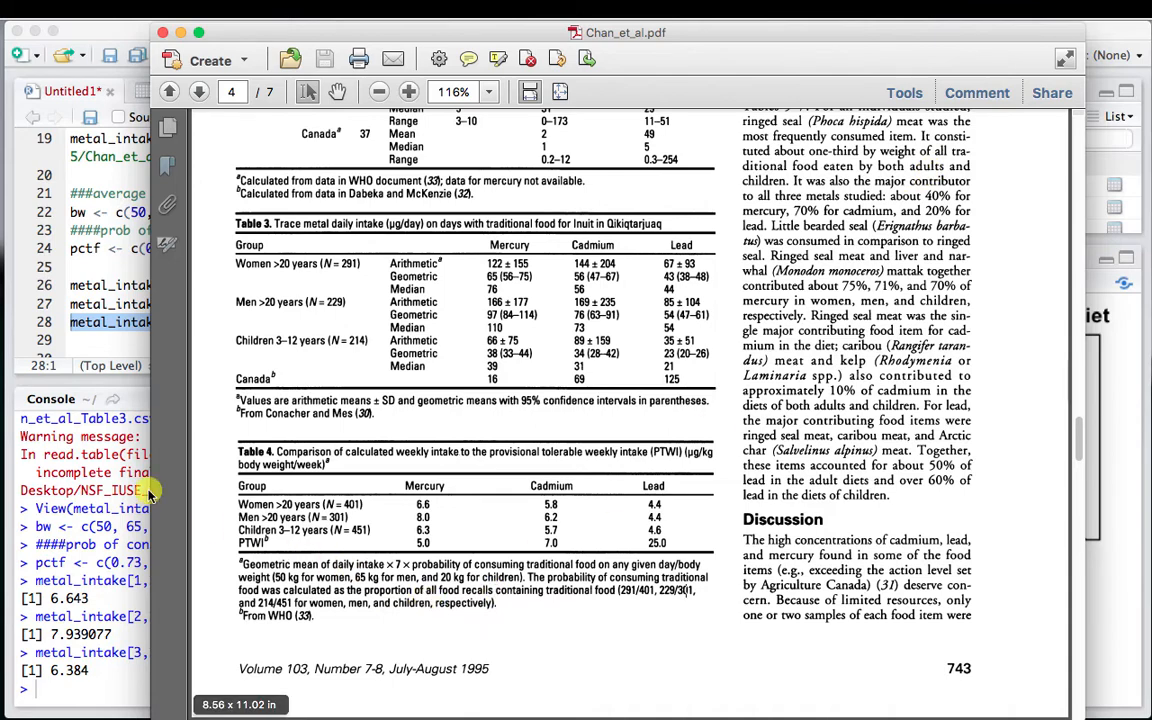
- Back in the RStudio script, begin a weekly_metal_intake assignment with an empty read.csv() call on line 30
left_click(77, 310)
left_click(93, 344)
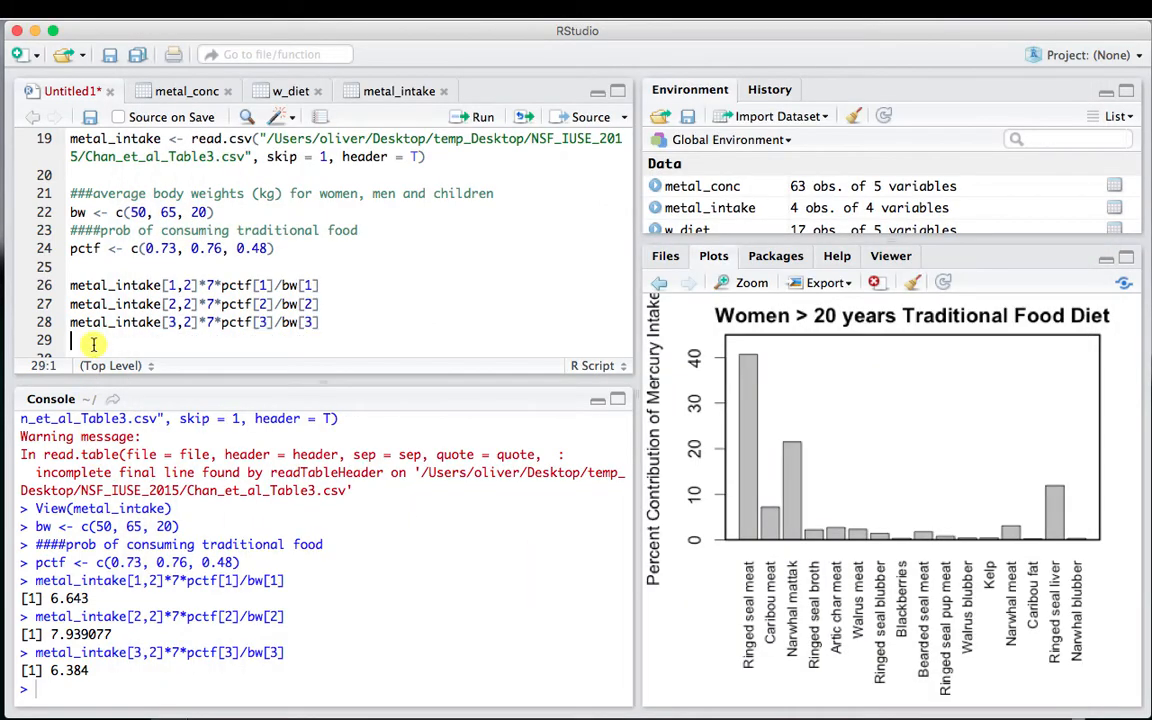
key("Return")
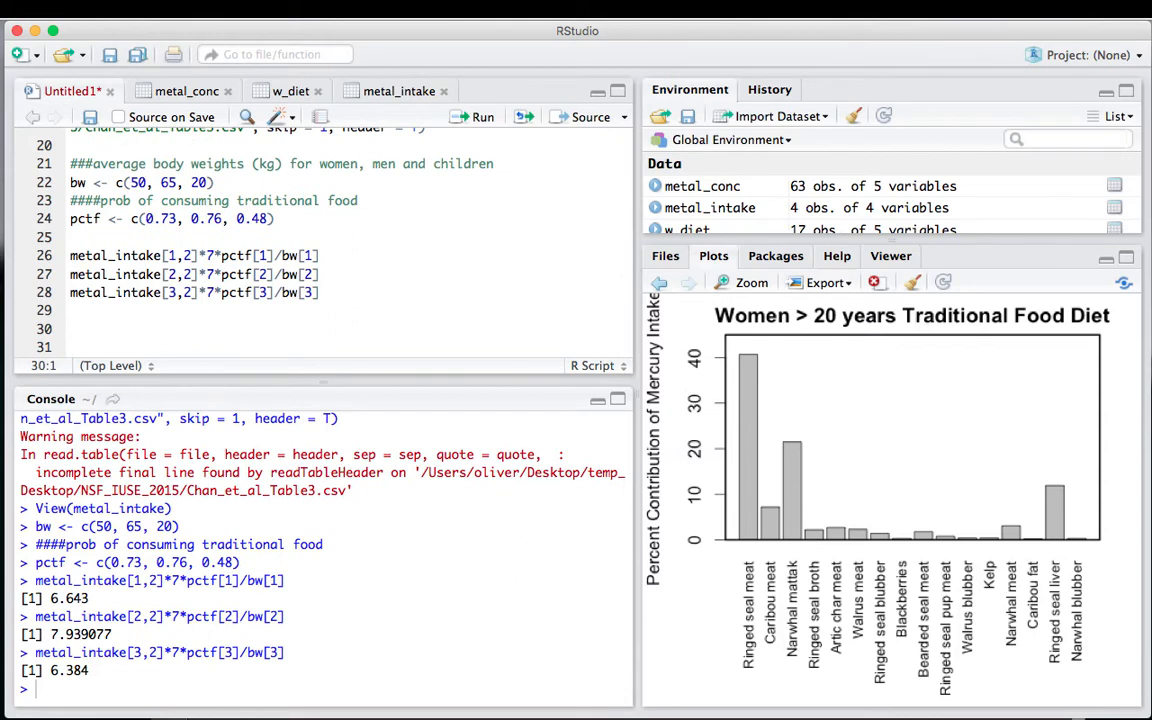
type("weekly_metal")
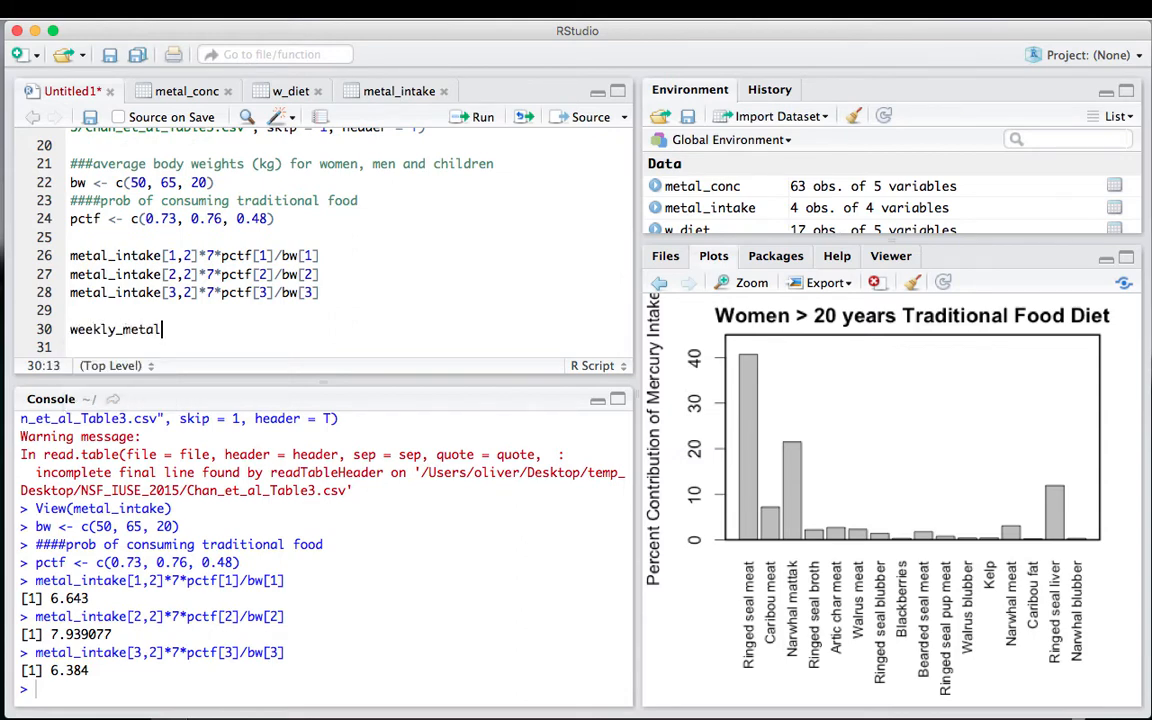
type("_intake <- read.csv")
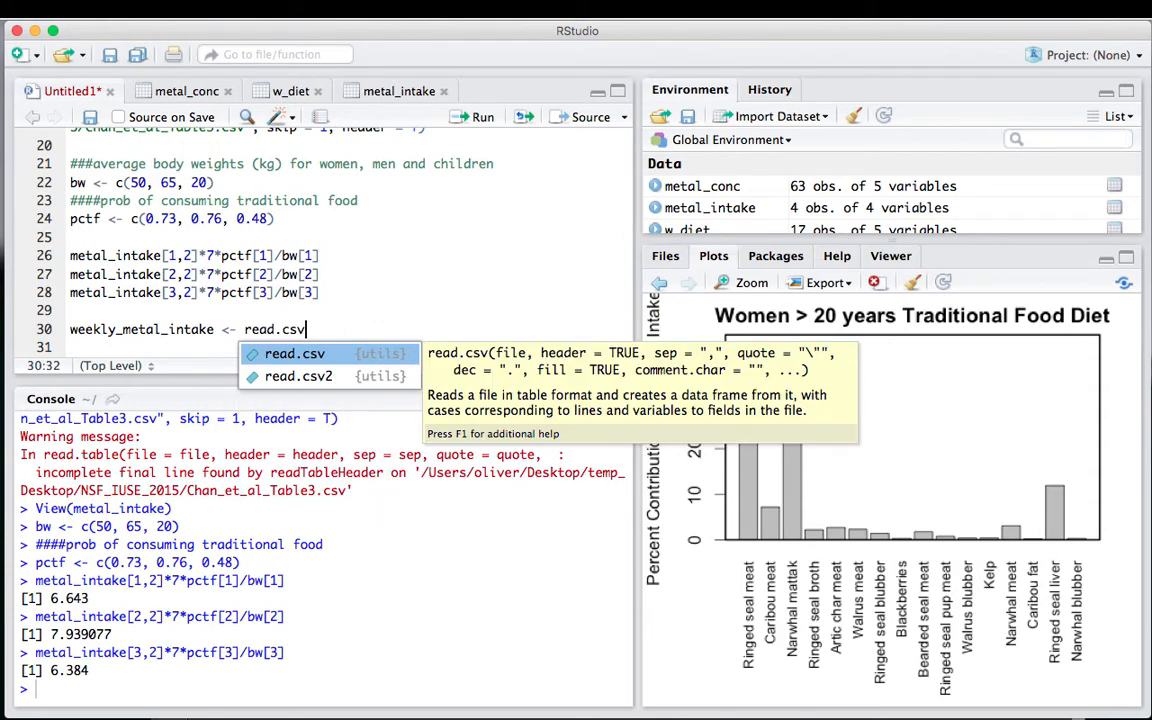
type("(")
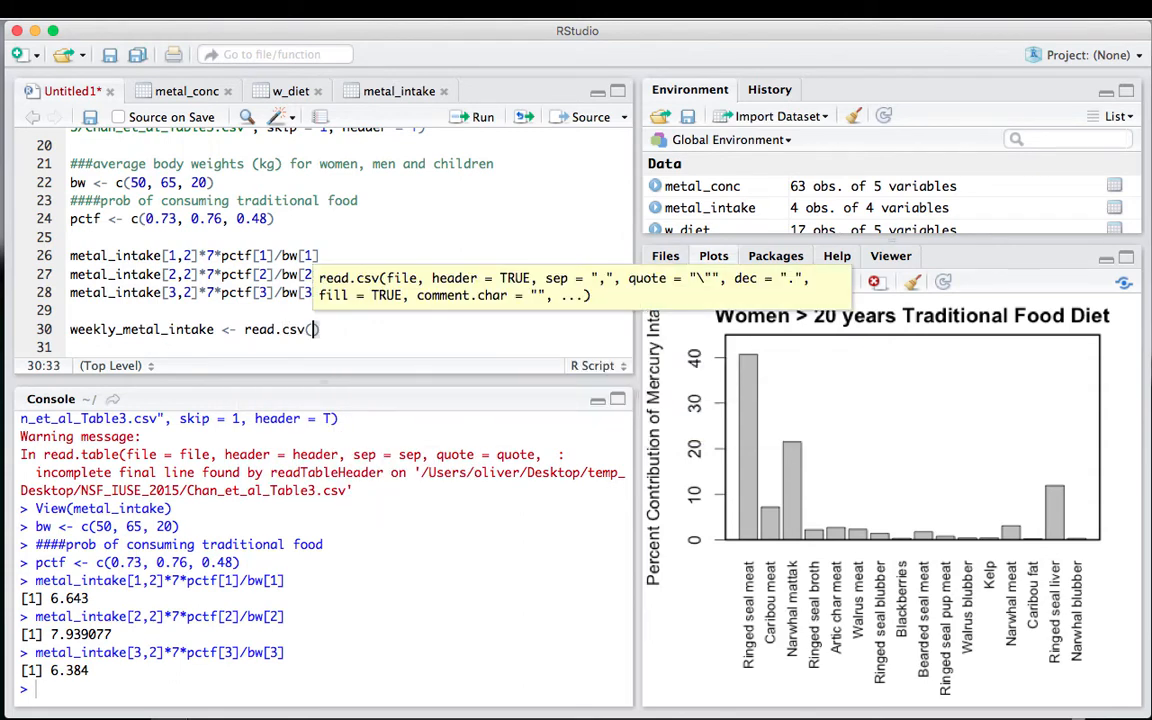
- Copy the Chan_et_al_Table3.csv file path from line 19 into the read.csv call on line 30
left_click(155, 251)
scroll(155, 249, "up", 2)
scroll(155, 251, "up", 2)
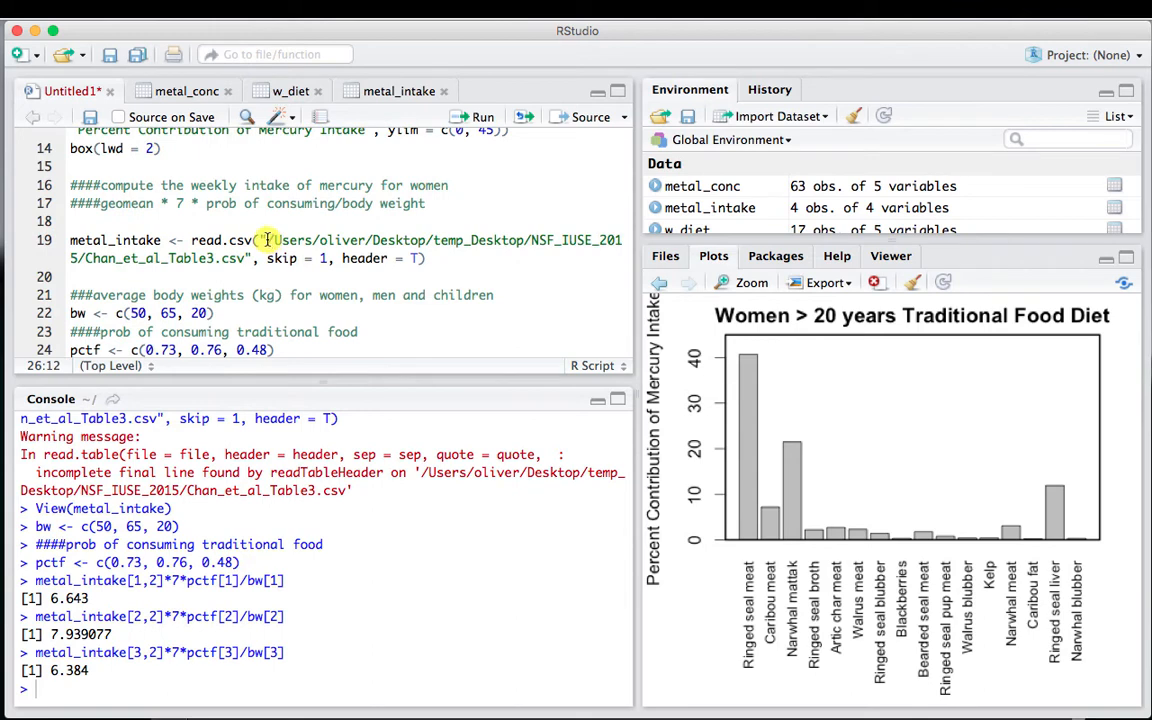
left_click_drag(266, 240, 250, 258)
key("super+c")
scroll(300, 262, "down", 4)
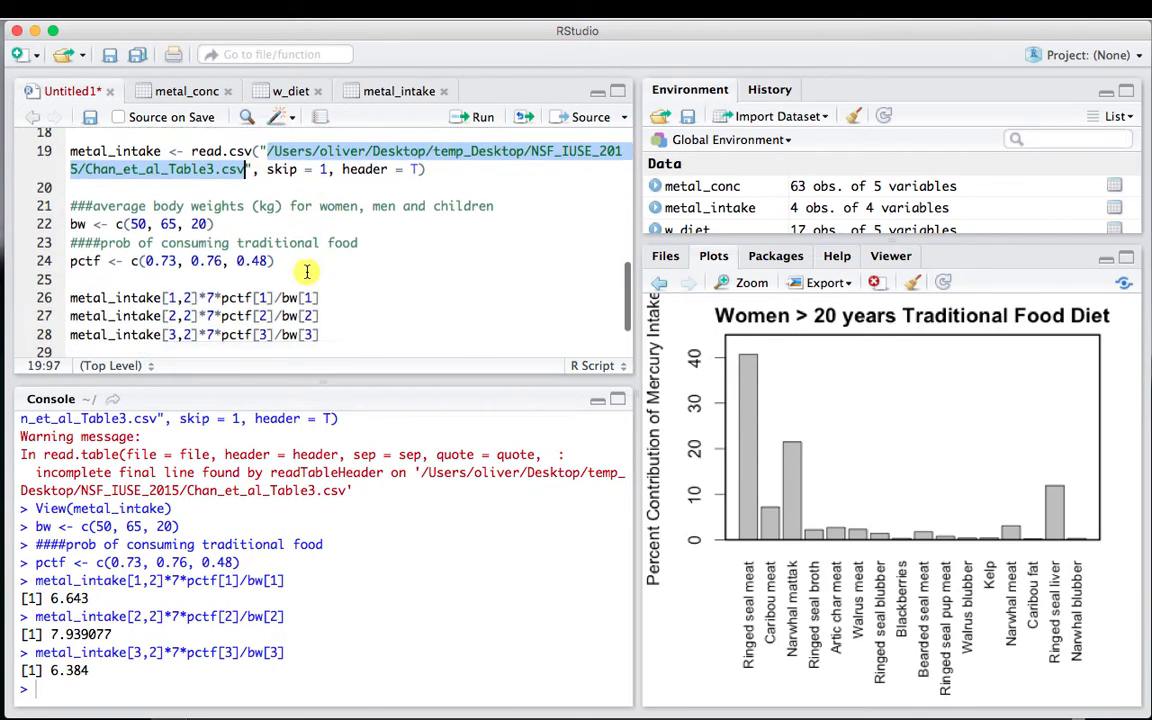
key("super+v")
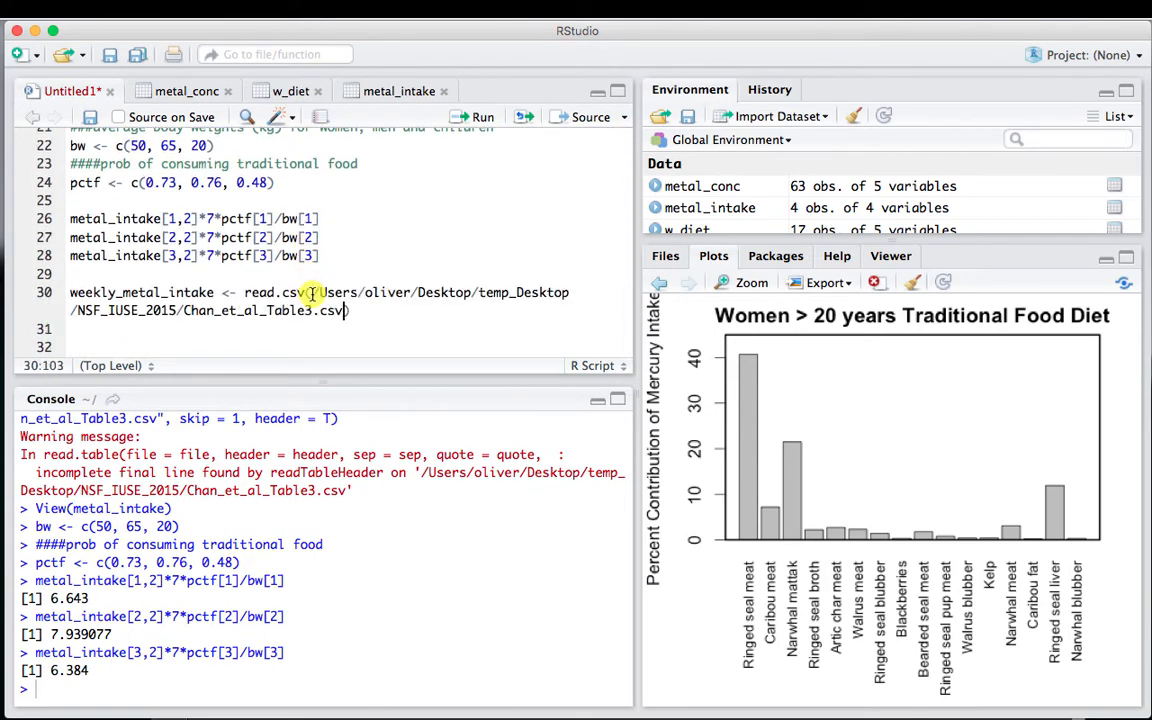
- Enclose the path on line 30 in double quotes and change its file name to Chan_et_al_Table4.csv
type("\"")
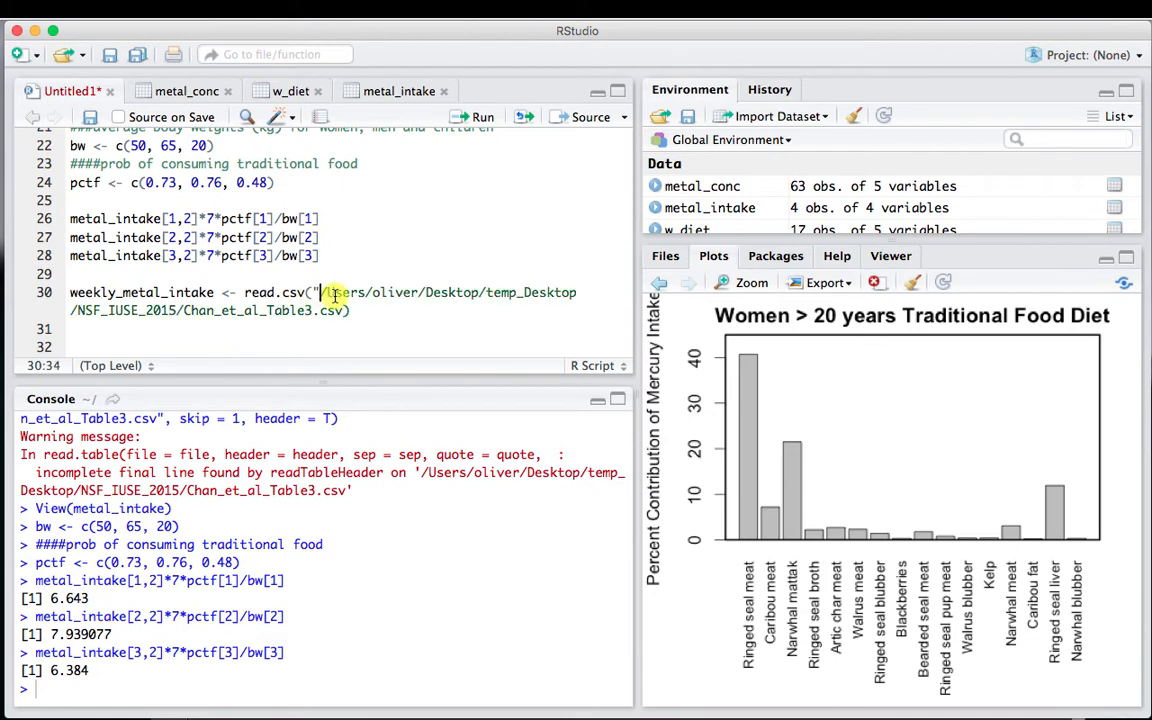
left_click(347, 311)
type("\"")
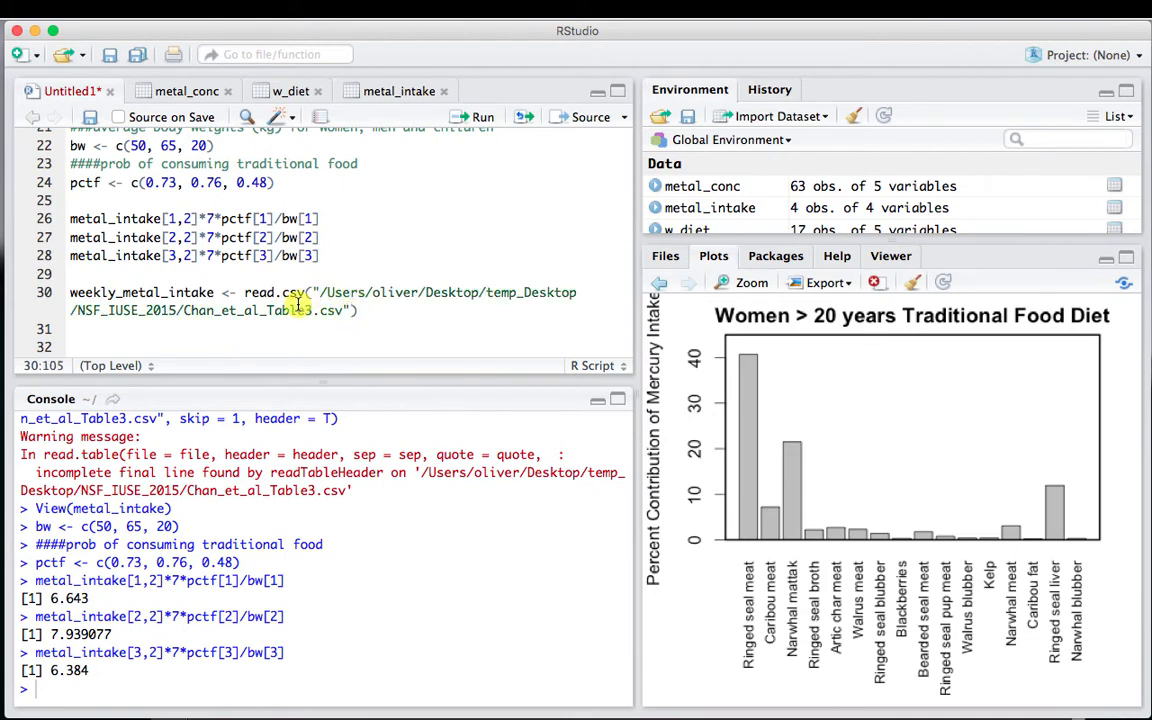
key("BackSpace")
type("4.csv\"")
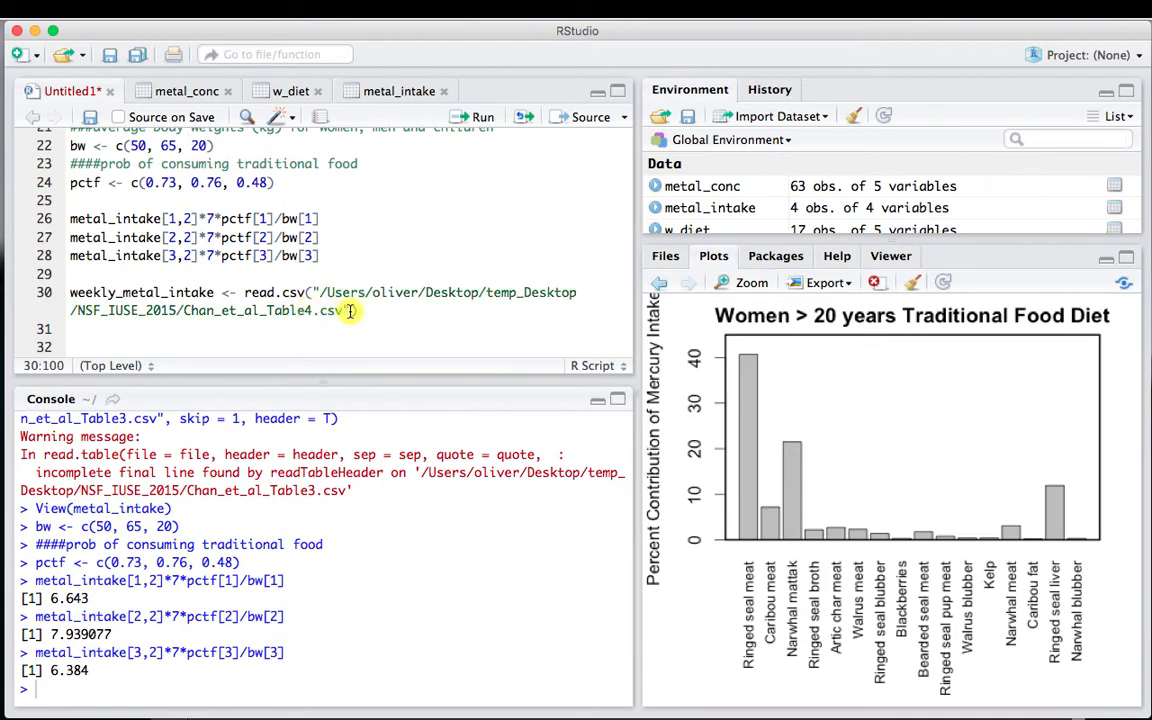
- Add the arguments skip = 1 and header = T to the read.csv call on line 30
type(", ")
type("skip = 1, ")
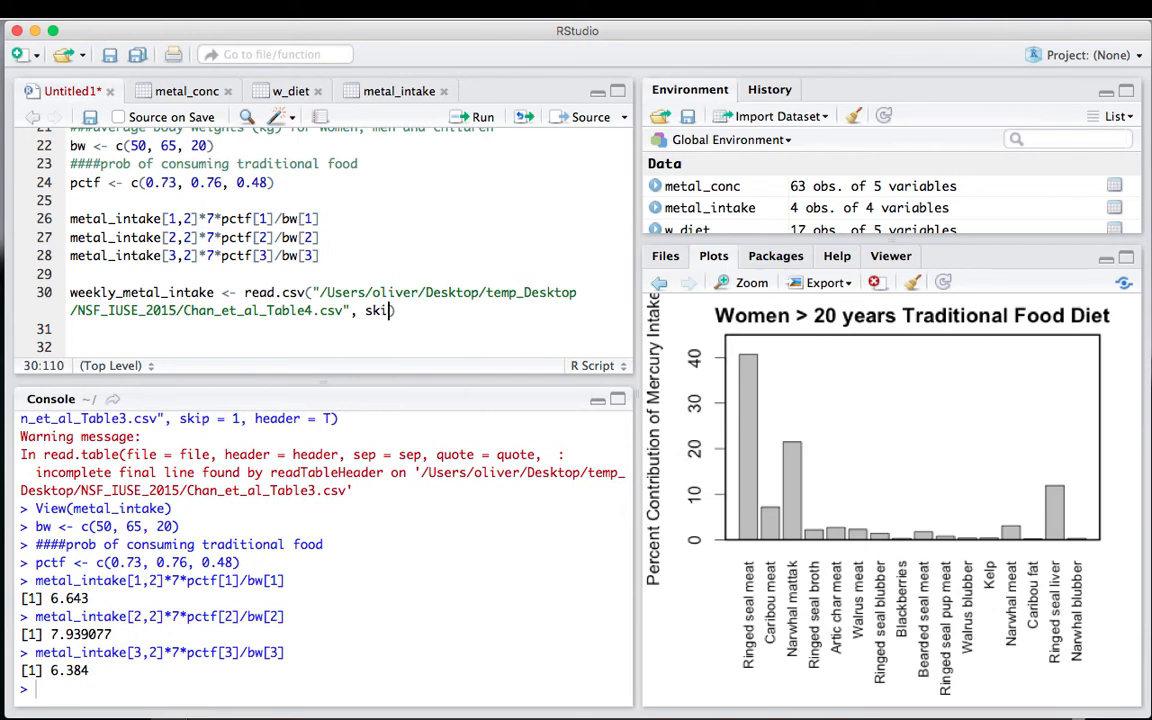
type("header = T")
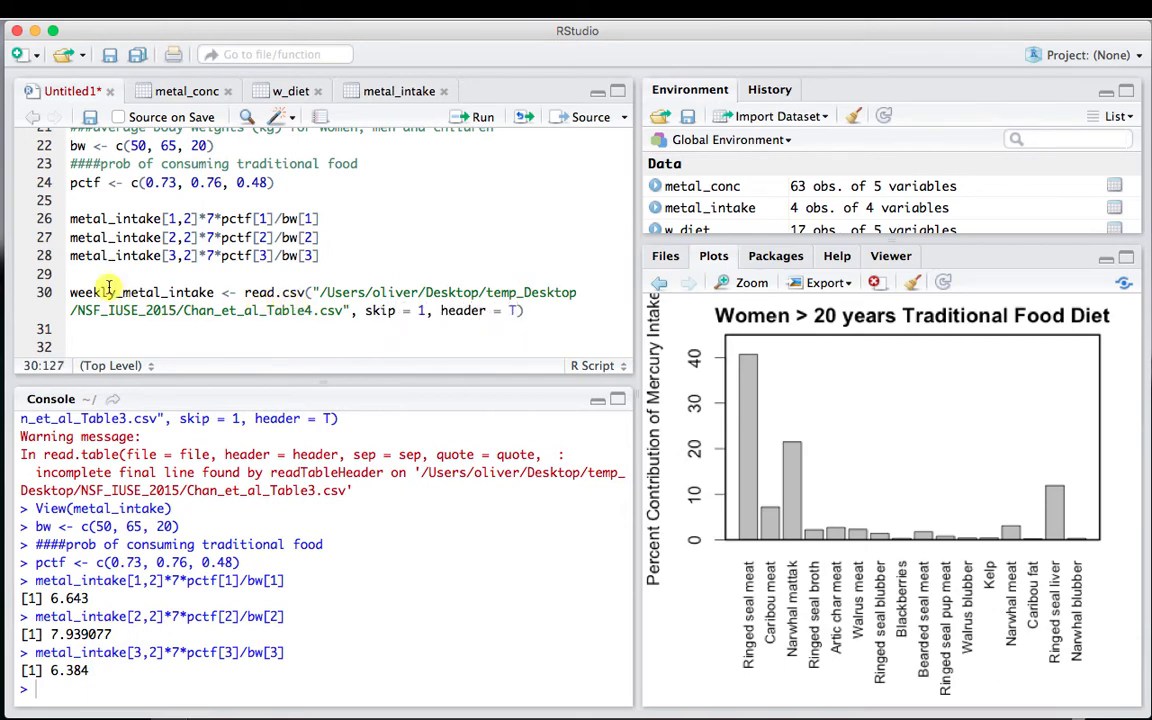
- Run line 30 to import Table 4, then open the weekly_metal_intake data and check the women's mercury value
left_click_drag(103, 262, 131, 328)
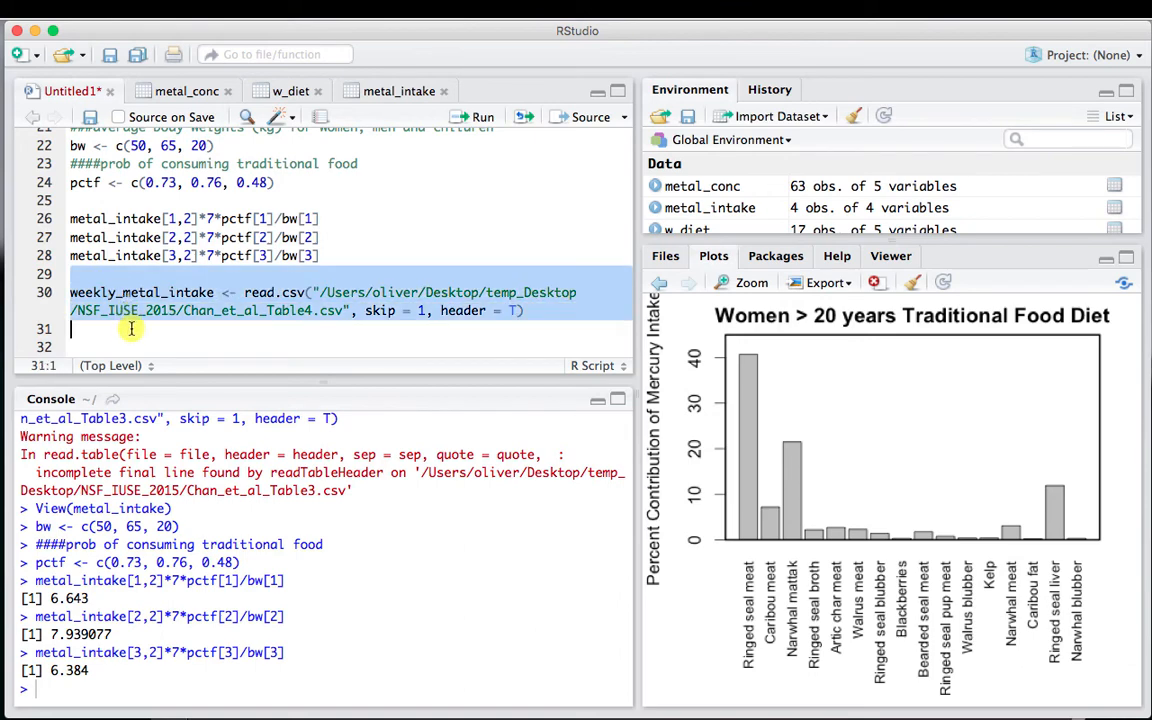
left_click(472, 117)
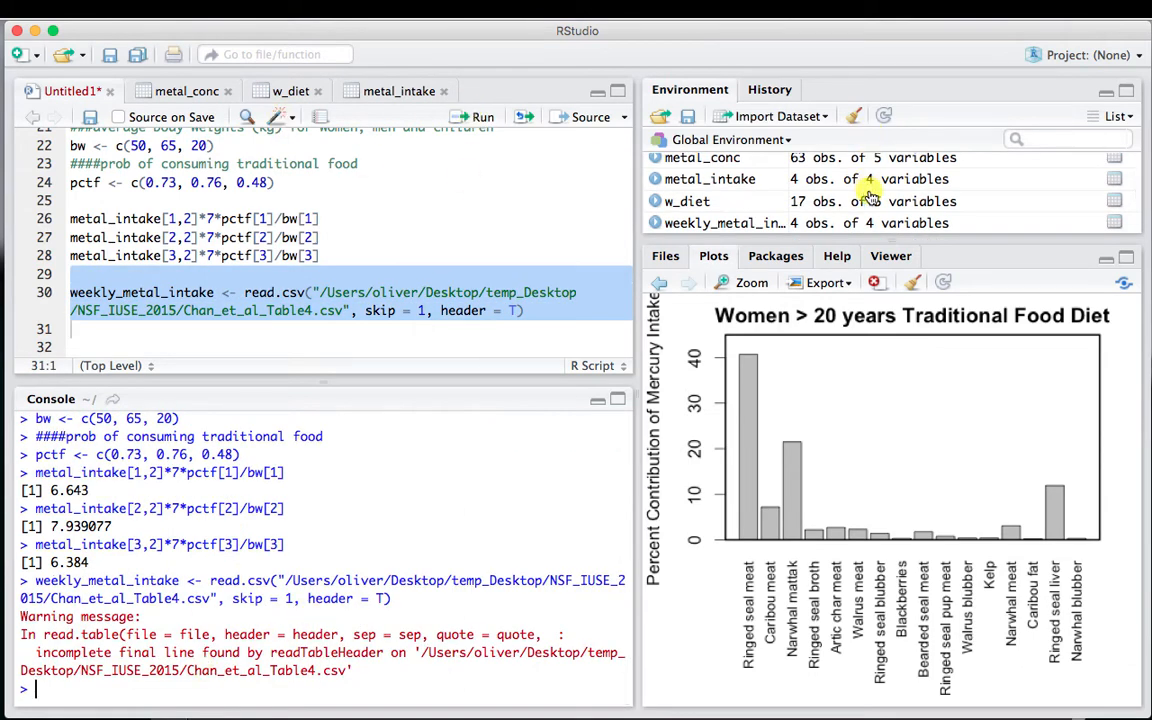
left_click(1112, 222)
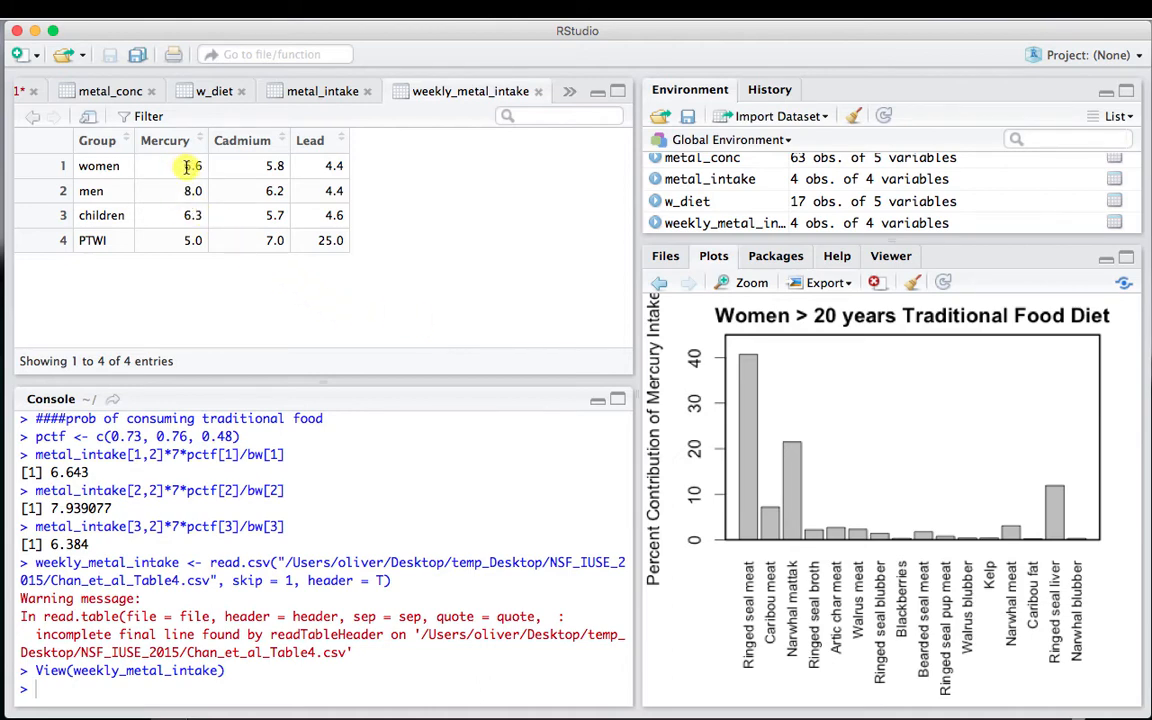
left_click_drag(186, 167, 199, 167)
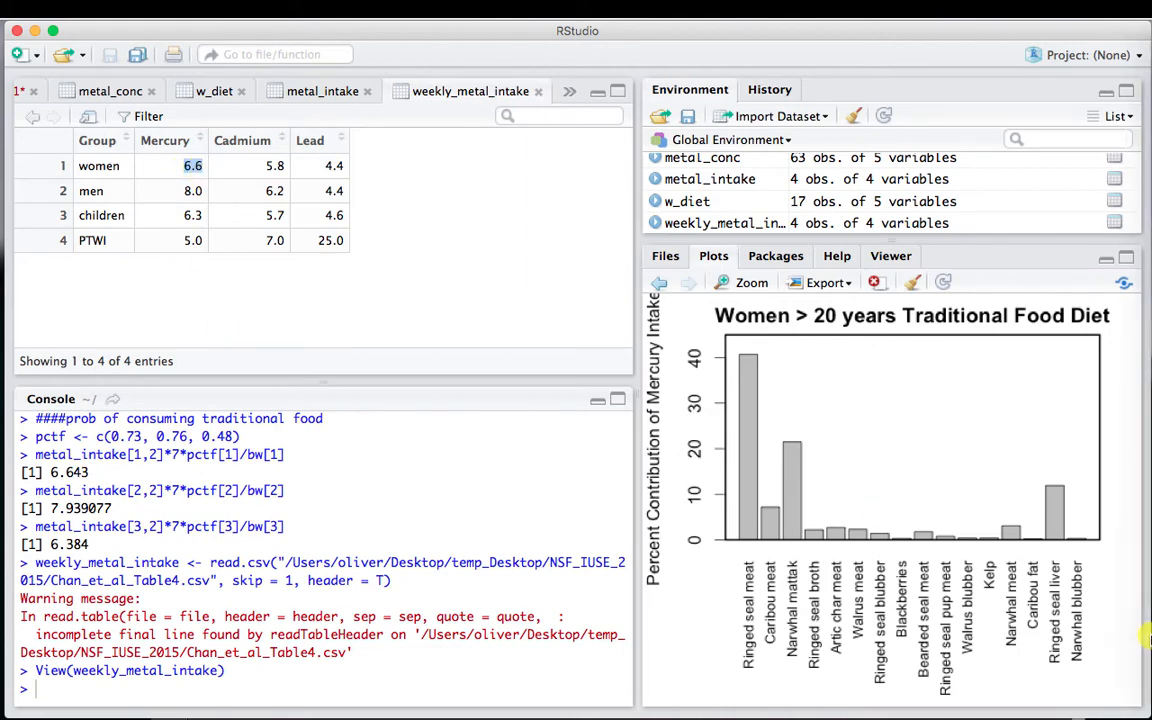
- Examine the weekly mercury intakes in Table 4 and food contributions in Table 5 of Chan_et_al.pdf, then return to RStudio
left_click(1118, 580)
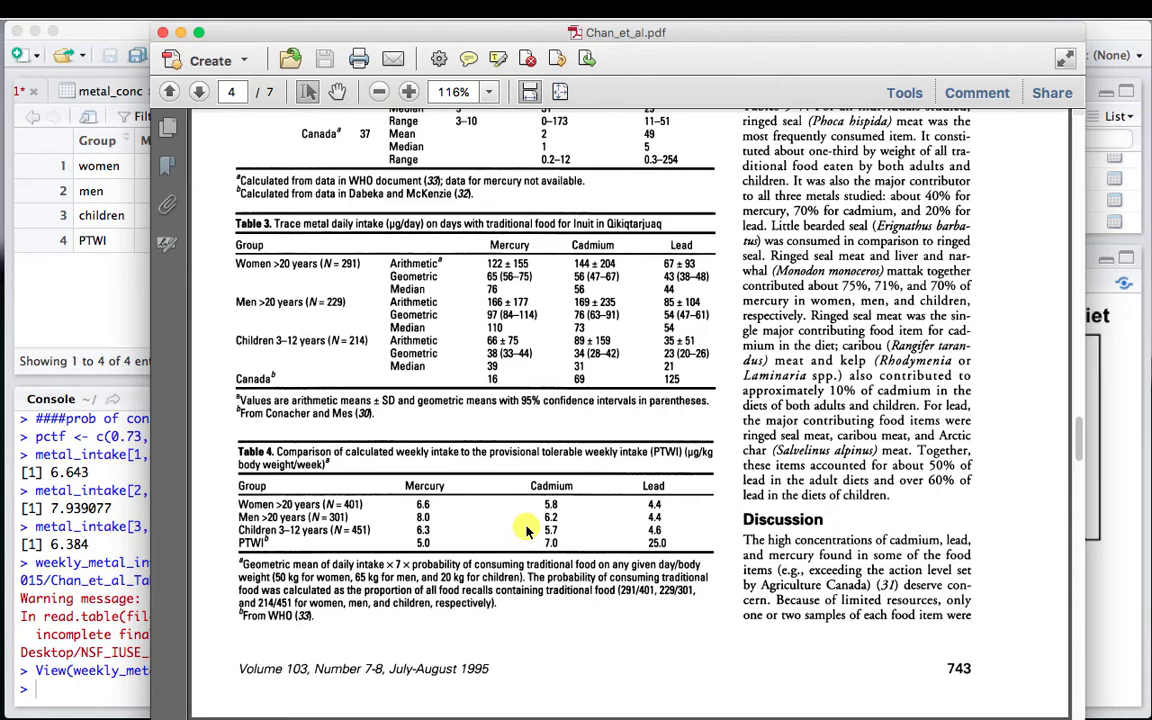
scroll(527, 530, "down", 10)
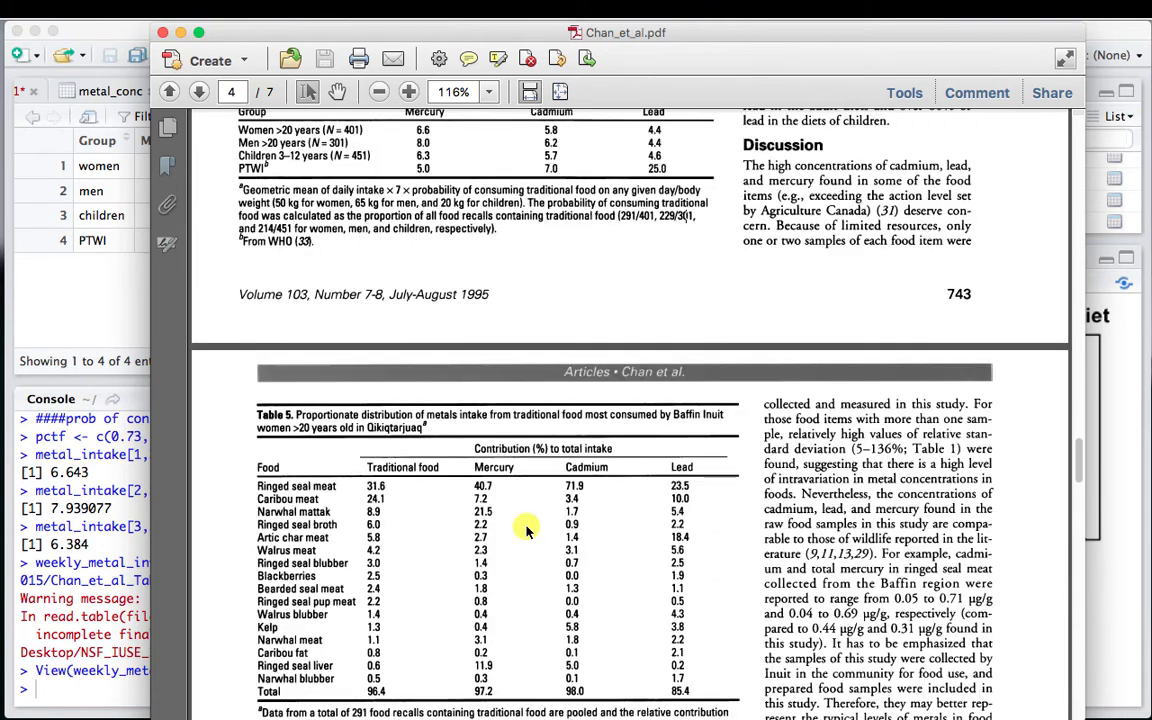
scroll(527, 530, "down", 2)
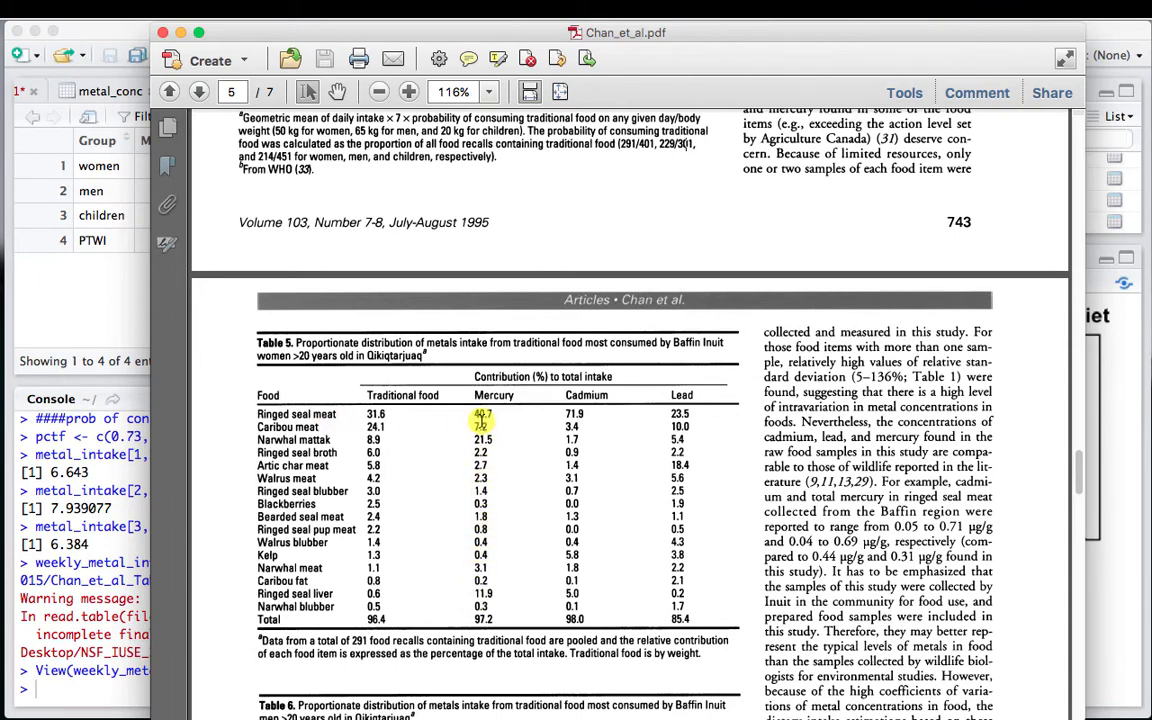
scroll(478, 522, "up", 5)
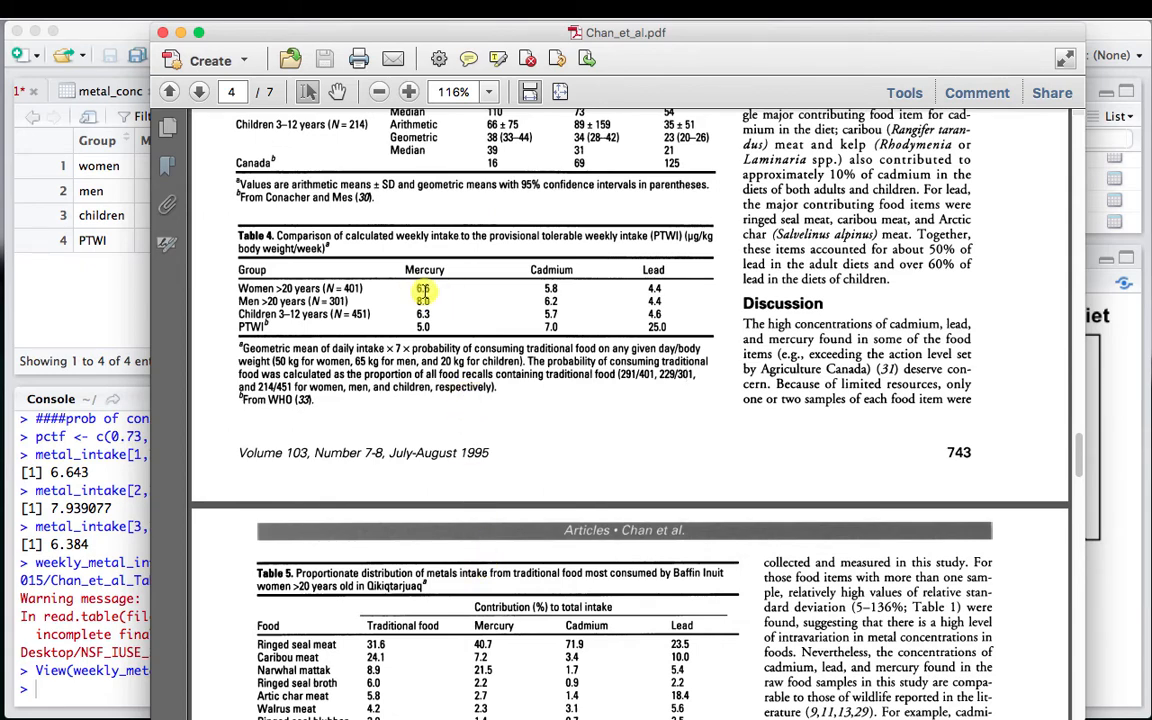
scroll(549, 556, "down", 2)
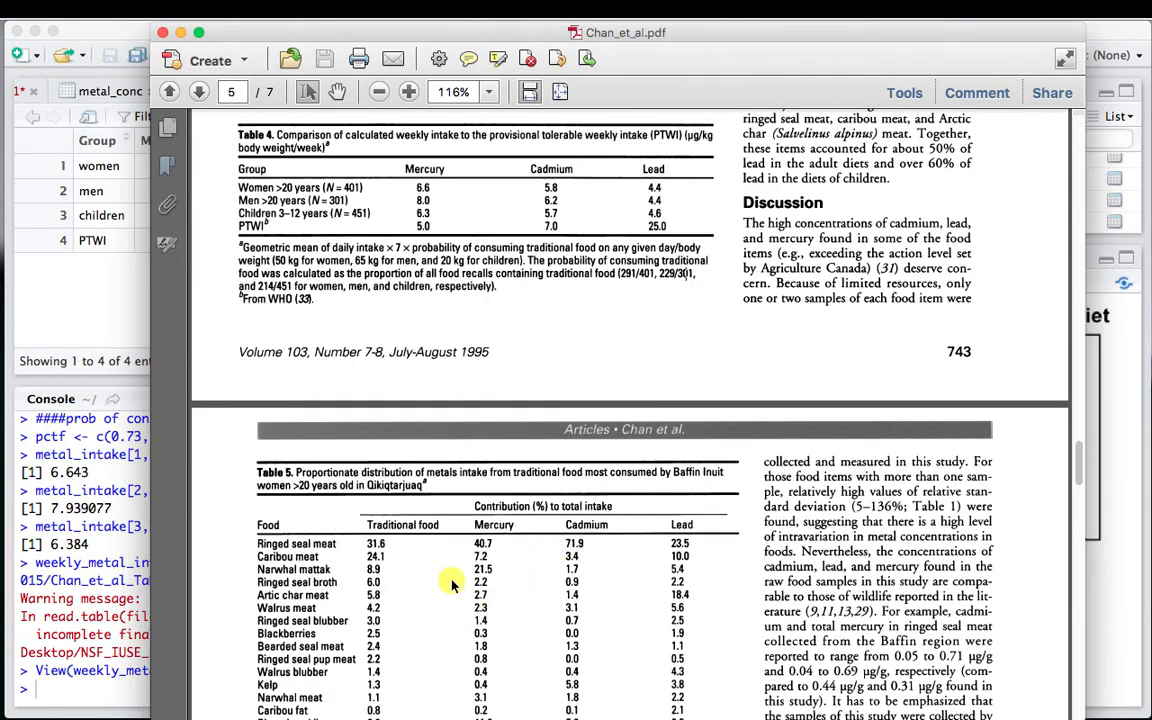
scroll(480, 609, "down", 2)
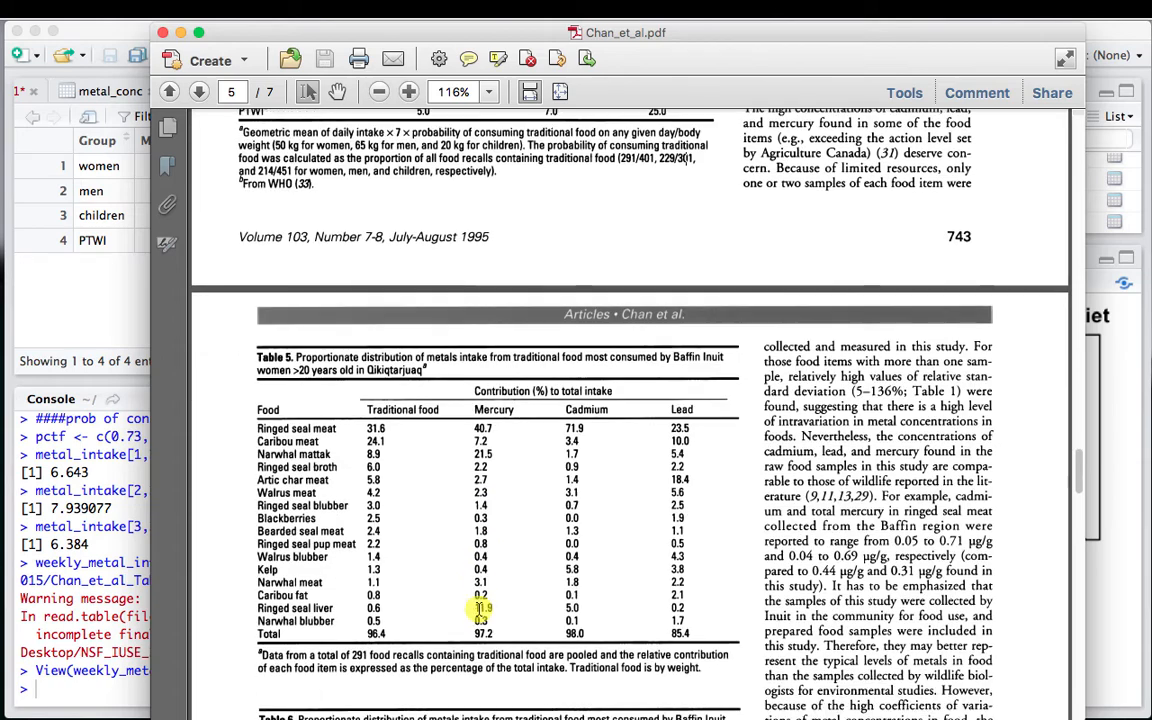
scroll(480, 609, "up", 2)
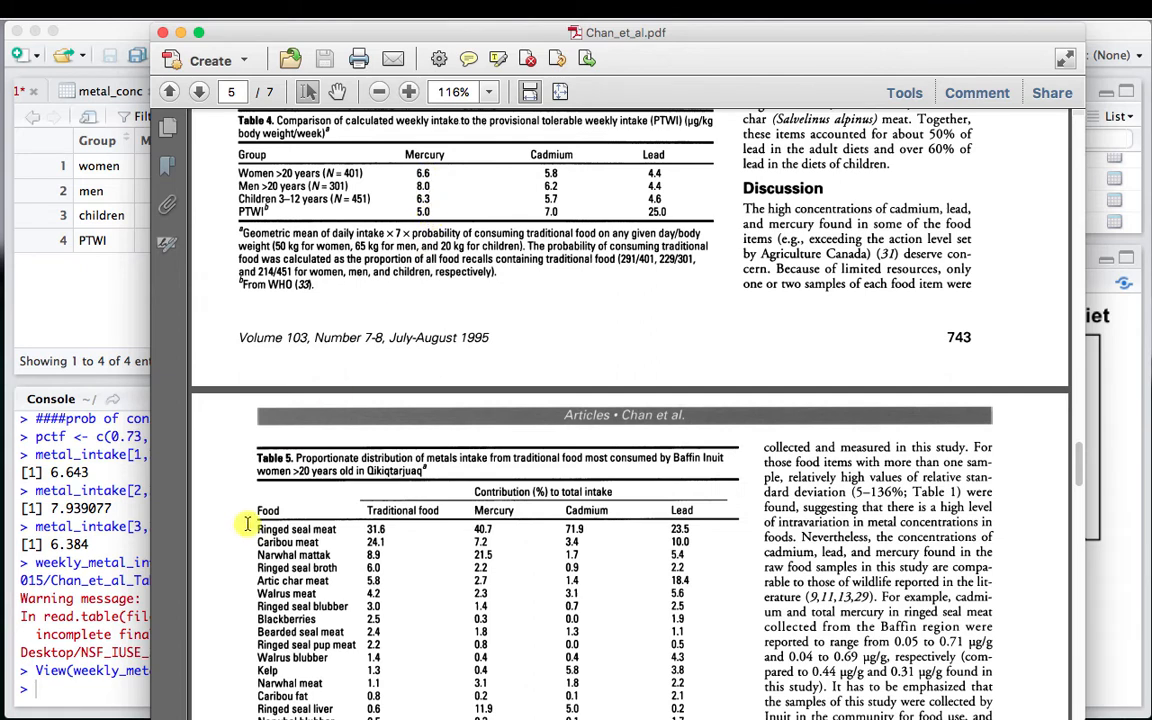
left_click(120, 620)
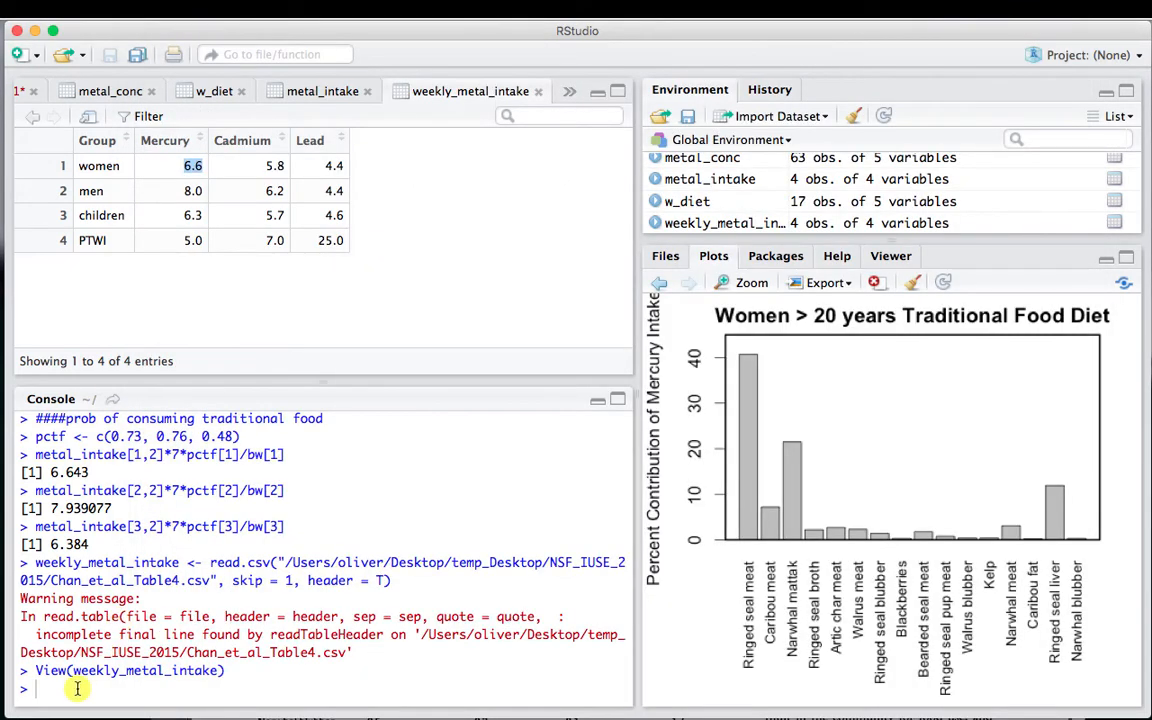
- On line 32 of the script, start the assignment weighted_wmi = weekly_metal_intake$Mercury[1]
left_click(22, 91)
left_click(100, 342)
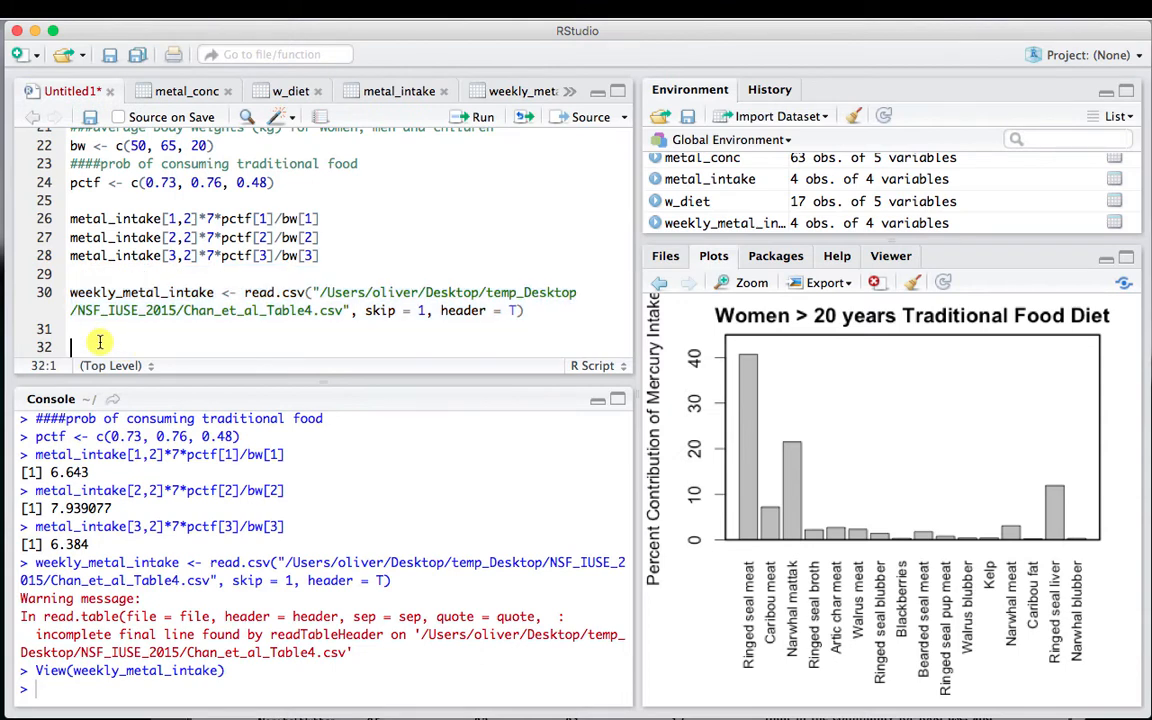
type("weighted")
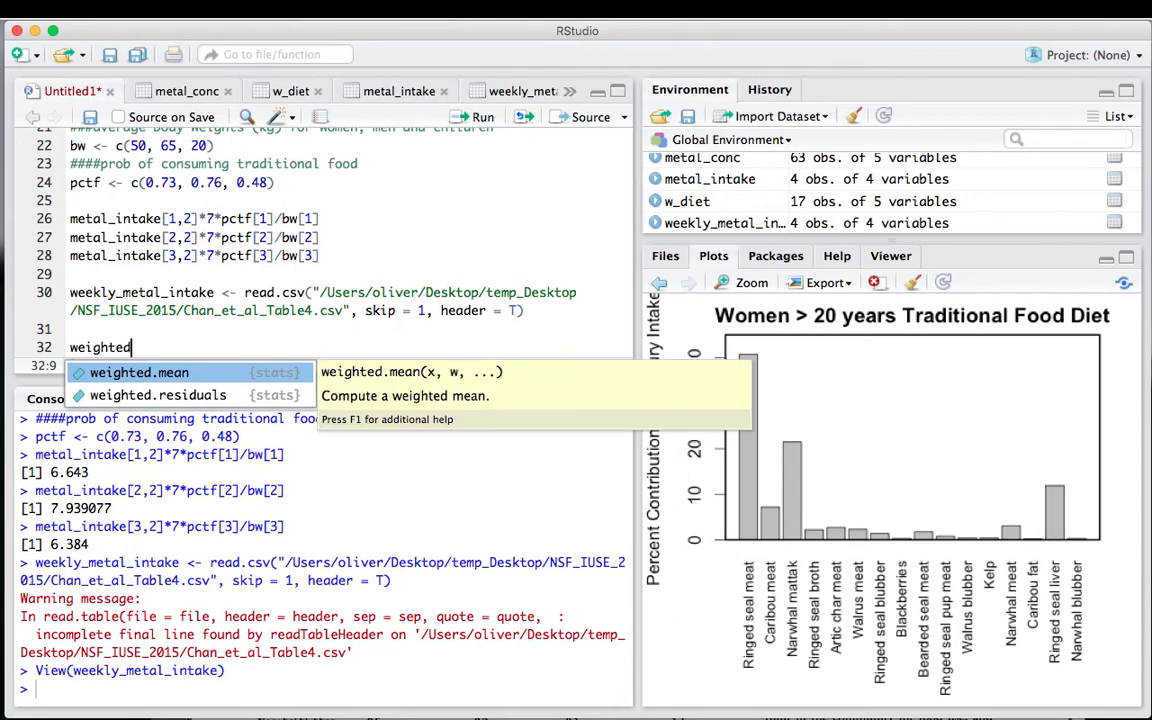
type("_")
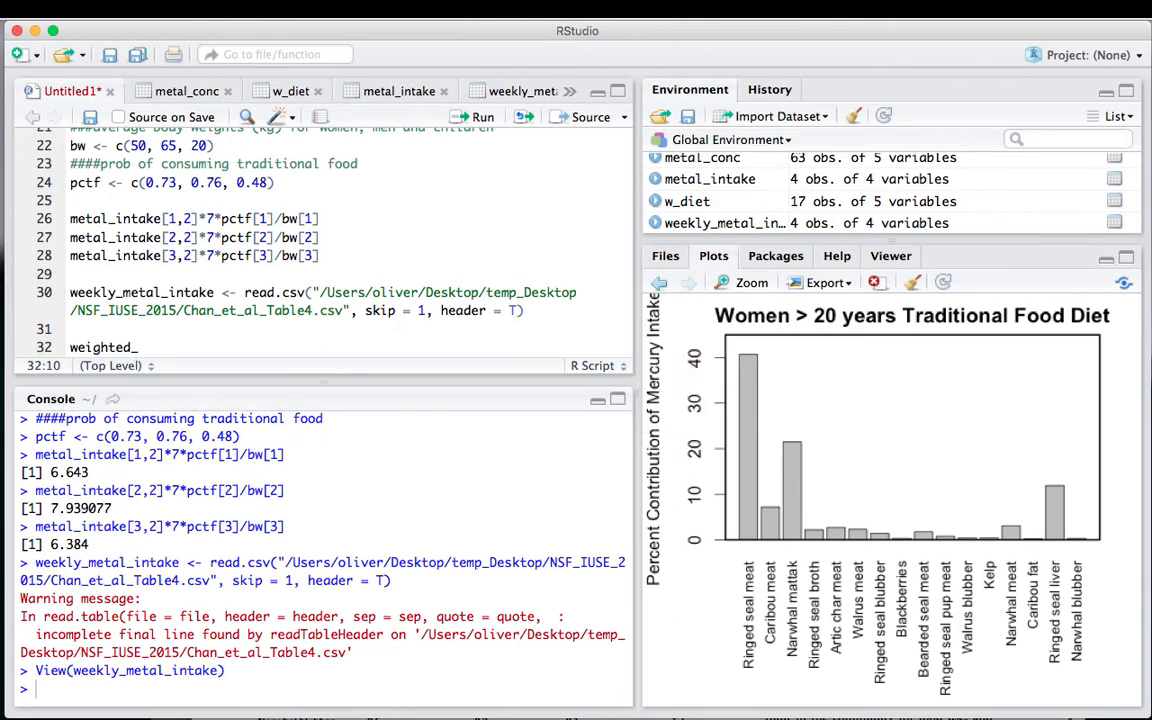
type("wmi")
type("= weekly_meta")
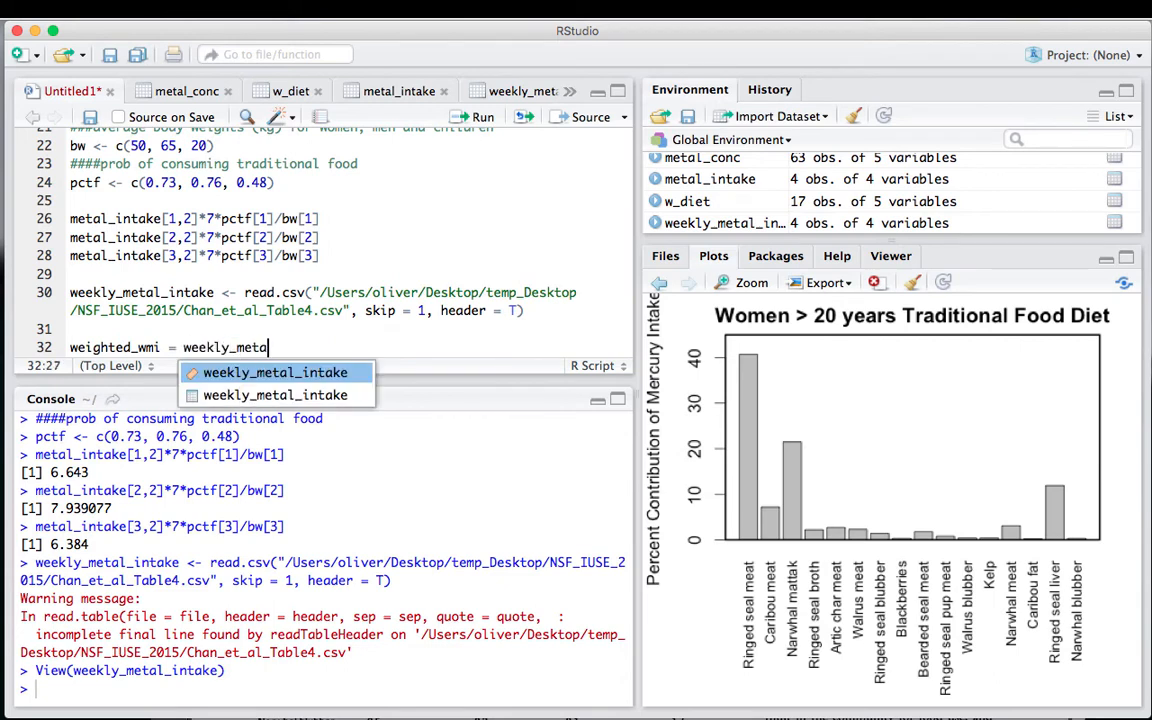
type("l_intake$")
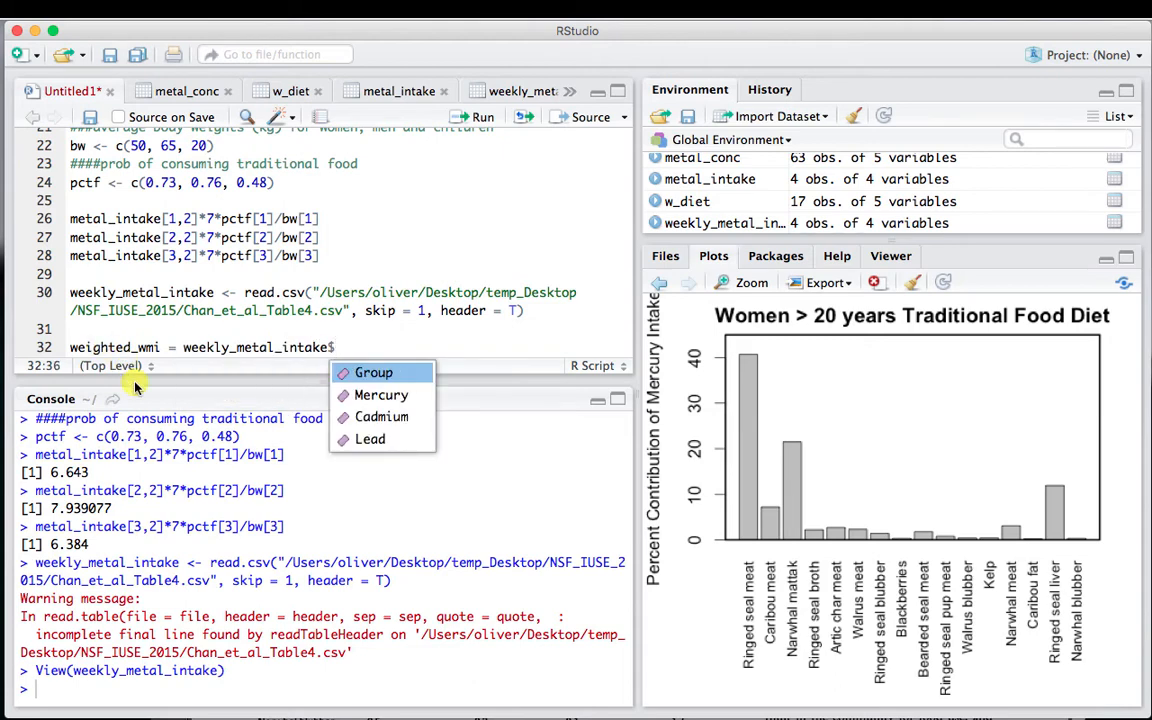
left_click(375, 396)
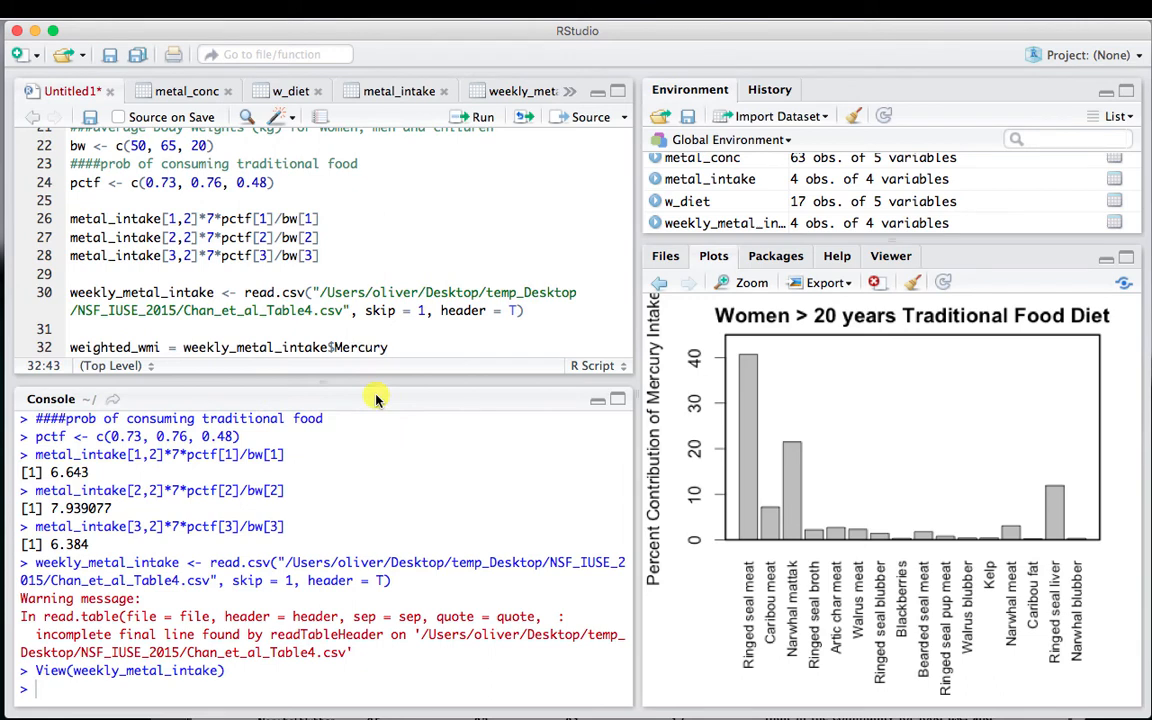
type("[1]")
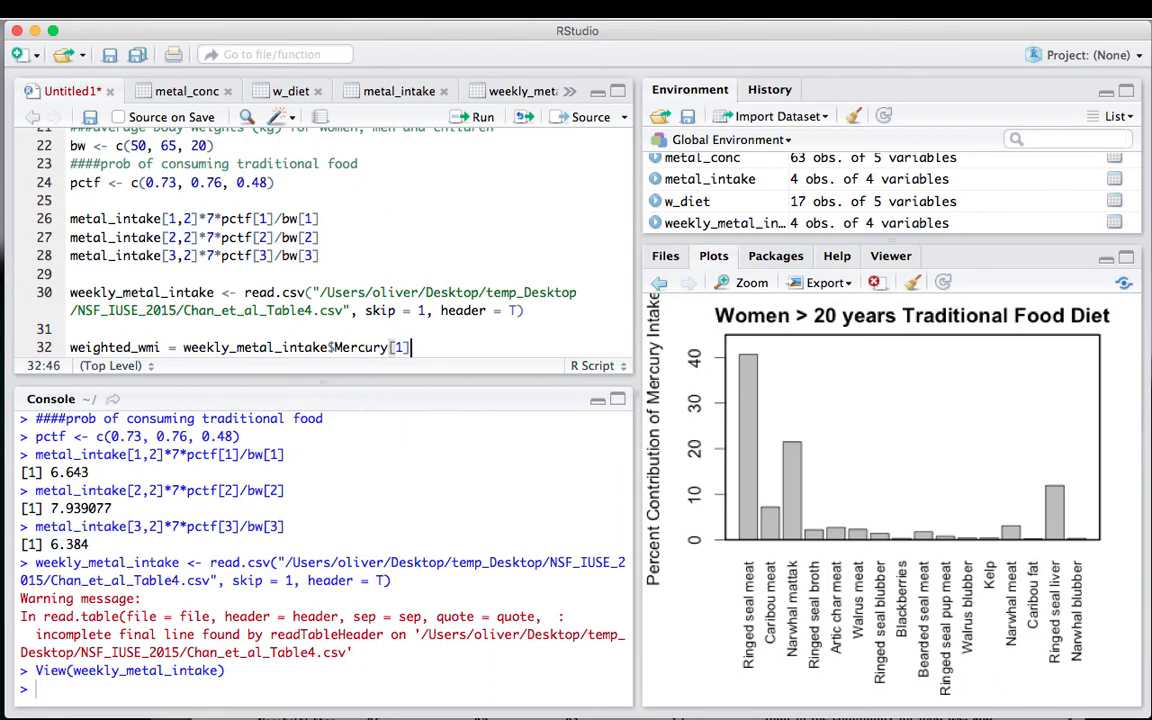
- Check weekly_metal_intake against the tables in Chan_et_al.pdf and extend line 32 with *w_diet$Mercury[1:16]
left_click(512, 91)
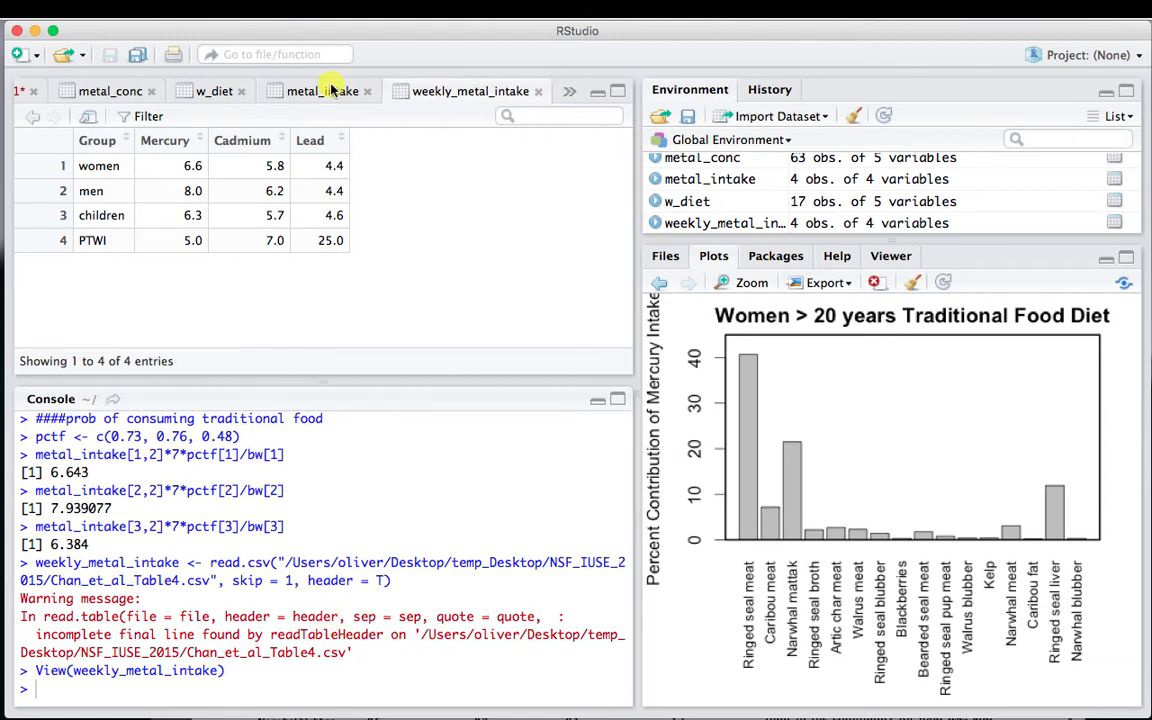
mouse_move(1149, 708)
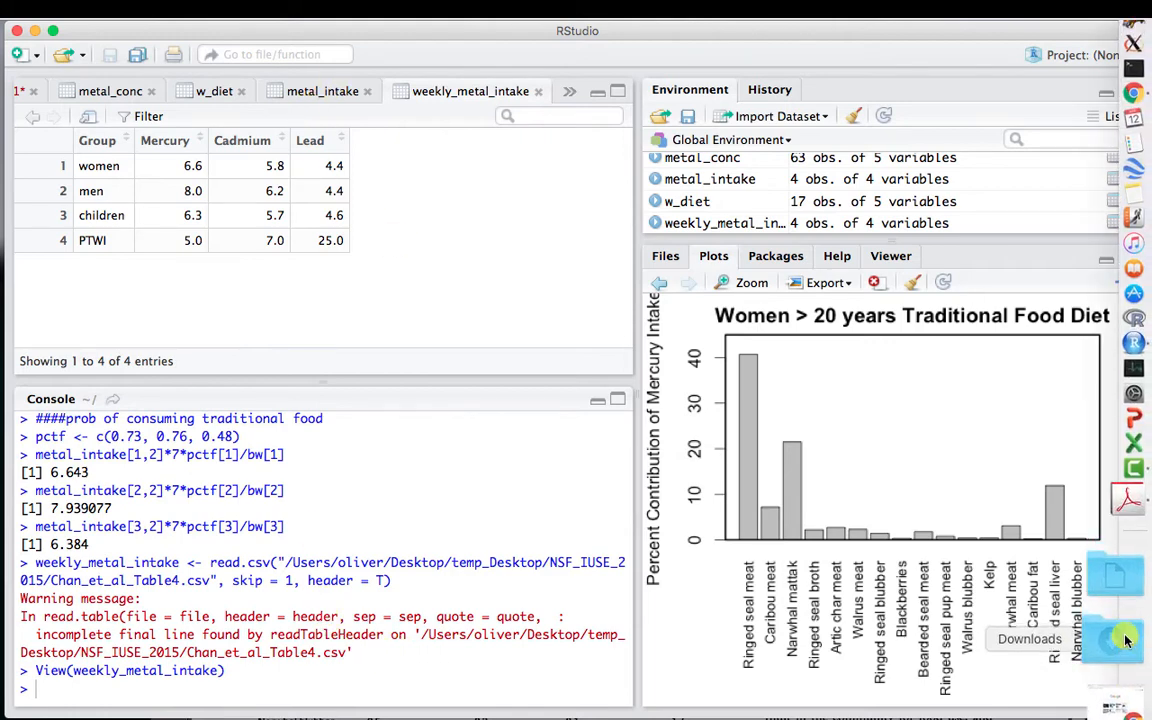
left_click(1118, 590)
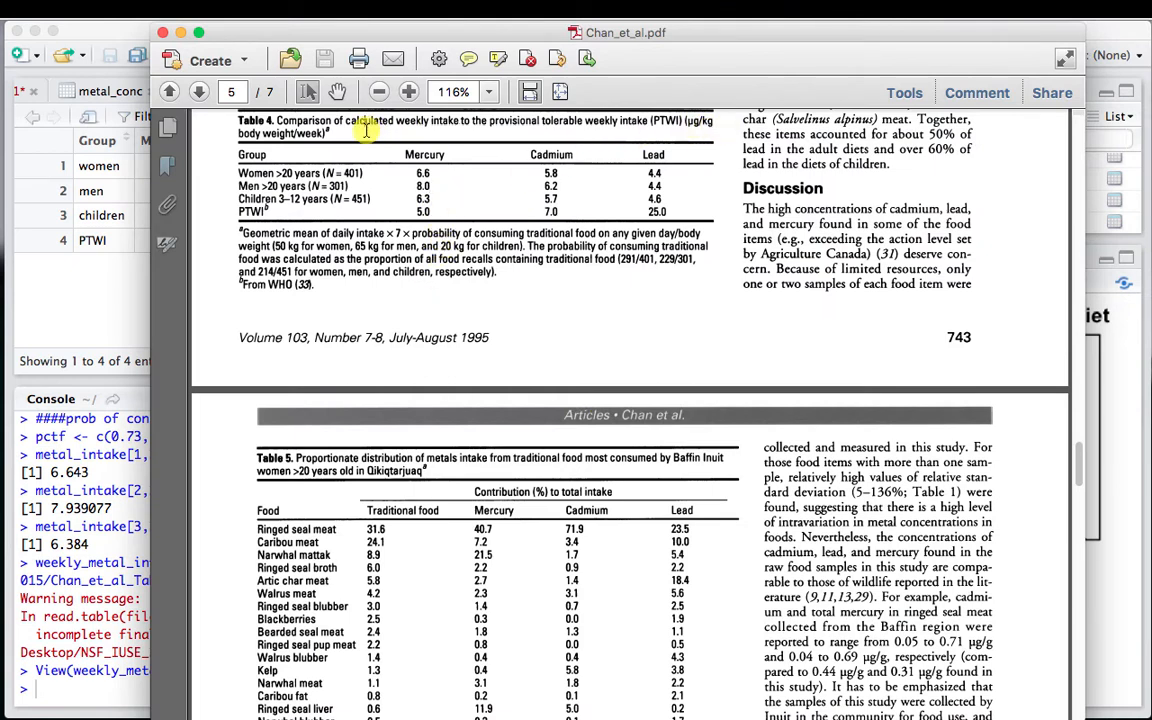
left_click(116, 311)
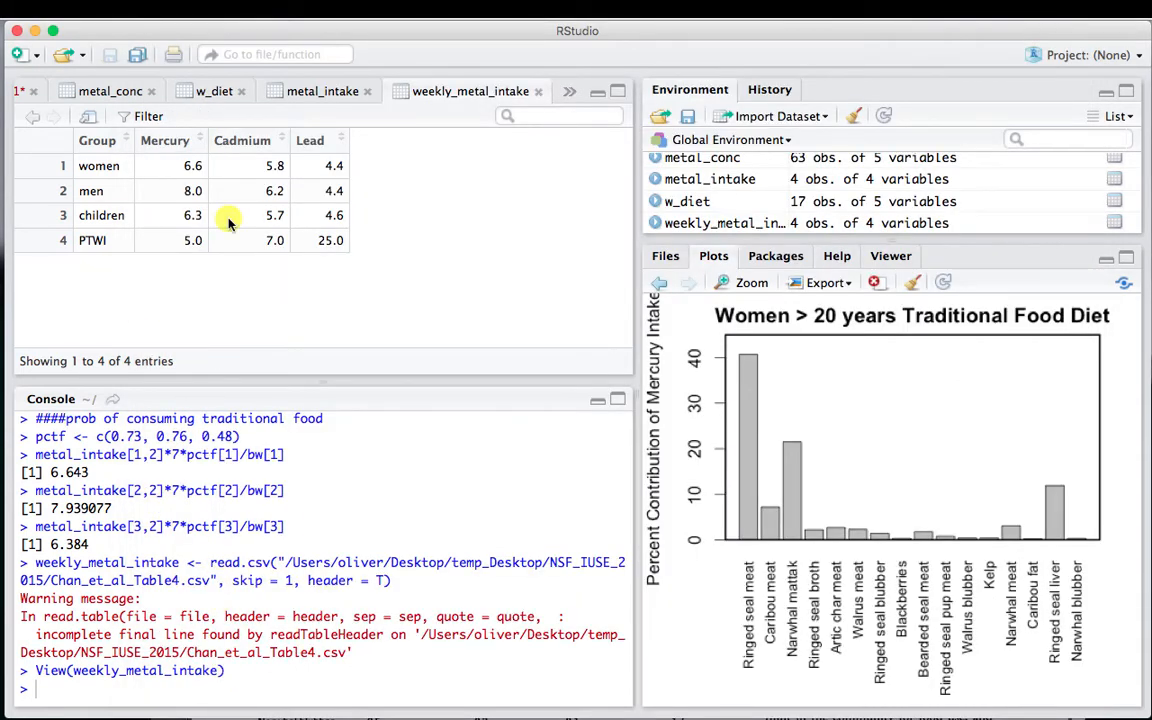
left_click(22, 90)
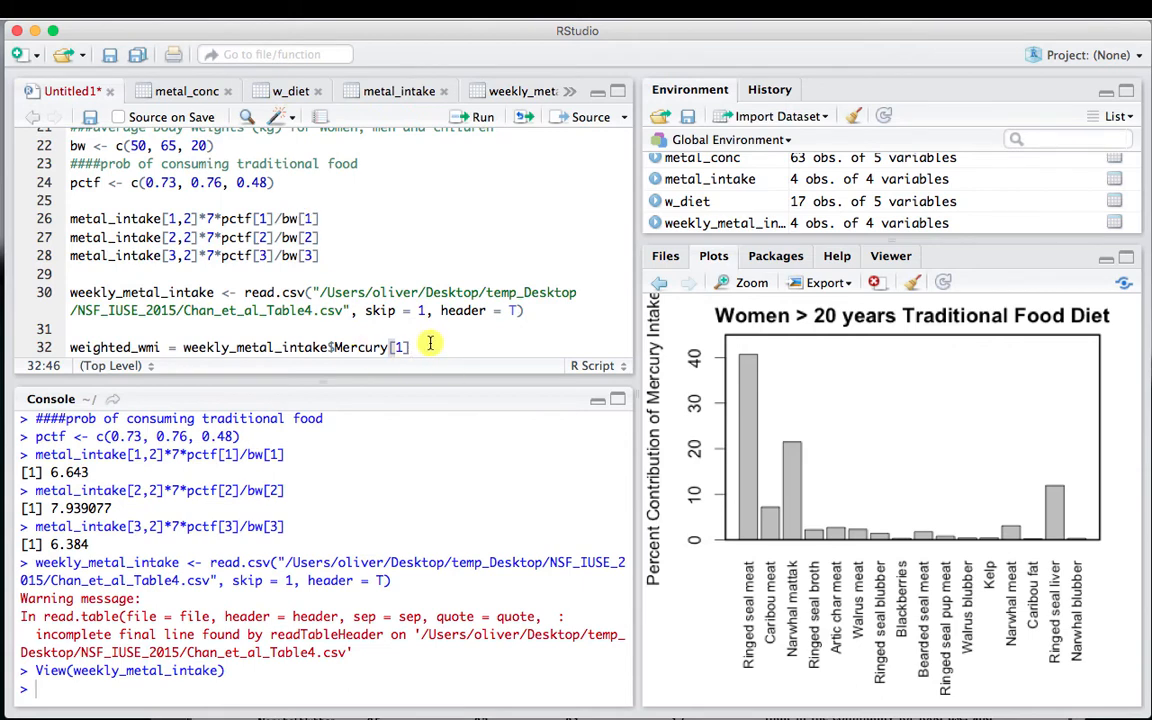
type("*w_diet")
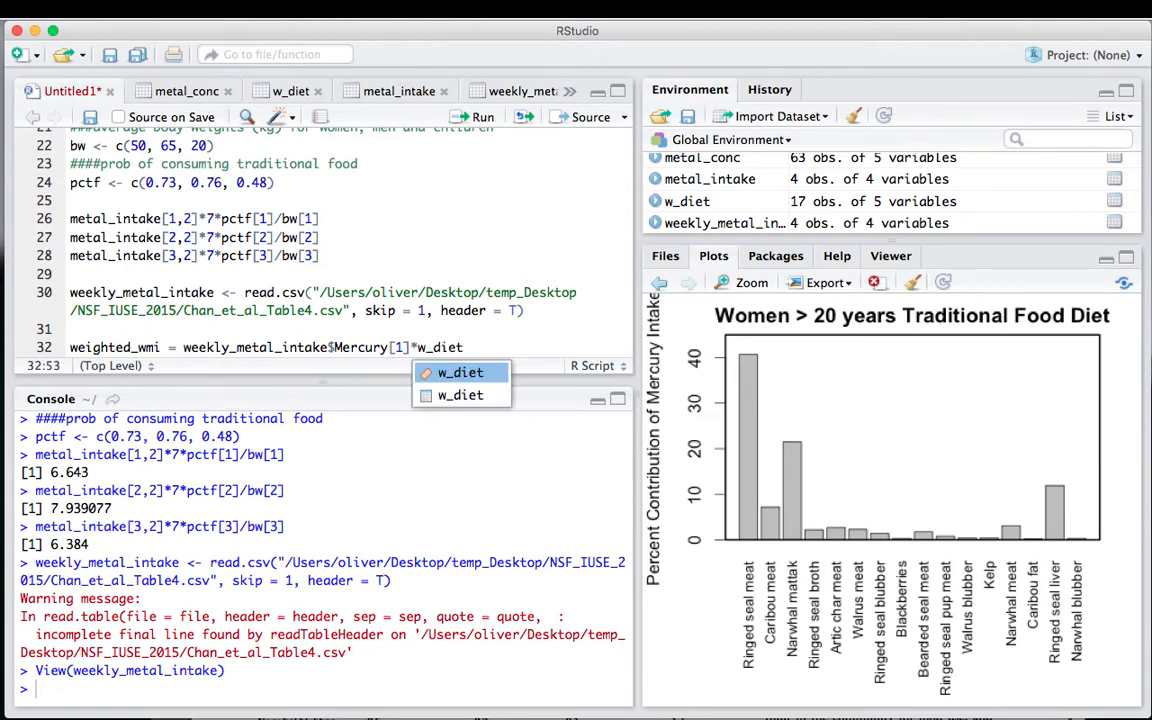
type("$")
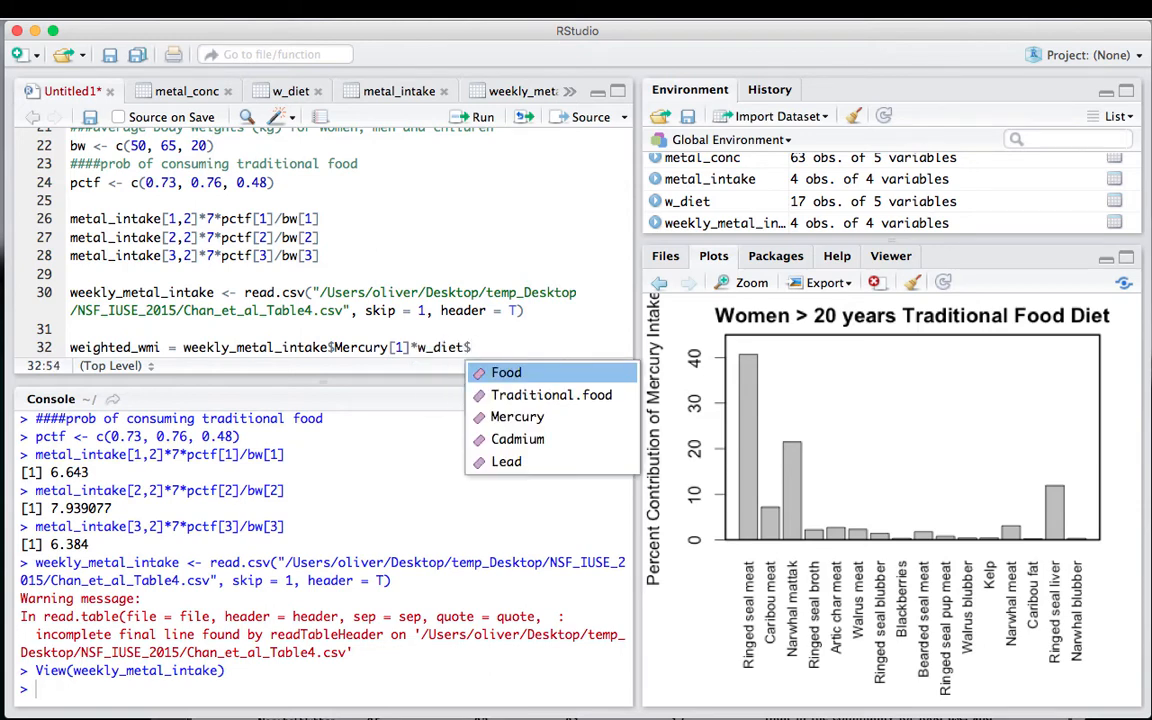
type("M")
left_click(502, 373)
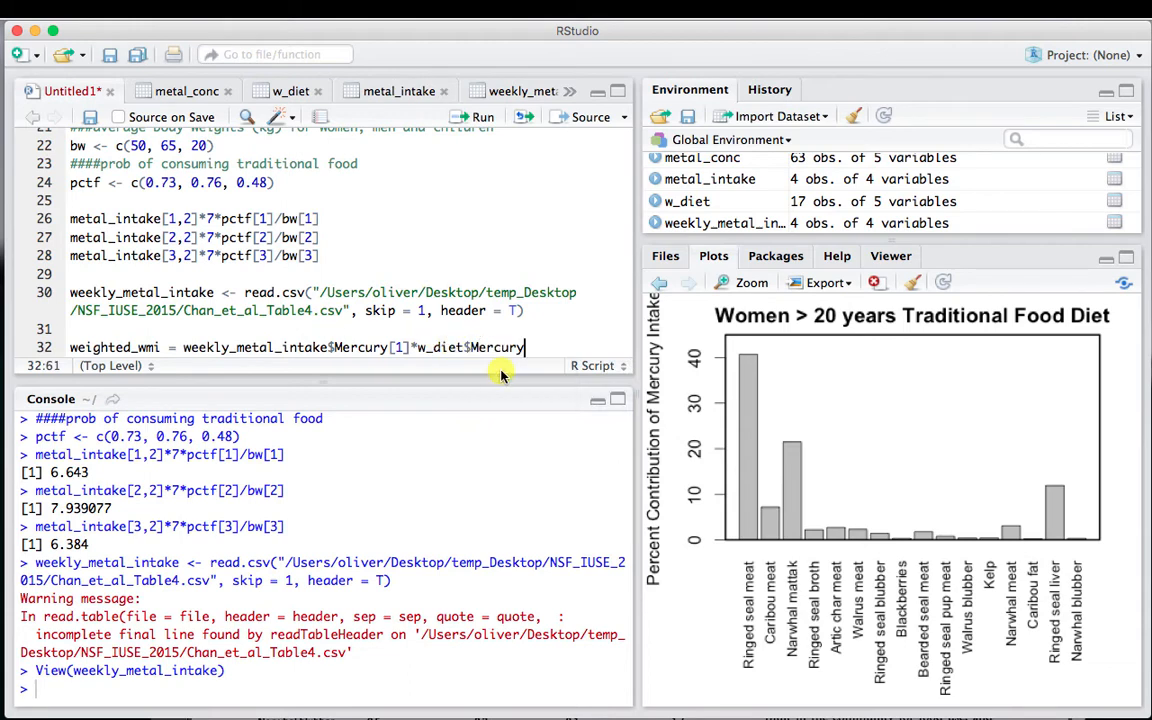
type("[1")
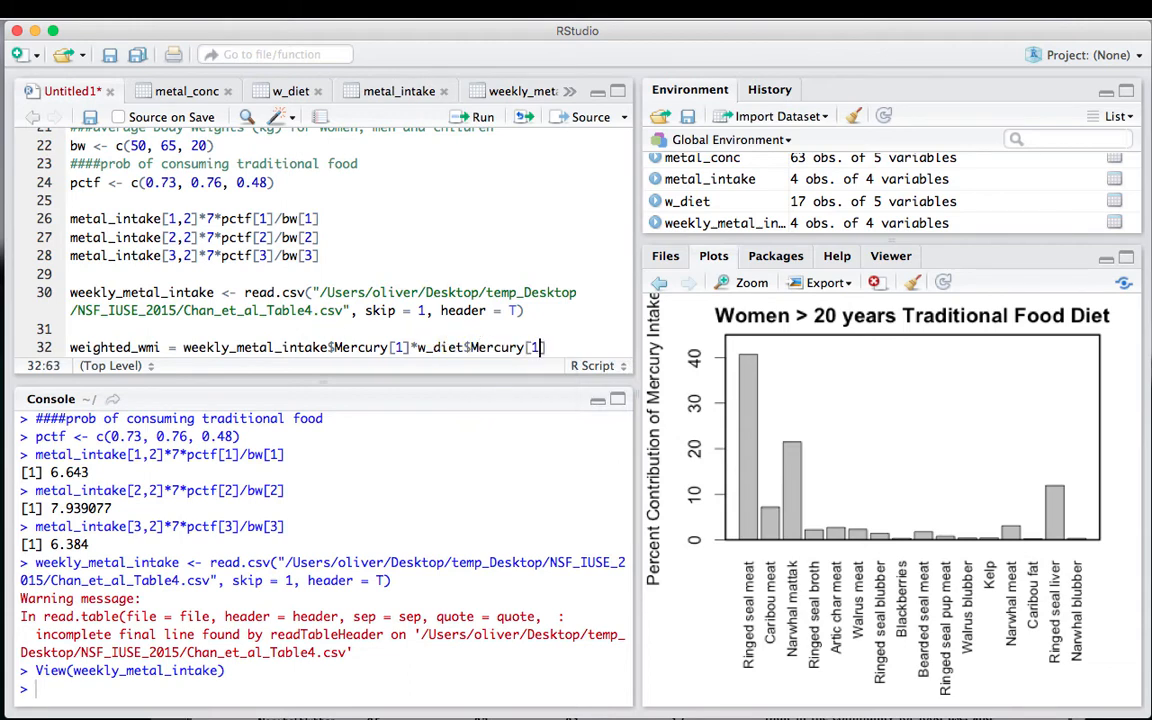
type(":16")
- Review the Mercury percentages in the w_diet data and append /100 to the expression on line 32
left_click(292, 96)
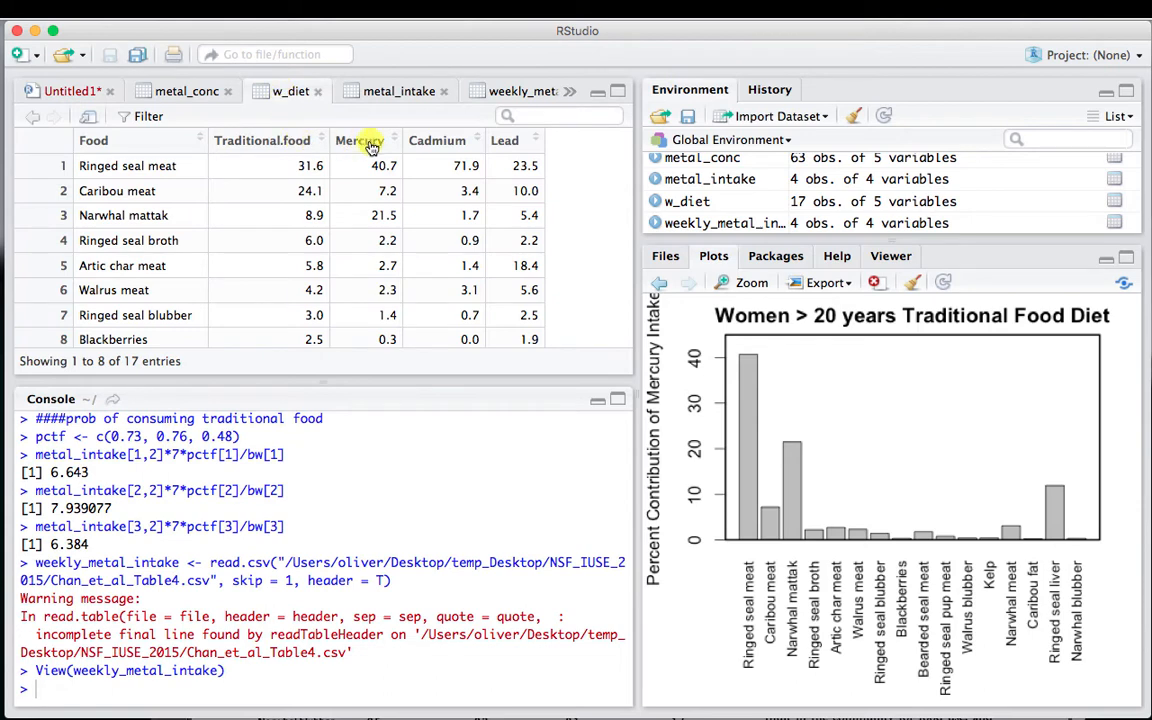
scroll(375, 170, "down", 1)
scroll(373, 172, "up", 1)
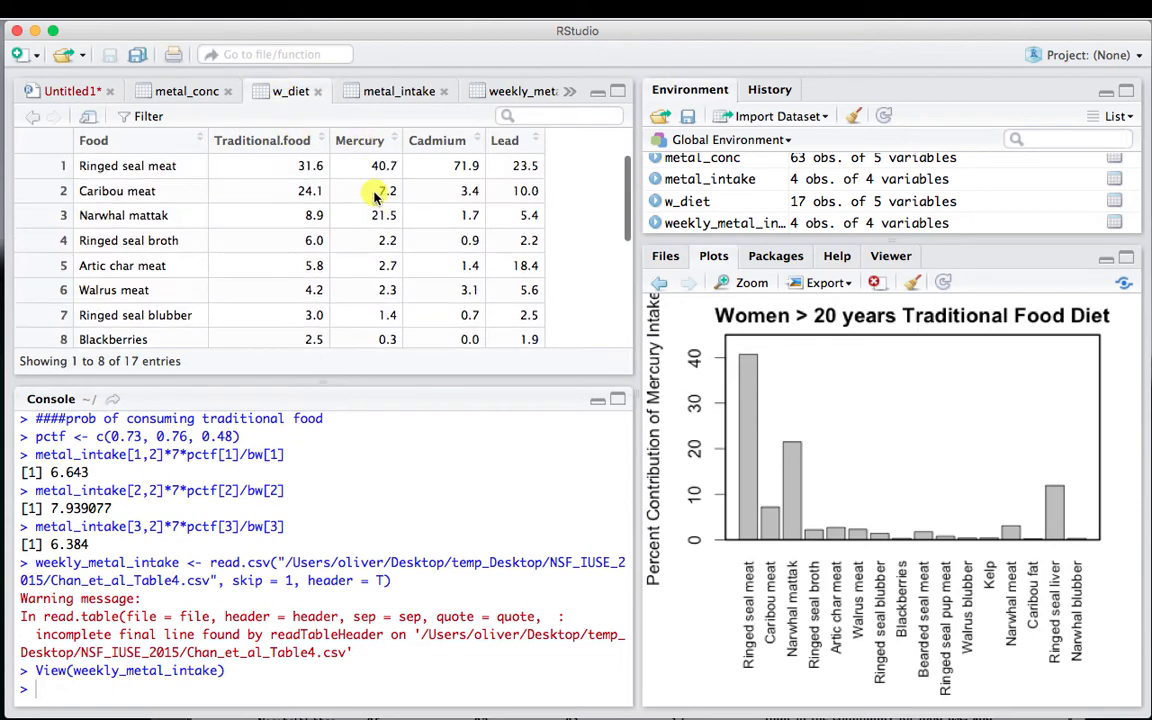
scroll(378, 170, "down", 1)
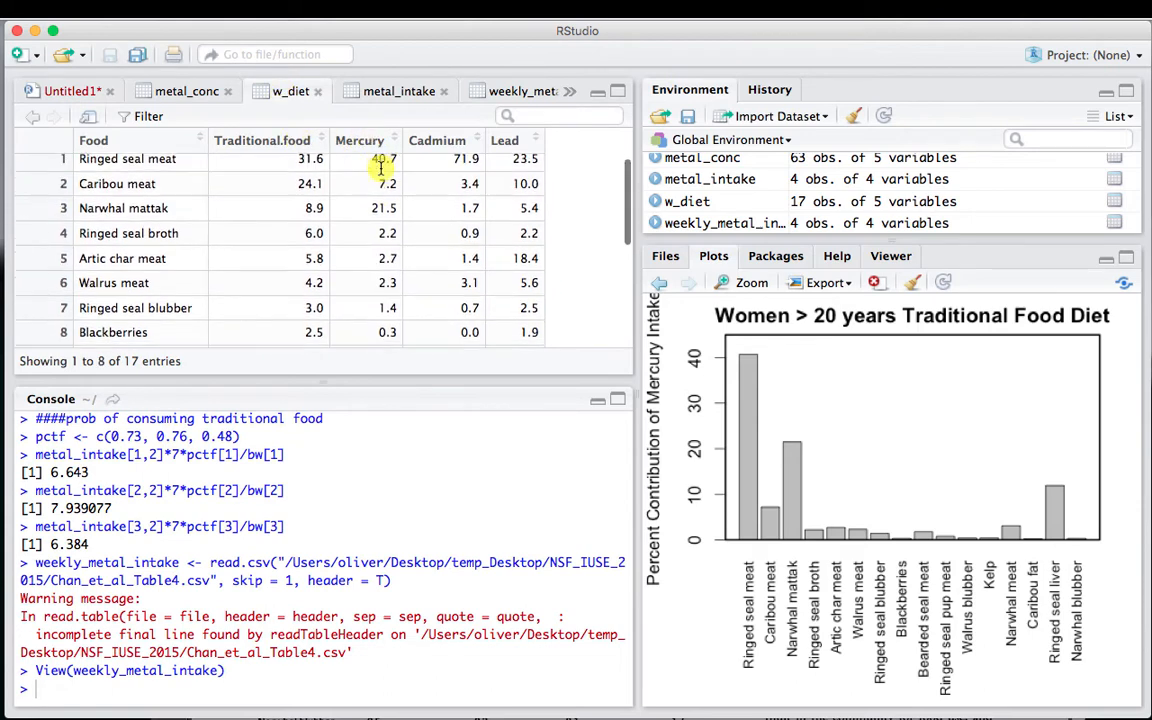
scroll(381, 168, "up", 1)
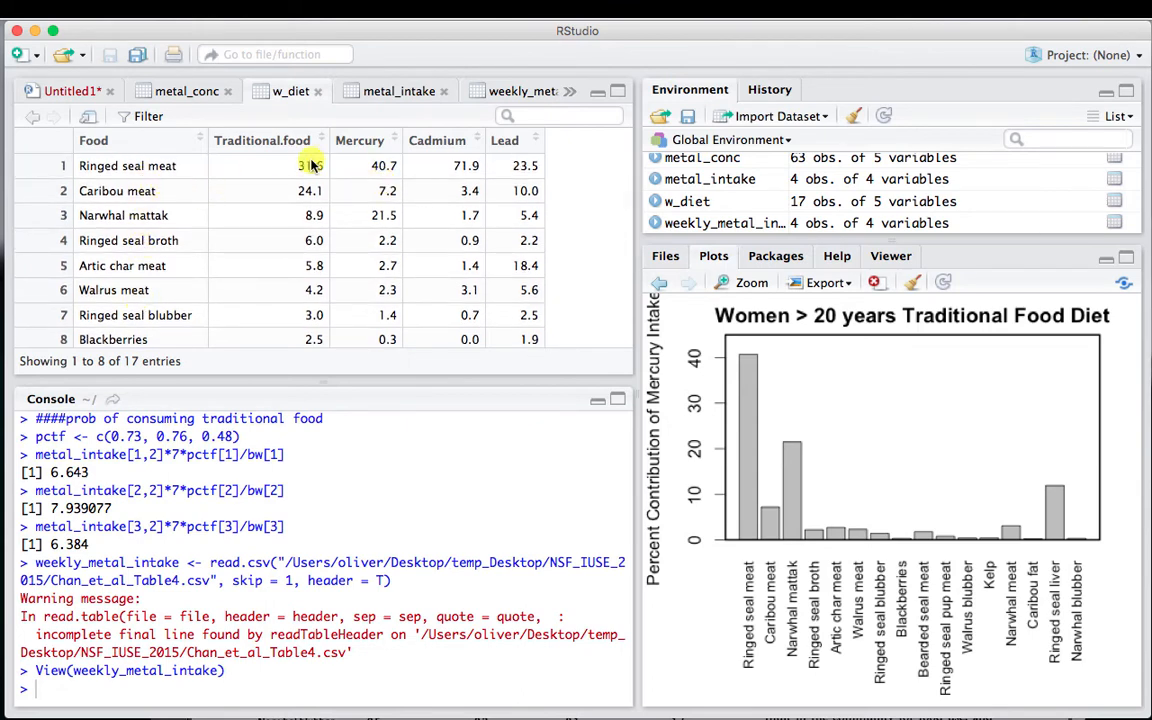
scroll(378, 205, "down", 1)
scroll(381, 207, "up", 1)
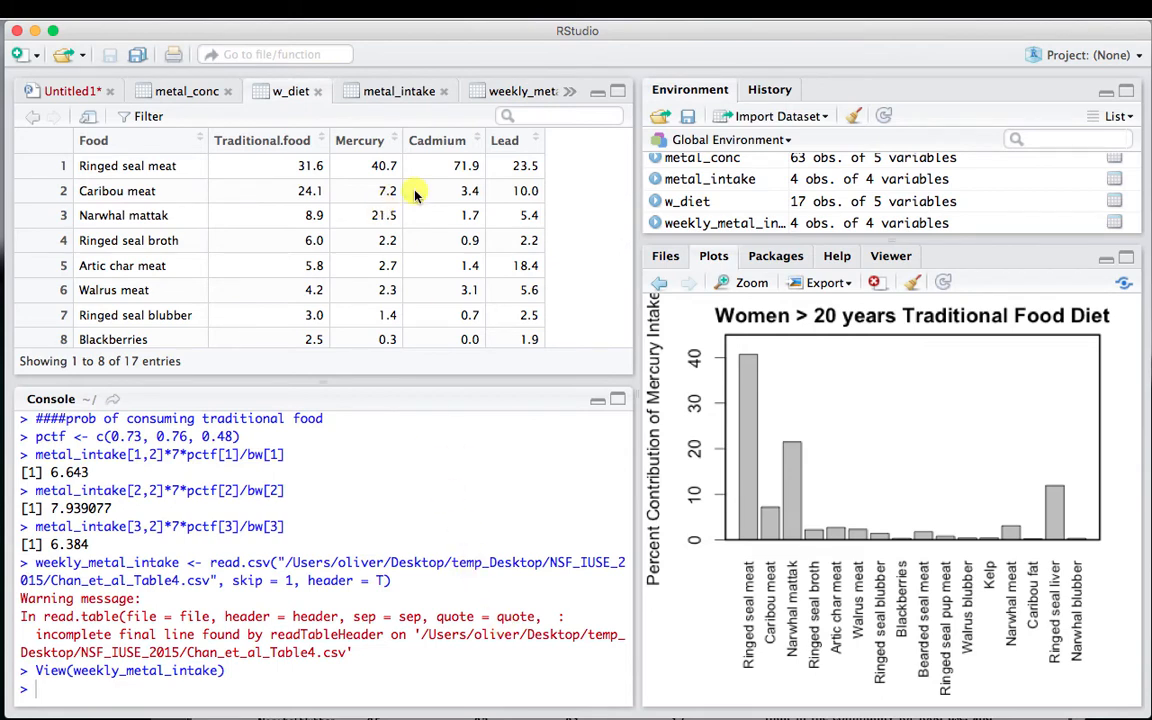
left_click(65, 92)
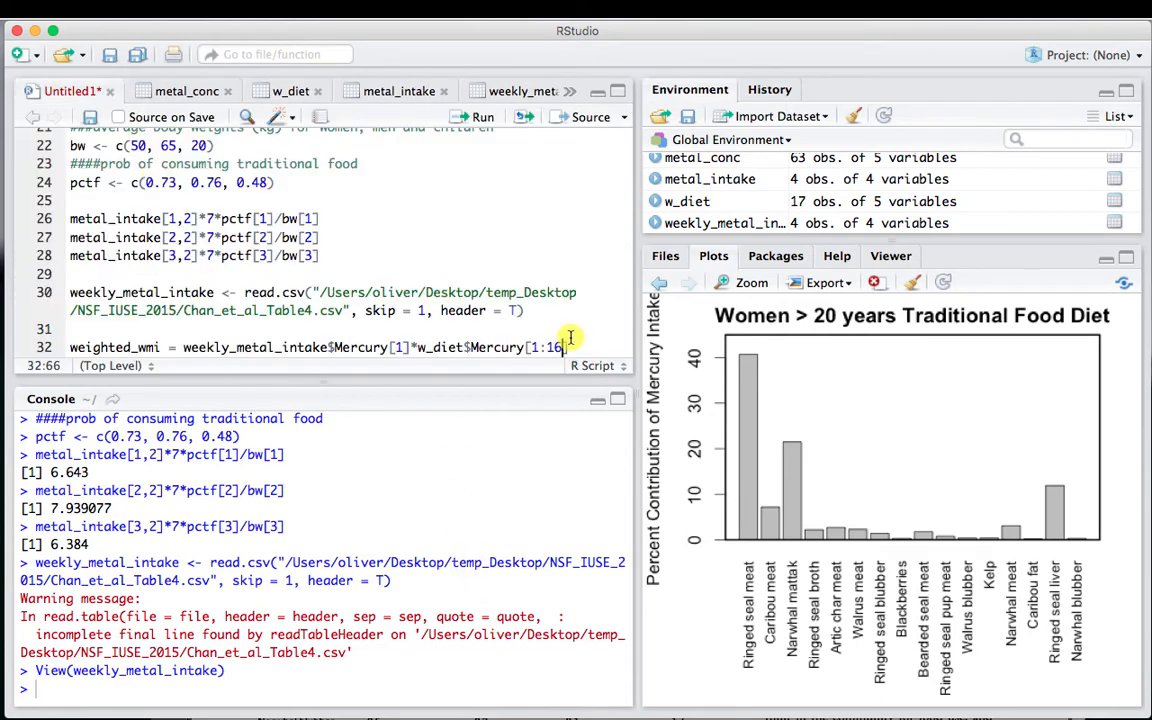
type("]/100")
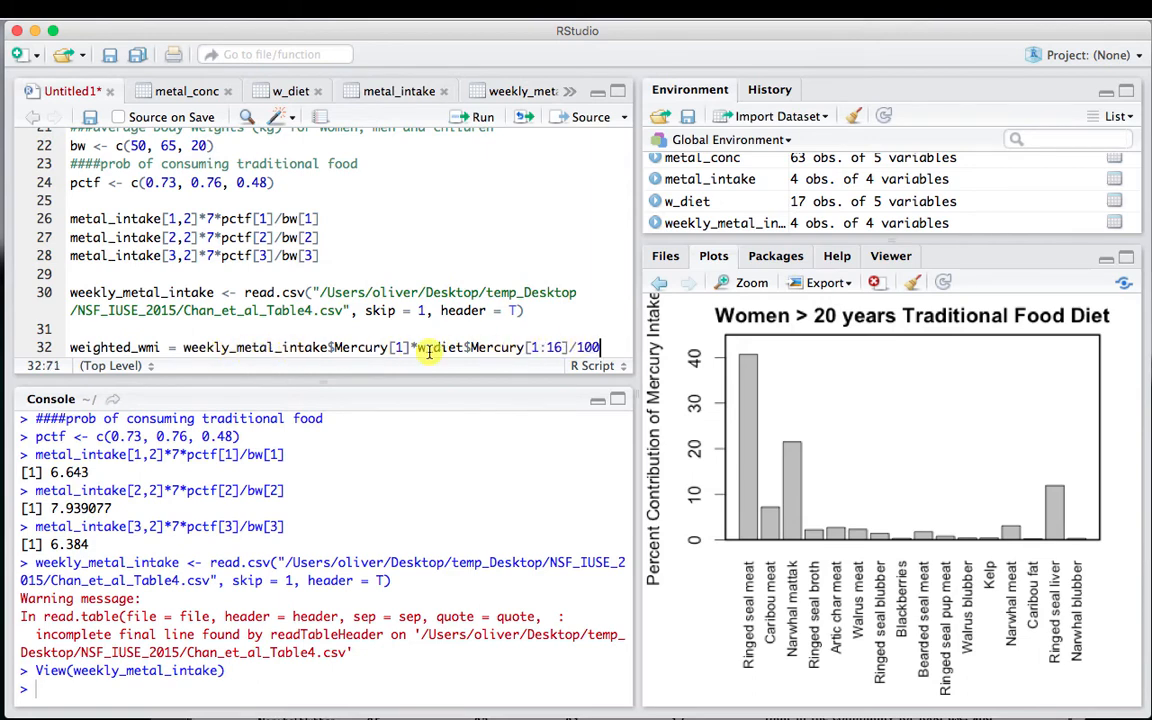
- Run line 32 and print weighted_wmi in the console
scroll(565, 345, "down", 1)
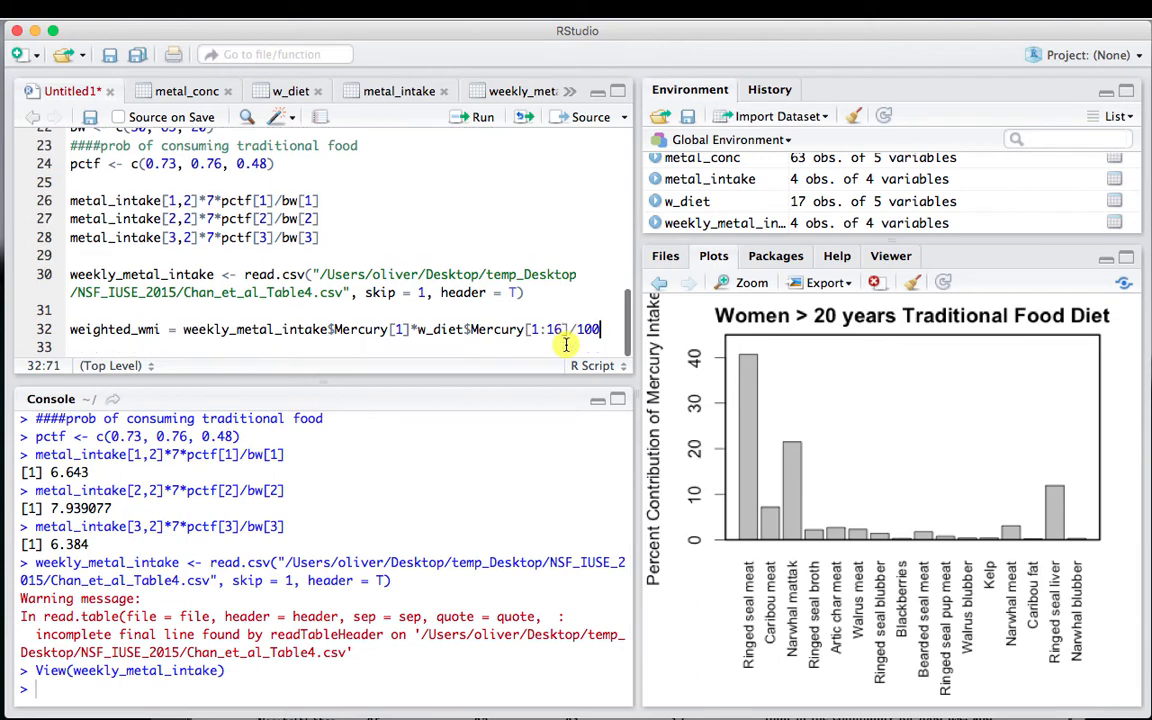
left_click_drag(608, 329, 72, 329)
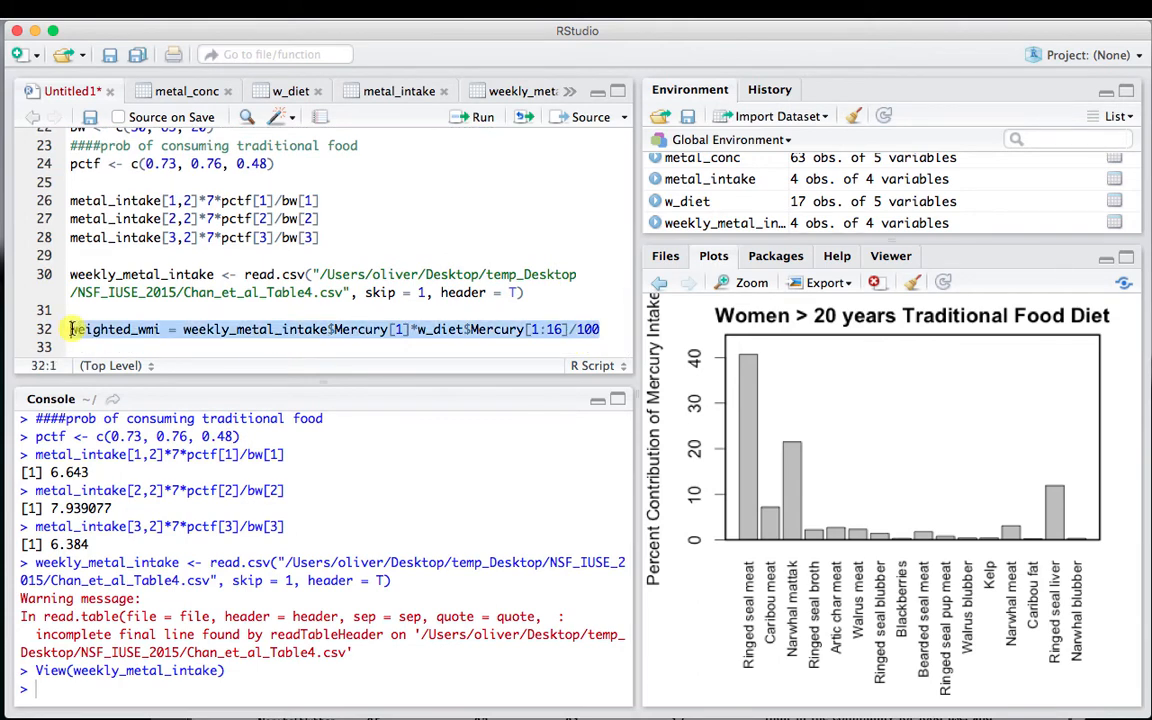
left_click(476, 116)
left_click(128, 590)
type("wei")
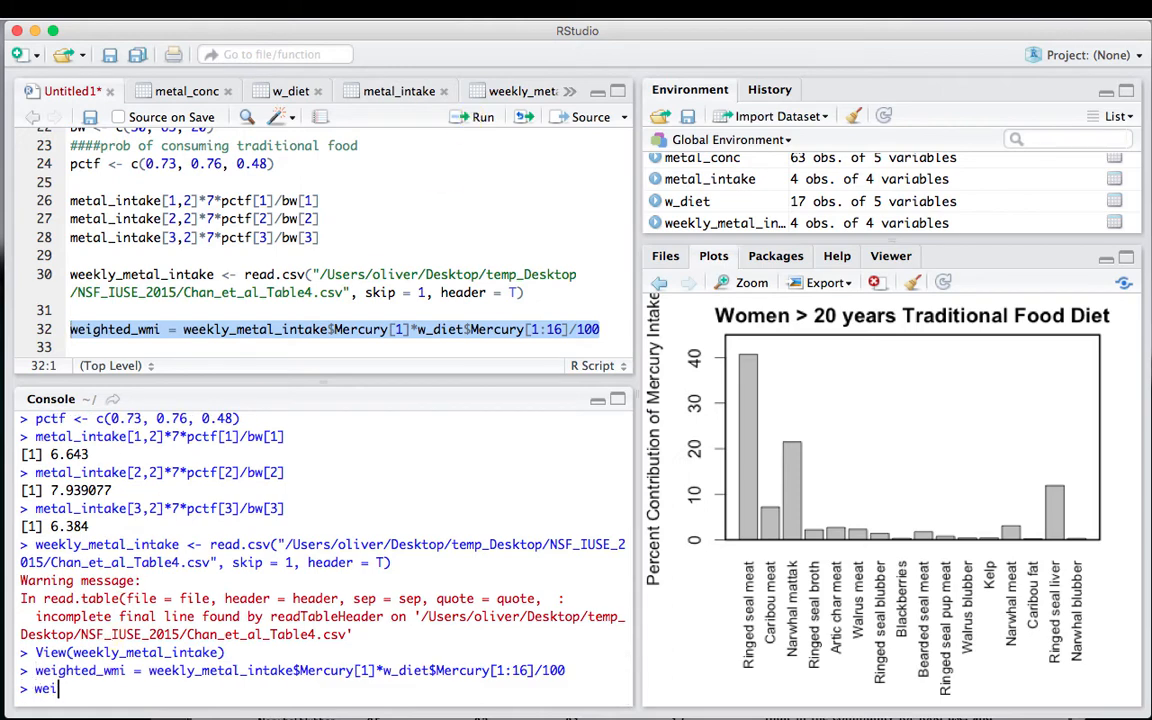
type("ghted_wmi")
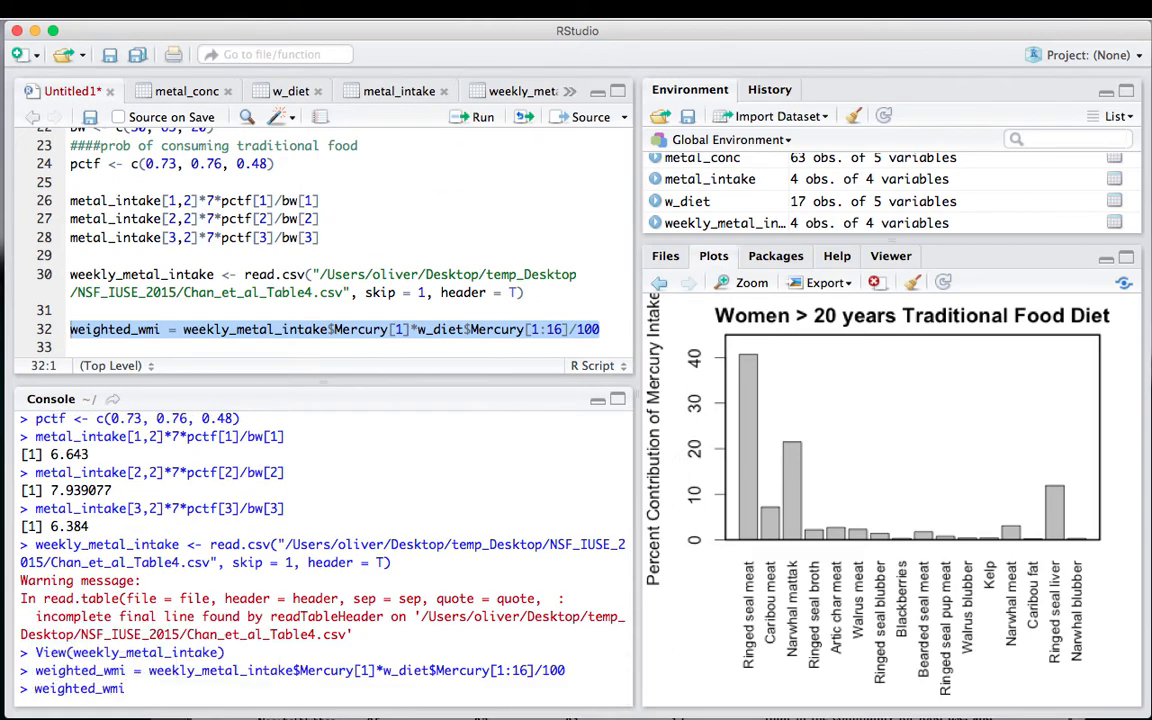
key("Return")
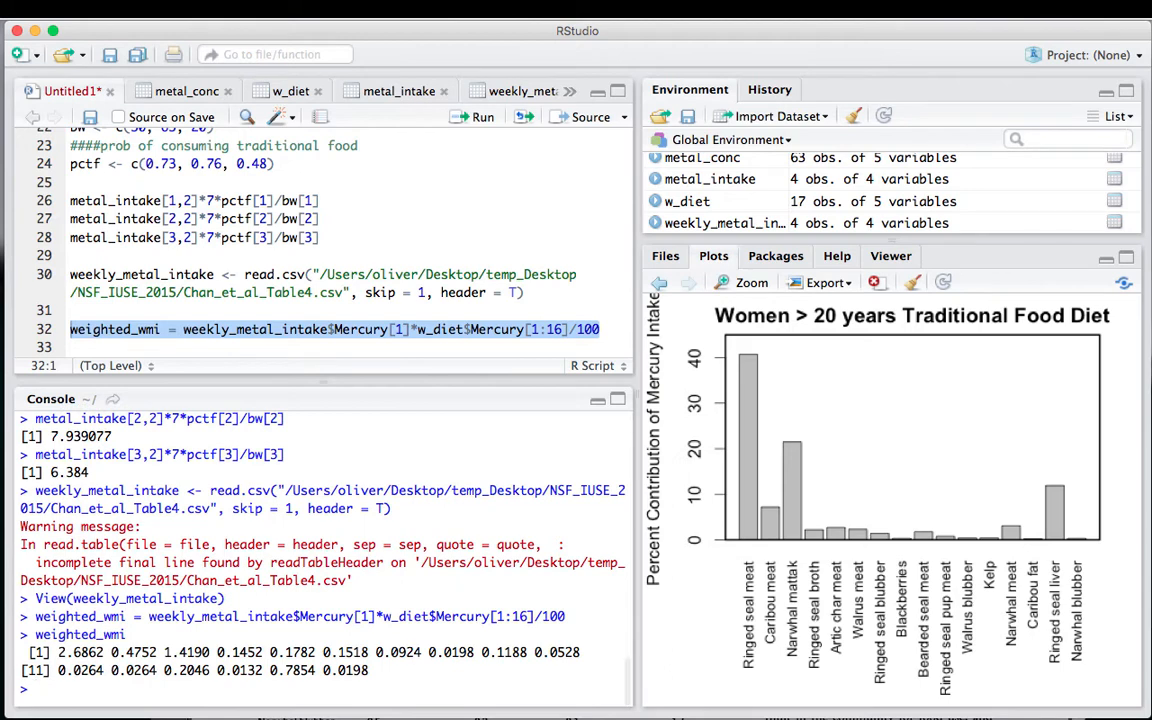
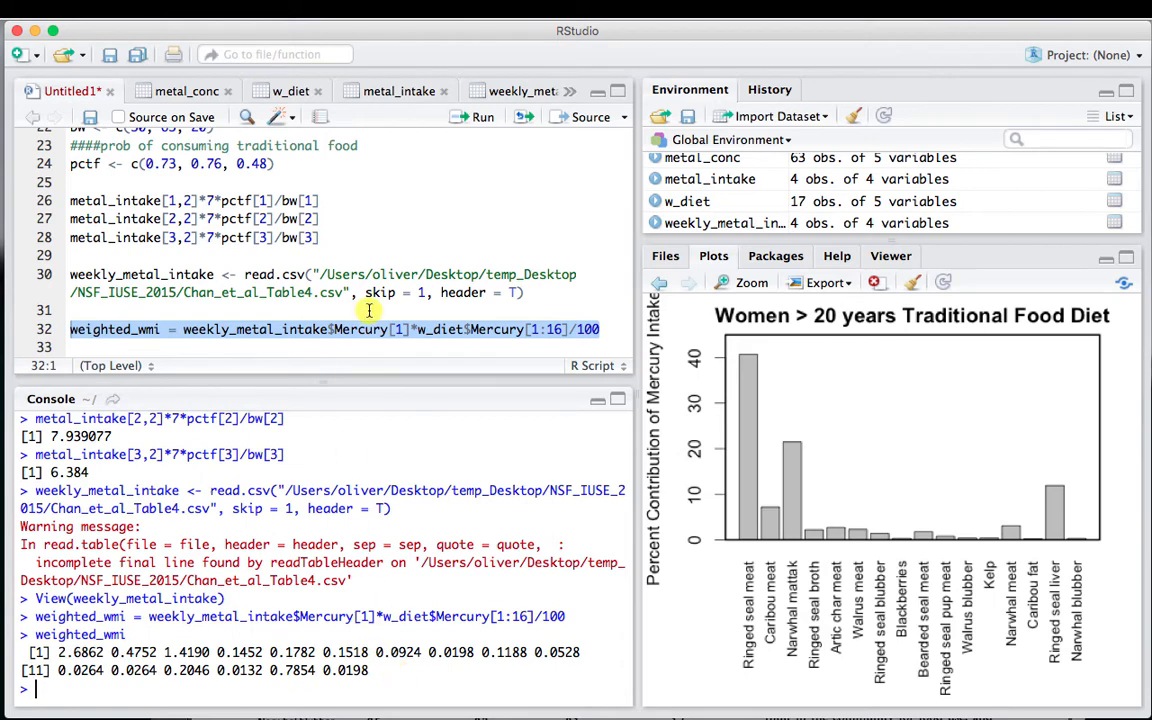
left_click(363, 348)
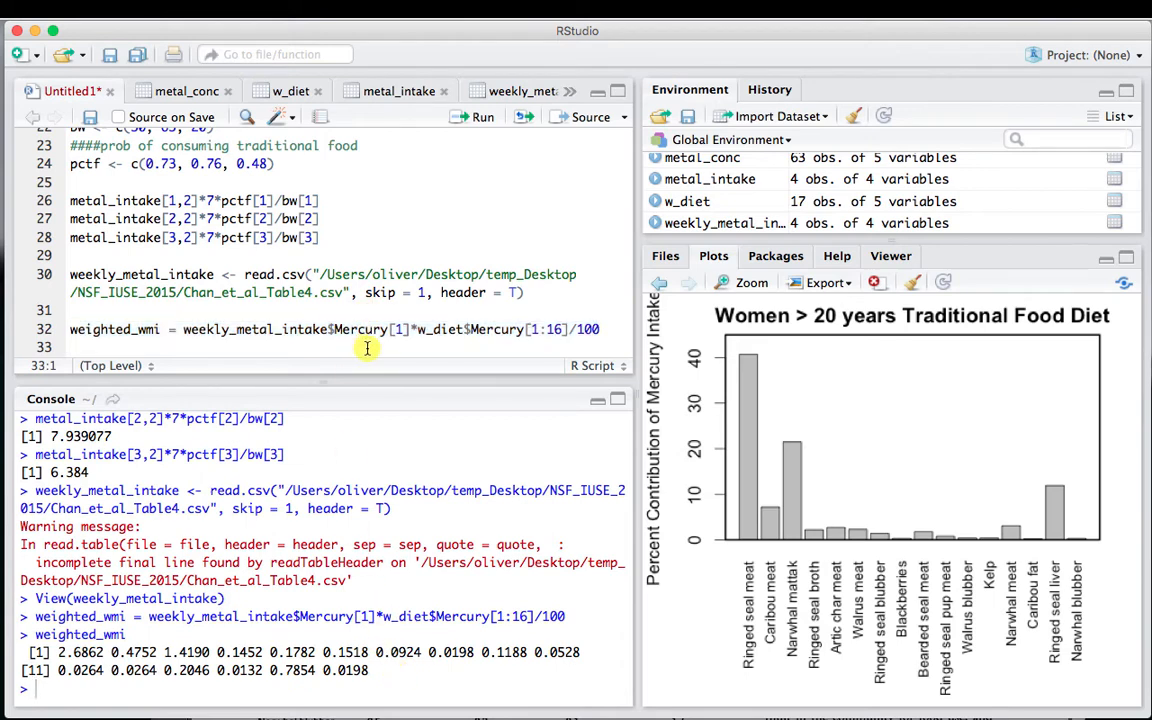
left_click(605, 329)
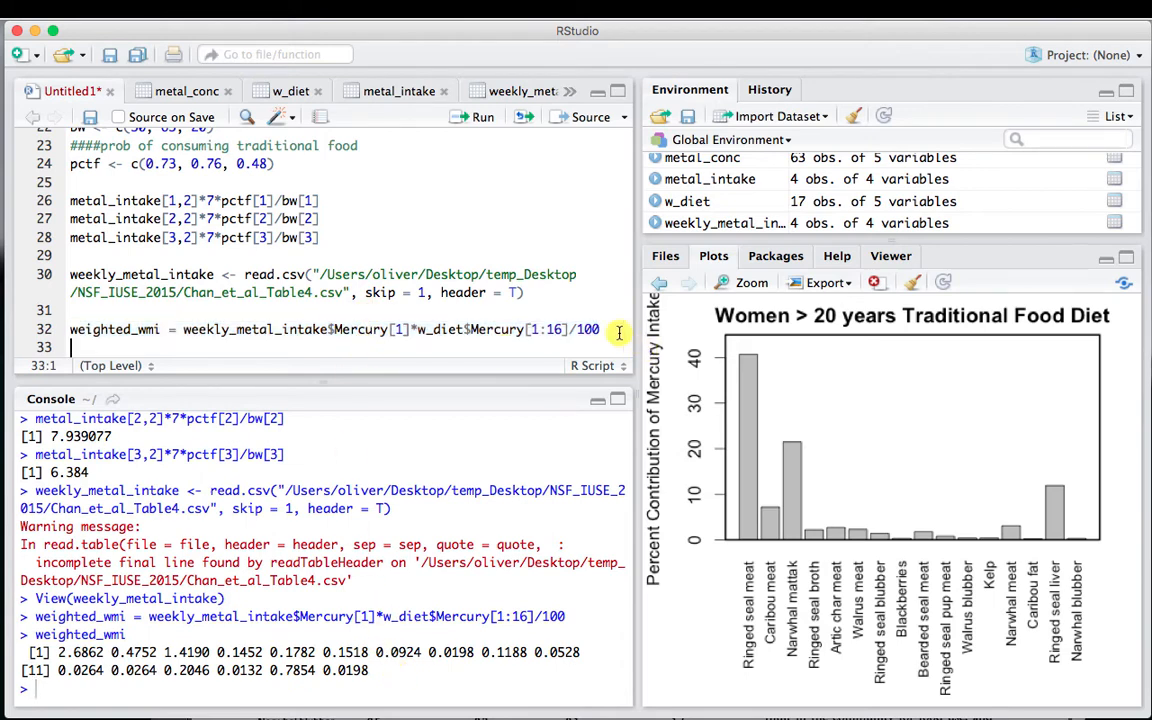
left_click(183, 330)
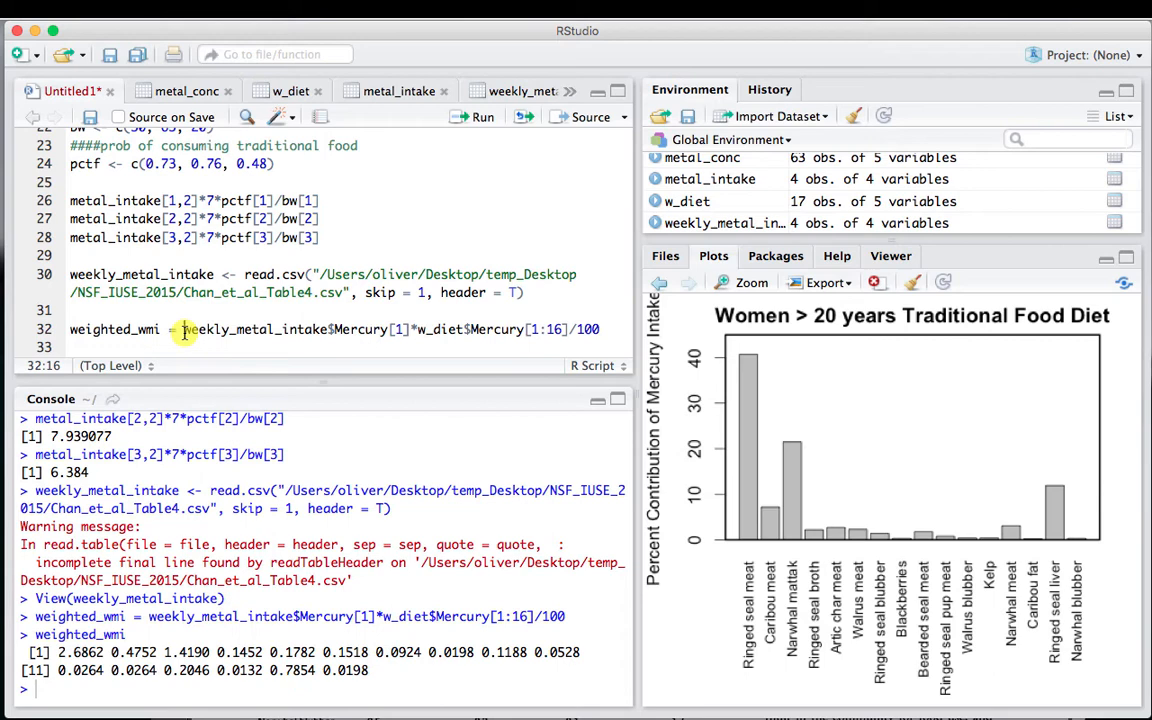
type("c")
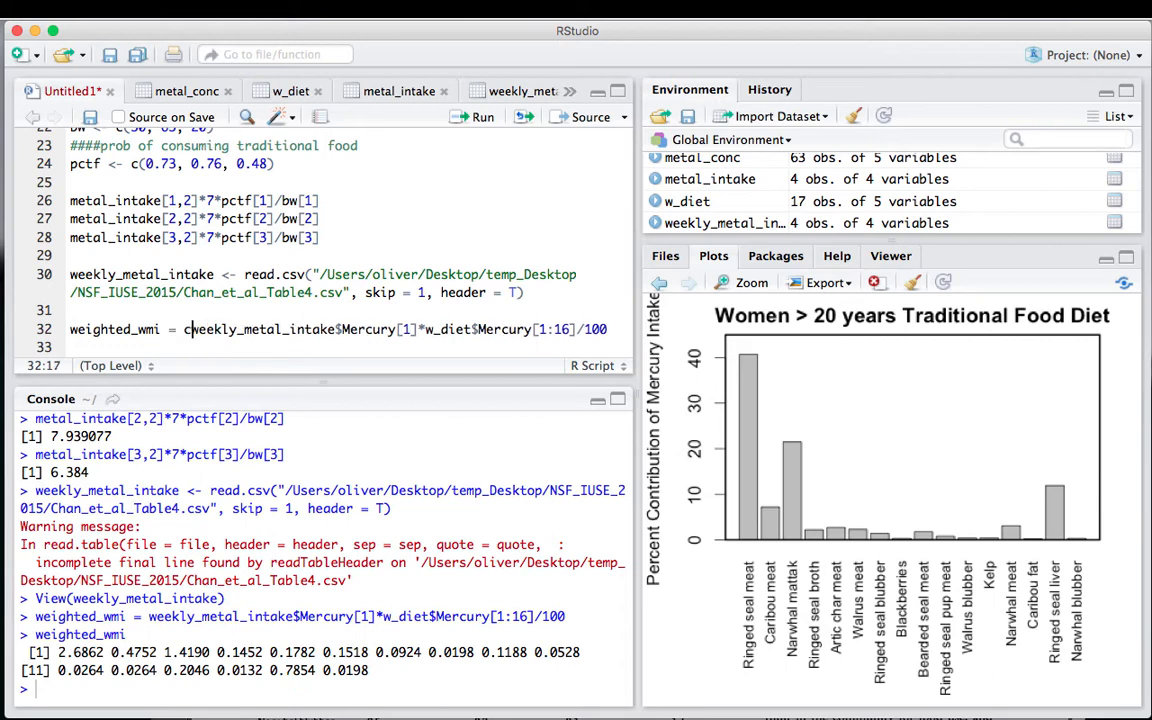
type("(")
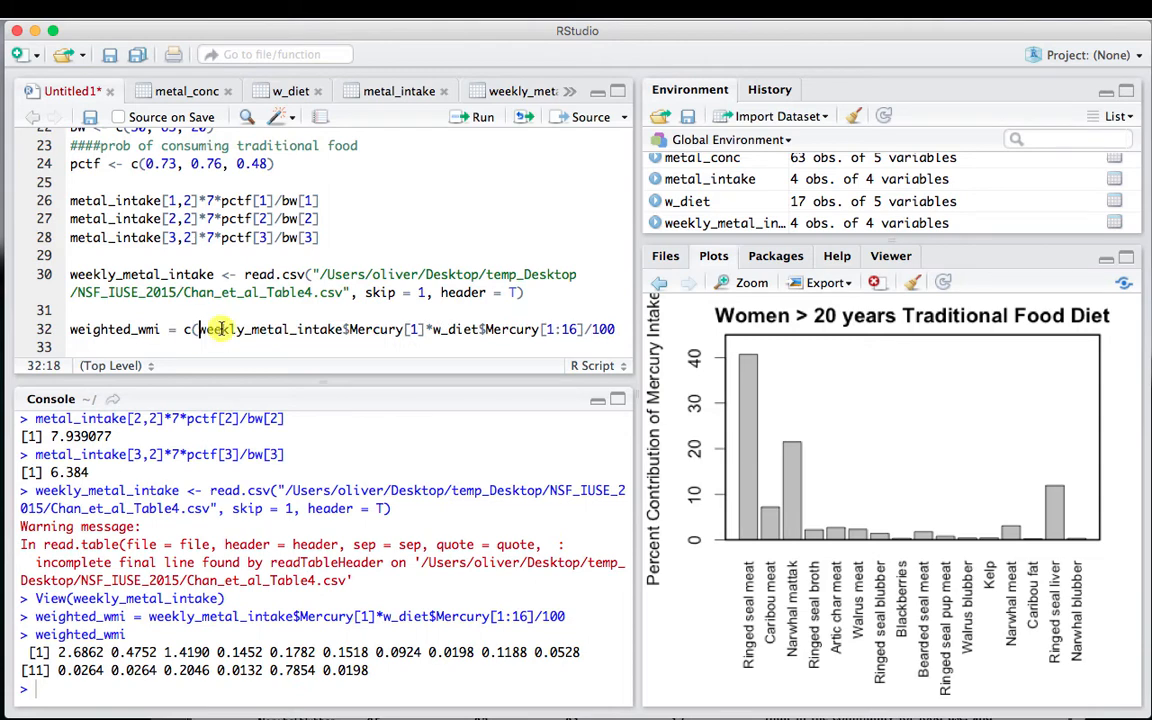
left_click(622, 330)
type(",")
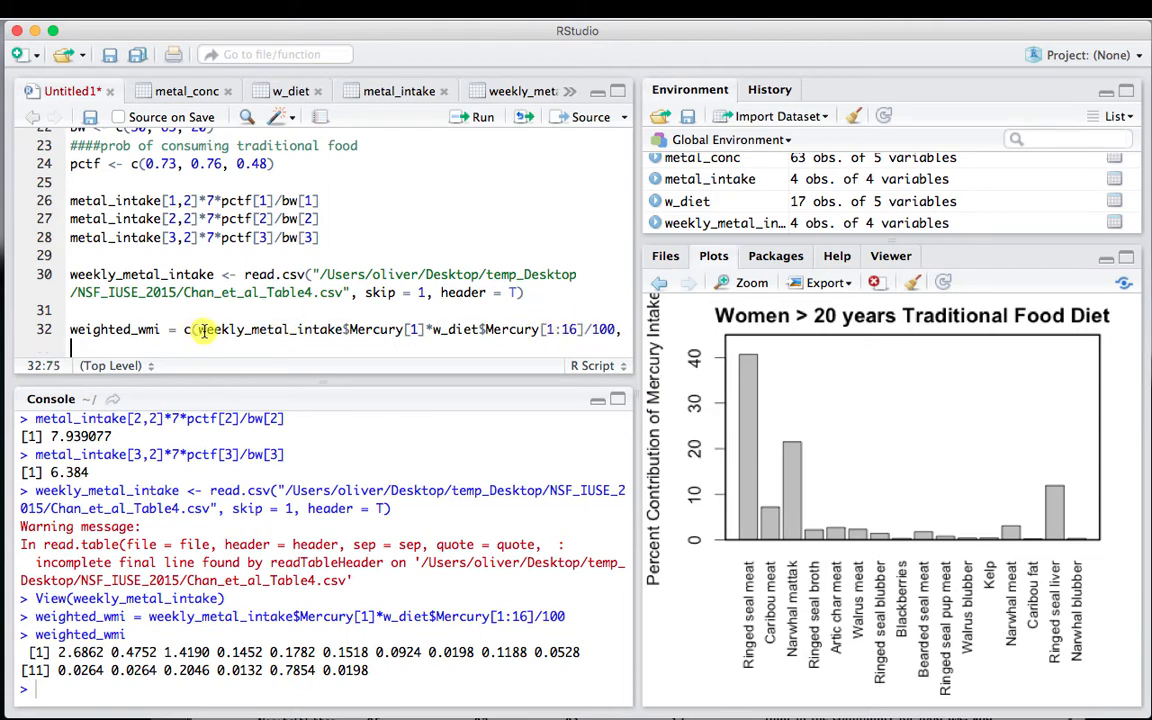
left_click_drag(200, 330, 552, 329)
left_click(552, 329)
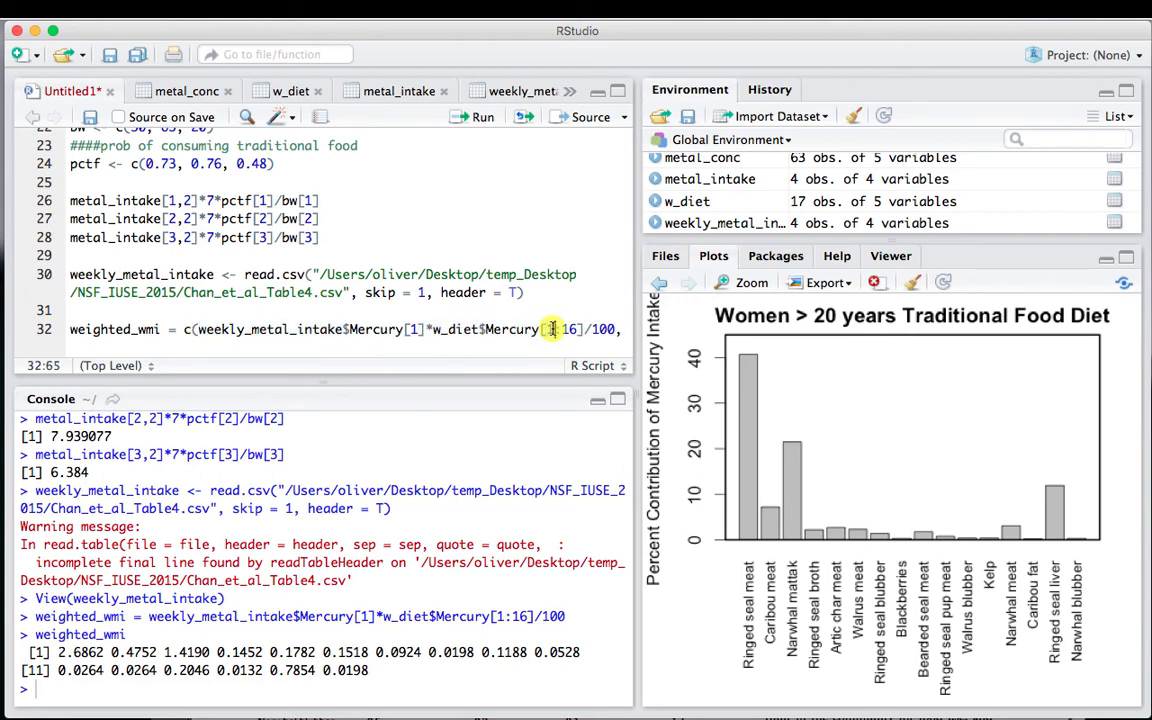
left_click(191, 329)
key("BackSpace")
key("BackSpace")
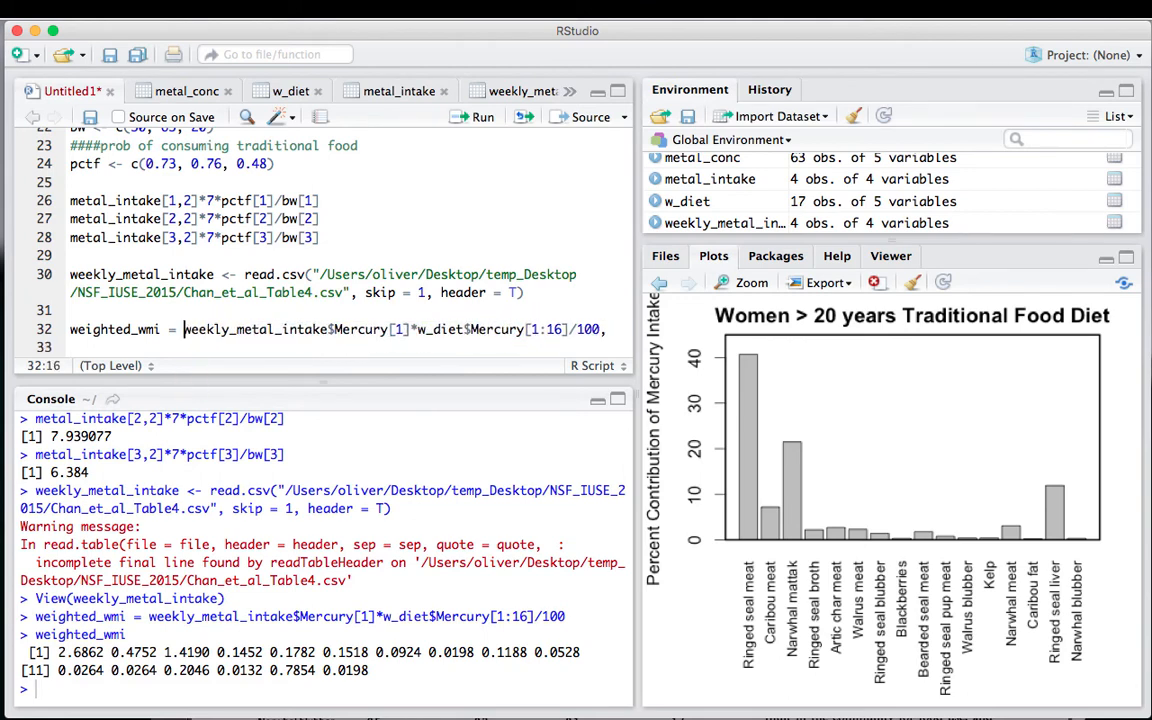
left_click_drag(185, 330, 522, 331)
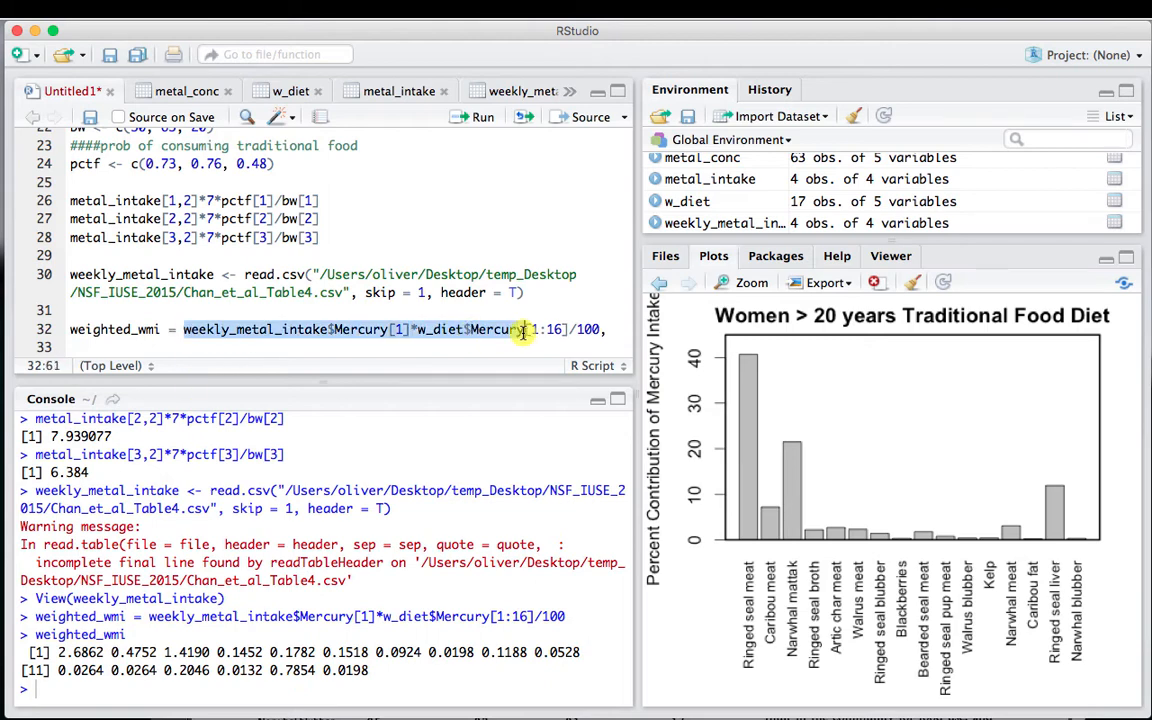
left_click(607, 329)
key("BackSpace")
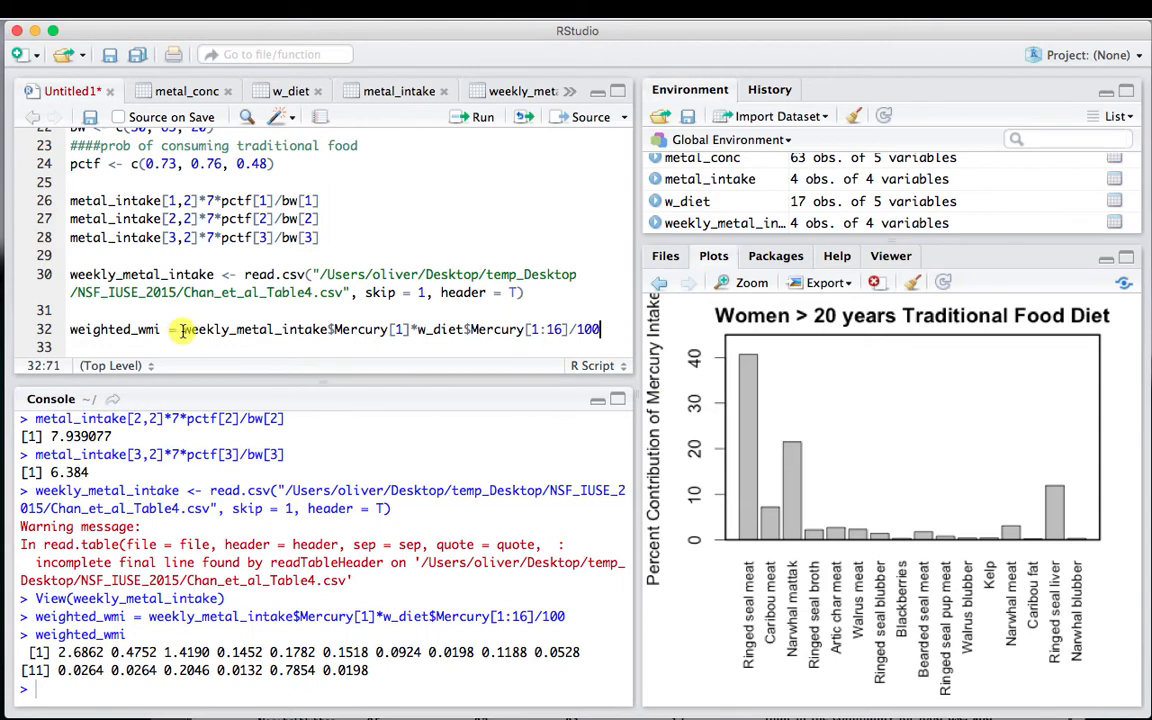
- Copy the expression assigned to weighted_wmi on line 32 and evaluate it on its own in the console
left_click_drag(184, 330, 596, 330)
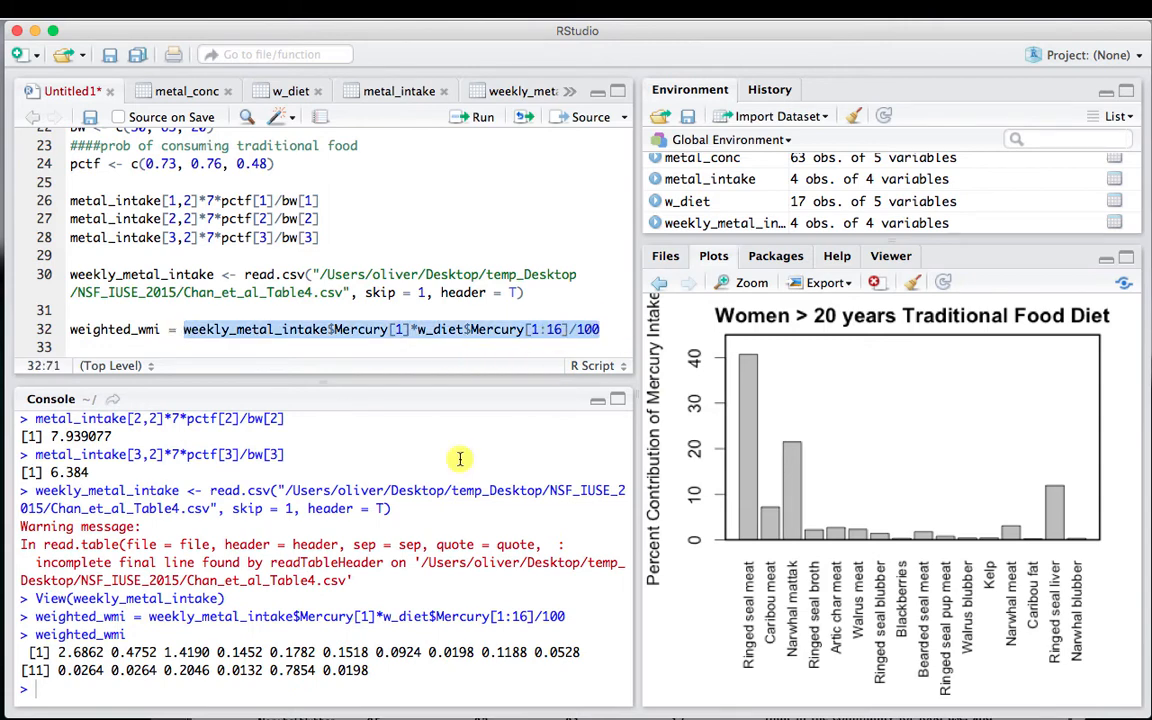
key("Return")
key("Return")
type("weekly_metal_intake$Mercury[1]*w_diet$Mercury[1:16]/100")
key("Return")
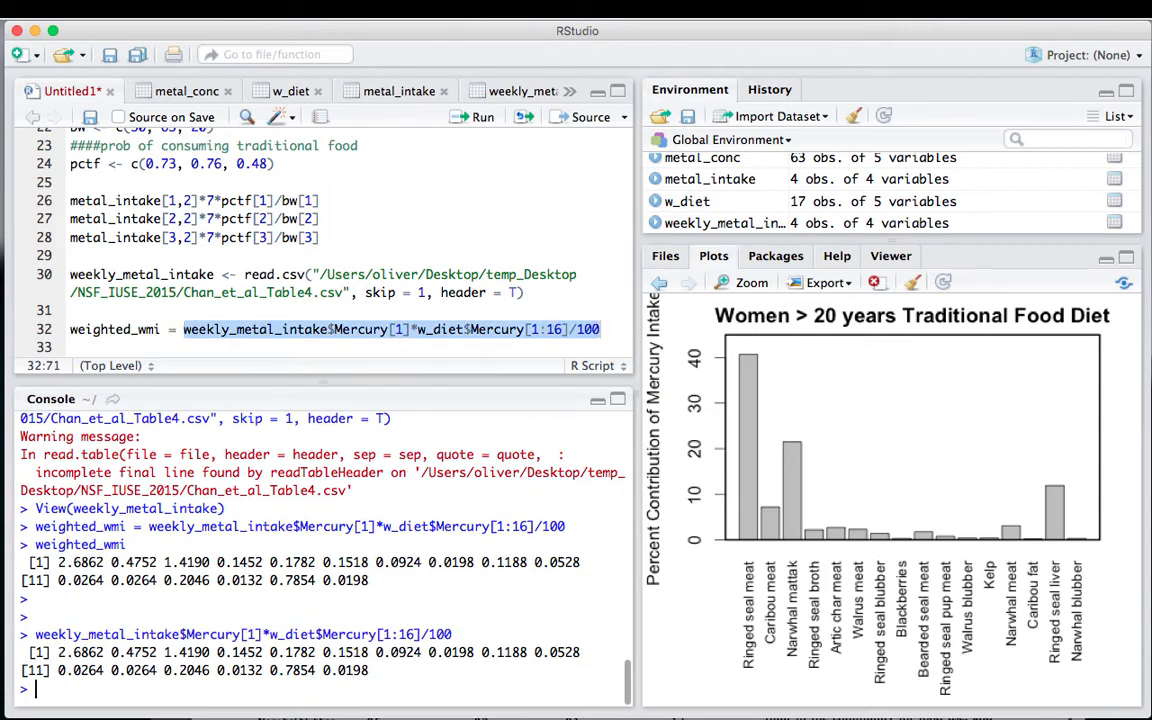
- Recall the last console expression, wrap it in sum(), and evaluate sum(weekly_metal_intake$Mercury[1]*w_diet$Mercury[1:16]/100)
key("Up")
key("Left")
key("Left")
key("Left")
key("Left")
key("Left")
key("Left")
key("Left")
key("Left")
key("Left")
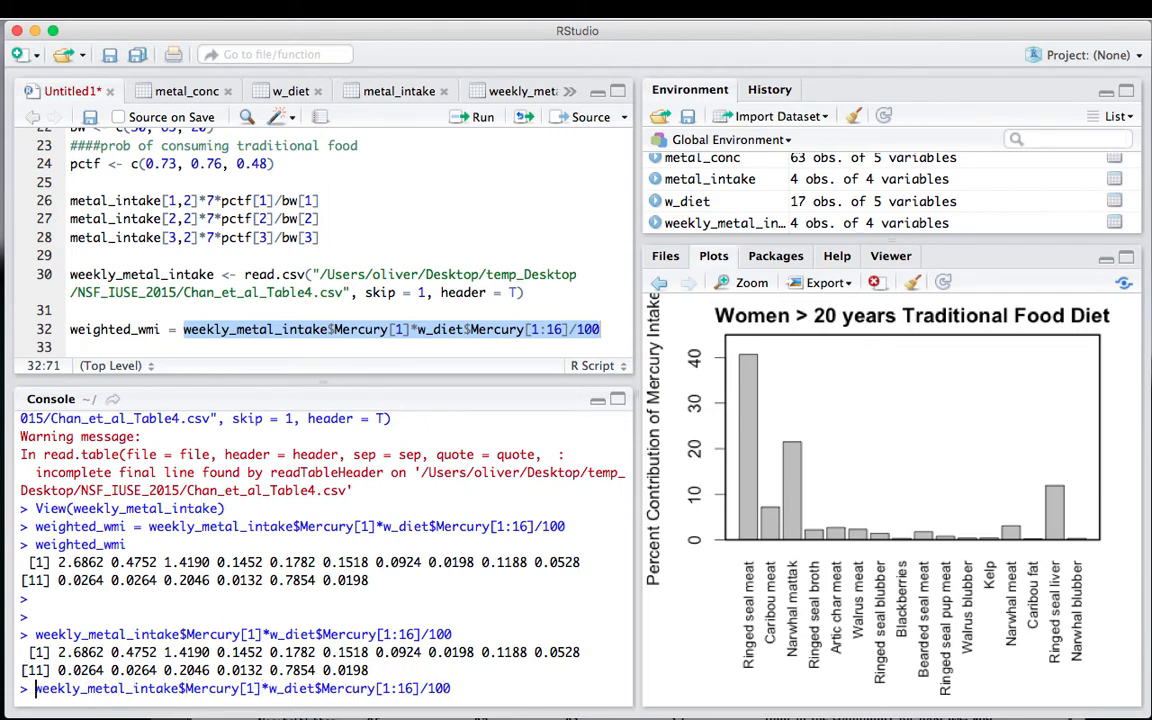
type("sum(")
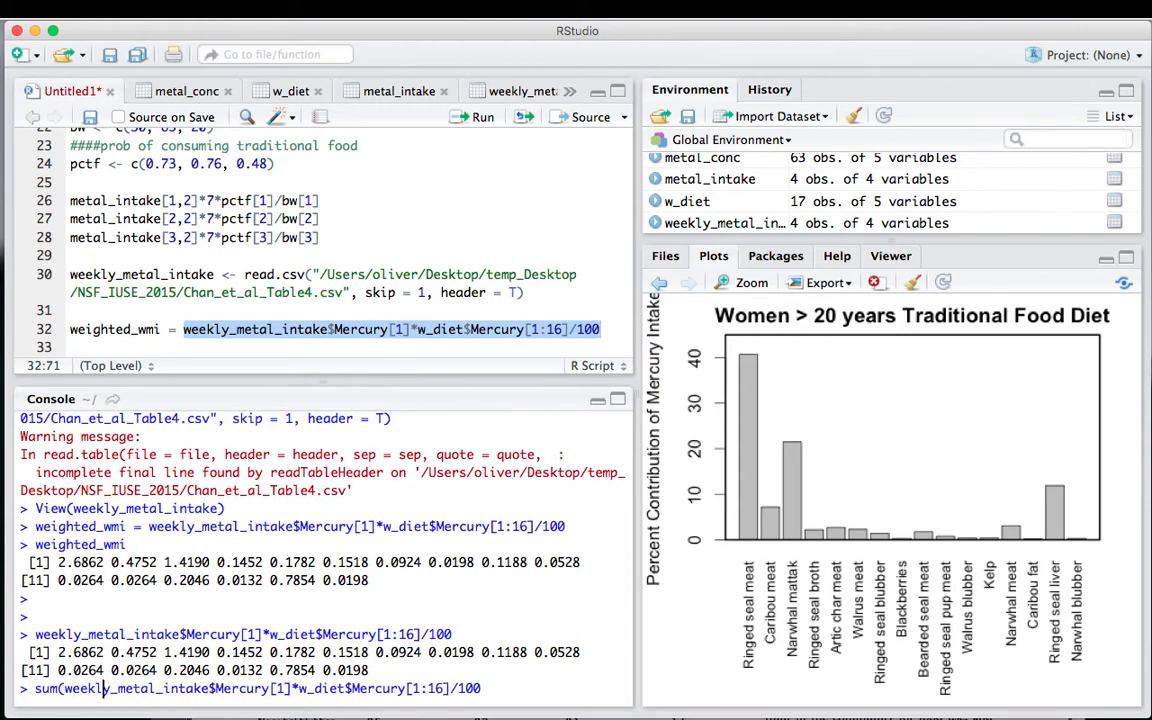
key("Right")
key("Right")
key("Right")
key("Right")
key("Right")
key("Right")
key("Right")
key("Right")
key("Right")
key("Right")
key("Right")
type(")")
key("Return")
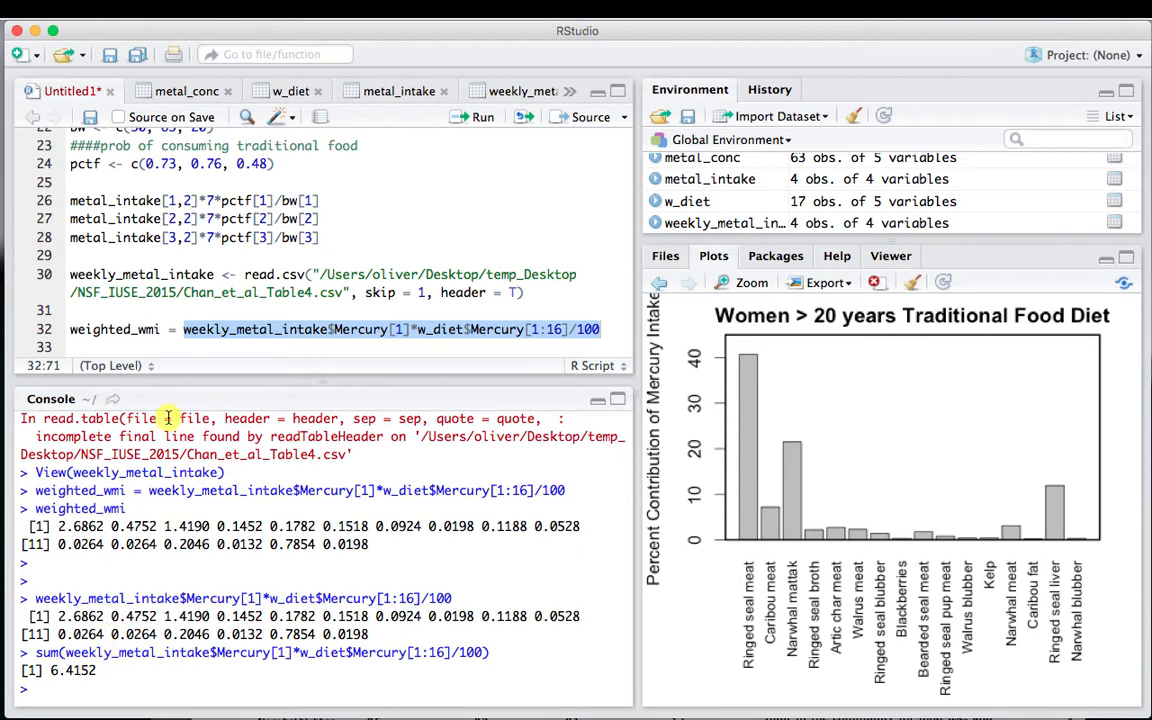
- Check the Mercury total in the w_diet data and the women's Mercury value in weekly_metal_intake against the computed sum
left_click(185, 93)
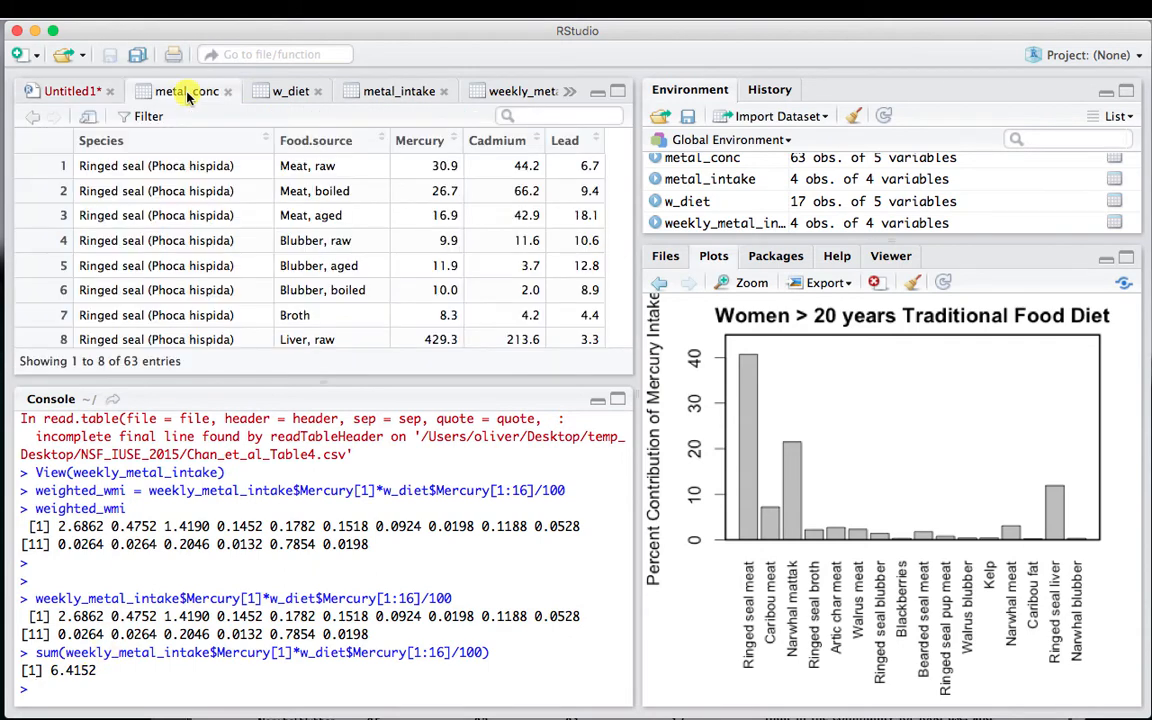
left_click(290, 91)
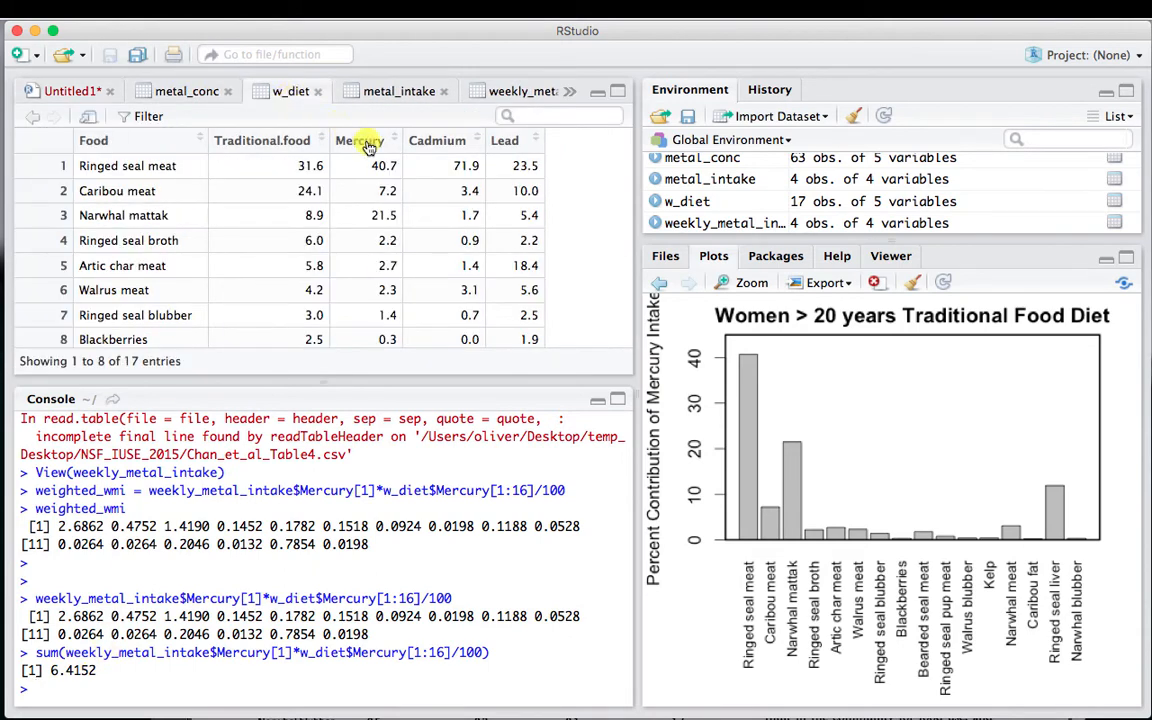
scroll(377, 172, "down", 5)
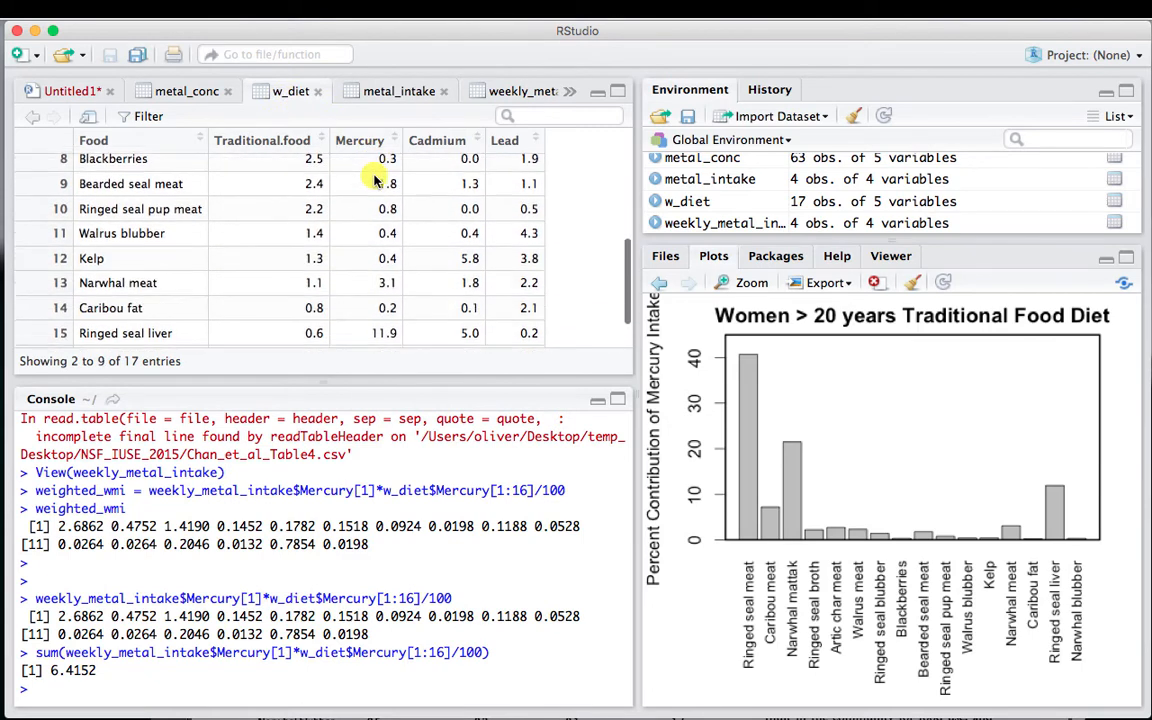
scroll(377, 178, "down", 2)
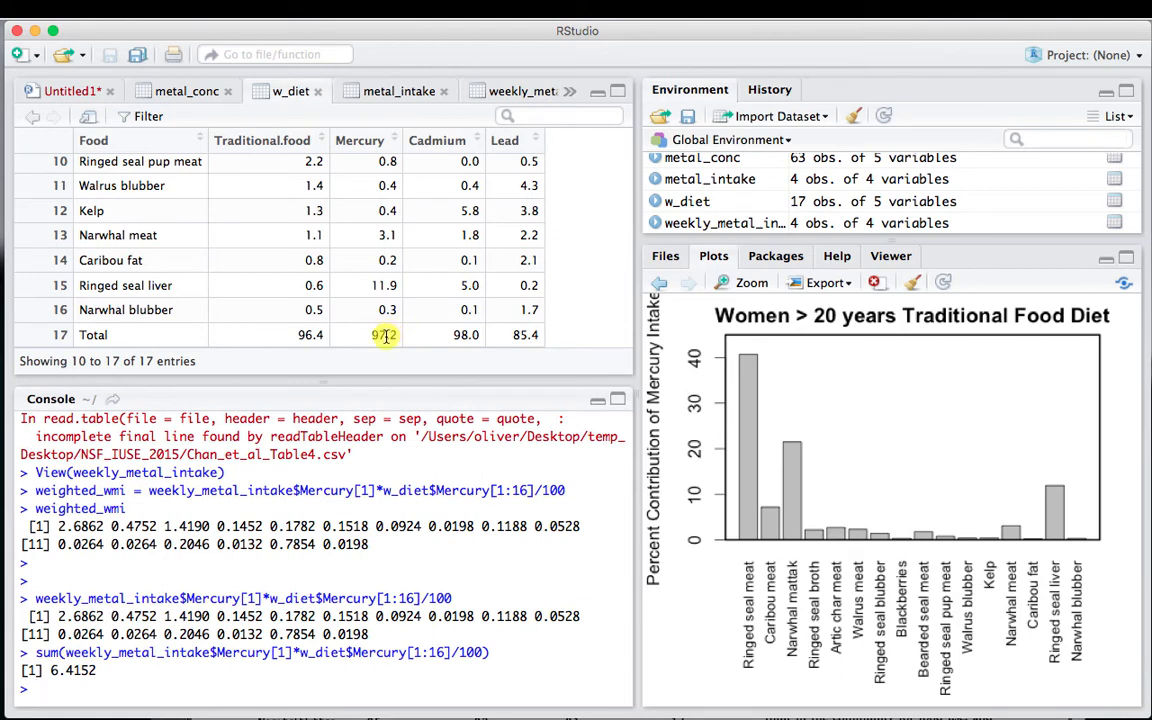
left_click(401, 93)
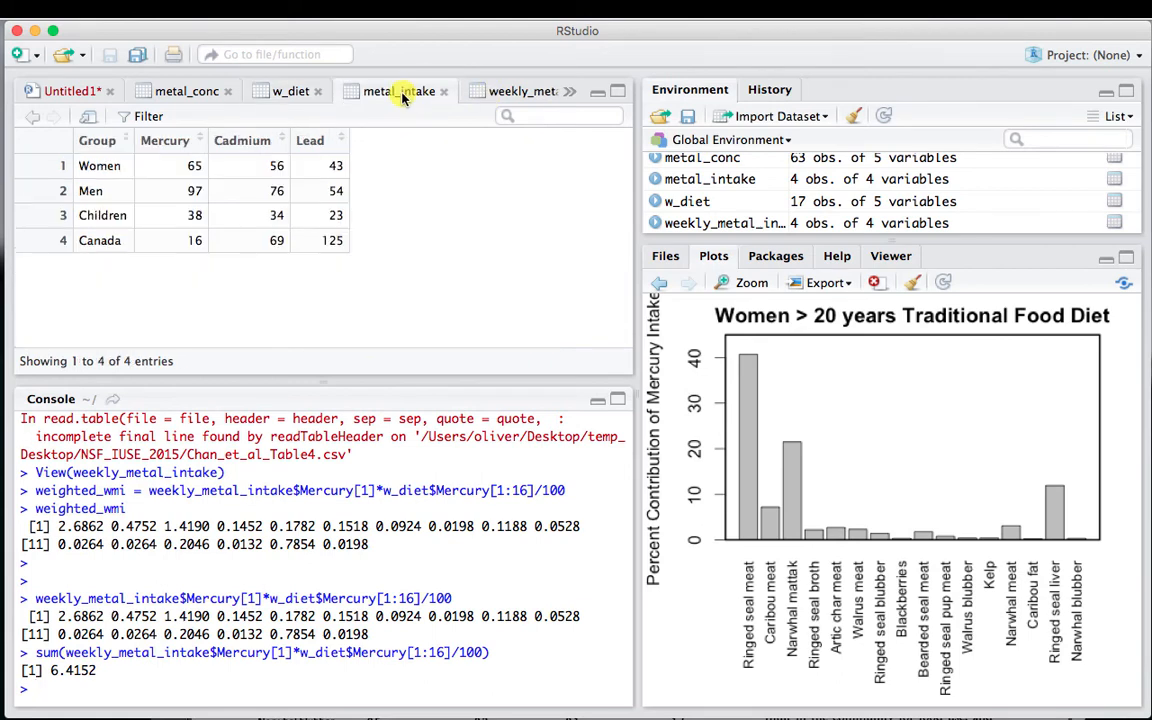
left_click(515, 91)
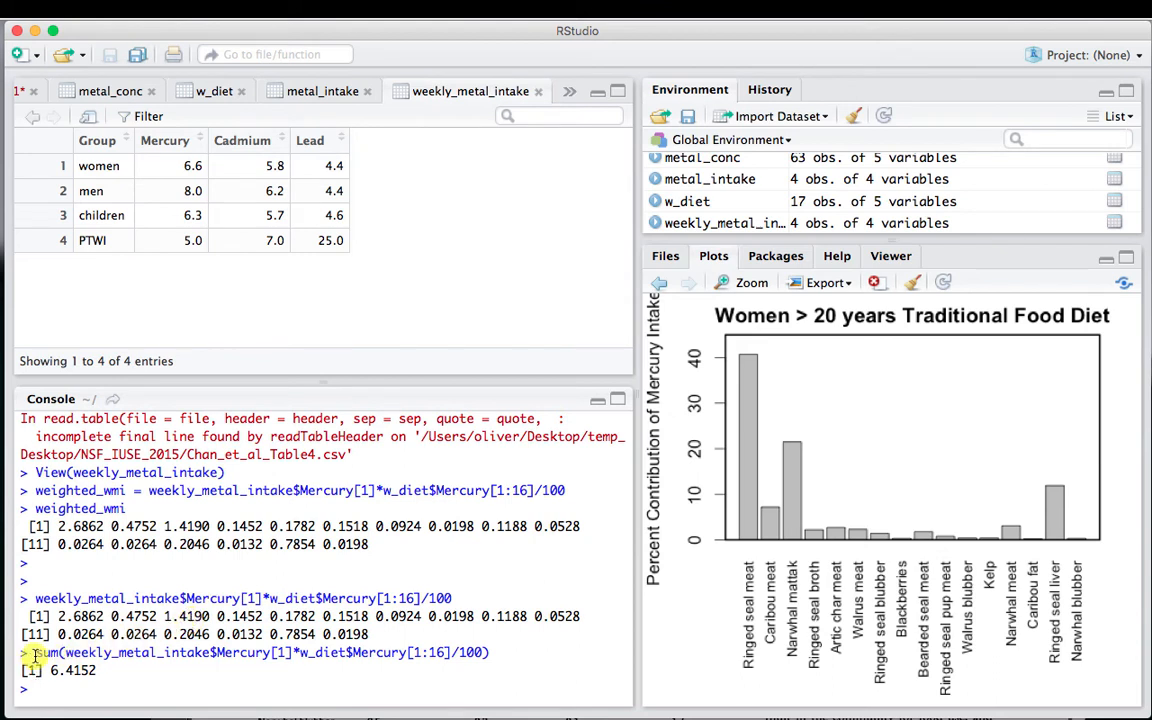
- On line 32, append the copied sum(weekly_metal_intake$Mercury[1]*w_diet$Mercury[1:16]/100) as a final element and enclose both expressions in c()
left_click_drag(36, 655, 490, 655)
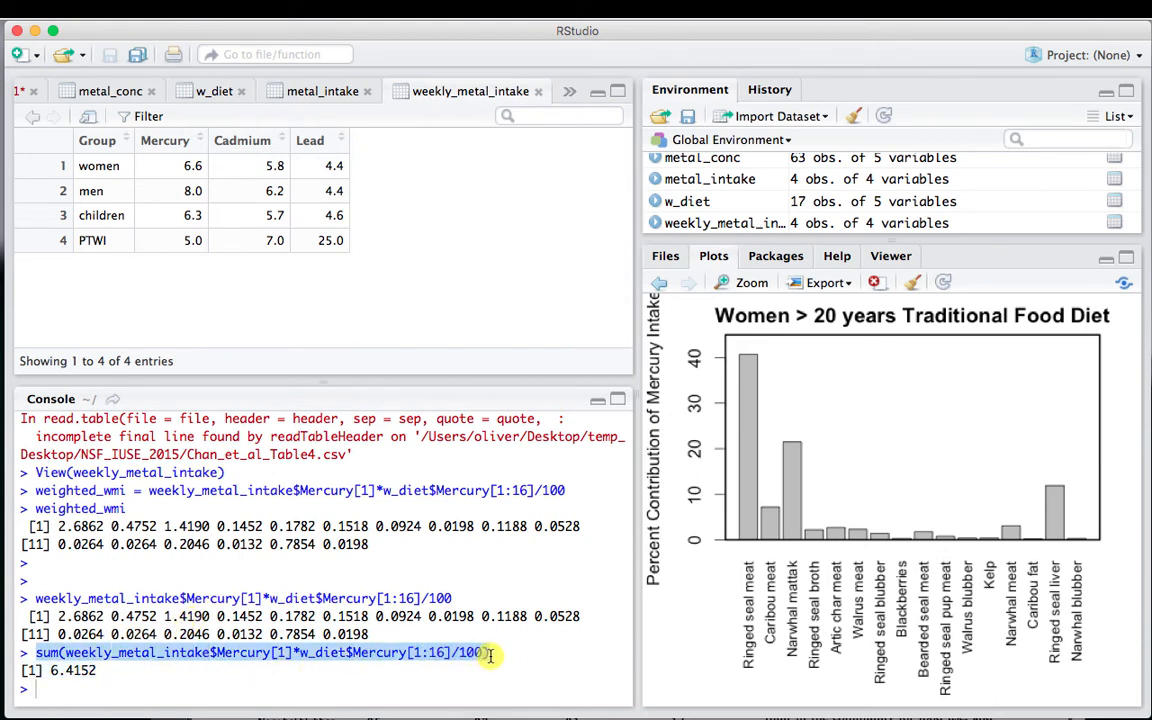
left_click(20, 91)
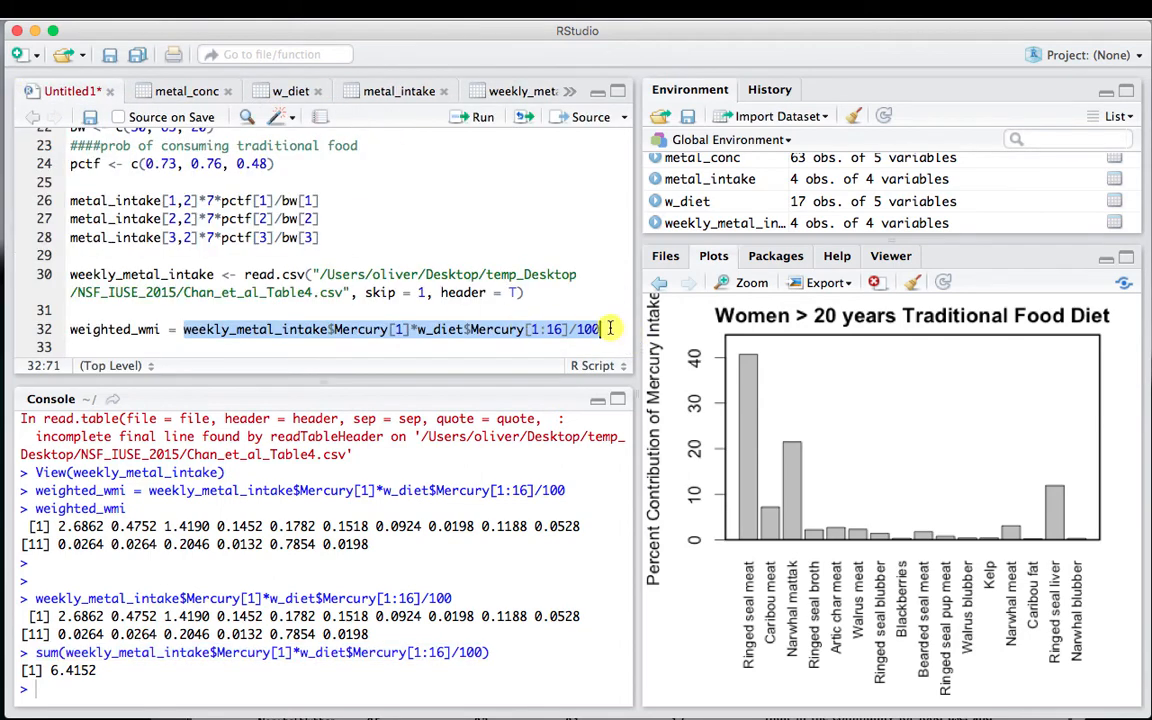
left_click(600, 329)
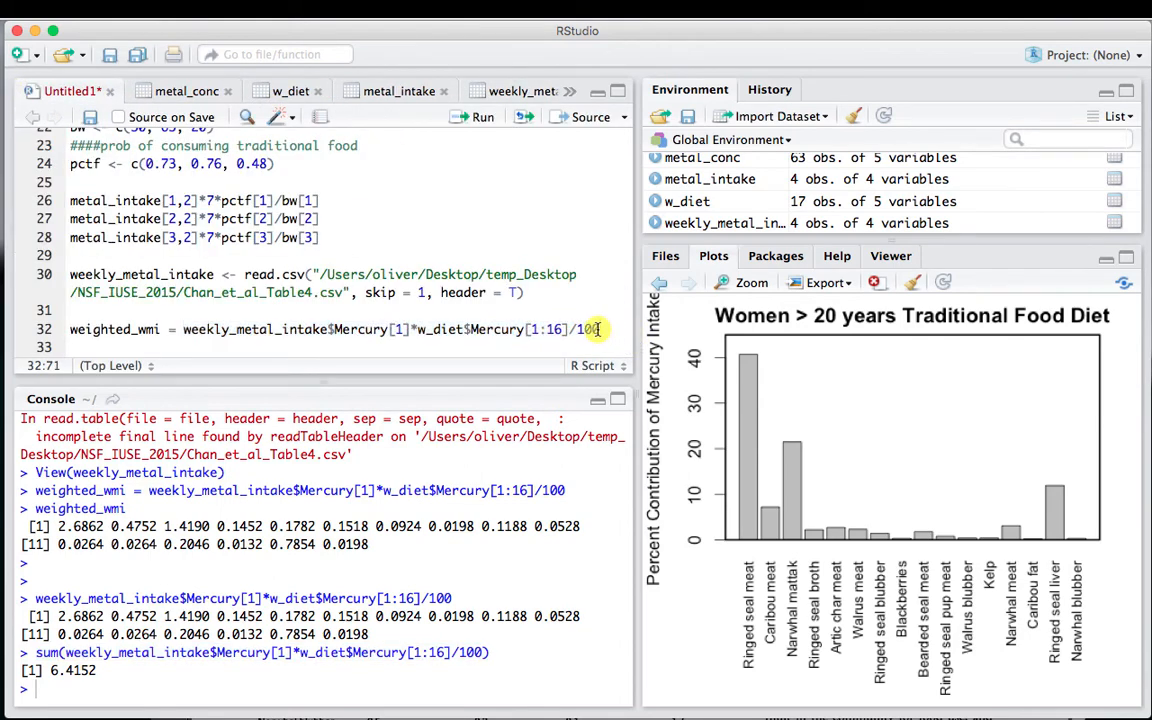
type(",")
type("sum(weekly_metal_intake$Mercury[1]*w_diet$Mercury[1:16]/100)")
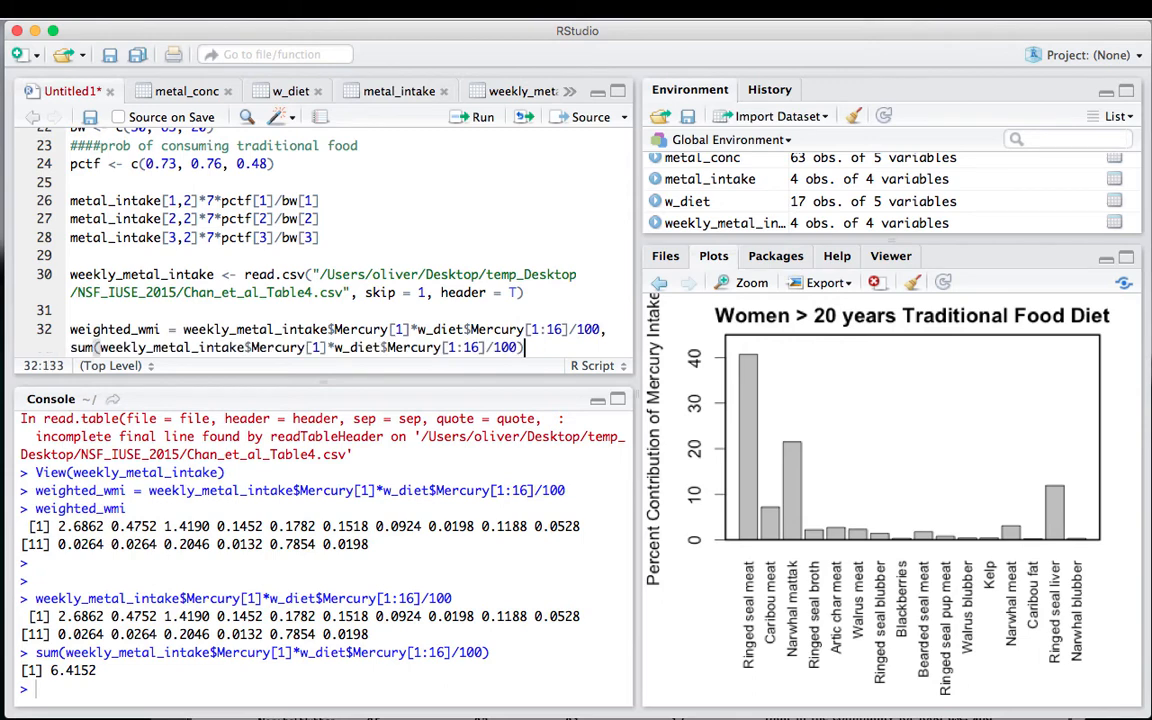
left_click(183, 329)
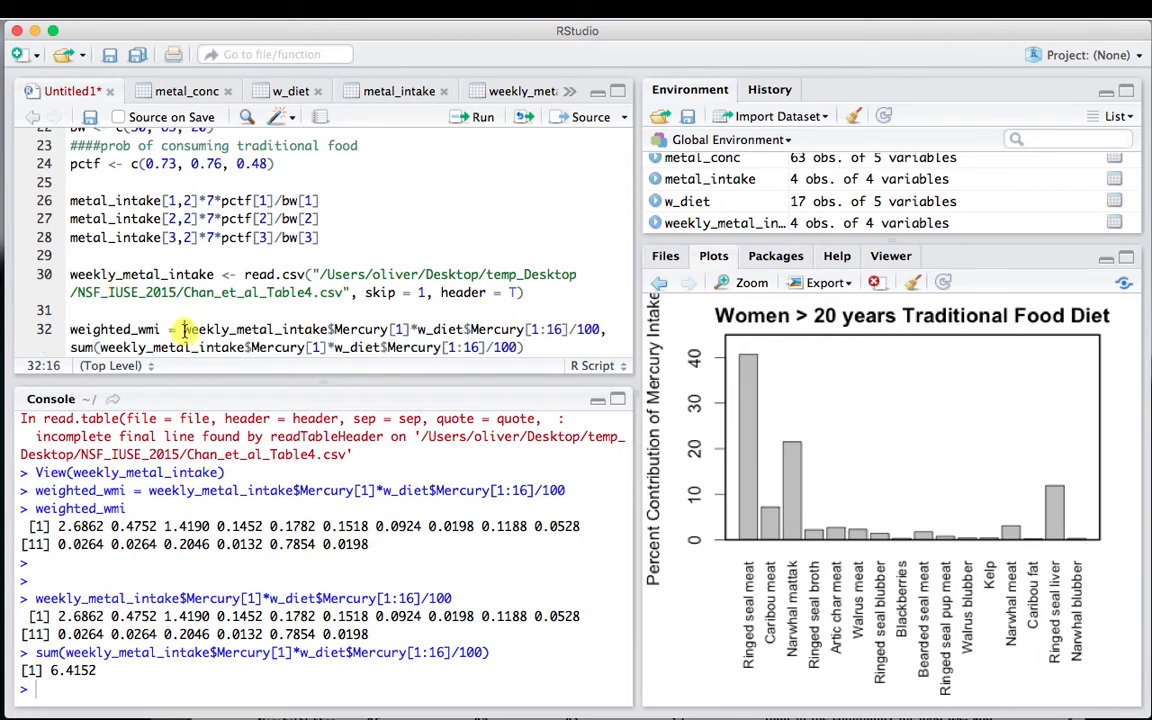
type("c(")
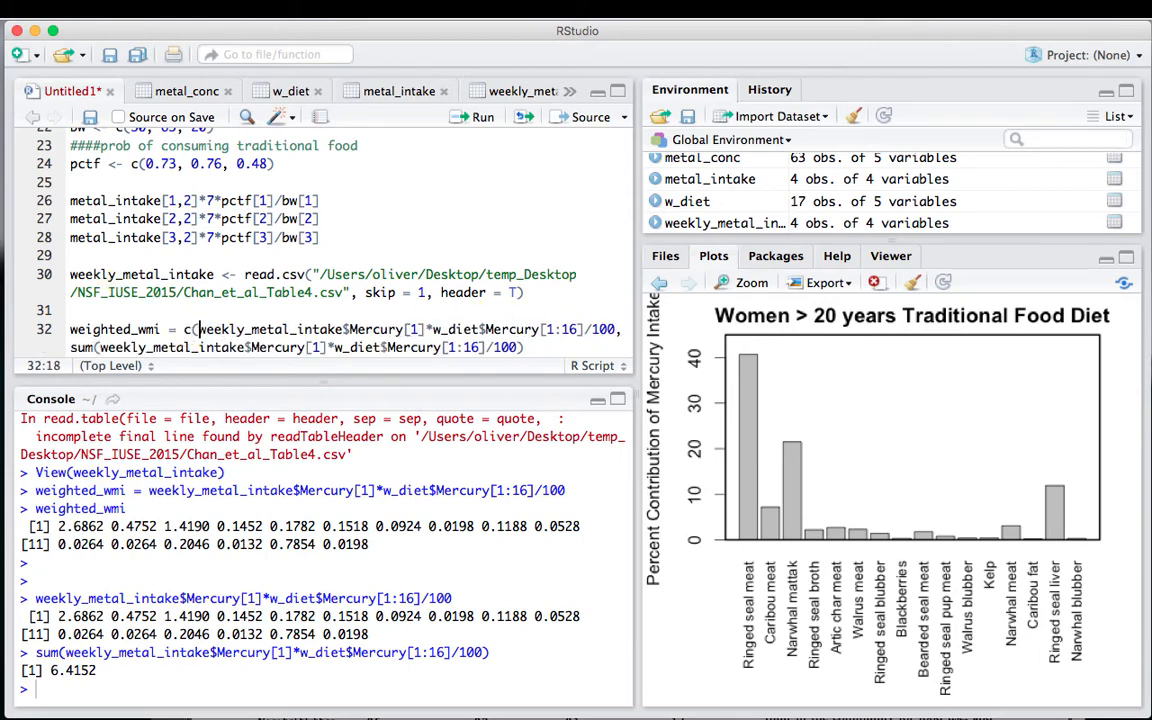
left_click(535, 347)
type(")")
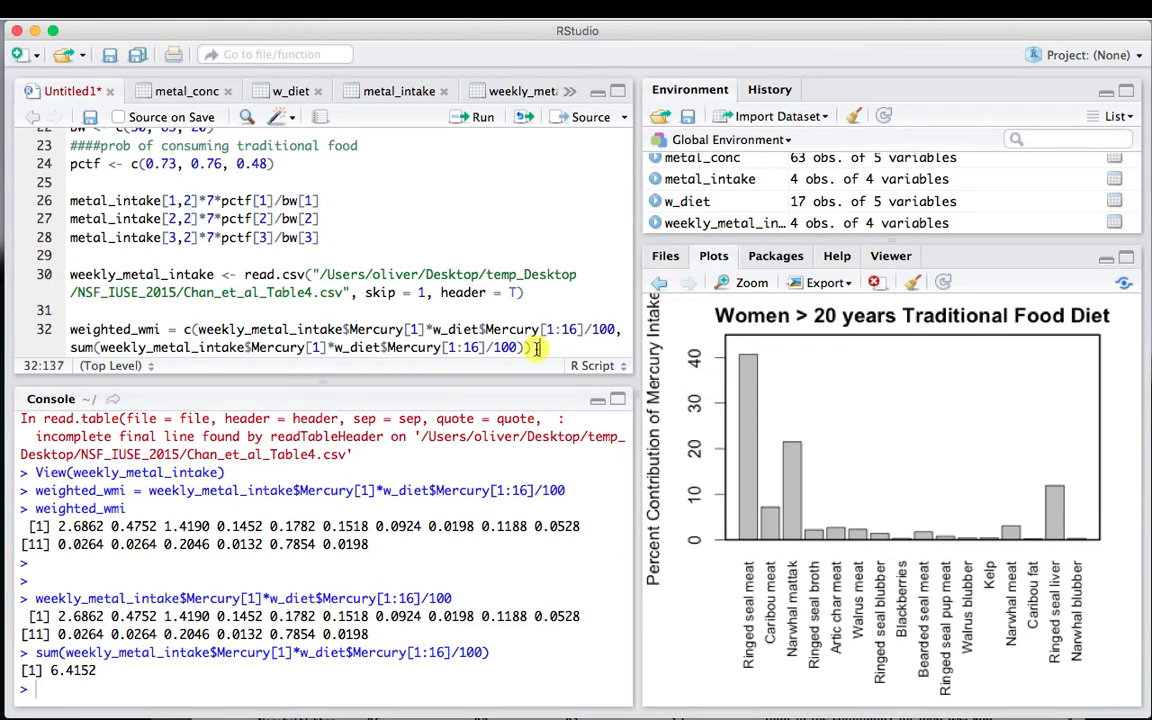
- Run the revised line 32 assignment and print weighted_wmi in the console
left_click_drag(525, 347, 62, 337)
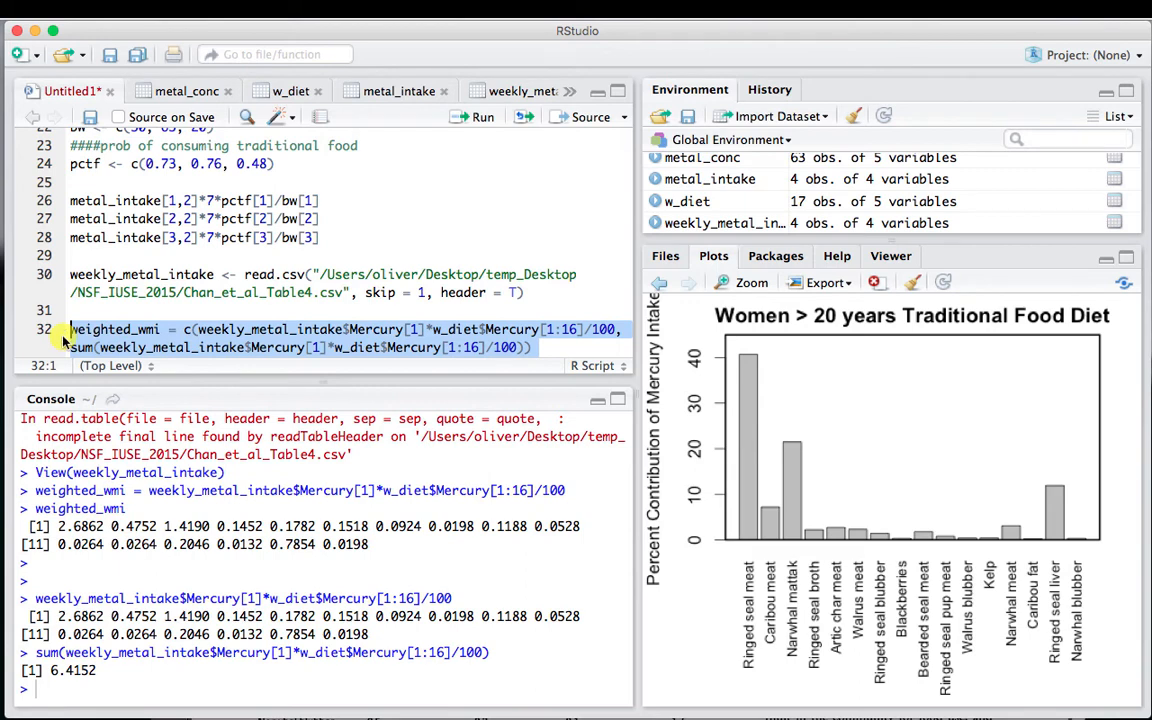
left_click(472, 116)
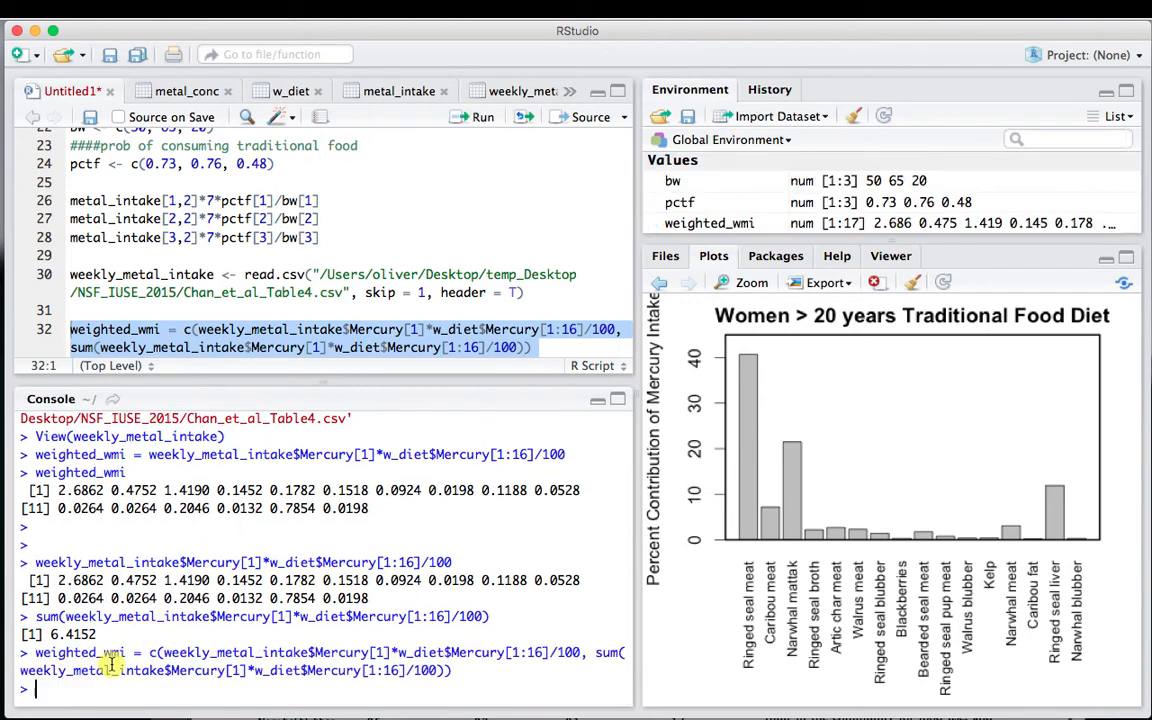
type("weighted_wm")
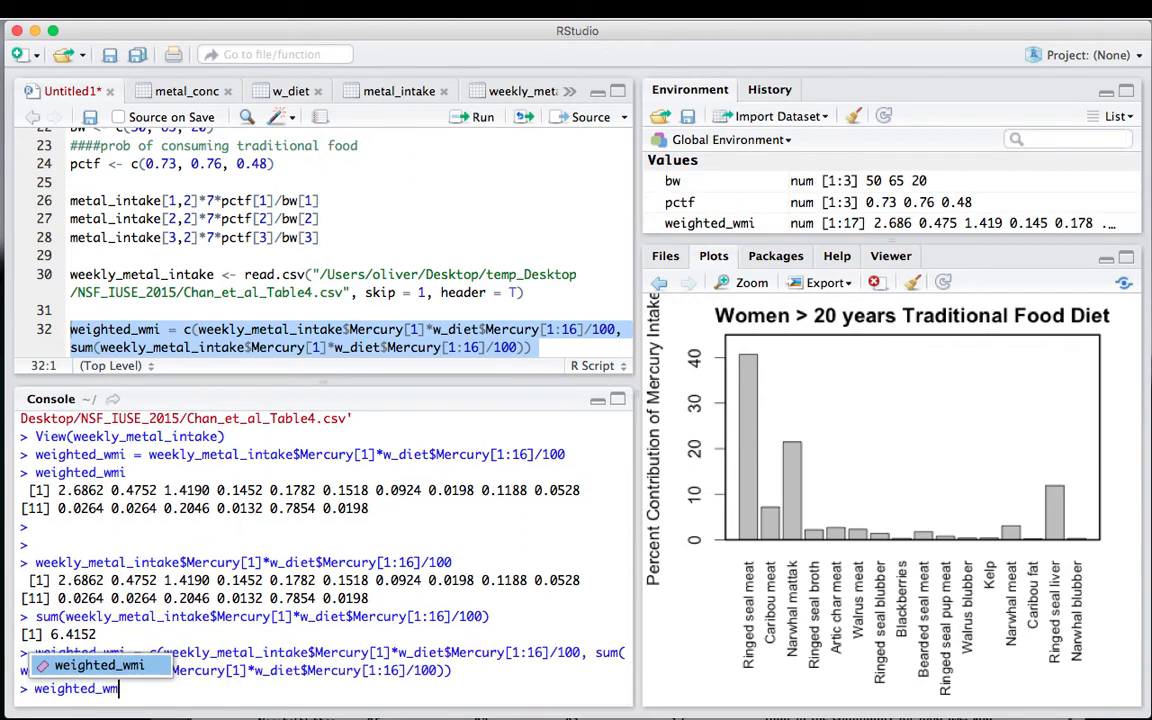
key("Tab")
key("Return")
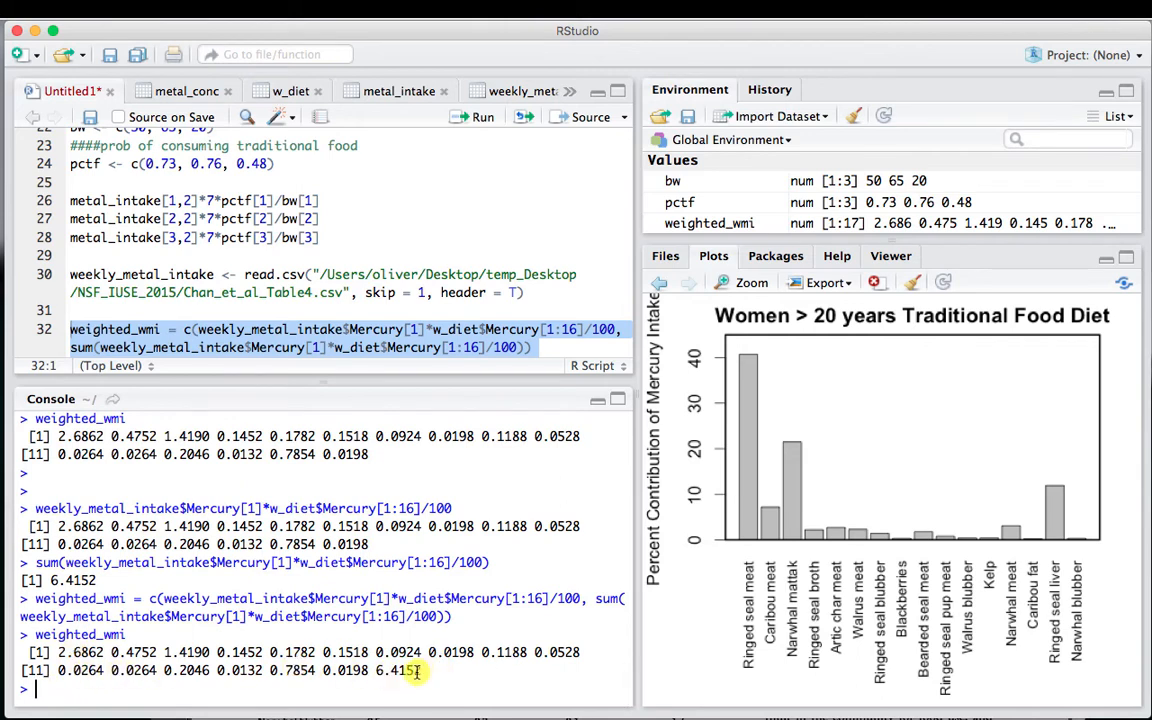
- On line 34 of the script, start a barplot() call with weighted_wmi as its data, followed by the names.arg argument
left_click(553, 342)
key("Return")
key("Return")
key("Return")
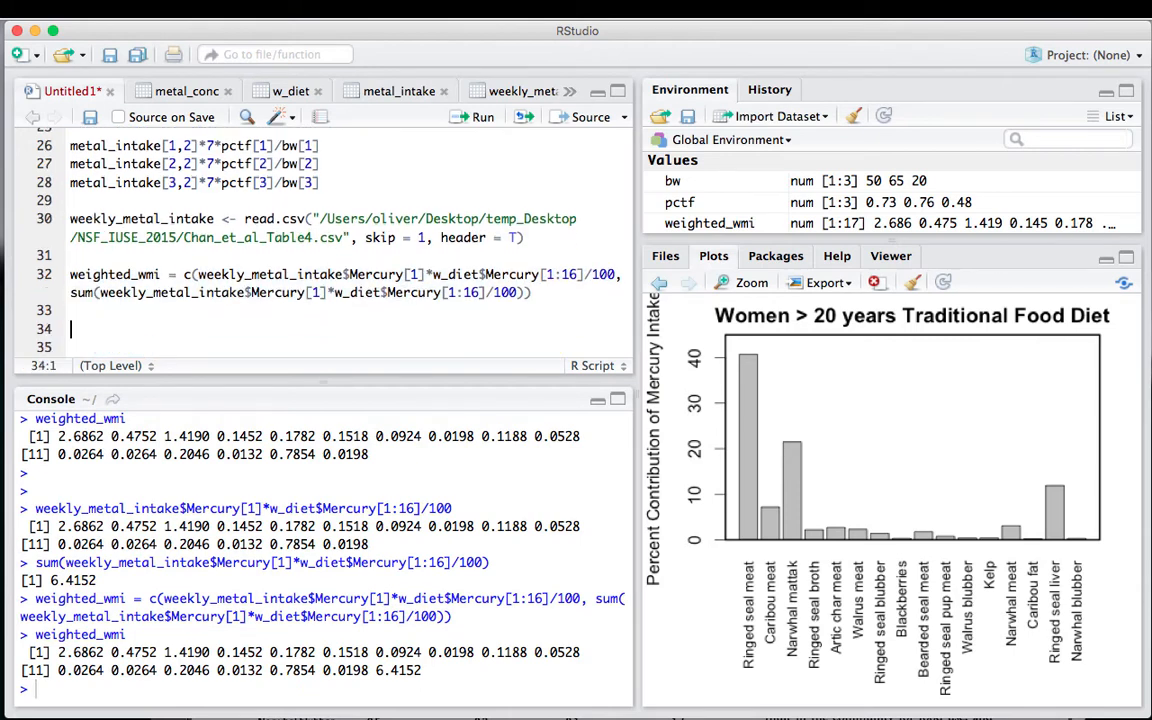
type("barplot")
type("(weighte")
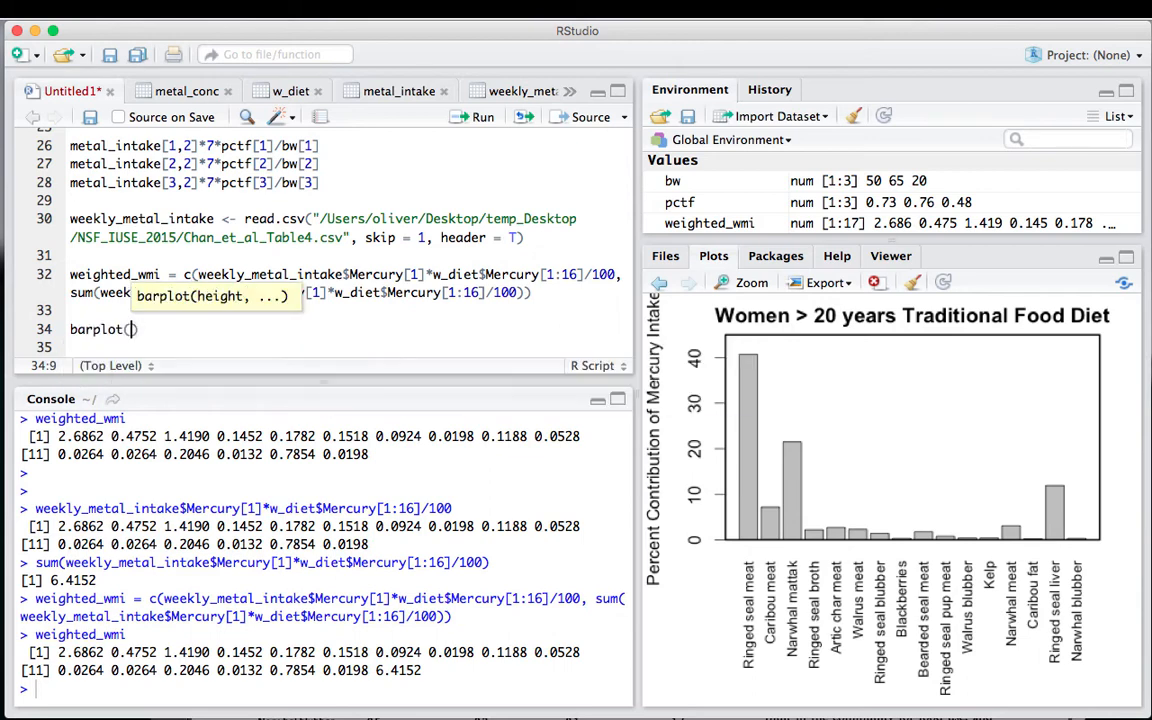
type("d")
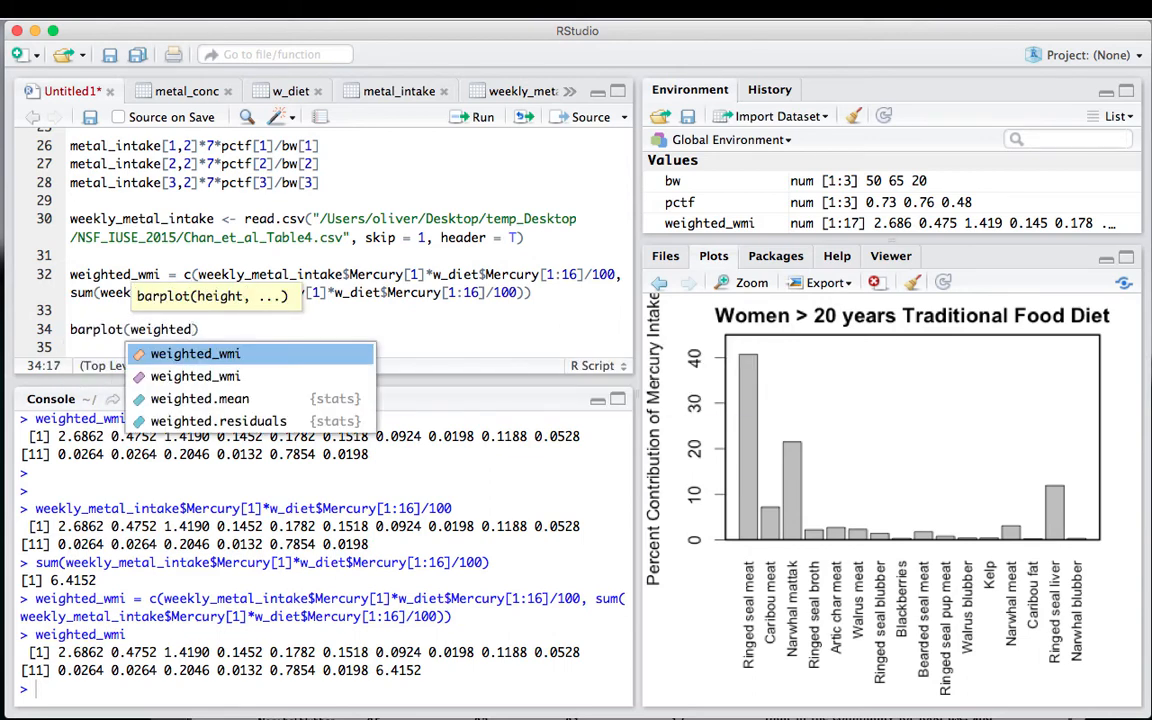
type("_wmi")
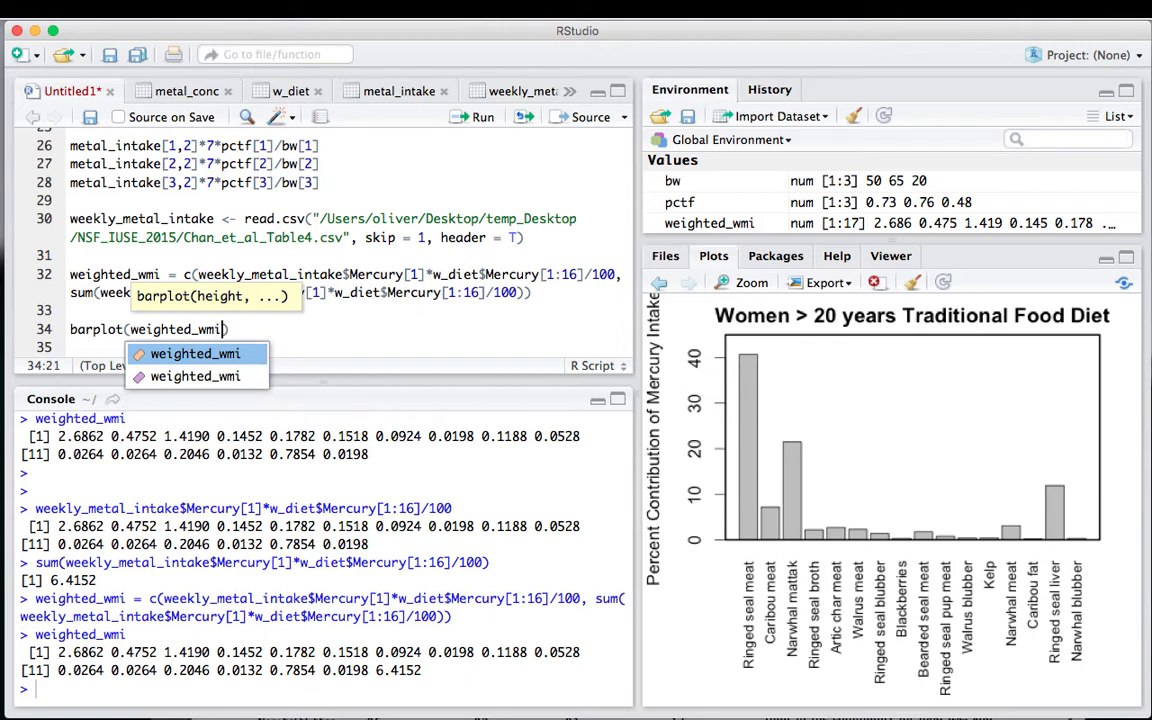
type(", ")
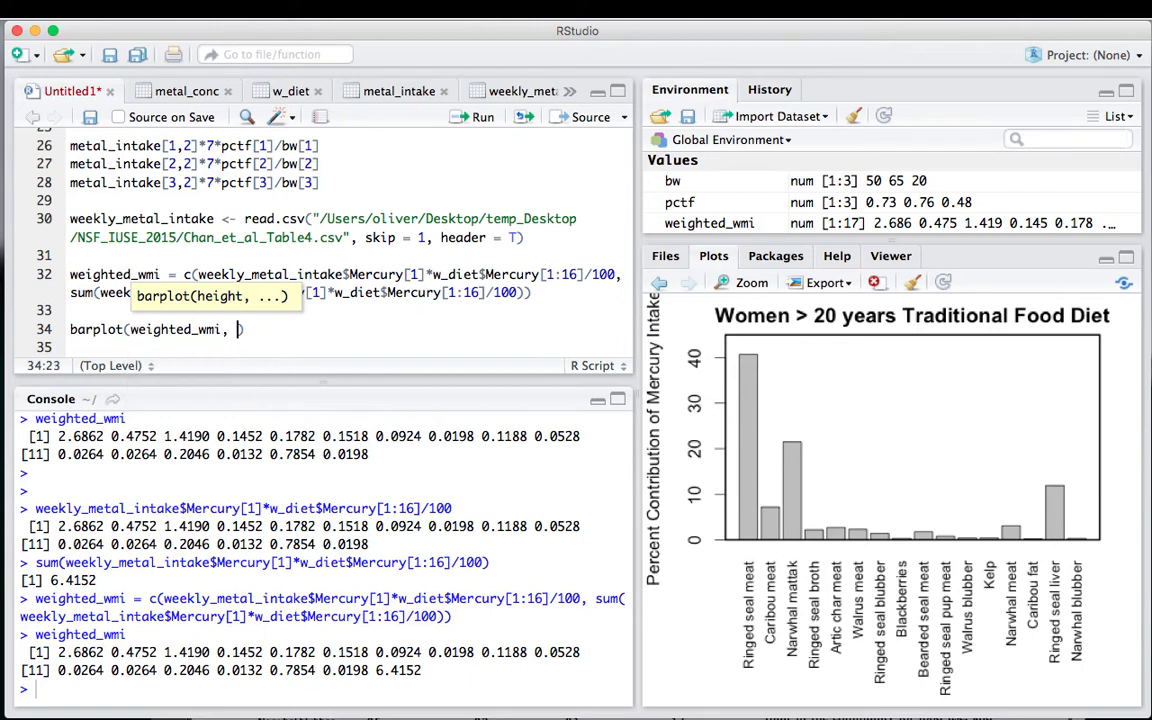
type("names")
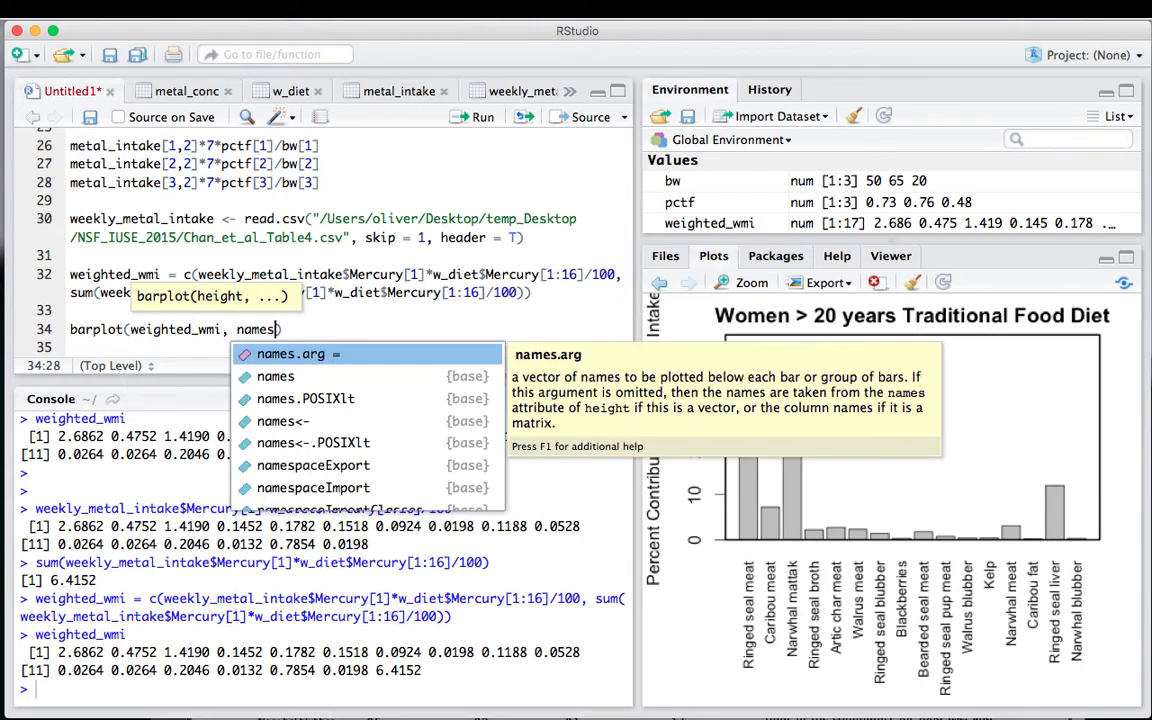
type(".arg")
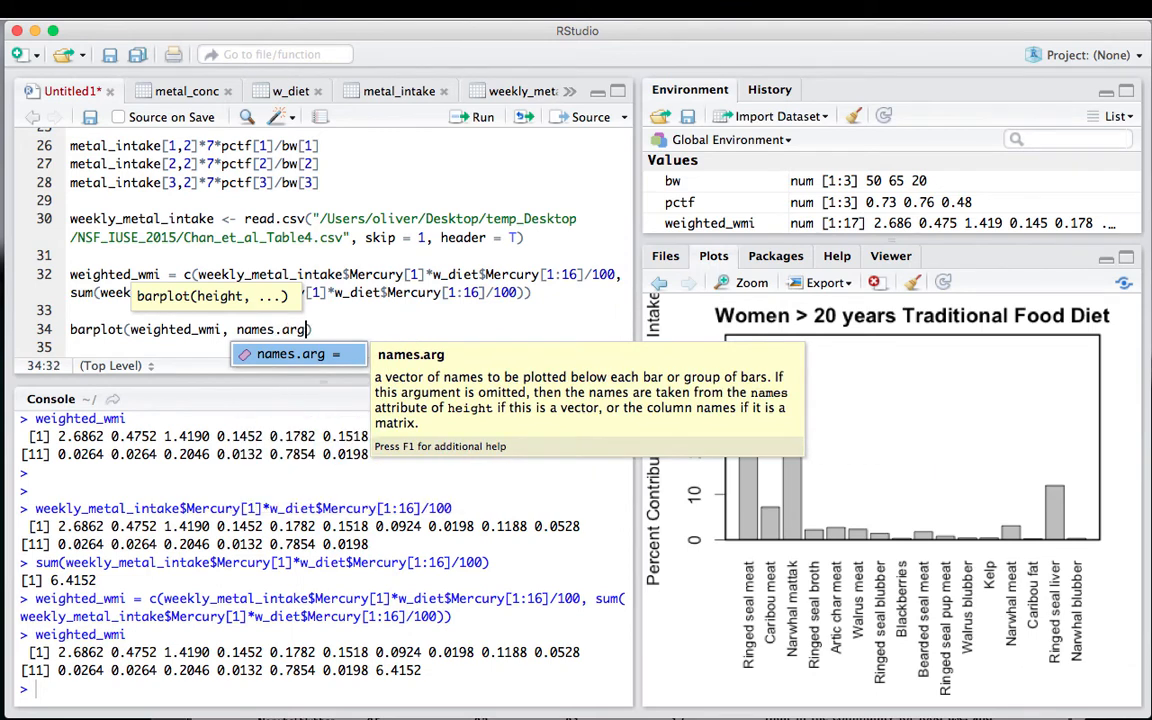
- Check the w_diet data for the food name column, and set names.arg to w_diet$Food in the script's barplot call
left_click(398, 93)
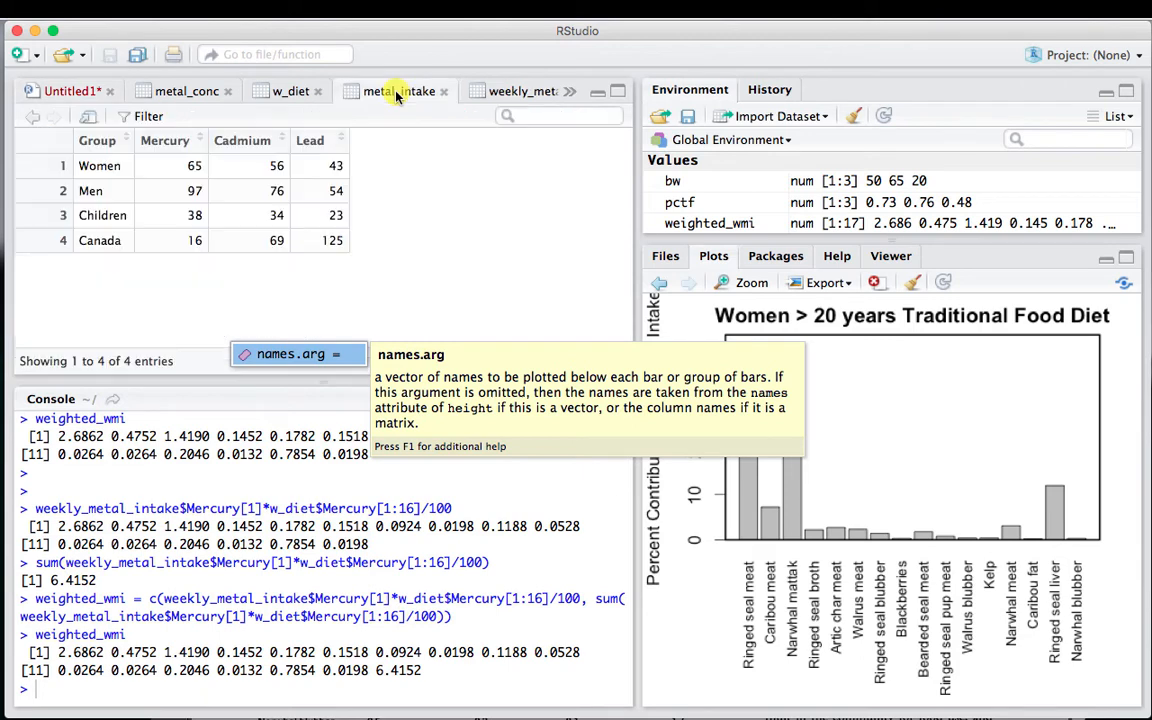
left_click(290, 92)
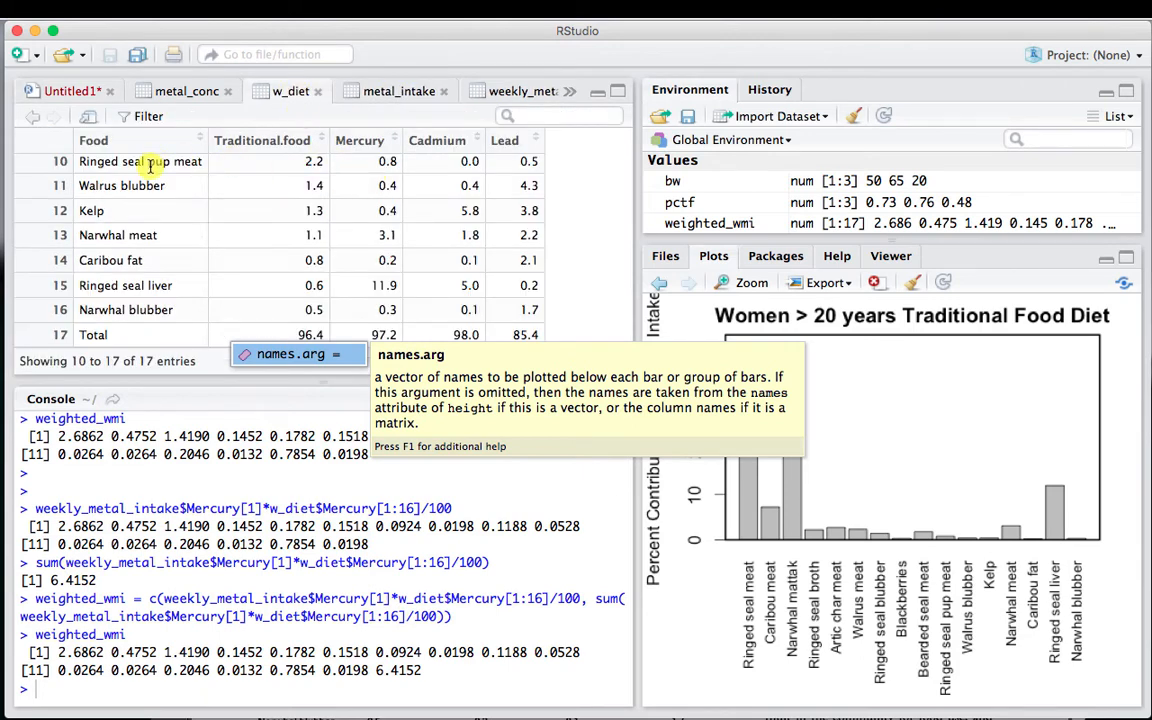
scroll(122, 309, "up", 5)
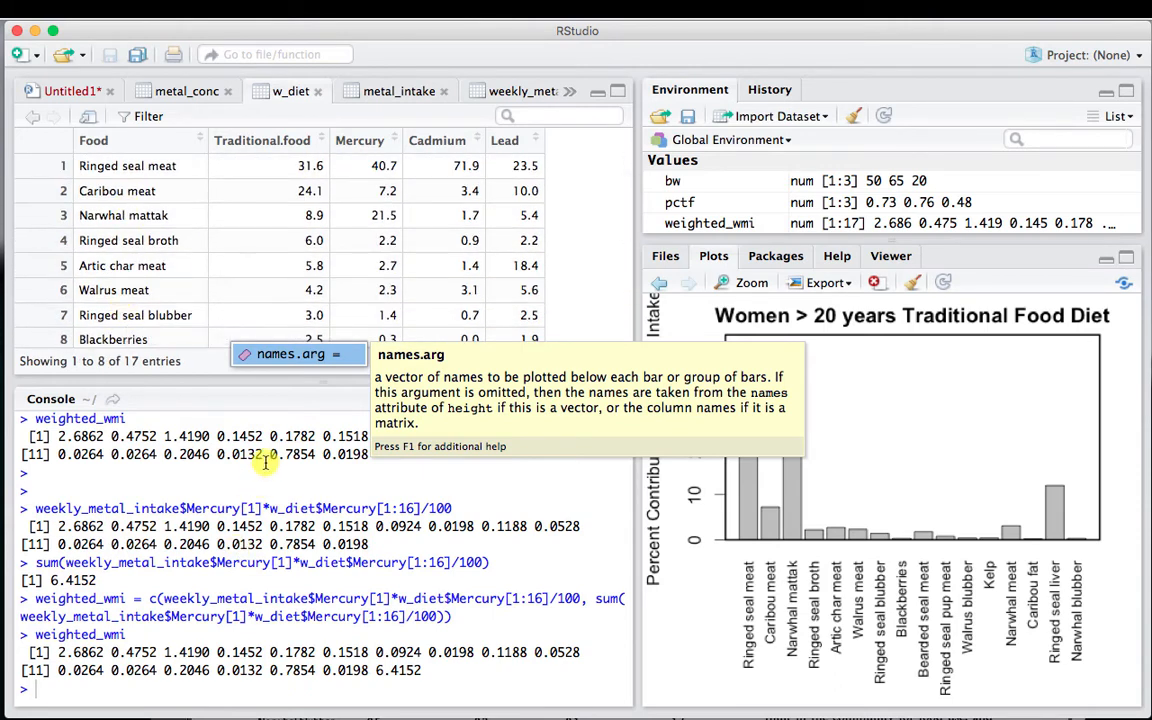
left_click(258, 617)
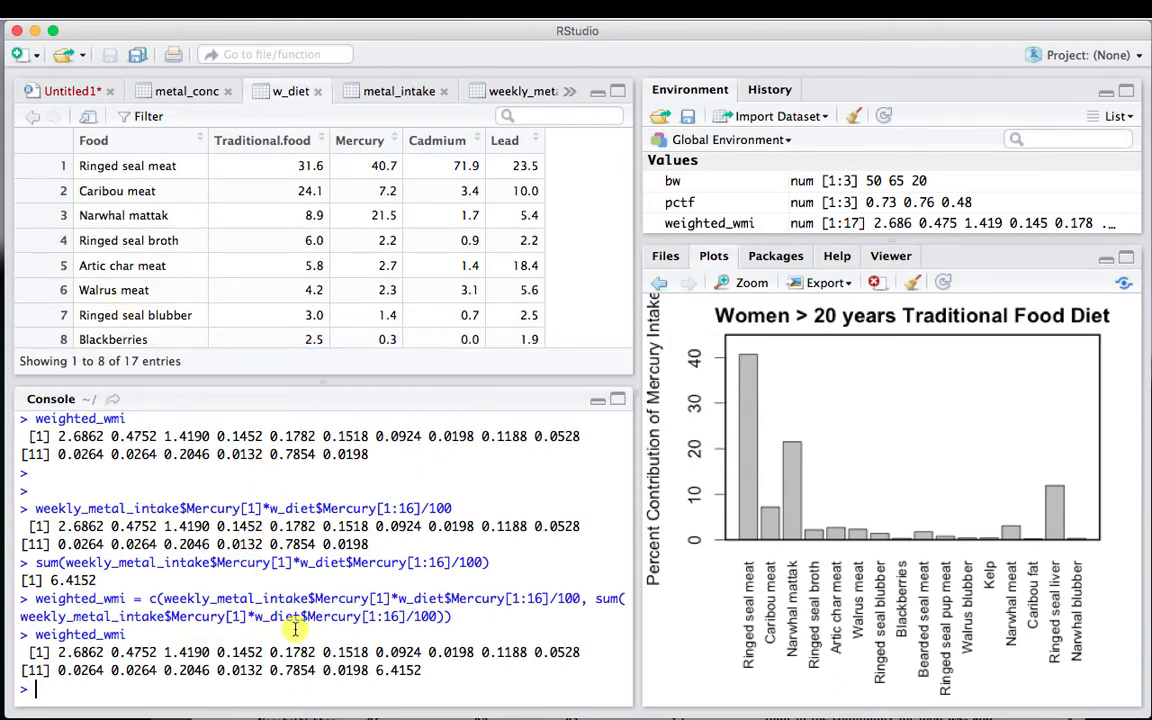
left_click(72, 93)
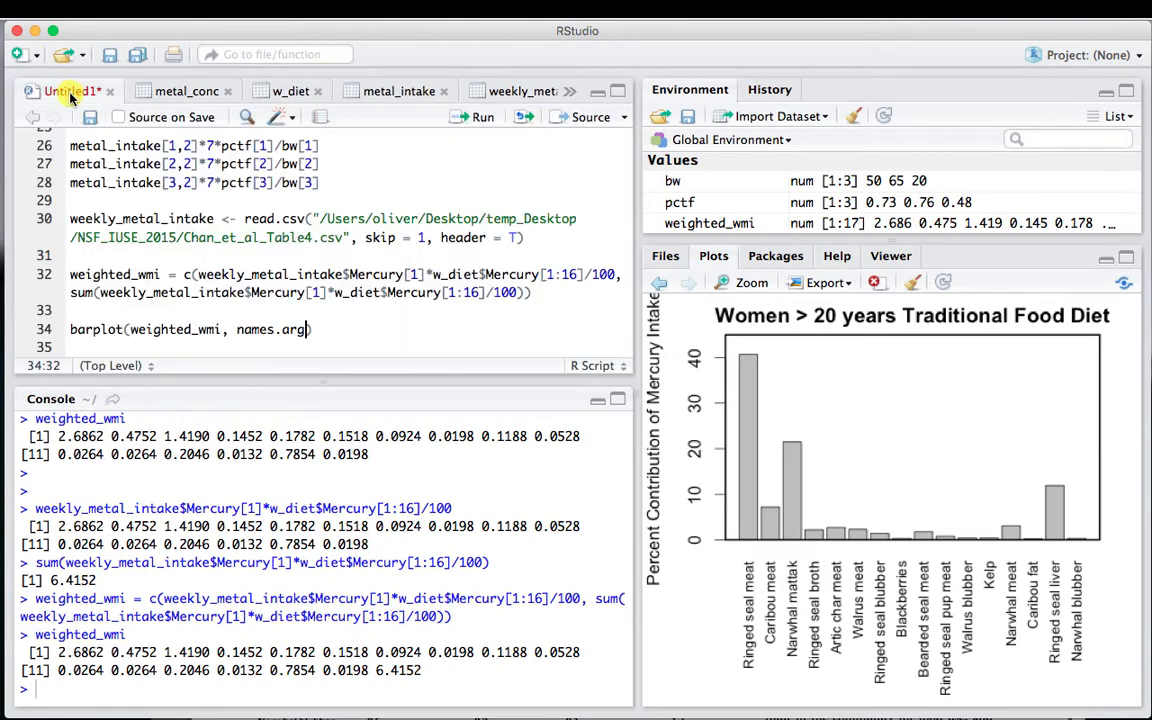
type("=")
type("w_diet$")
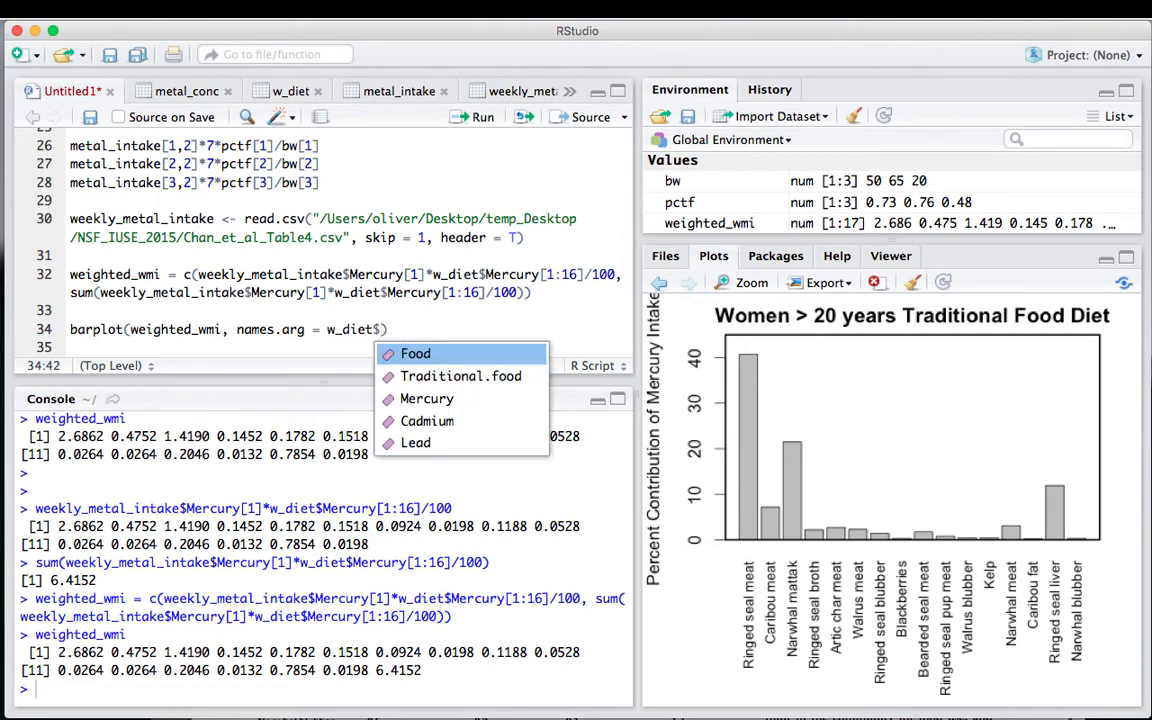
type("Fo")
key("Return")
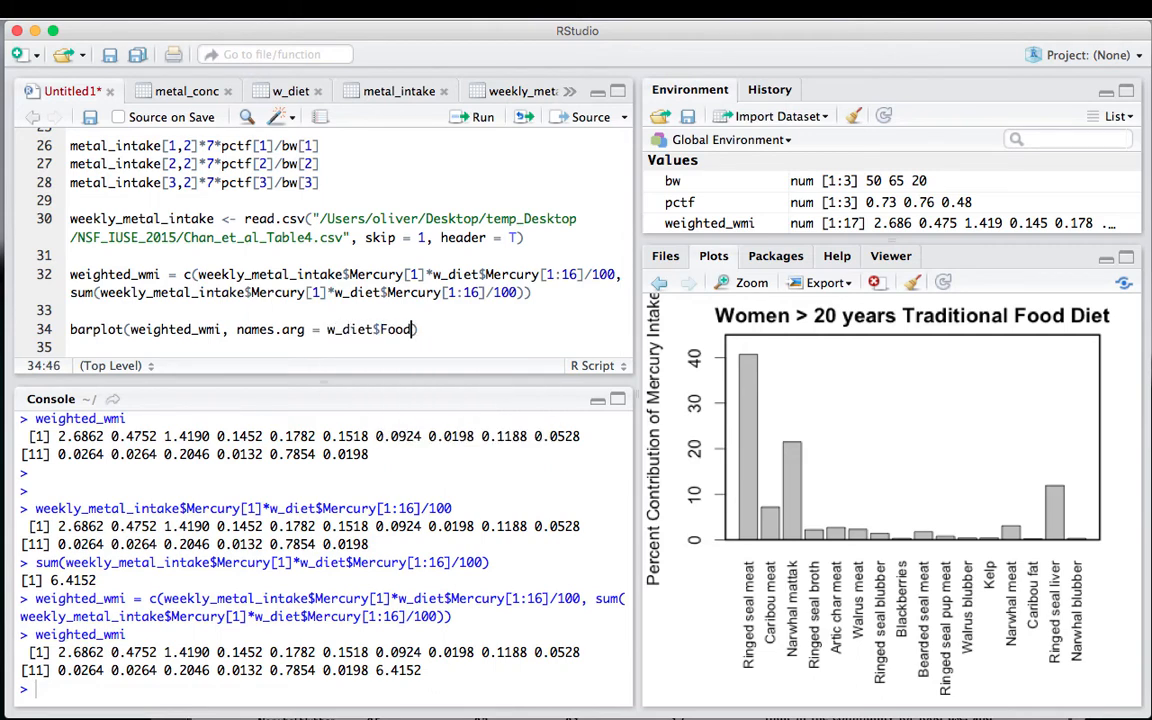
- Add las = 3 and cex.names = 0.8 to the weighted_wmi barplot call
type(", las = 3, ce")
key("BackSpace")
type("x.names ")
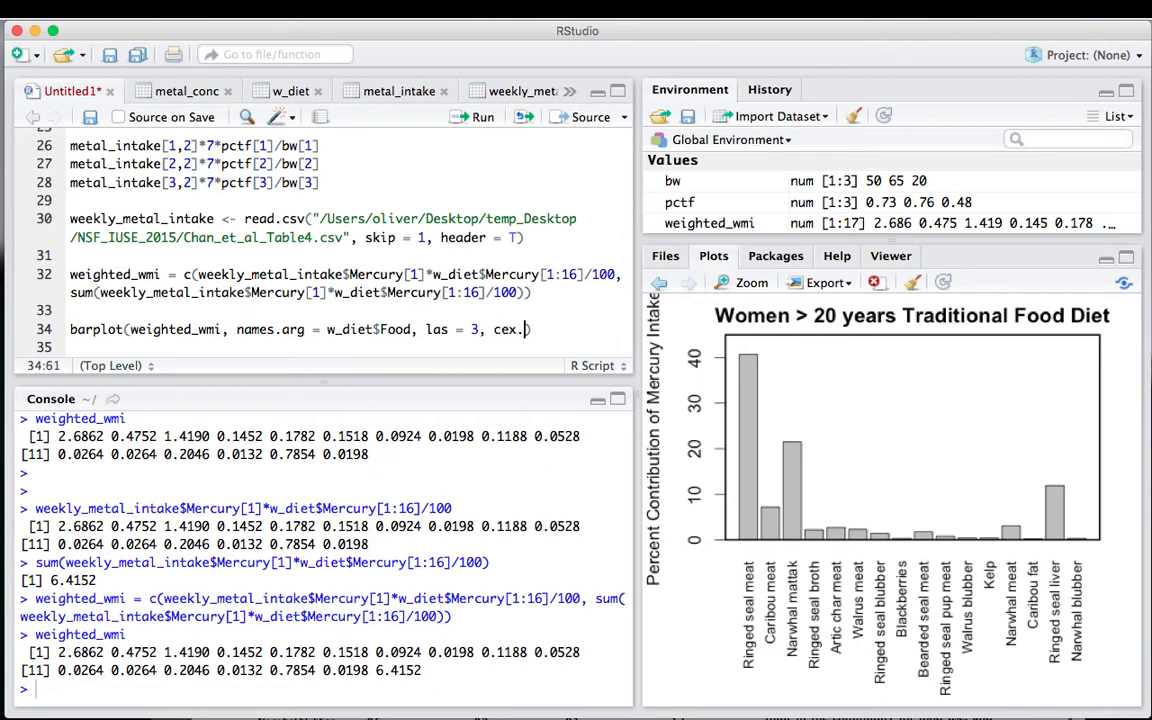
type("= 0.8")
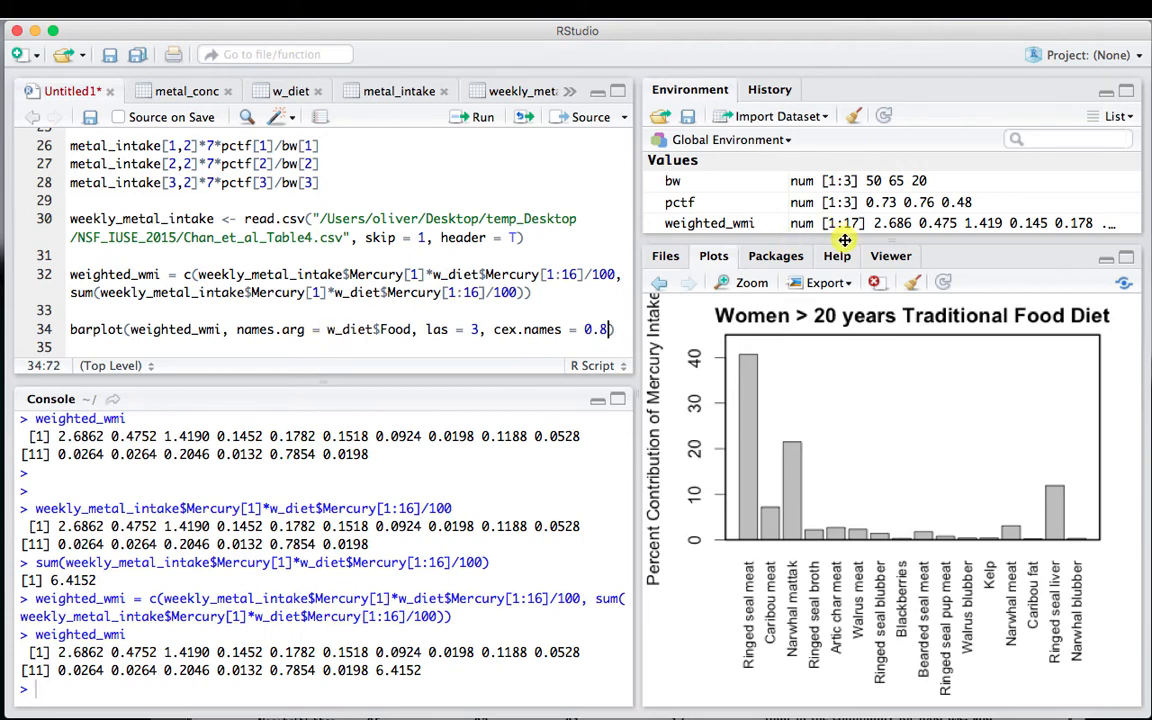
- Enlarge the plot area to full height and run the barplot line for weighted_wmi
left_click_drag(840, 239, 828, 26)
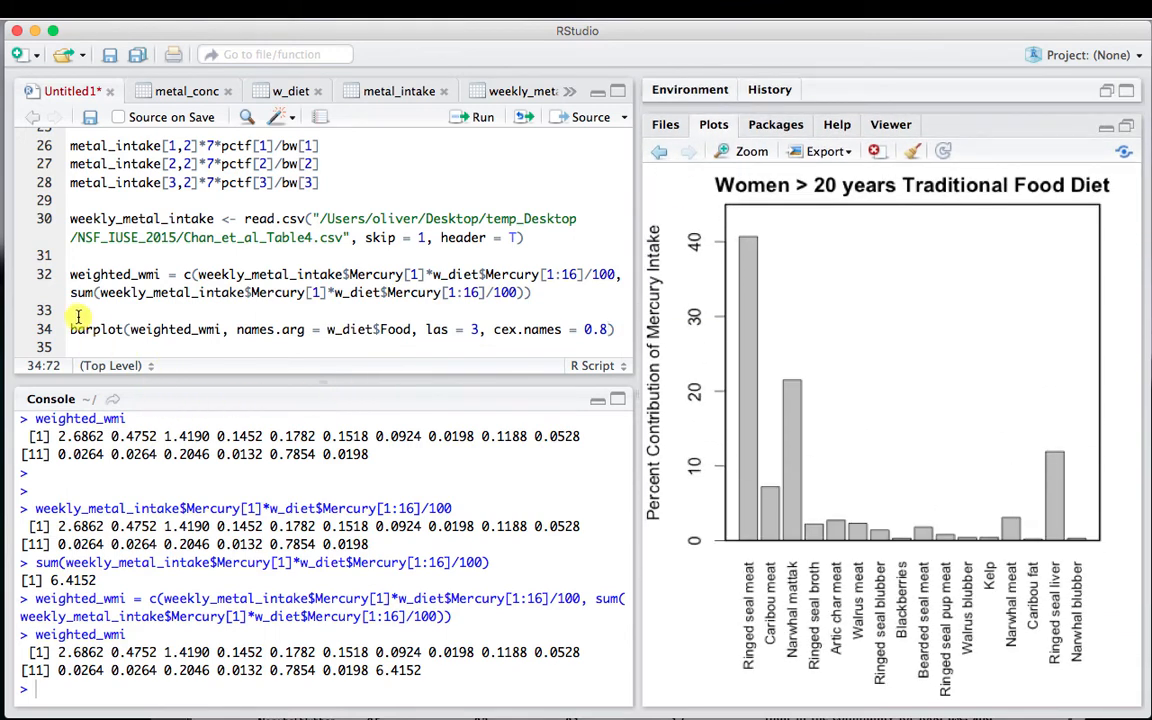
left_click_drag(70, 329, 82, 343)
left_click(481, 118)
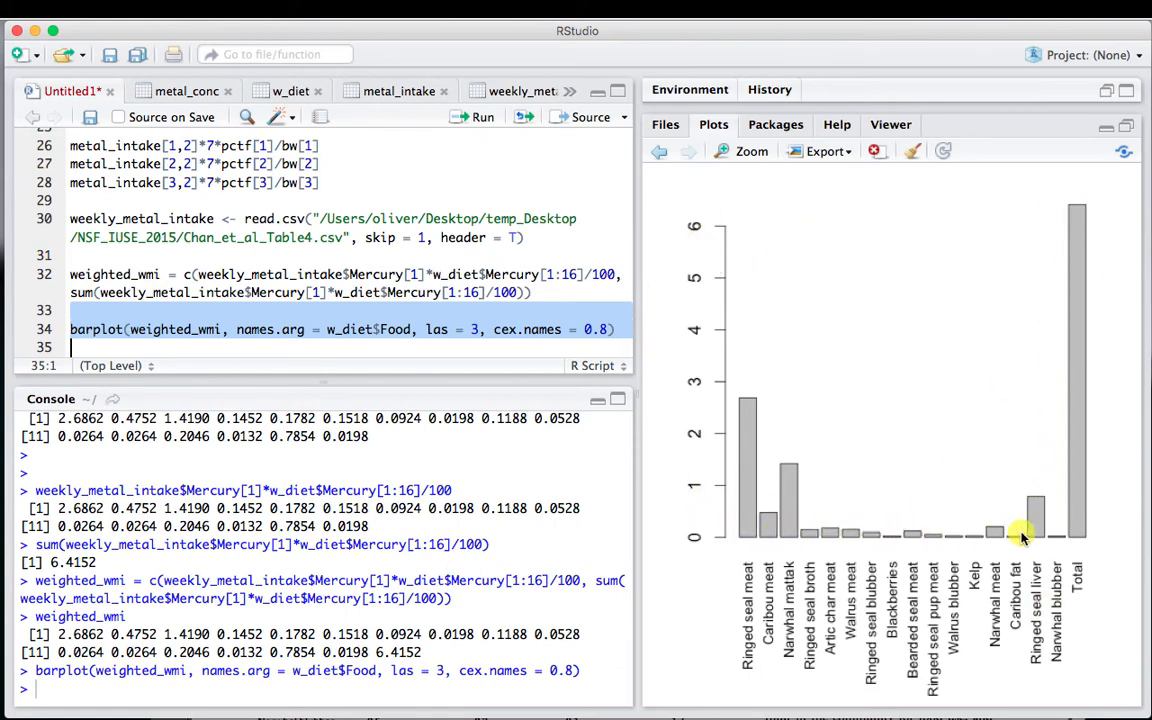
left_click(227, 350)
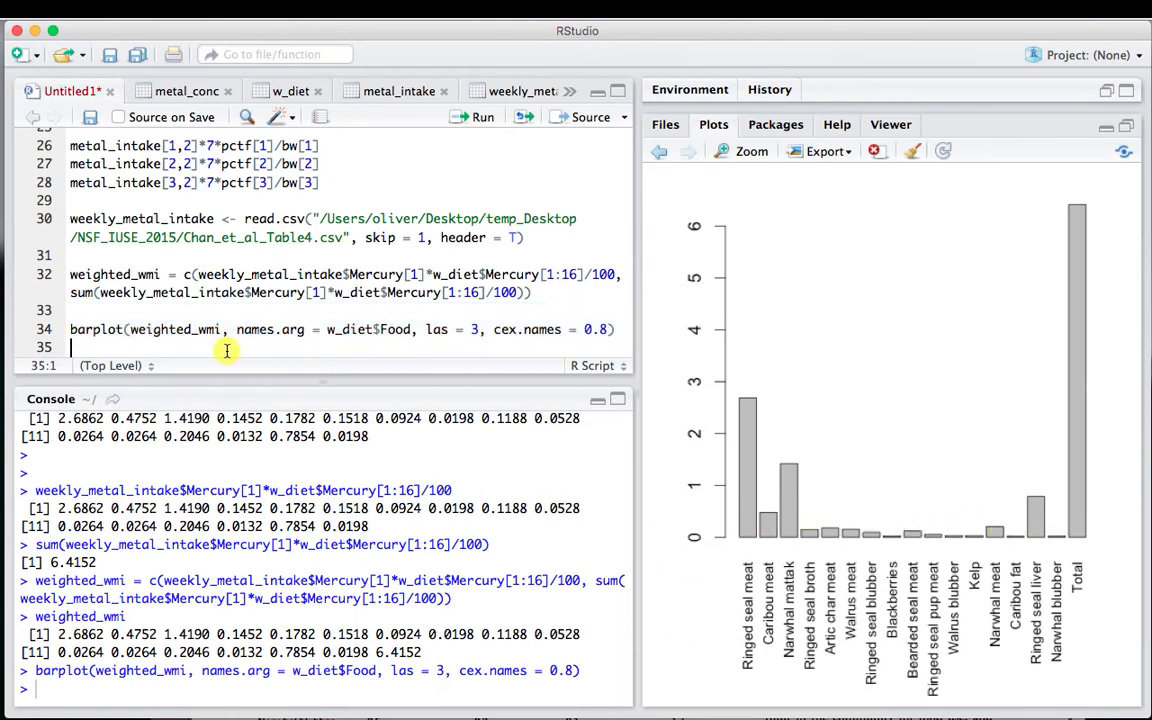
- Copy par(mar = c(8, 4, 2, 2)) from line 12 and insert it on its own line directly above the weighted_wmi barplot
left_click(607, 329)
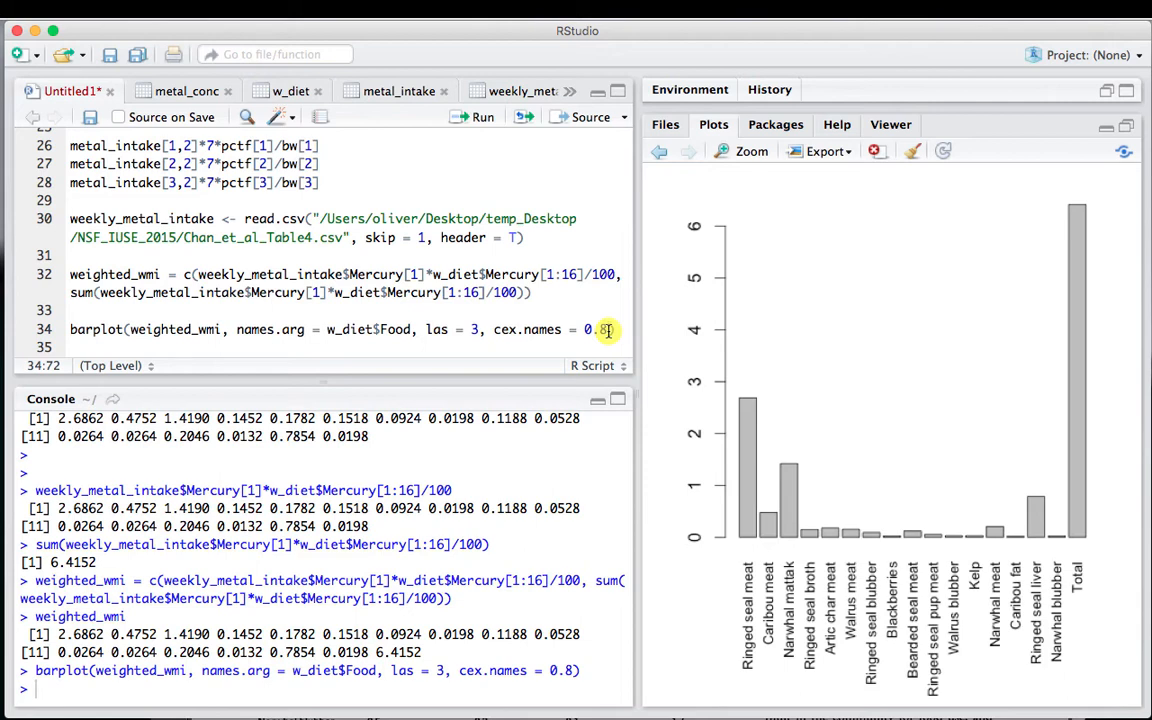
scroll(182, 250, "up", 3)
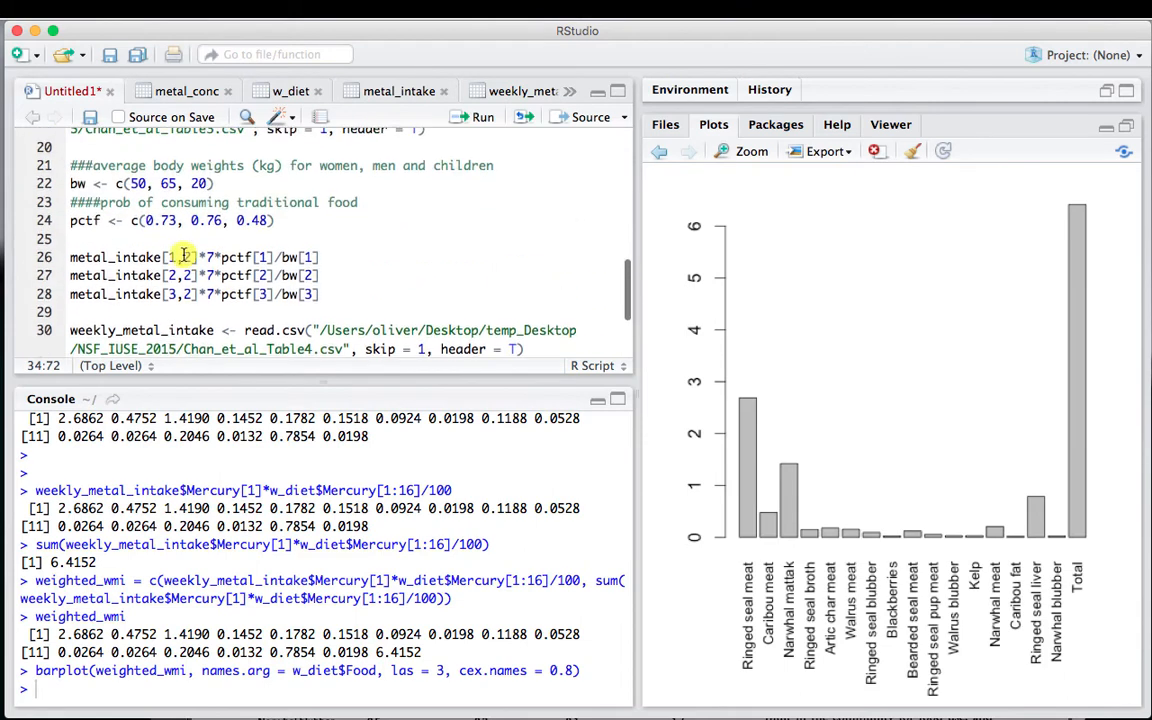
scroll(182, 187, "up", 6)
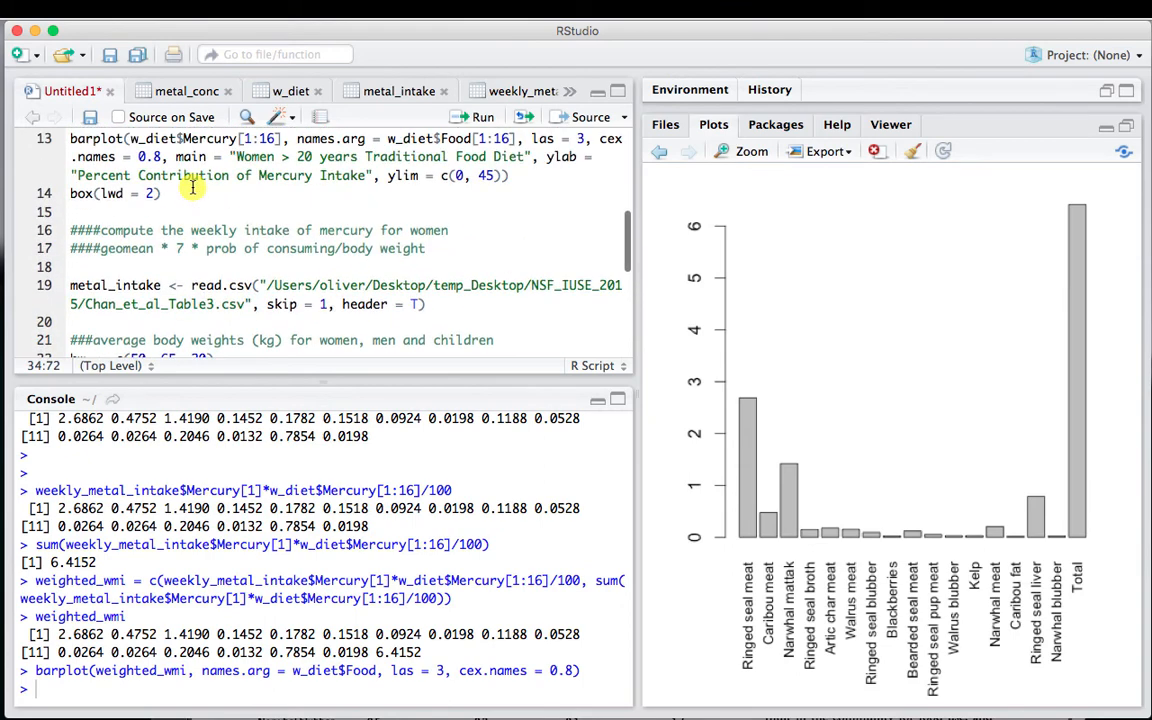
left_click_drag(253, 220, 72, 219)
key("super+c")
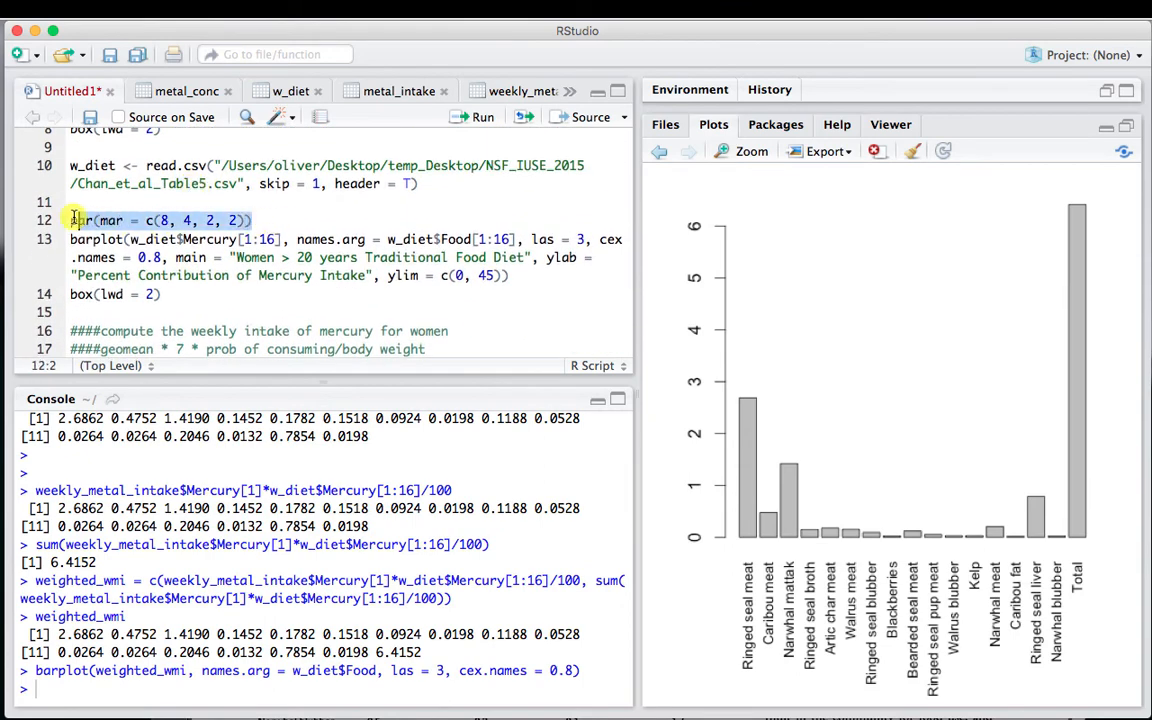
scroll(130, 225, "down", 9)
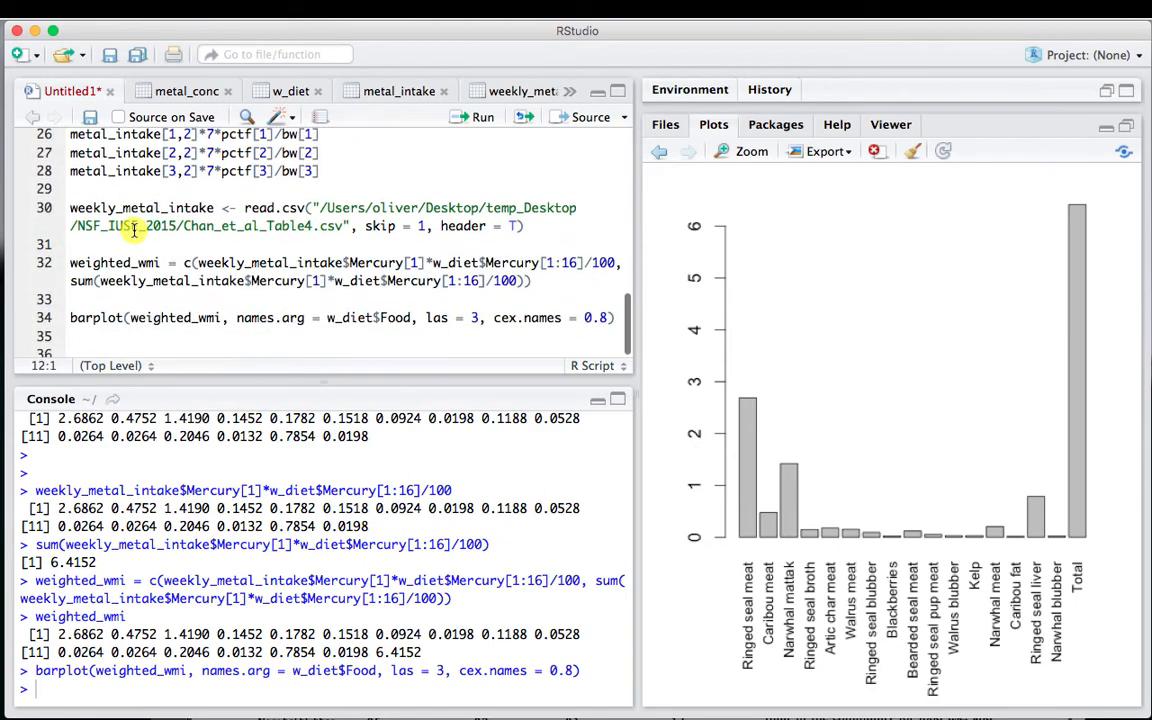
left_click(77, 296)
key("Return")
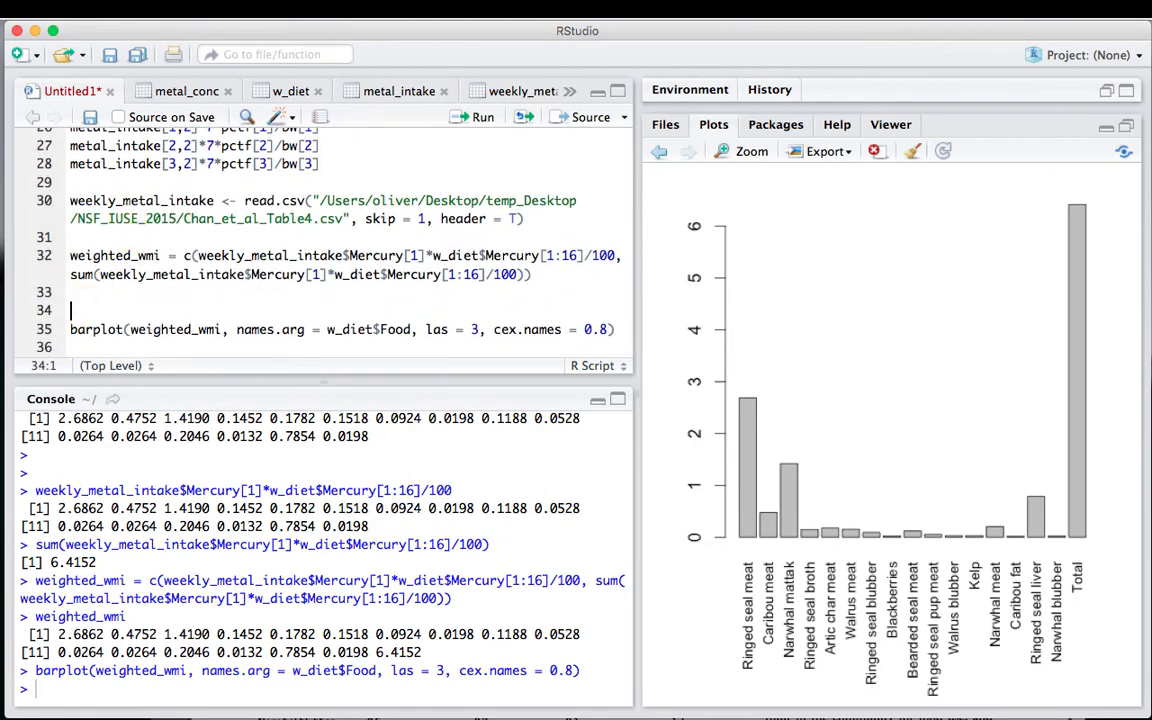
key("super+v")
scroll(324, 311, "down", 1)
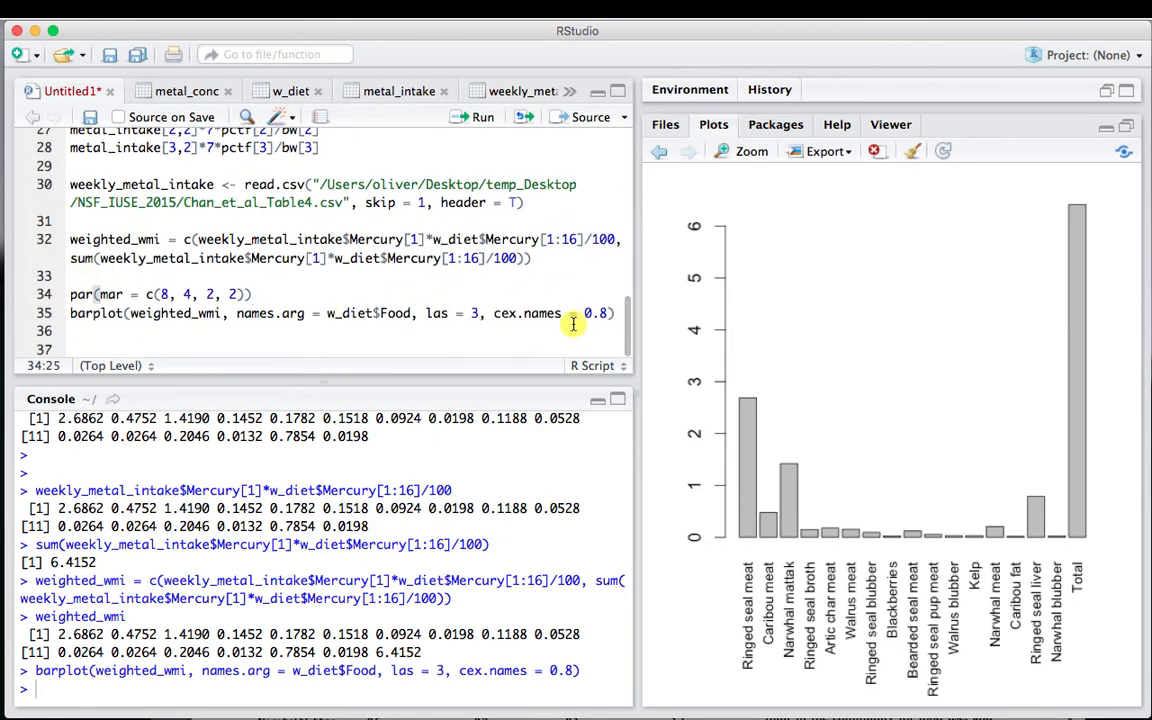
- Add main = "Women > 20 years Traditional Food Diet" to the end of the weighted_wmi barplot call
left_click(614, 315)
key("Left")
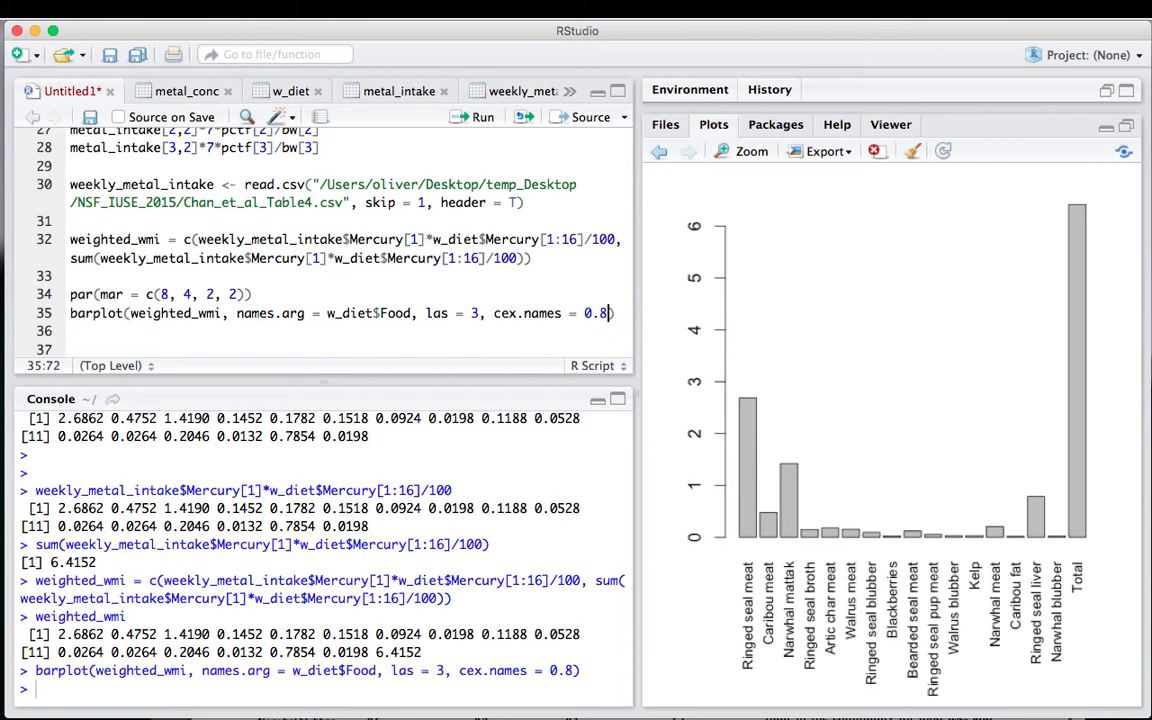
type(", ")
type("main -")
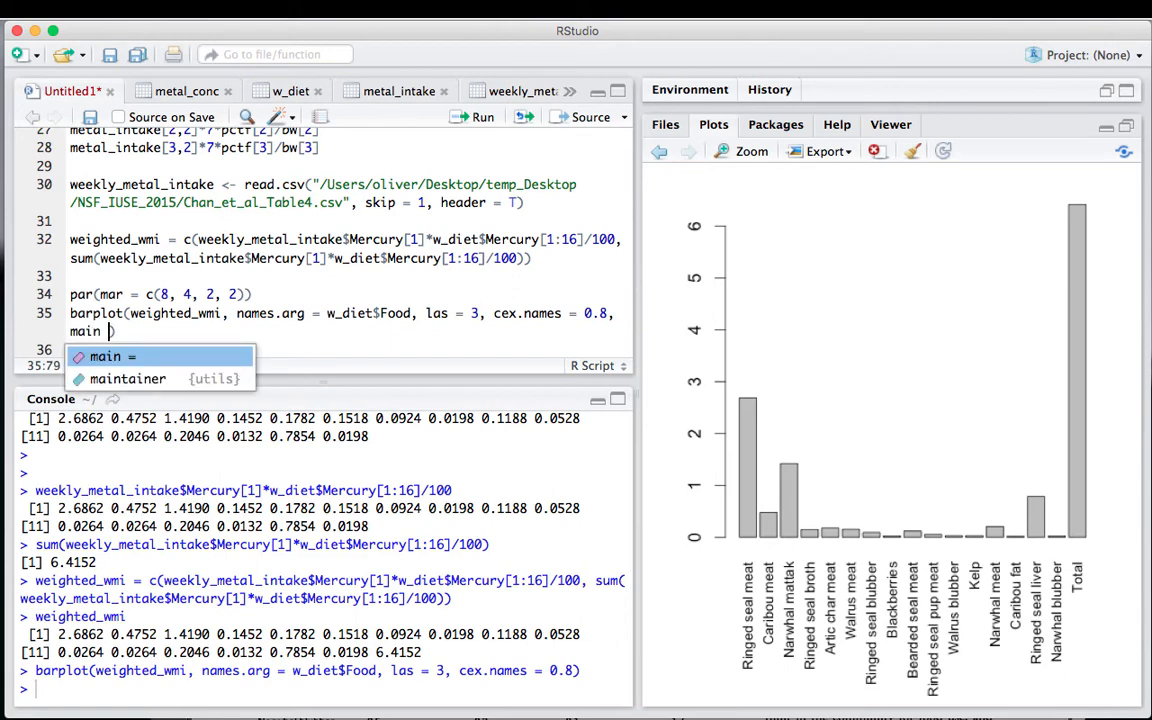
key("BackSpace")
key("BackSpace")
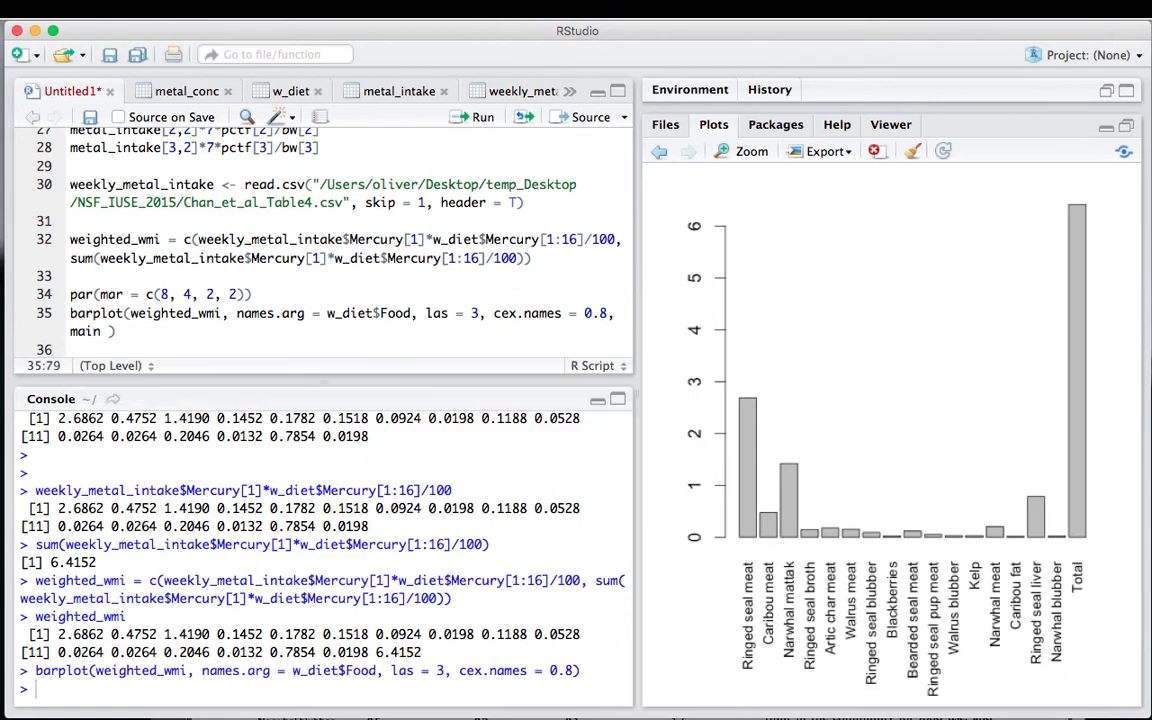
type("= \"")
type("Women ")
type("> 2")
type("0 years")
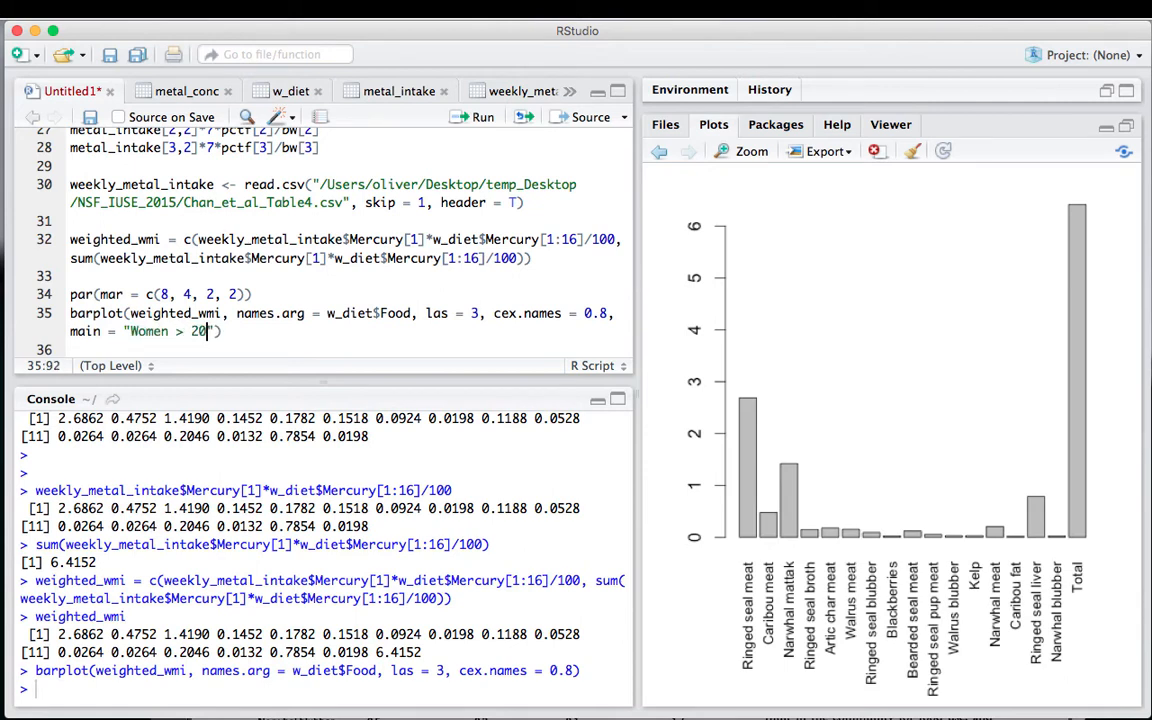
type(" Traditiona")
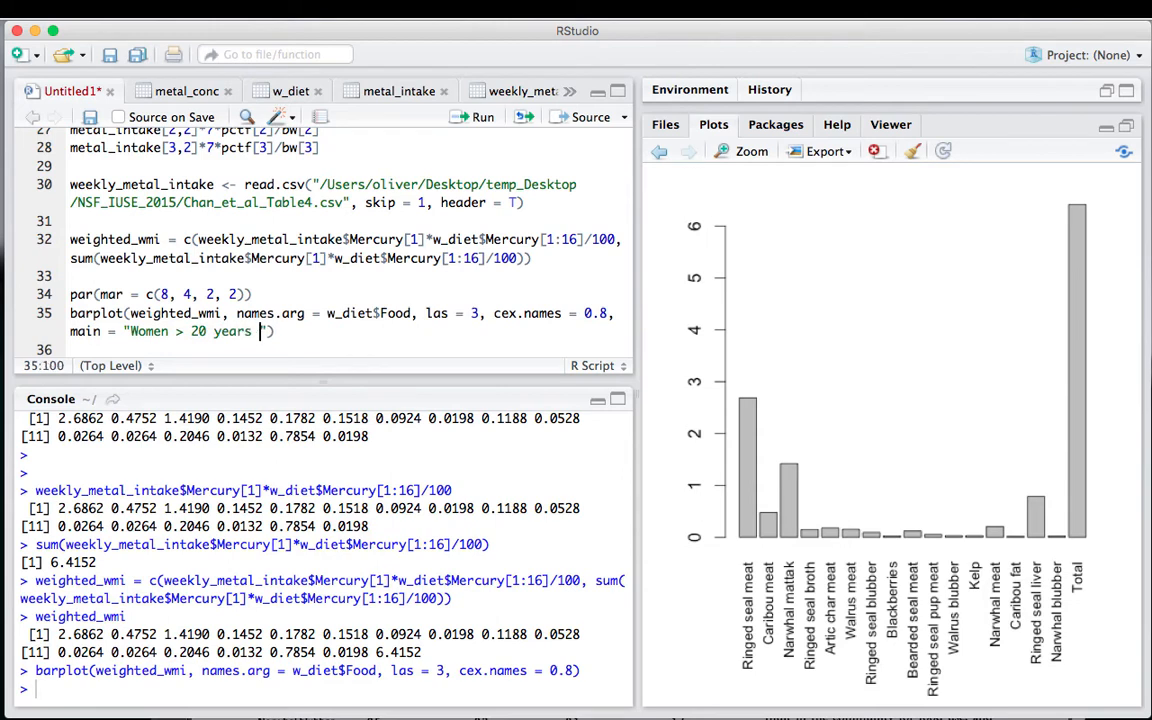
type("l Food Diet\"")
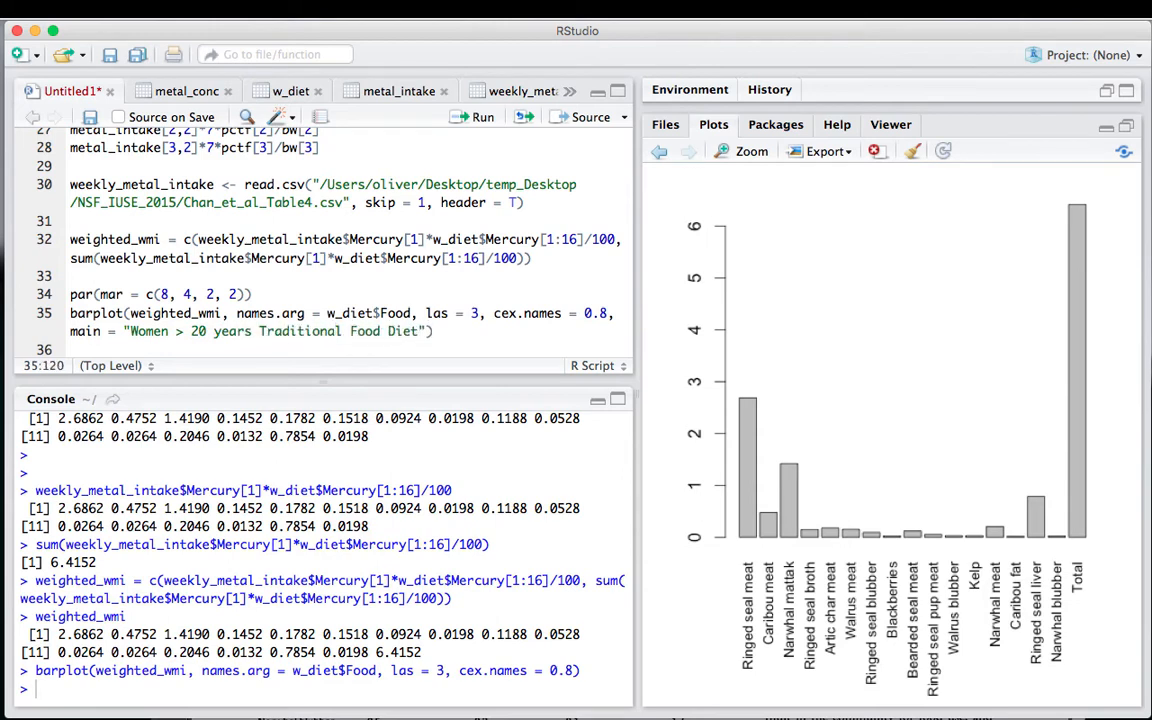
- Add ylab = "Weekly Intake of Mercury (ug/kg body weight/week)" to the weighted_wmi barplot call after the title
type(", ylab = \"Weekly")
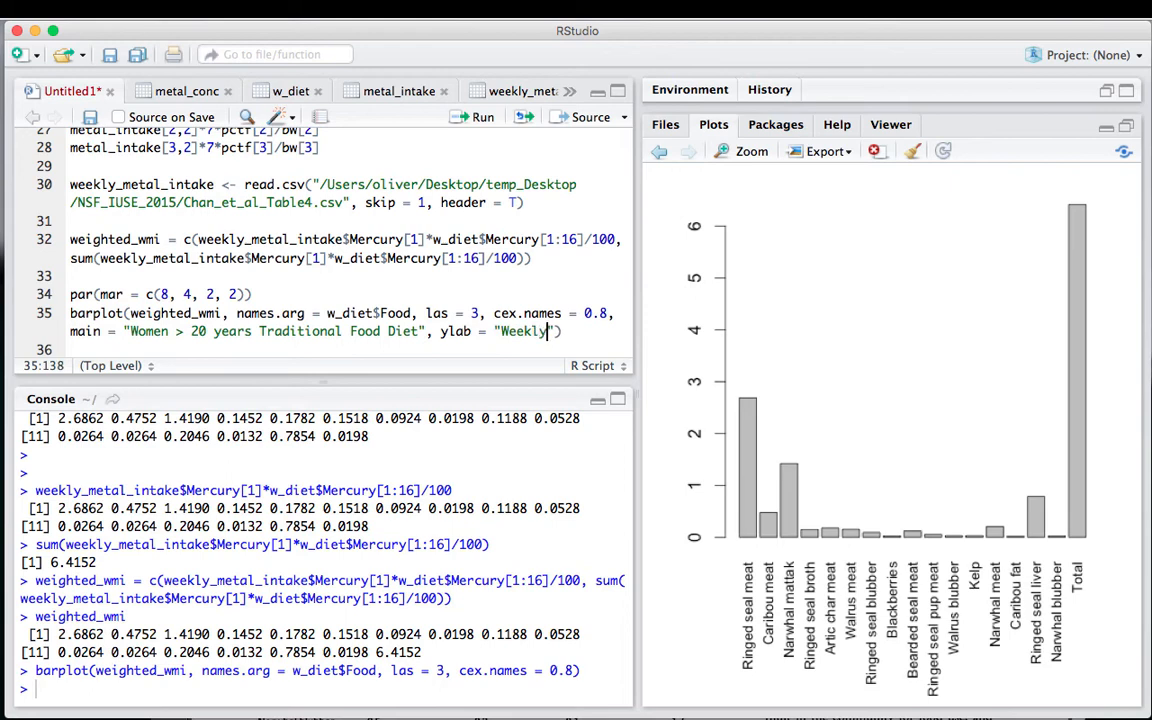
type(" Intake of Me")
type("rcury")
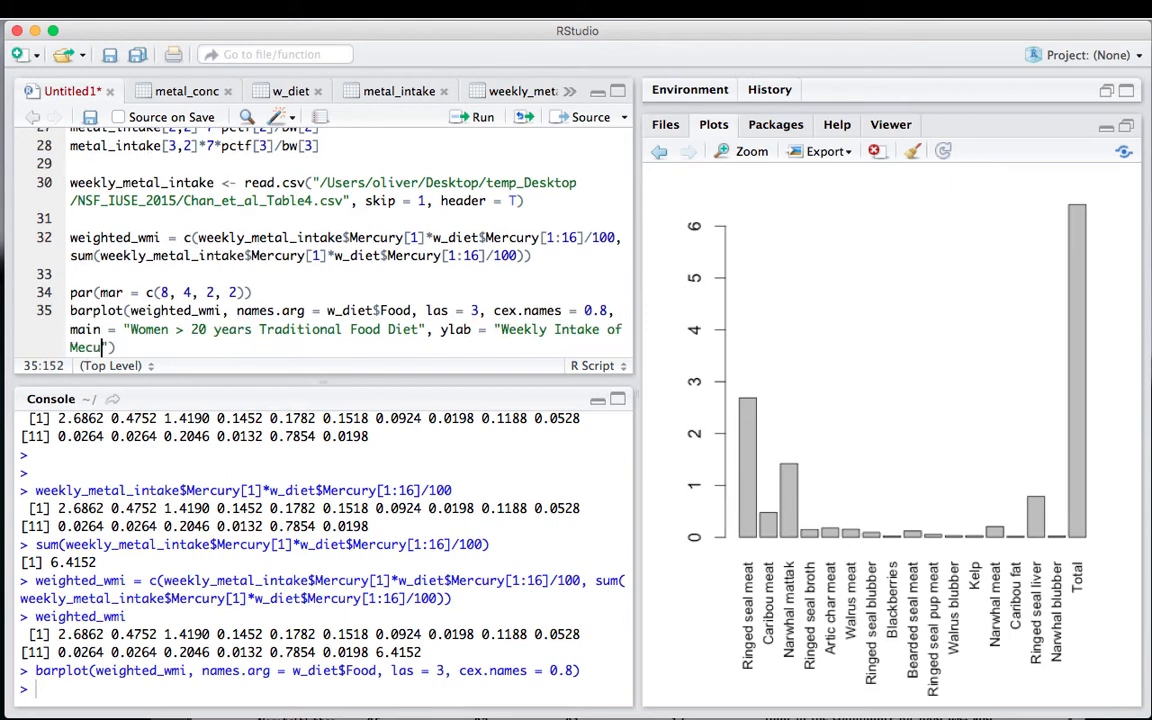
key("BackSpace")
key("BackSpace")
key("BackSpace")
type("ury (ug")
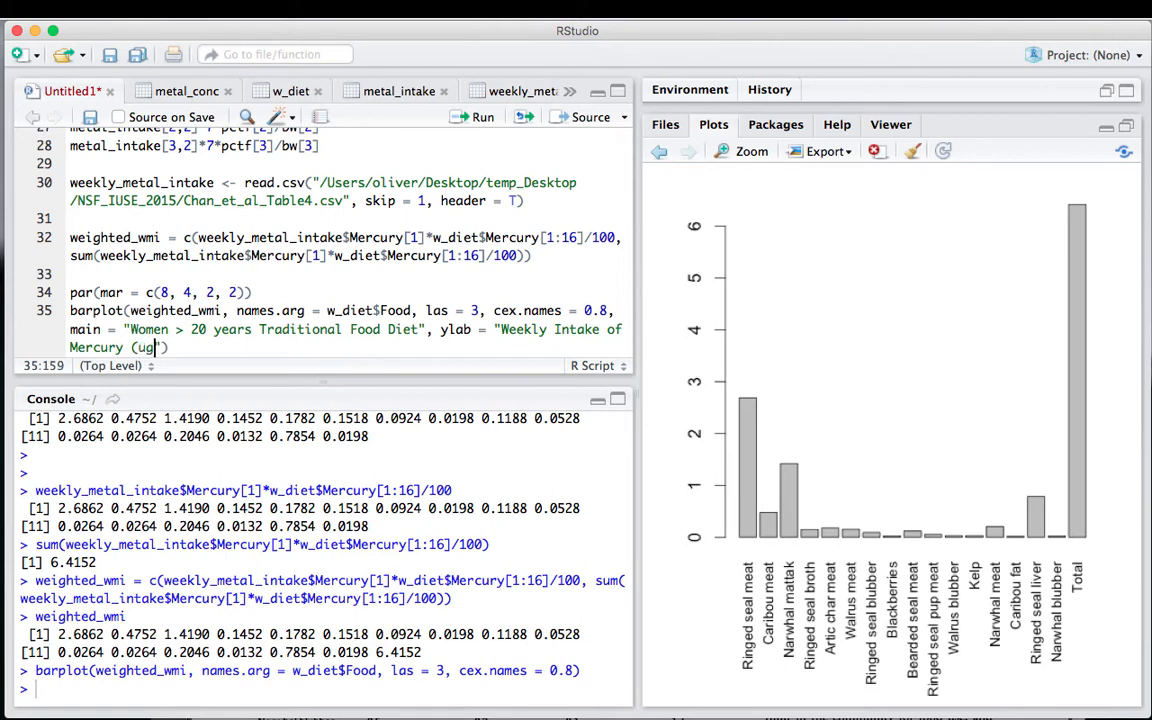
type("/kg body weight")
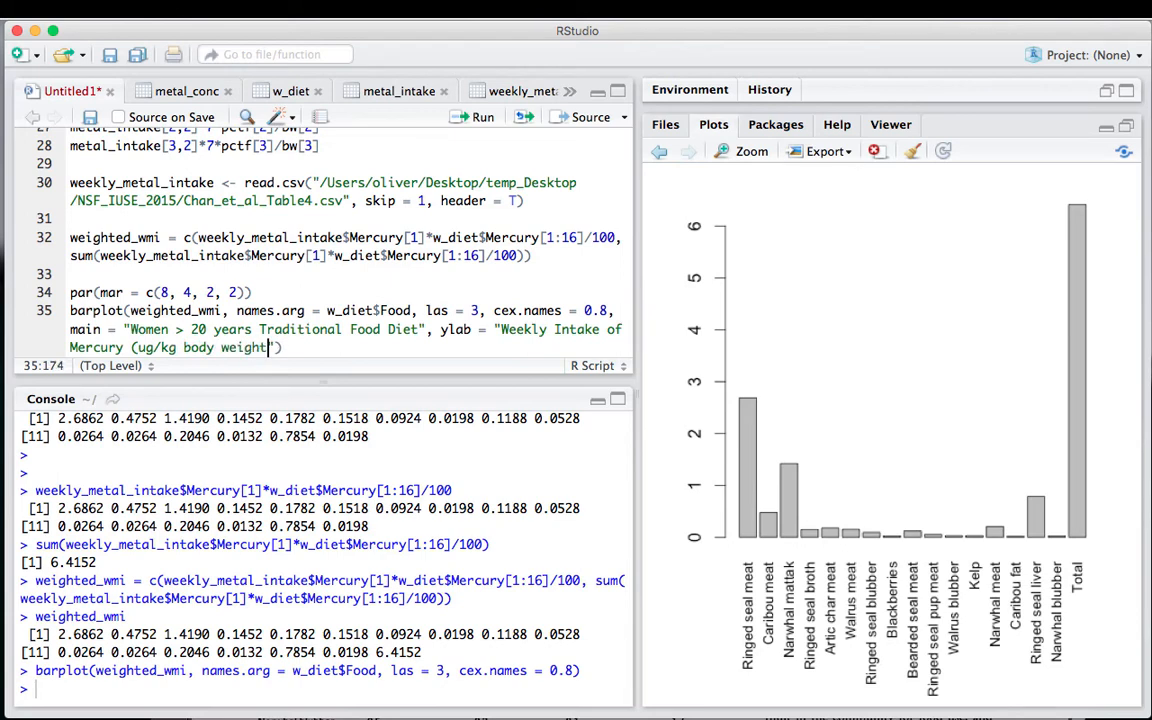
type("/week\")")
key("Left")
key("Left")
type(")")
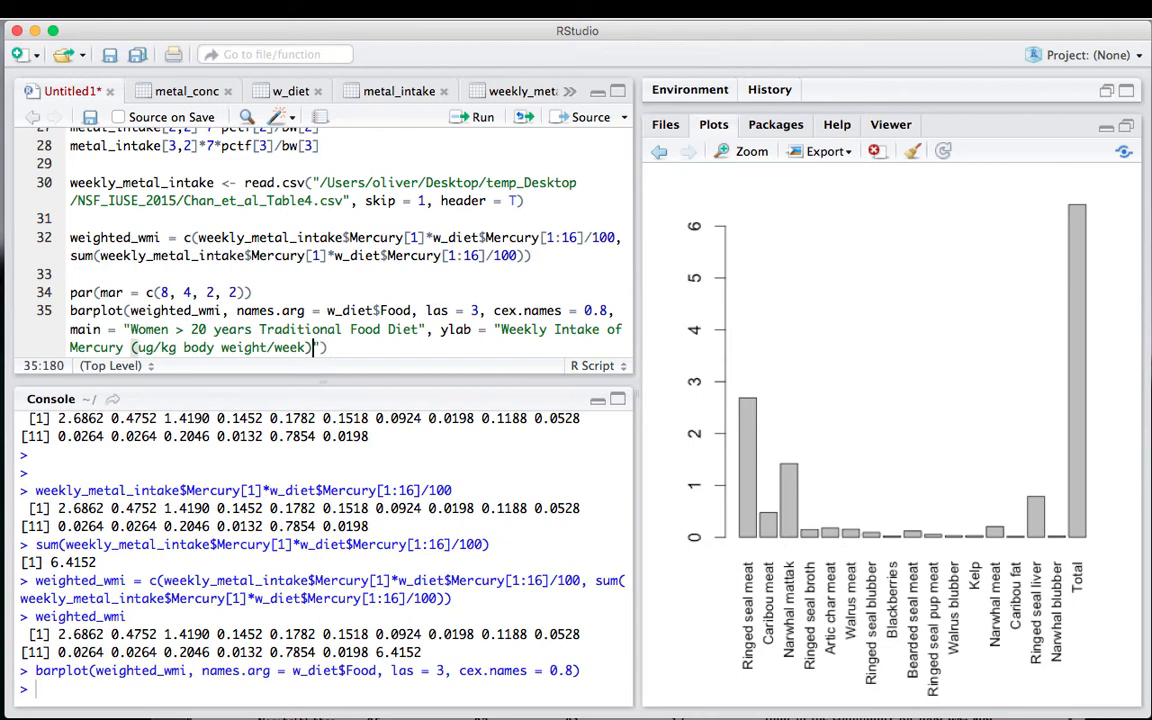
- Add ylim = c(0, 7) to the end of the weighted_wmi barplot call and run it together with the par line above
key("Right")
type(", ylim")
key("Tab")
type("c")
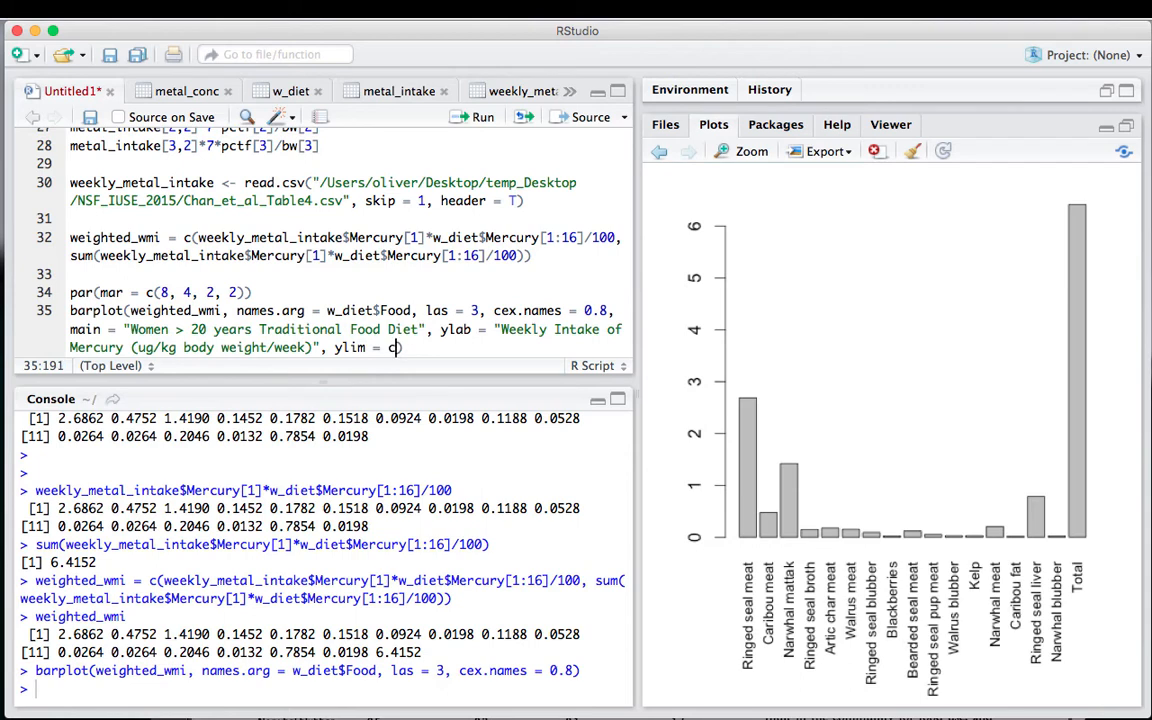
type("(0, 7")
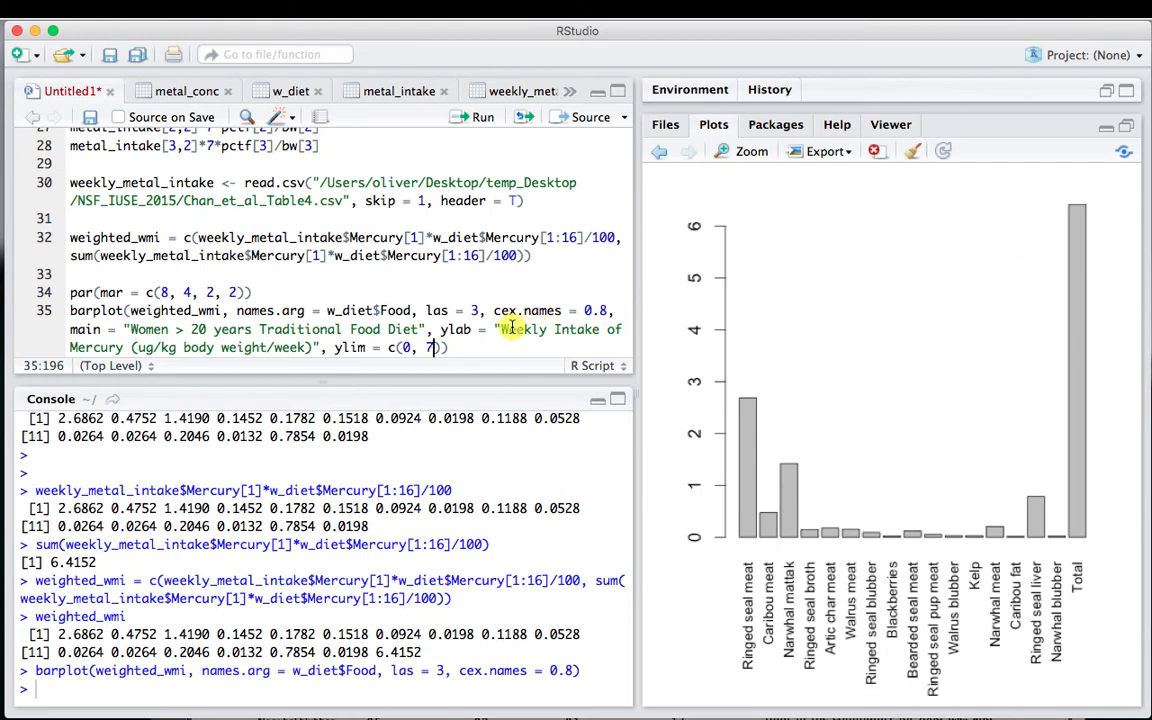
key("Right")
key("Right")
key("Left")
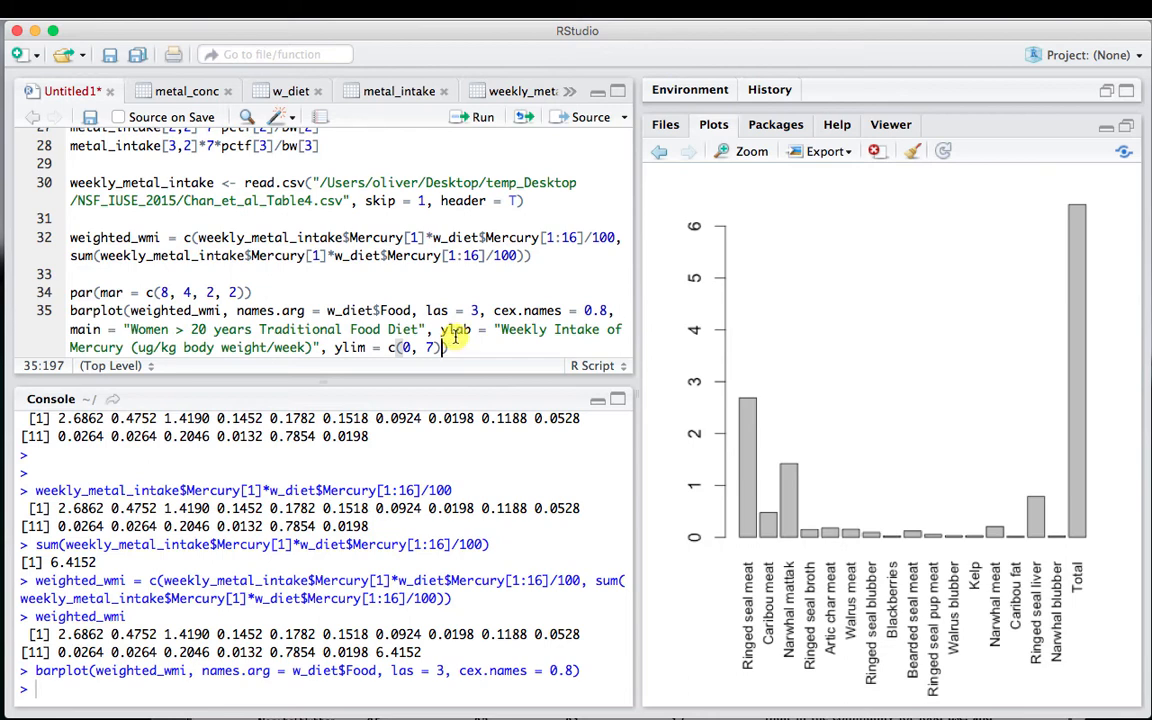
left_click_drag(452, 347, 66, 292)
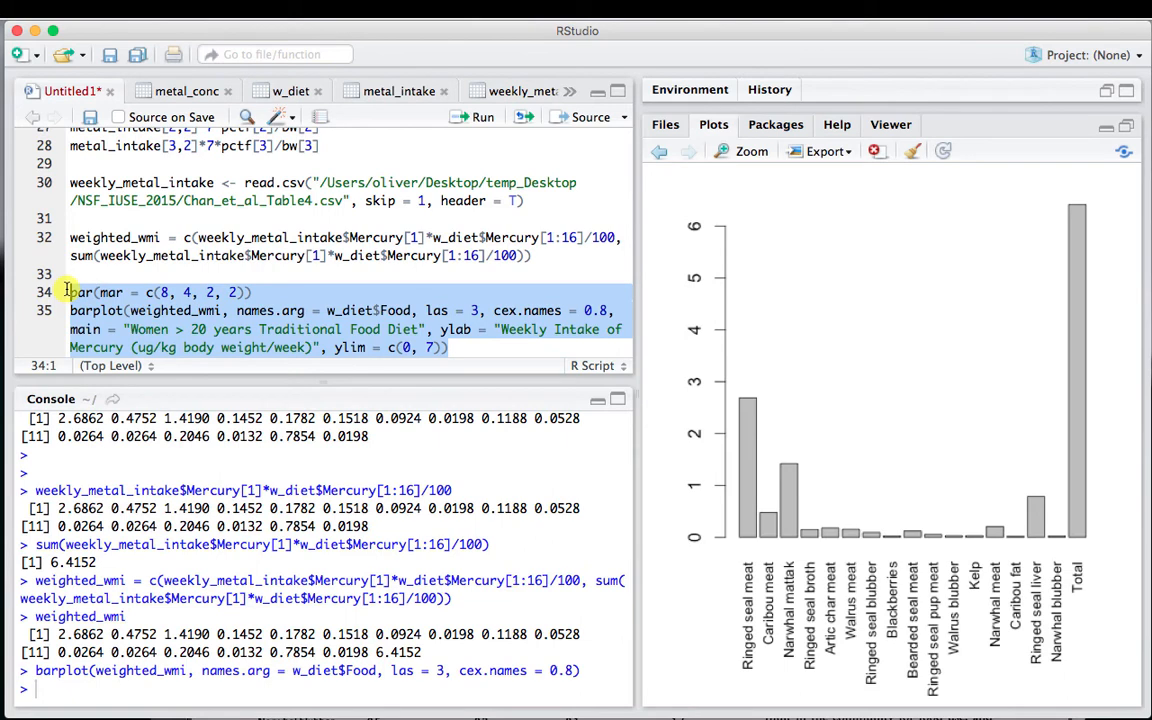
left_click(455, 118)
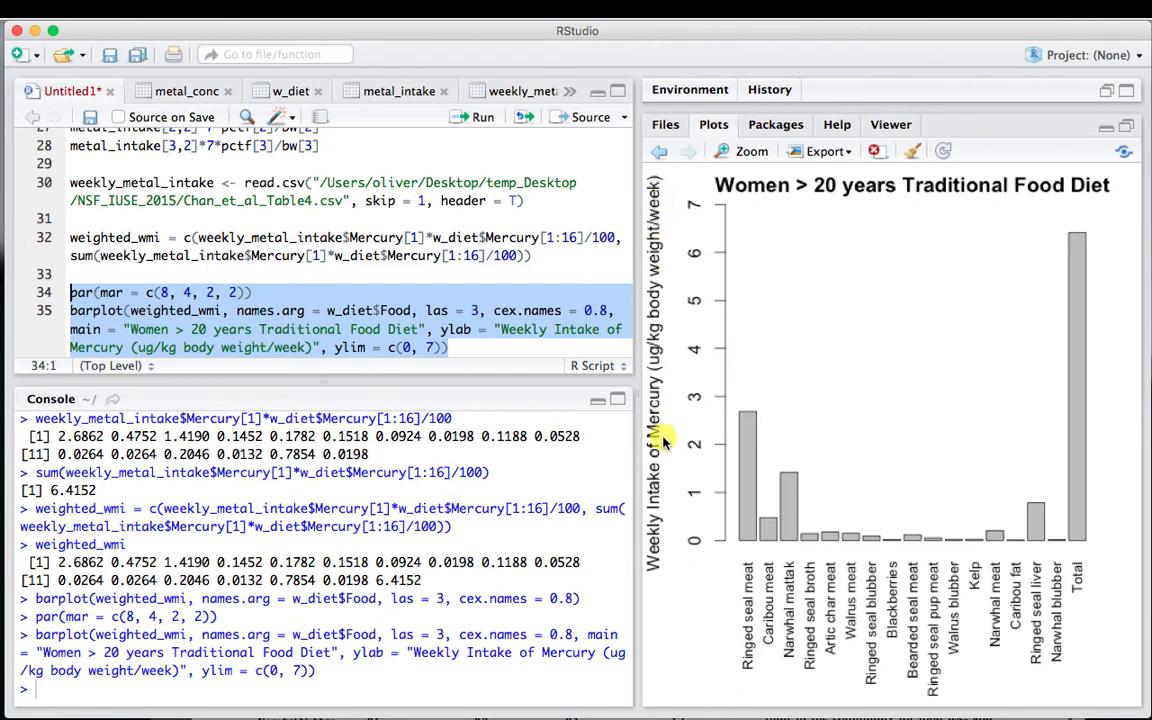
- Add box(lwd = 2) on a new line below the weighted_wmi barplot call and run it
left_click(457, 348)
key("Return")
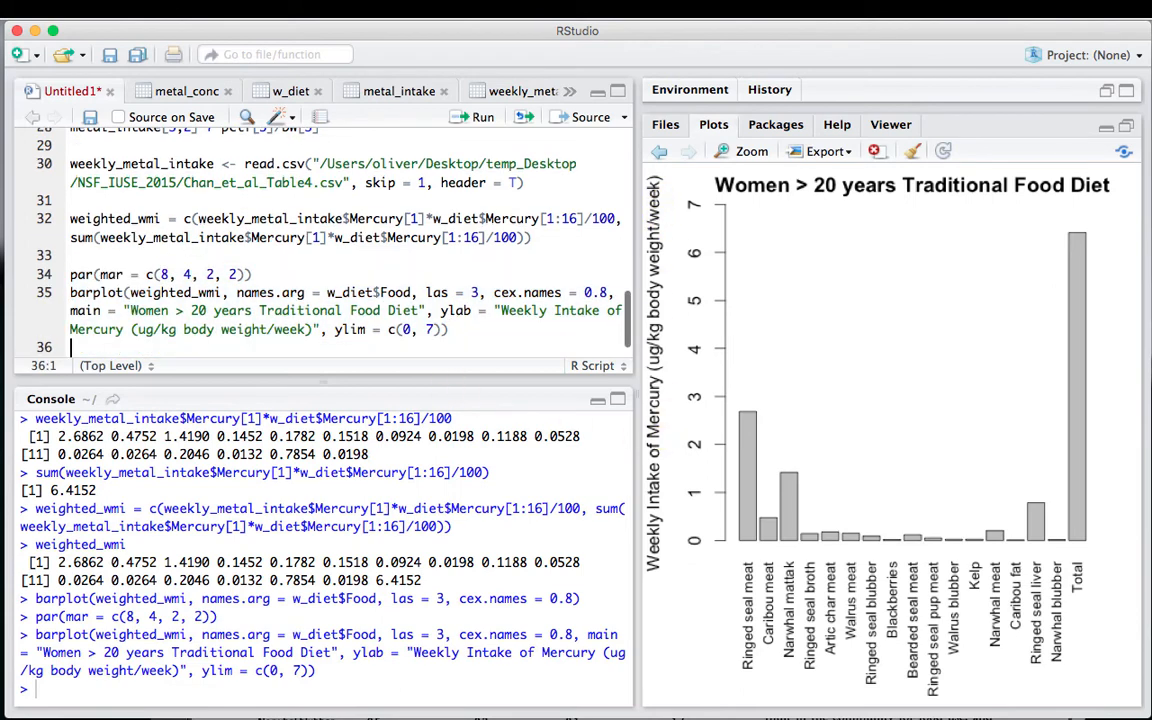
type("box(lwd = 2)")
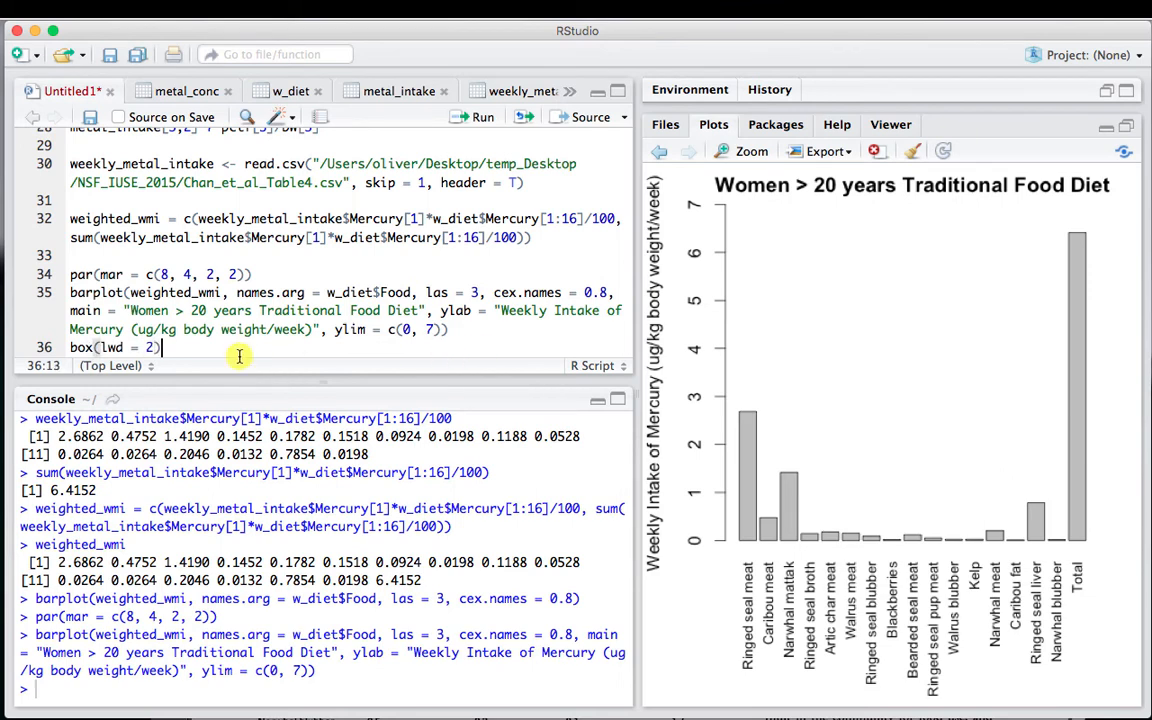
left_click_drag(162, 347, 62, 348)
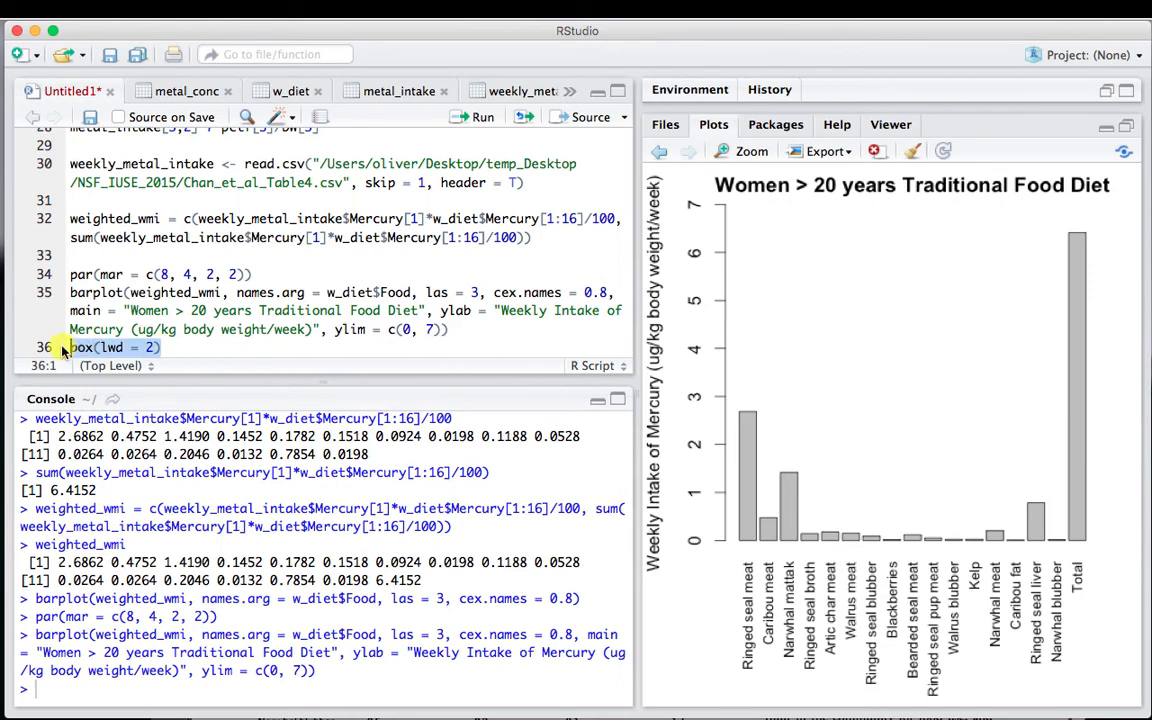
left_click(481, 118)
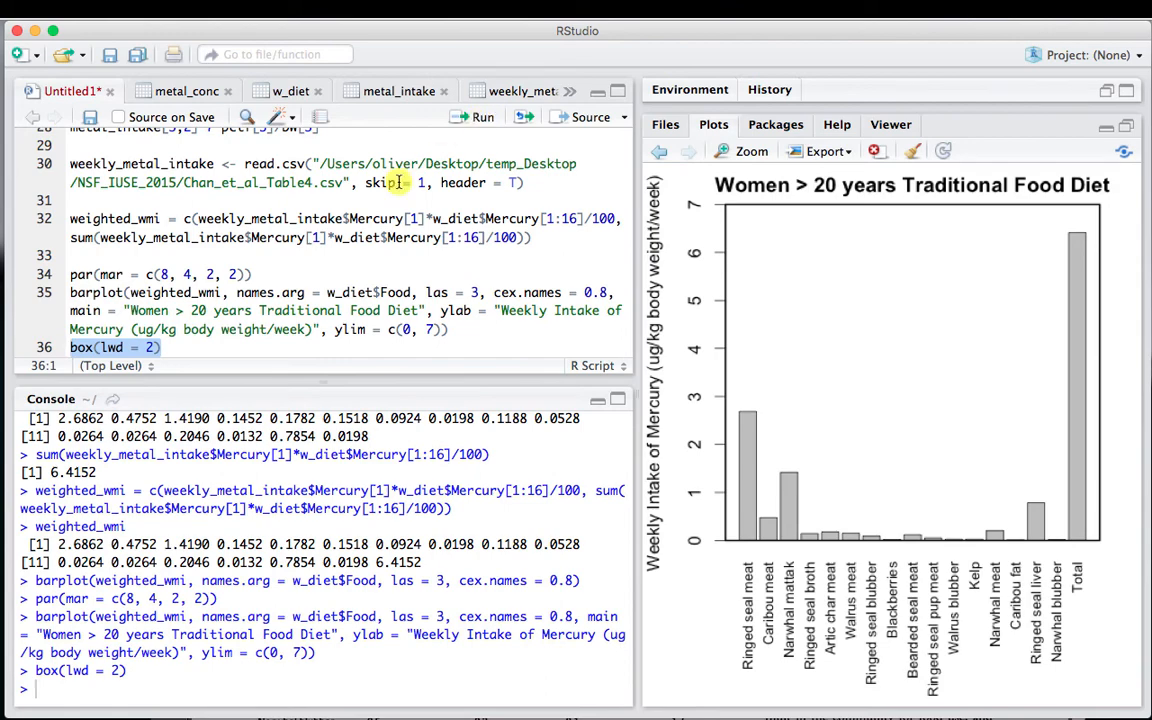
- Check the mercury PTWI in Table 4 of Chan_et_al.pdf, and add and run abline(h=5, lty = 2, lwd = 2) below the box line in RStudio
left_click(168, 350)
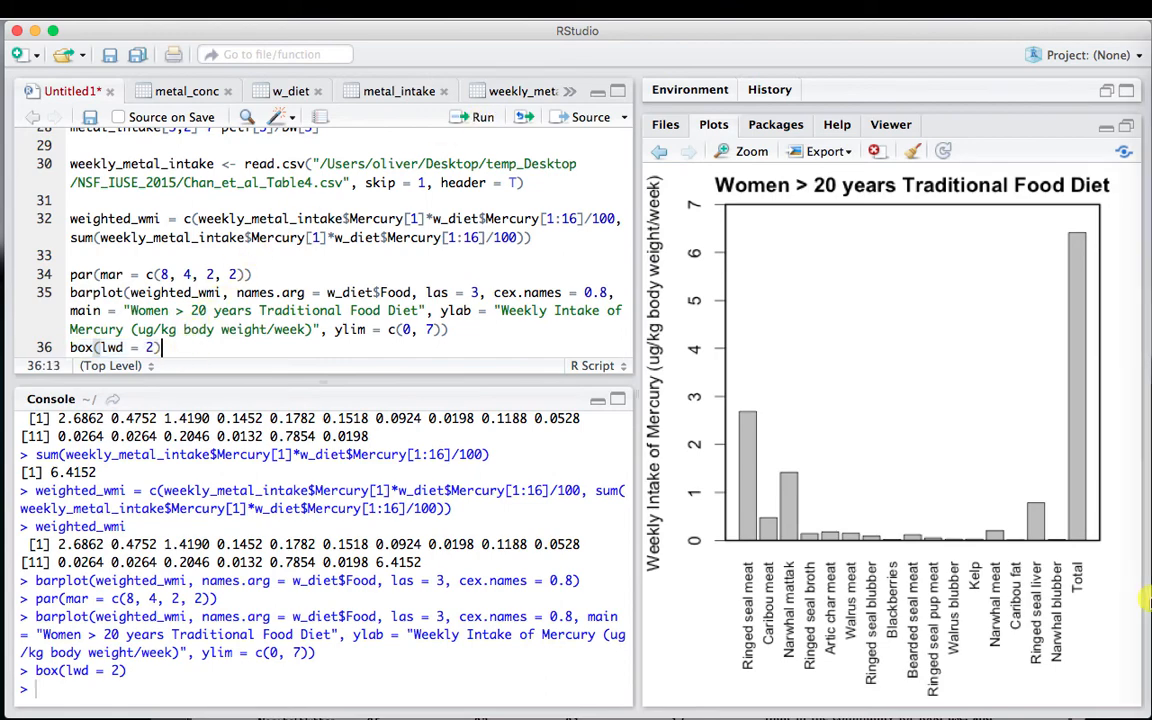
left_click(1128, 578)
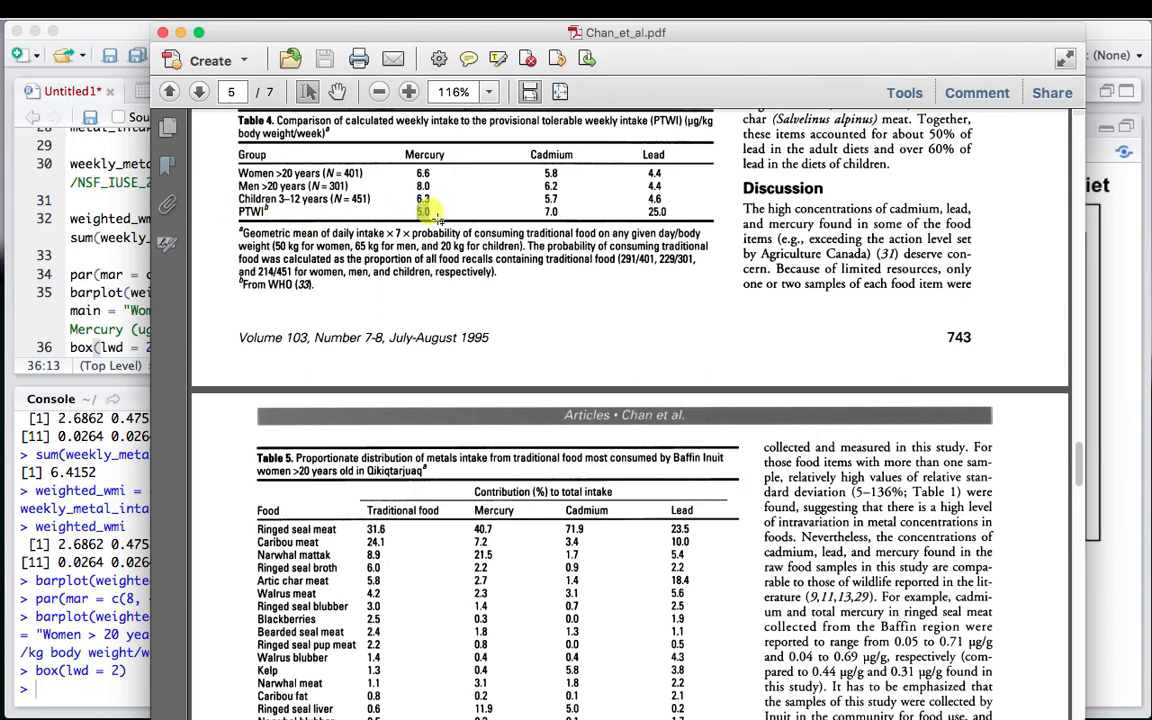
left_click(95, 260)
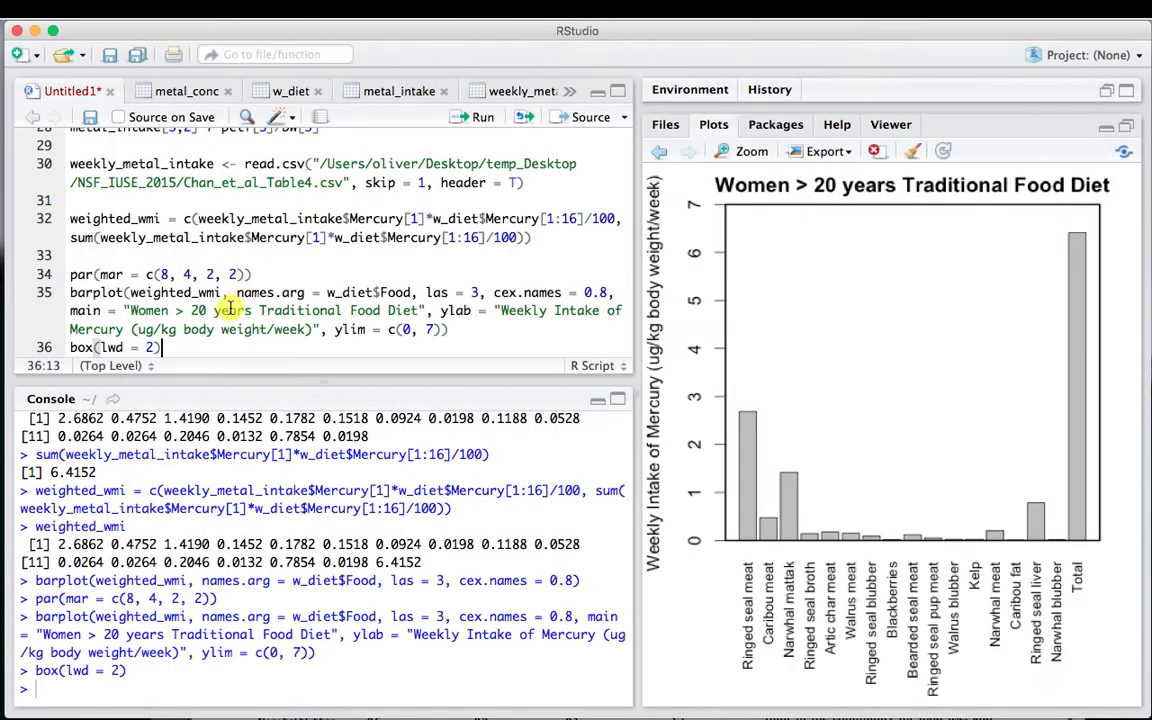
scroll(207, 277, "down", 2)
key("Return")
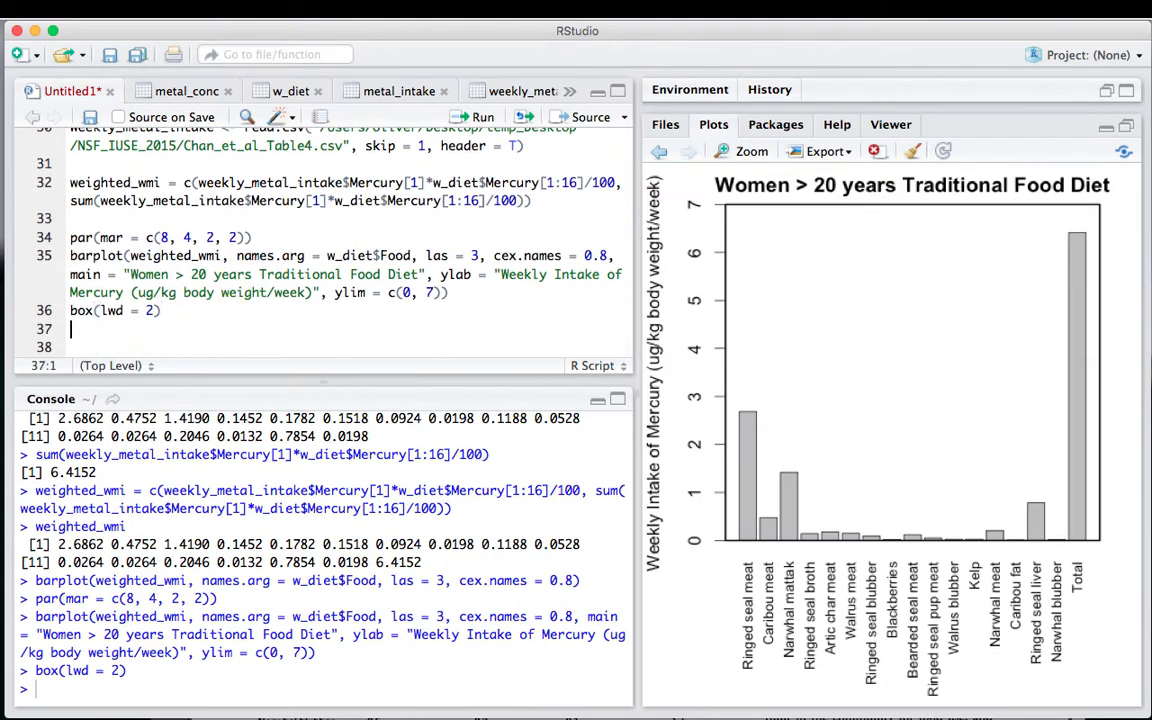
type("abline(h=5, ")
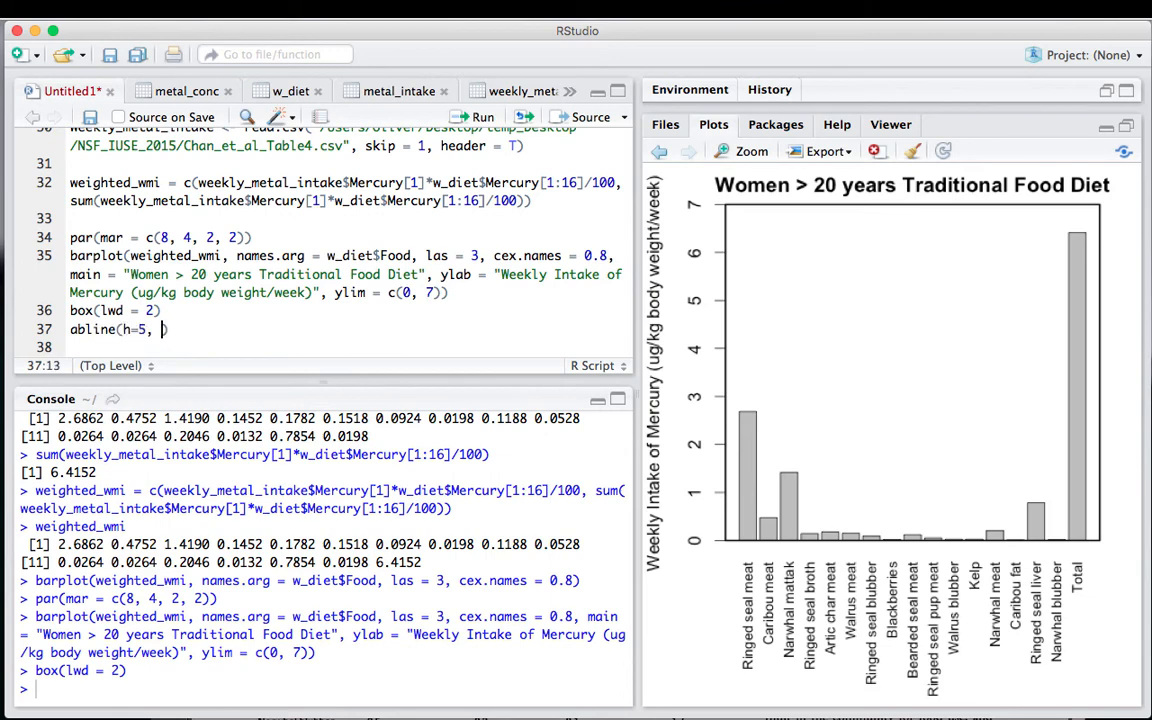
type("lty = 2, lwd = 2)")
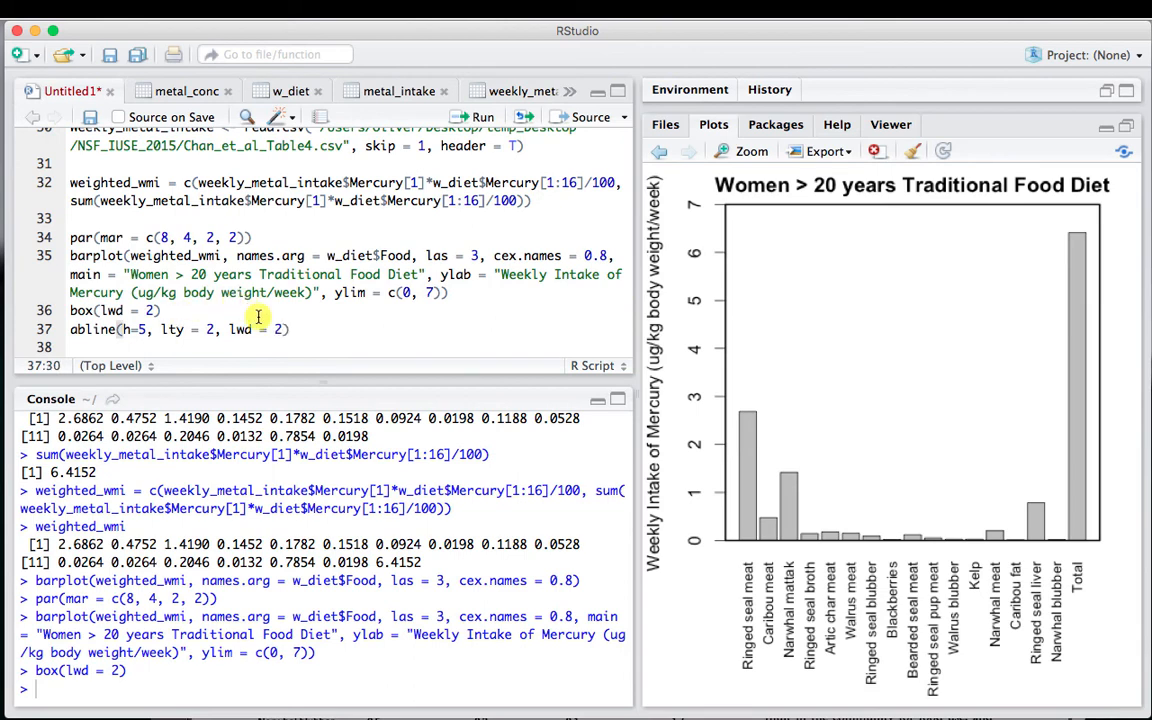
left_click_drag(301, 332, 68, 328)
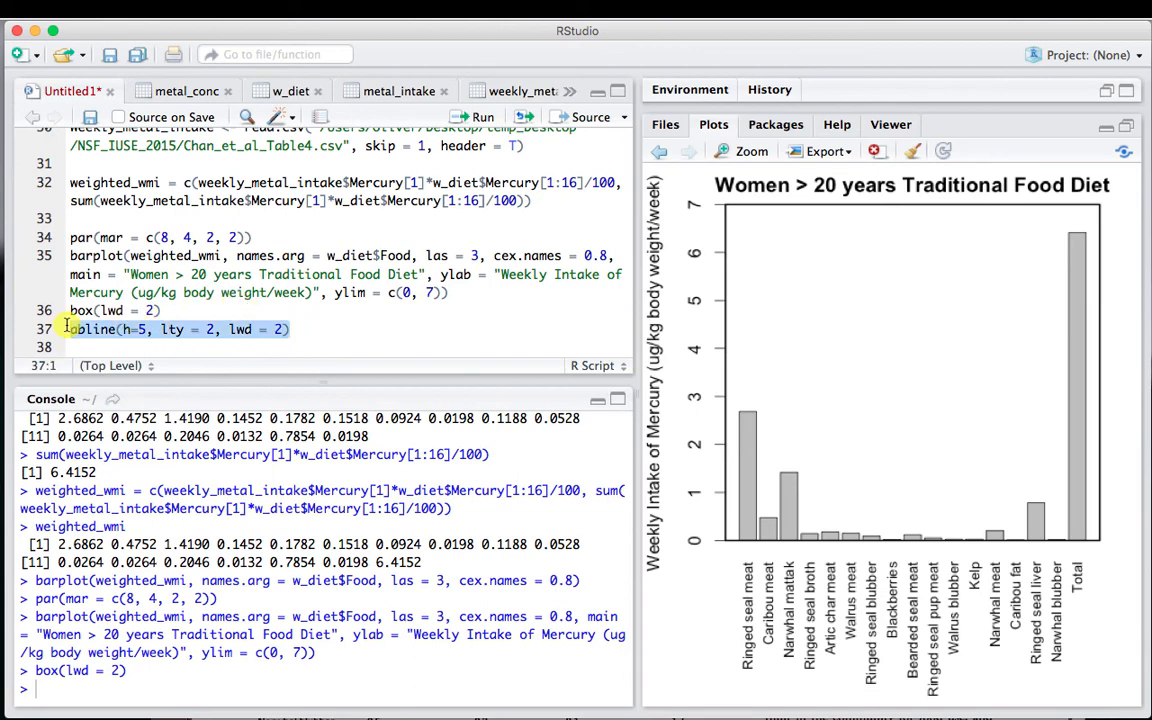
left_click(483, 118)
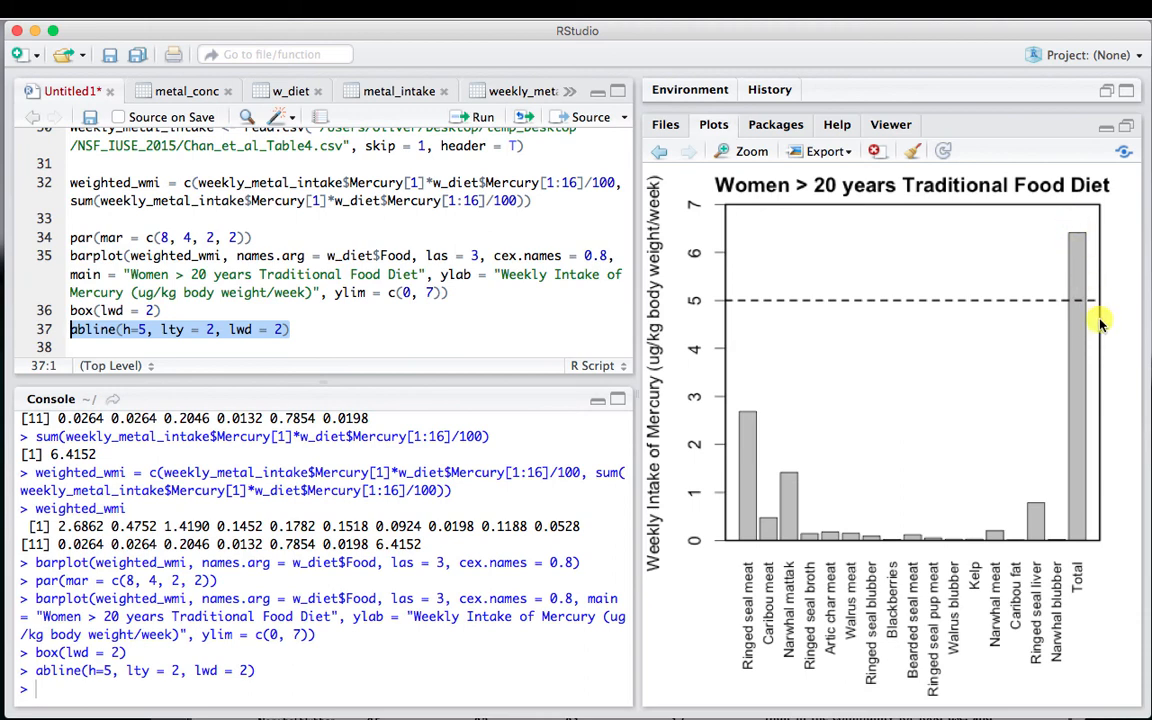
left_click(309, 333)
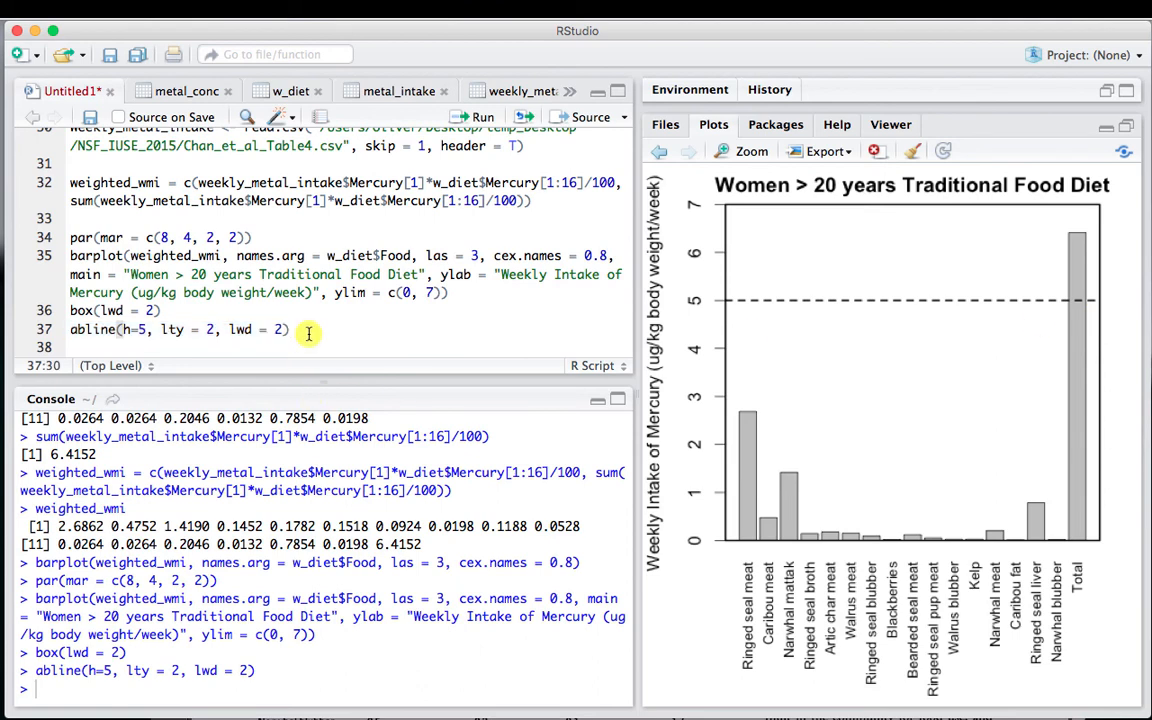